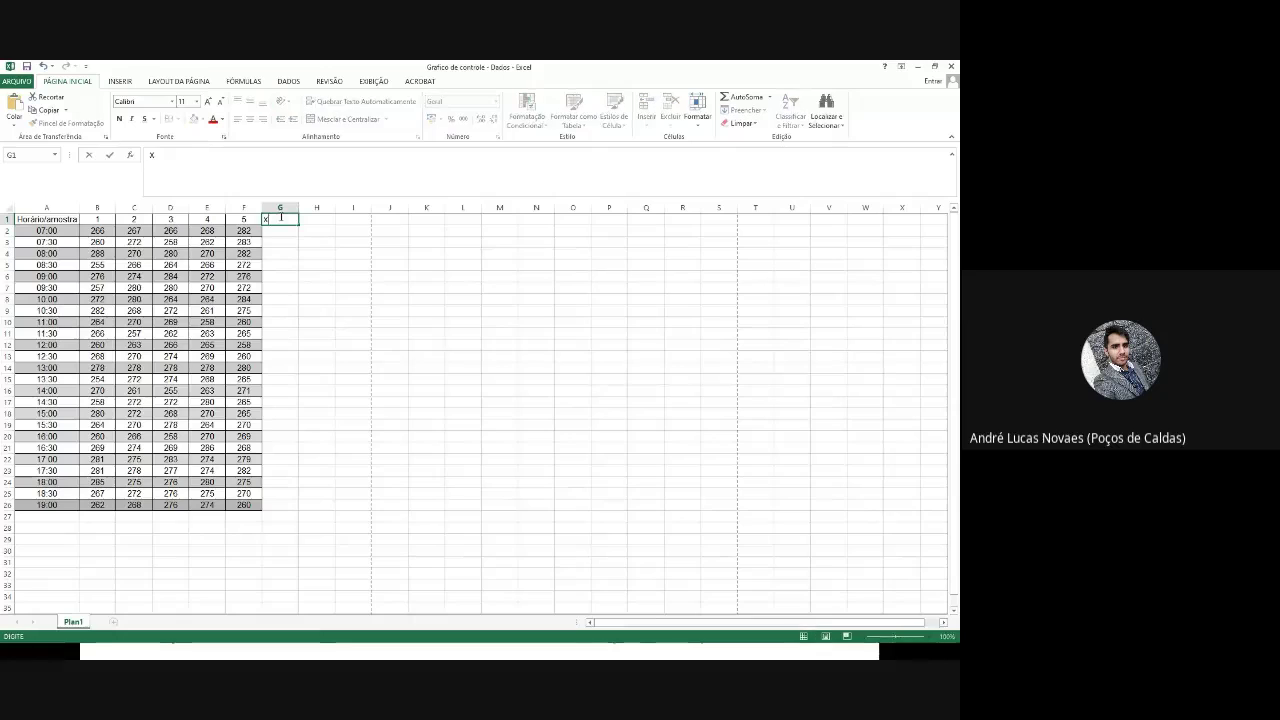
# Enter the column headers Xbarra in G1 and R in H1, beside the sample data
pyautogui.write('rra')
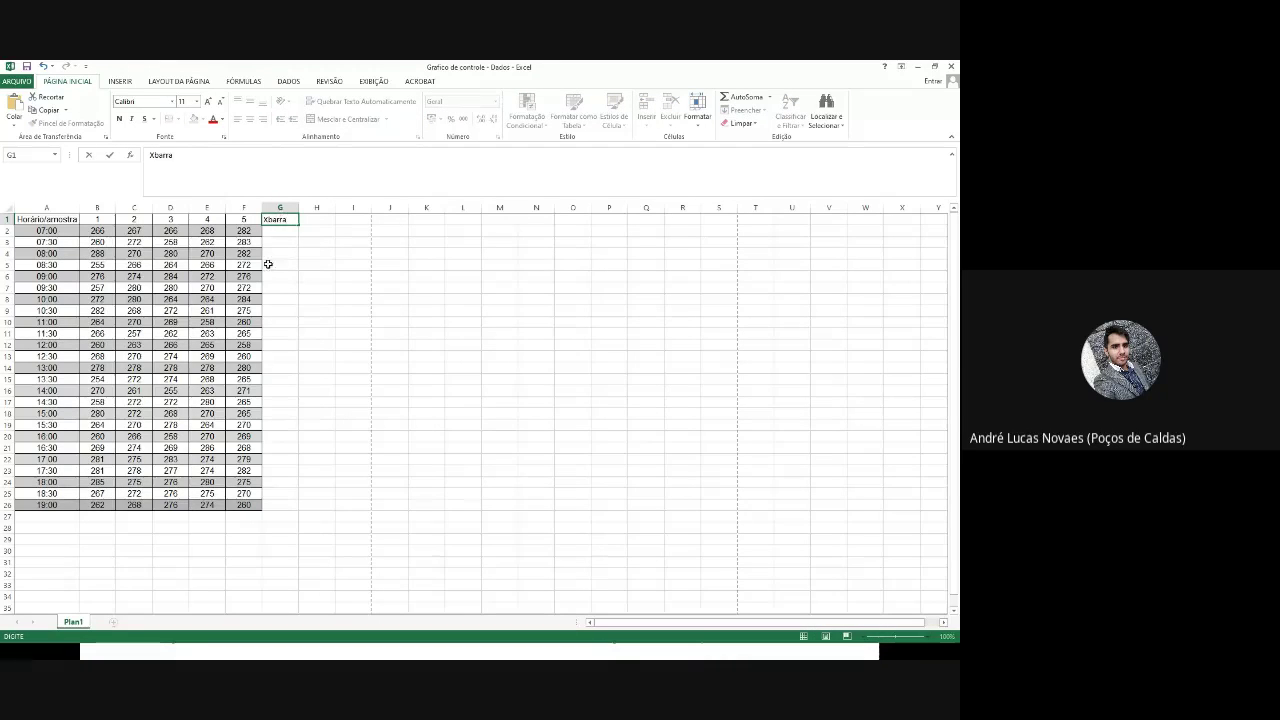
pyautogui.click(316, 254)
pyautogui.click(287, 218)
pyautogui.click(318, 220)
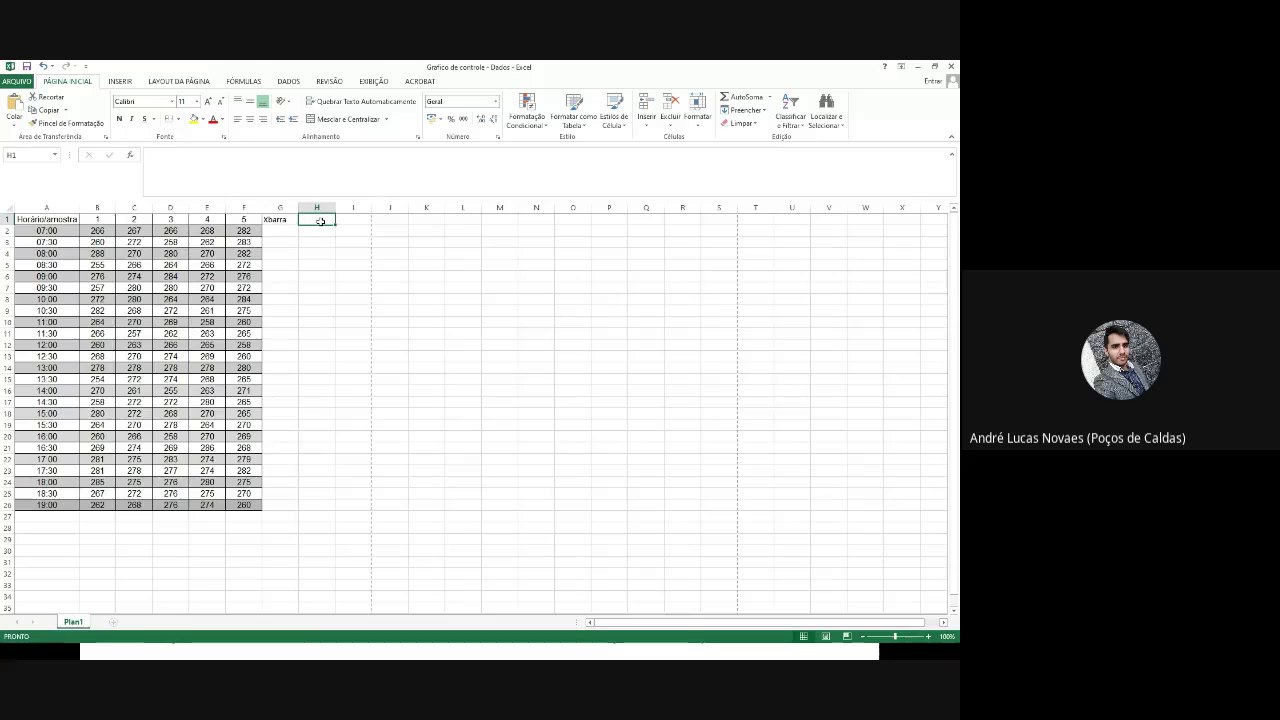
pyautogui.write('R')
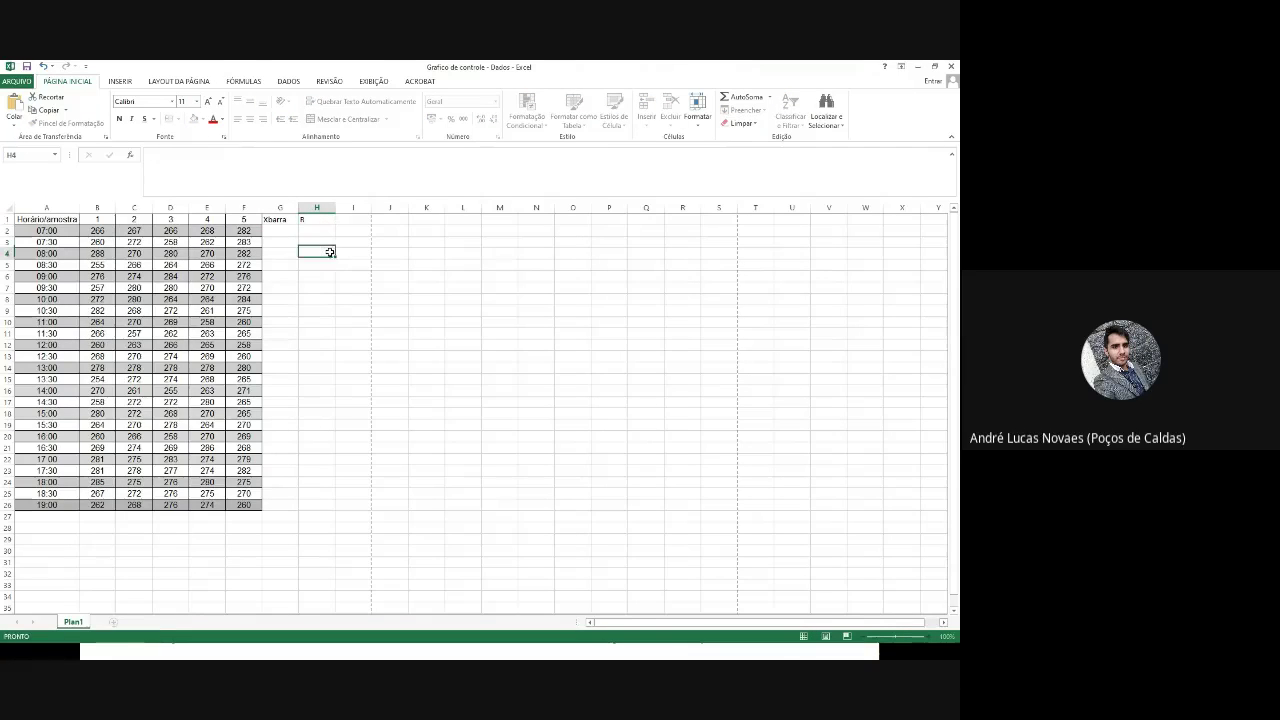
pyautogui.click(318, 253)
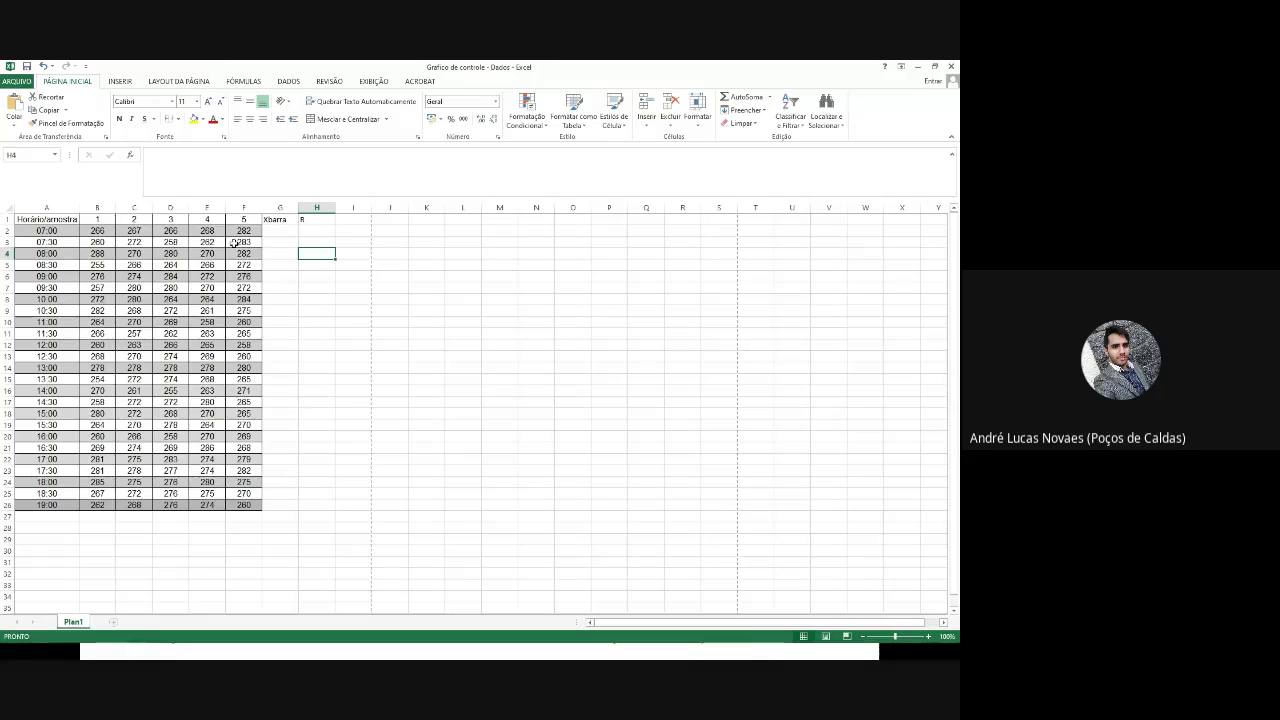
# Extend the G1 header to "Xbarra (média)" and fit column G's width to its text
pyautogui.click(276, 220)
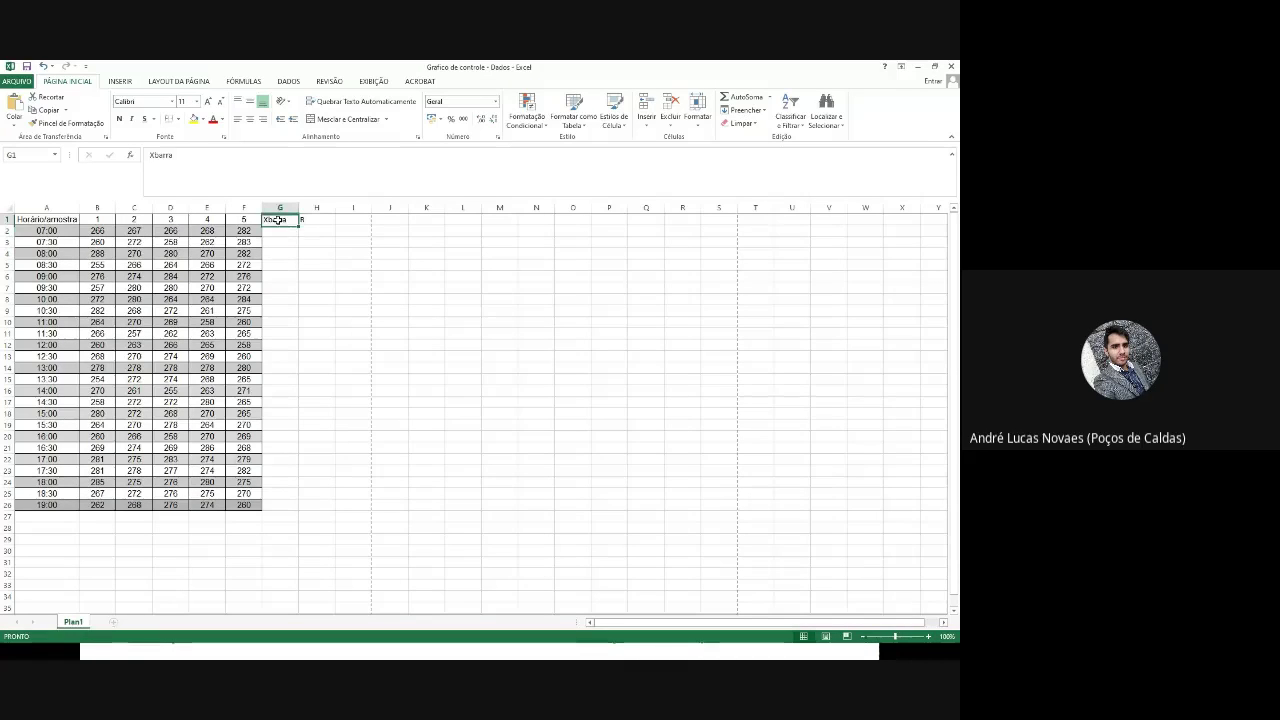
pyautogui.click(223, 162)
pyautogui.write('(m')
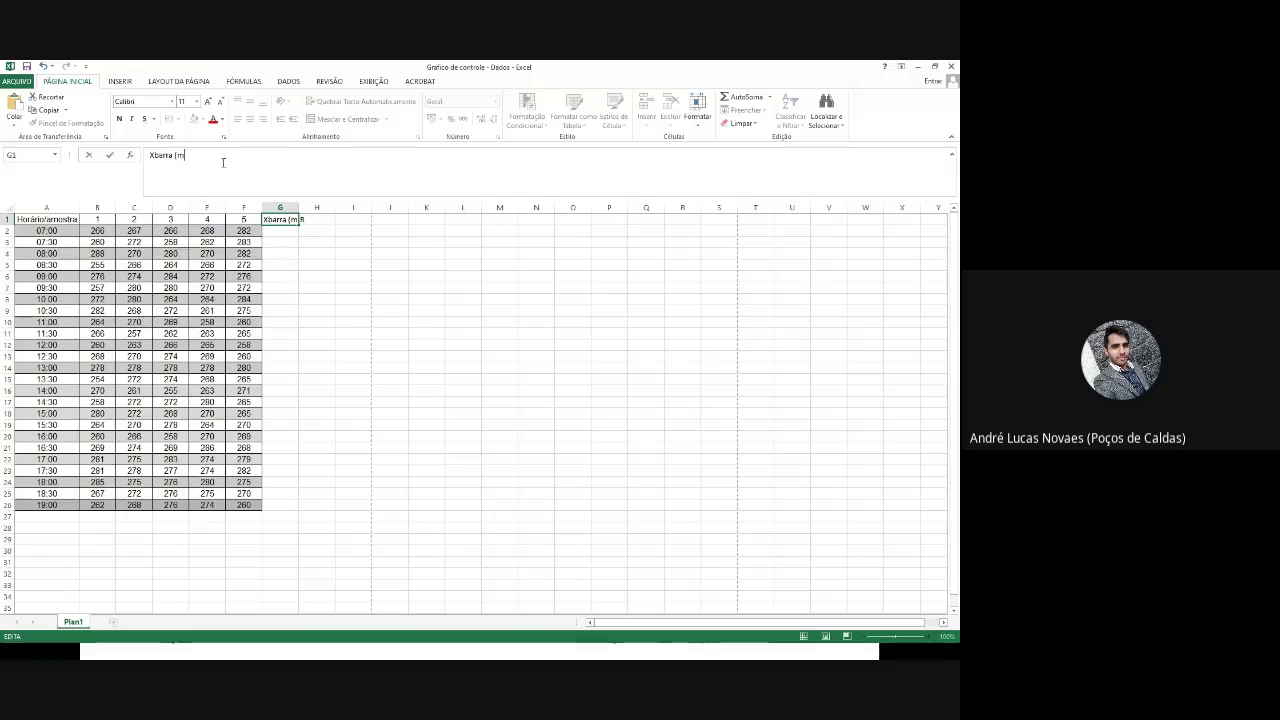
pyautogui.write('édi')
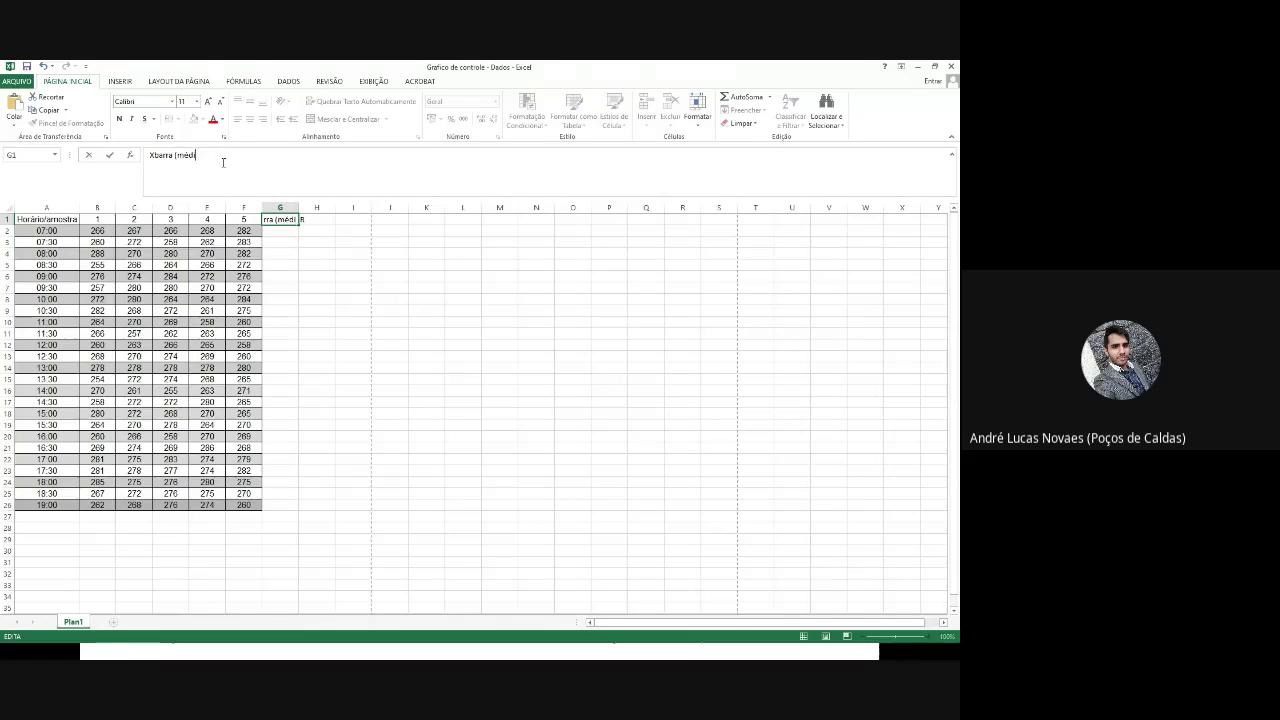
pyautogui.write('a')
pyautogui.press('Return')
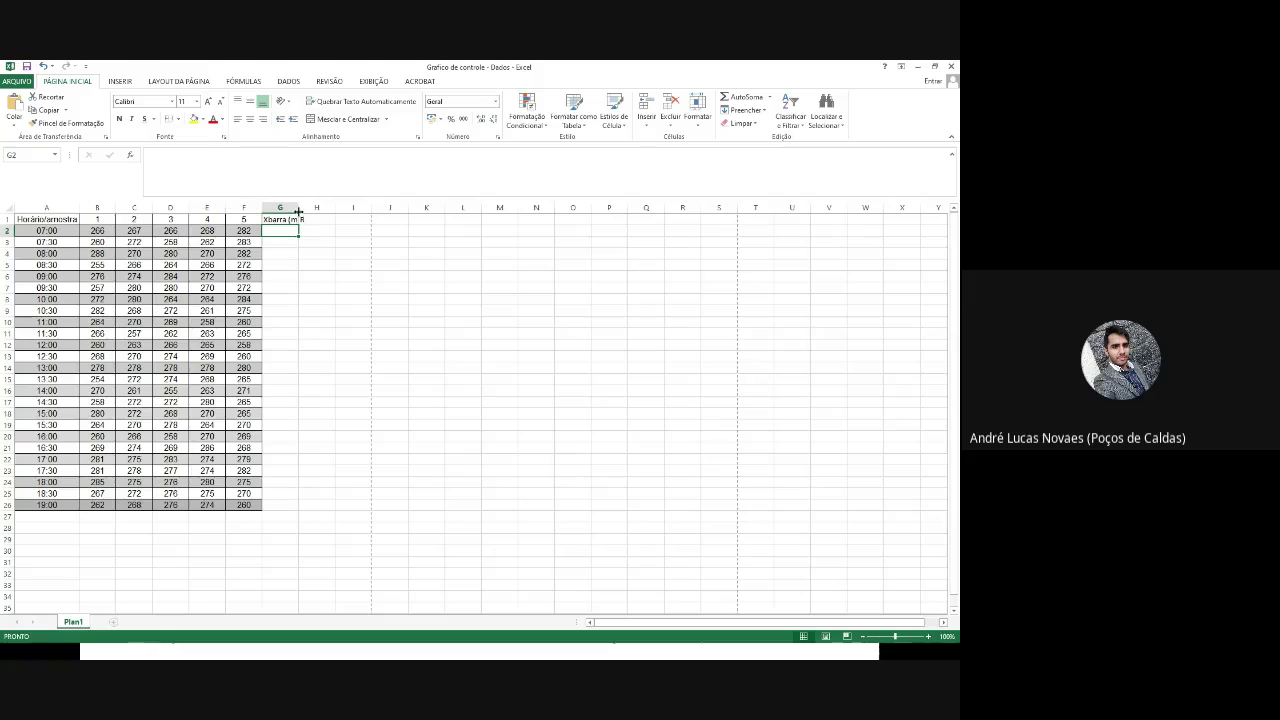
pyautogui.doubleClick(298, 211)
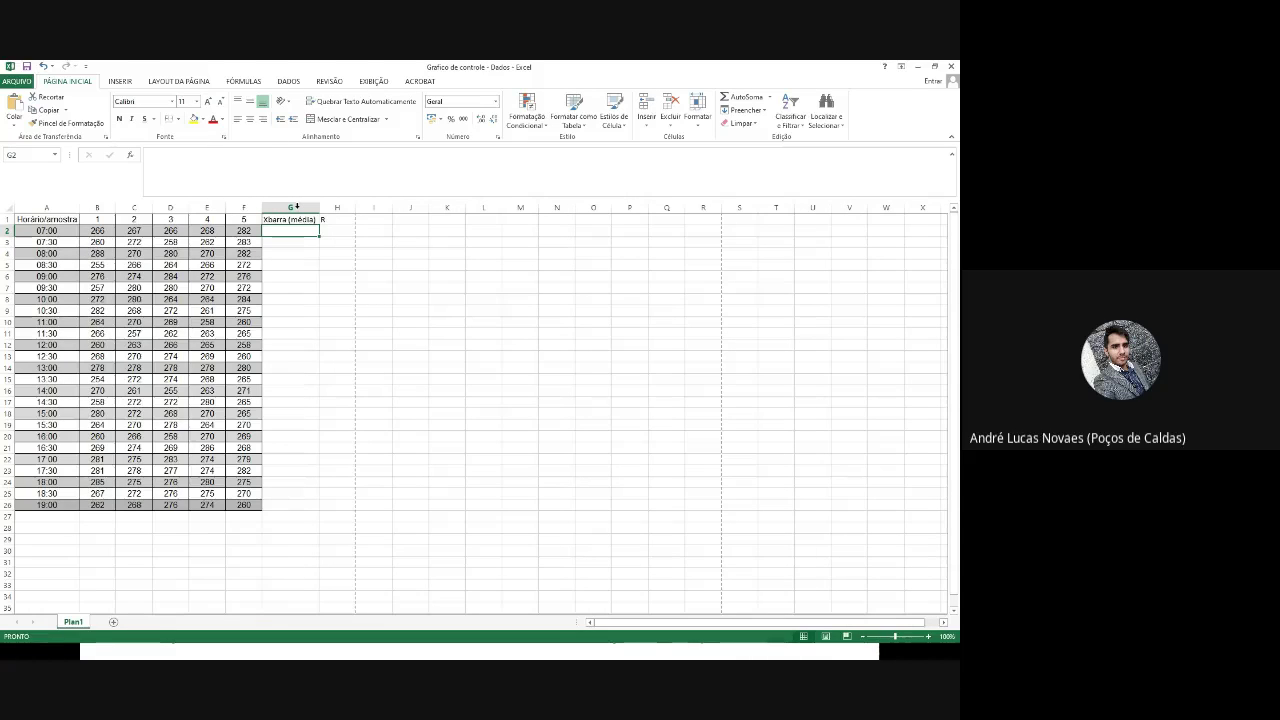
# Calculate the average of the 07:00 samples in G2 with =MÉDIA(B2:F2)
pyautogui.moveTo(100, 231); pyautogui.dragTo(255, 232)
pyautogui.click(285, 231)
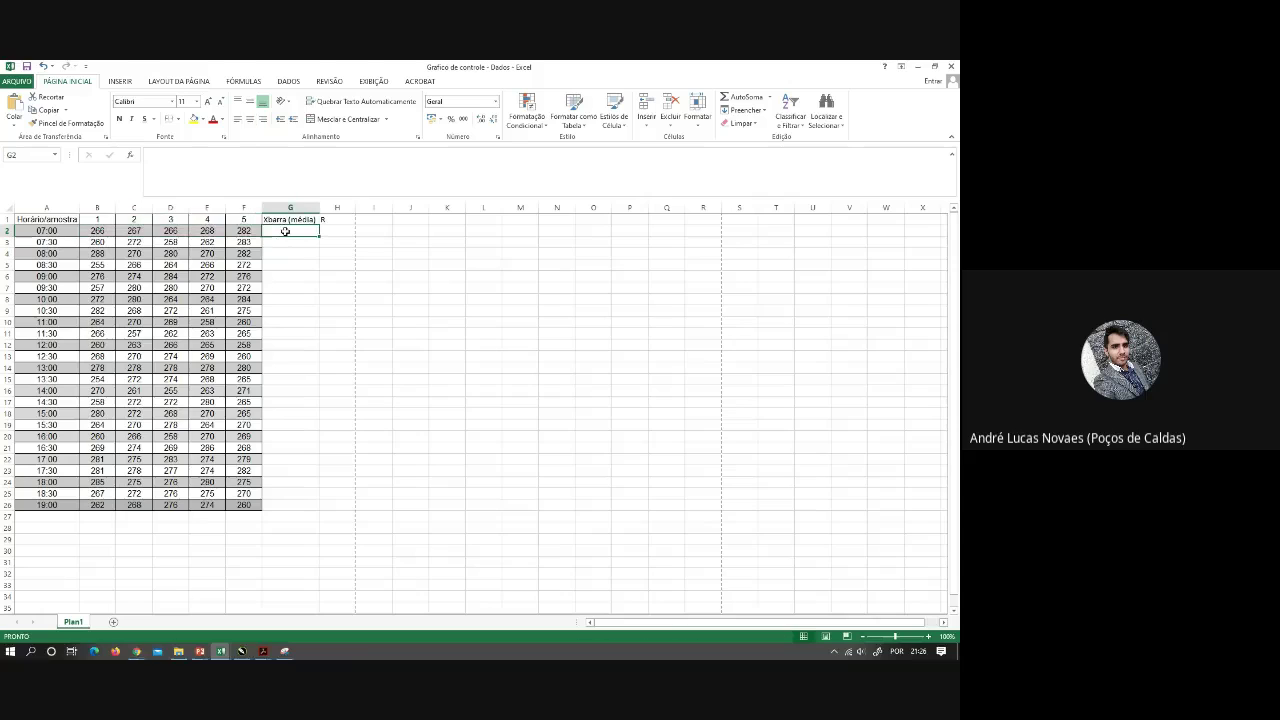
pyautogui.write('=méd')
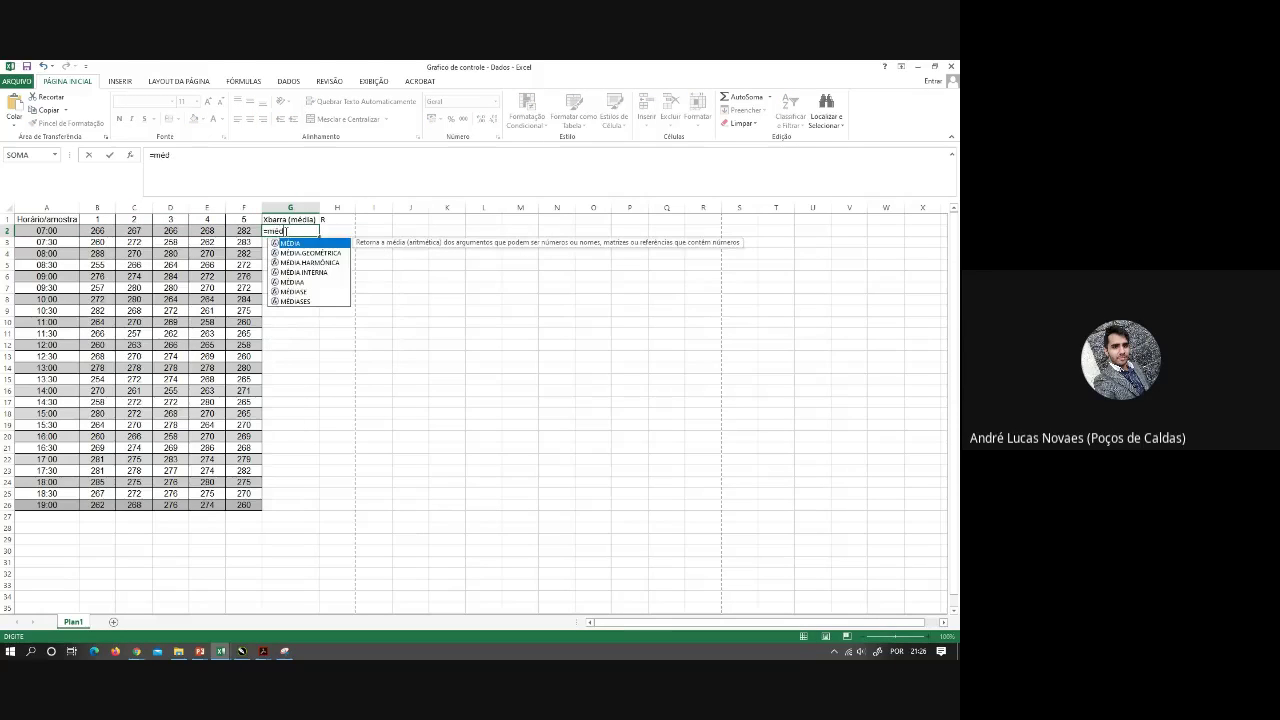
pyautogui.write('ia')
pyautogui.press('Tab')
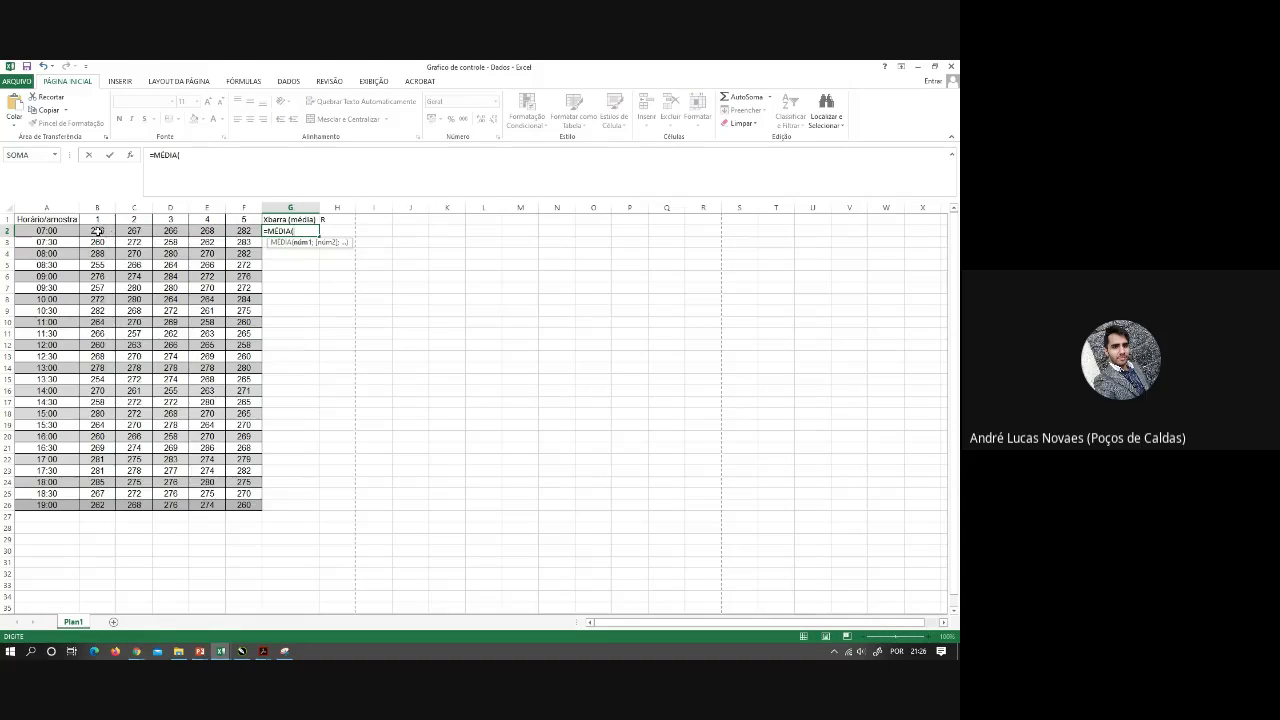
pyautogui.moveTo(98, 231); pyautogui.dragTo(234, 233)
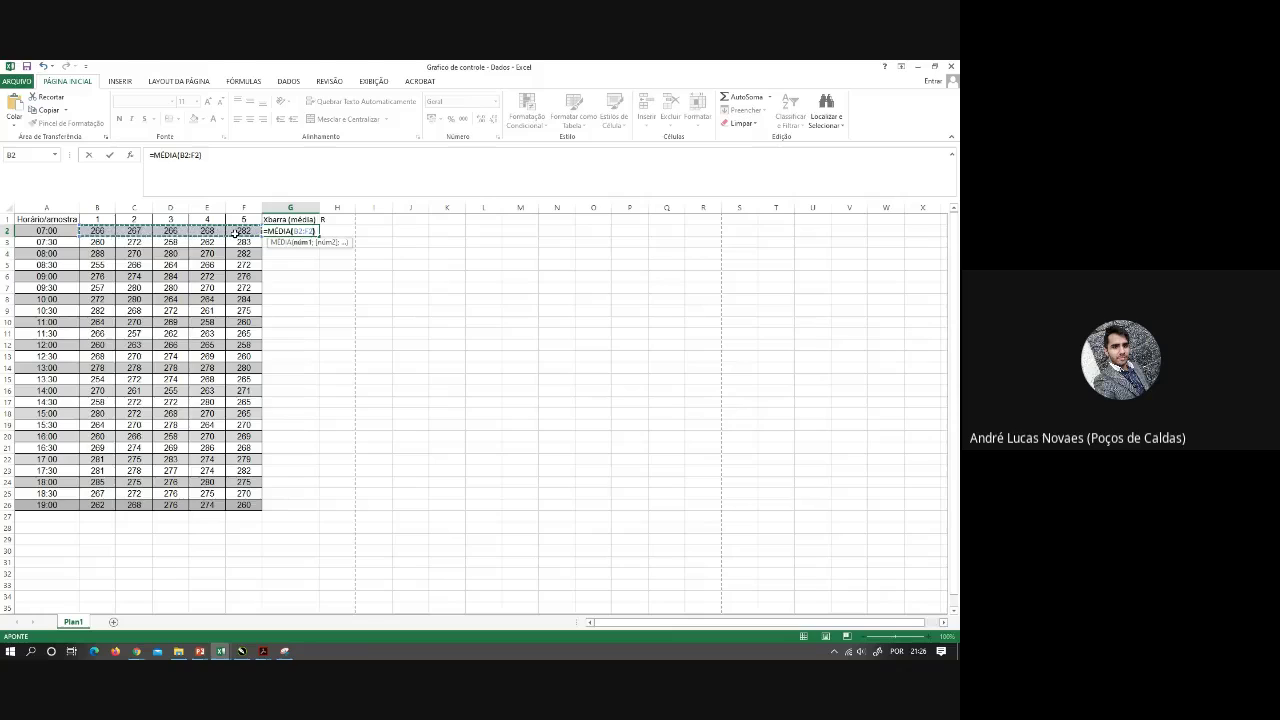
pyautogui.press('Return')
# Examine the average formula in G2 and each of the sample cells B2 to F2 it covers
pyautogui.click(278, 231)
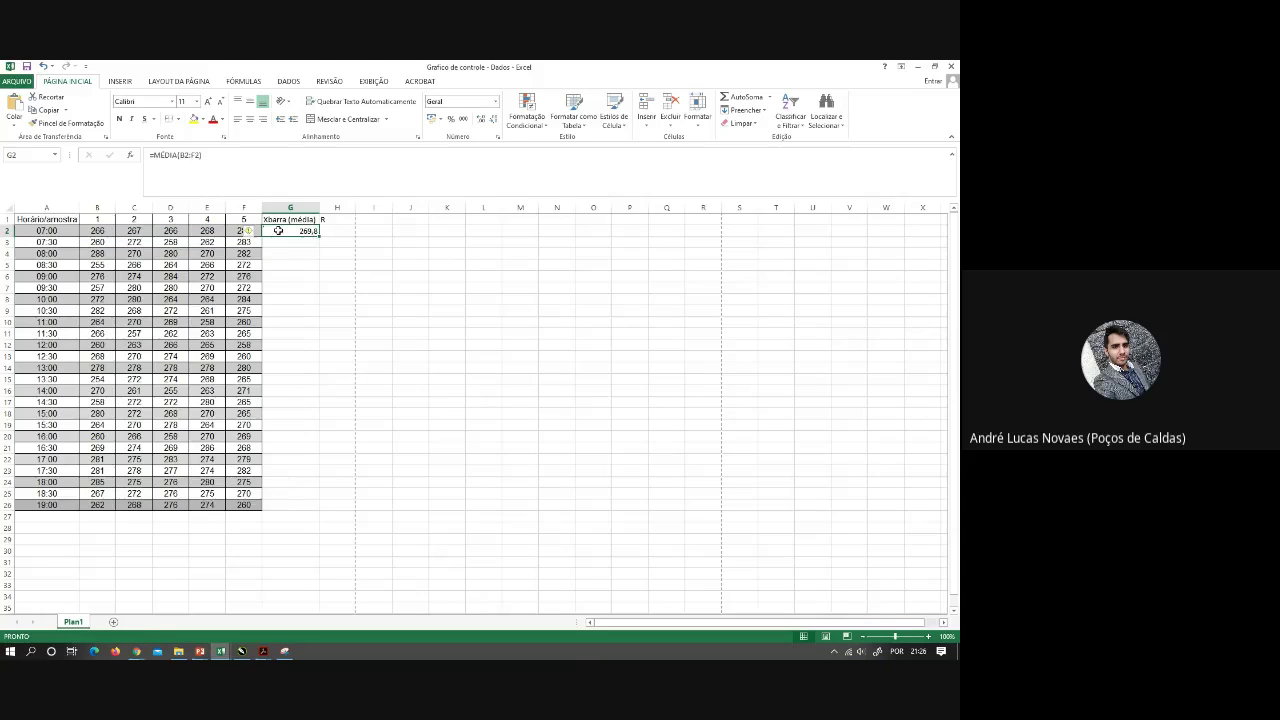
pyautogui.click(231, 160)
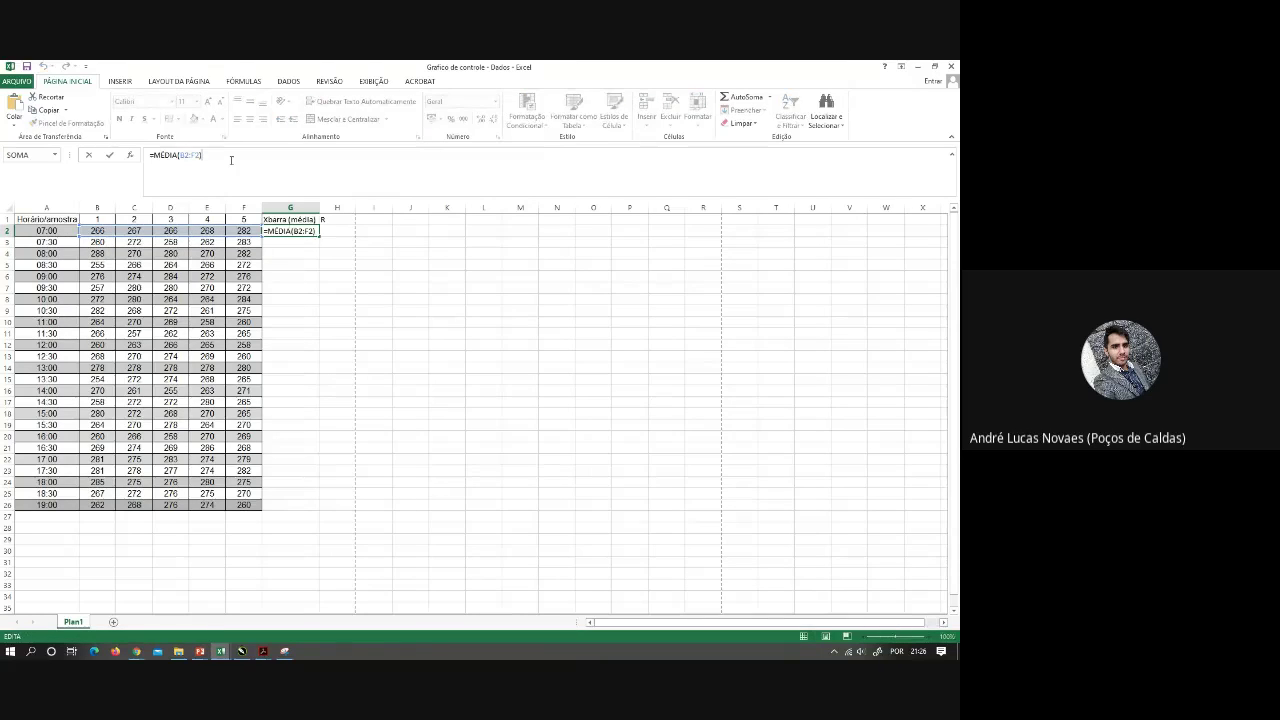
pyautogui.press('Escape')
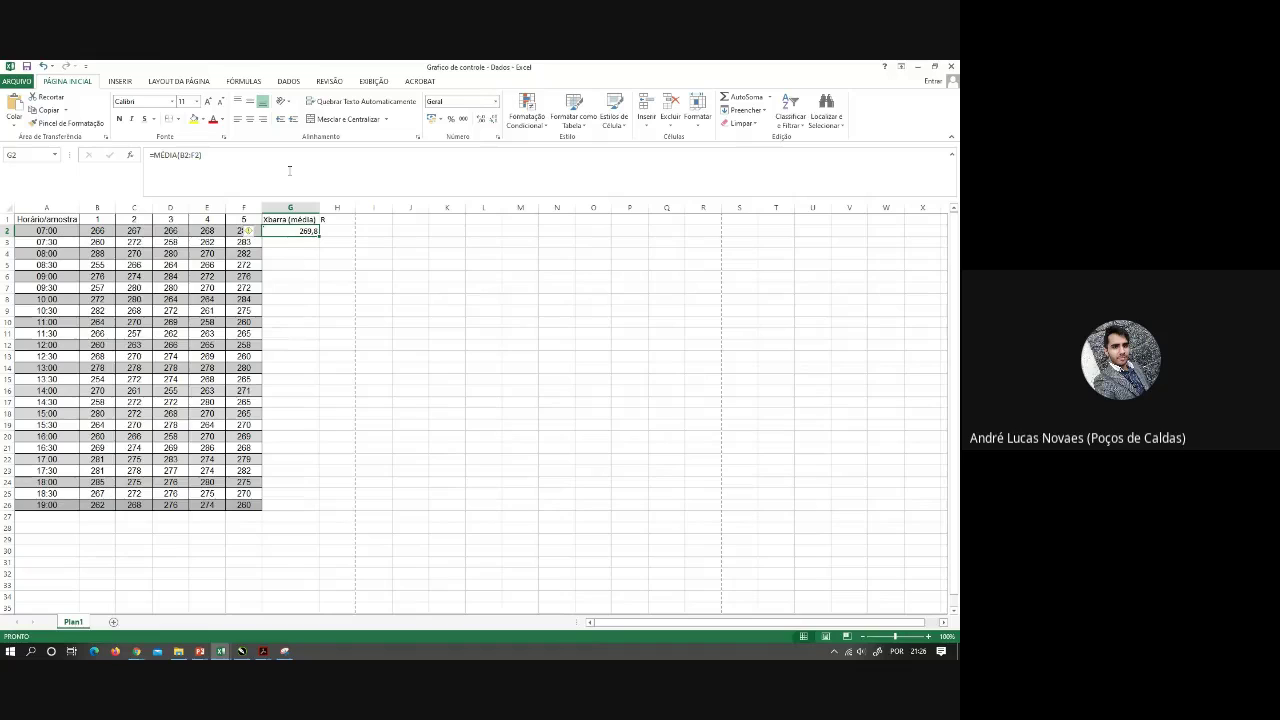
pyautogui.click(325, 298)
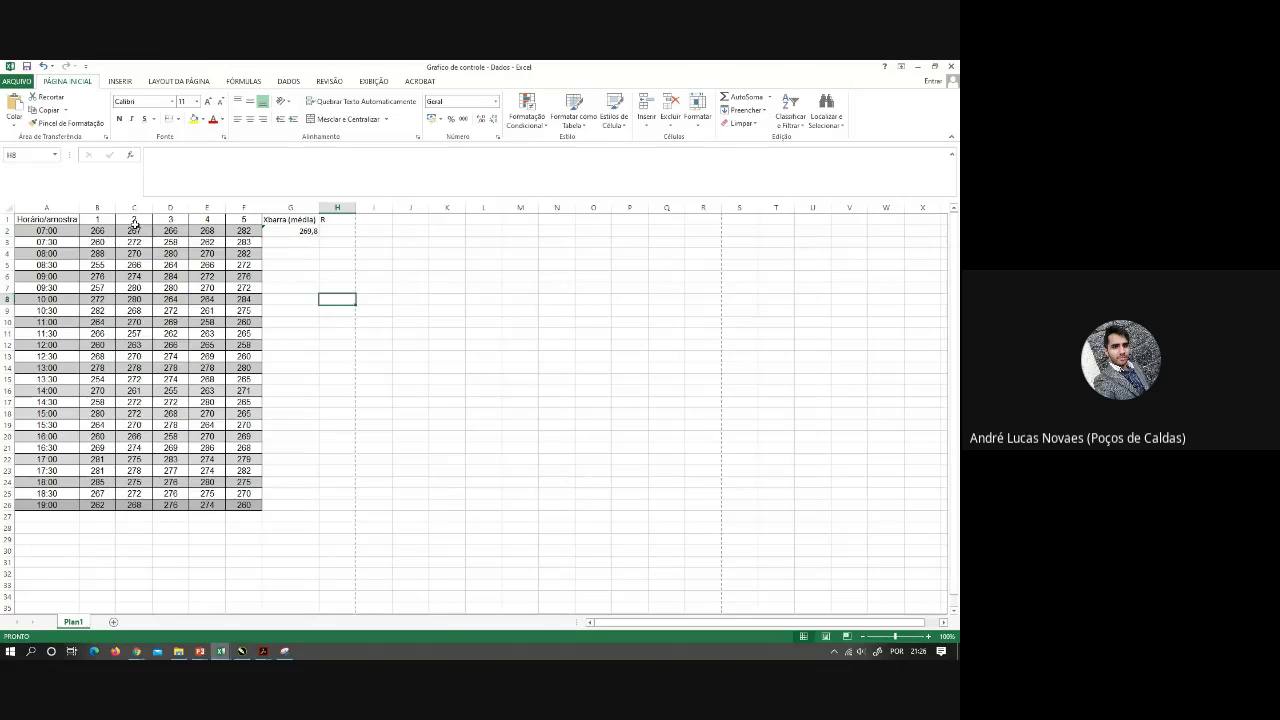
pyautogui.click(97, 229)
pyautogui.click(134, 231)
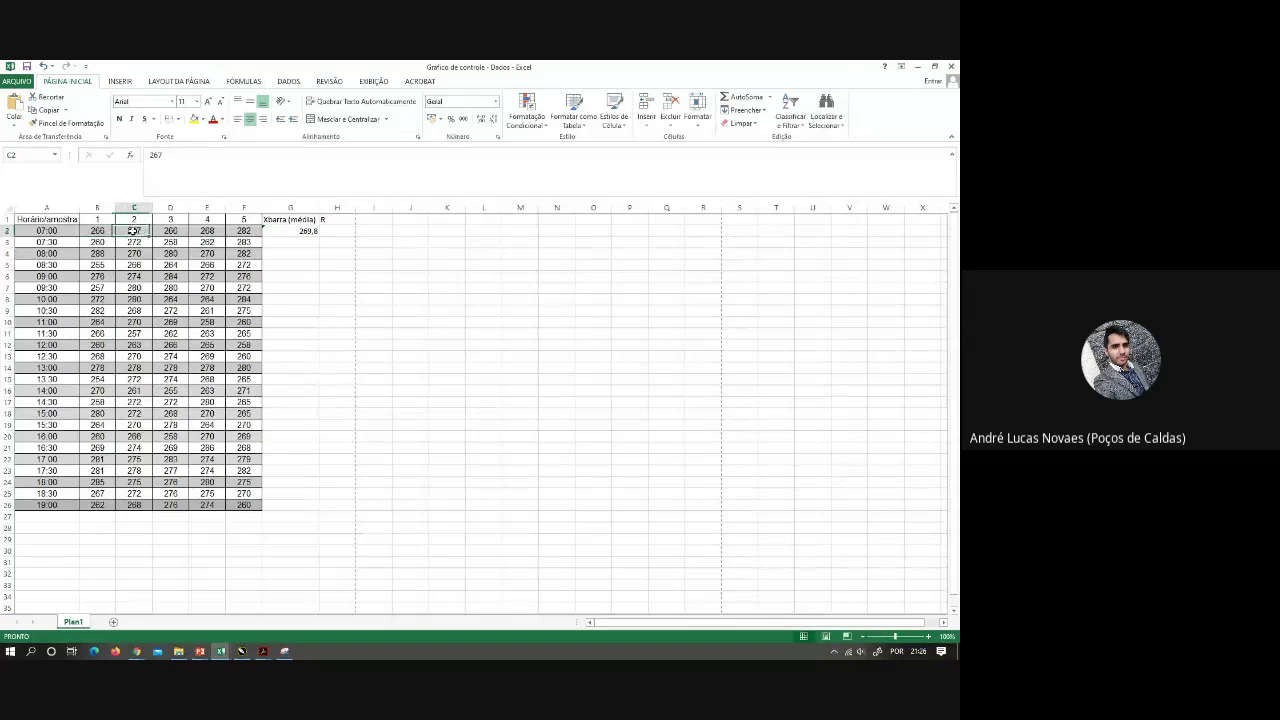
pyautogui.click(172, 230)
pyautogui.click(208, 230)
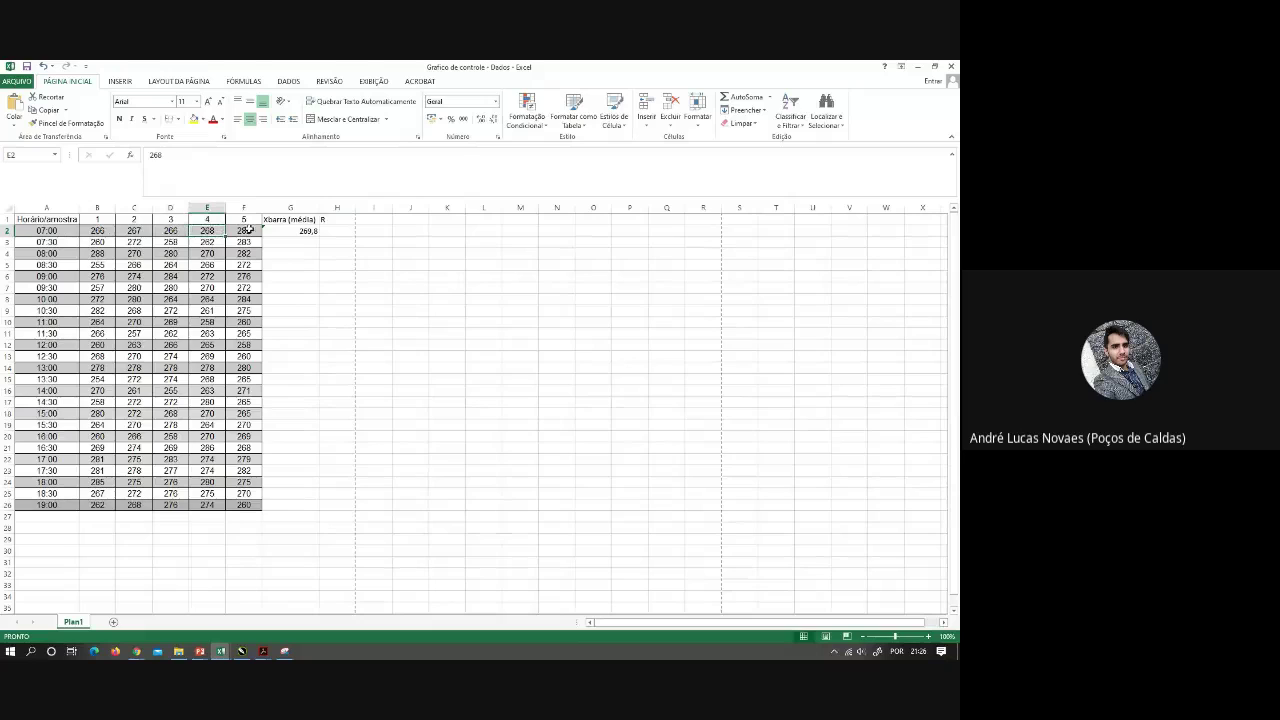
pyautogui.click(250, 231)
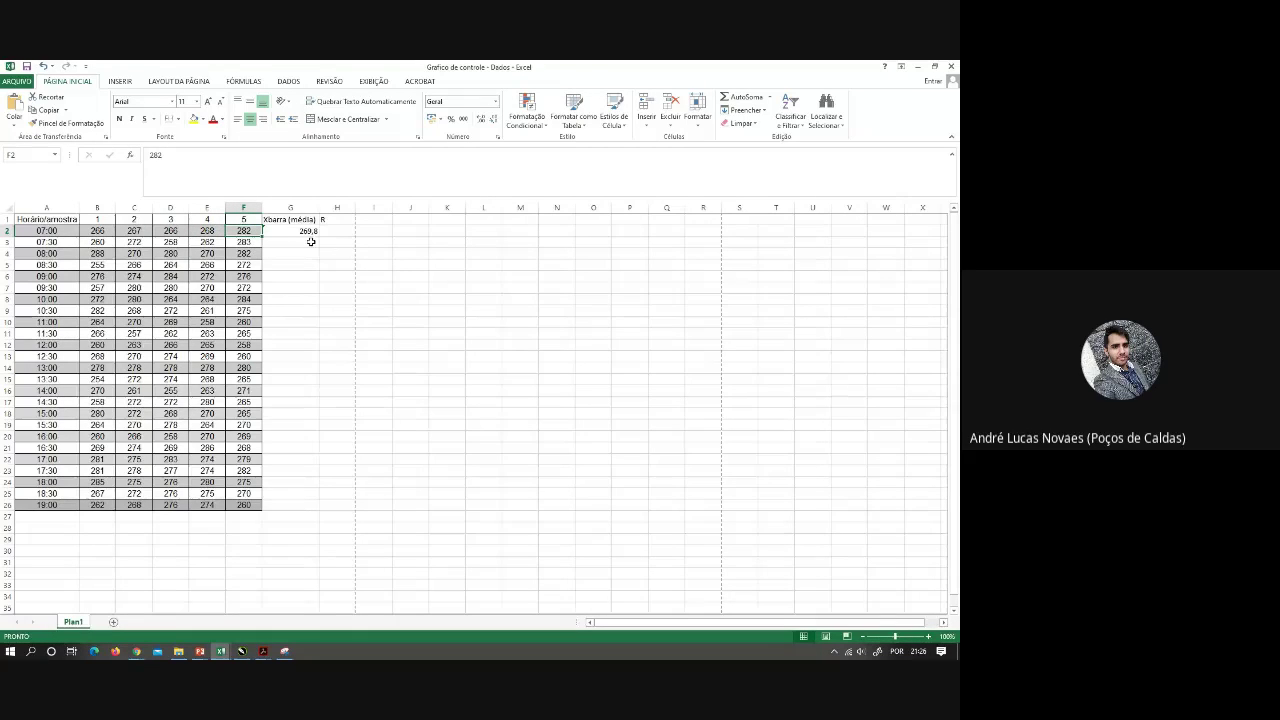
# Fill the average formula from G2 down to G26 and select cell H2
pyautogui.click(311, 231)
pyautogui.moveTo(321, 235); pyautogui.dragTo(311, 506)
pyautogui.click(477, 334)
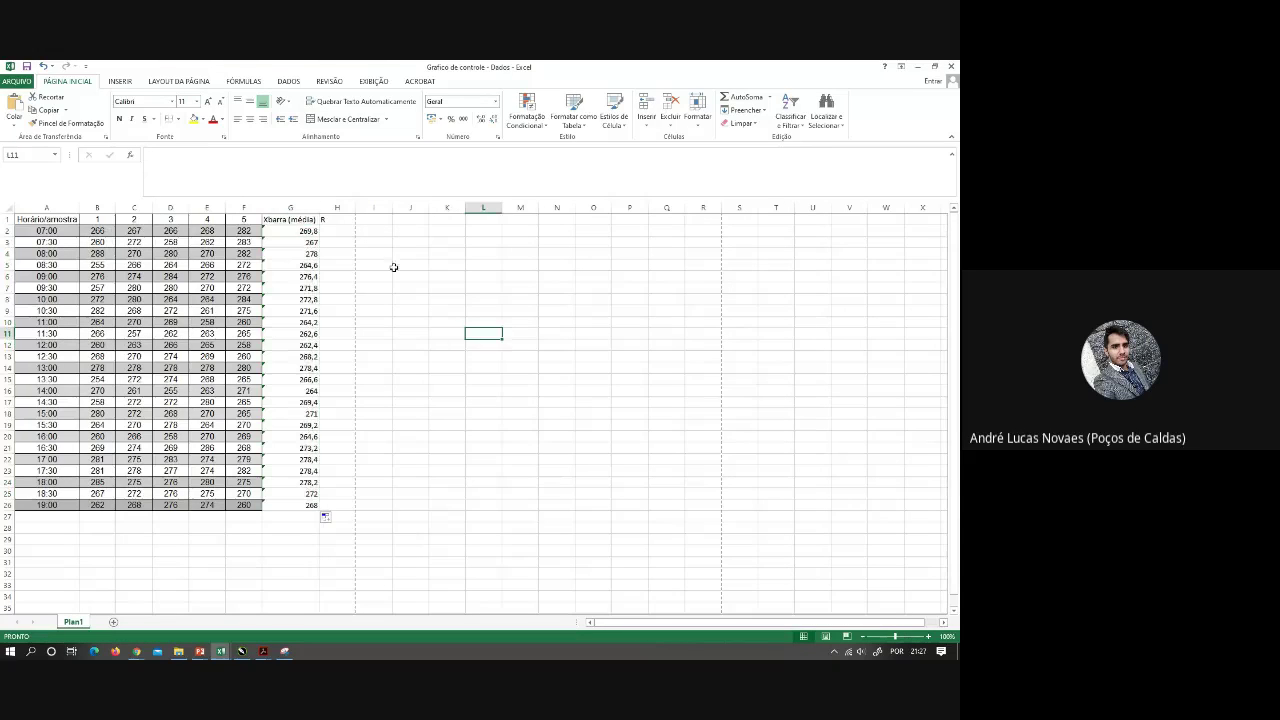
pyautogui.click(346, 232)
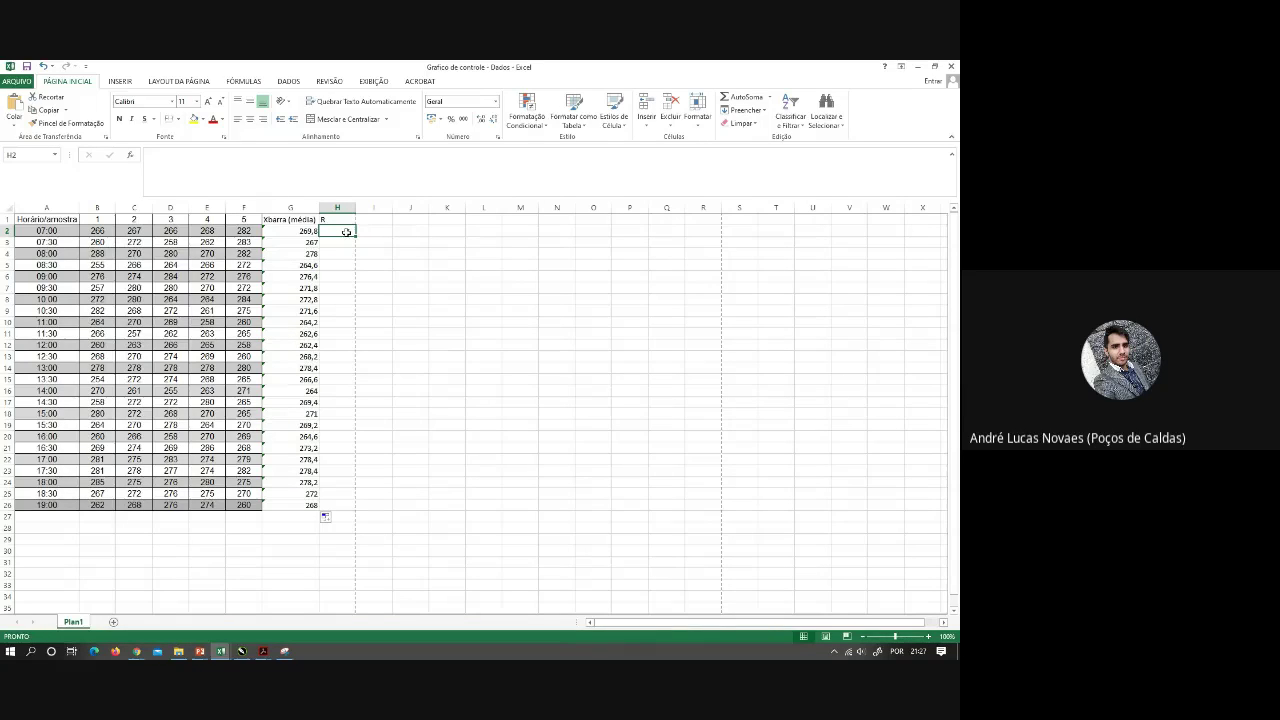
# Switch to CorelDRAW and replace the existing page text with "Amplitude é a variação total entre o menor e o maior"
pyautogui.click(242, 651)
pyautogui.scroll(-5, 254, 394)
pyautogui.scroll(3, 250, 390)
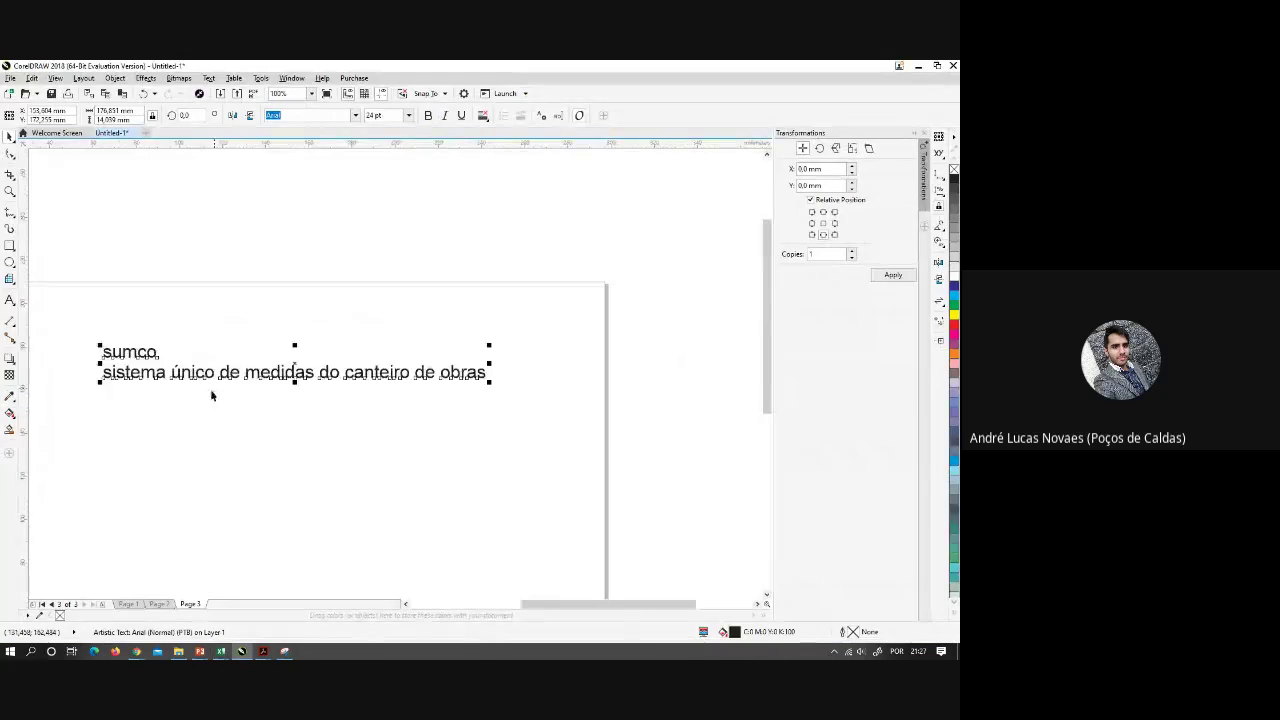
pyautogui.click(9, 300)
pyautogui.click(191, 372)
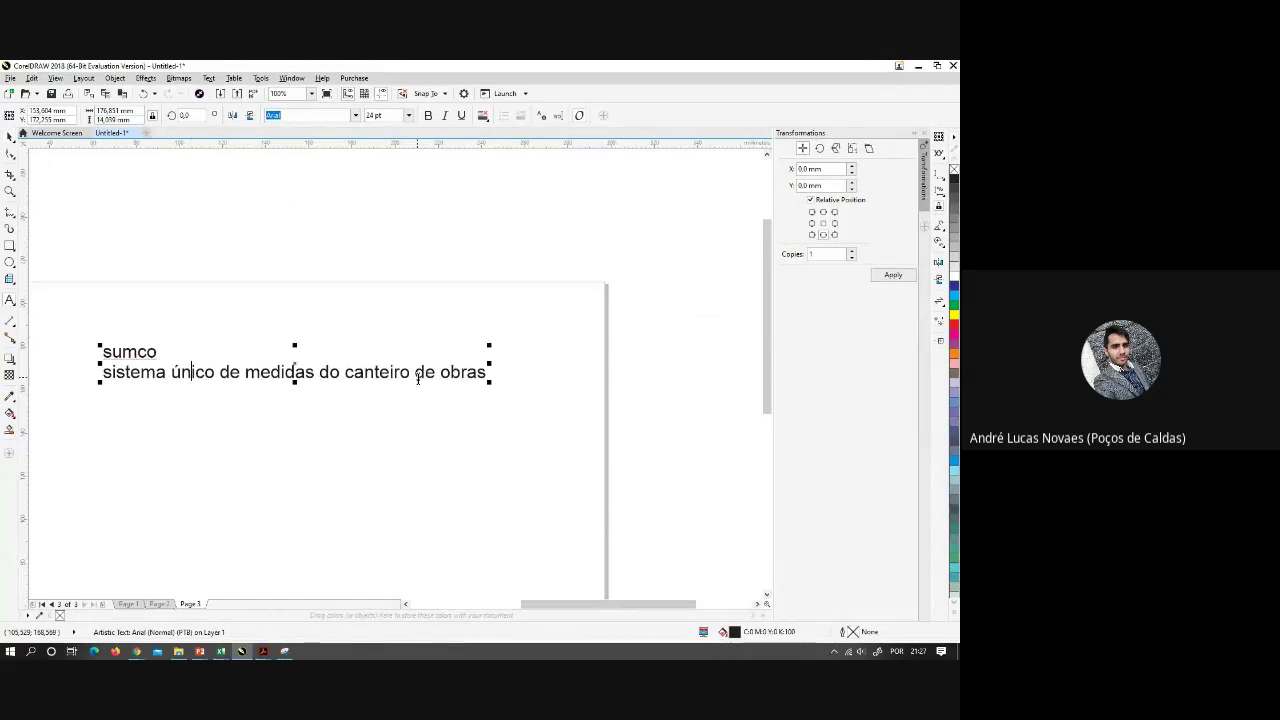
pyautogui.hotkey('ctrl', 'a')
pyautogui.write('A')
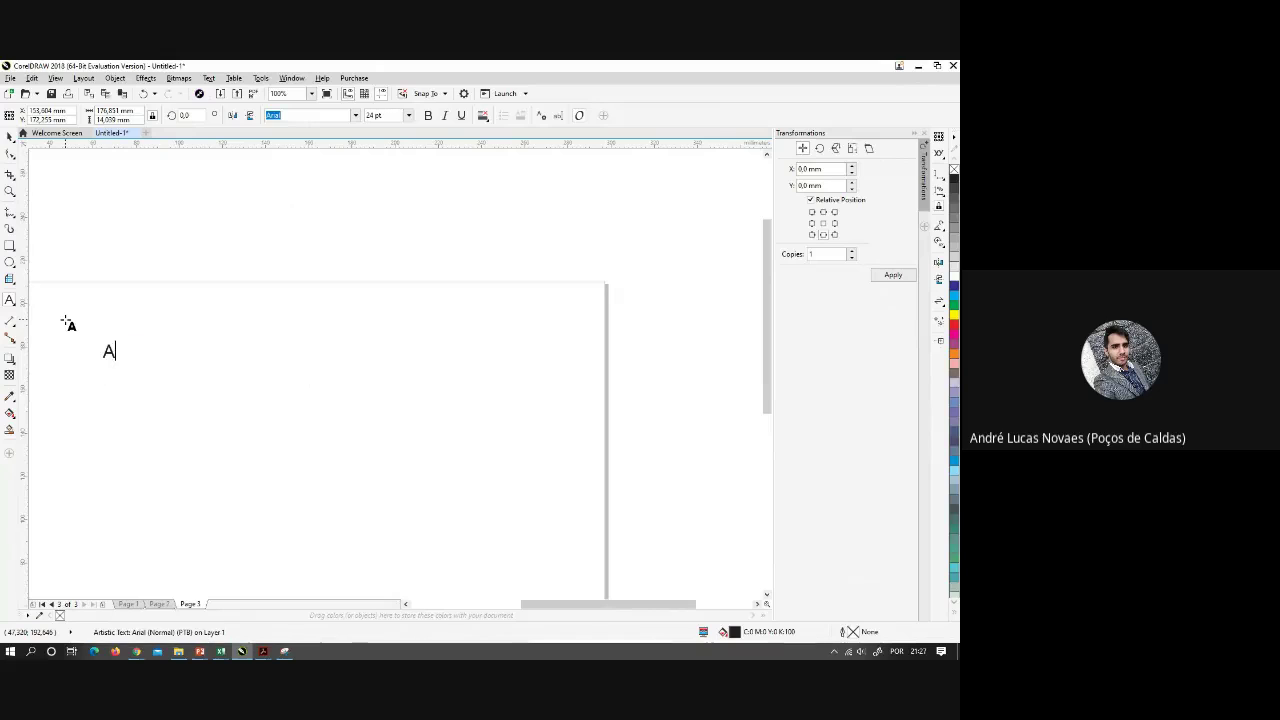
pyautogui.write('mplitude é')
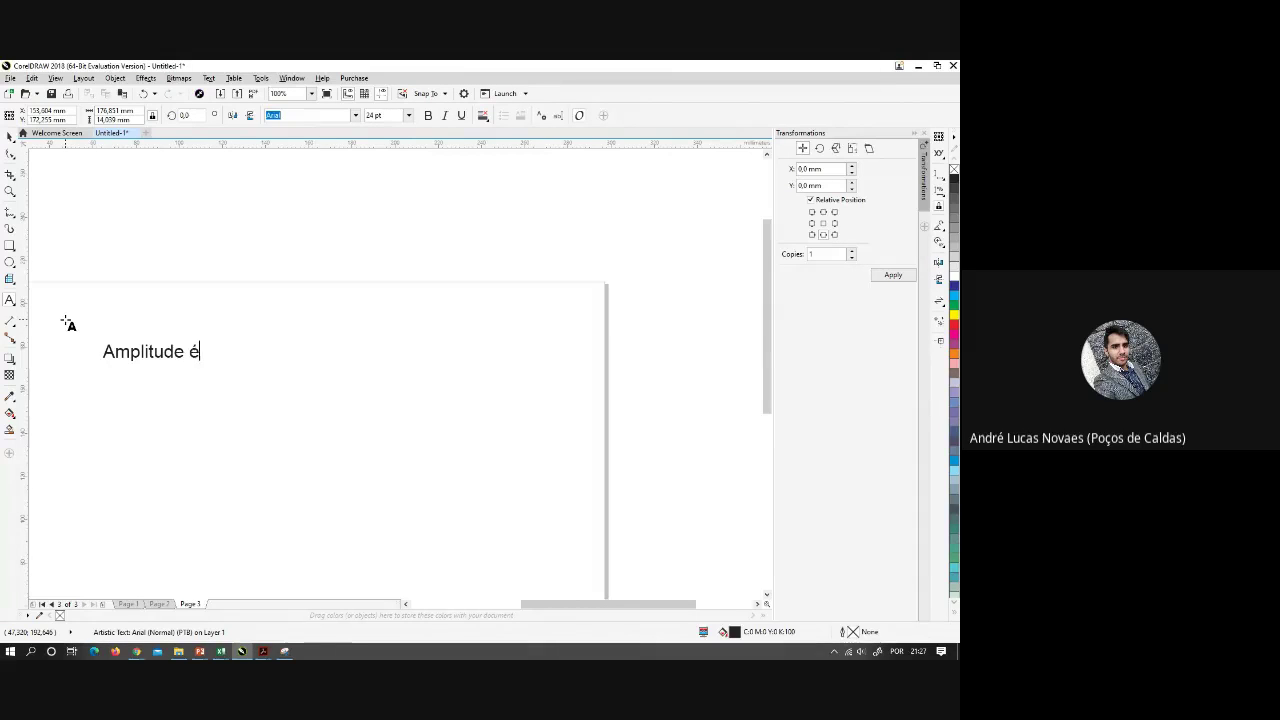
pyautogui.write(' a variaçõa')
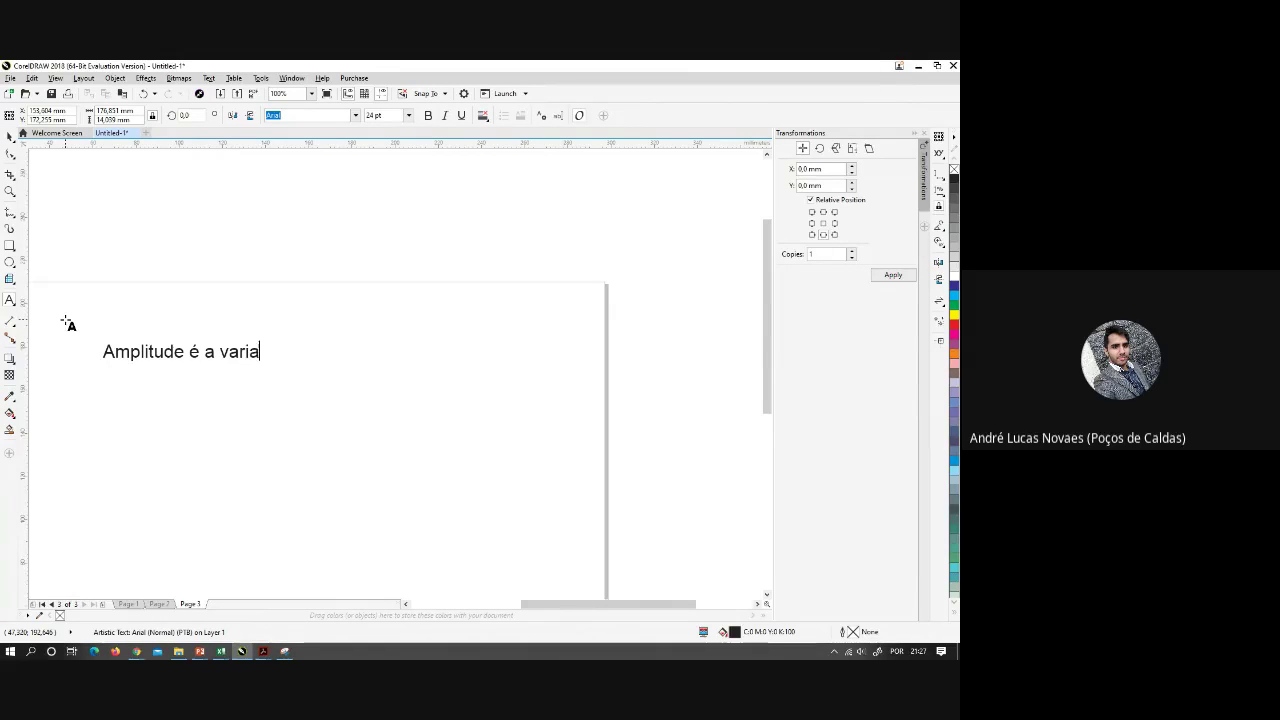
pyautogui.press('BackSpace')
pyautogui.press('BackSpace')
pyautogui.write('ão to')
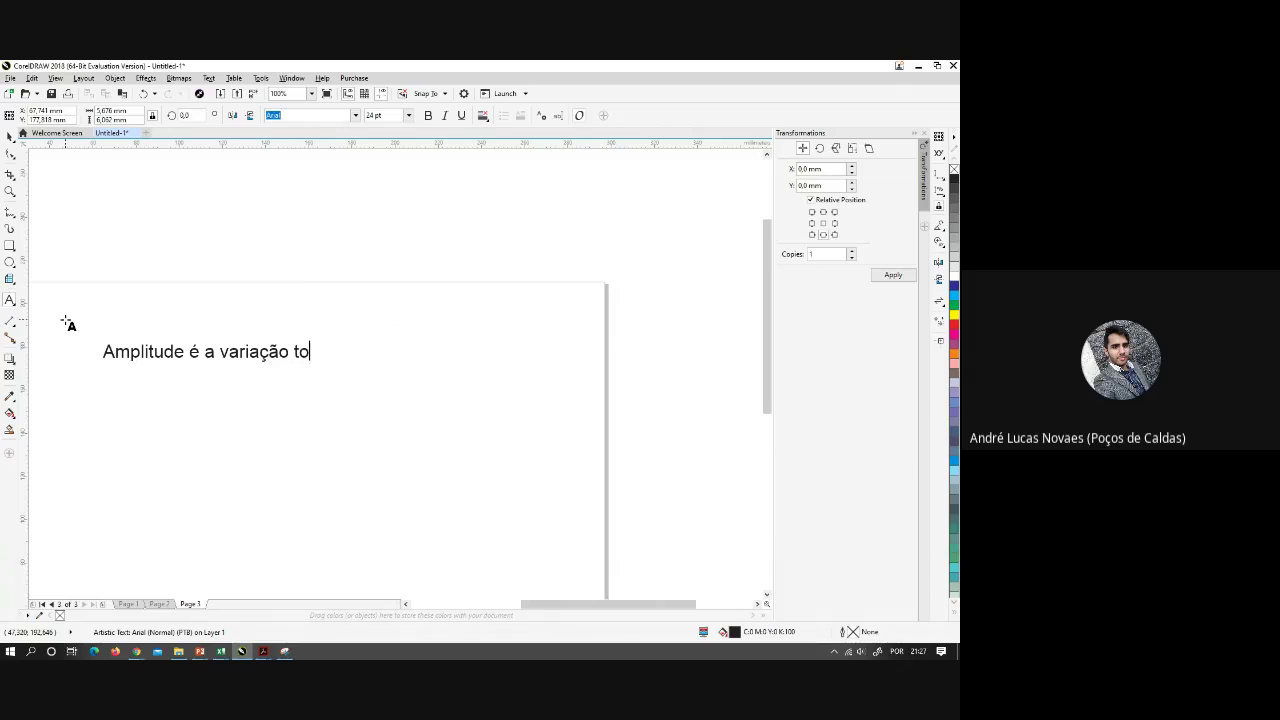
pyautogui.write('tal entre o menor e o maior')
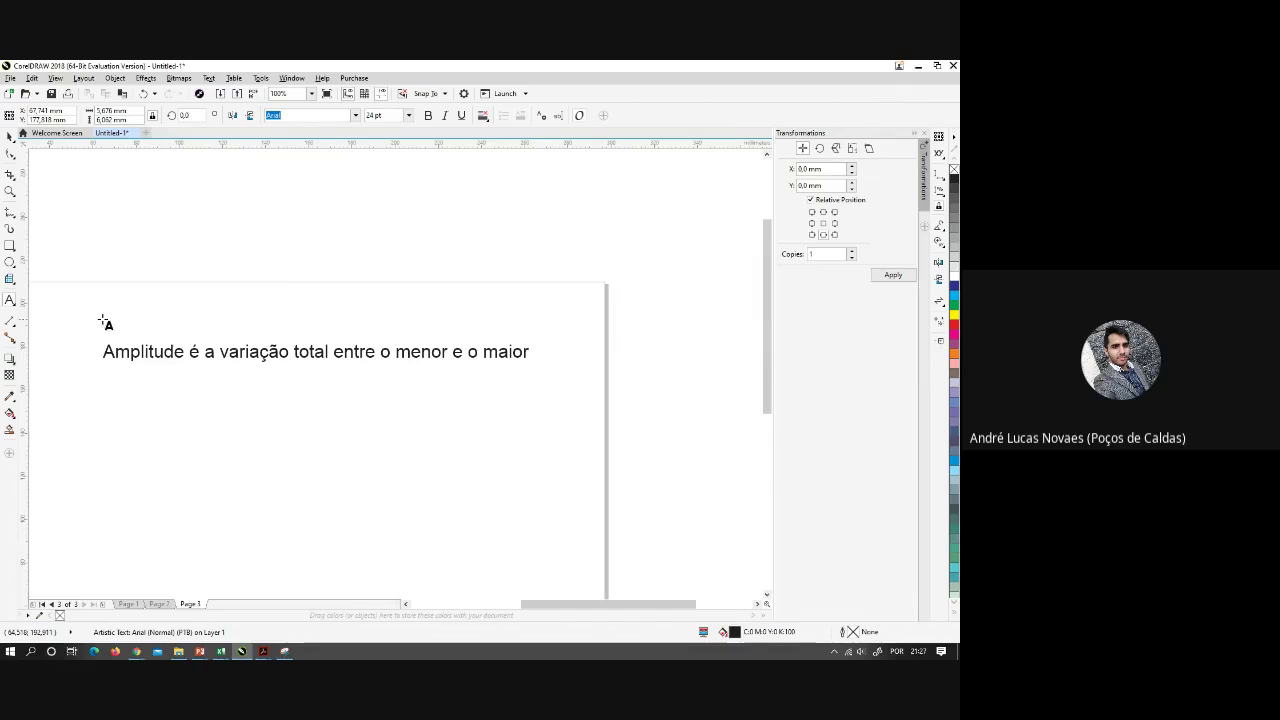
pyautogui.click(10, 135)
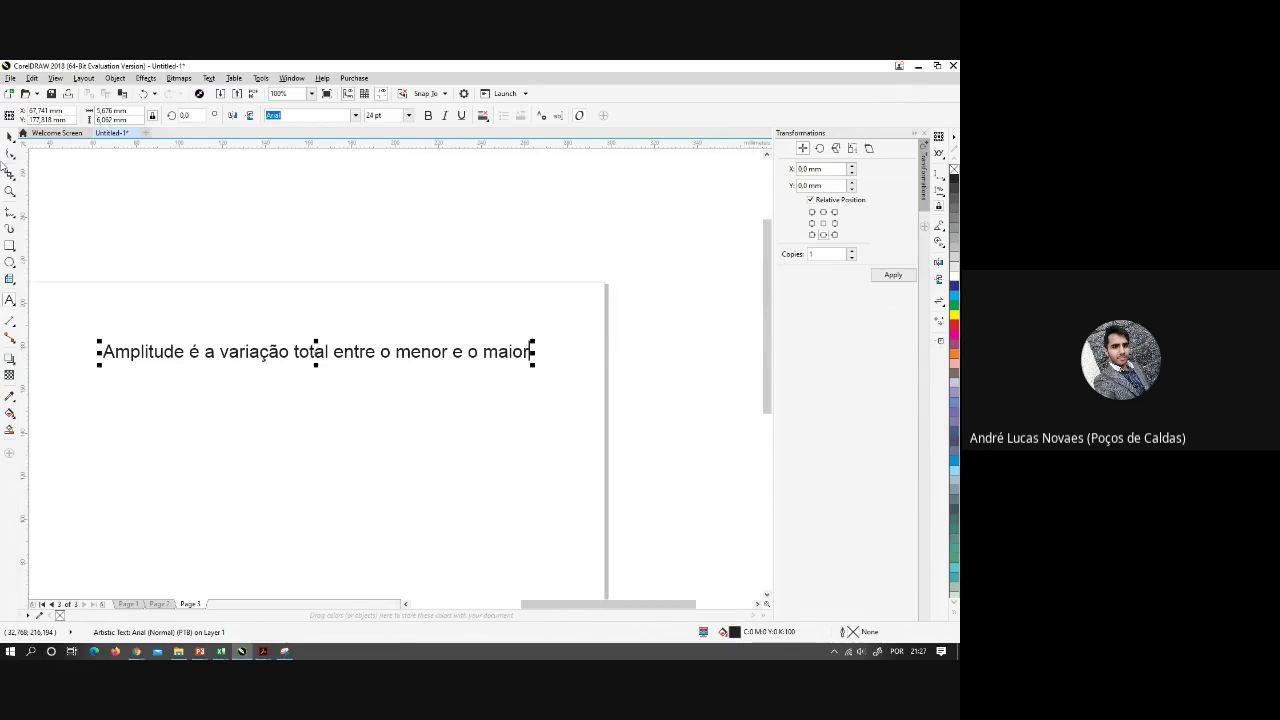
pyautogui.click(378, 442)
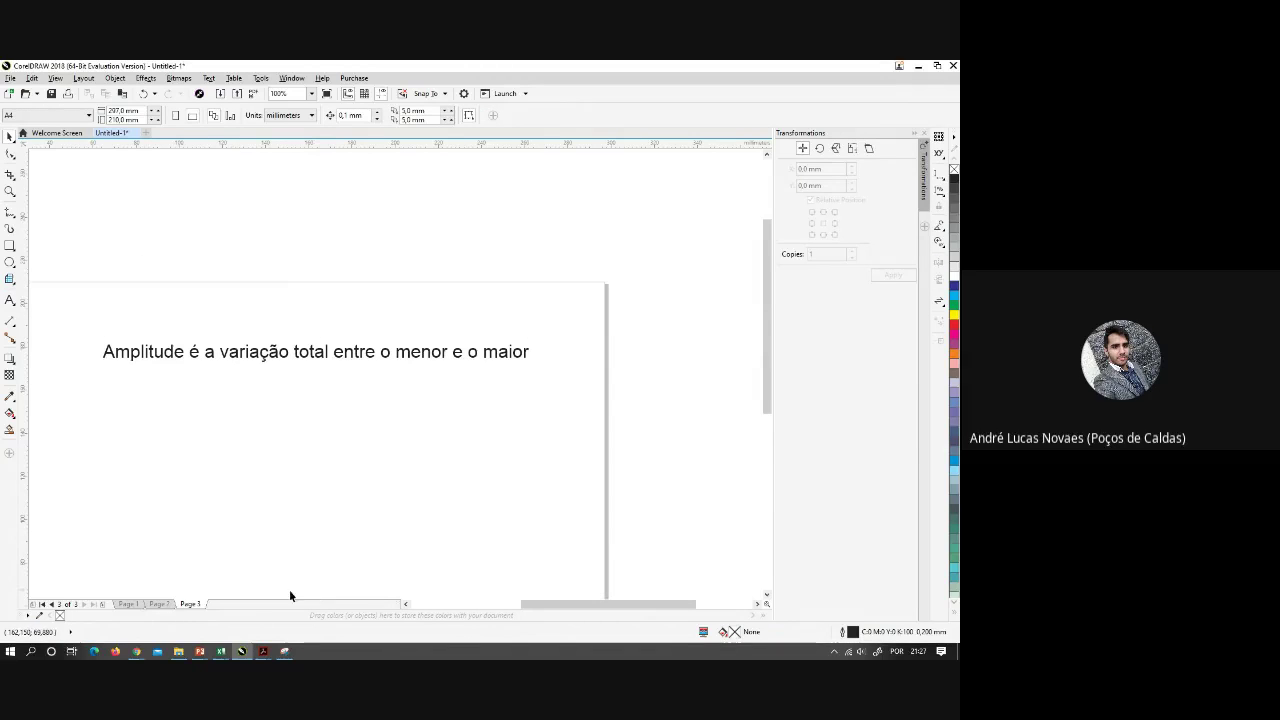
# Switch back to the Excel workbook "Gráfico de controle - Dados" and begin a formula in H2
pyautogui.click(221, 651)
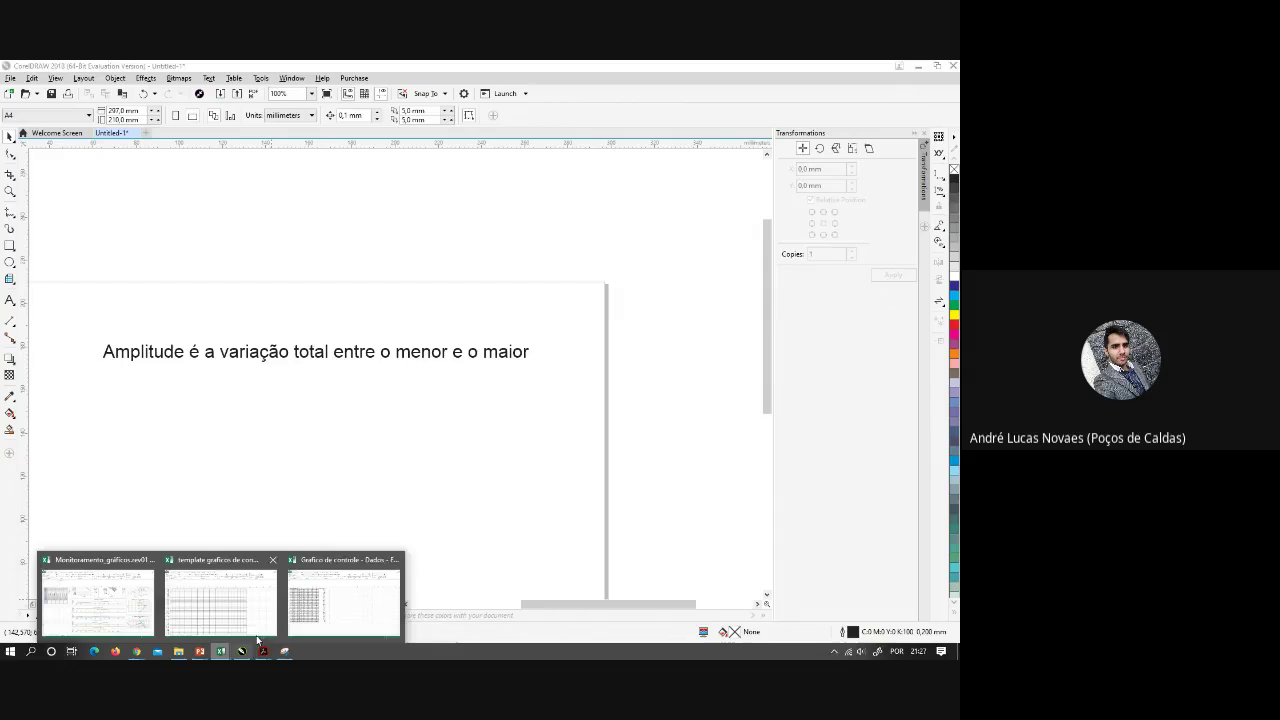
pyautogui.click(345, 595)
pyautogui.write('=')
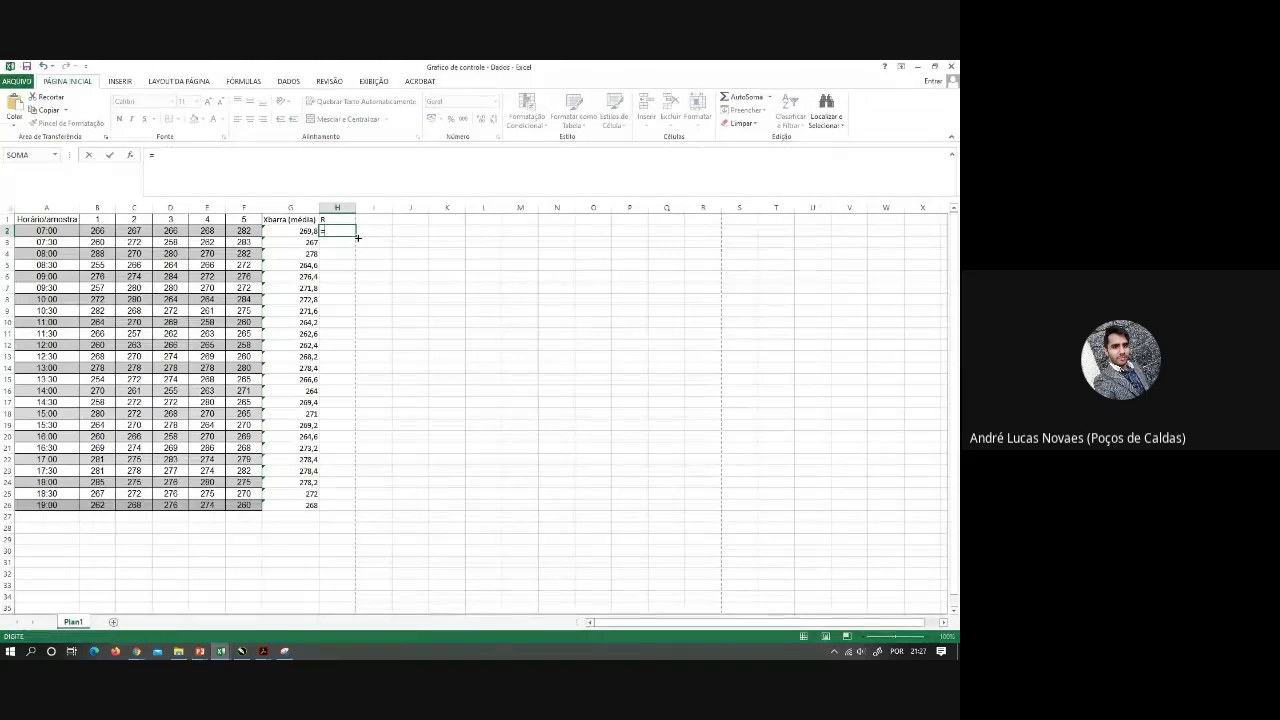
pyautogui.write('(maxi')
pyautogui.press('BackSpace')
pyautogui.press('BackSpace')
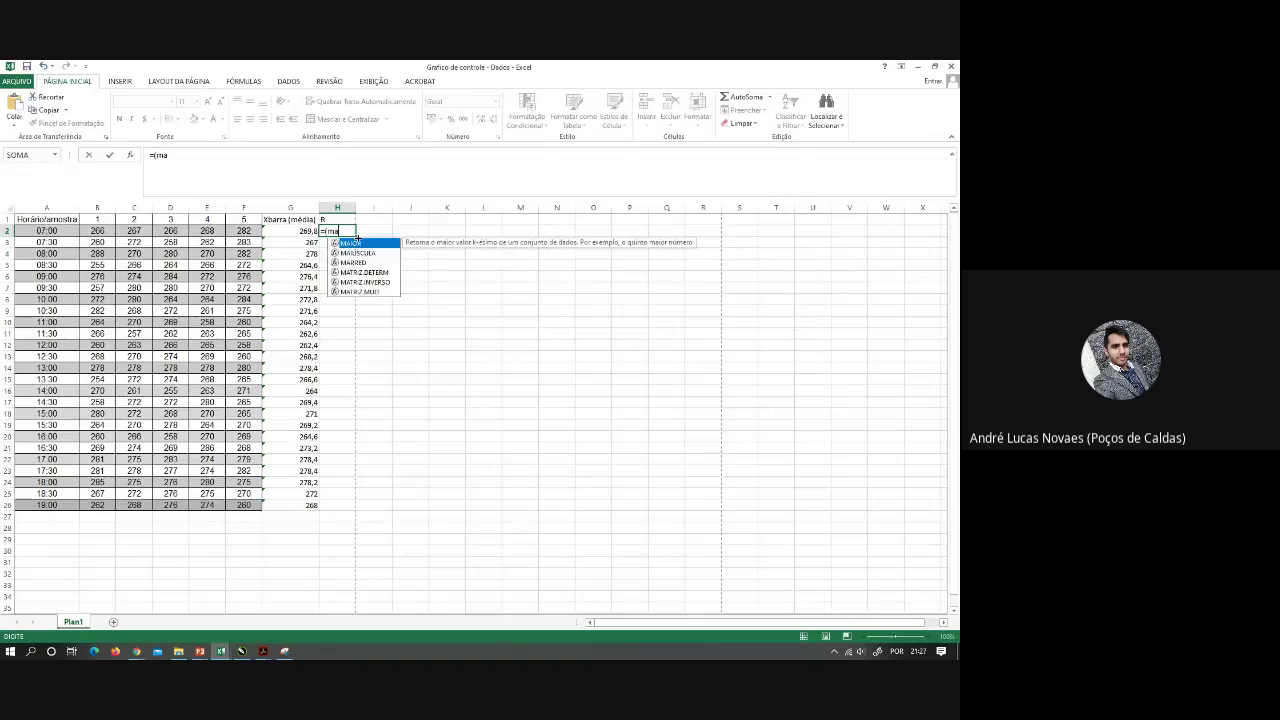
pyautogui.press('Tab')
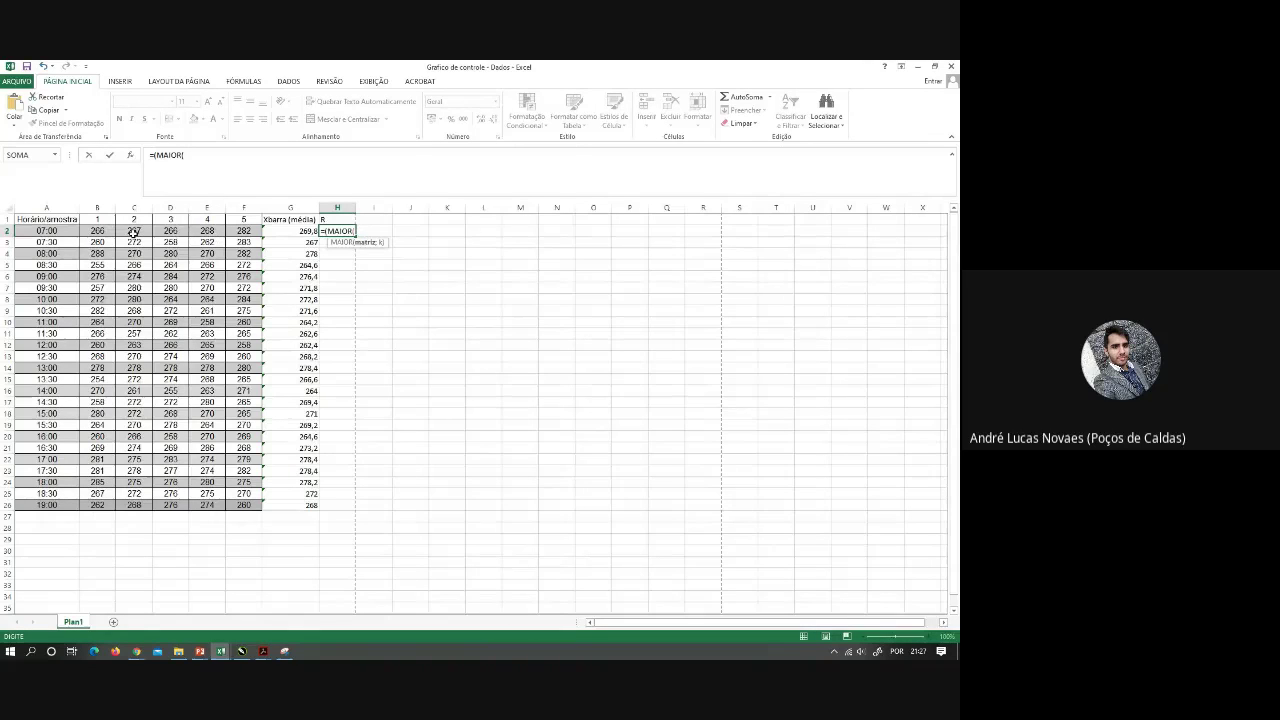
pyautogui.press('BackSpace')
pyautogui.press('BackSpace')
pyautogui.press('BackSpace')
pyautogui.press('BackSpace')
pyautogui.press('BackSpace')
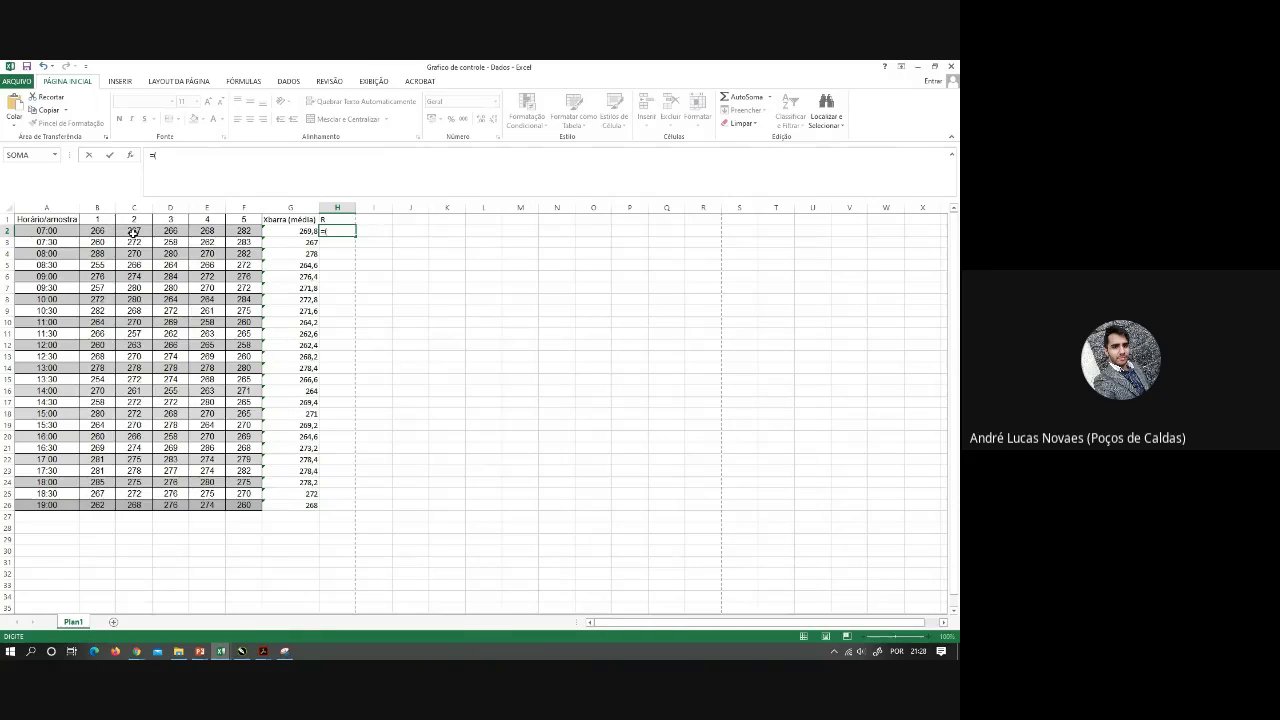
# Calculate the range of the 07:00 samples in H2 with =(MÁXIMO(B2:F2;)-MÍNIMO(B2:F2))
pyautogui.write('máxi')
pyautogui.press('Tab')
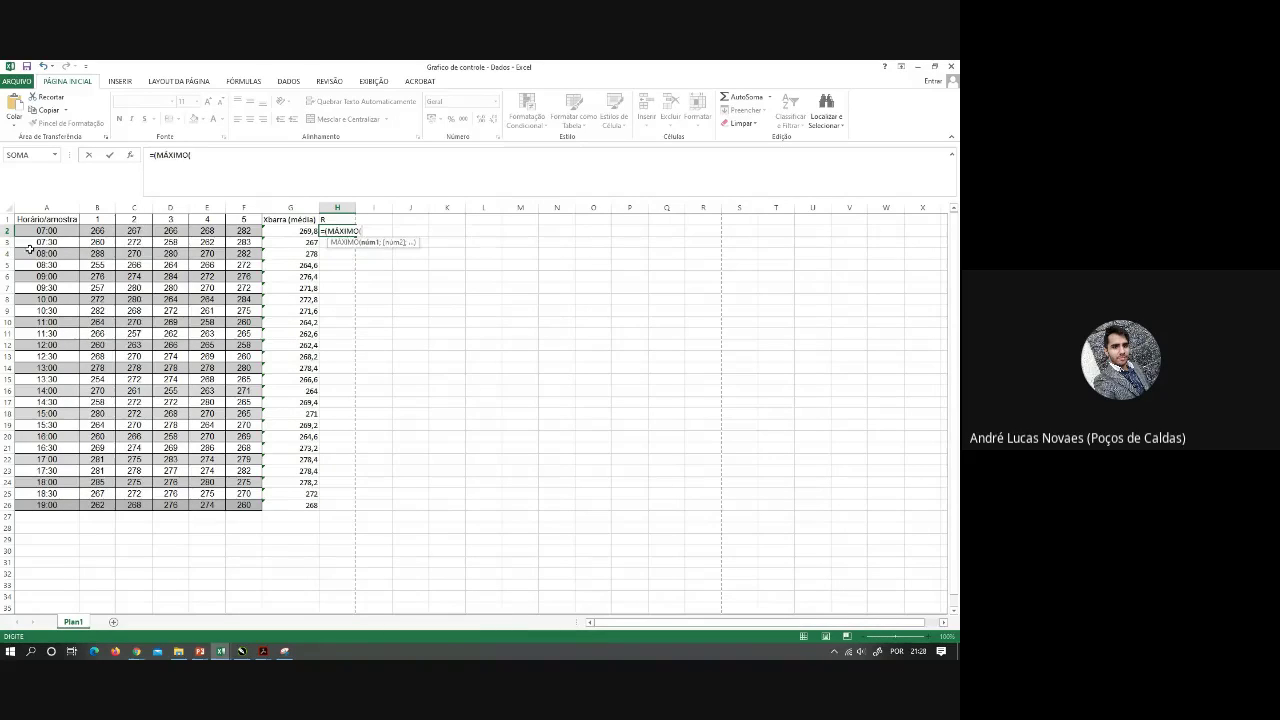
pyautogui.moveTo(97, 231); pyautogui.dragTo(242, 230)
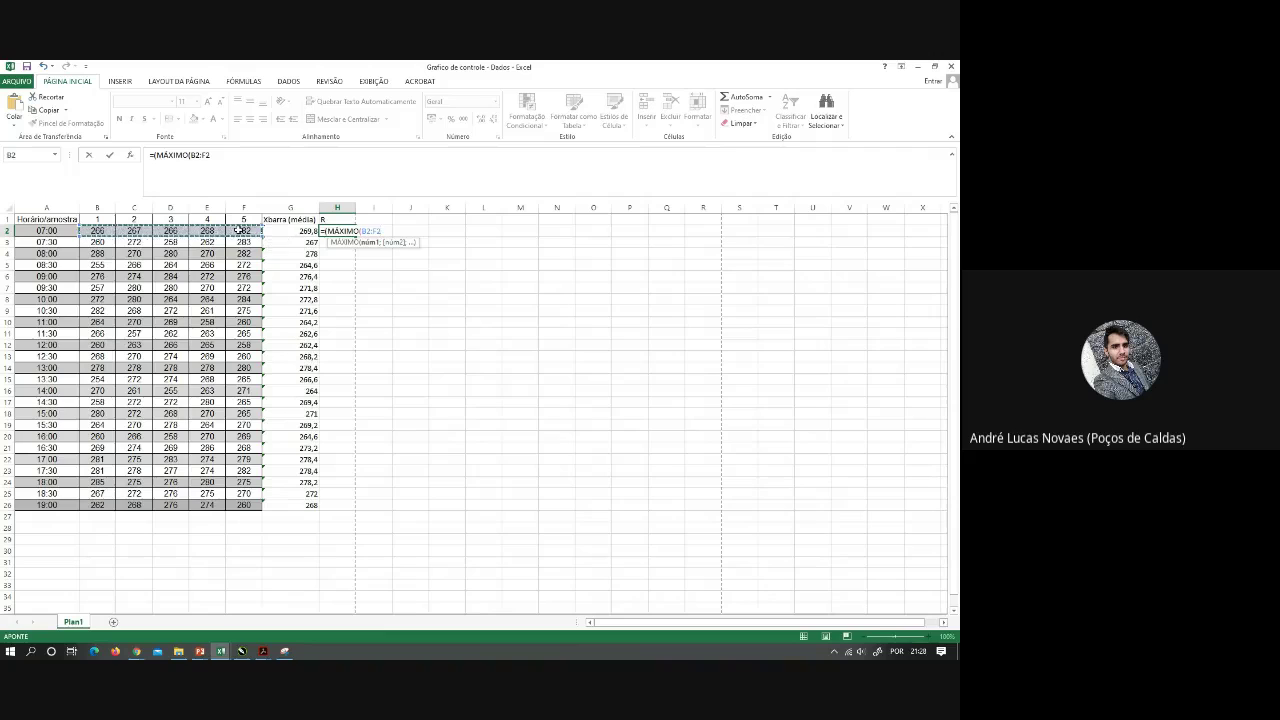
pyautogui.write(';')
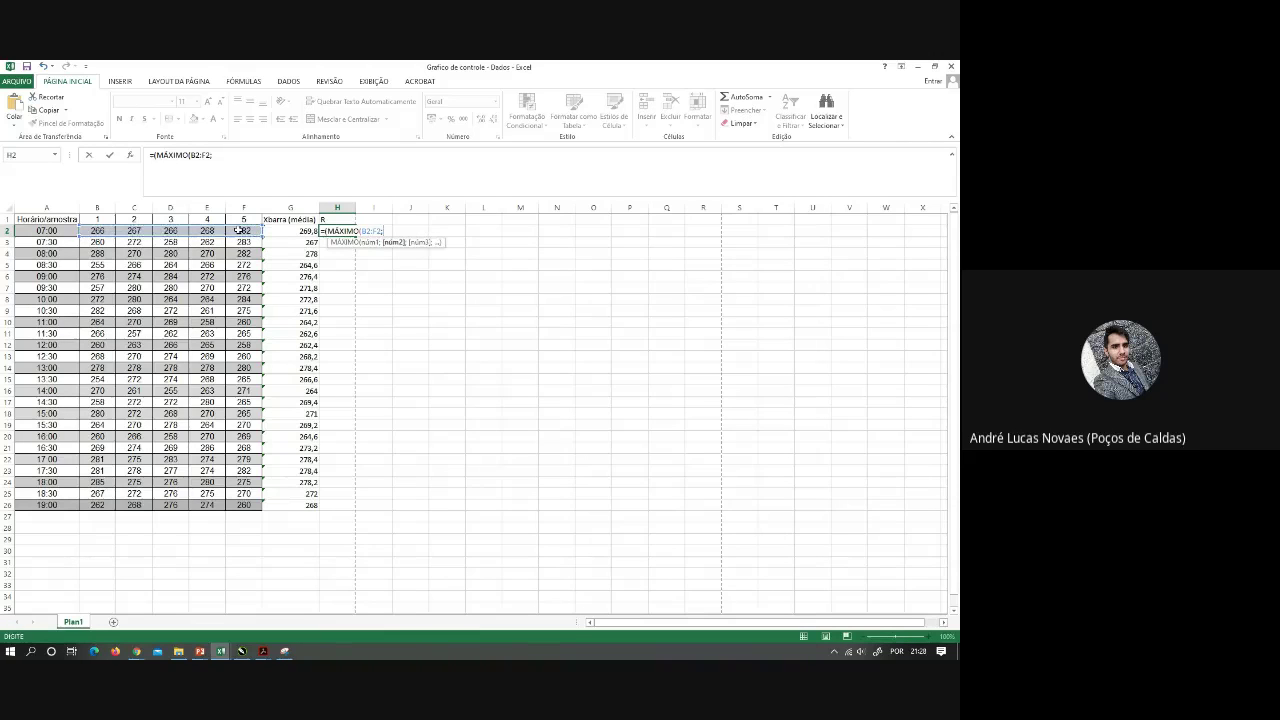
pyautogui.write(')-')
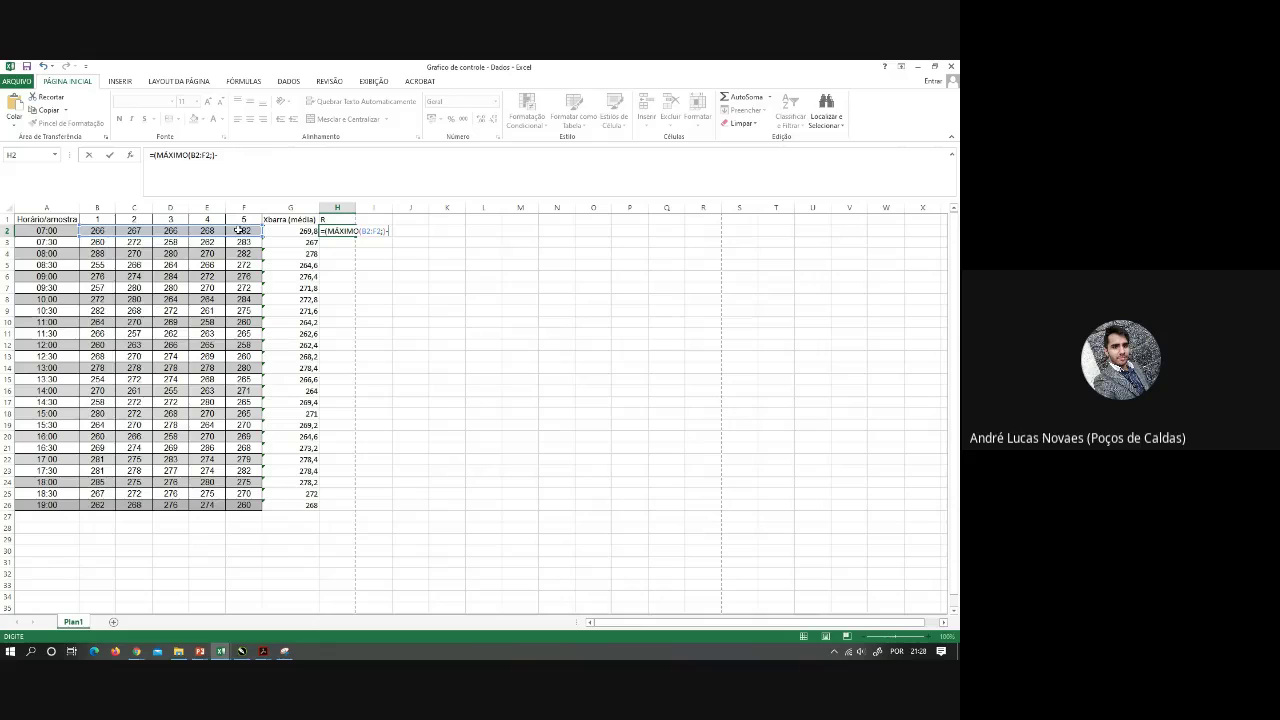
pyautogui.write('min')
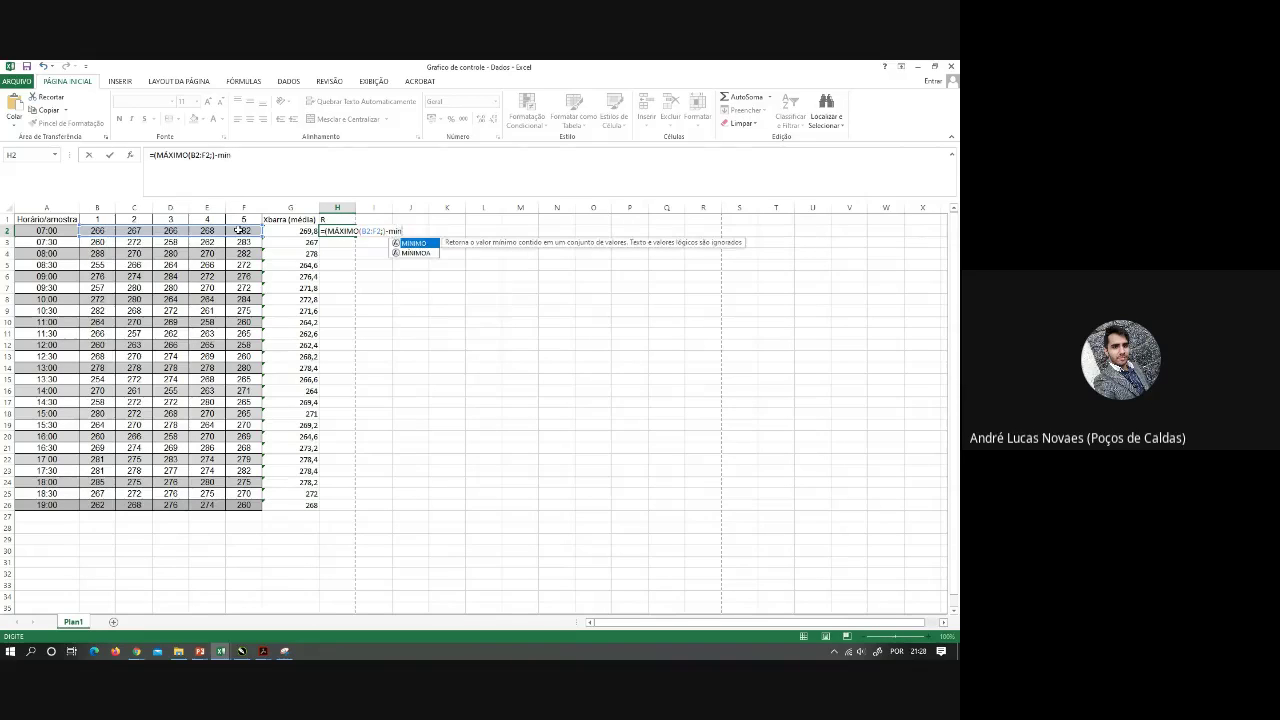
pyautogui.write('i')
pyautogui.press('Tab')
pyautogui.moveTo(92, 230); pyautogui.dragTo(243, 229)
pyautogui.write(')')
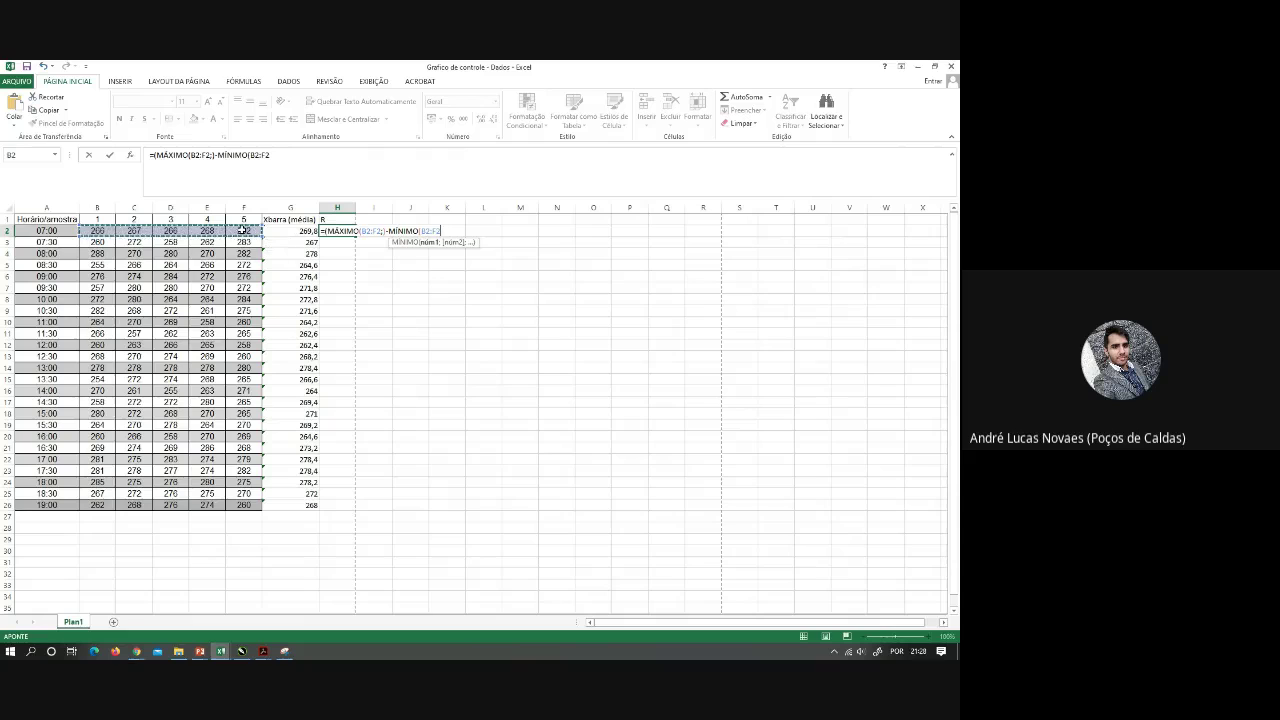
pyautogui.press('Return')
pyautogui.press('Return')
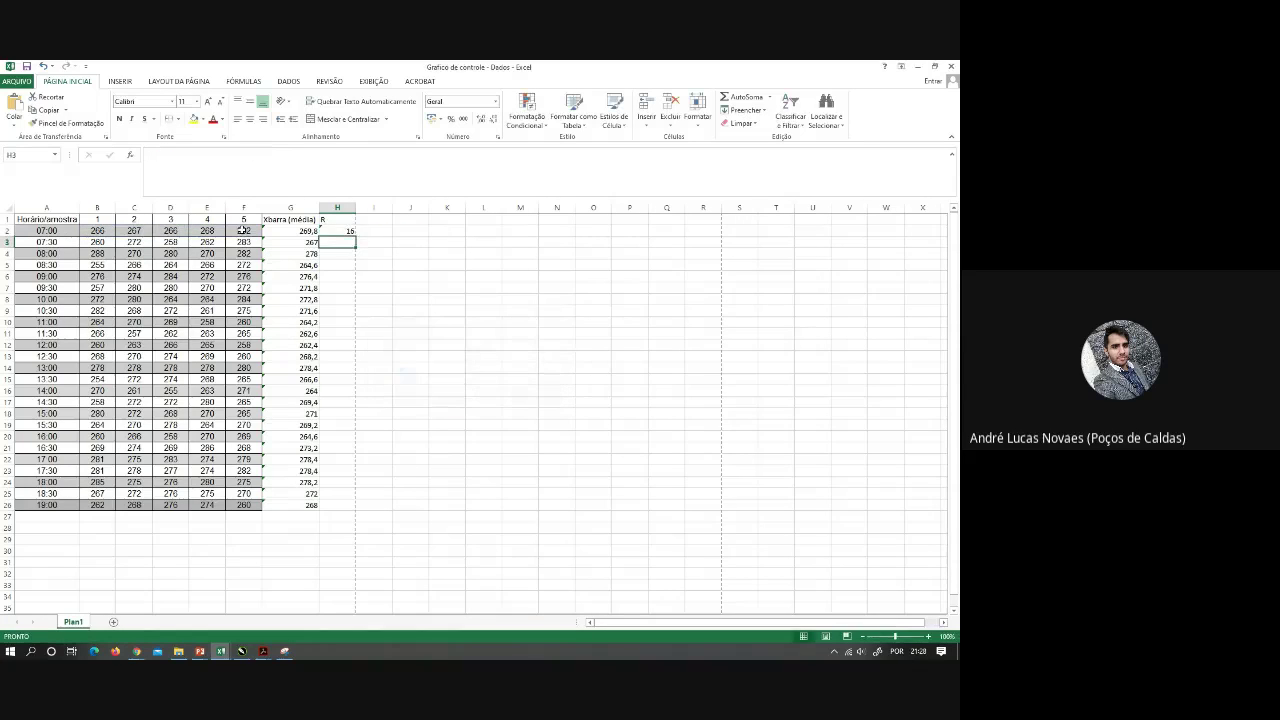
# Examine the range formula in H2 and the 07:00 sample in F2 with the sheet enlarged
pyautogui.click(351, 231)
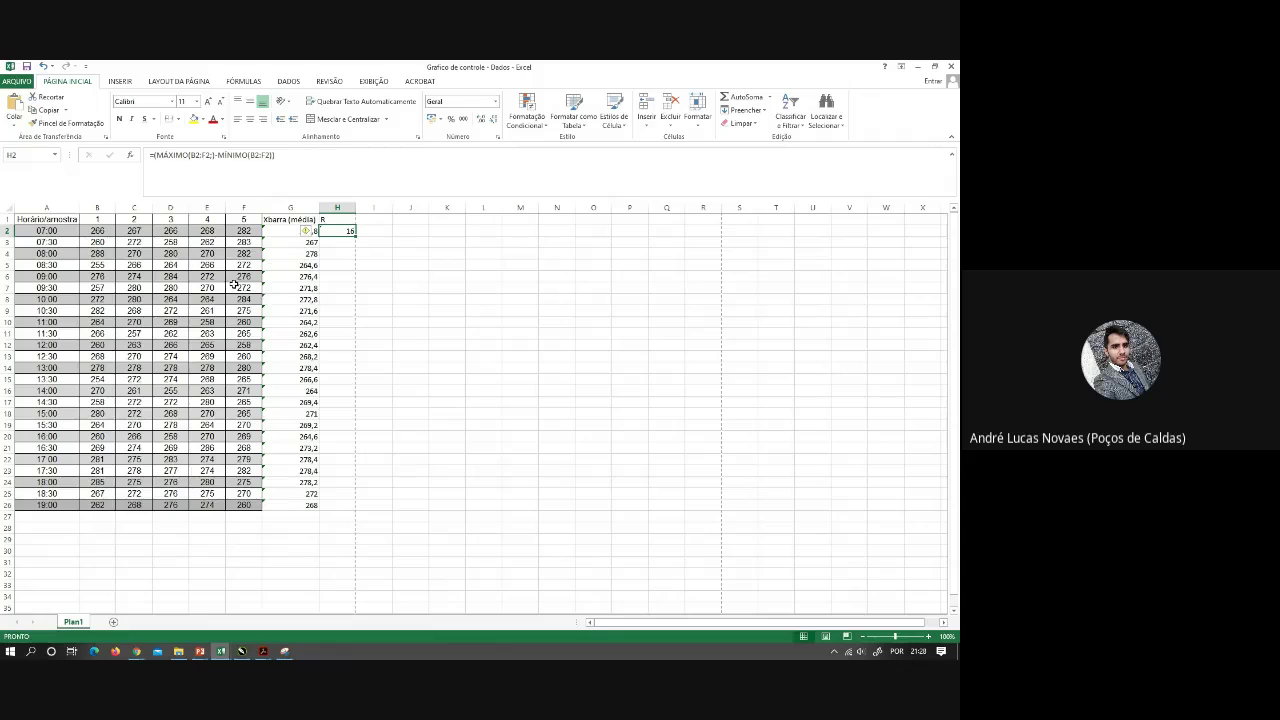
pyautogui.click(245, 231)
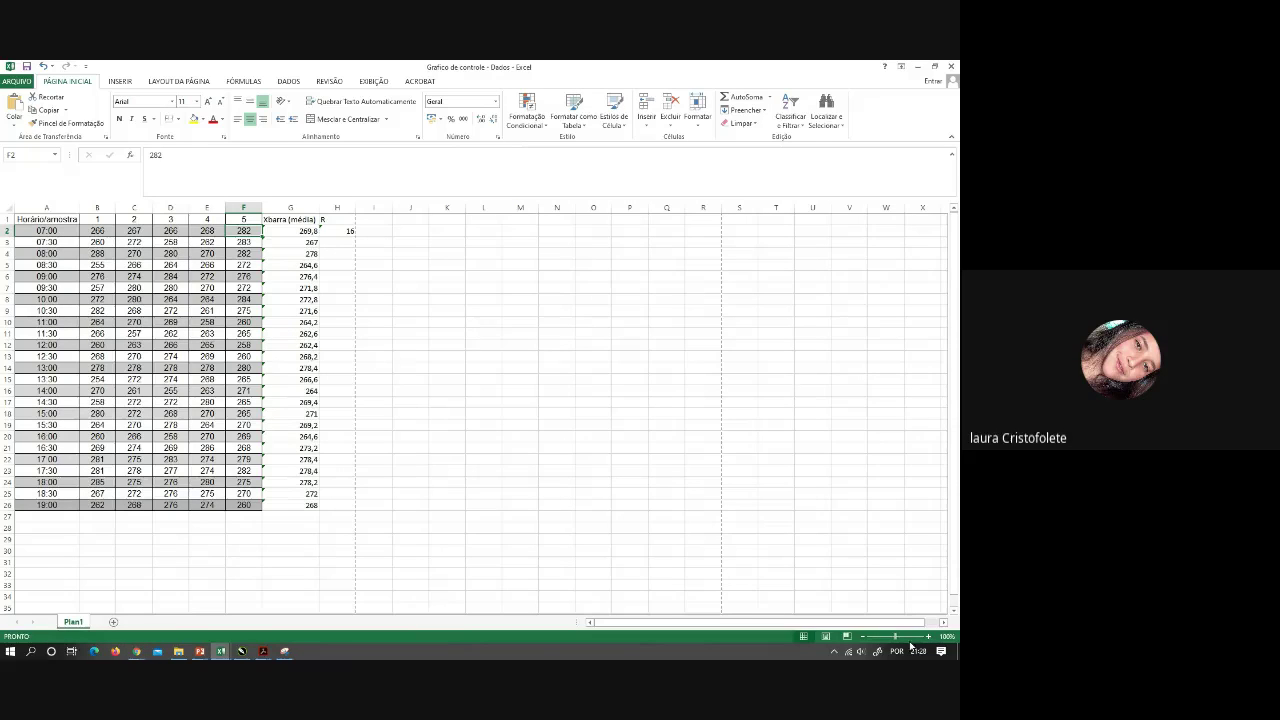
pyautogui.moveTo(897, 637); pyautogui.dragTo(905, 637)
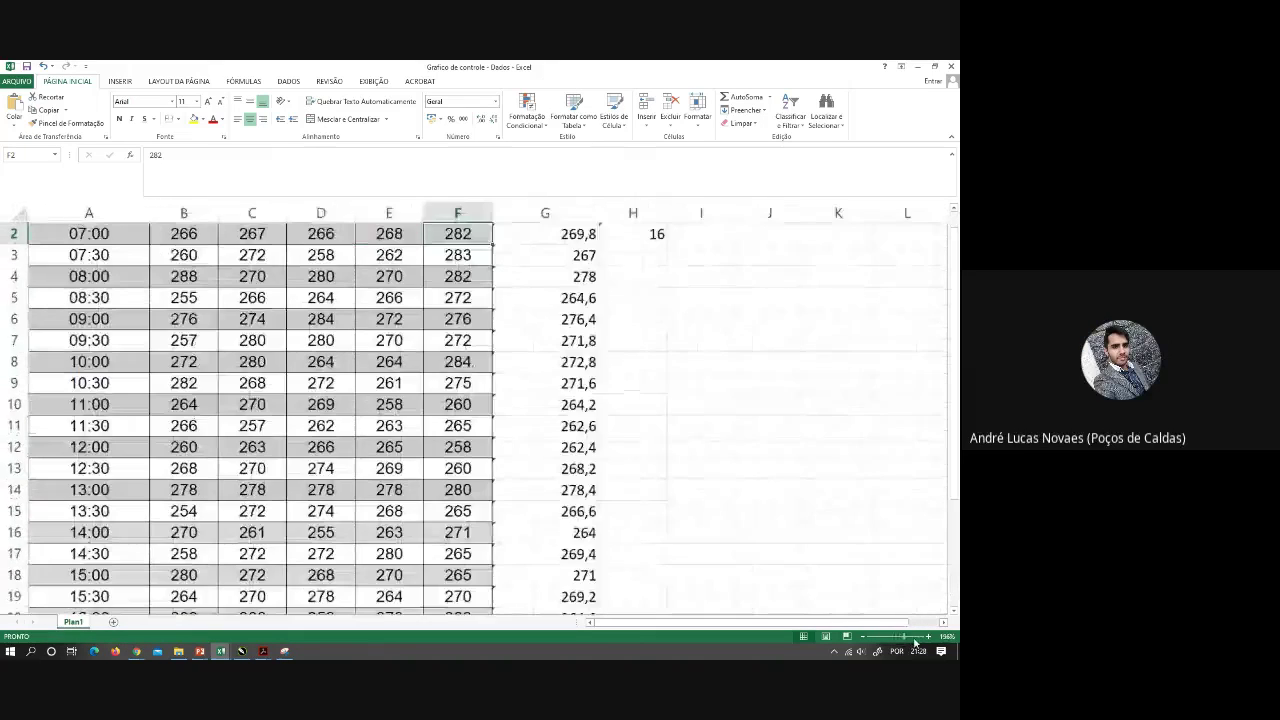
pyautogui.scroll(1, 831, 499)
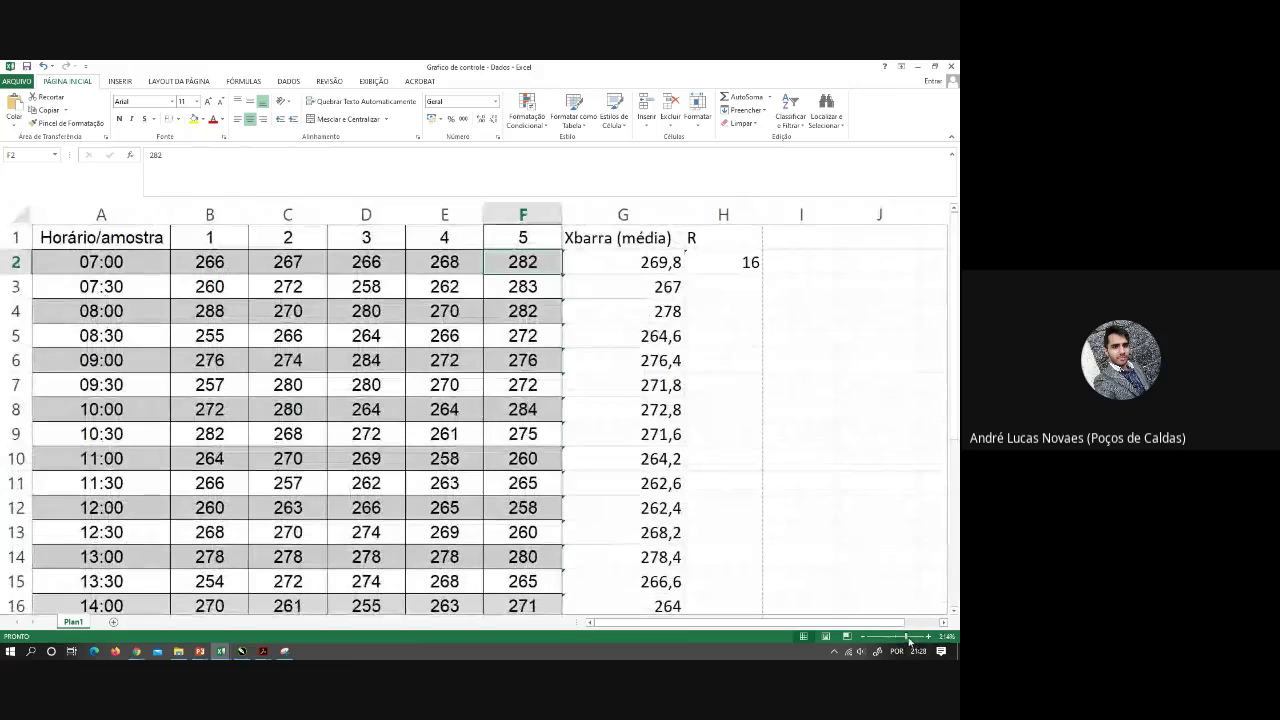
pyautogui.moveTo(908, 640); pyautogui.dragTo(910, 637)
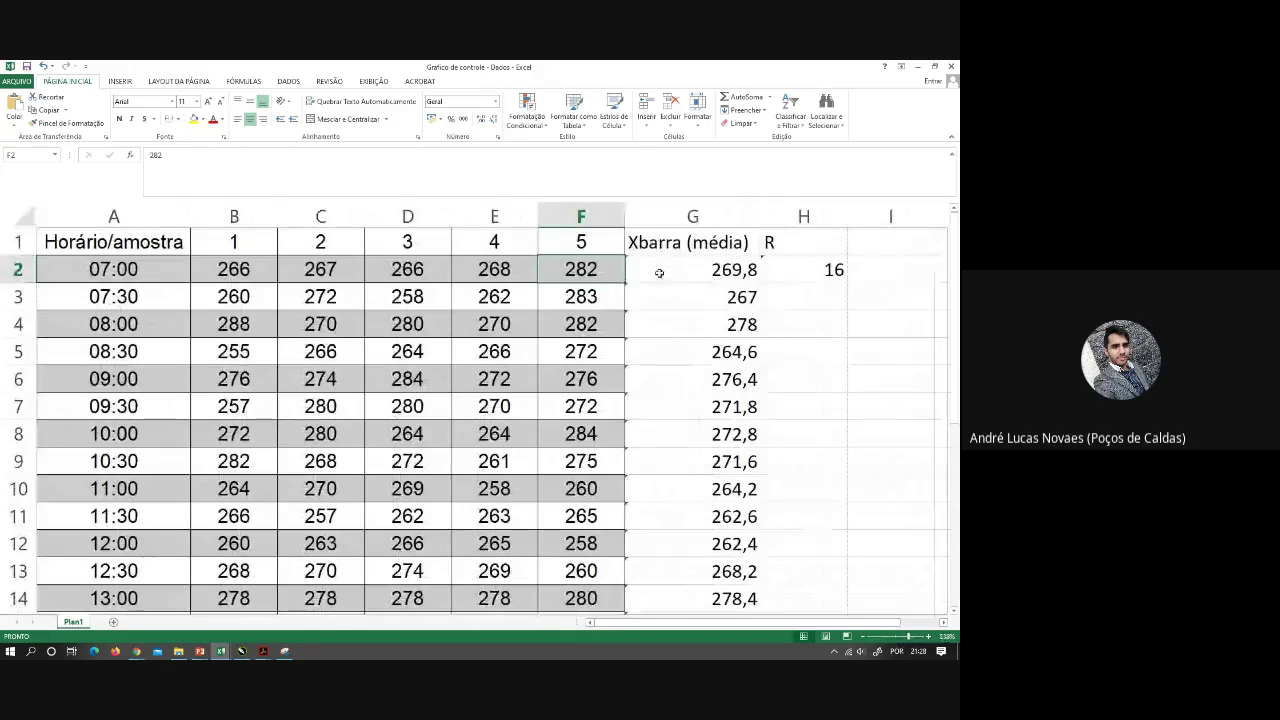
# Try calculating the 07:00 range in H2 with the direct subtraction =F2-D2 and restore the previous MÁXIMO/MÍNIMO formula
pyautogui.click(793, 274)
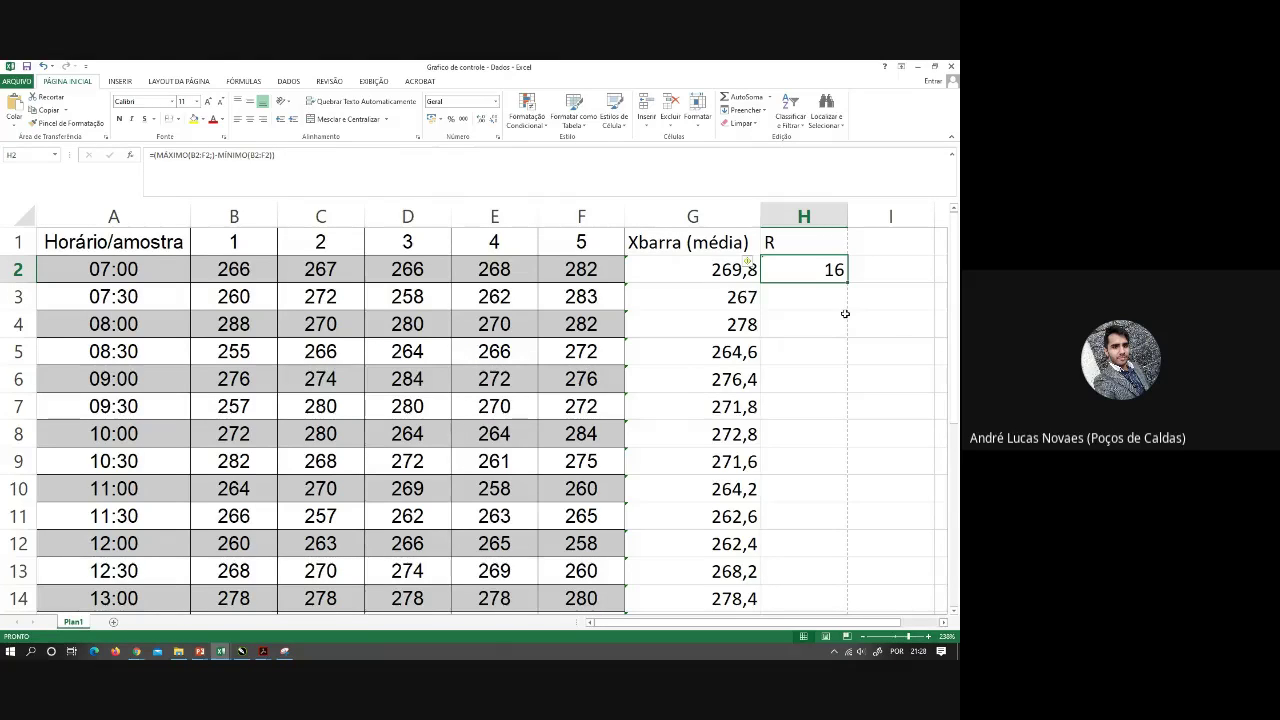
pyautogui.write('=')
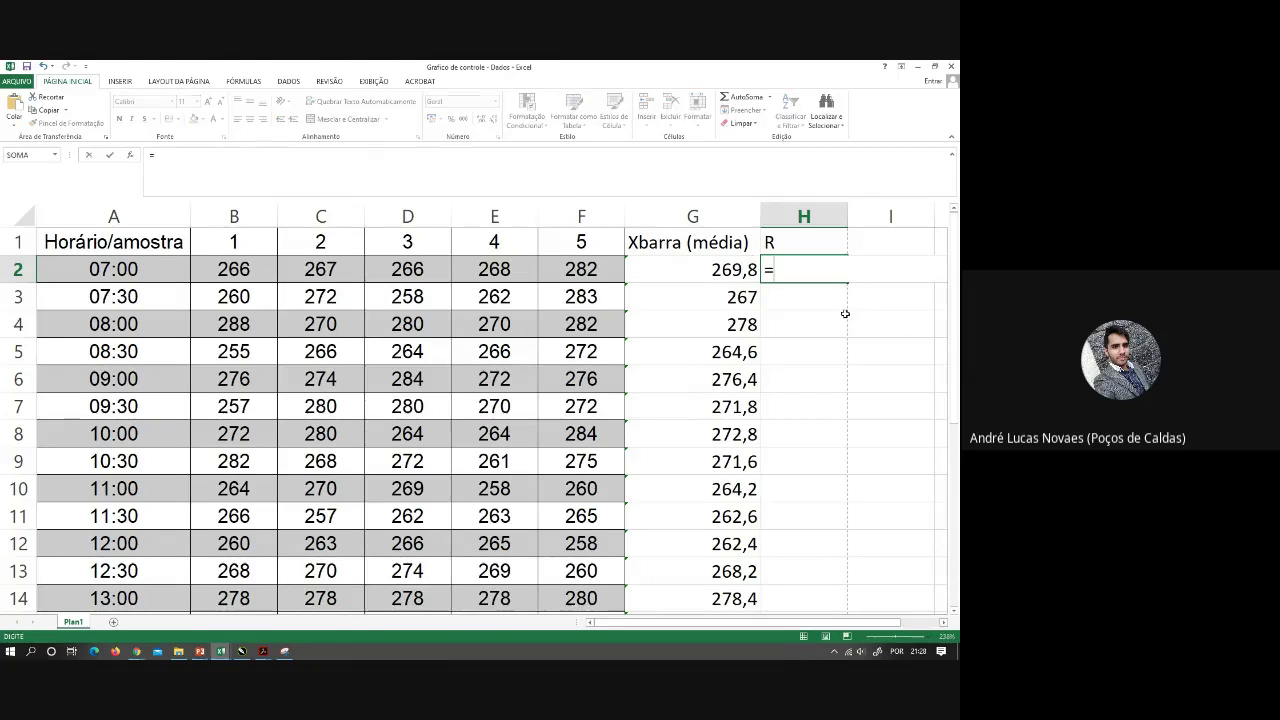
pyautogui.click(590, 270)
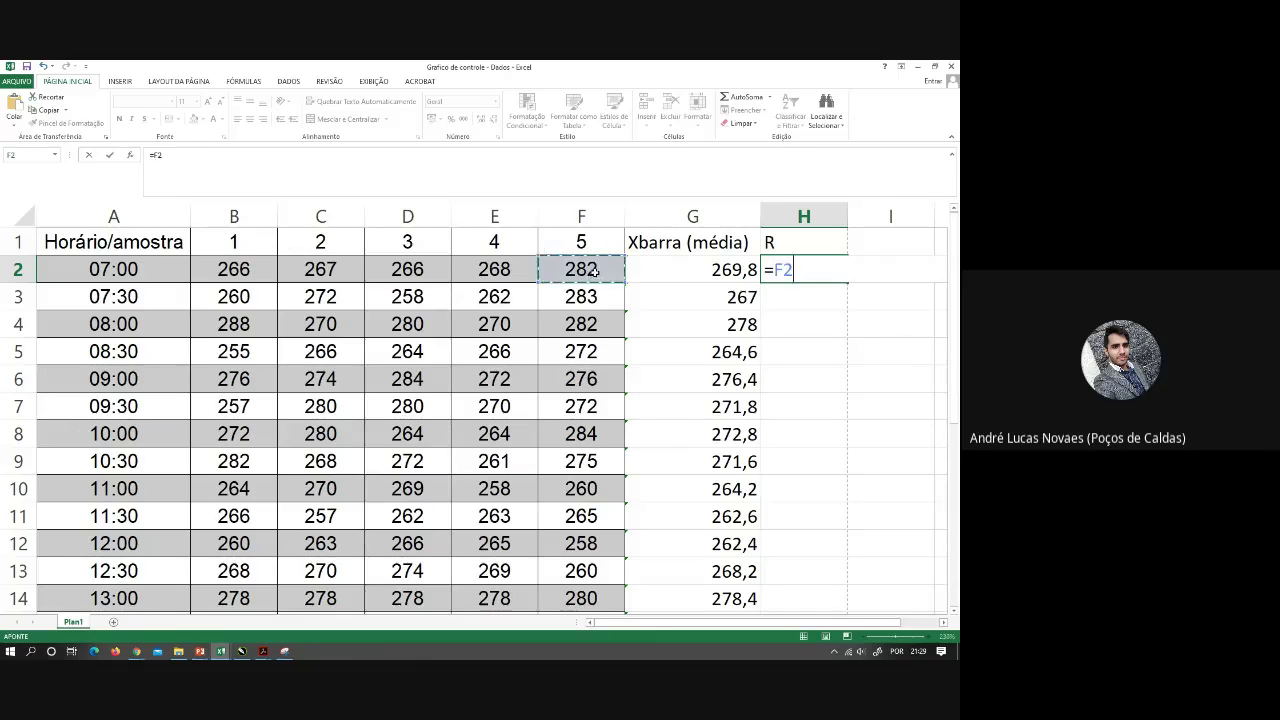
pyautogui.write('-')
pyautogui.click(422, 270)
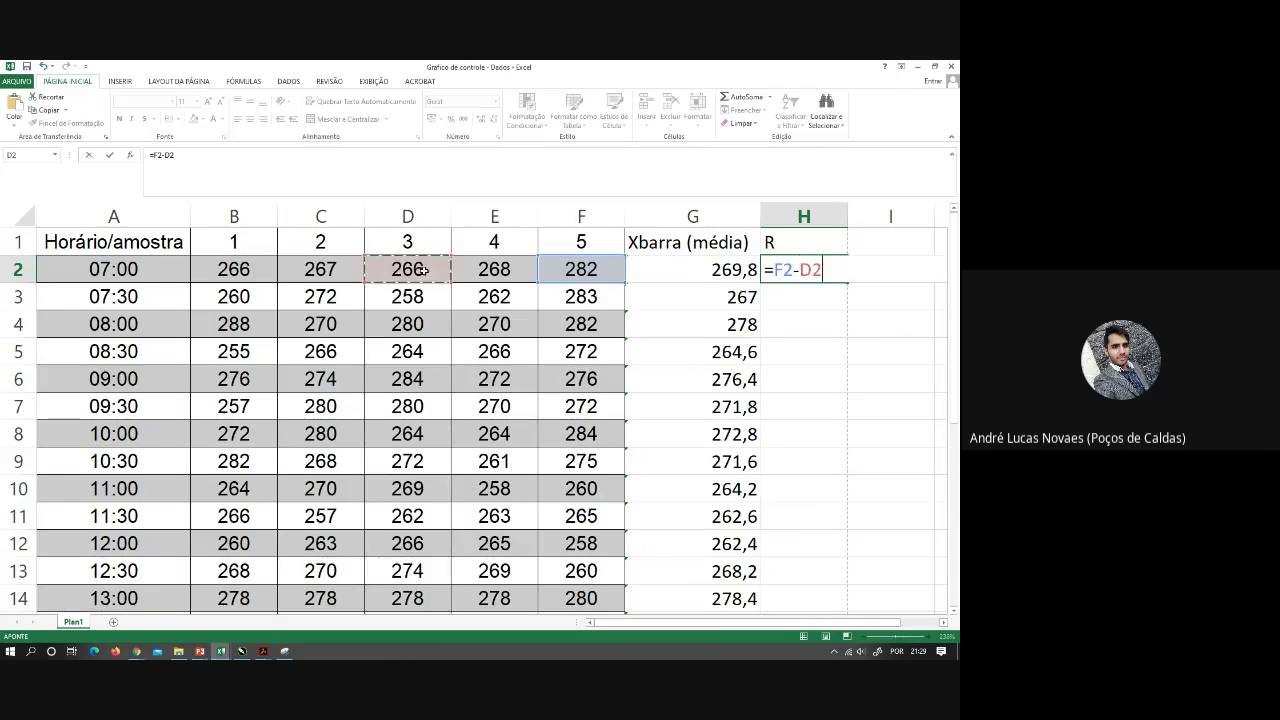
pyautogui.press('Return')
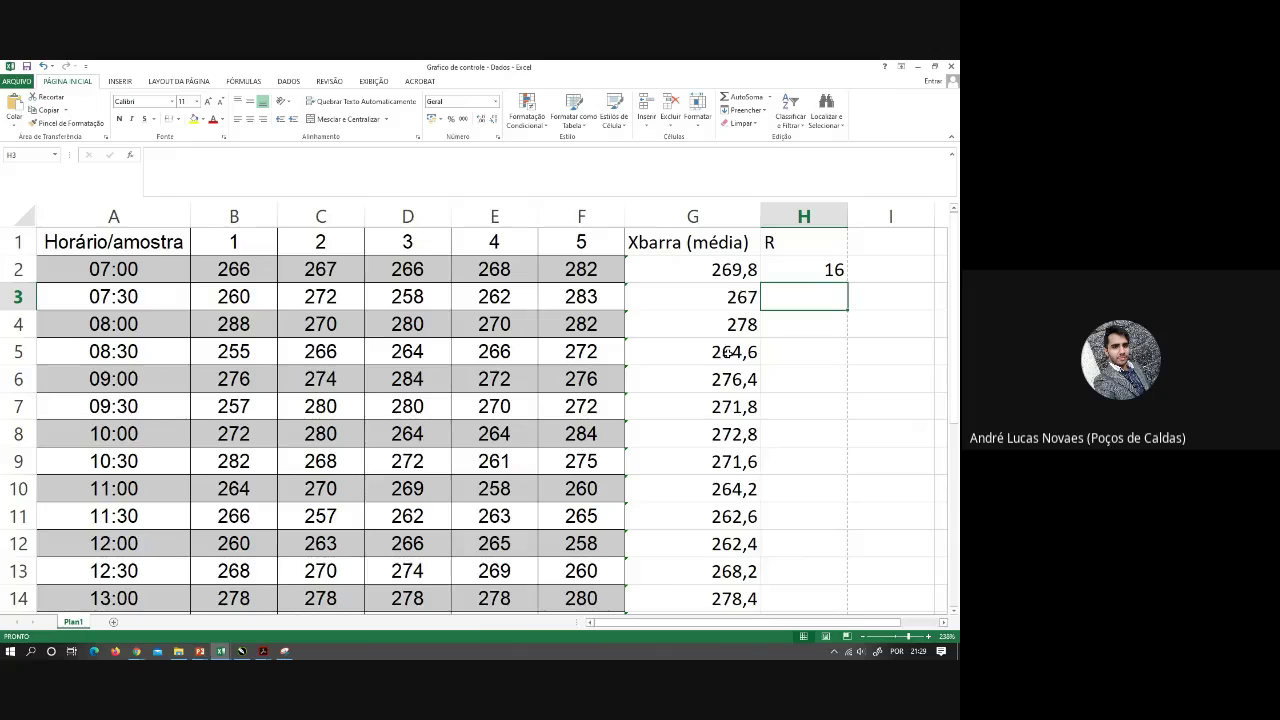
pyautogui.press('Up')
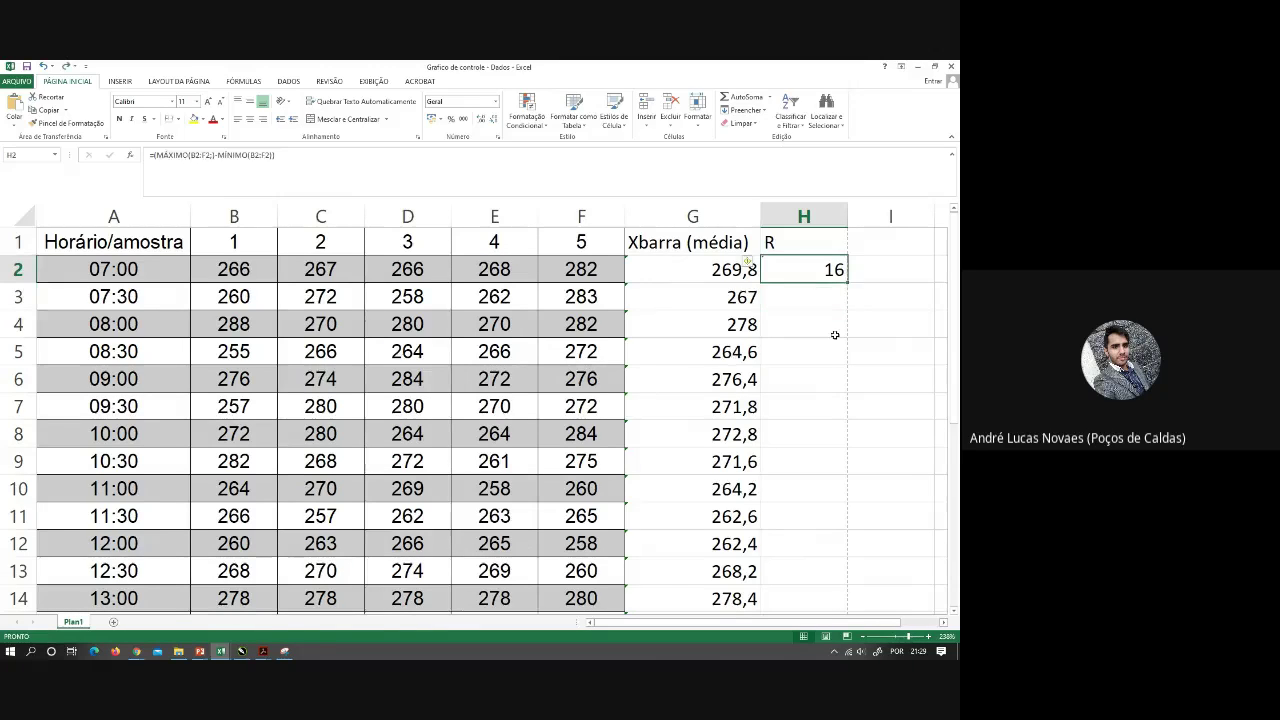
# Fill the range formula from H2 down to H26
pyautogui.scroll(-1, 835, 335)
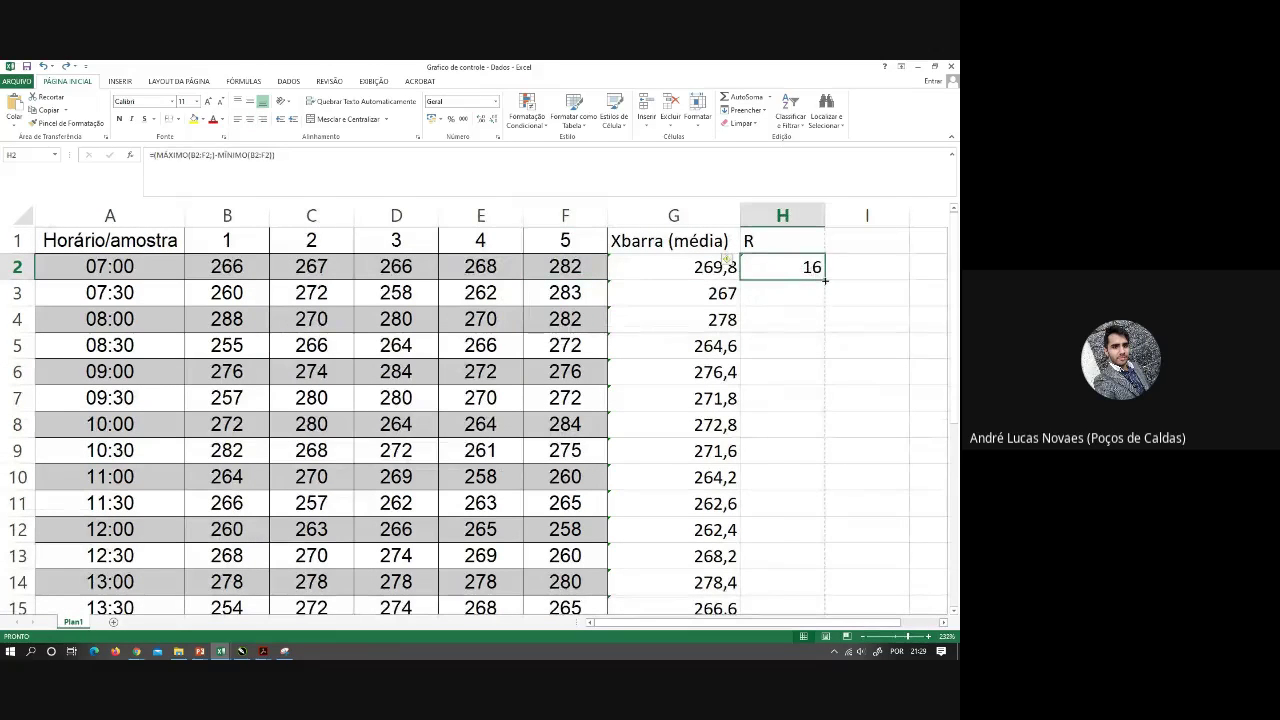
pyautogui.moveTo(823, 279); pyautogui.dragTo(803, 563)
pyautogui.click(844, 517)
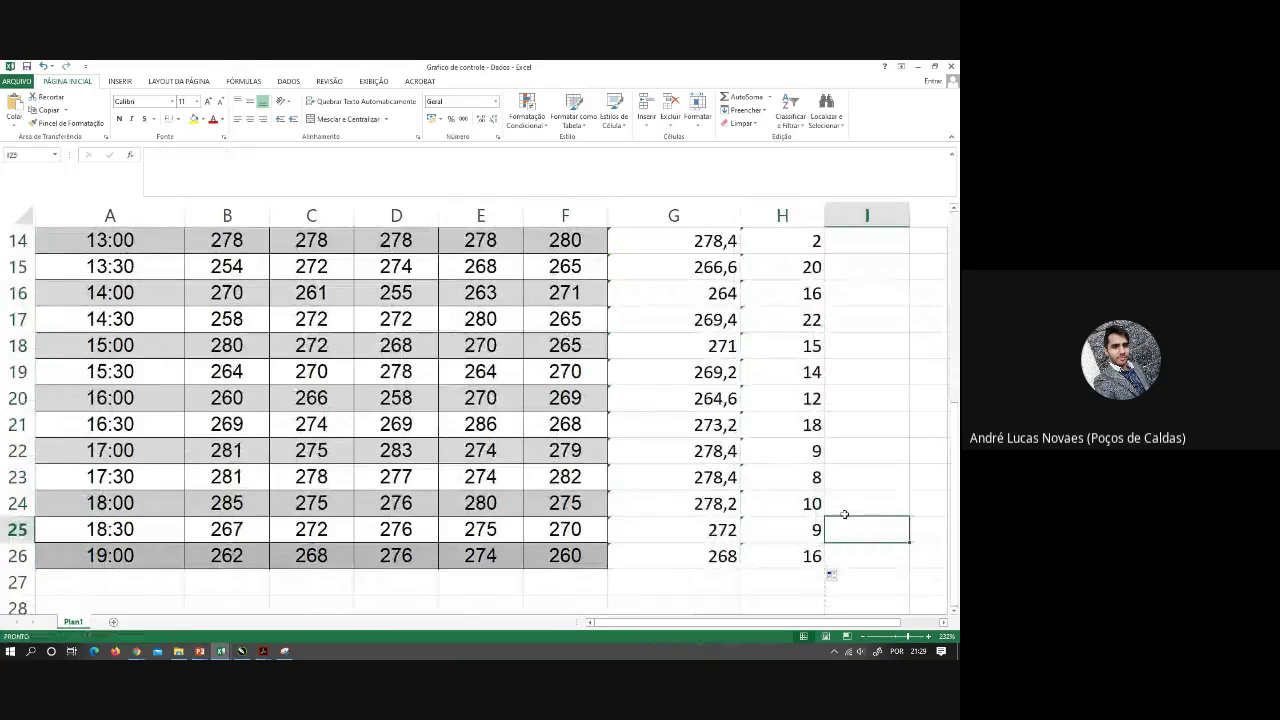
# Review the filled R column from the first to the last sample row, including the copied formula in H3
pyautogui.scroll(5, 844, 515)
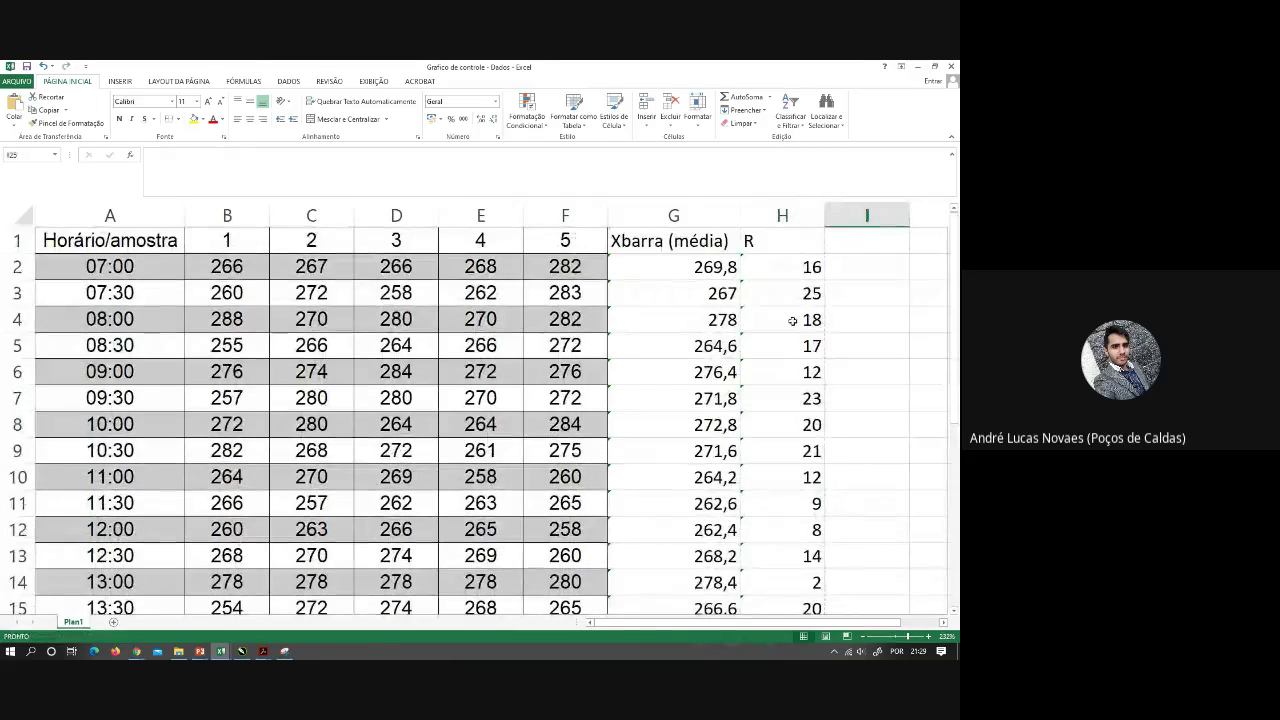
pyautogui.scroll(-2, 720, 340)
pyautogui.scroll(2, 716, 343)
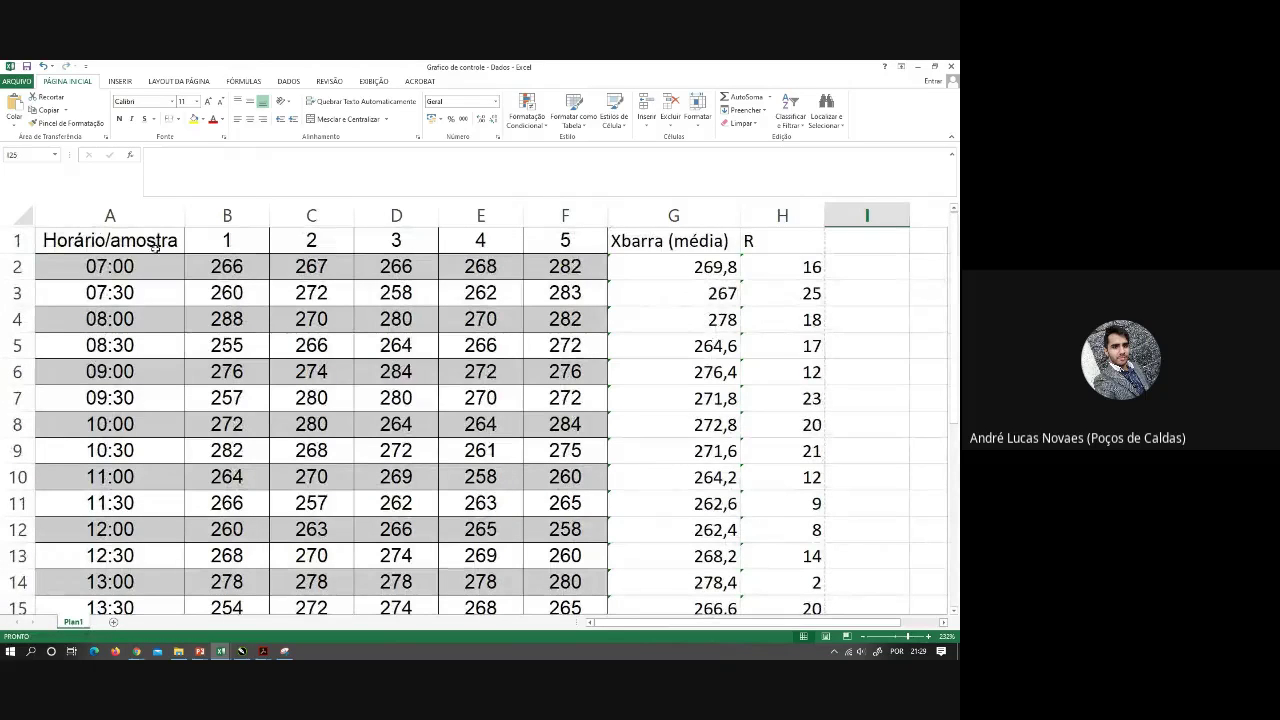
pyautogui.click(776, 302)
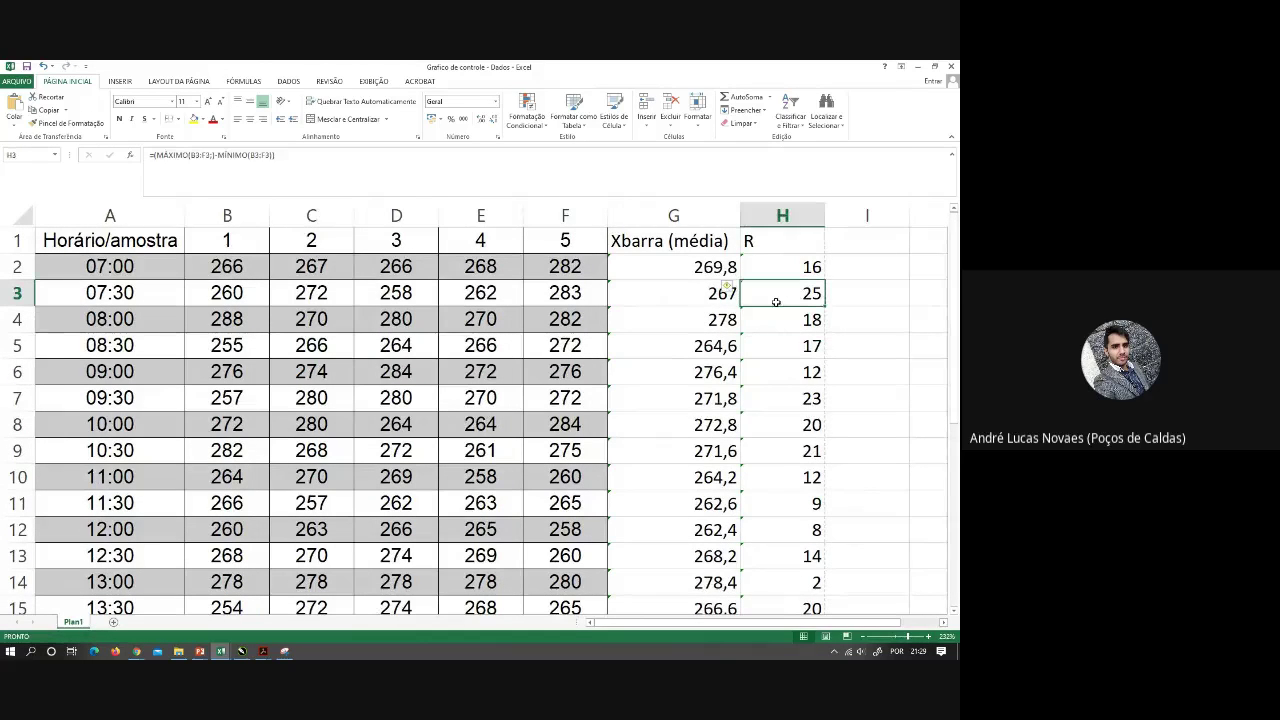
pyautogui.scroll(-6, 778, 457)
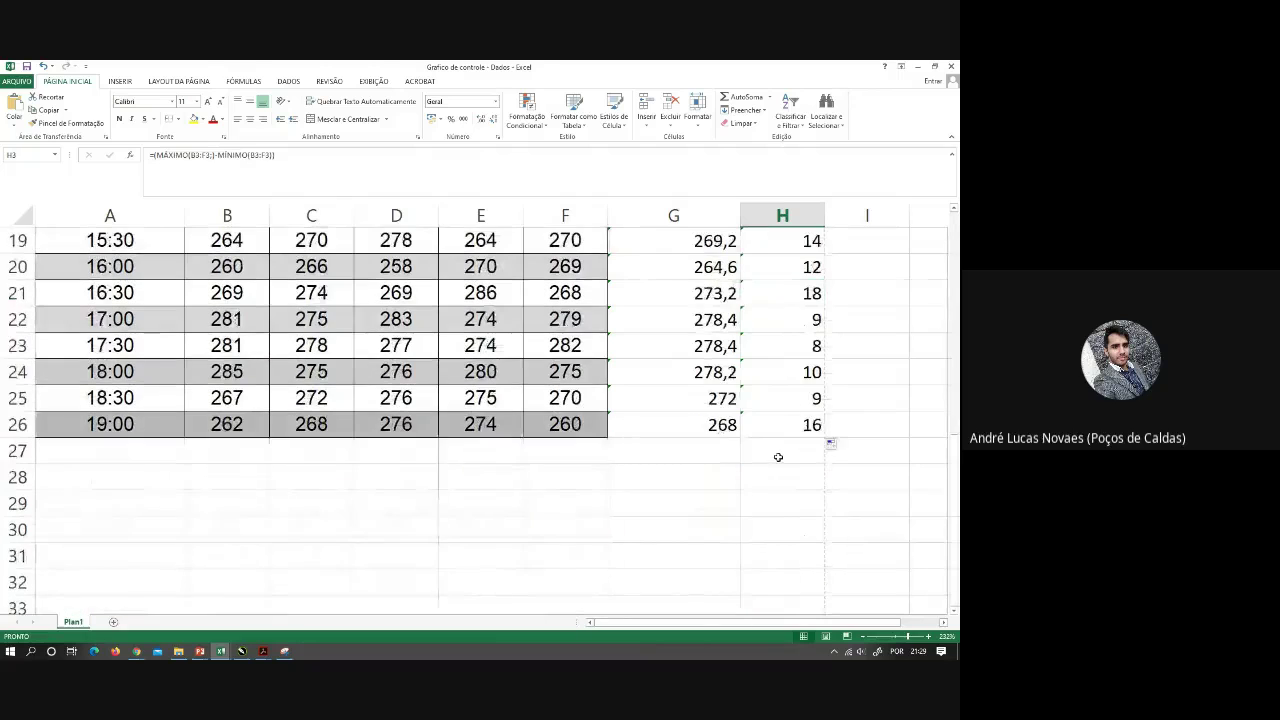
pyautogui.click(687, 457)
pyautogui.click(550, 458)
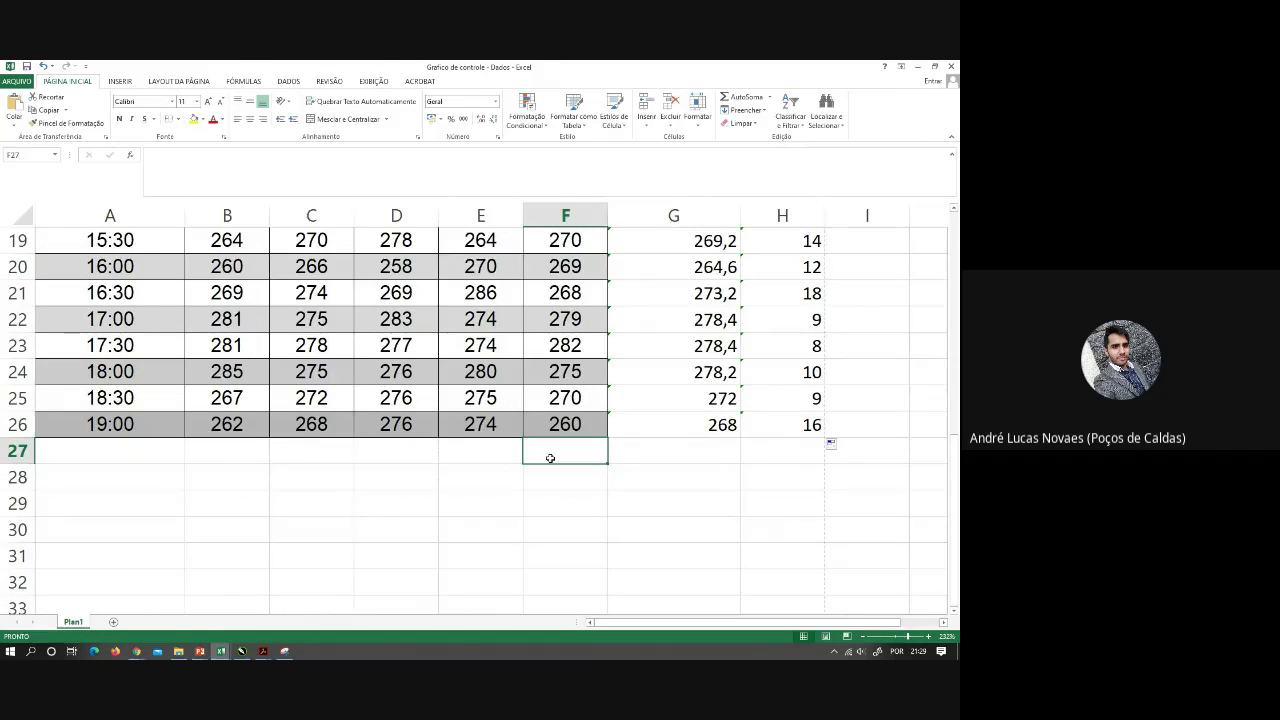
pyautogui.scroll(1, 638, 460)
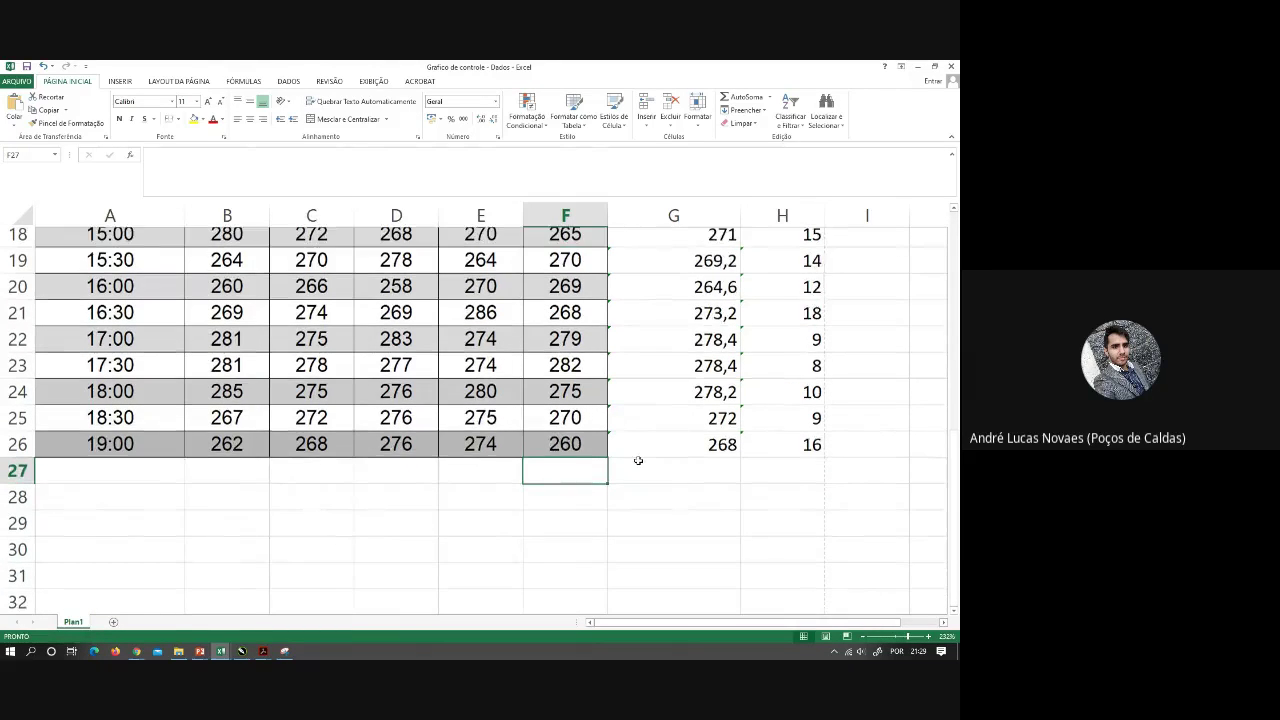
pyautogui.scroll(6, 638, 460)
pyautogui.scroll(-11, 686, 460)
pyautogui.scroll(4, 675, 441)
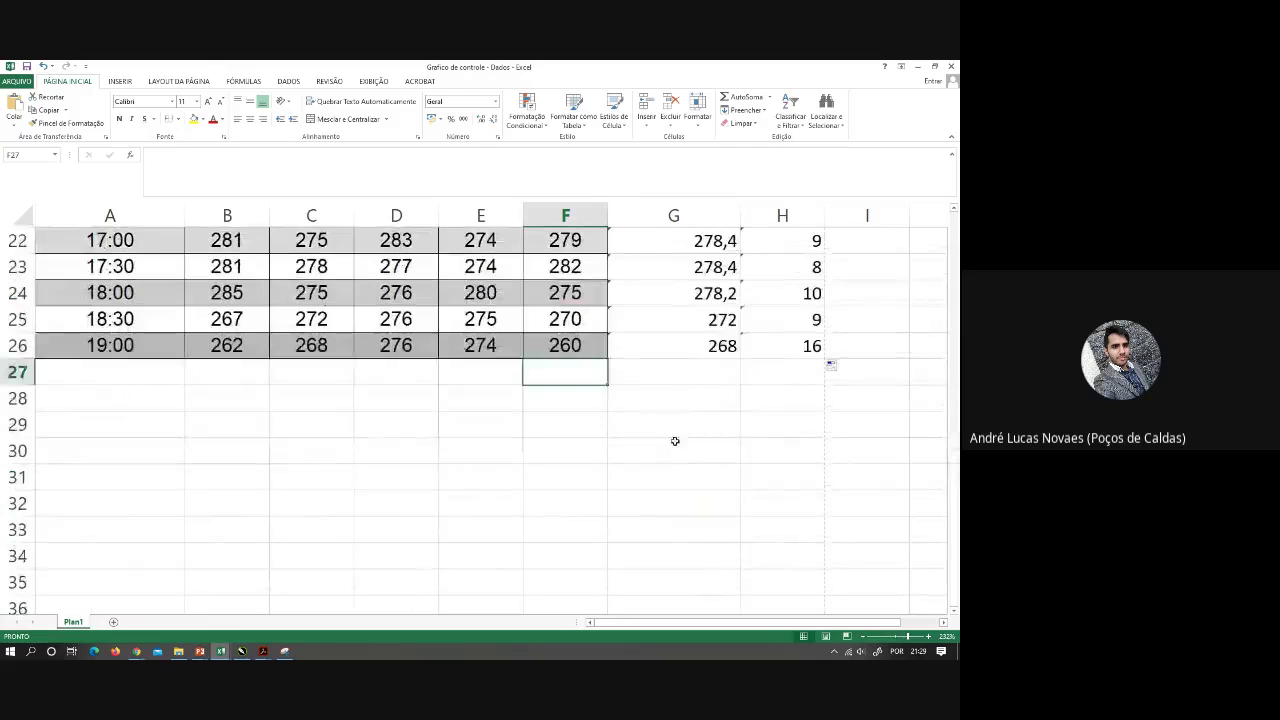
# Enter =MÉDIA(G2:G26) in G27 to calculate the overall average of the sample means
pyautogui.click(660, 371)
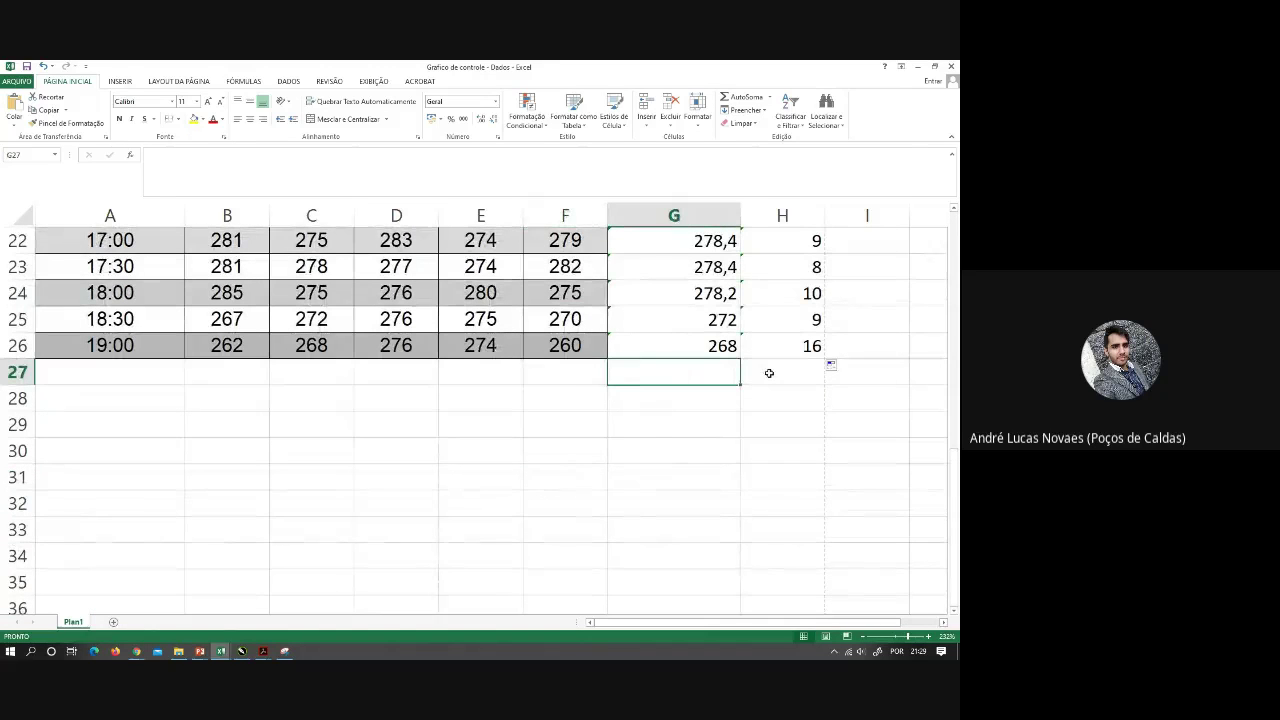
pyautogui.write('=m')
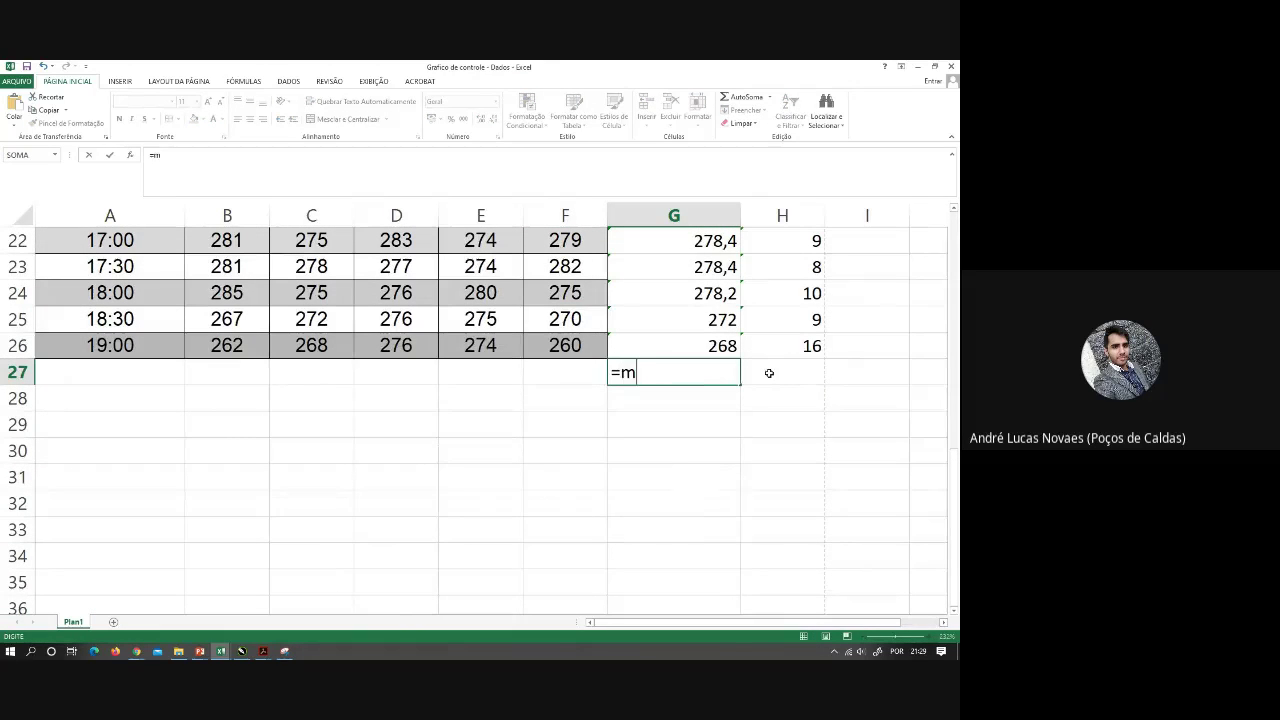
pyautogui.write('édi')
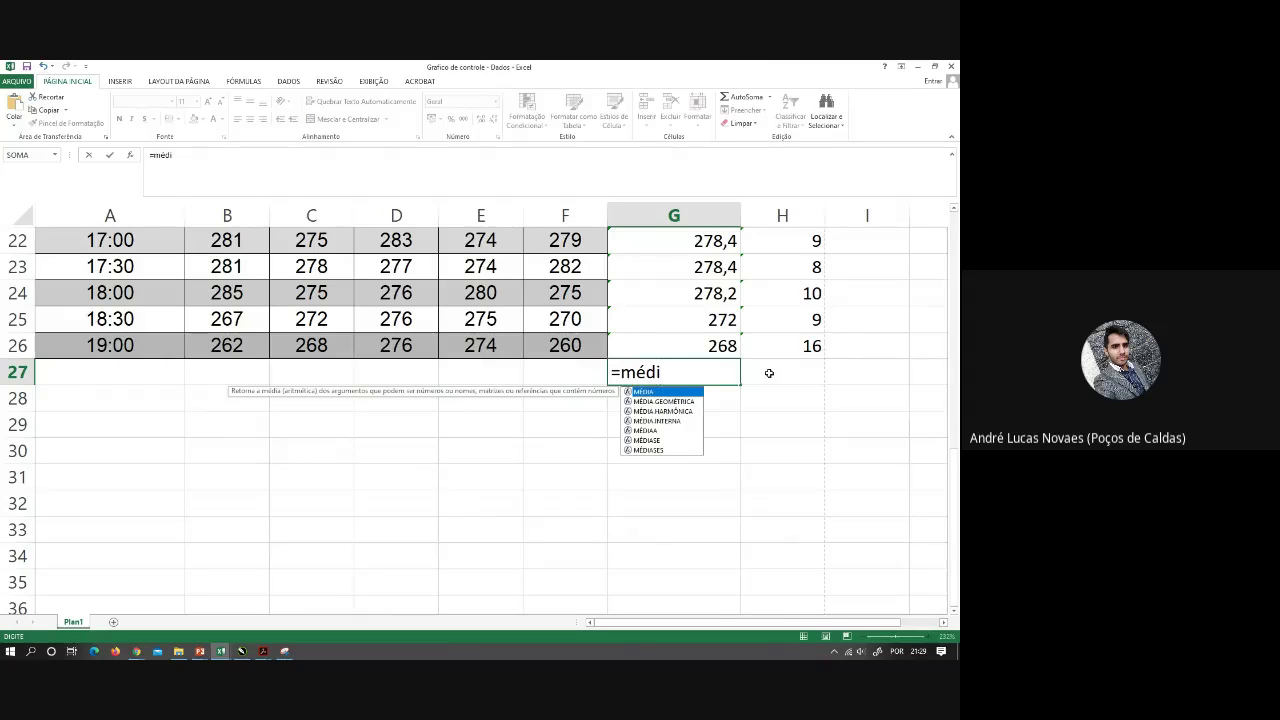
pyautogui.write('a')
pyautogui.press('Tab')
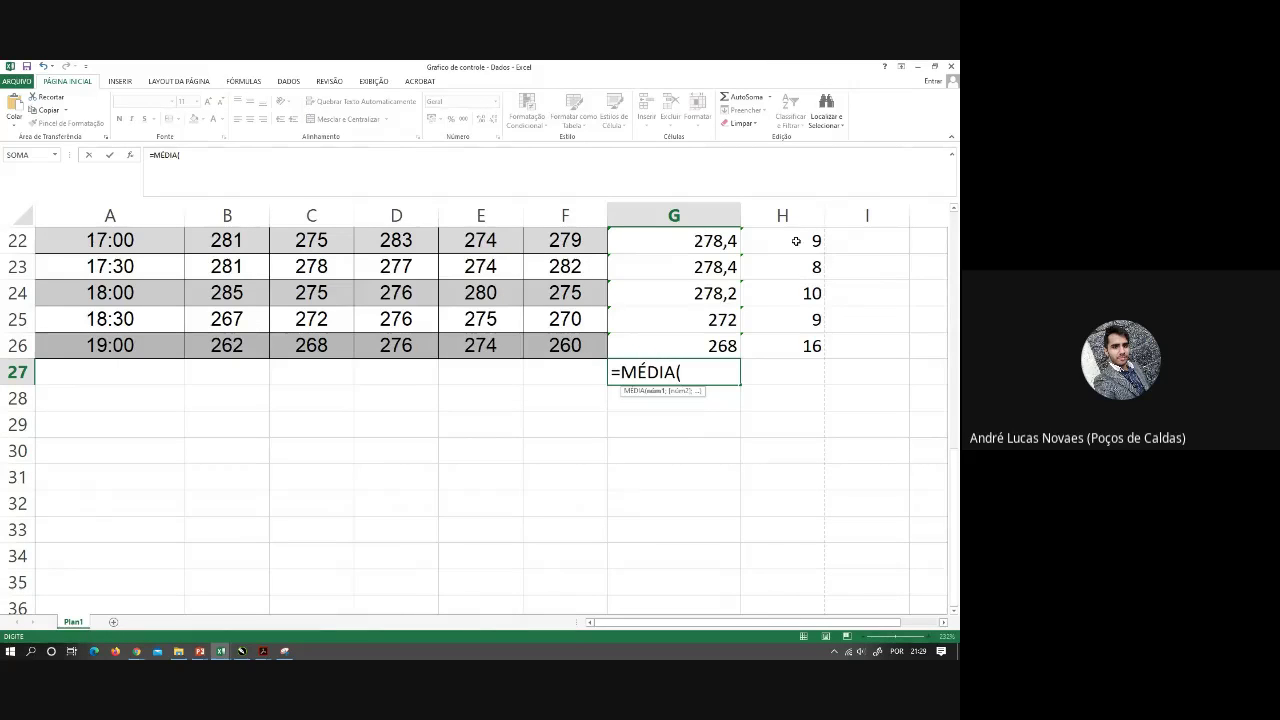
pyautogui.scroll(7, 710, 331)
pyautogui.moveTo(700, 253); pyautogui.dragTo(683, 553)
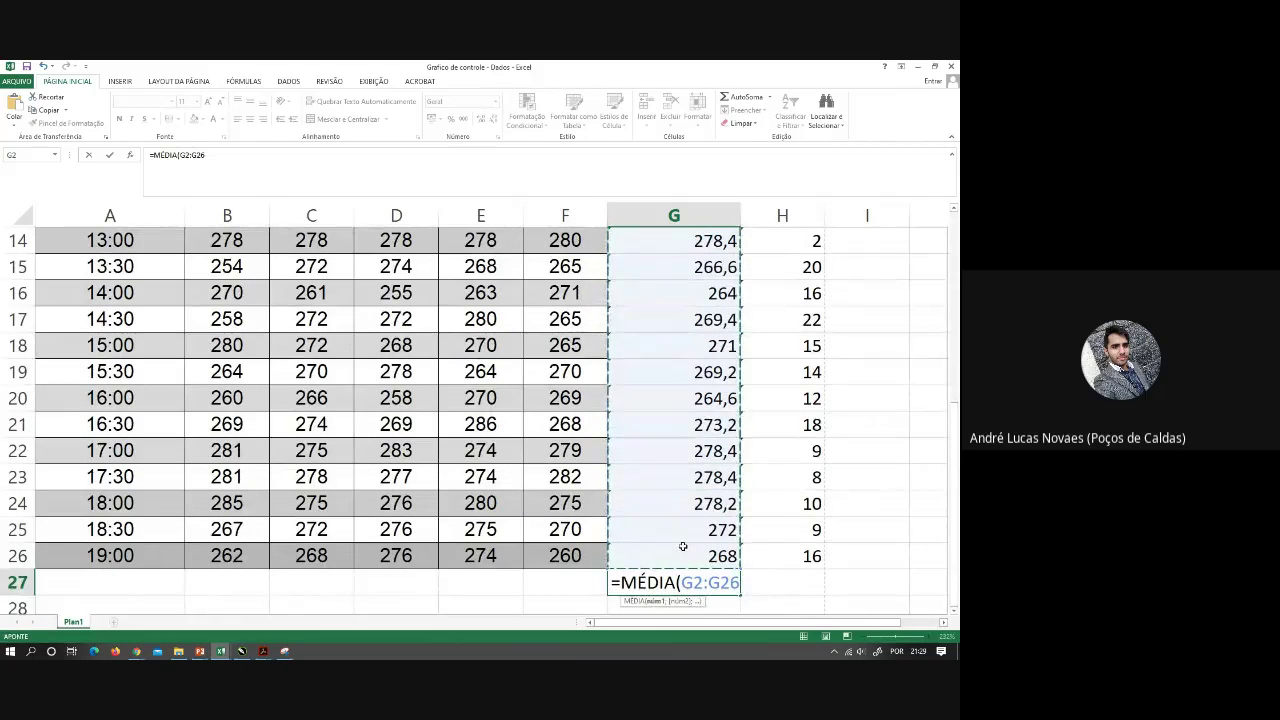
pyautogui.write(')')
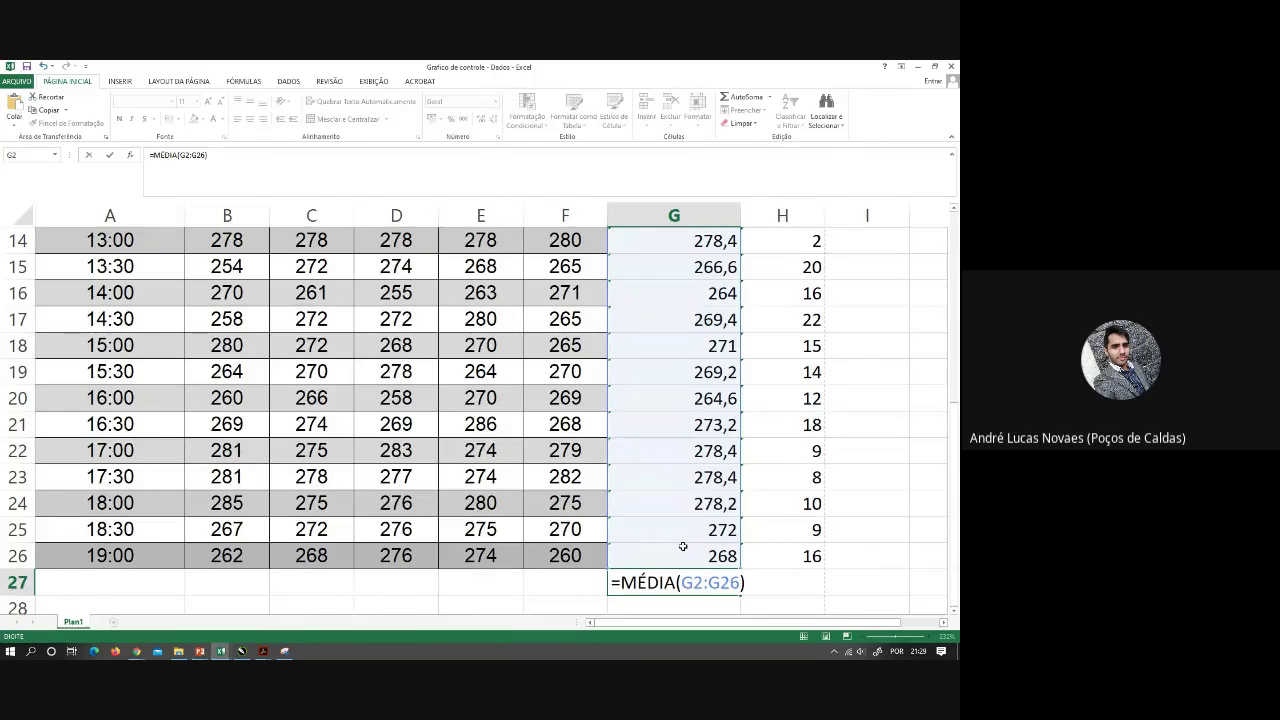
pyautogui.press('Return')
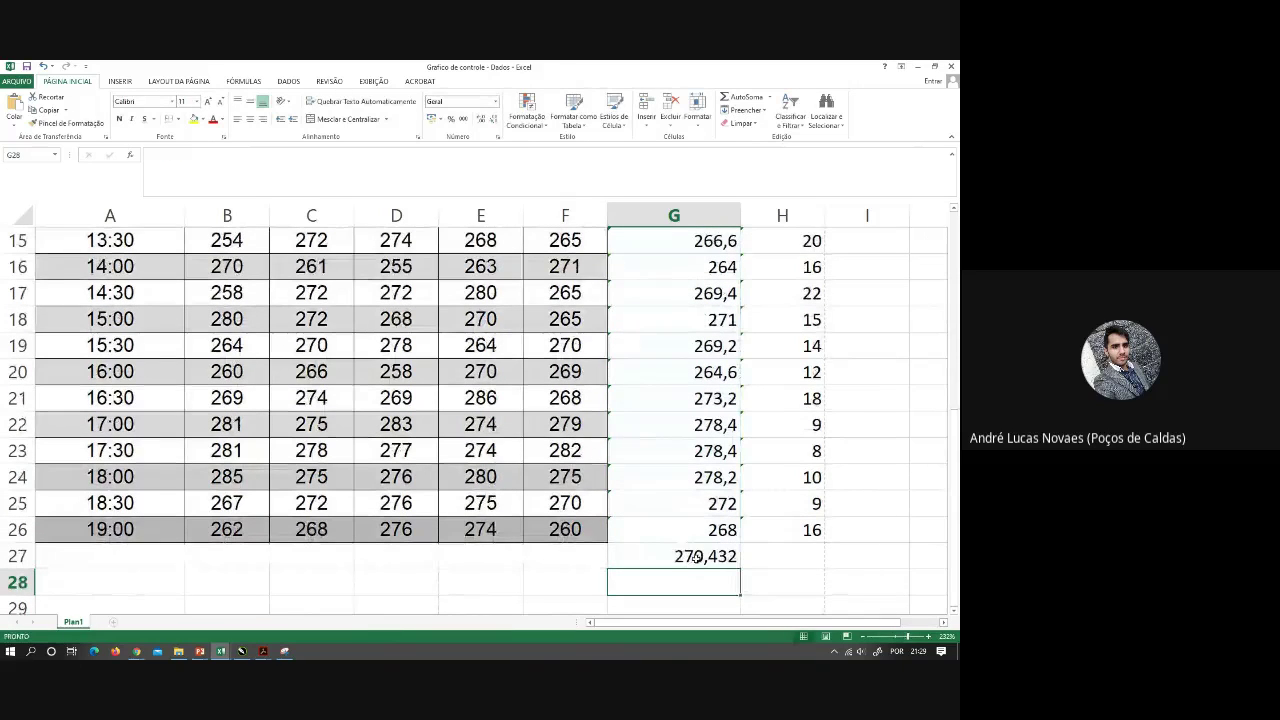
# Format the overall average in G27 to two decimal places
pyautogui.click(694, 557)
pyautogui.click(481, 119)
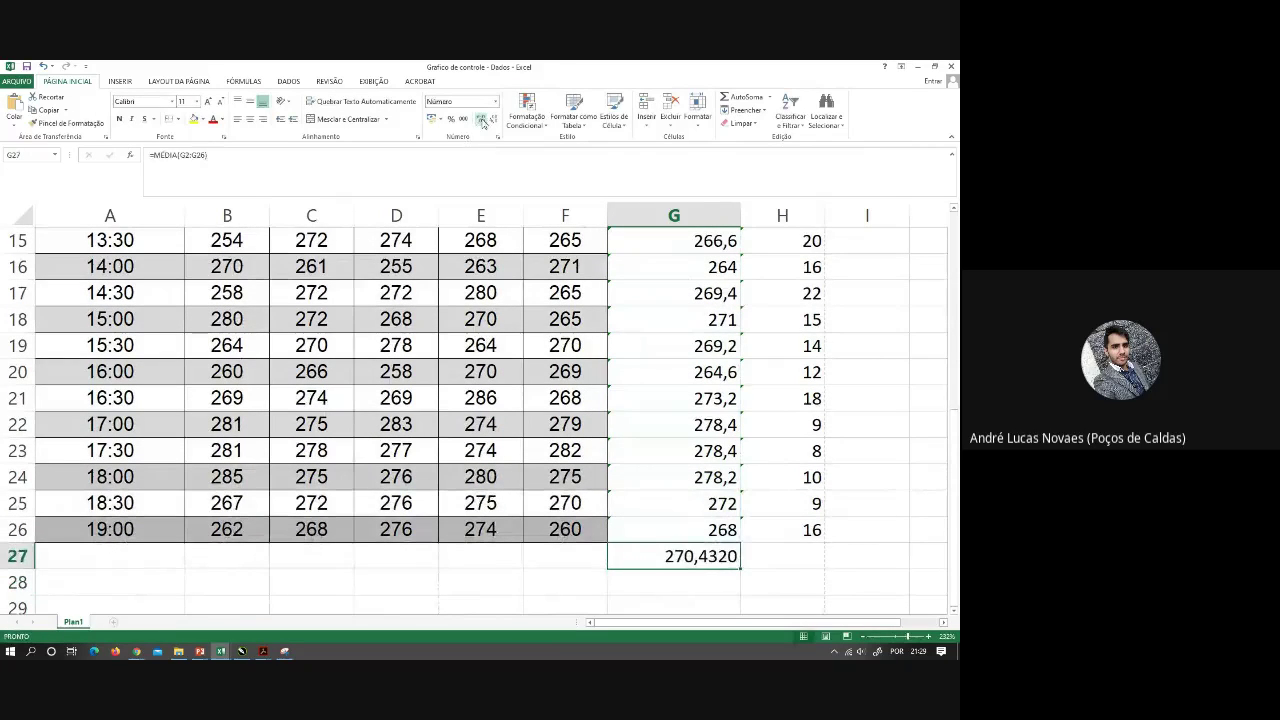
pyautogui.click(492, 119)
pyautogui.click(492, 119)
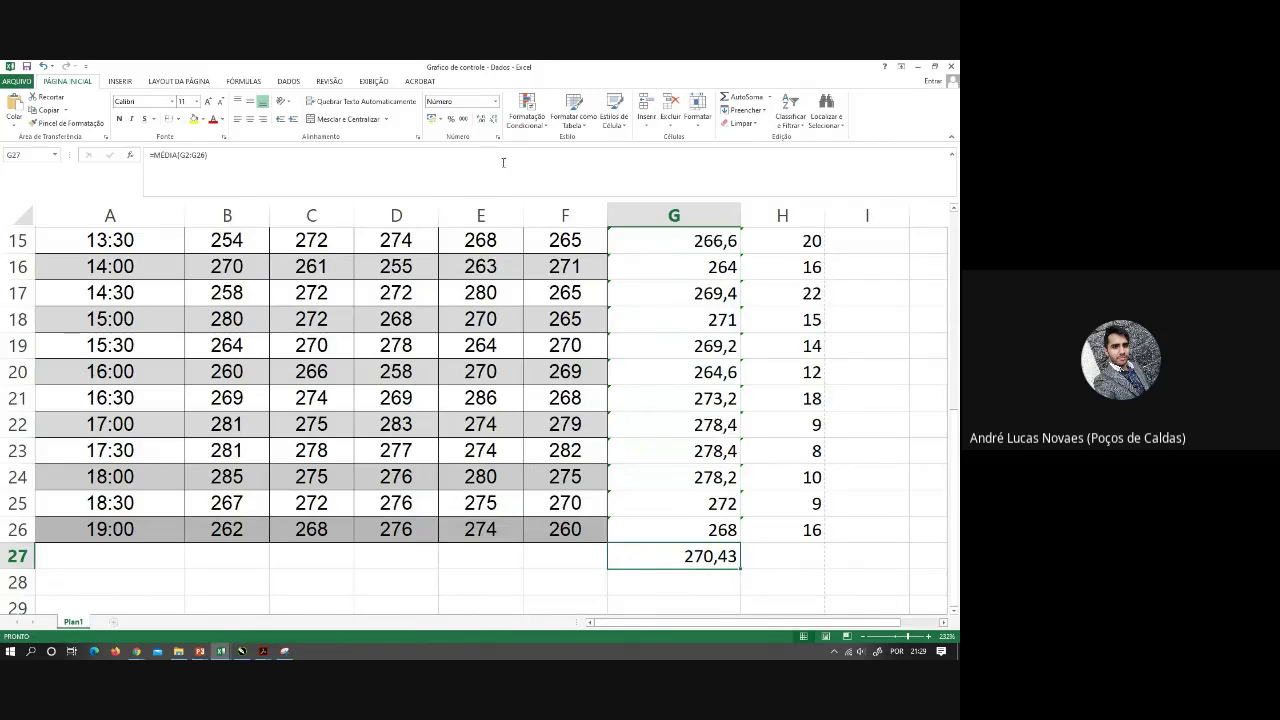
# Fill the average formula from G27 across to H27 to get the mean of the ranges
pyautogui.click(787, 566)
pyautogui.click(737, 567)
pyautogui.moveTo(740, 569); pyautogui.dragTo(824, 568)
pyautogui.click(861, 522)
# Review the Xbarra formulas in G2, G4 and G26 and compare the averages in G27 and H27
pyautogui.scroll(-1, 861, 522)
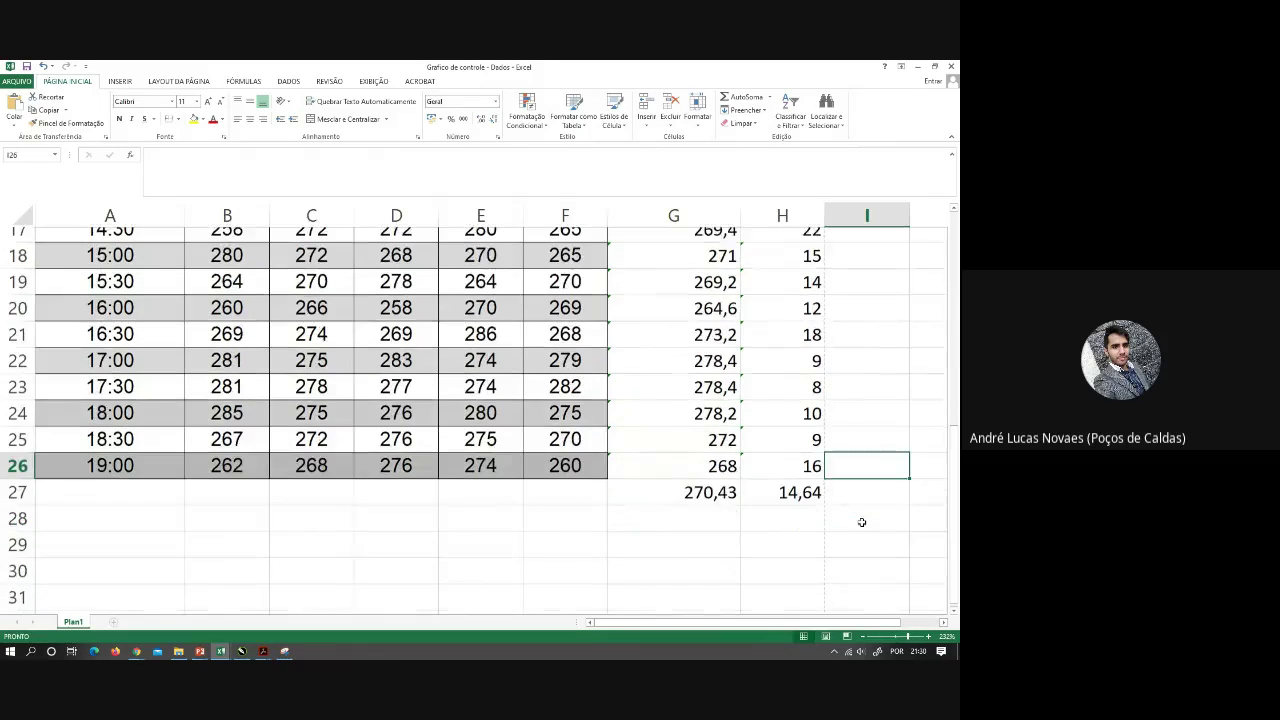
pyautogui.scroll(6, 860, 494)
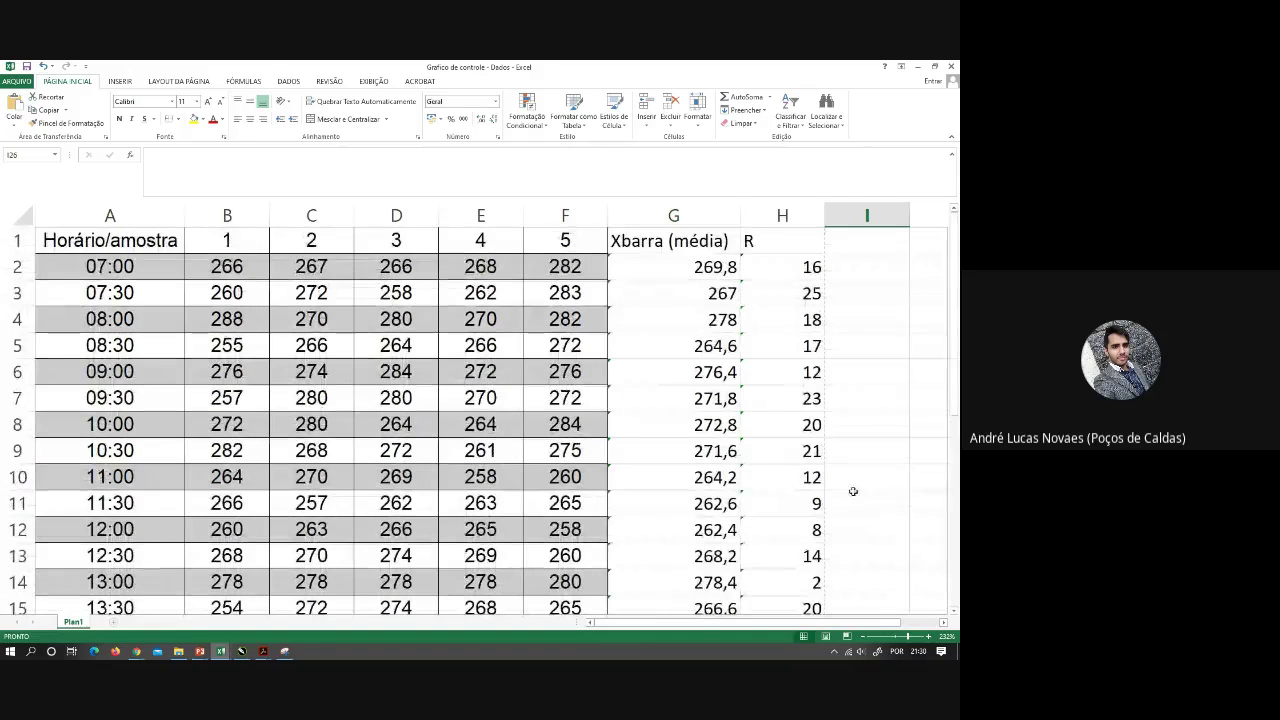
pyautogui.click(700, 272)
pyautogui.click(699, 290)
pyautogui.click(699, 267)
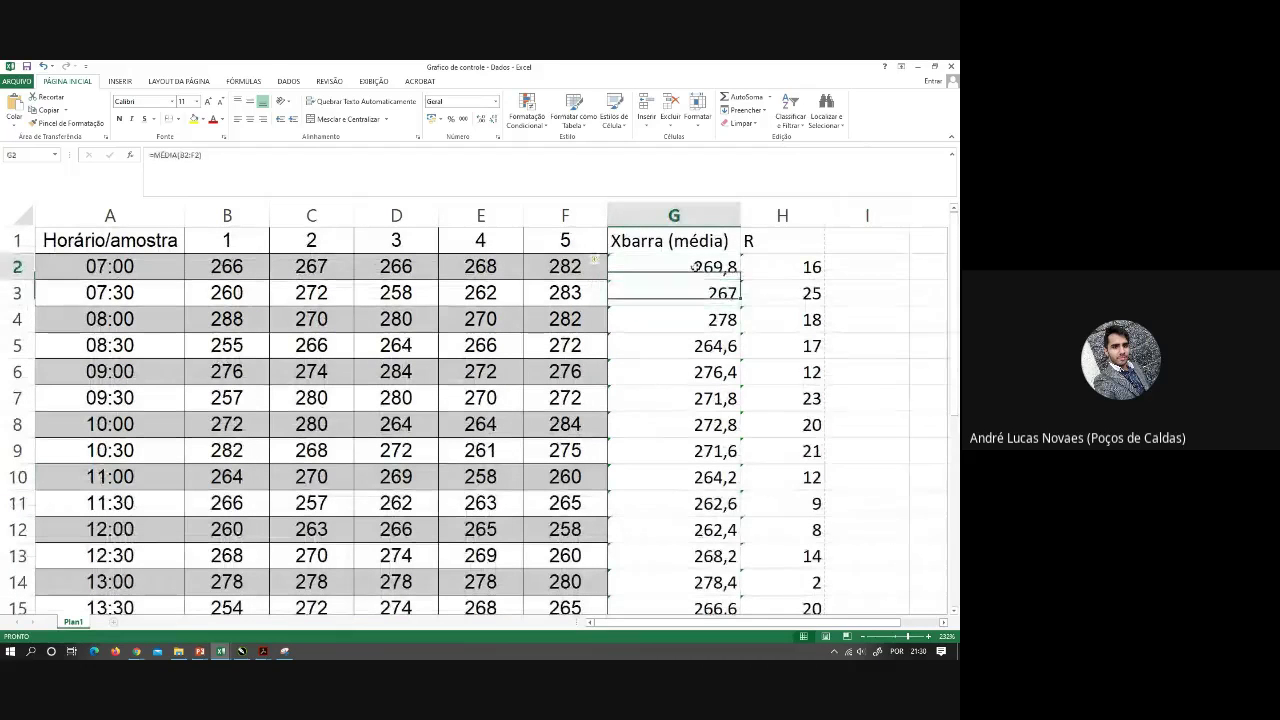
pyautogui.click(698, 318)
pyautogui.scroll(-5, 704, 390)
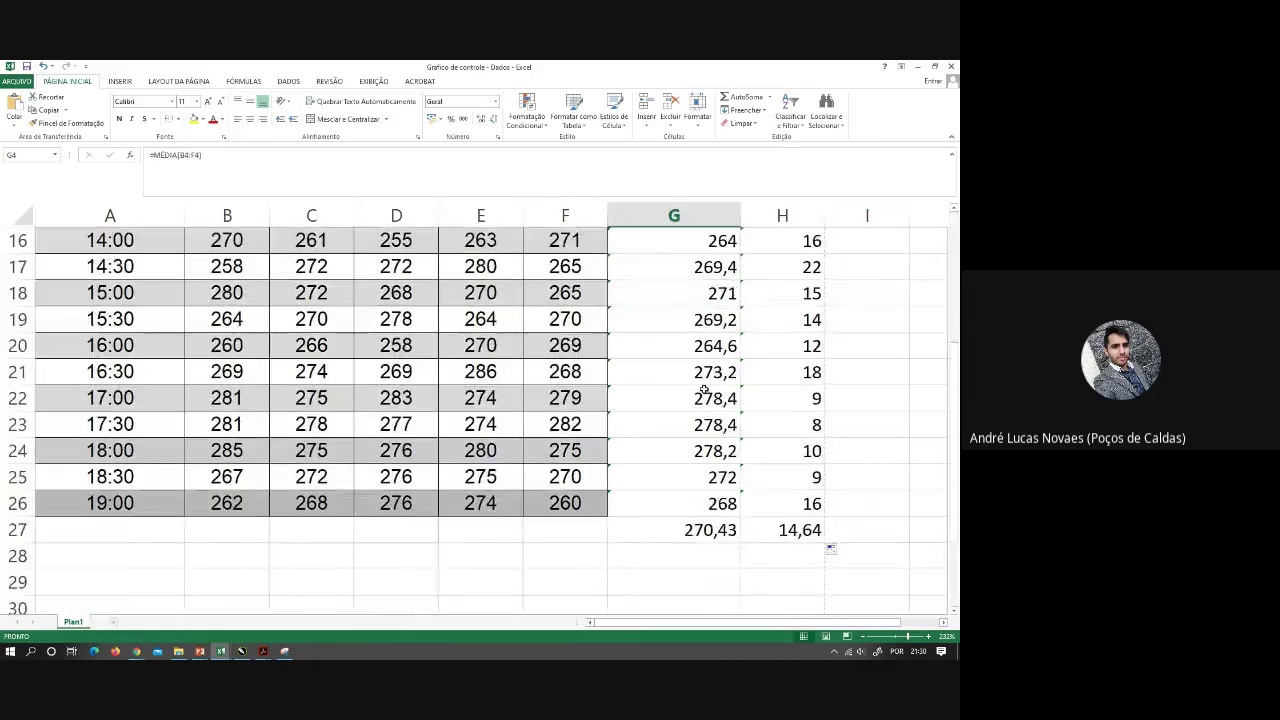
pyautogui.click(693, 504)
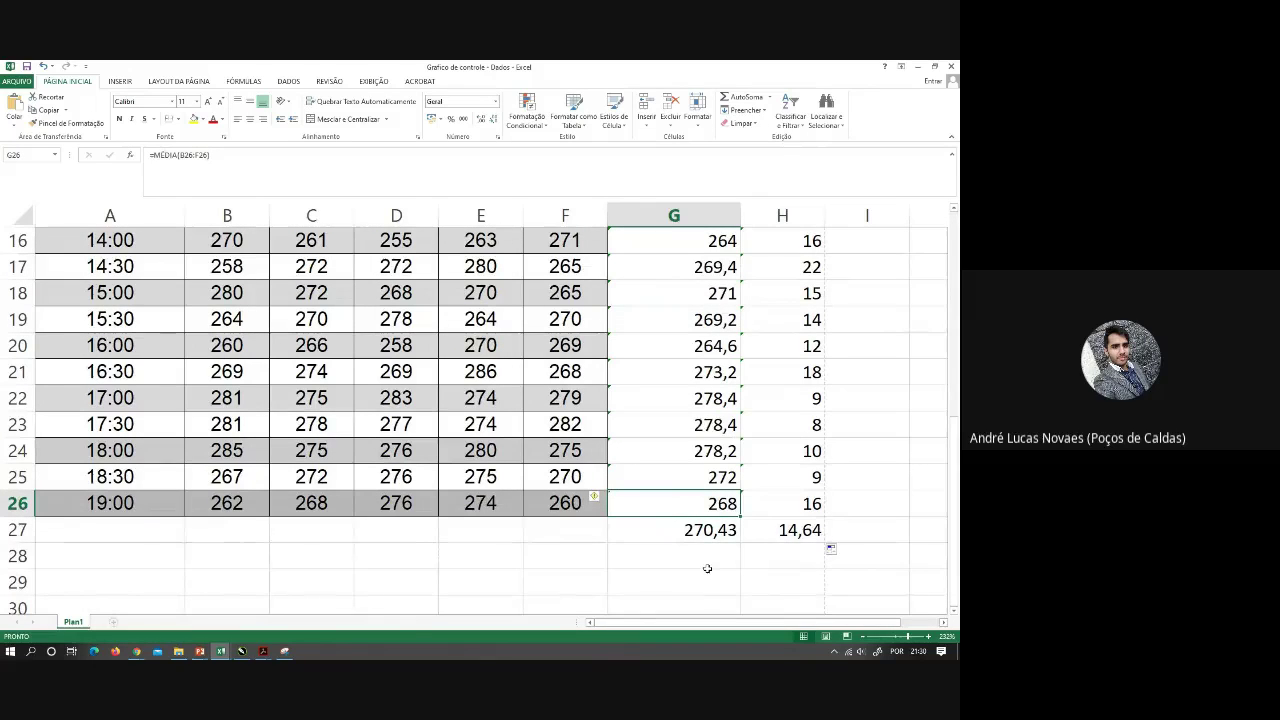
pyautogui.click(680, 532)
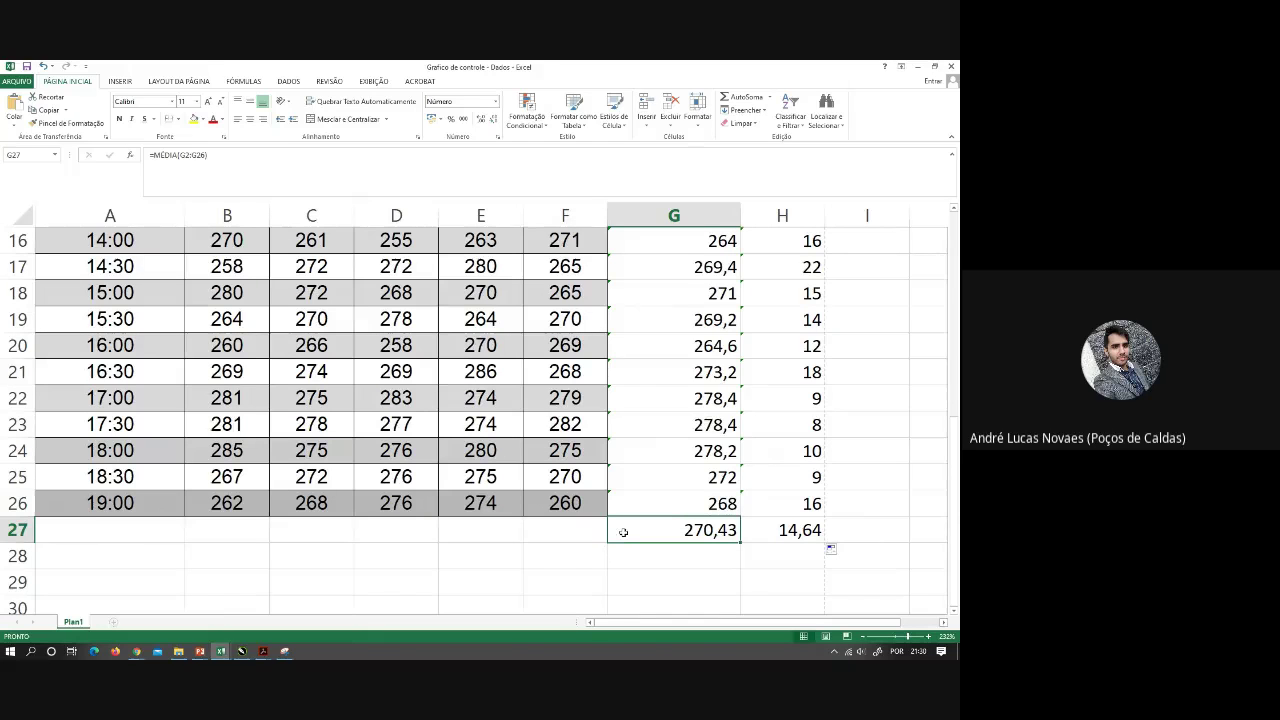
pyautogui.click(787, 530)
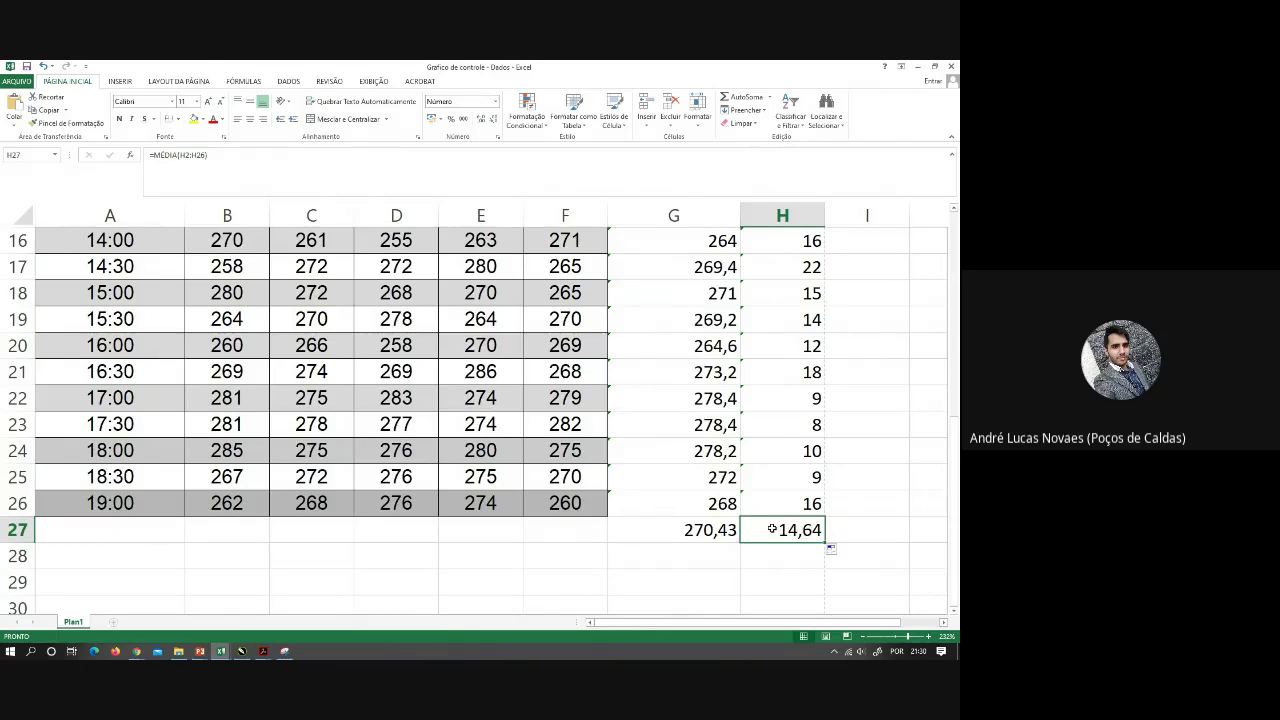
pyautogui.click(683, 532)
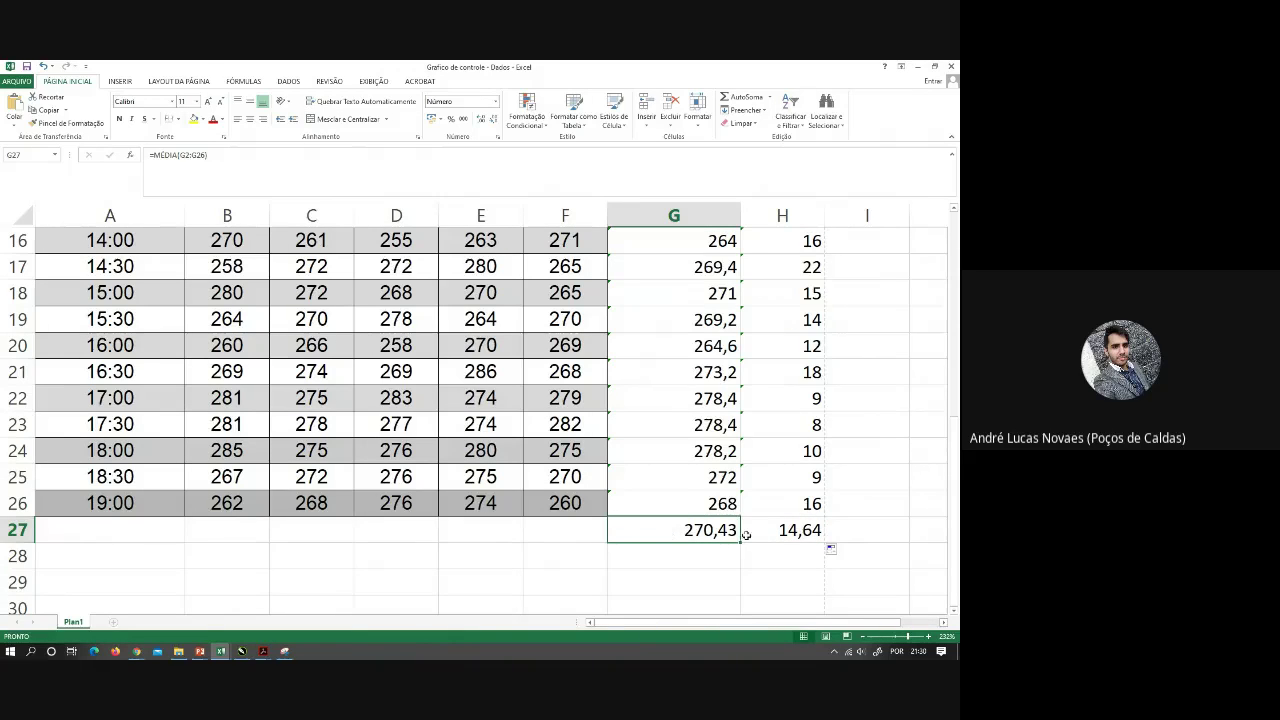
pyautogui.moveTo(746, 535); pyautogui.dragTo(757, 531)
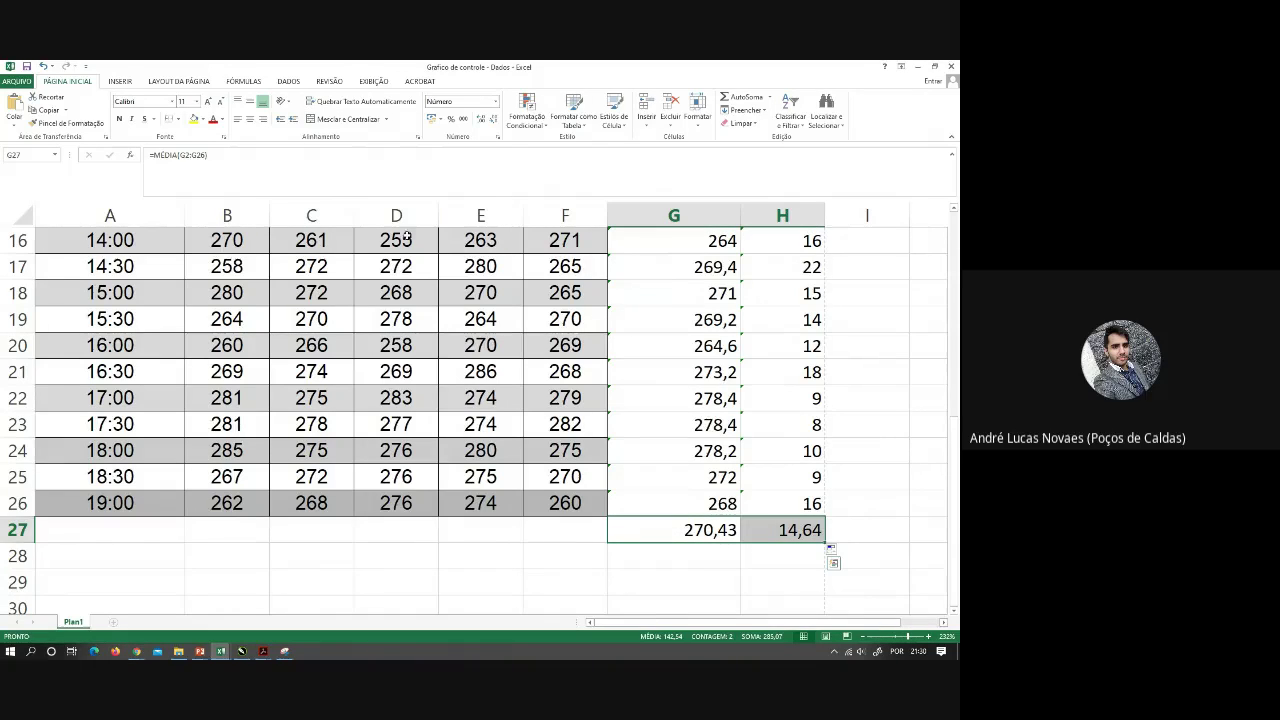
pyautogui.click(510, 550)
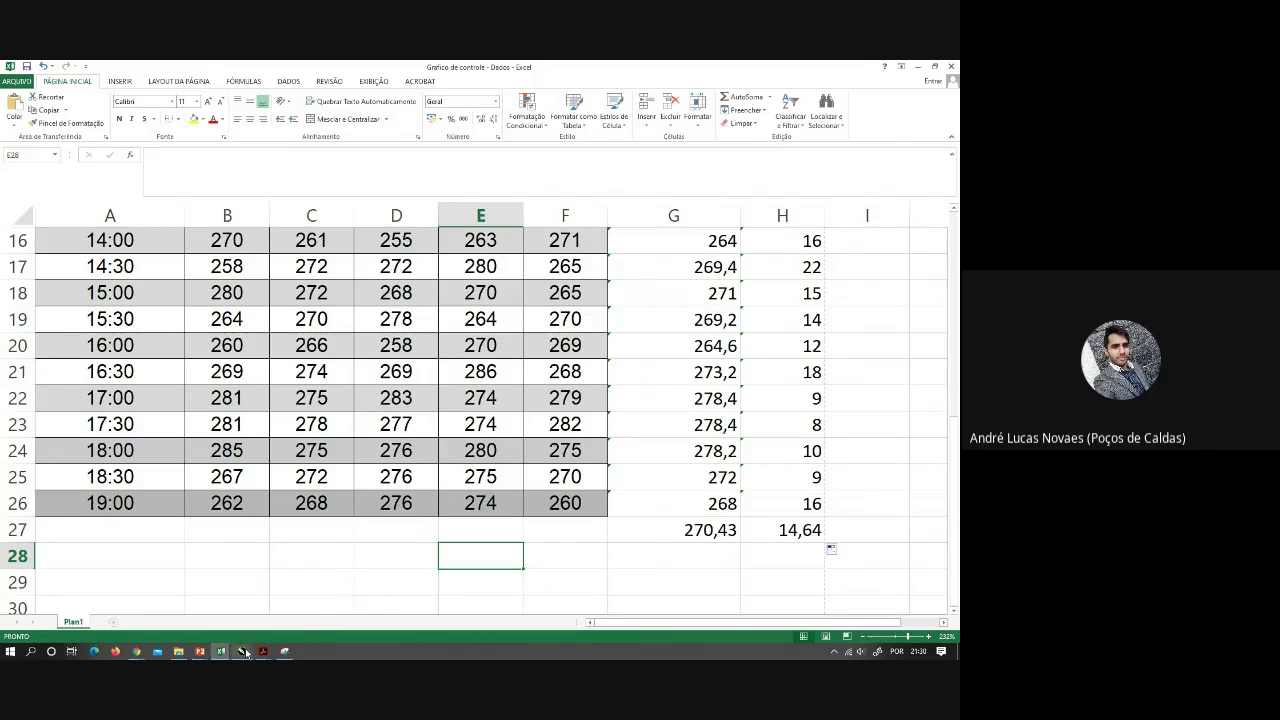
# Switch to CorelDRAW and replace the sentence about Amplitude with "A média das médias é o LC (limite central)"
pyautogui.click(244, 651)
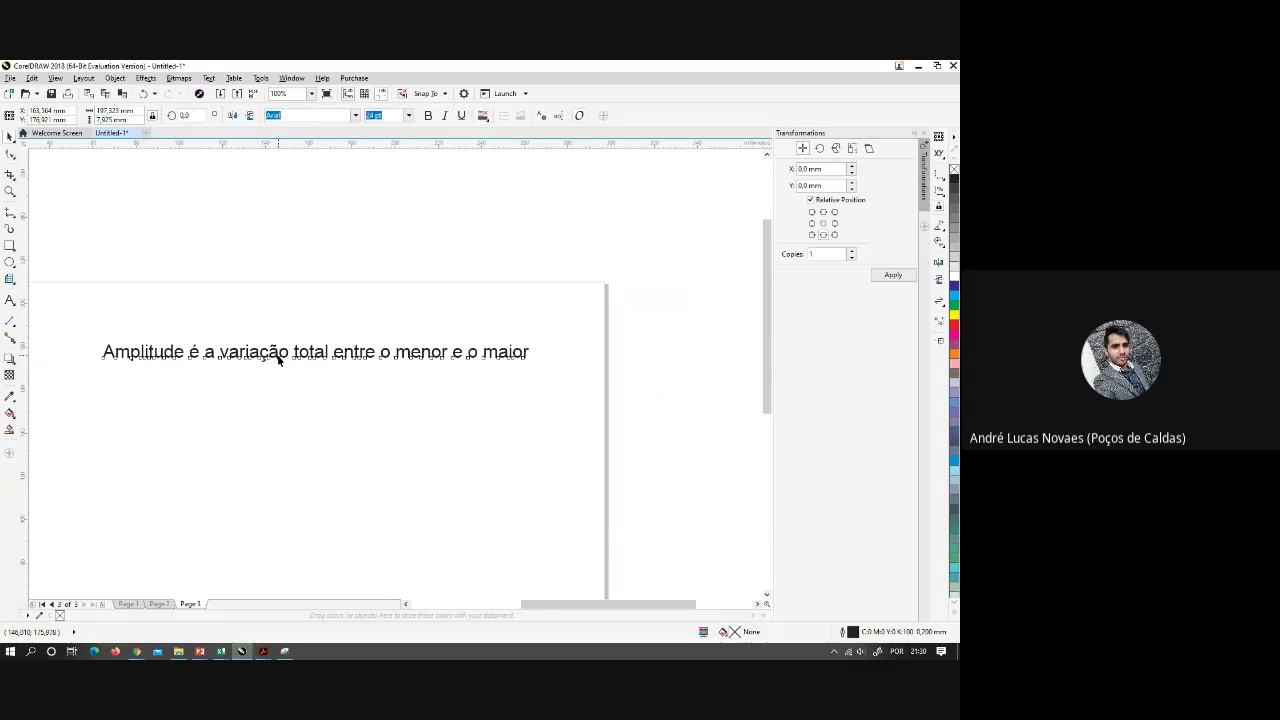
pyautogui.tripleClick(279, 357)
pyautogui.write('A')
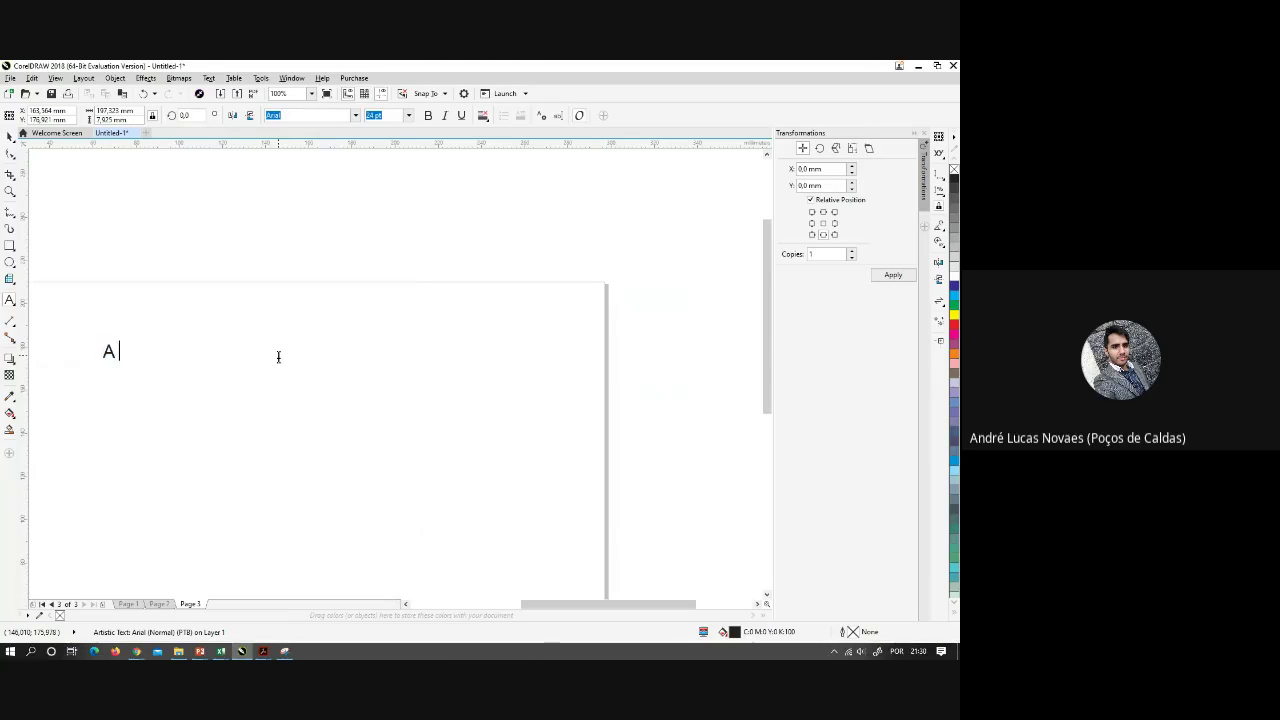
pyautogui.write(' média das m')
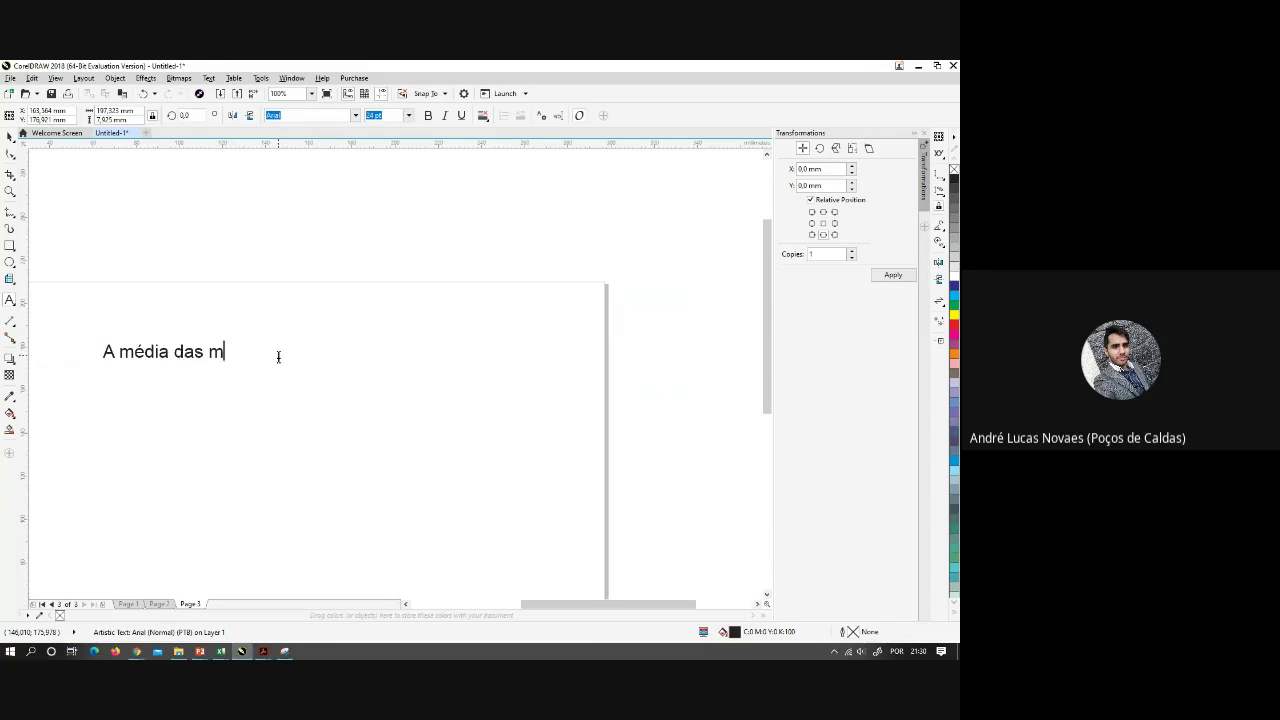
pyautogui.write('édias')
pyautogui.scroll(2, 278, 352)
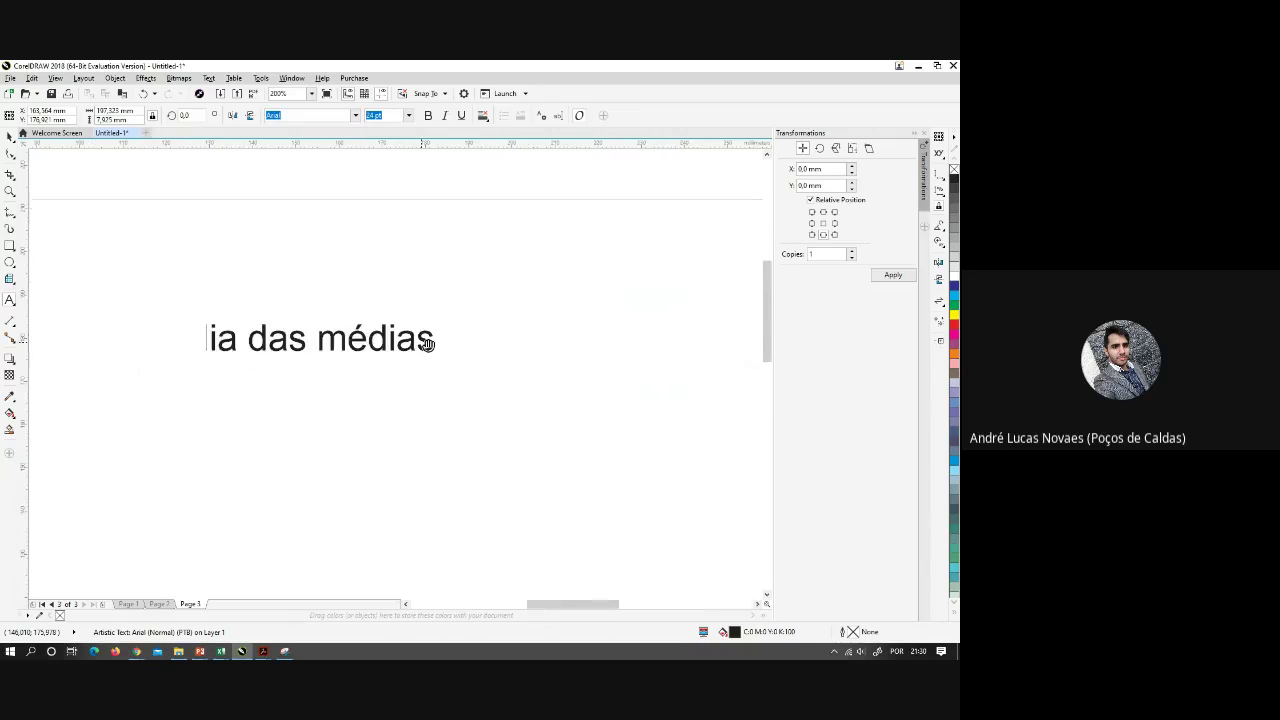
pyautogui.write('é o ')
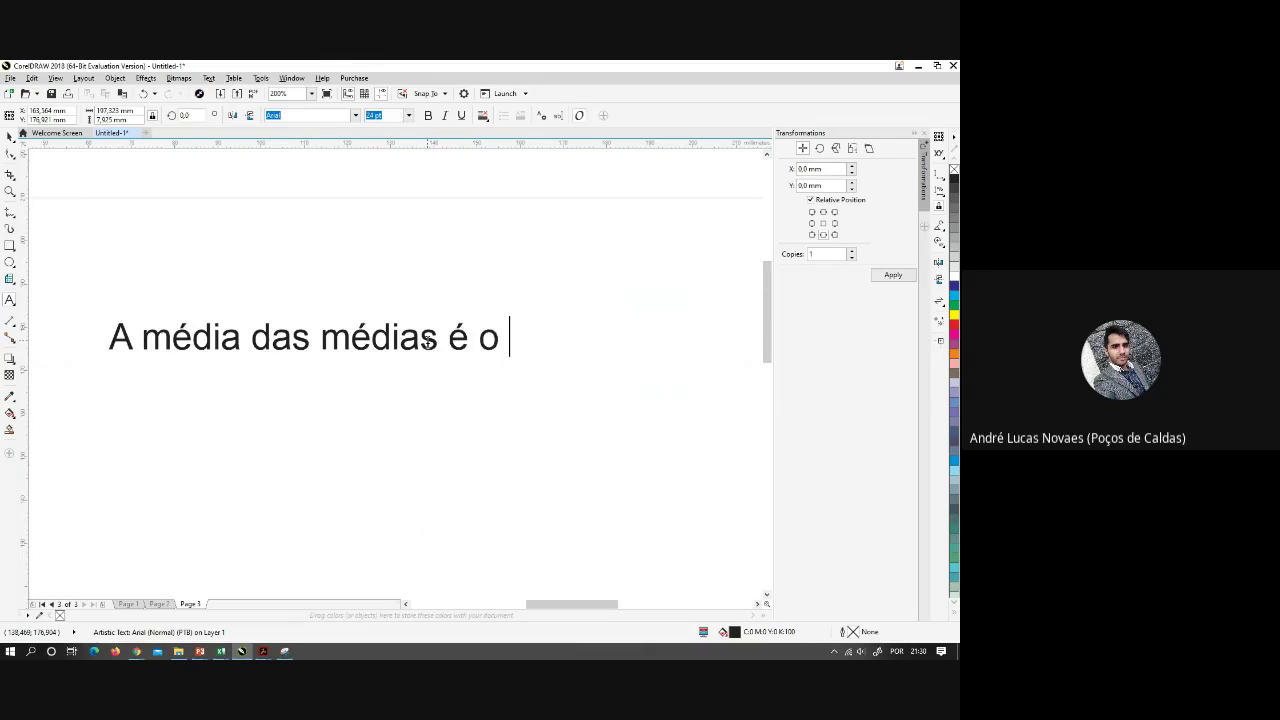
pyautogui.write('LC (limite')
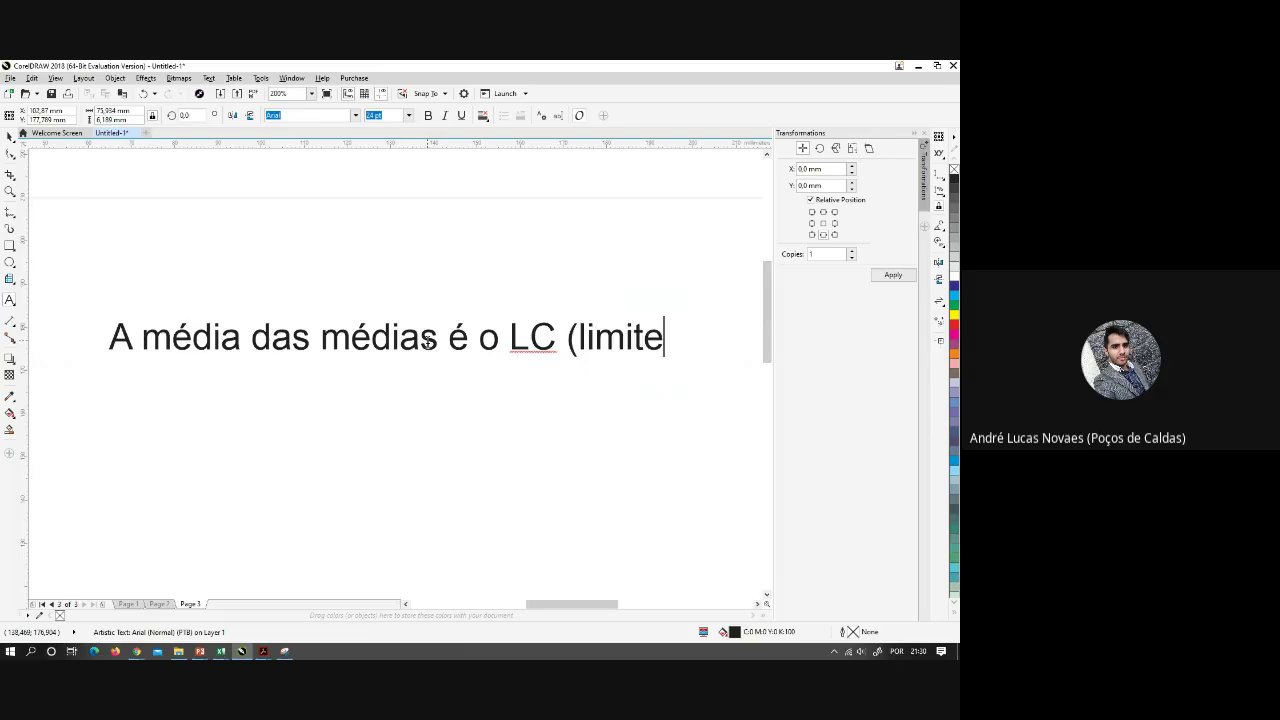
pyautogui.write(' central ')
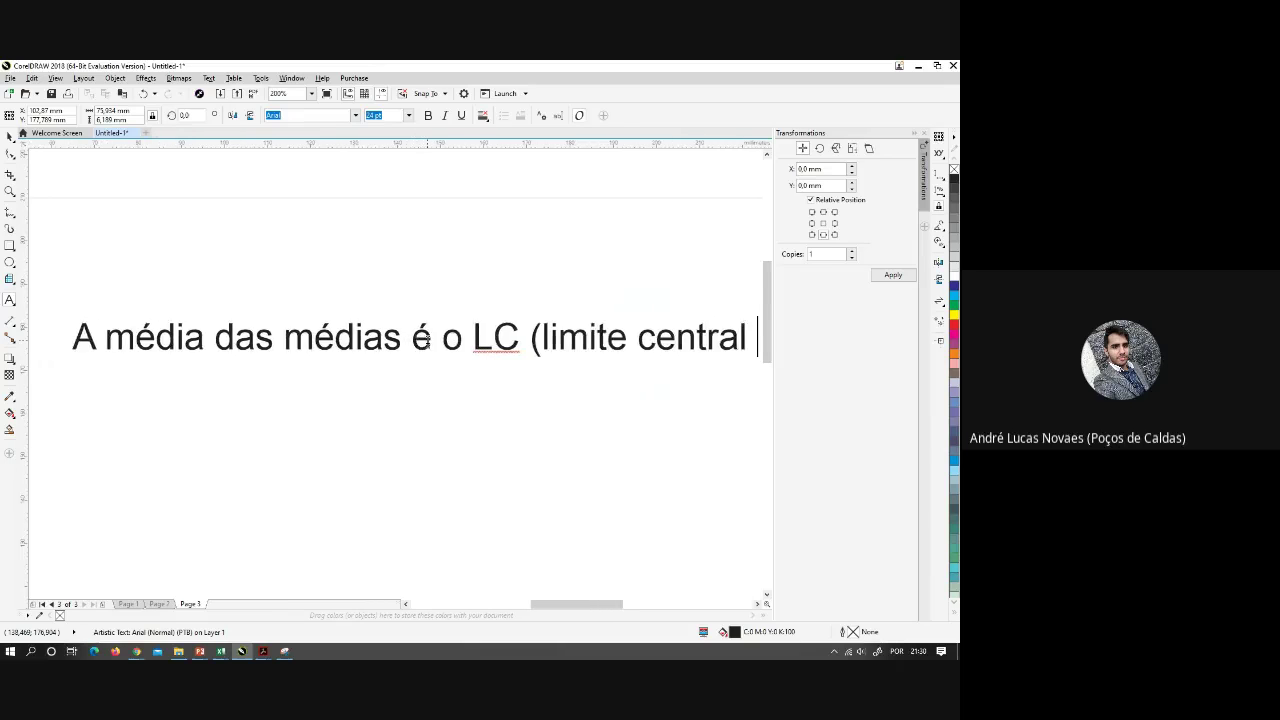
pyautogui.write('do')
pyautogui.press('BackSpace')
pyautogui.press('BackSpace')
pyautogui.press('BackSpace')
pyautogui.write(')')
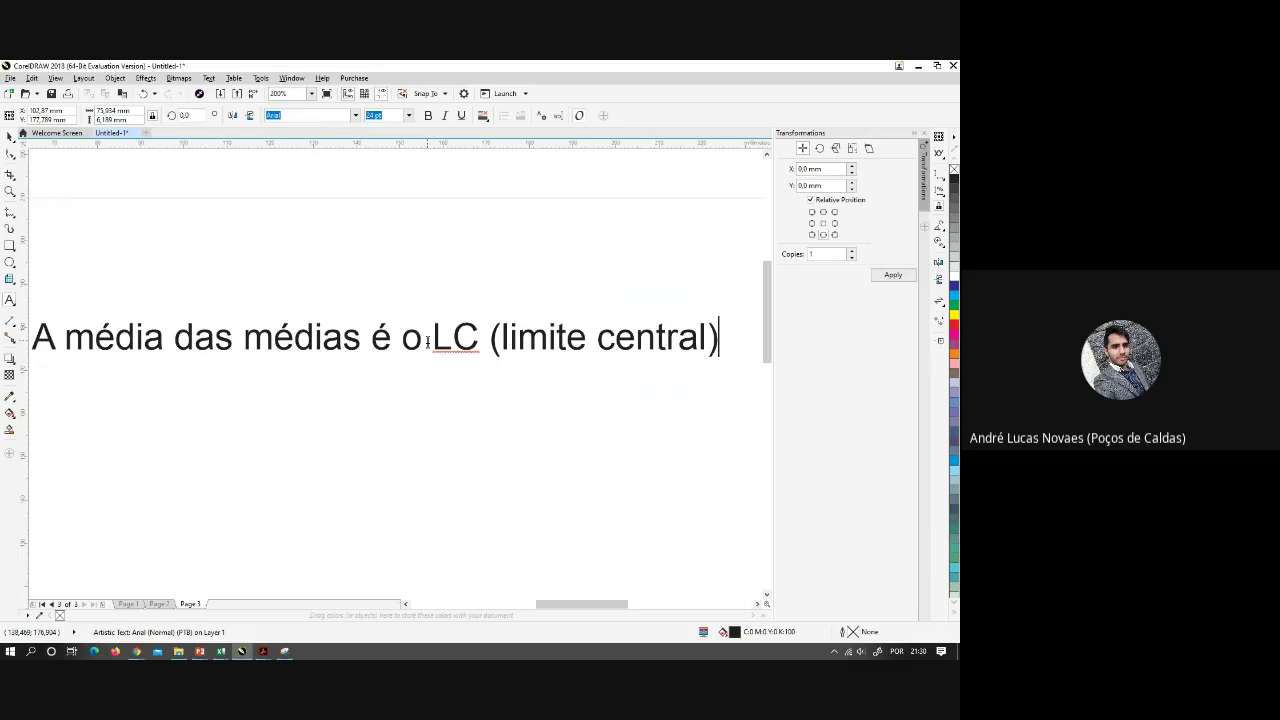
# Extend the sentence with "do gráfico de controle de média" after "(limite central)"
pyautogui.write(' do gráfi')
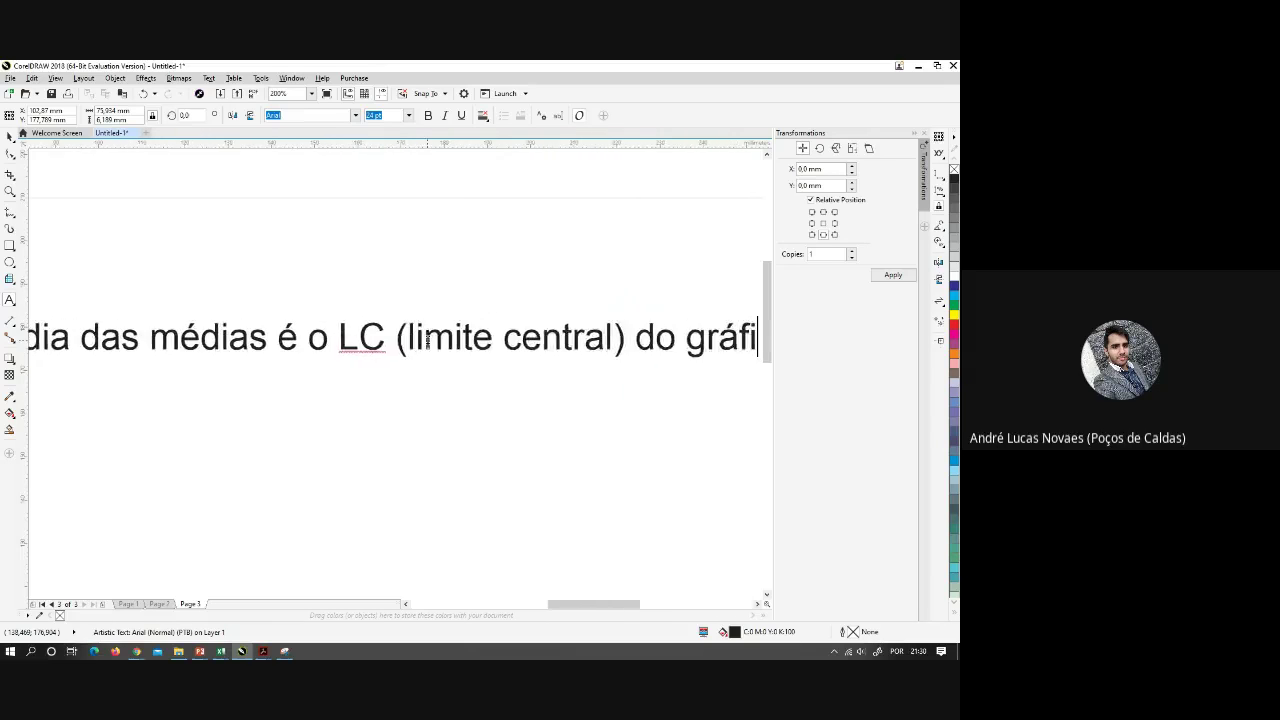
pyautogui.write('co de controle ')
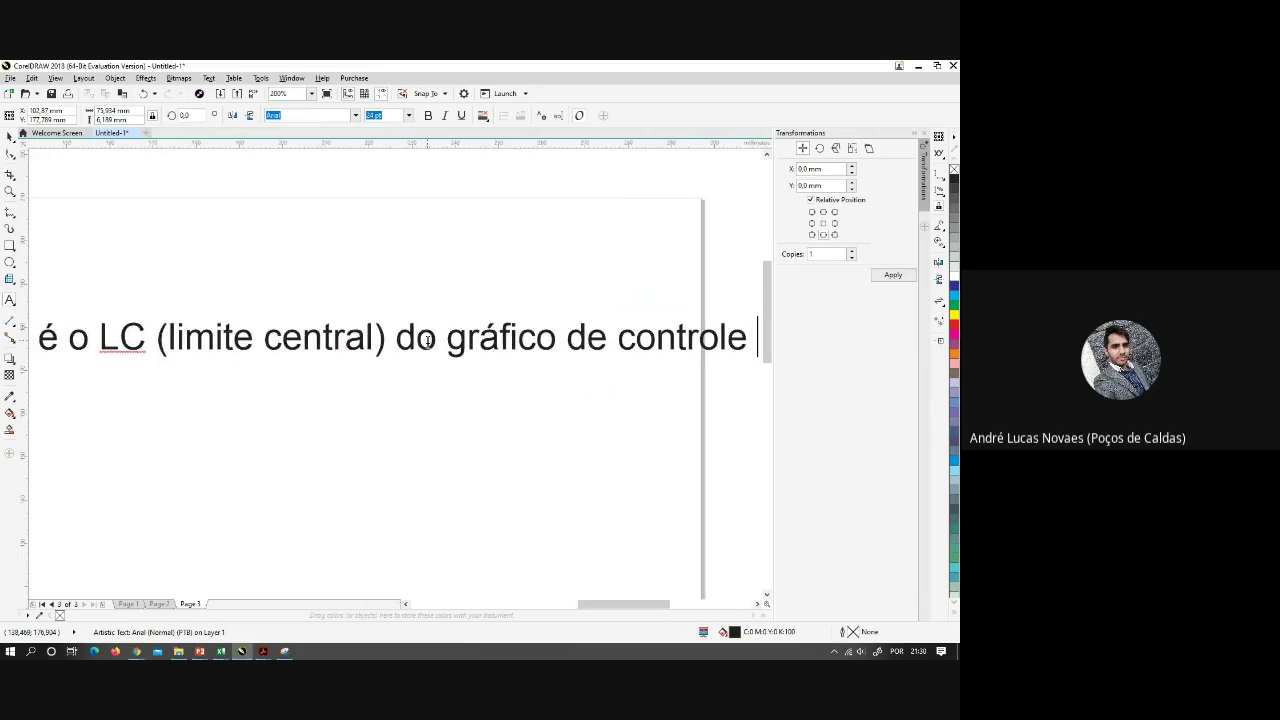
pyautogui.write('de me´ci')
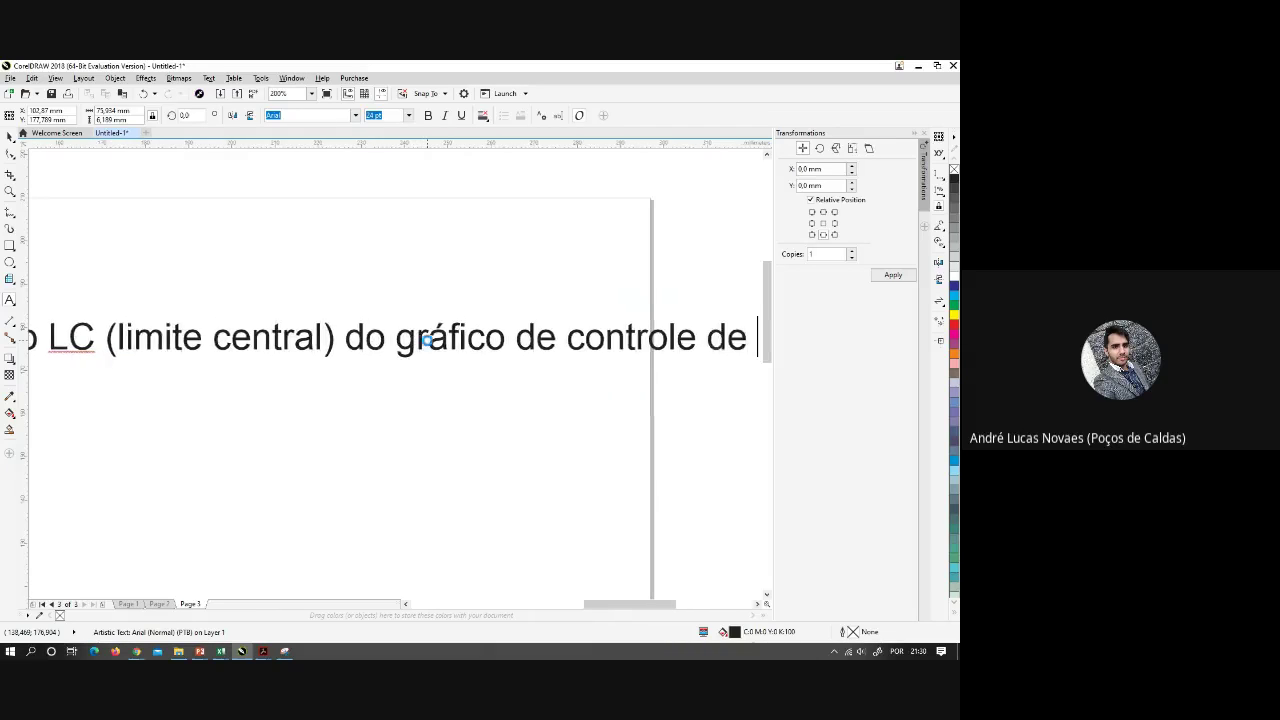
pyautogui.press('BackSpace')
pyautogui.press('BackSpace')
pyautogui.press('BackSpace')
pyautogui.press('BackSpace')
pyautogui.write('édia')
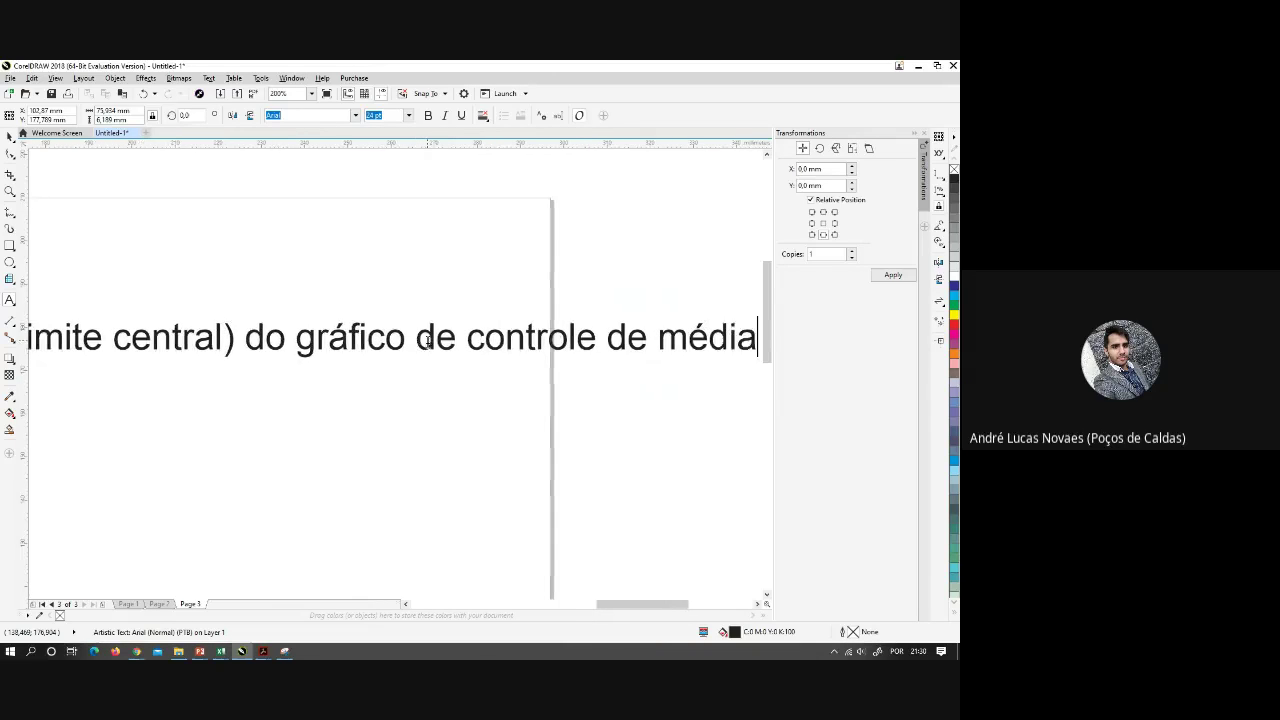
pyautogui.press('Return')
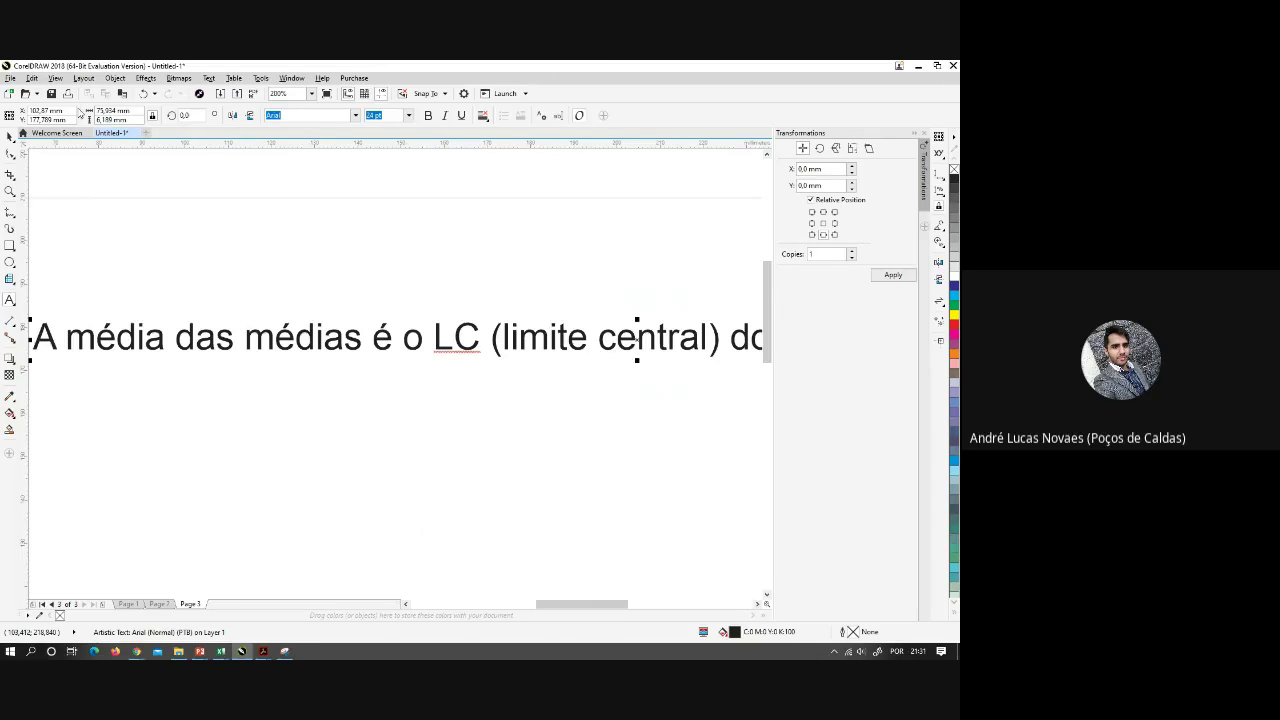
# Scale the sentence down to about 71.4% and move it near the page's upper-left corner
pyautogui.press('F3')
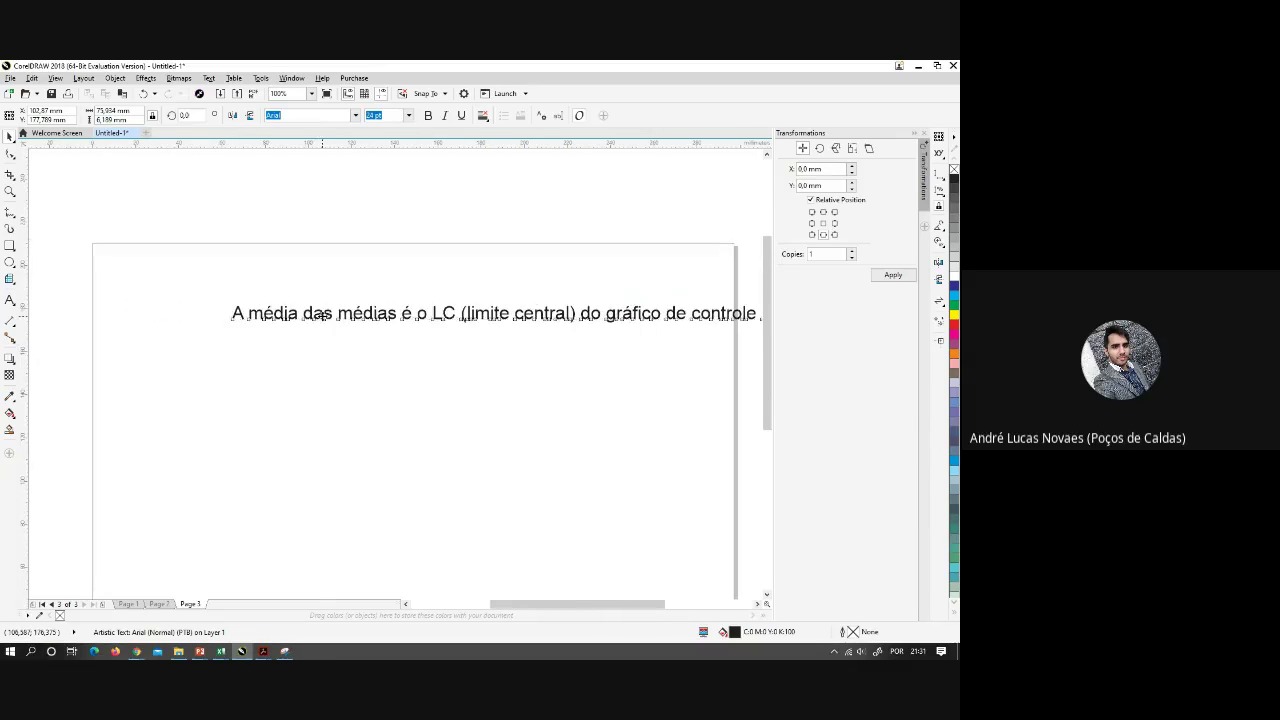
pyautogui.moveTo(114, 264); pyautogui.dragTo(136, 265)
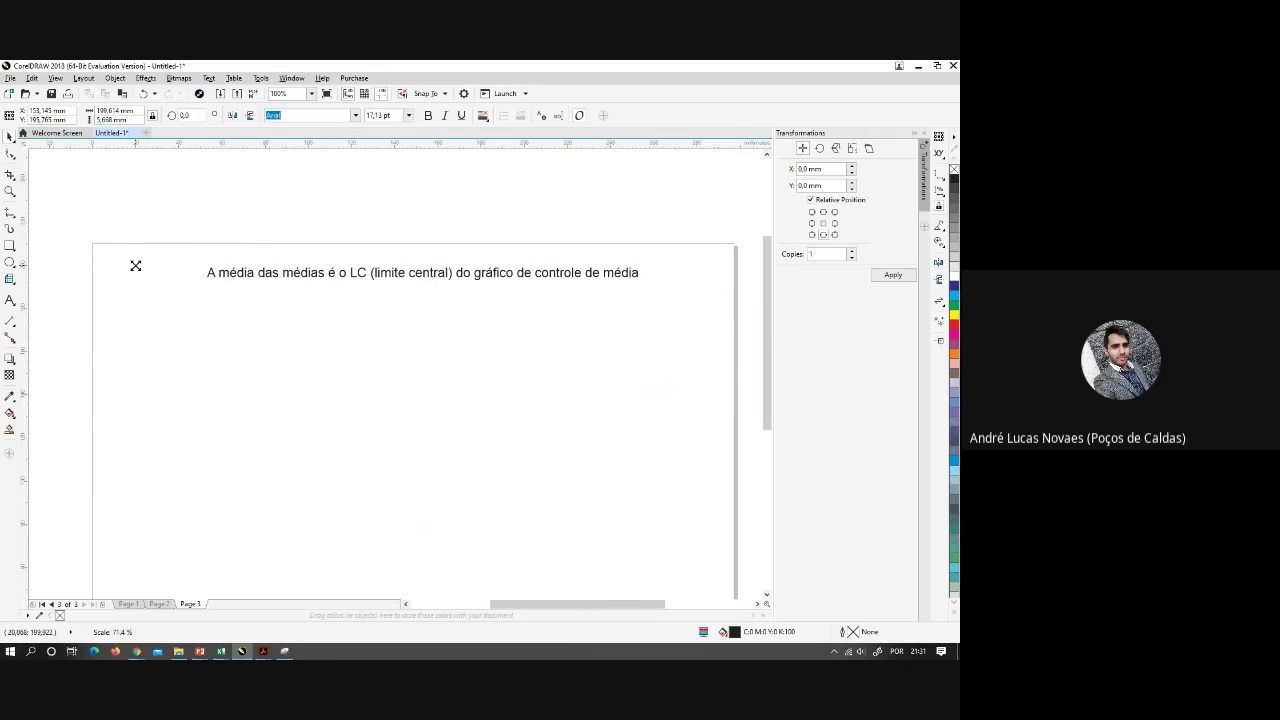
pyautogui.moveTo(240, 280); pyautogui.dragTo(174, 277)
pyautogui.scroll(1, 165, 265)
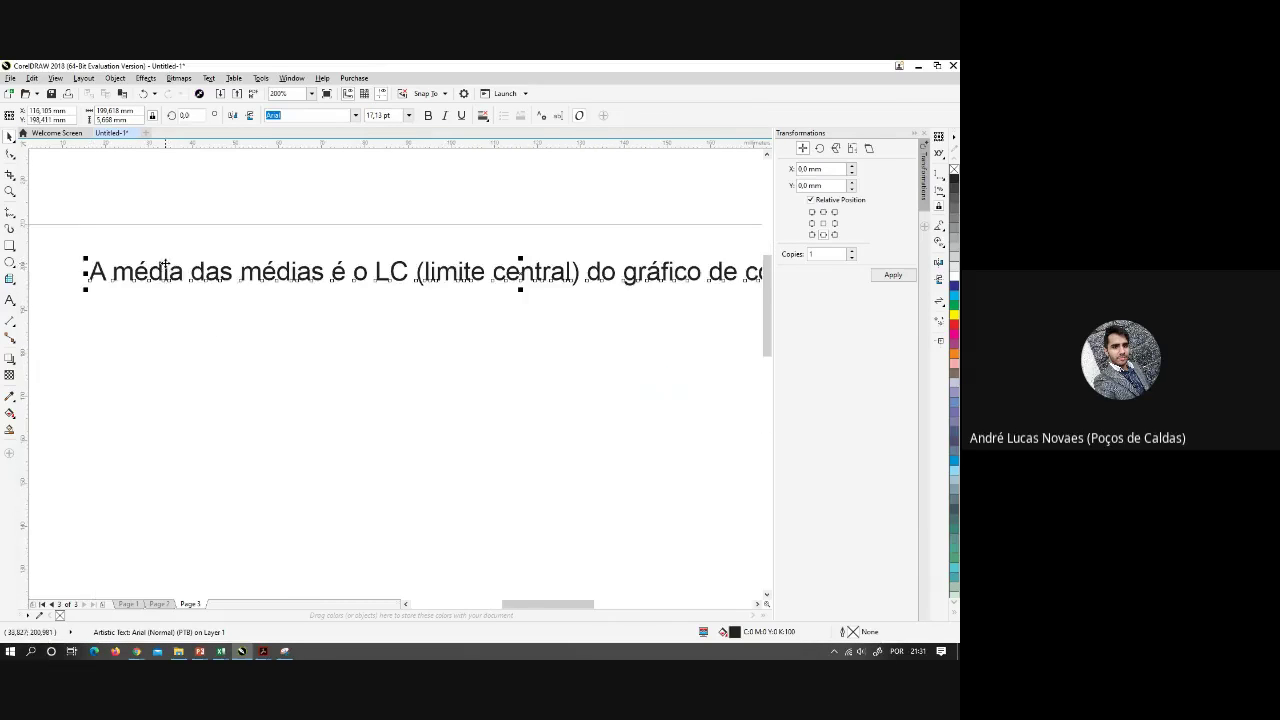
# Close the Transformations docker to widen the drawing area around the sentence
pyautogui.moveTo(410, 300); pyautogui.dragTo(351, 294)
pyautogui.scroll(-1, 351, 294)
pyautogui.scroll(1, 409, 286)
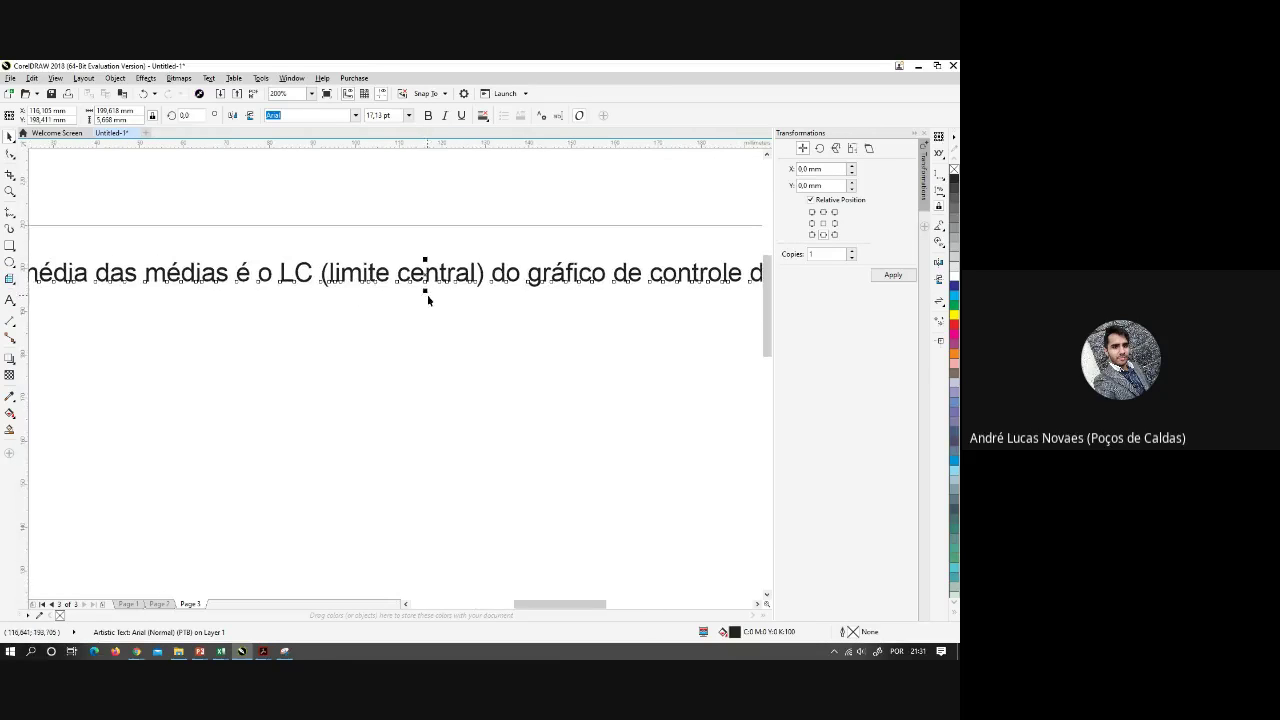
pyautogui.click(926, 134)
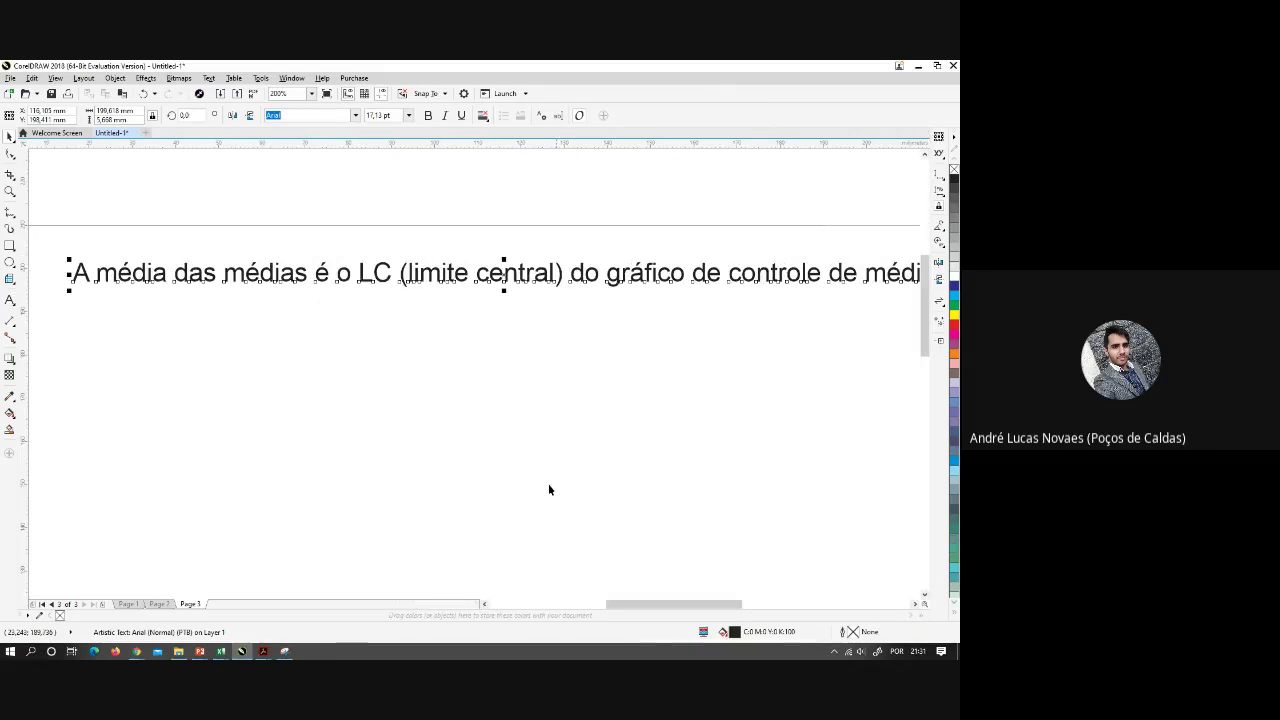
# Add a second line below the sentence reading "A média da amplitude é o LC (limite central)"
pyautogui.moveTo(628, 604); pyautogui.dragTo(634, 604)
pyautogui.click(9, 300)
pyautogui.click(293, 276)
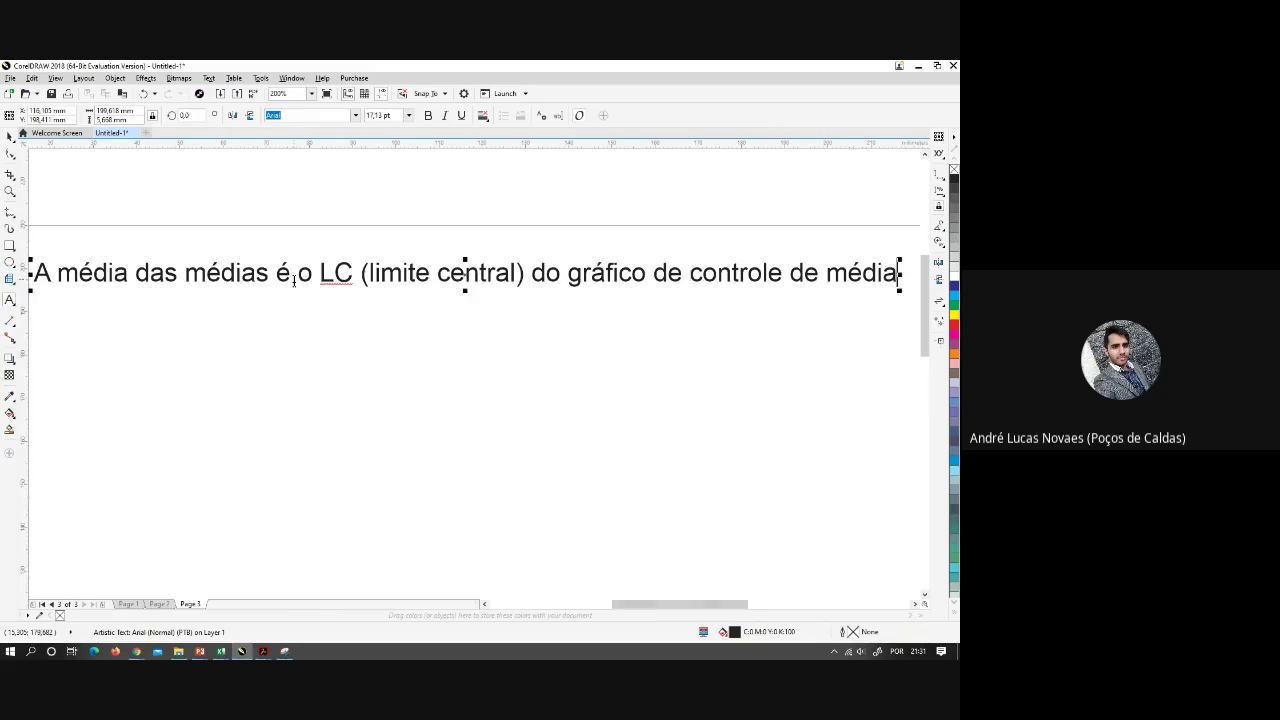
pyautogui.press('Return')
pyautogui.write('A média da amplitu')
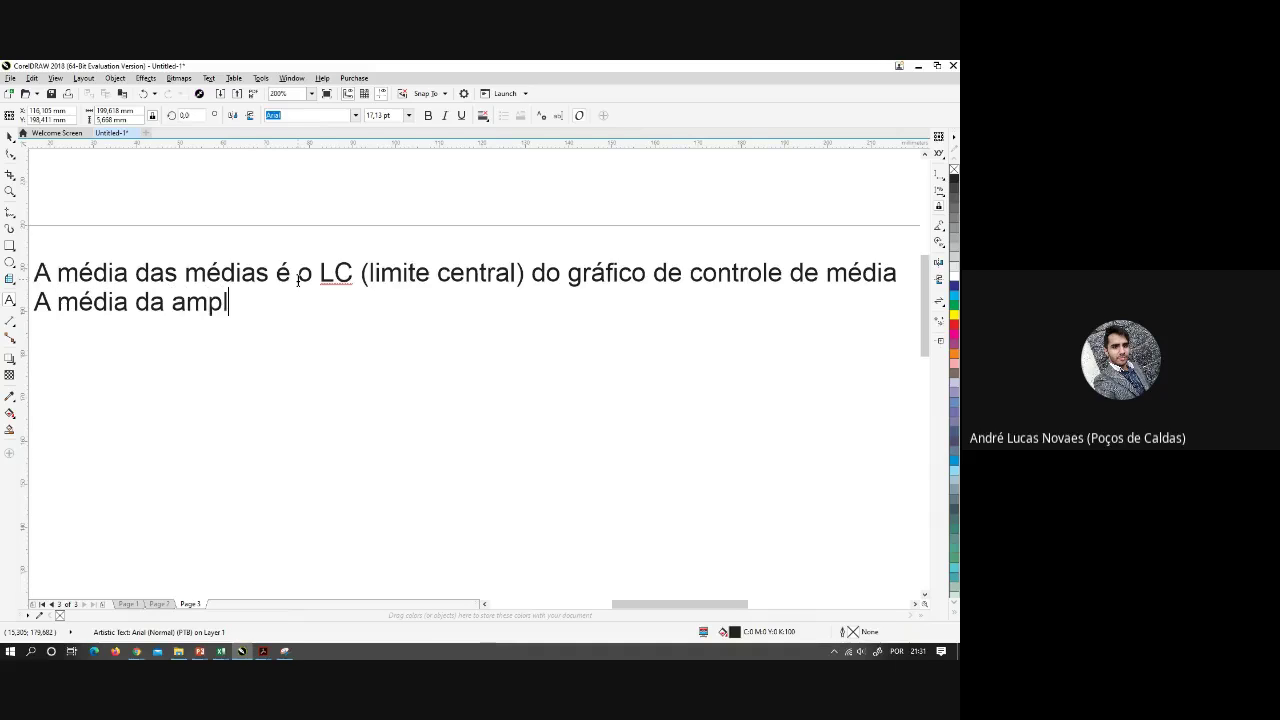
pyautogui.press('BackSpace')
pyautogui.write('itude é o LC')
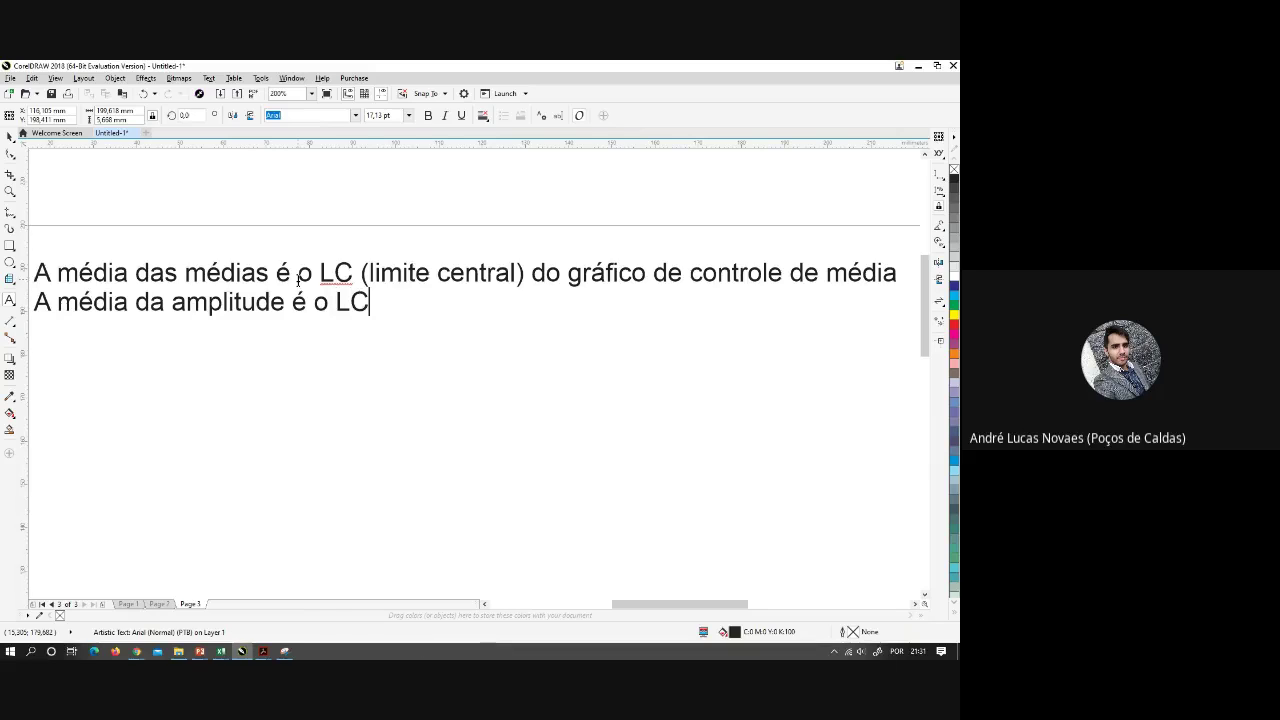
pyautogui.write(' (limite')
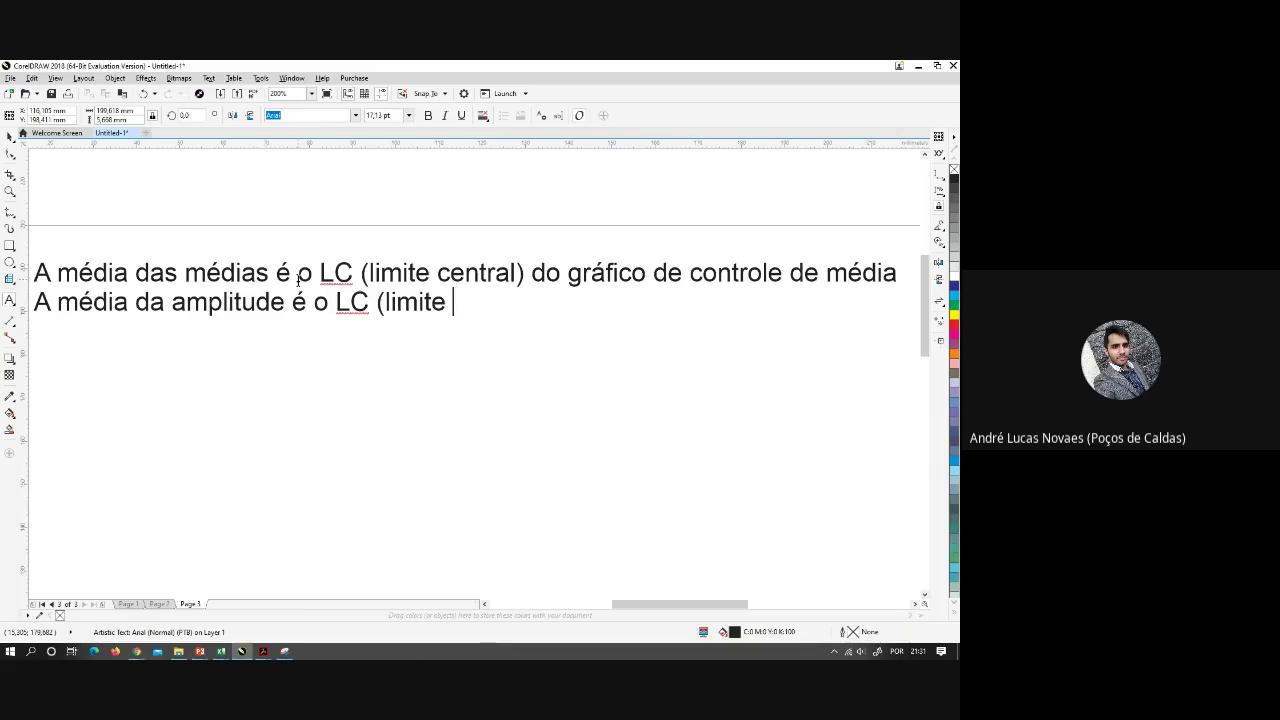
pyautogui.write(' central) d')
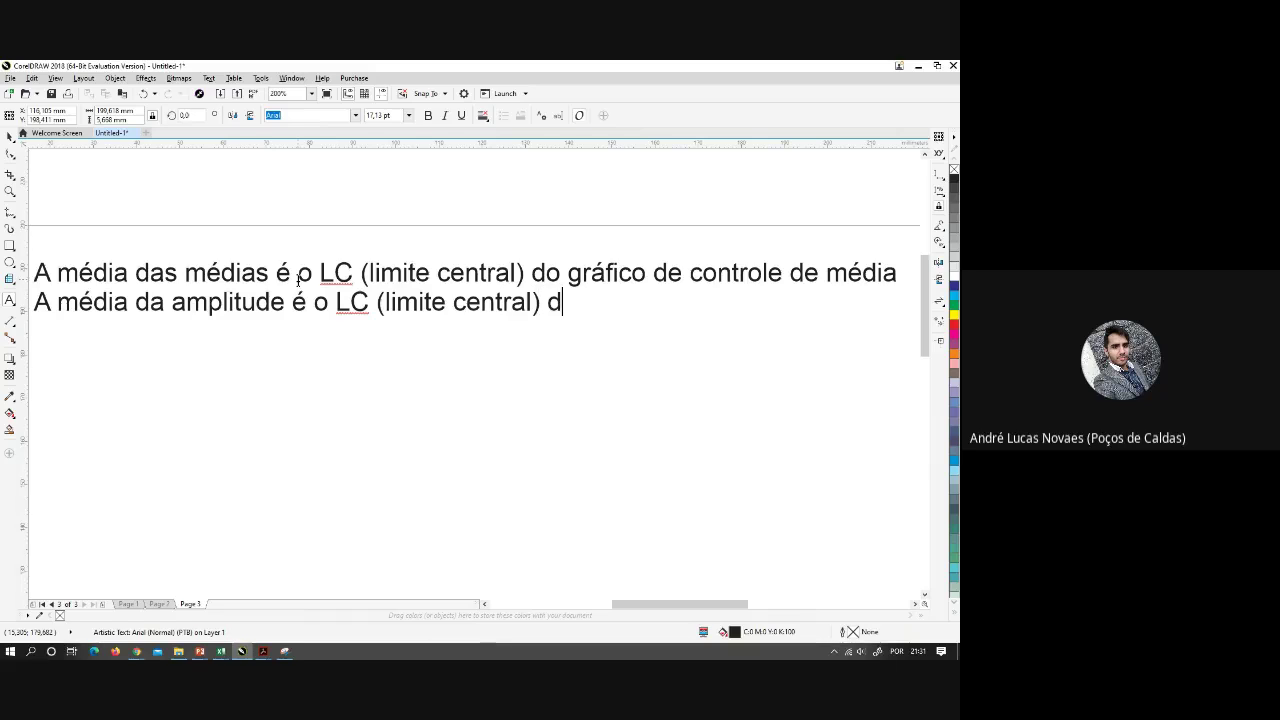
# Complete the second line with "do gráfico de controle de amplitude" and deselect the text
pyautogui.write('o gráfico de')
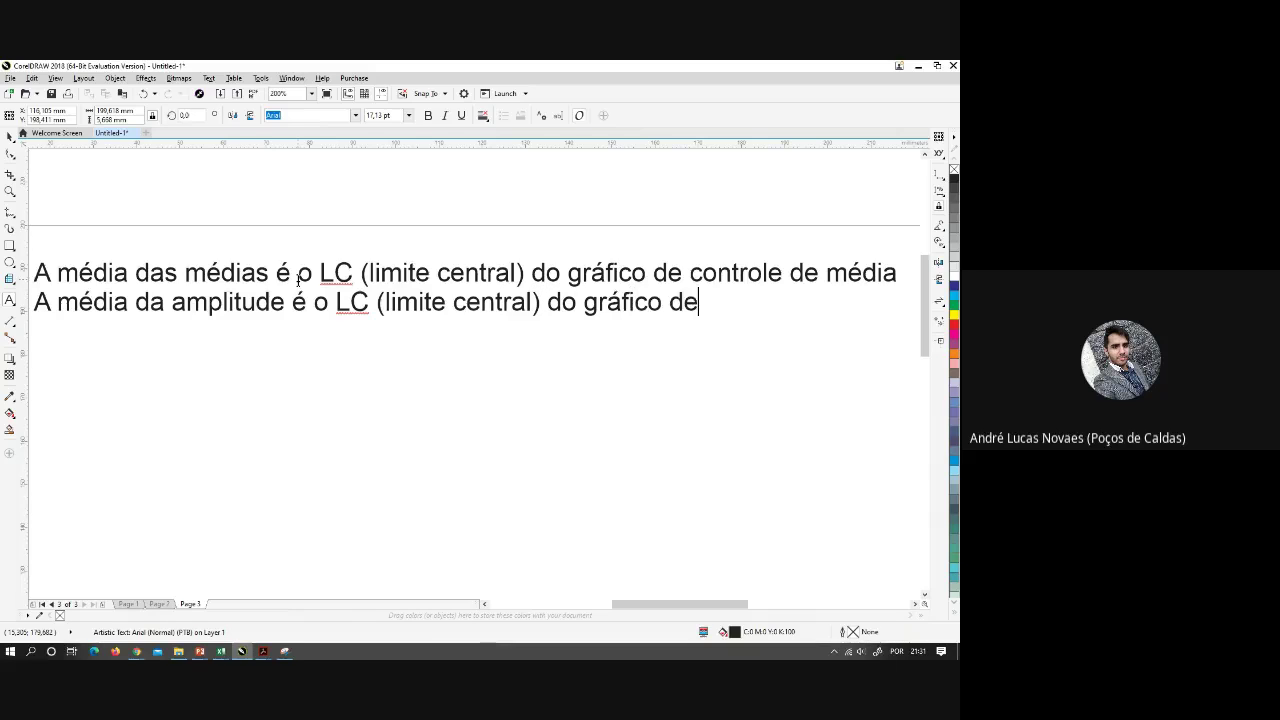
pyautogui.write(' cotr')
pyautogui.press('BackSpace')
pyautogui.press('BackSpace')
pyautogui.write('ntrole')
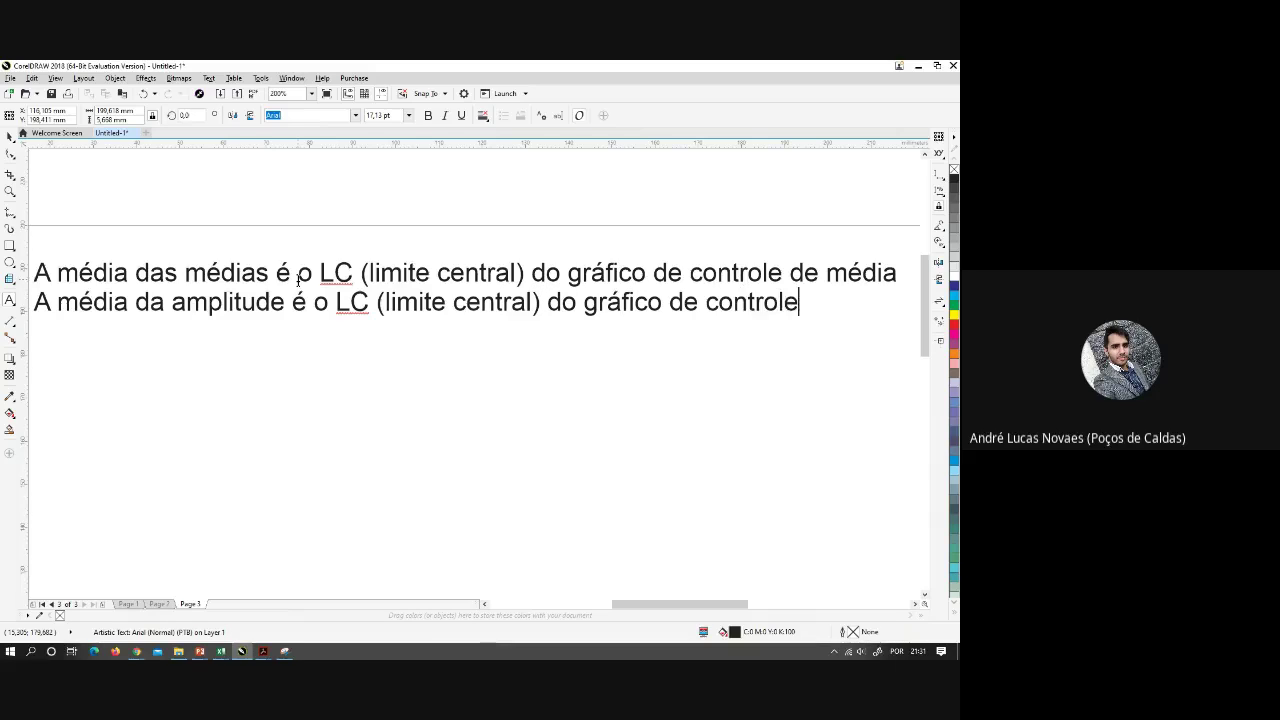
pyautogui.write(' de ampli')
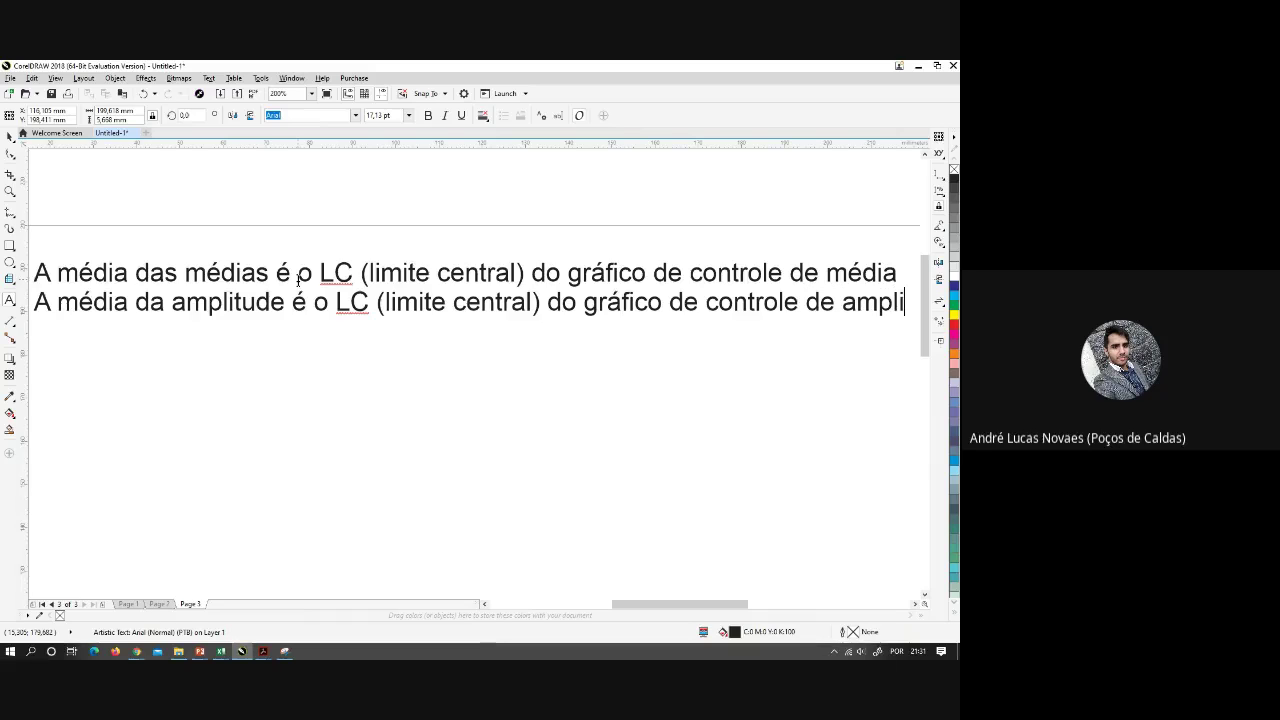
pyautogui.write('tude')
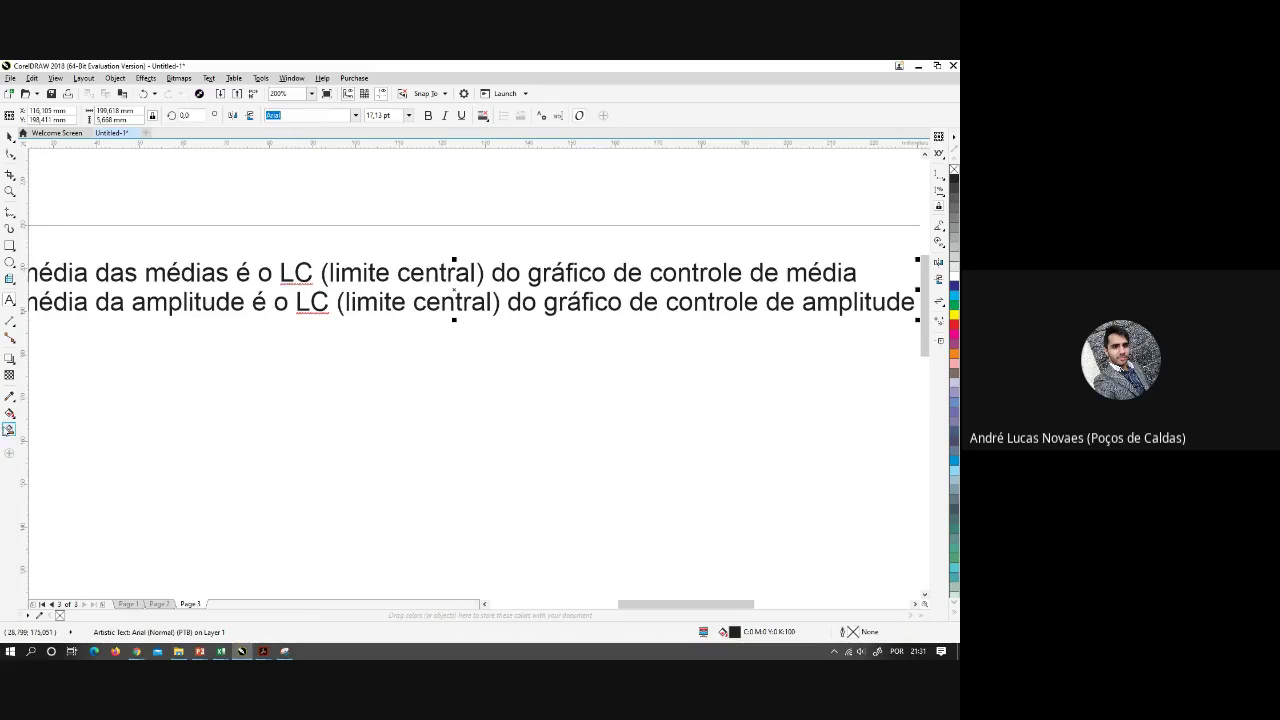
pyautogui.hotkey('ctrl', 'space')
pyautogui.scroll(-2, 290, 389)
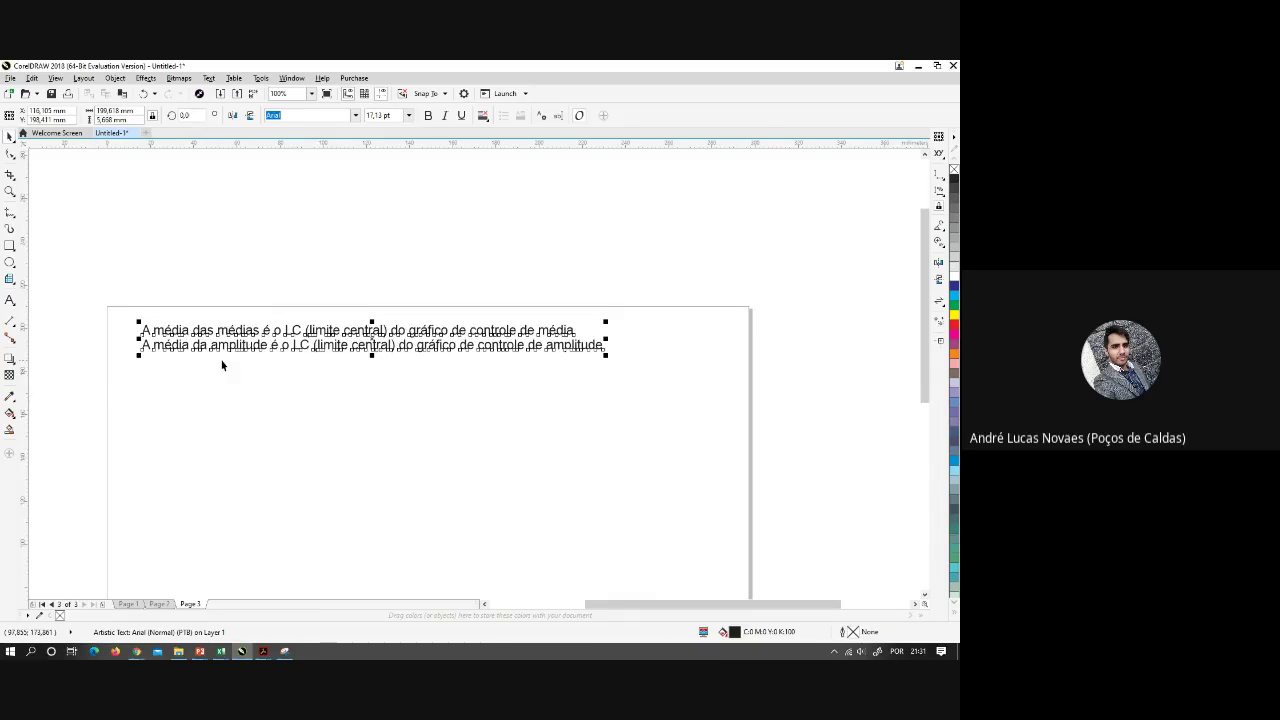
pyautogui.click(257, 369)
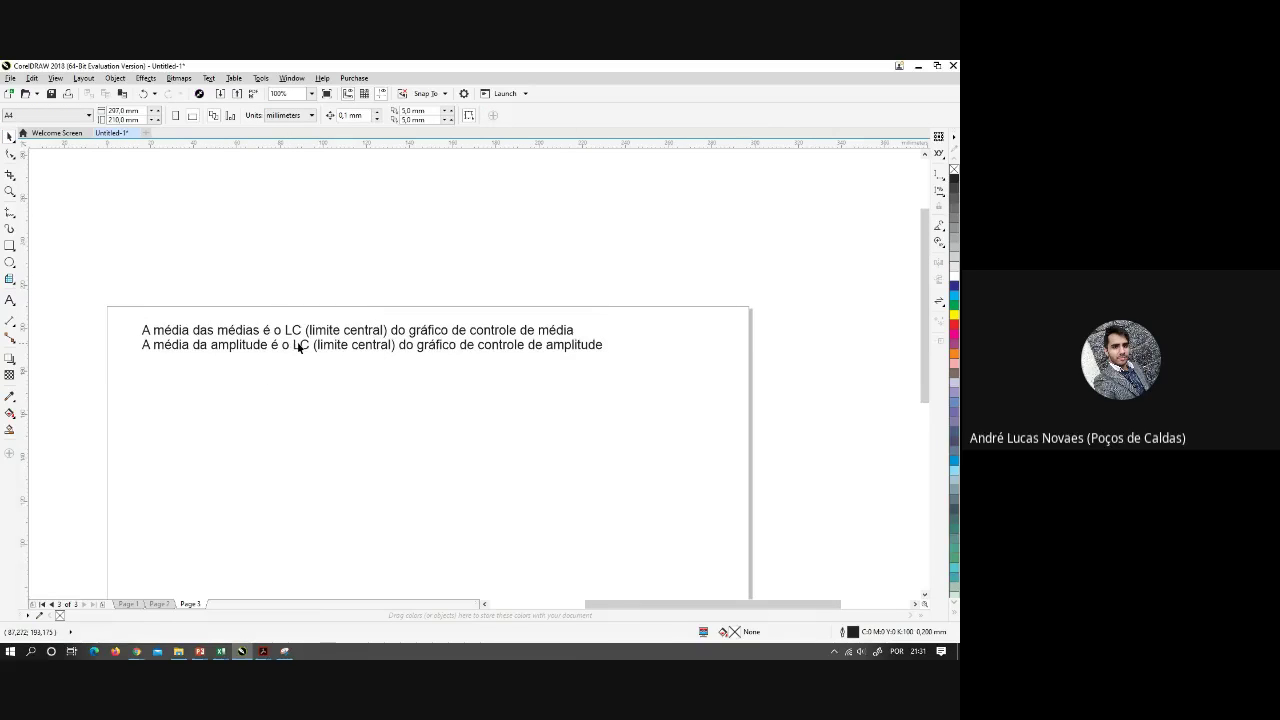
pyautogui.scroll(2, 298, 347)
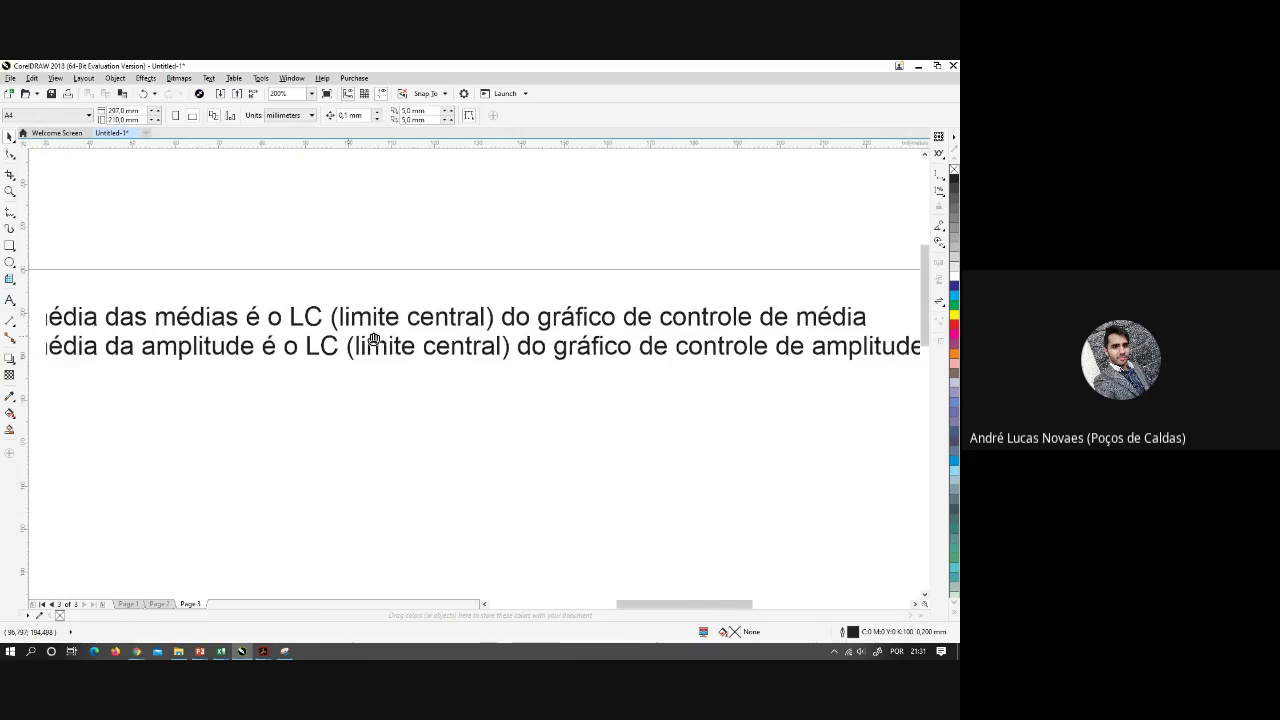
pyautogui.scroll(-1, 373, 340)
pyautogui.click(491, 346)
pyautogui.scroll(-1, 517, 363)
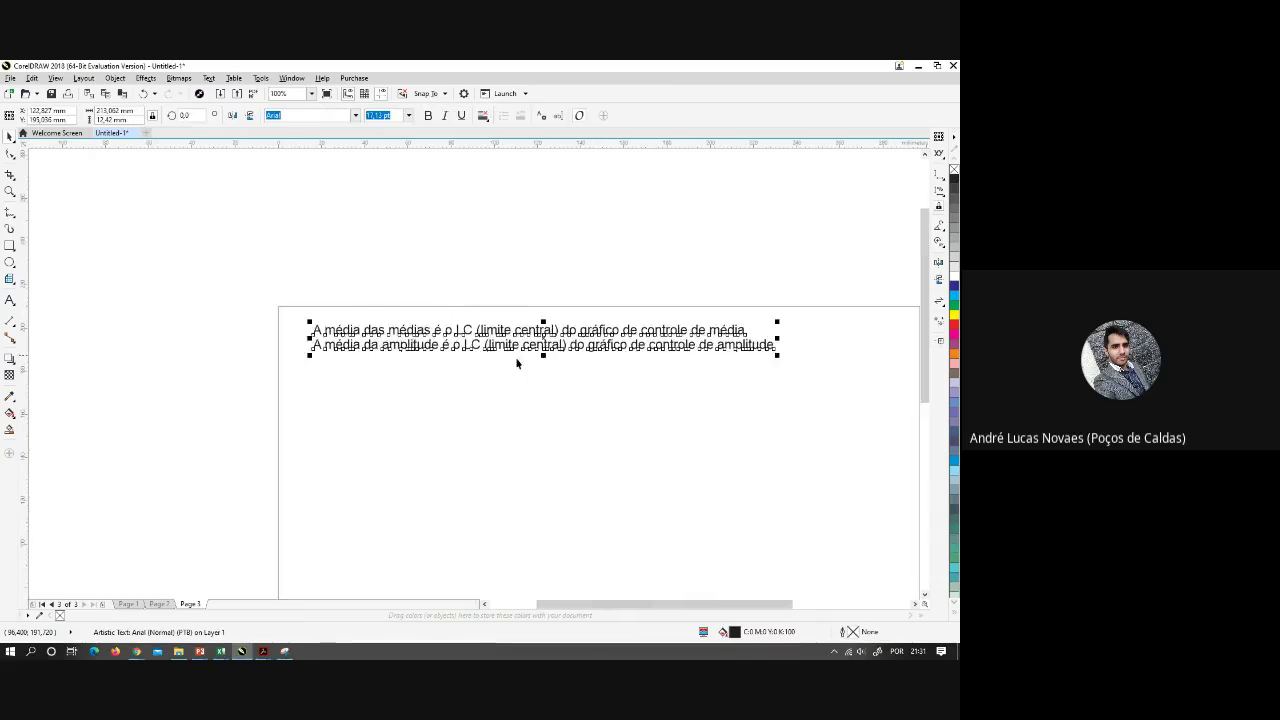
# Switch to the Excel control chart data workbook and check the amplitude average in H27
pyautogui.moveTo(221, 651)
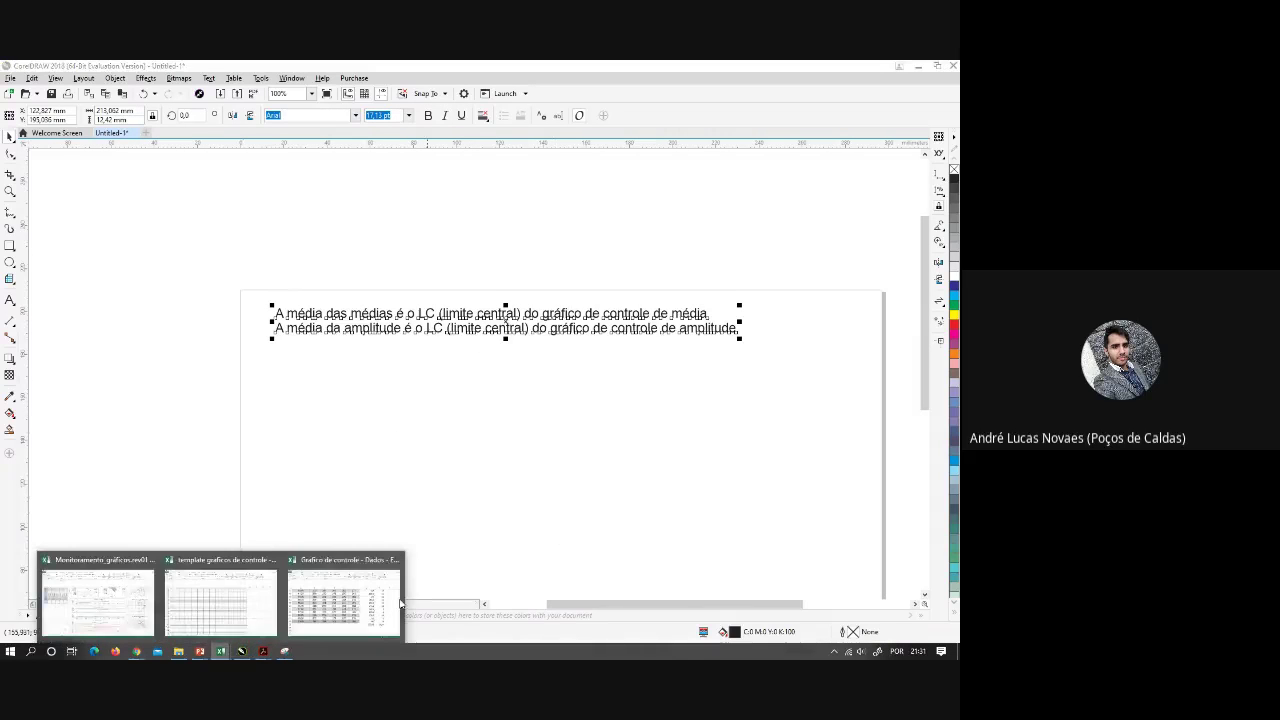
pyautogui.click(399, 603)
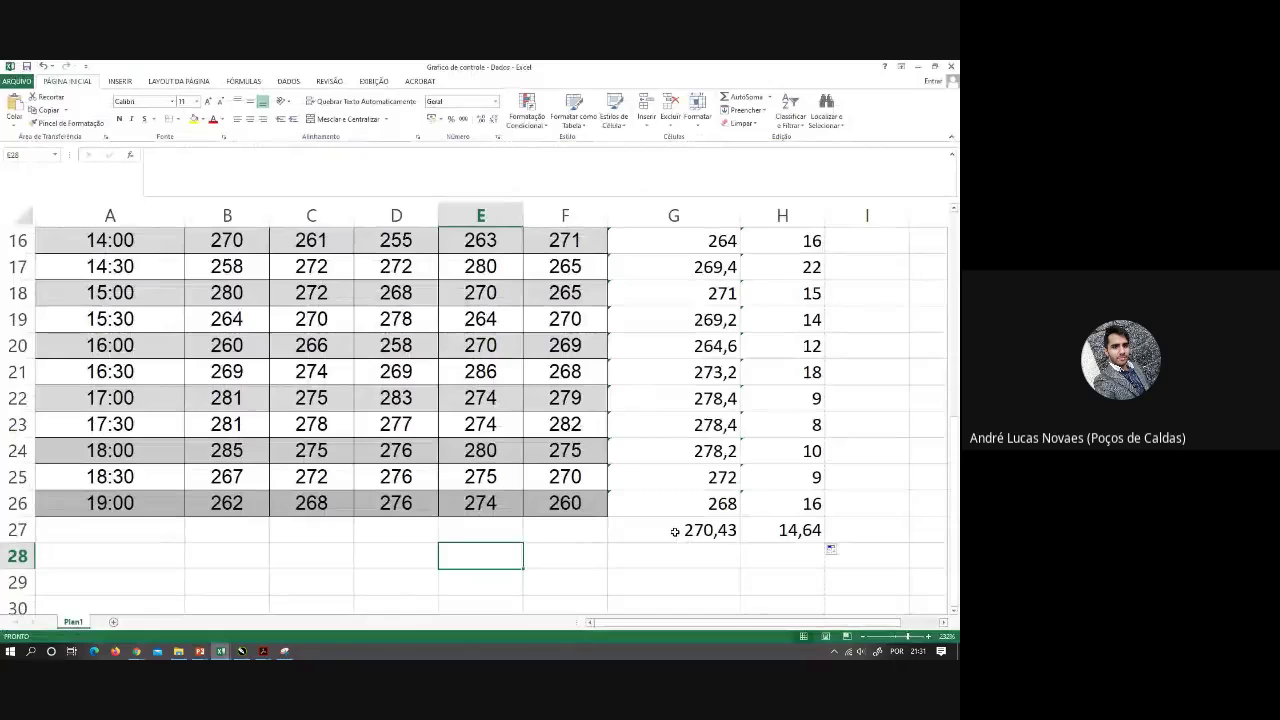
pyautogui.click(790, 531)
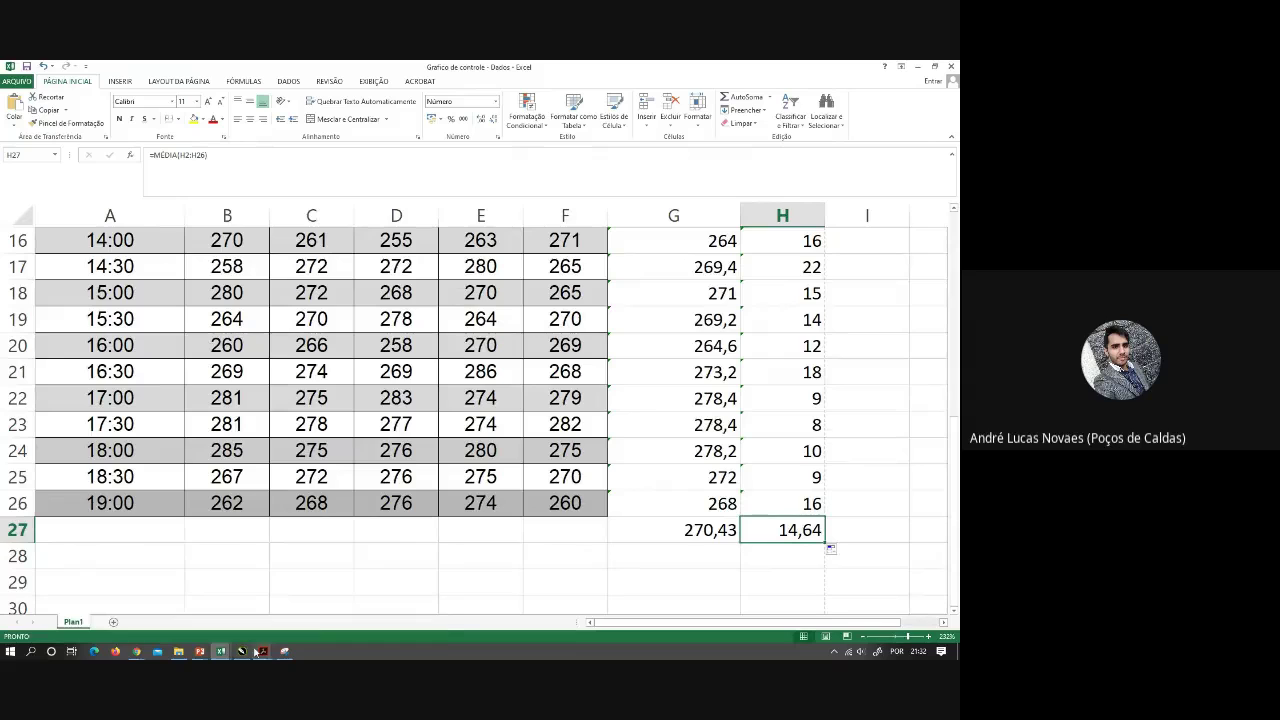
# Switch back to CorelDRAW and open Page 1, which holds the empty chart grid
pyautogui.moveTo(258, 651)
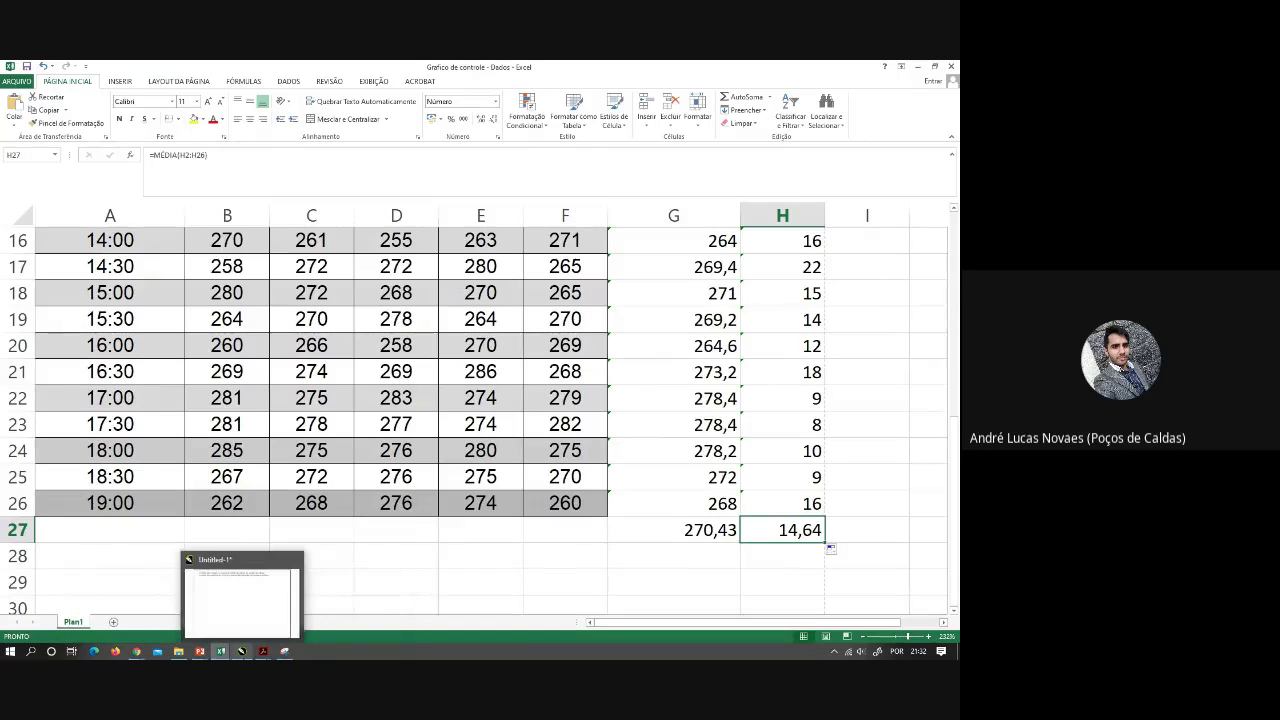
pyautogui.click(241, 600)
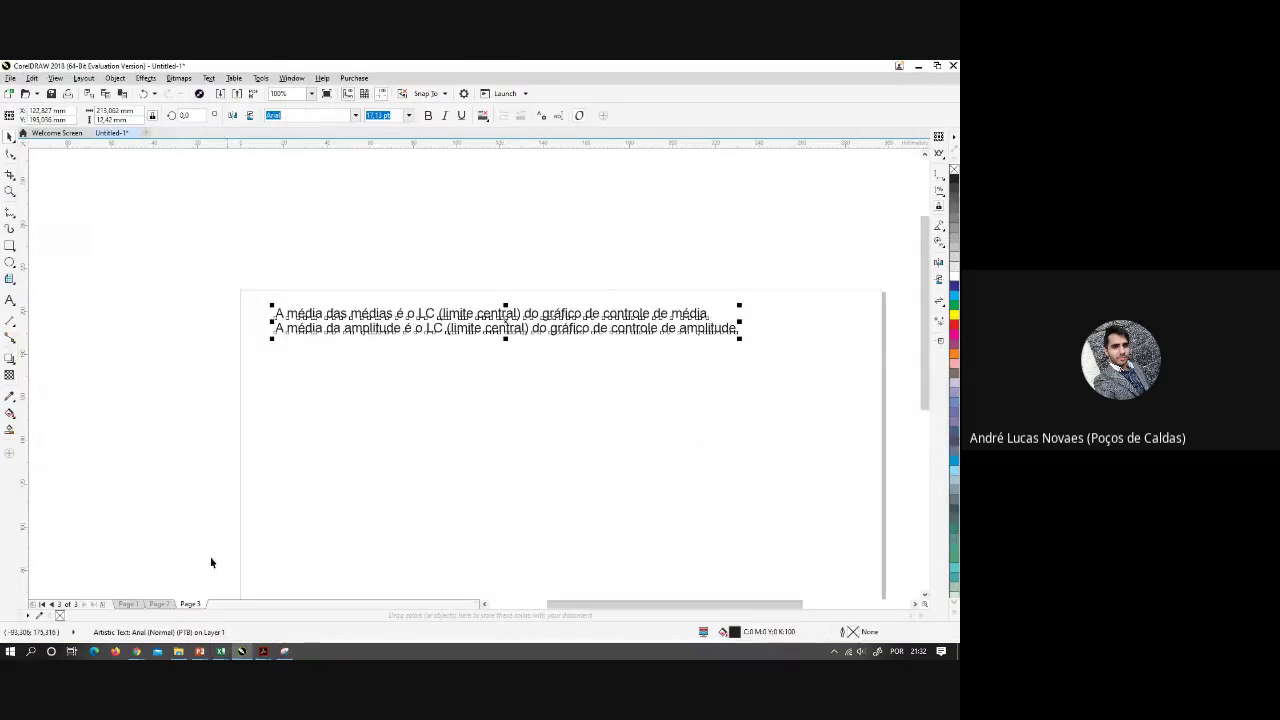
pyautogui.click(129, 605)
pyautogui.scroll(3, 300, 434)
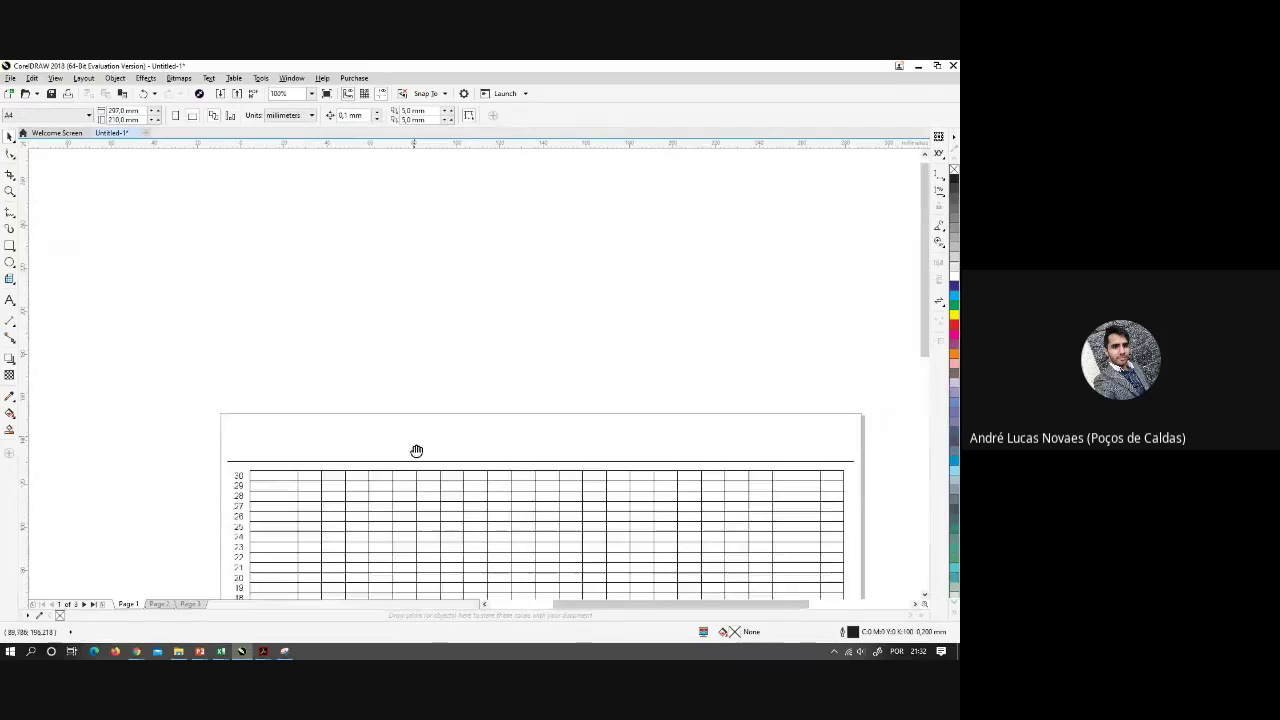
# Add the artistic text "LC da amplitude = 14,64" above the chart grid near the page's upper-left corner
pyautogui.click(10, 300)
pyautogui.scroll(2, 289, 449)
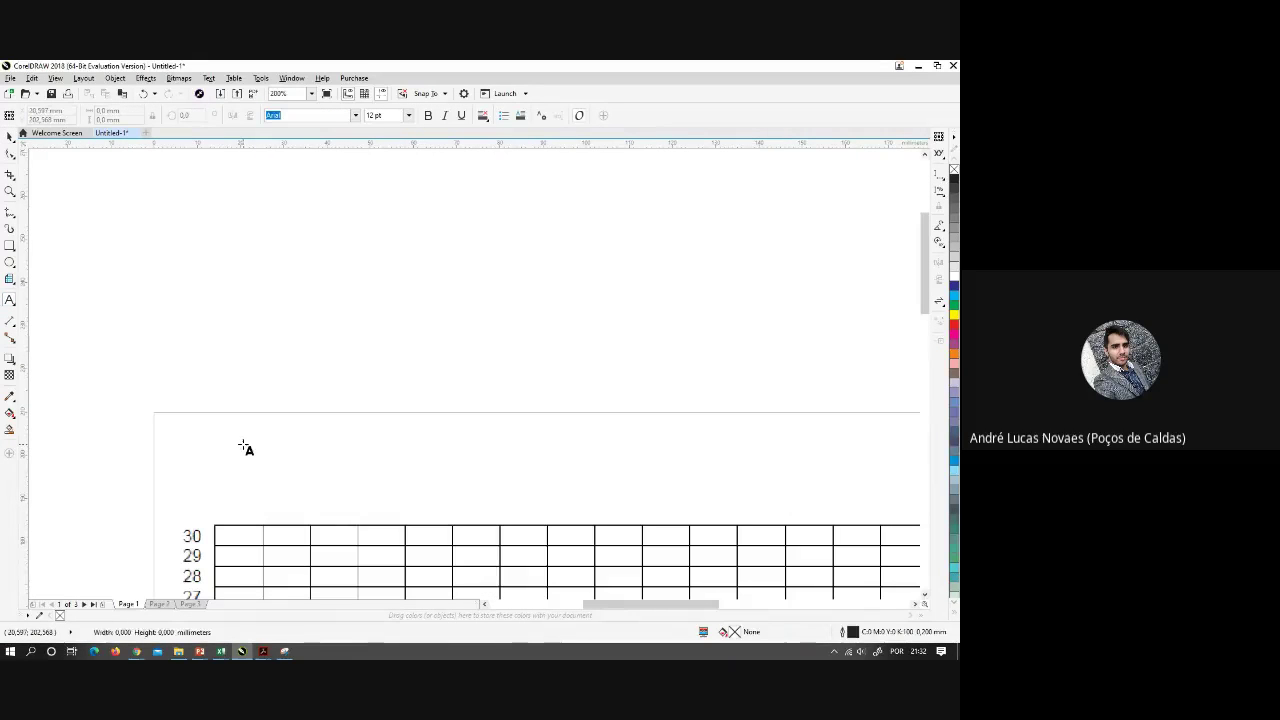
pyautogui.click(243, 440)
pyautogui.write('LC ')
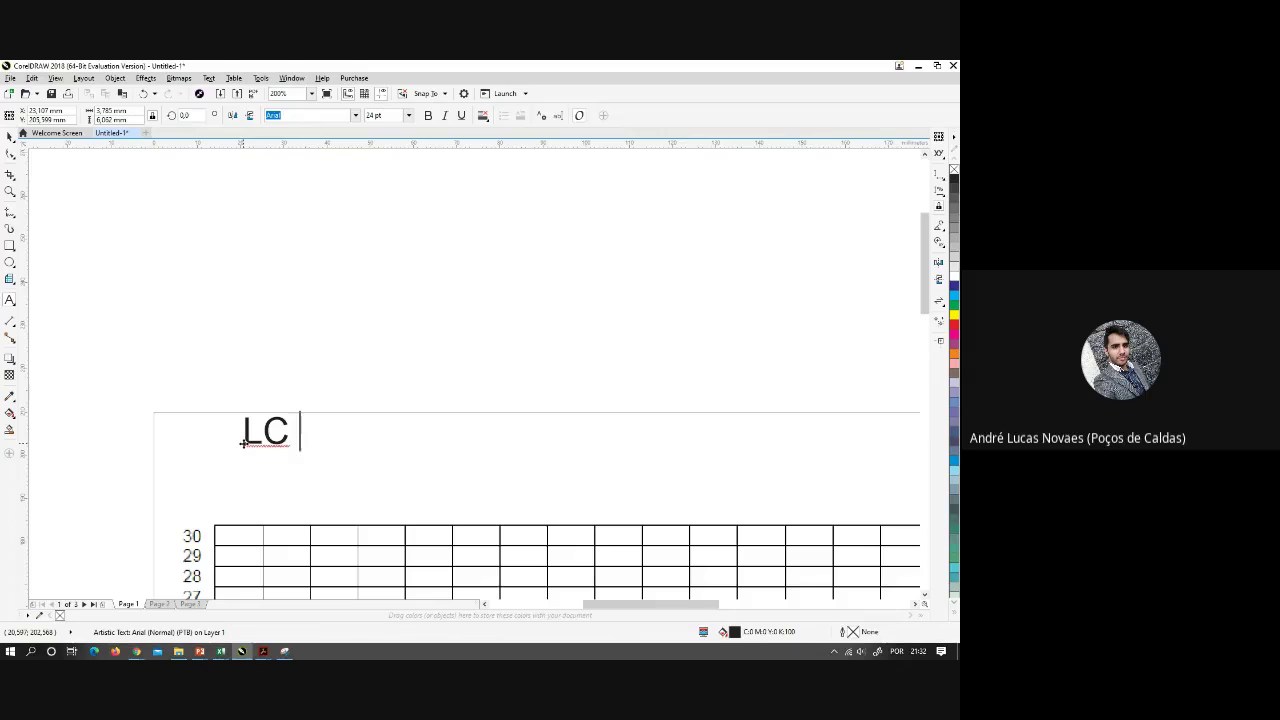
pyautogui.write('-->')
pyautogui.press('BackSpace')
pyautogui.press('BackSpace')
pyautogui.press('BackSpace')
pyautogui.press('BackSpace')
pyautogui.write('da ampl')
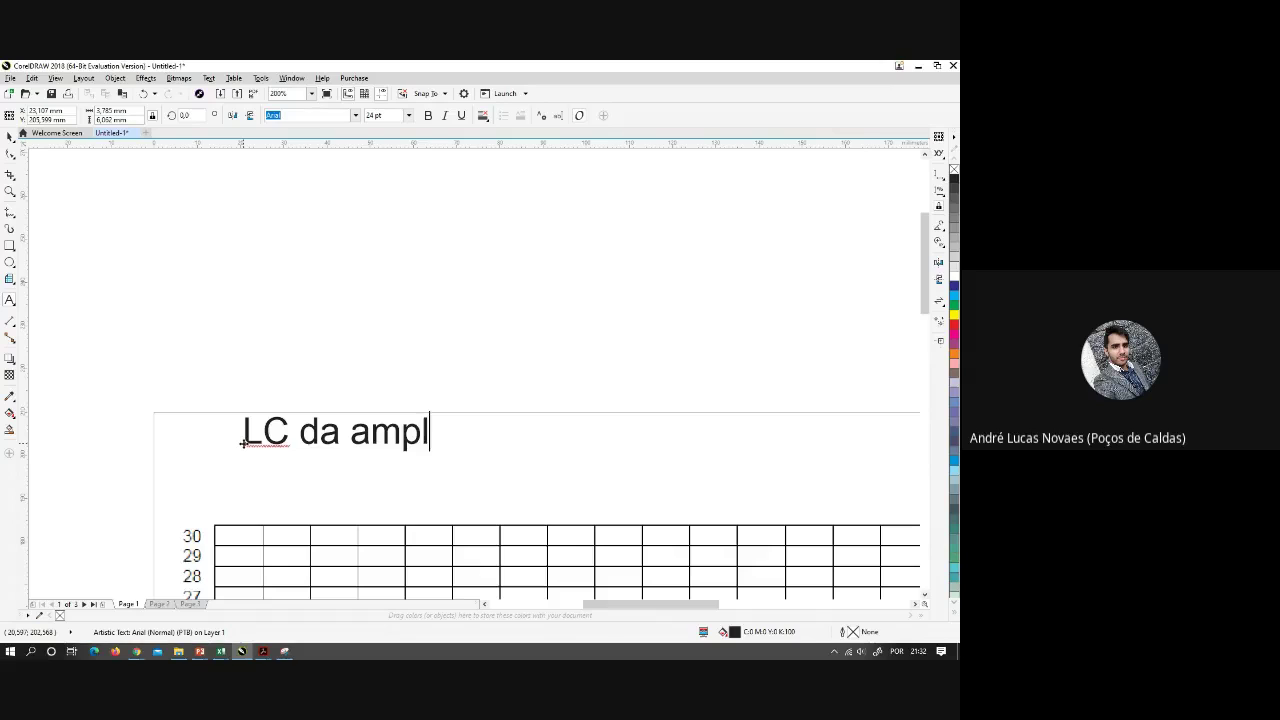
pyautogui.write('itude = ')
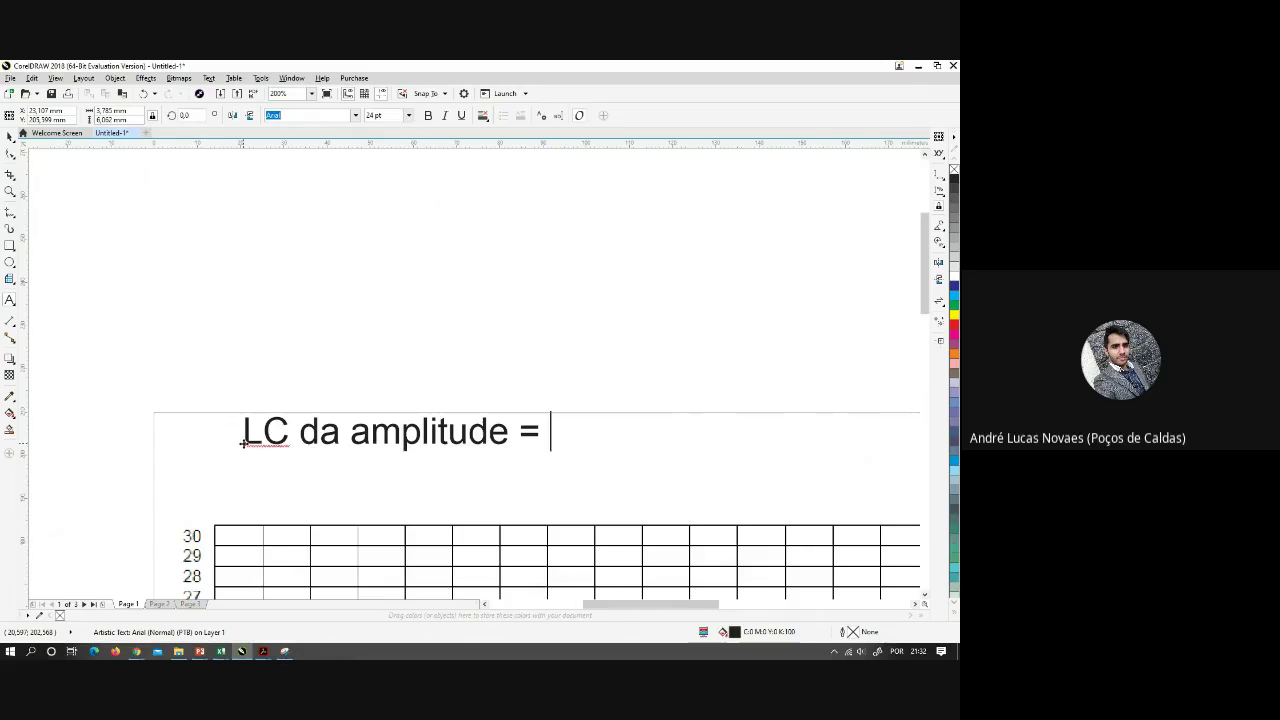
pyautogui.write('14,64')
pyautogui.press('Escape')
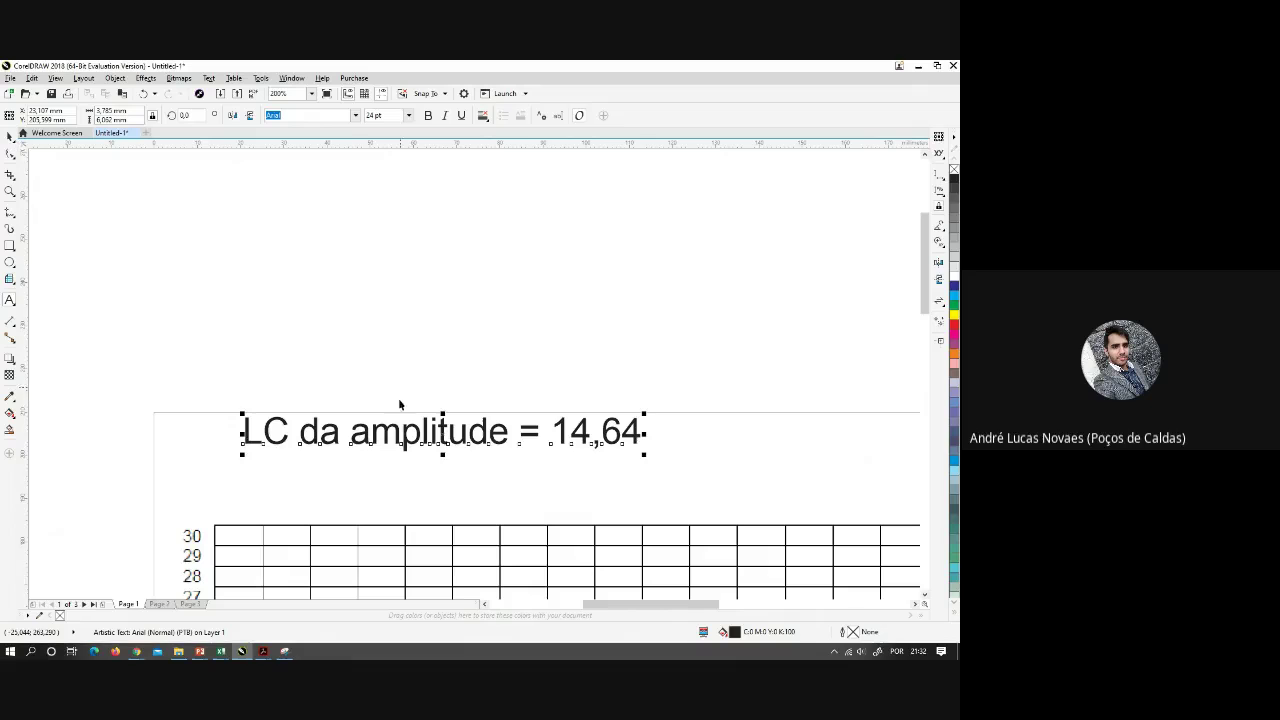
# Move the LC label to about X 58 mm, Y 198 mm, just above the chart grid
pyautogui.moveTo(406, 445); pyautogui.dragTo(358, 470)
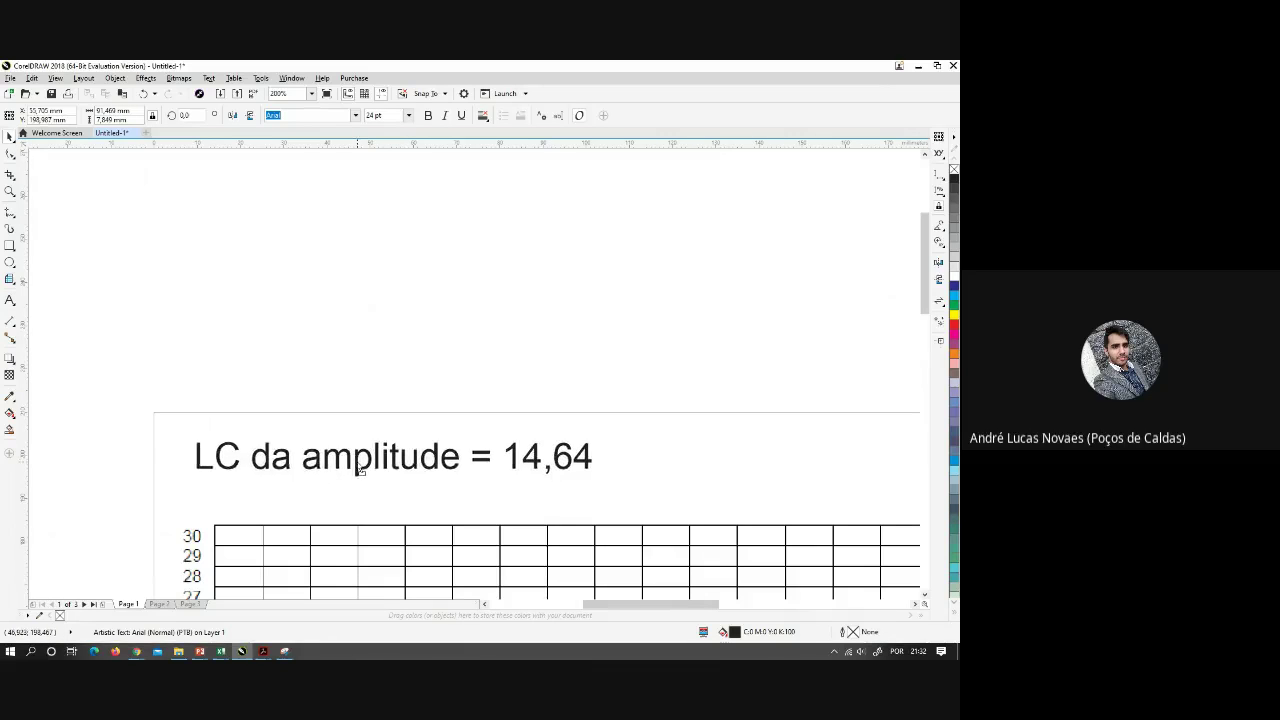
pyautogui.scroll(-3, 358, 470)
pyautogui.scroll(3, 377, 466)
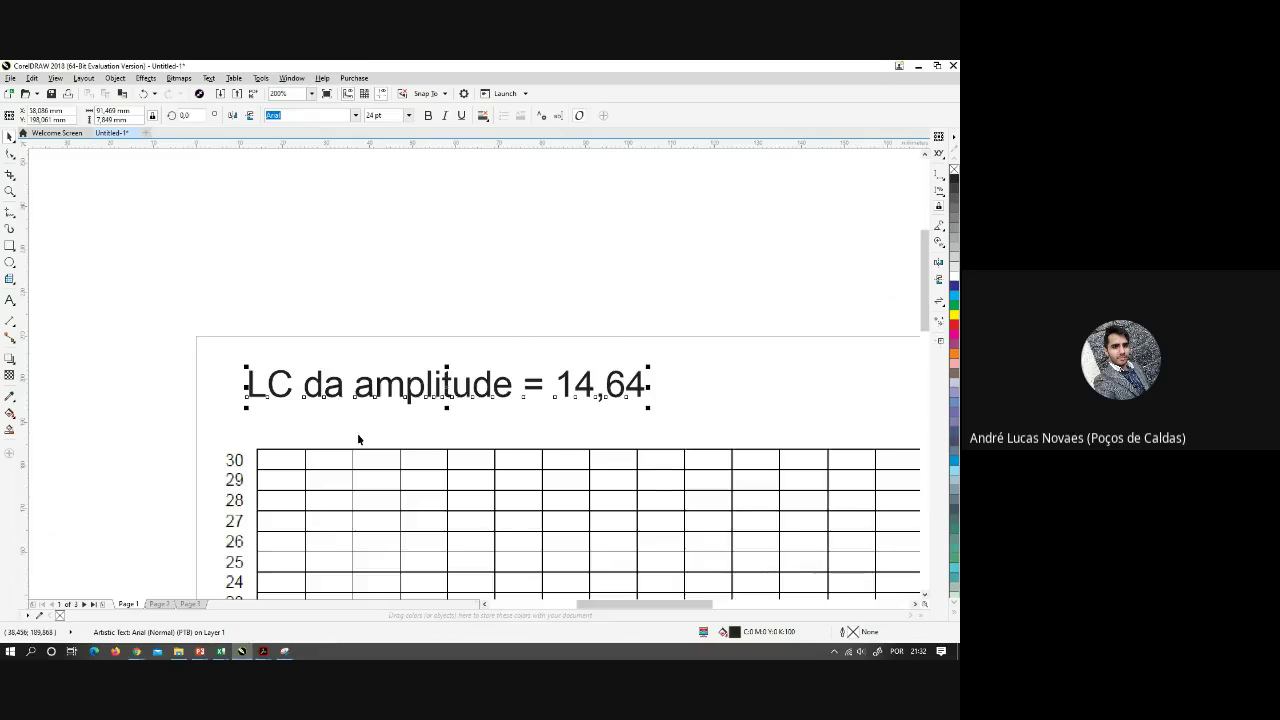
# Examine the chart grid's vertical amplitude scale and the sample numbers along its horizontal axis
pyautogui.scroll(-2, 357, 437)
pyautogui.moveTo(401, 349); pyautogui.dragTo(323, 291)
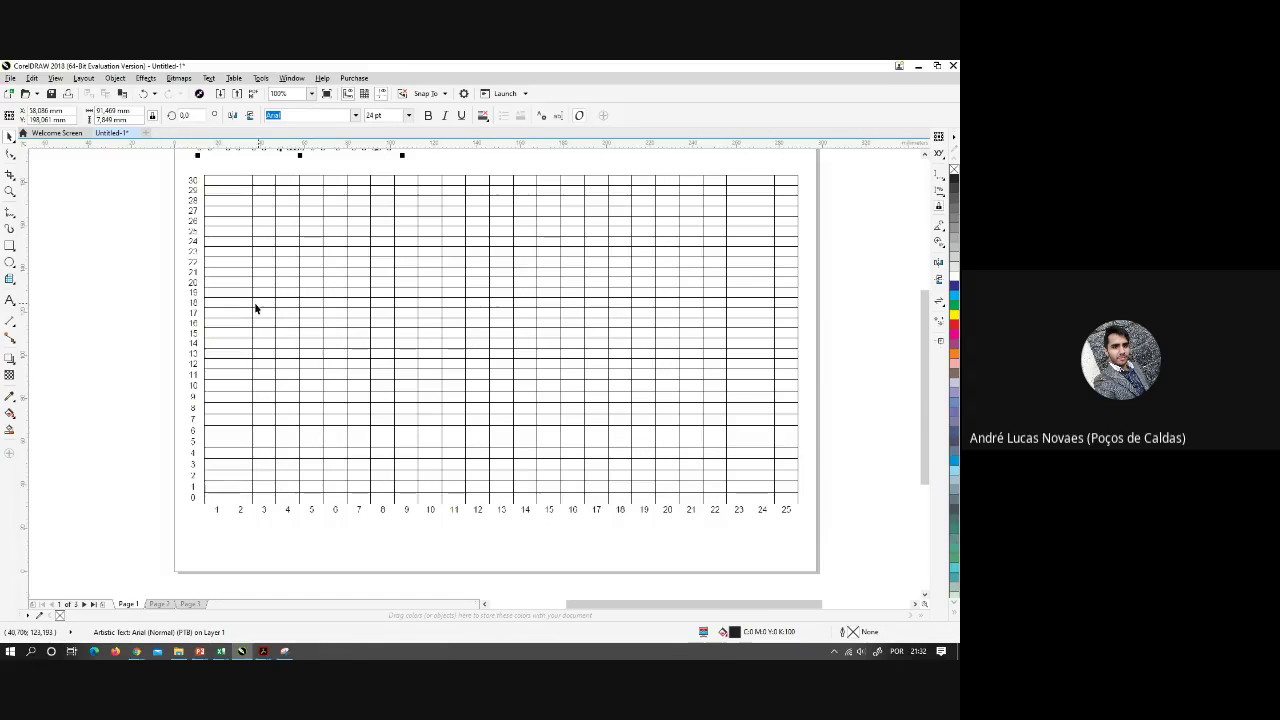
pyautogui.scroll(2, 213, 314)
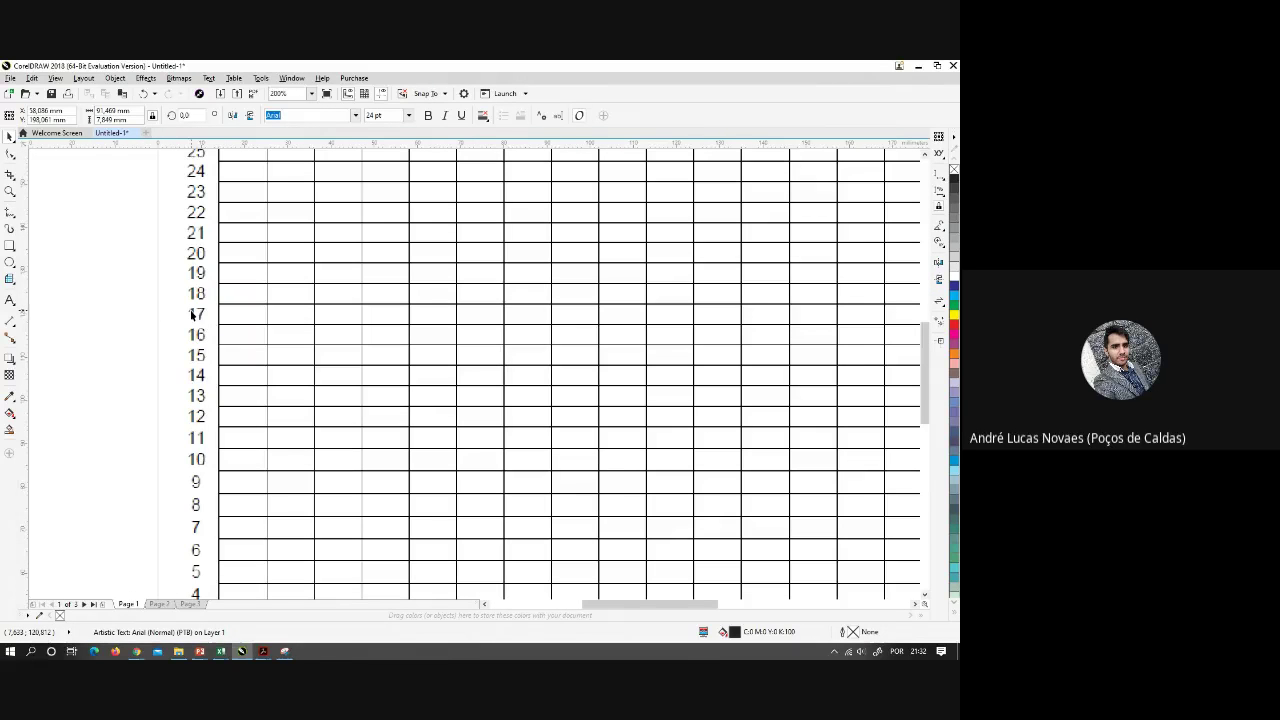
pyautogui.scroll(-2, 199, 358)
pyautogui.scroll(2, 268, 496)
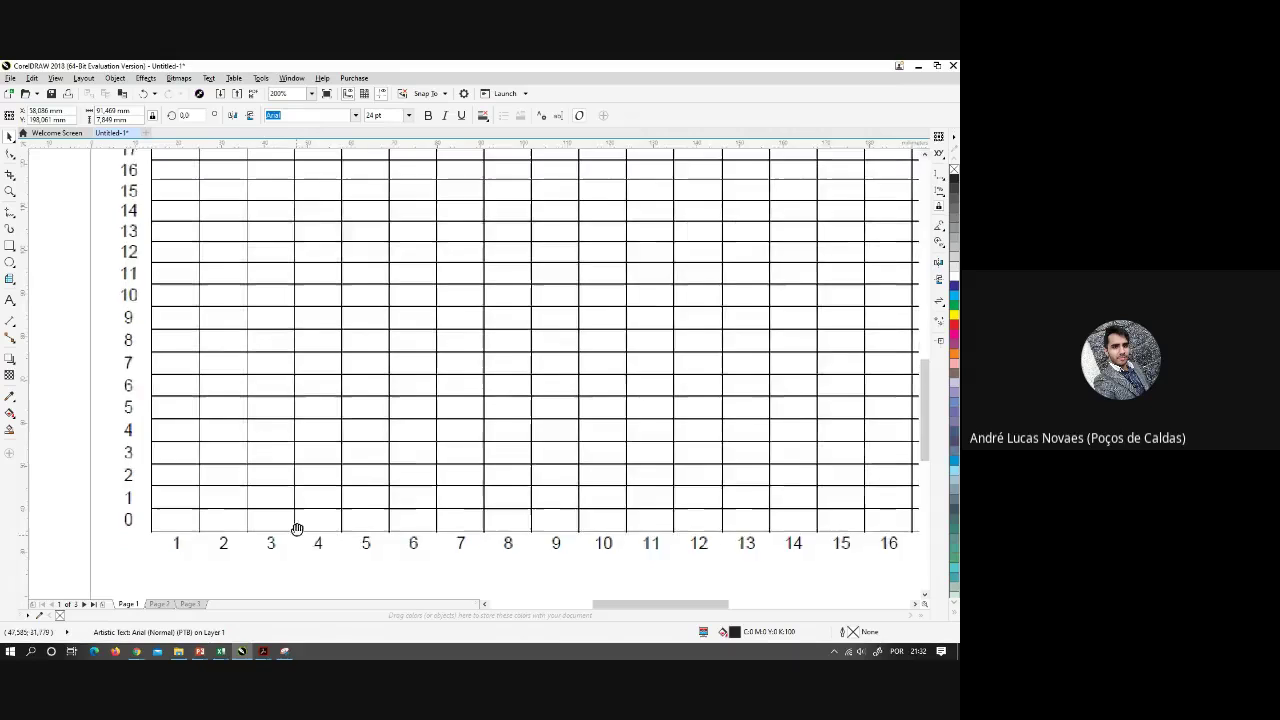
pyautogui.moveTo(297, 529); pyautogui.dragTo(251, 434)
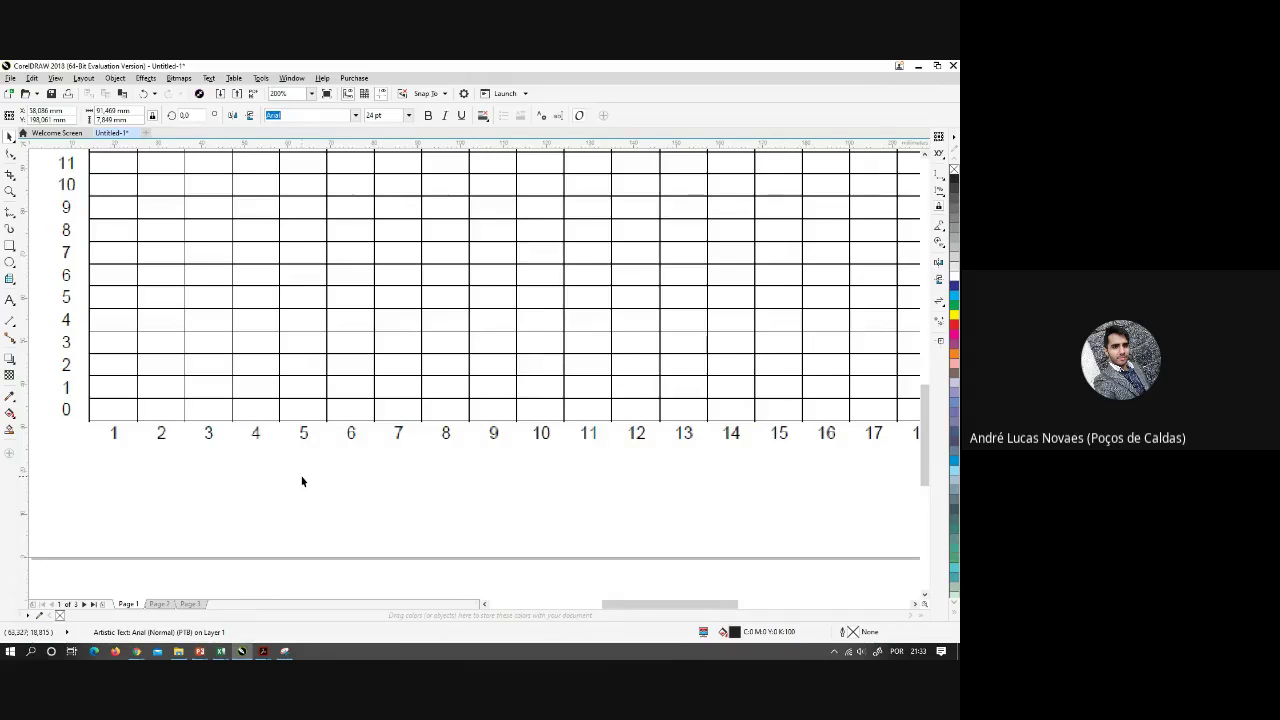
pyautogui.scroll(-2, 300, 480)
pyautogui.scroll(1, 679, 407)
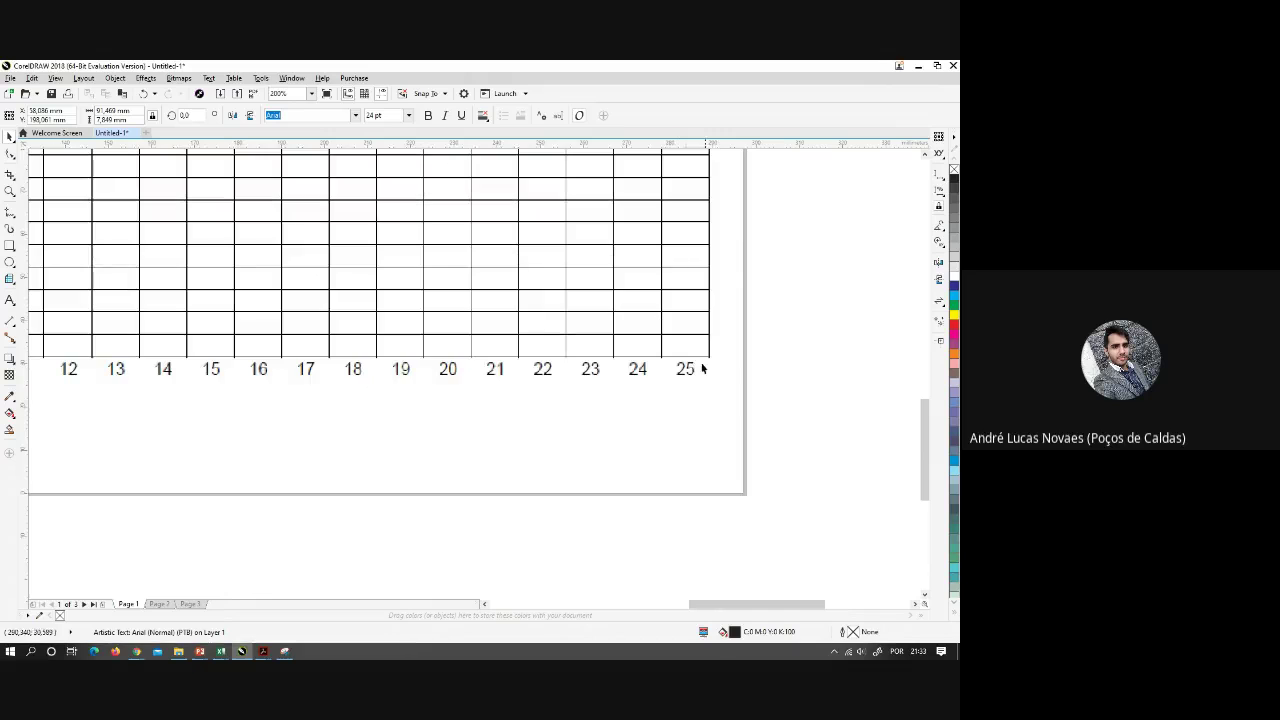
pyautogui.moveTo(357, 337); pyautogui.dragTo(603, 471)
pyautogui.scroll(-1, 600, 469)
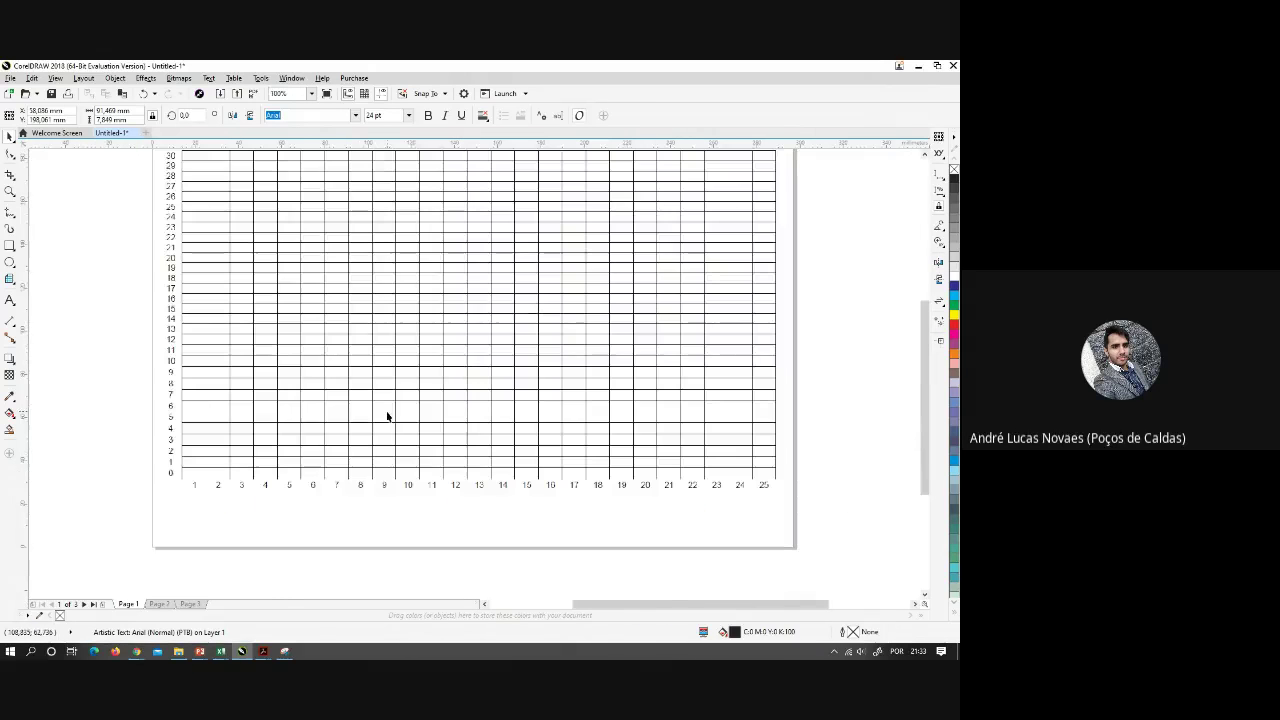
pyautogui.moveTo(220, 303); pyautogui.dragTo(309, 351)
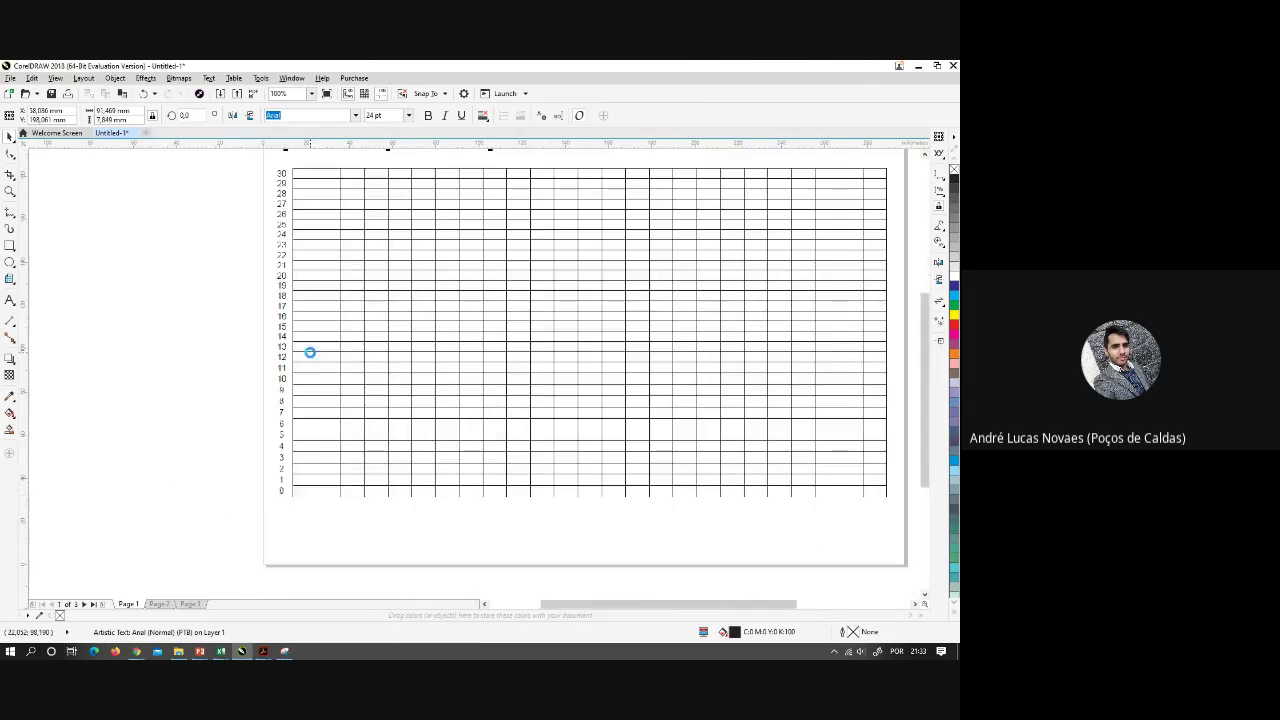
# Compare the LC label's value with the chart grid's amplitude scale from 30 down to 0 and its sample axis
pyautogui.scroll(2, 283, 196)
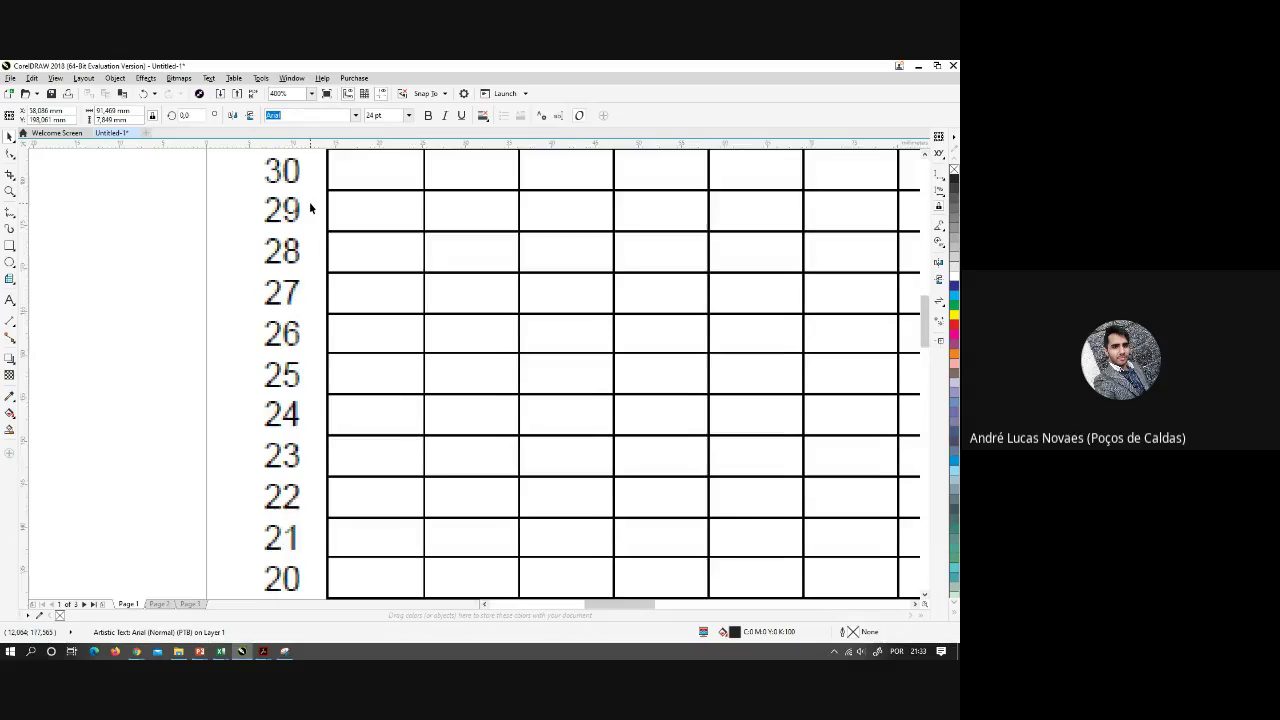
pyautogui.moveTo(314, 209); pyautogui.dragTo(314, 329)
pyautogui.scroll(-1, 313, 328)
pyautogui.scroll(-3, 318, 364)
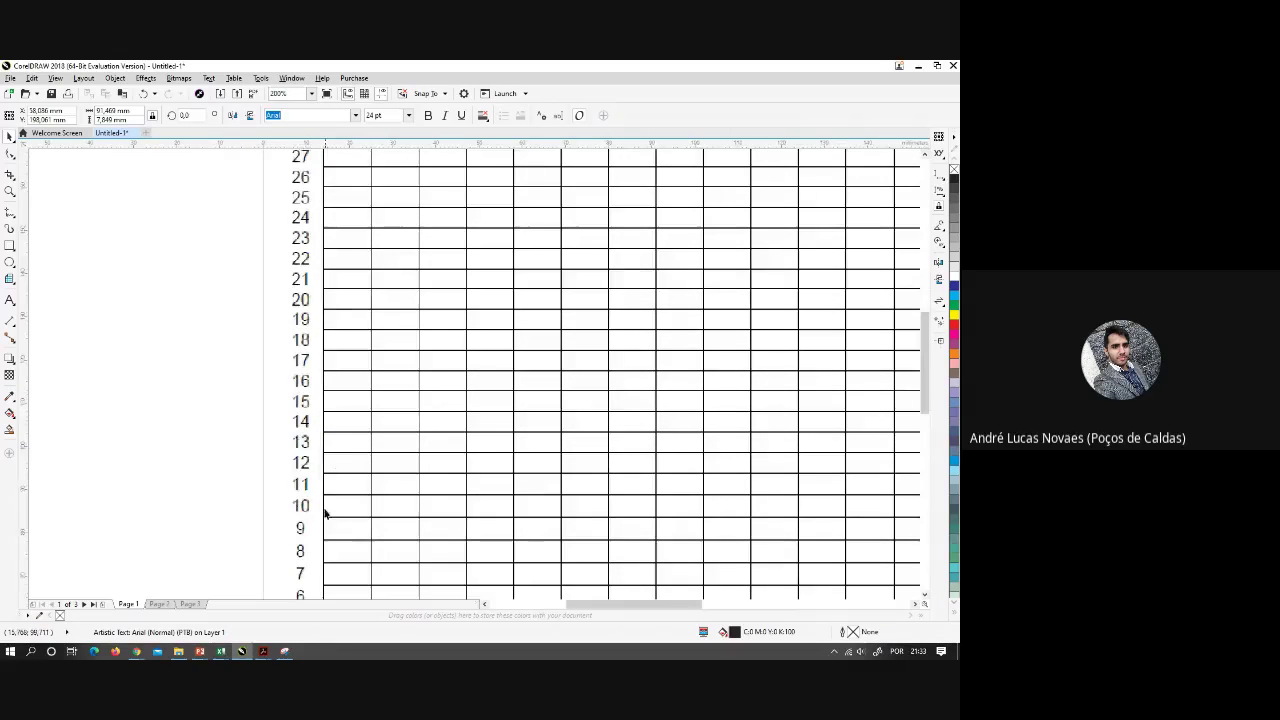
pyautogui.scroll(-3, 315, 467)
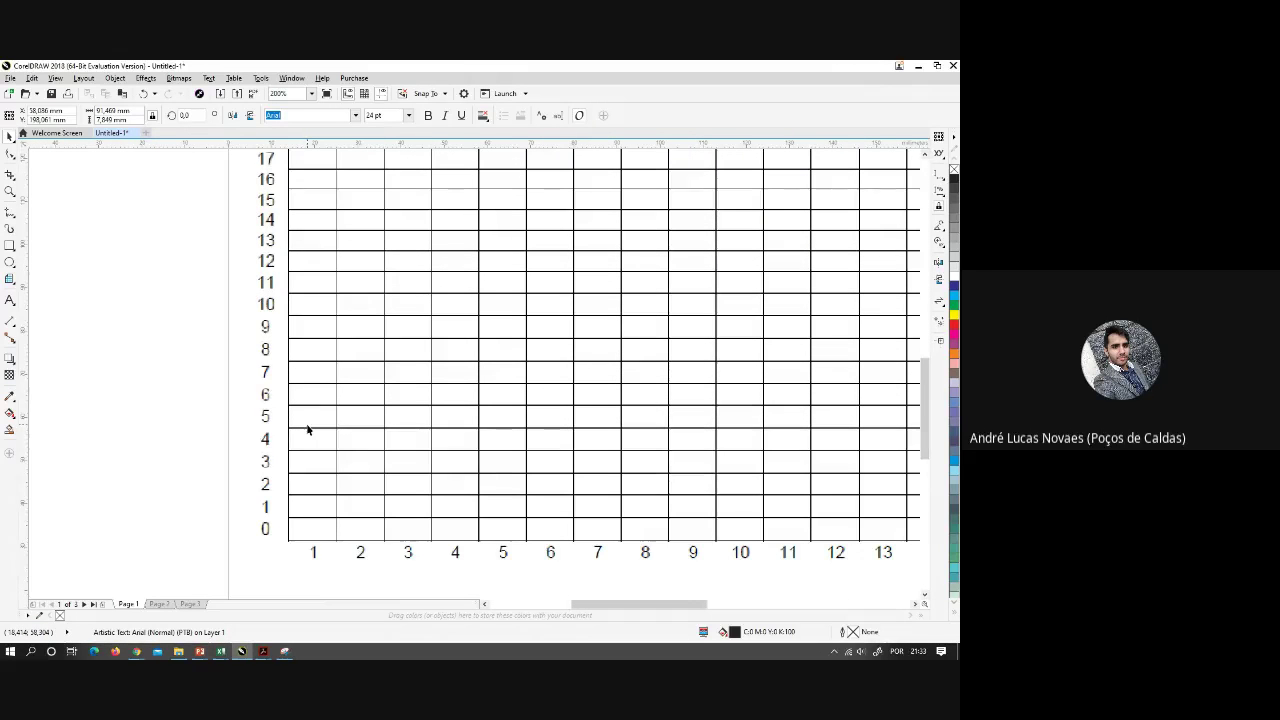
pyautogui.scroll(-1, 307, 429)
pyautogui.scroll(3, 314, 391)
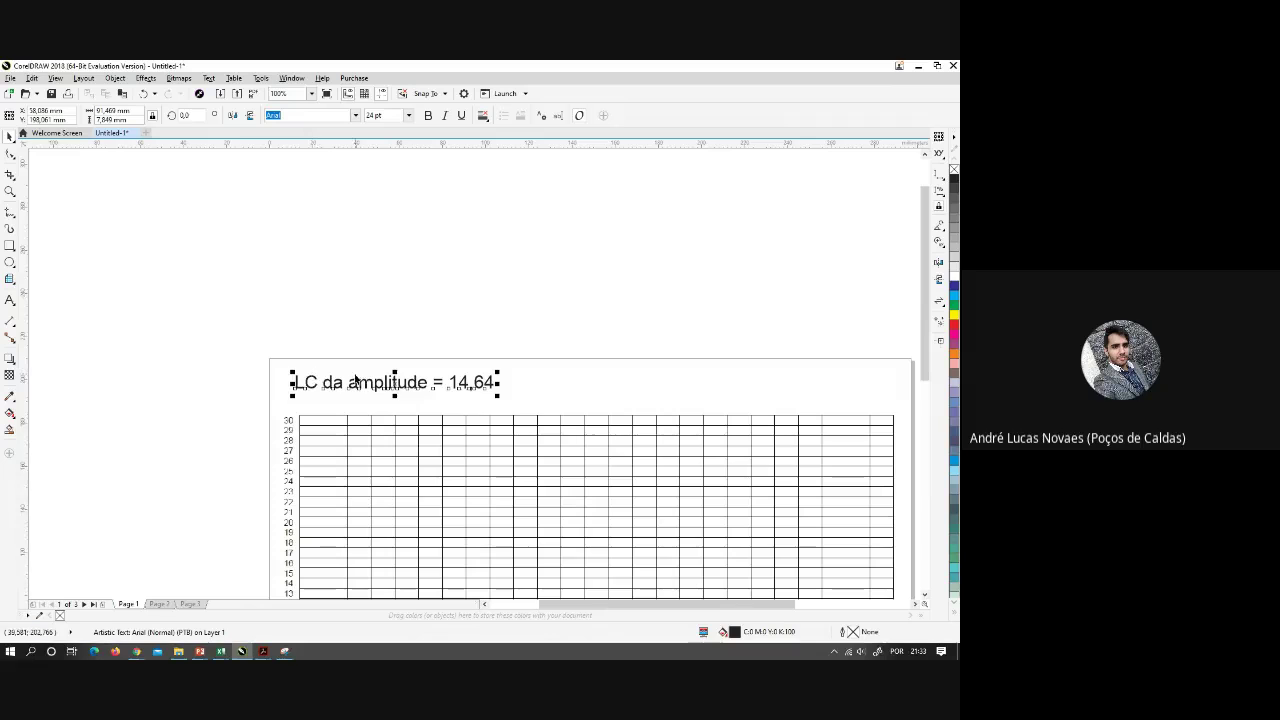
pyautogui.scroll(1, 484, 398)
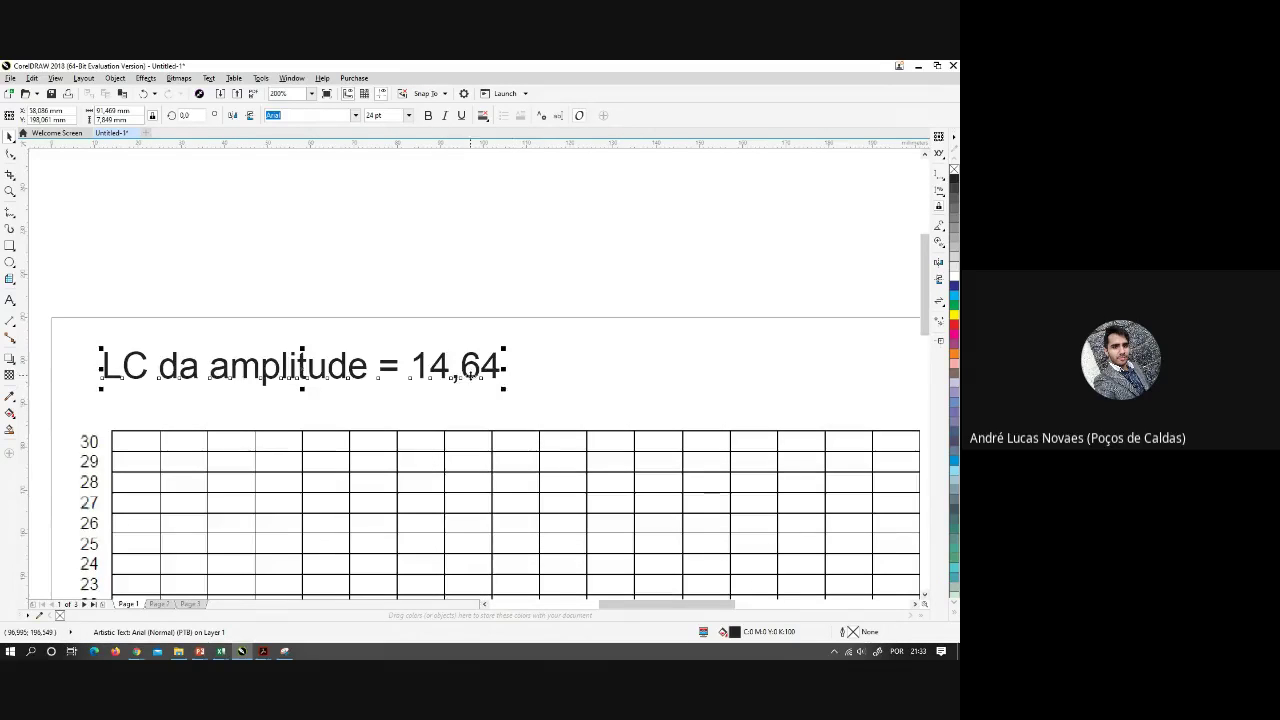
pyautogui.scroll(1, 480, 380)
pyautogui.scroll(-1, 480, 380)
pyautogui.scroll(-1, 440, 410)
pyautogui.scroll(1, 419, 465)
pyautogui.scroll(-2, 420, 400)
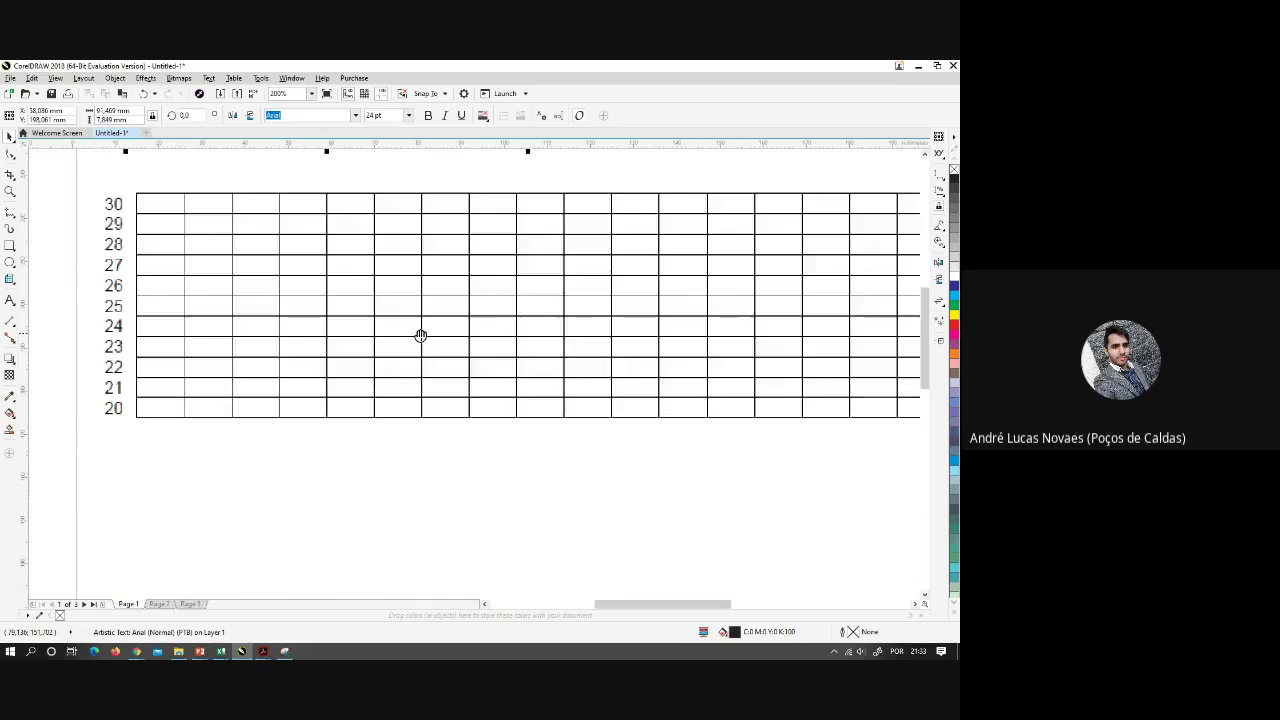
# Add the artistic text "amostras" below the sample numbers of the chart grid as the horizontal axis title
pyautogui.scroll(-1, 503, 451)
pyautogui.scroll(-1, 411, 357)
pyautogui.scroll(1, 171, 427)
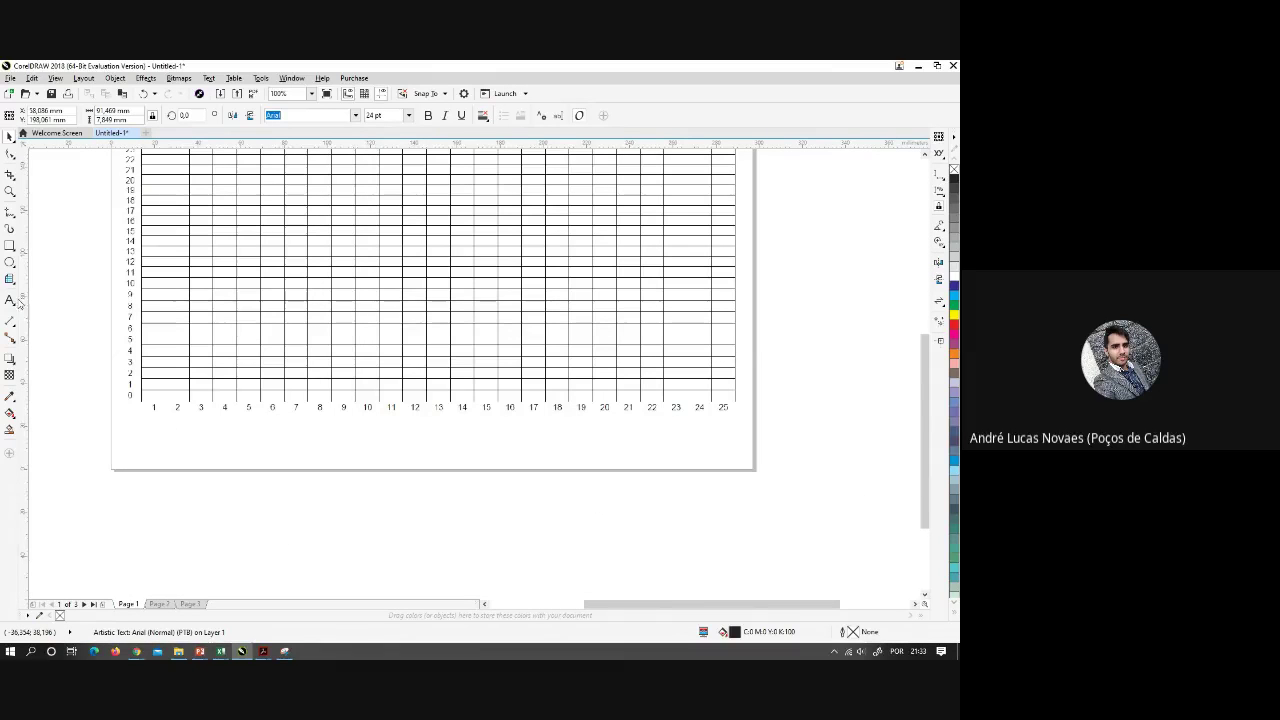
pyautogui.click(364, 428)
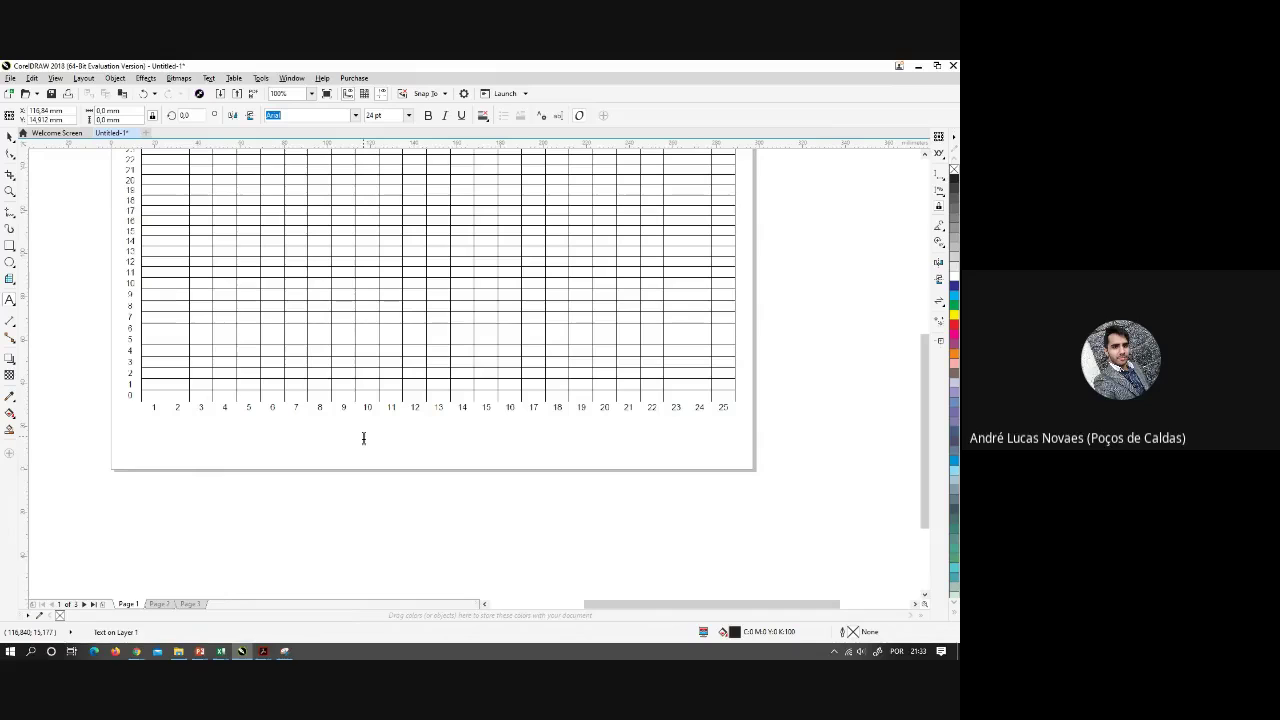
pyautogui.write('amostras')
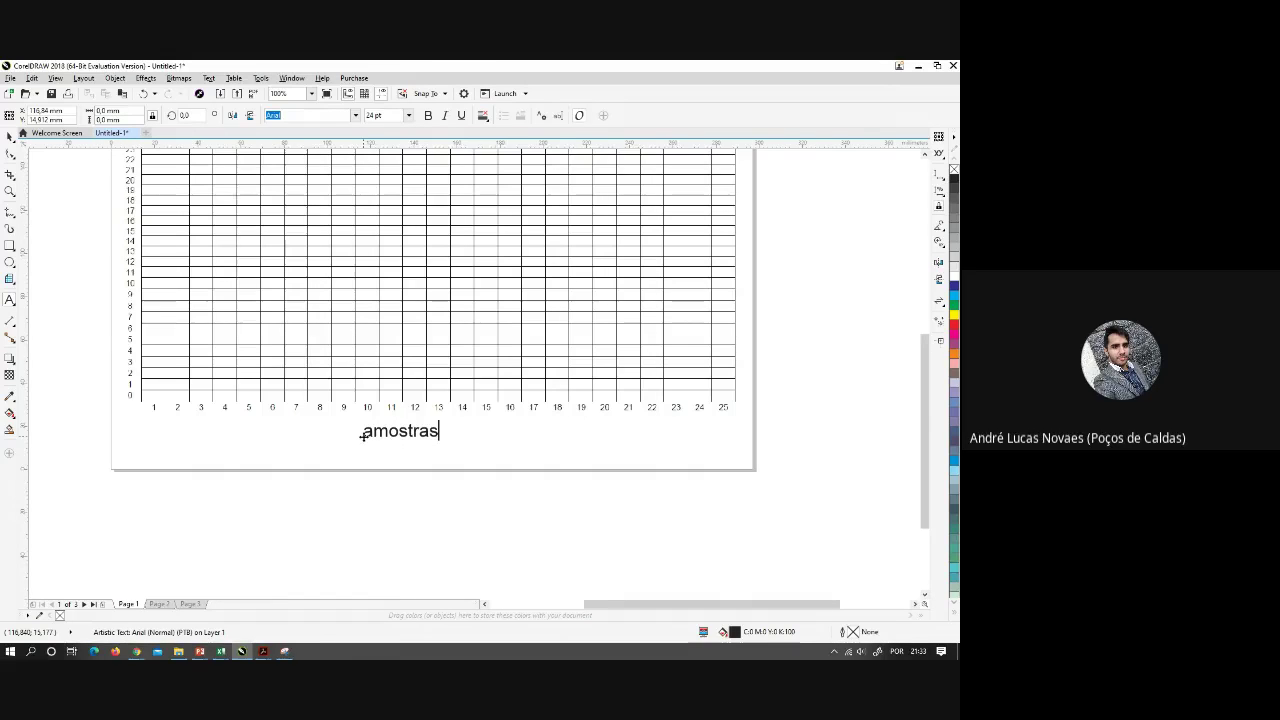
pyautogui.click(10, 150)
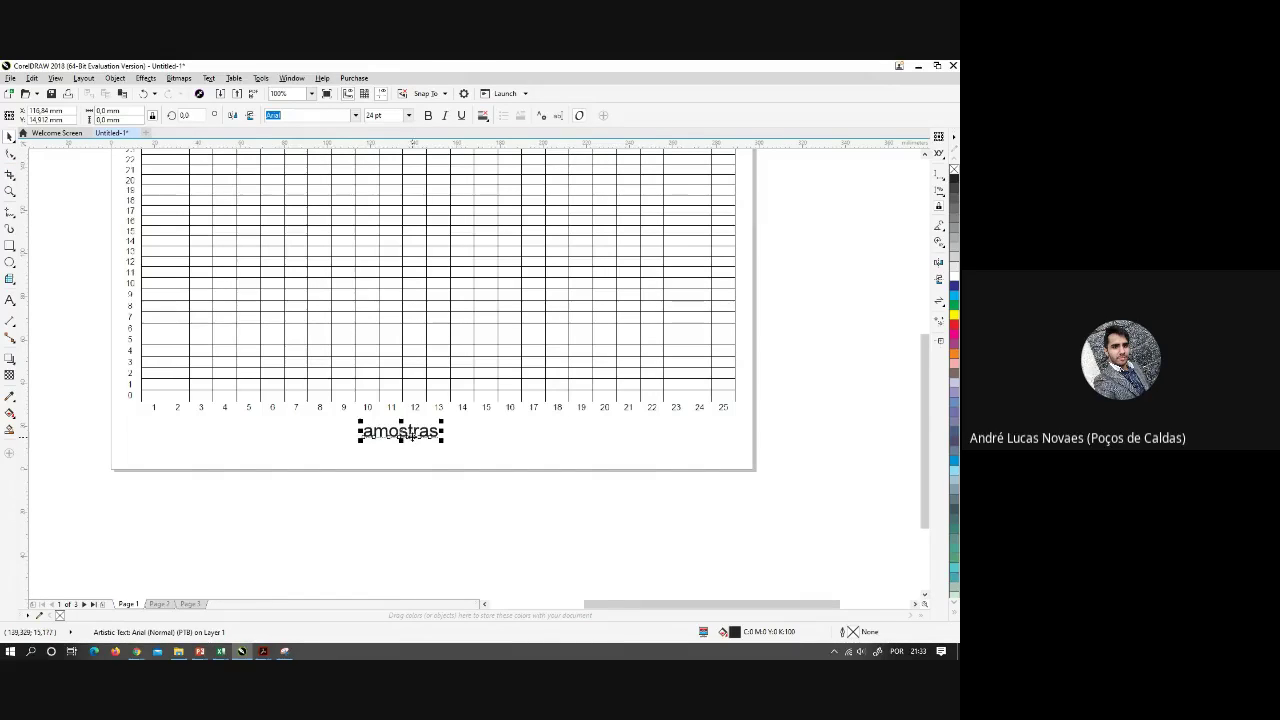
# Duplicate the "amostras" text near the page's lower-left area and change the copy's wording to "amplitude"
pyautogui.moveTo(414, 436); pyautogui.dragTo(255, 451)
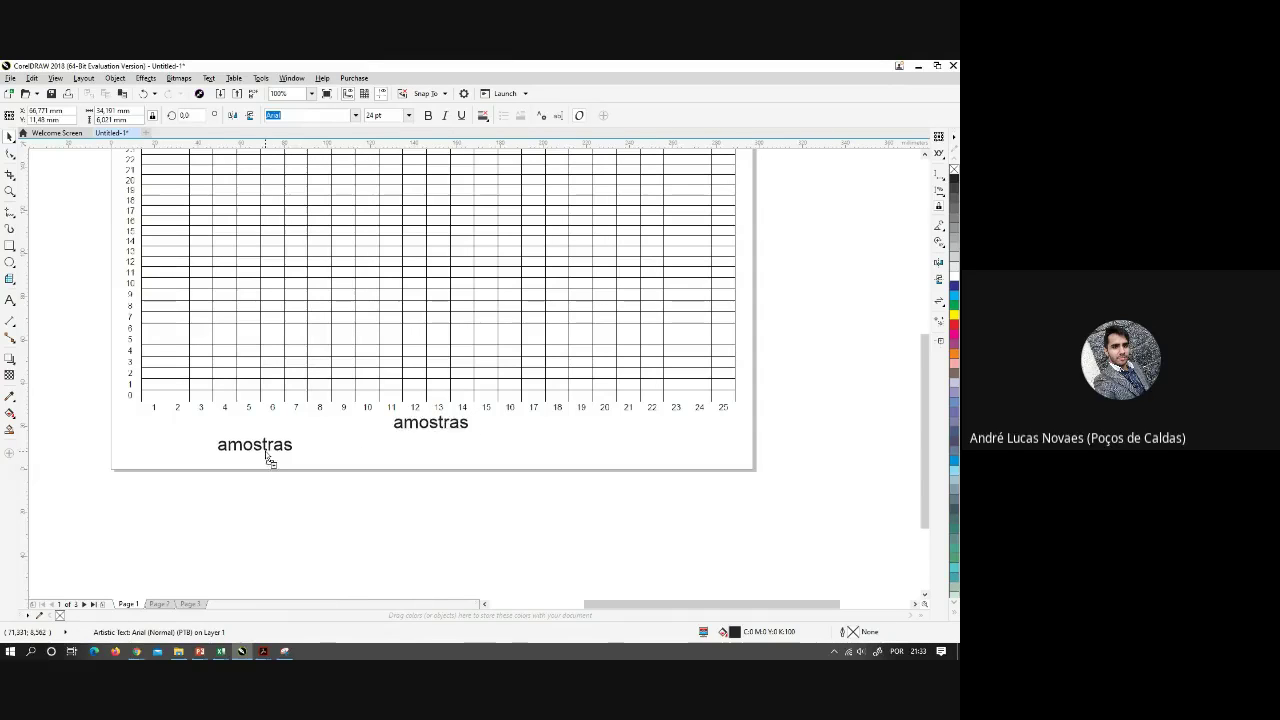
pyautogui.doubleClick(255, 451)
pyautogui.write('amplitude')
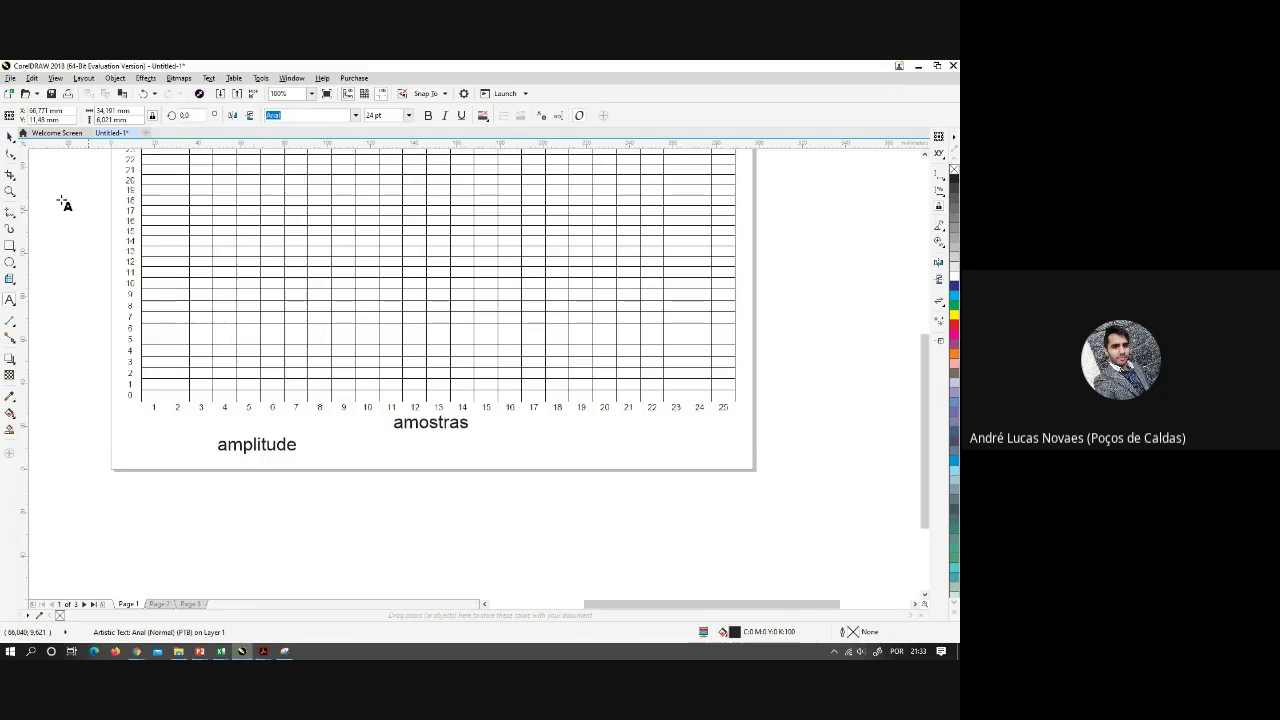
pyautogui.click(10, 136)
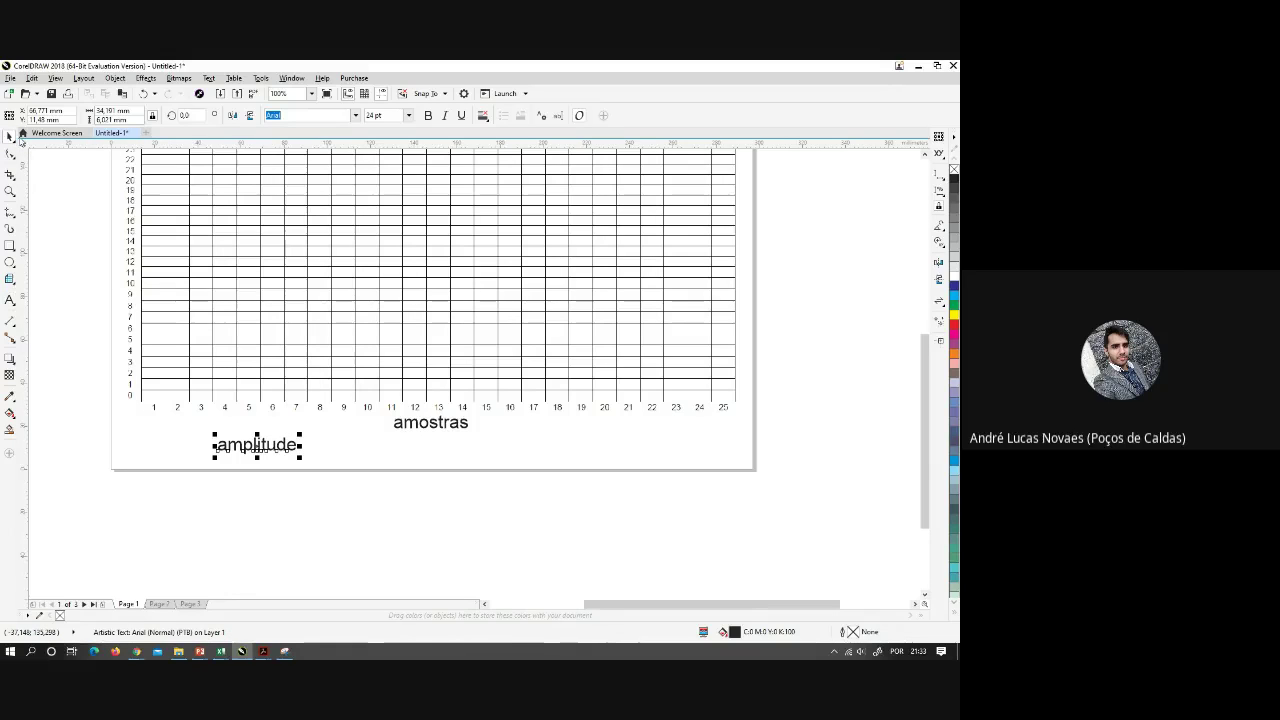
# Rotate the "amplitude" text by 90° and move it beside the vertical scale, at about X 1 mm, Y 96 mm
pyautogui.click(198, 116)
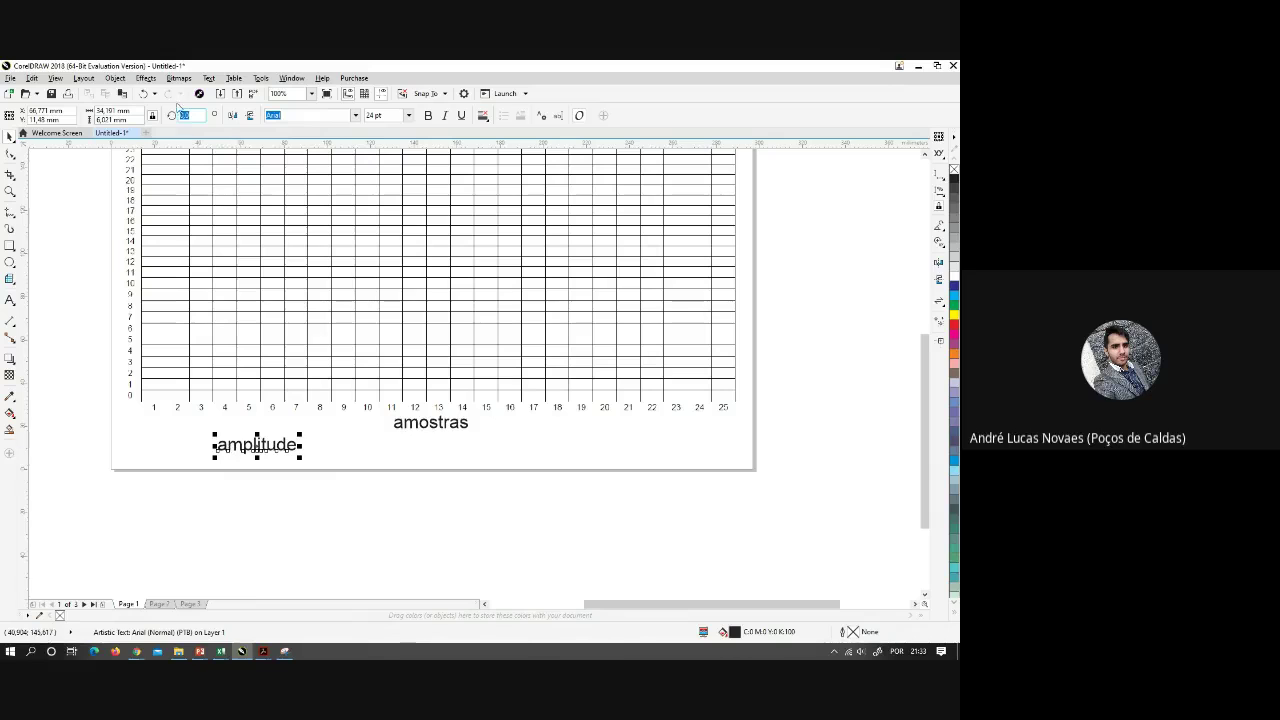
pyautogui.write('90')
pyautogui.press('Return')
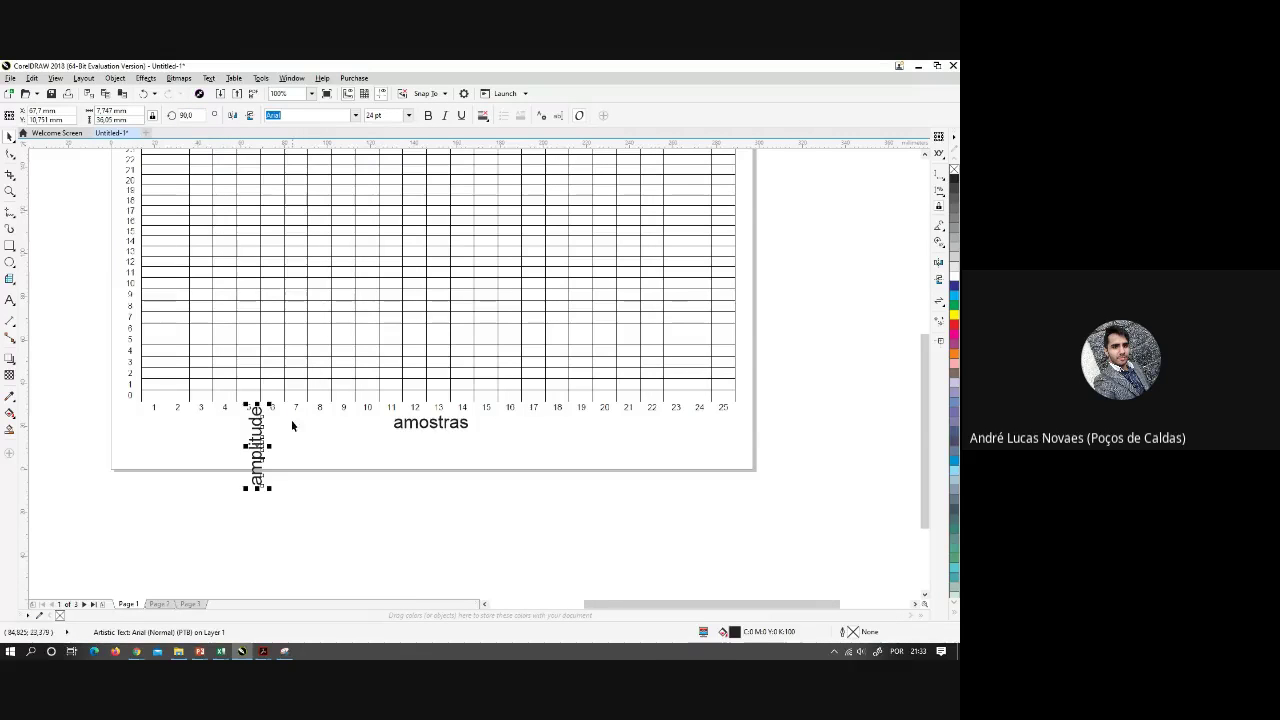
pyautogui.moveTo(257, 445); pyautogui.dragTo(113, 261)
pyautogui.scroll(3, 191, 237)
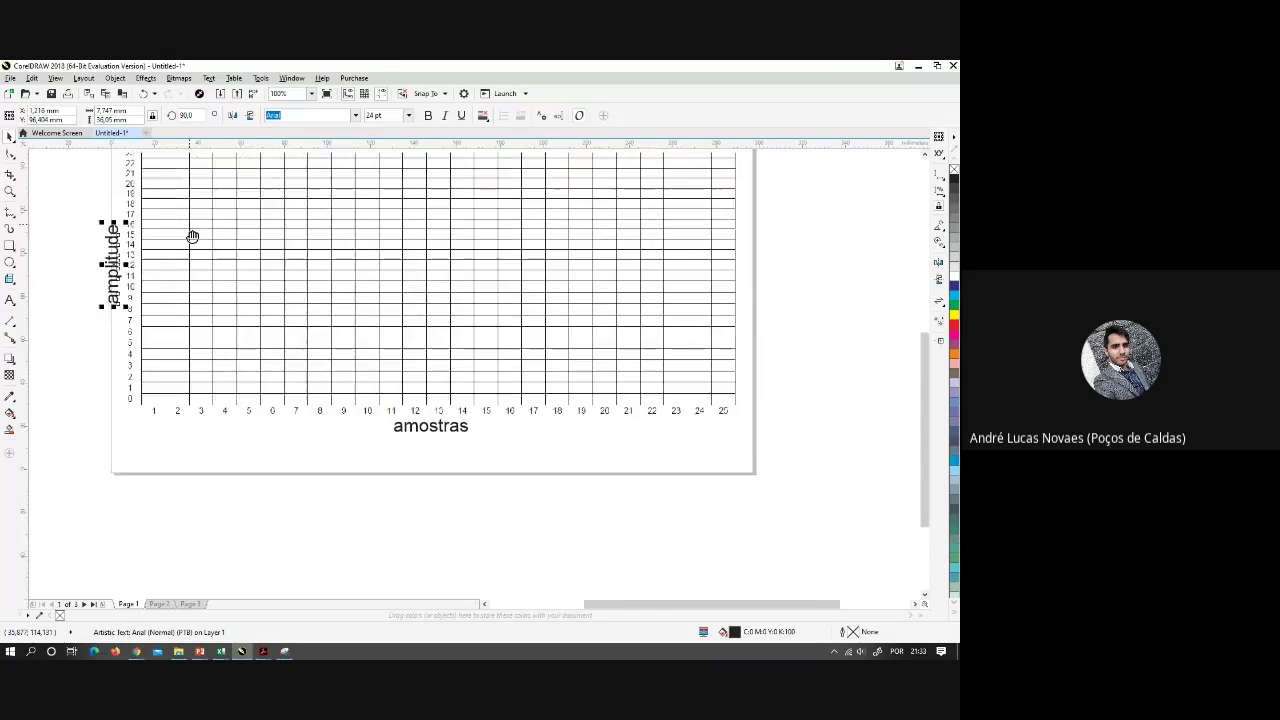
pyautogui.scroll(1, 321, 251)
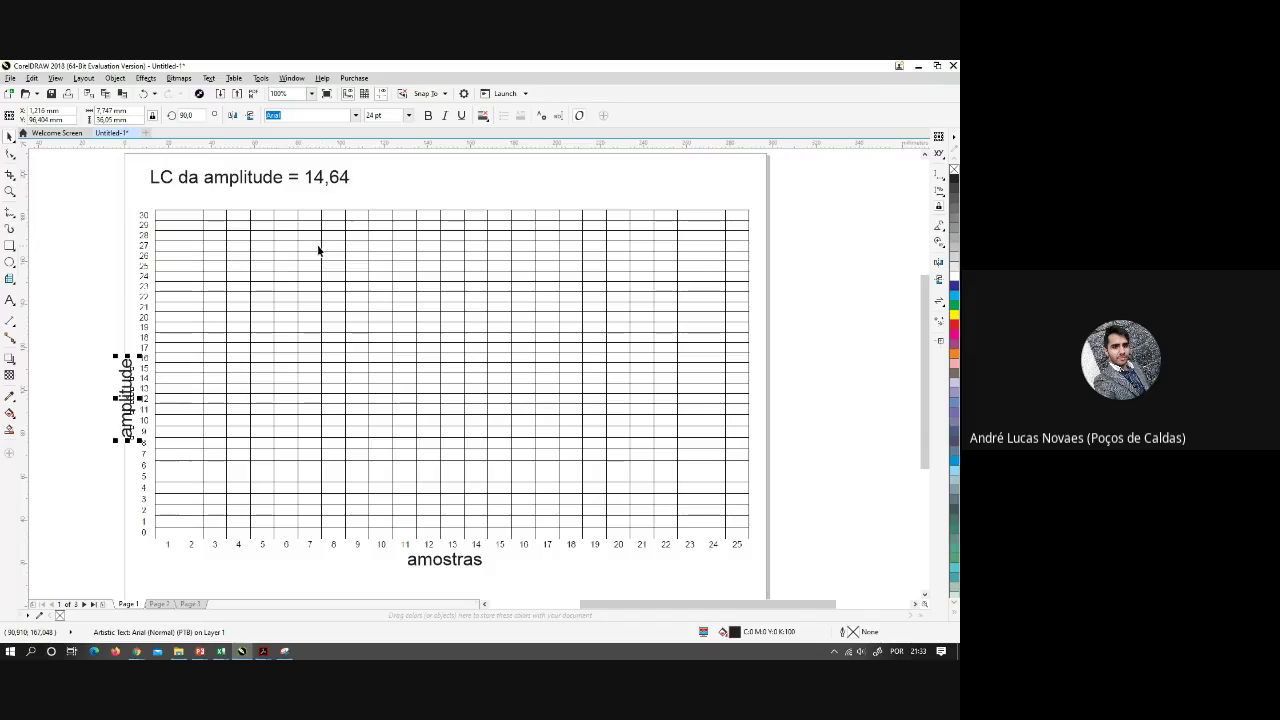
# Draw a straight horizontal line about 276 mm long across the whole grid, between scale values 14 and 15
pyautogui.scroll(1, 163, 382)
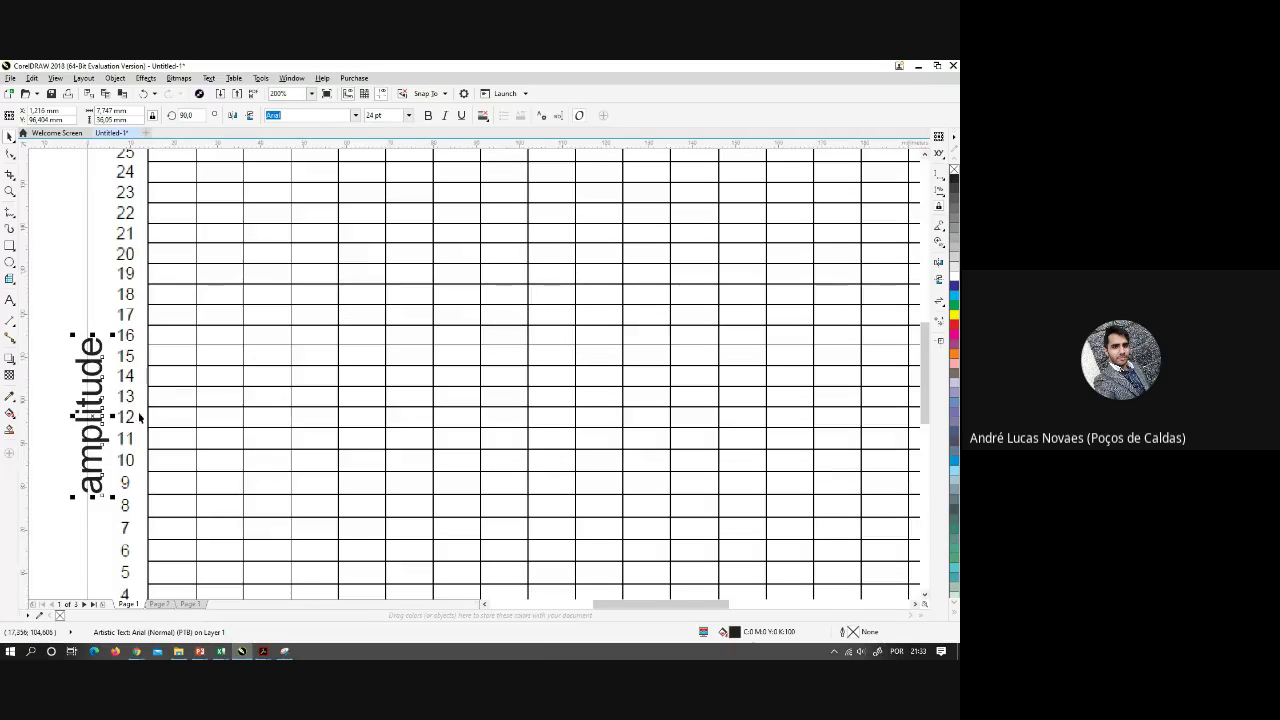
pyautogui.scroll(-1, 128, 518)
pyautogui.scroll(-2, 171, 509)
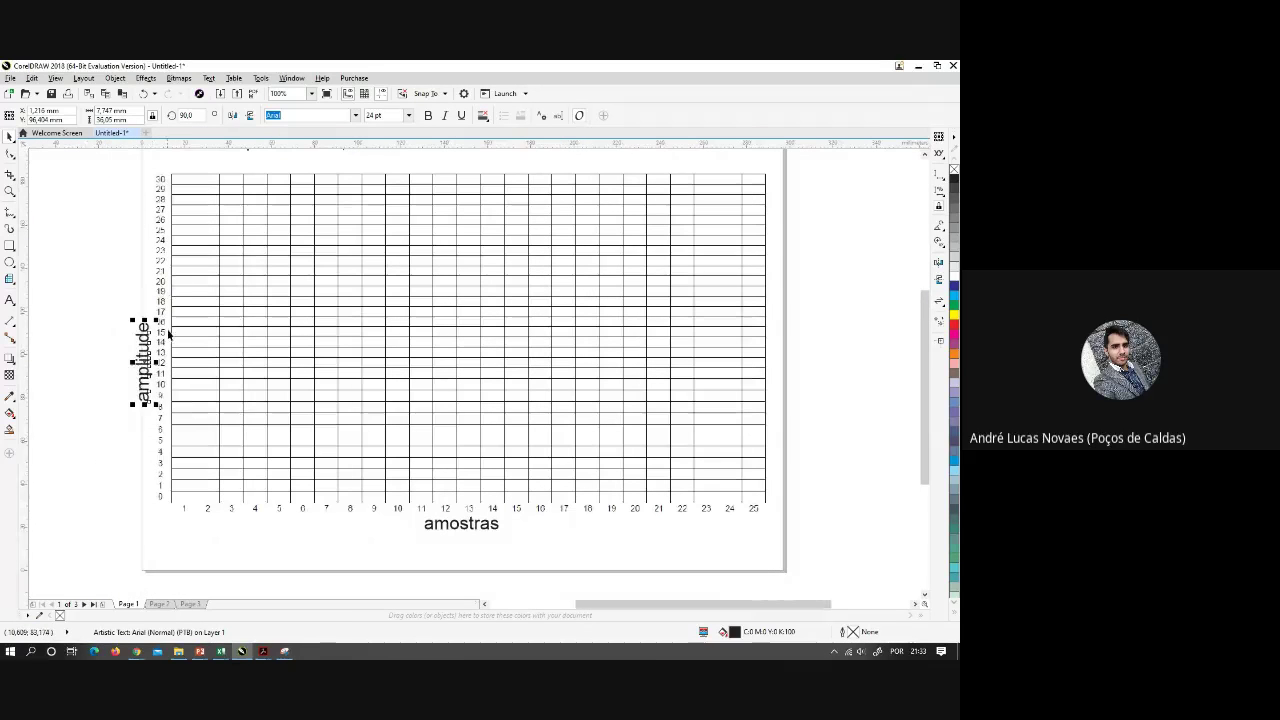
pyautogui.scroll(2, 169, 343)
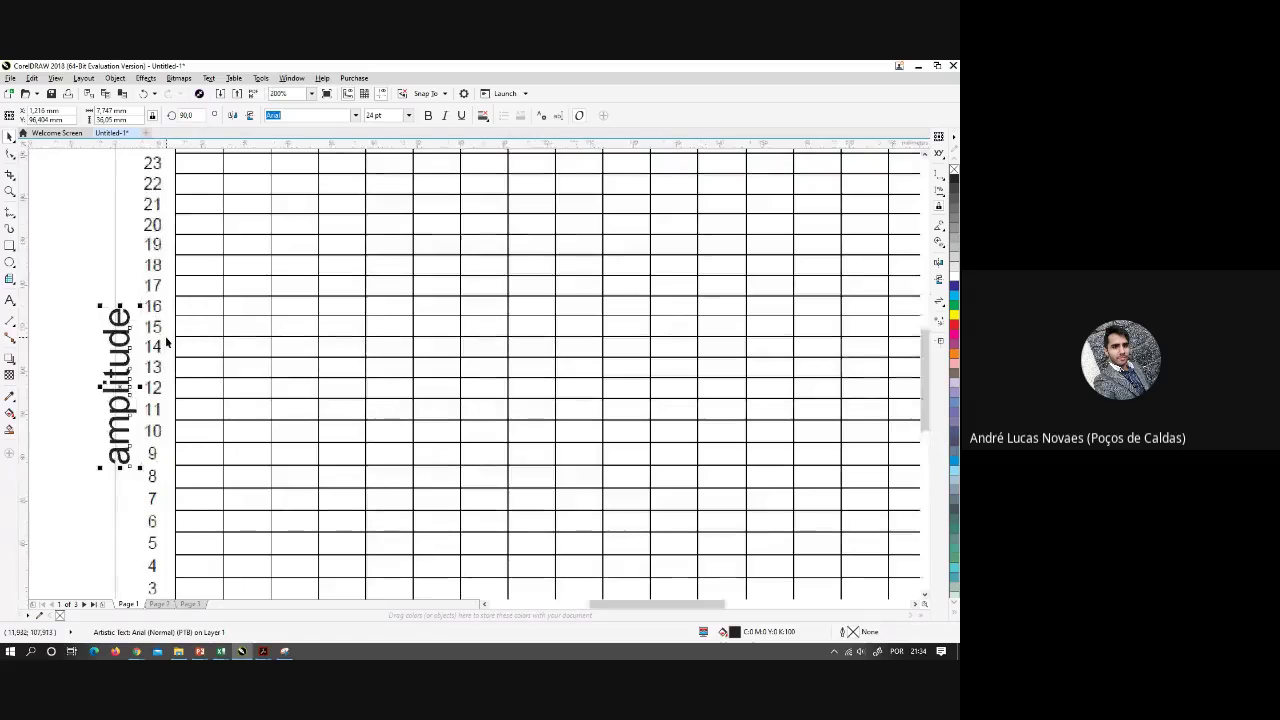
pyautogui.click(8, 213)
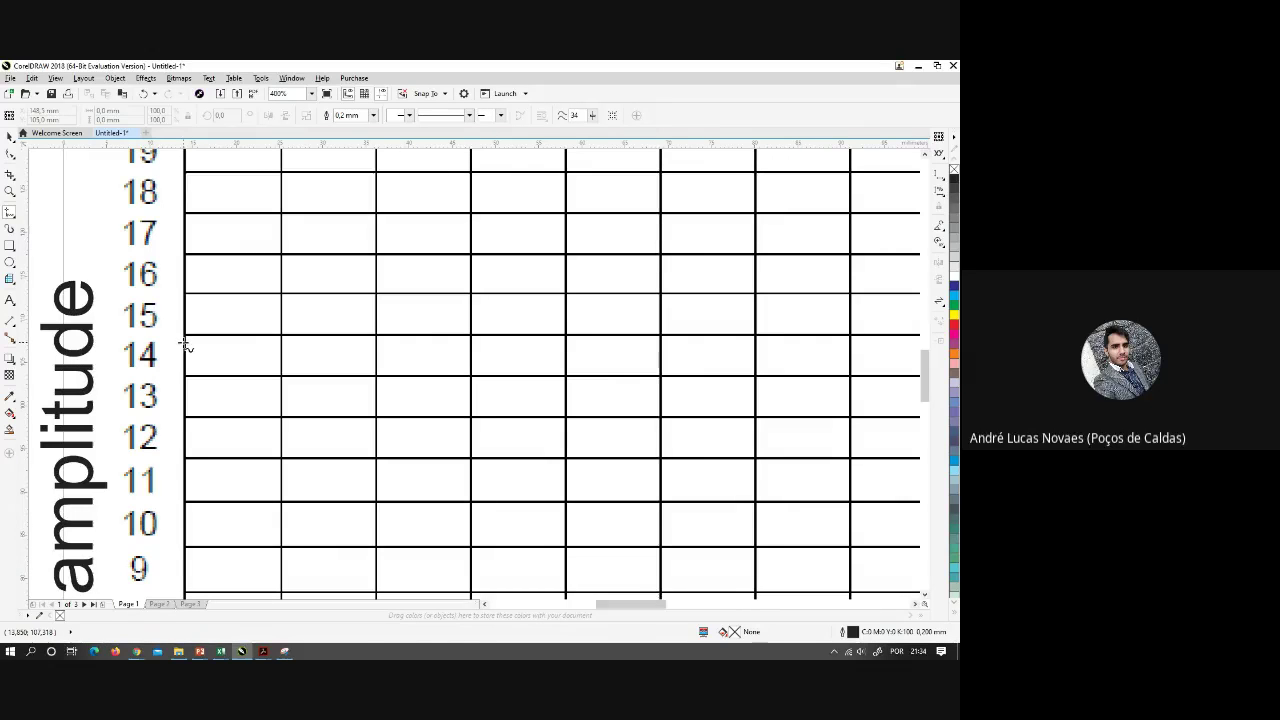
pyautogui.moveTo(185, 345); pyautogui.dragTo(386, 430)
pyautogui.scroll(-5, 506, 400)
pyautogui.scroll(4, 449, 414)
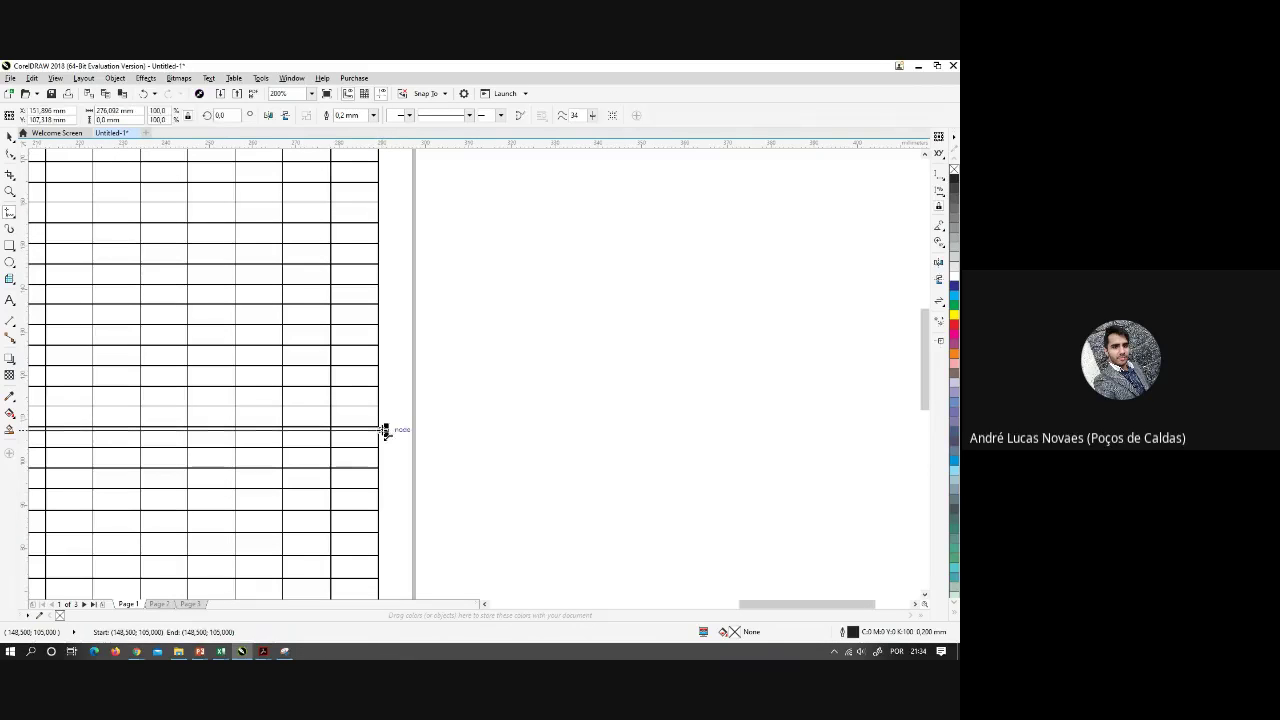
# Set the central limit line's outline width to 2,0 mm and colour the line green
pyautogui.click(373, 115)
pyautogui.click(350, 205)
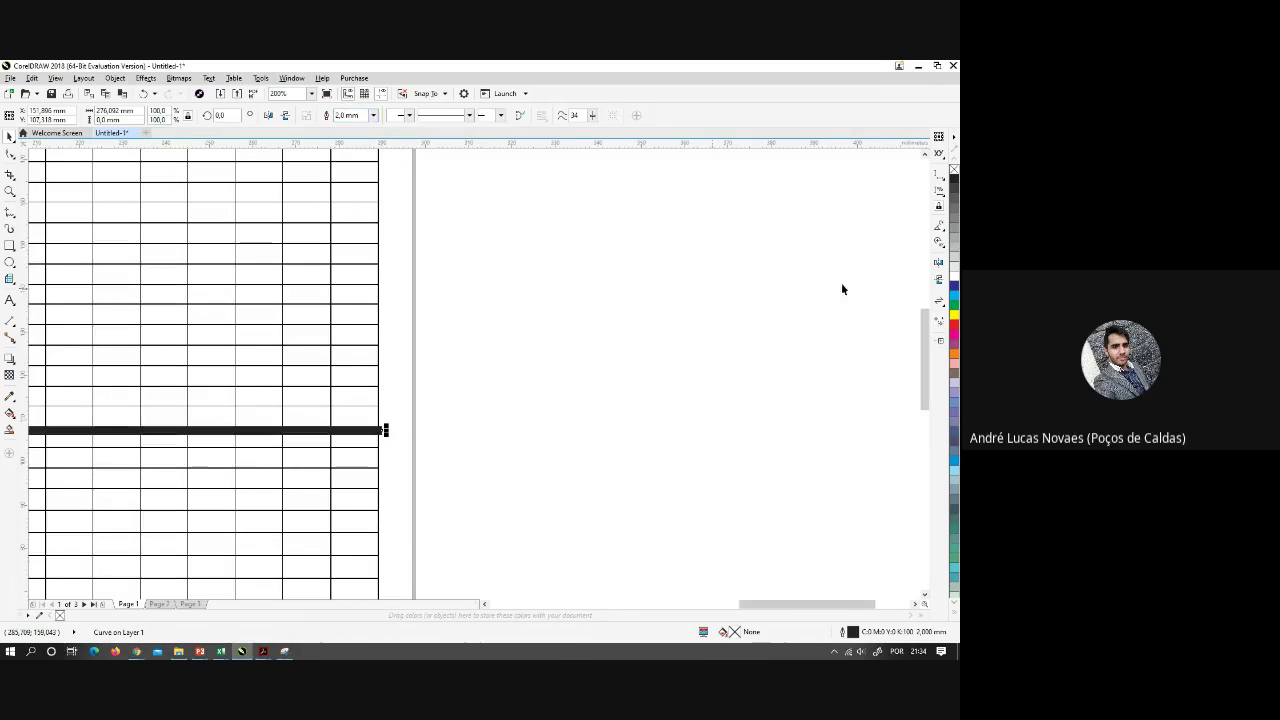
pyautogui.rightClick(954, 308)
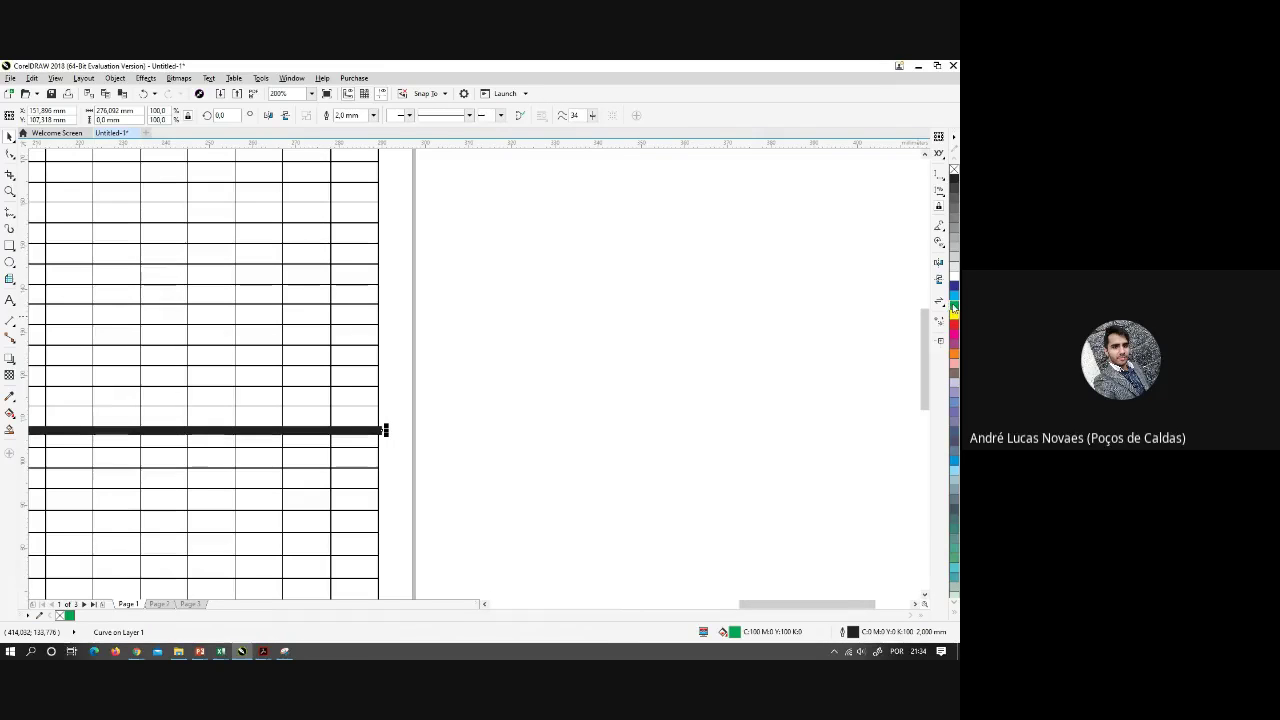
pyautogui.scroll(-2, 535, 451)
pyautogui.hscroll(-3, 500, 420)
pyautogui.scroll(-1, 613, 371)
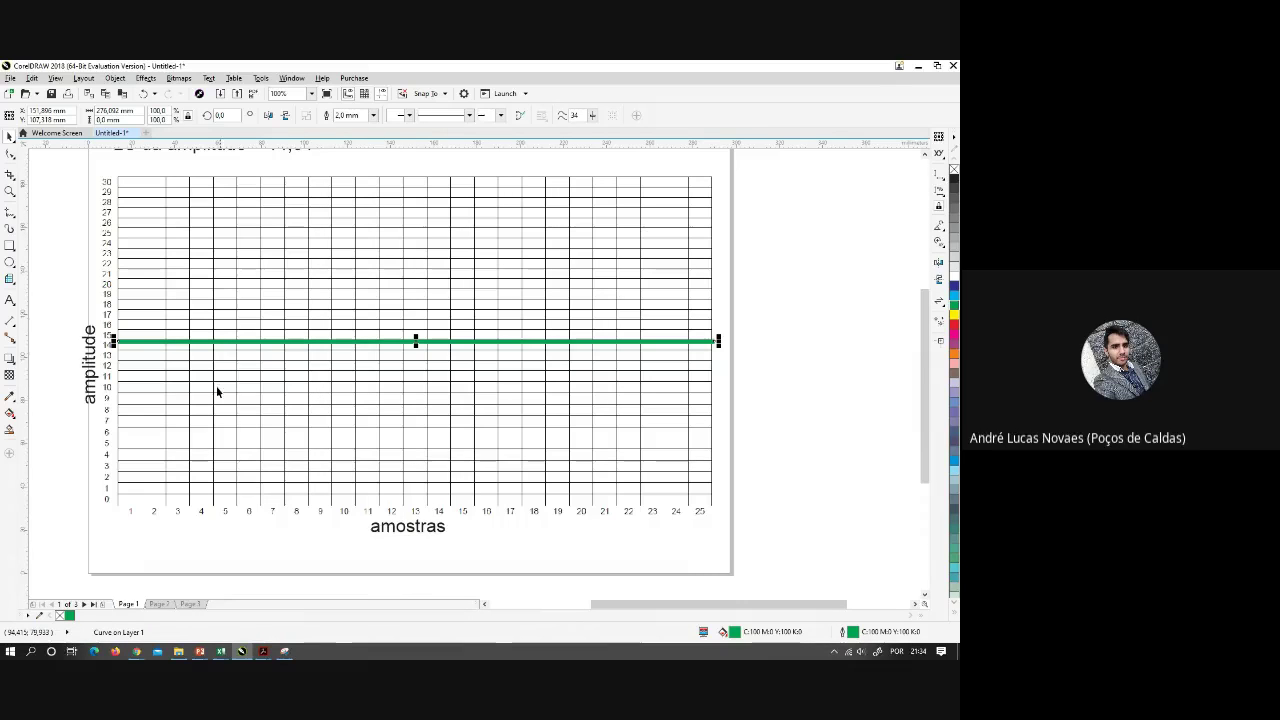
pyautogui.scroll(3, 234, 371)
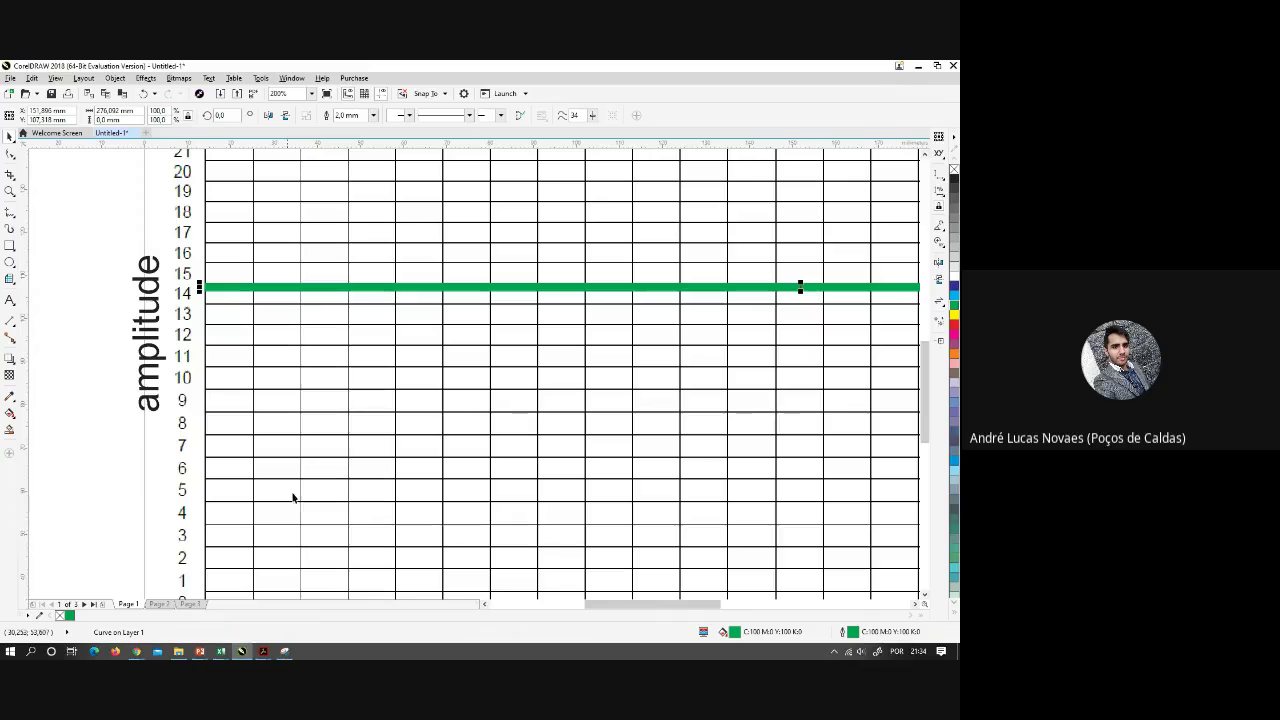
# Switch to the Excel workbook "Gráfico de controle - Dados" and bring the sample table with its Xbarra and R columns into view
pyautogui.moveTo(222, 651)
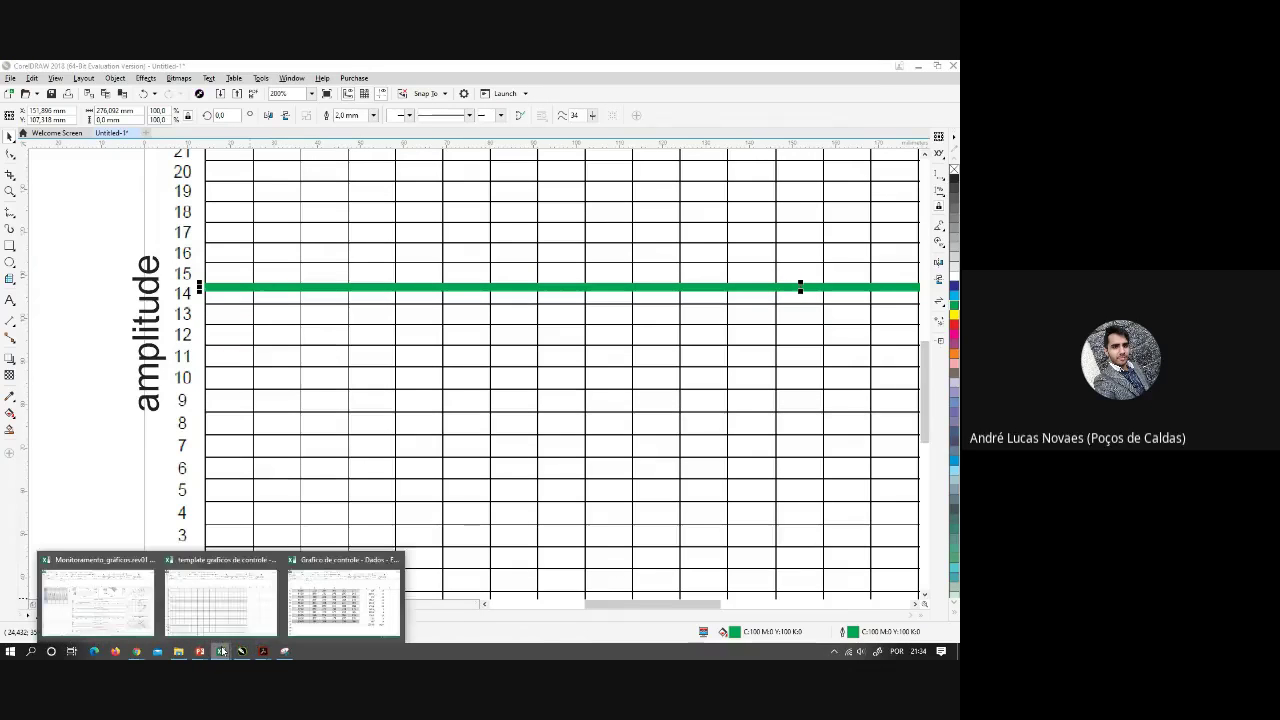
pyautogui.click(344, 598)
pyautogui.scroll(-2, 545, 425)
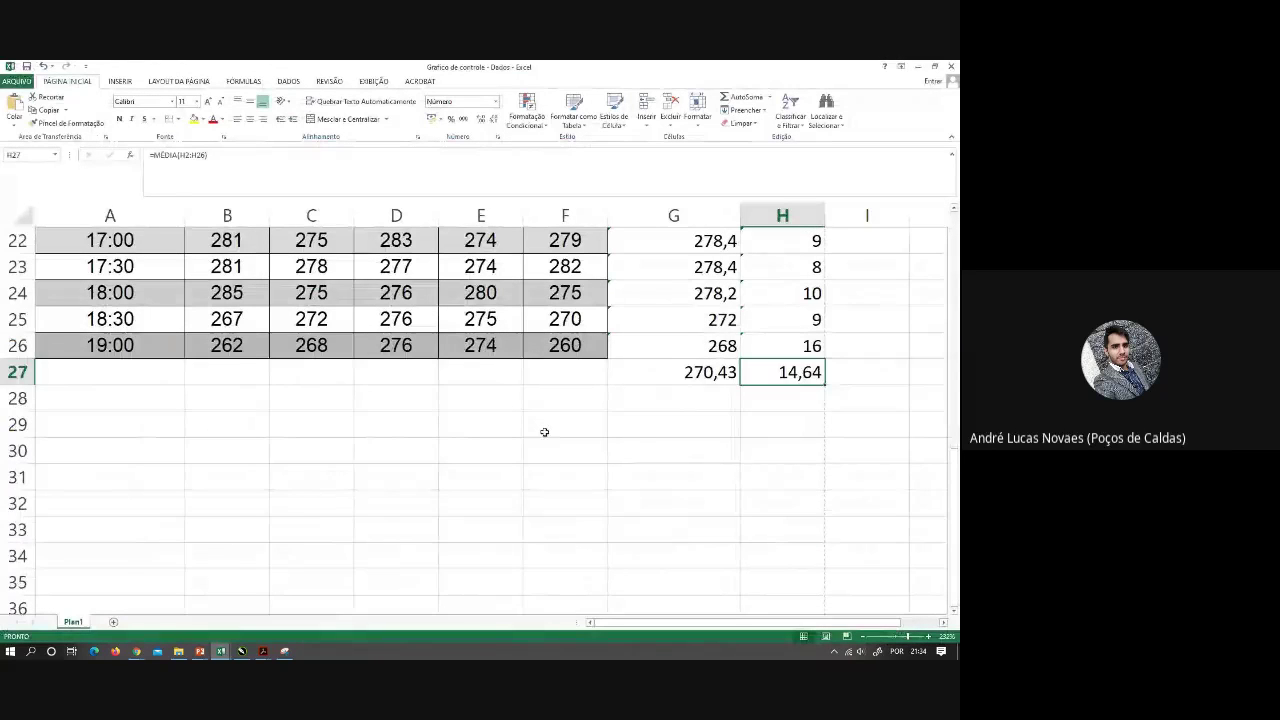
pyautogui.scroll(6, 543, 434)
pyautogui.scroll(-3, 549, 425)
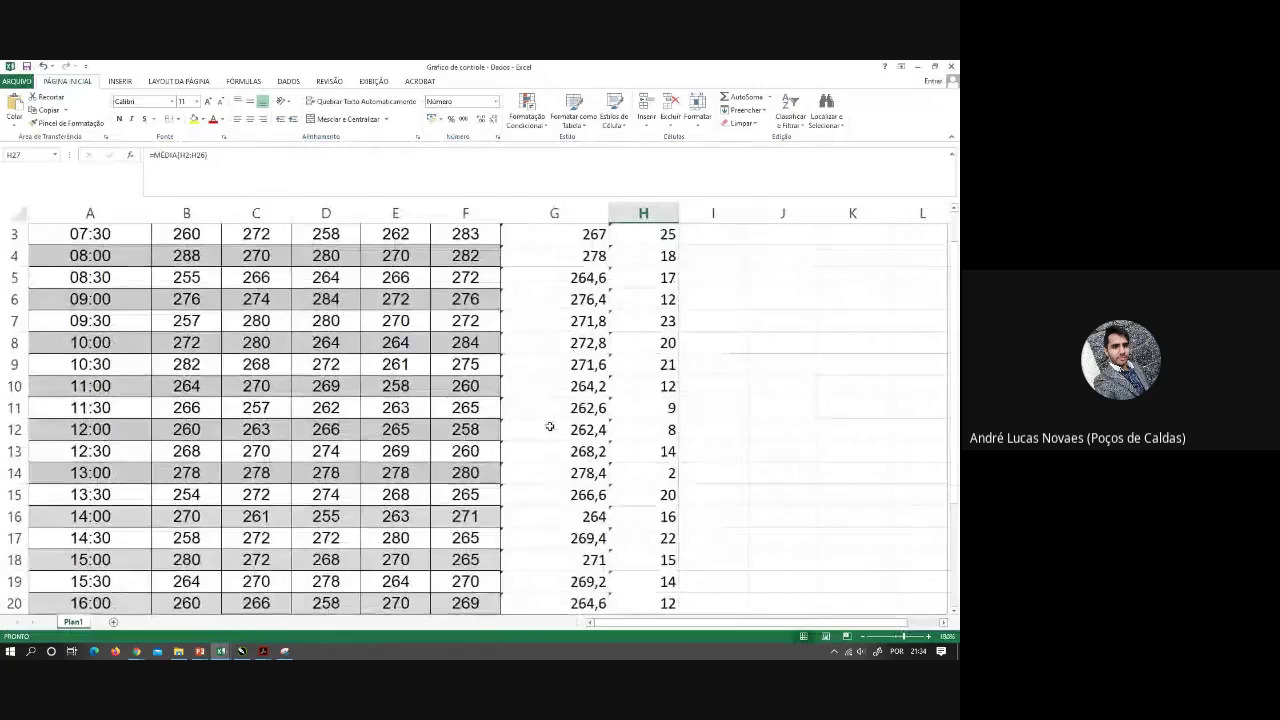
pyautogui.scroll(1, 650, 454)
pyautogui.scroll(-2, 650, 454)
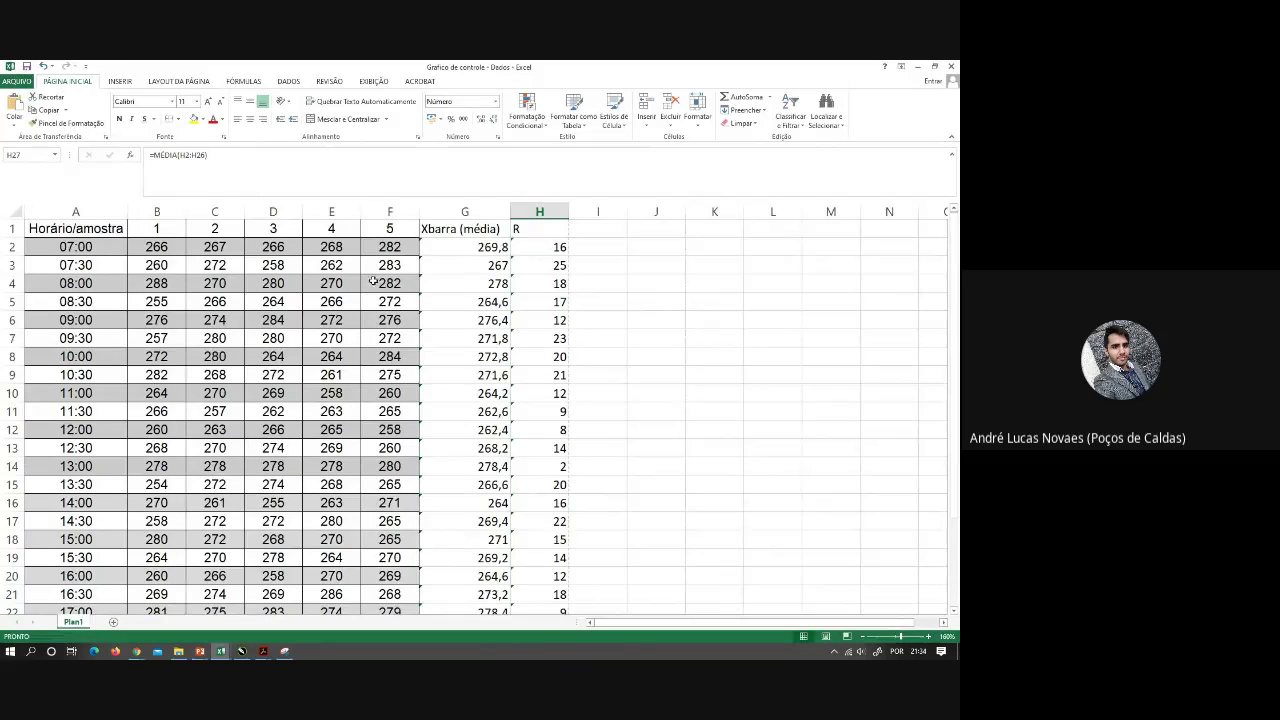
# Hide columns B to F so only the sample times, Xbarra means and R ranges remain in the table
pyautogui.click(172, 224)
pyautogui.hotkey('ctrl', 'shift', 'Down')
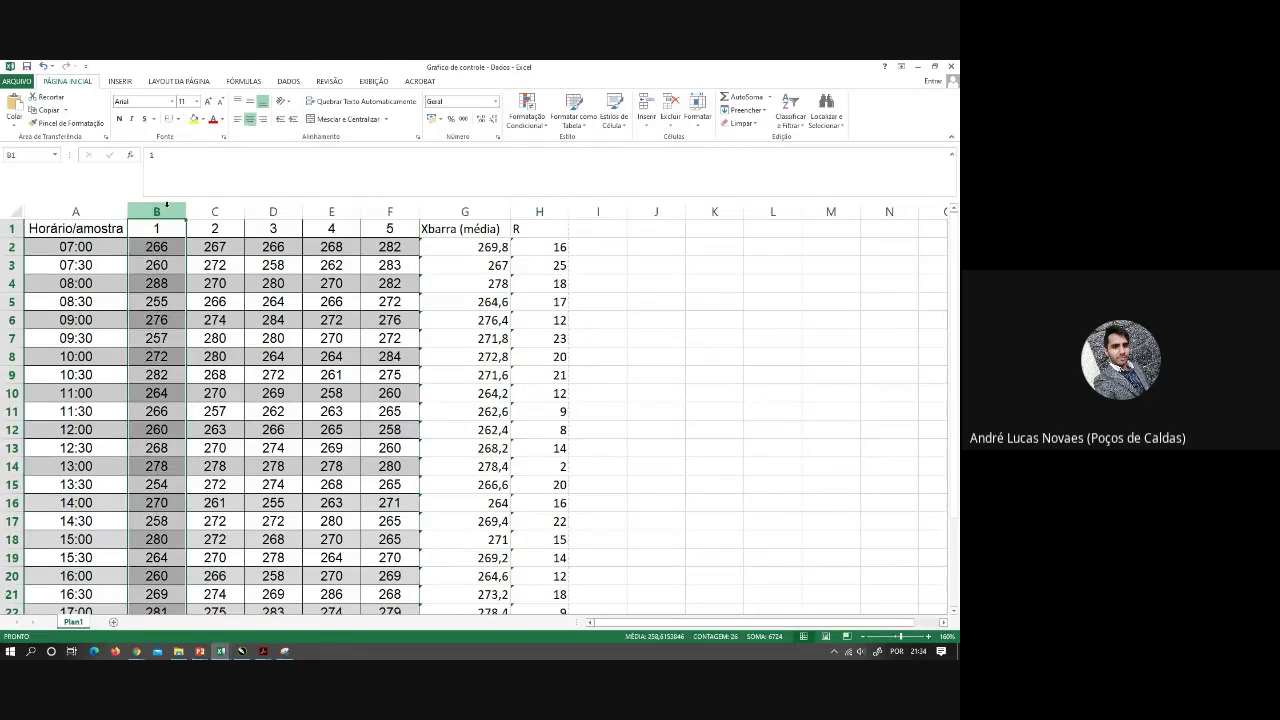
pyautogui.keyDown('shift'); pyautogui.click(397, 206); pyautogui.keyUp('shift')
pyautogui.rightClick(396, 212)
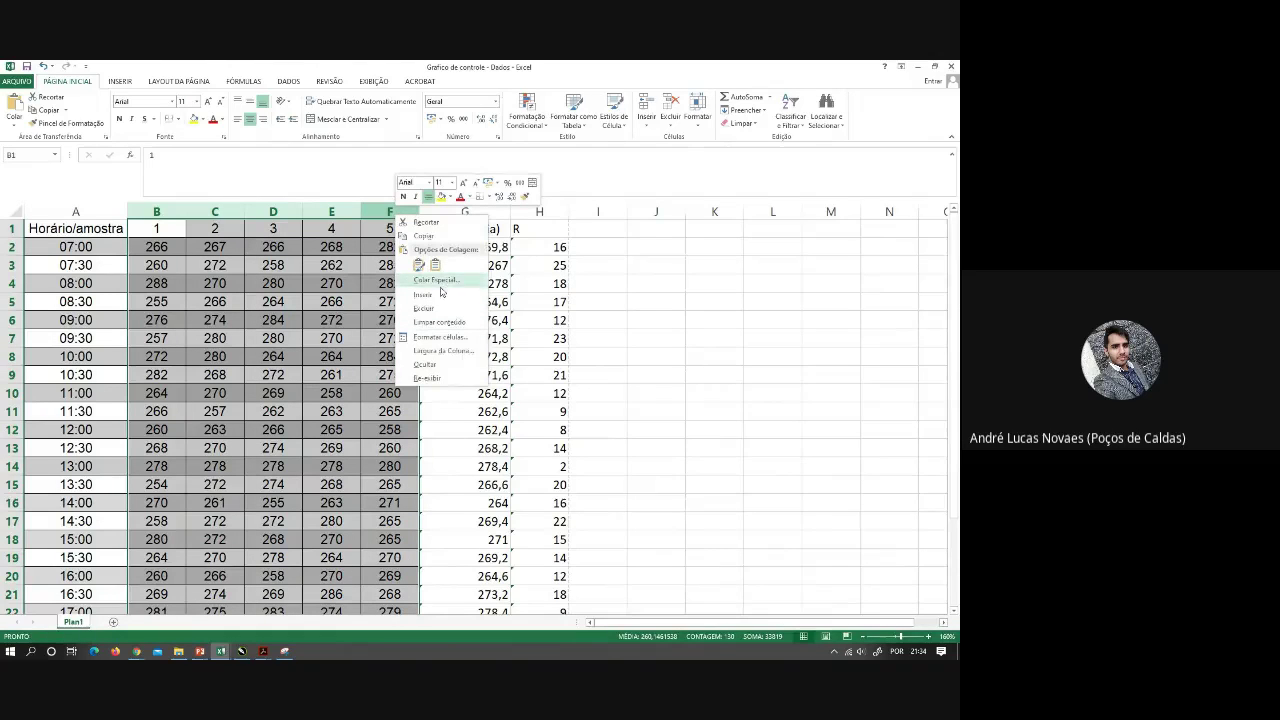
pyautogui.click(444, 365)
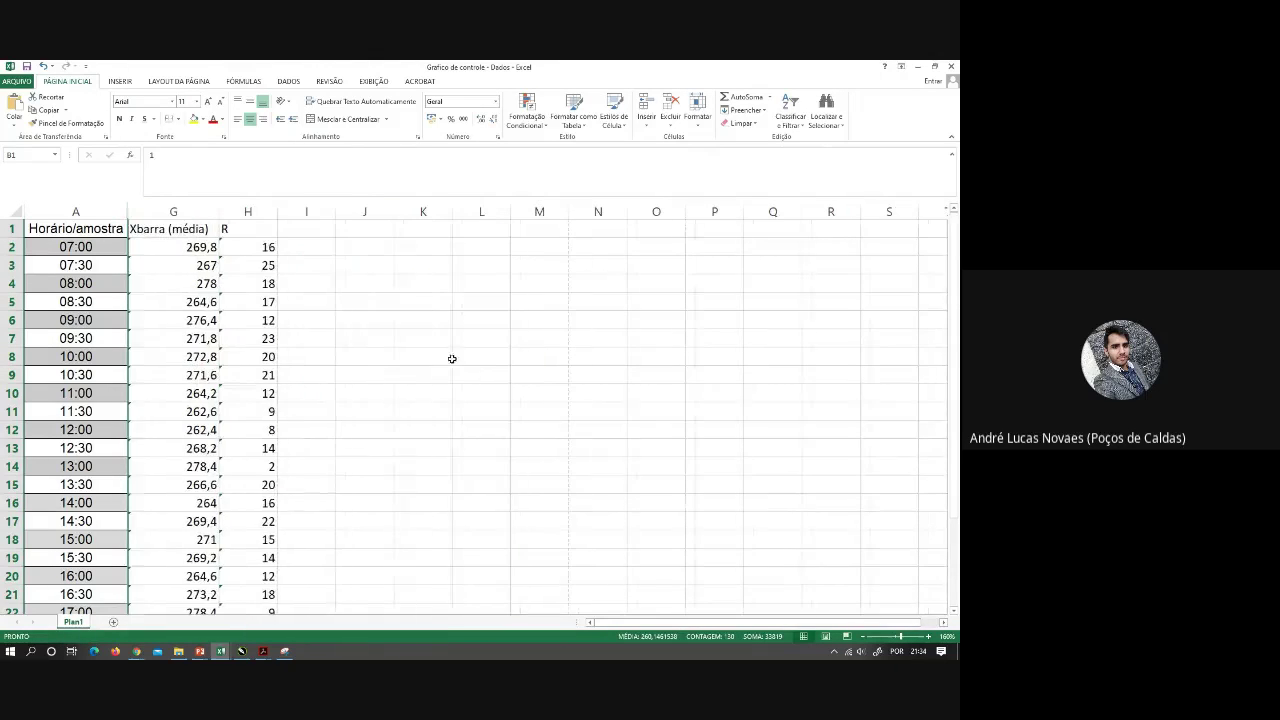
pyautogui.click(584, 321)
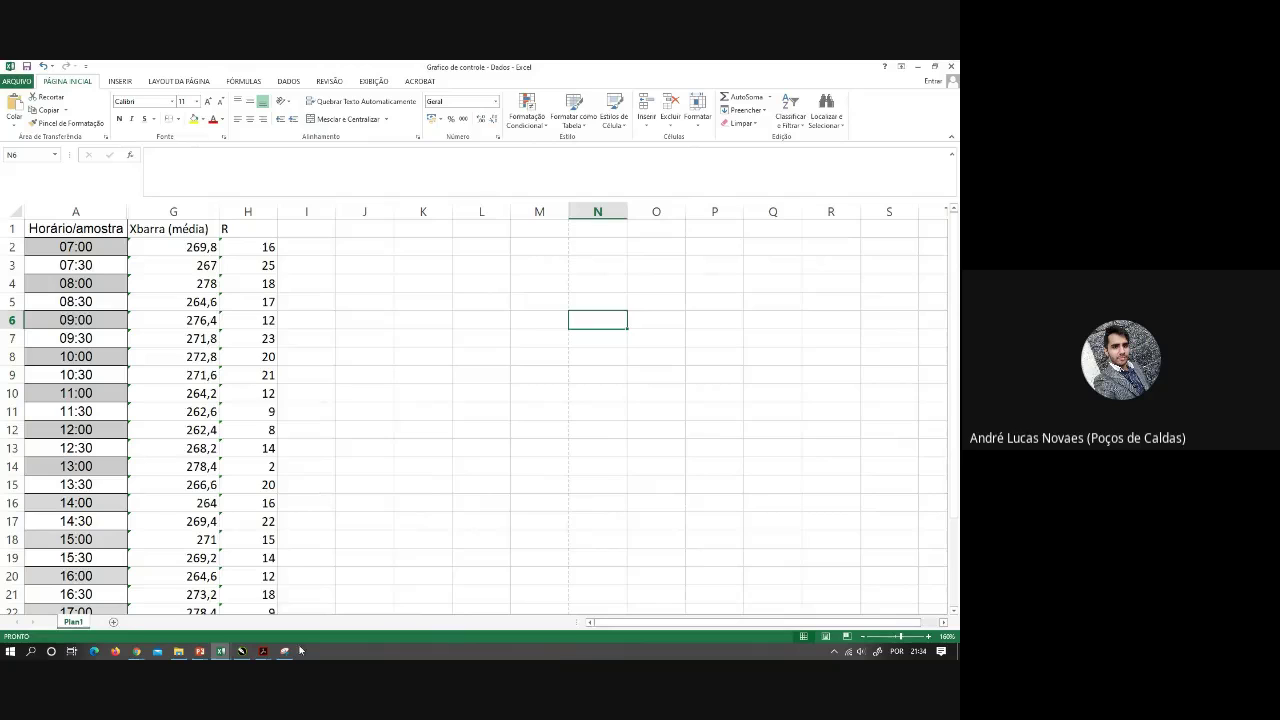
pyautogui.click(286, 651)
pyautogui.click(87, 101)
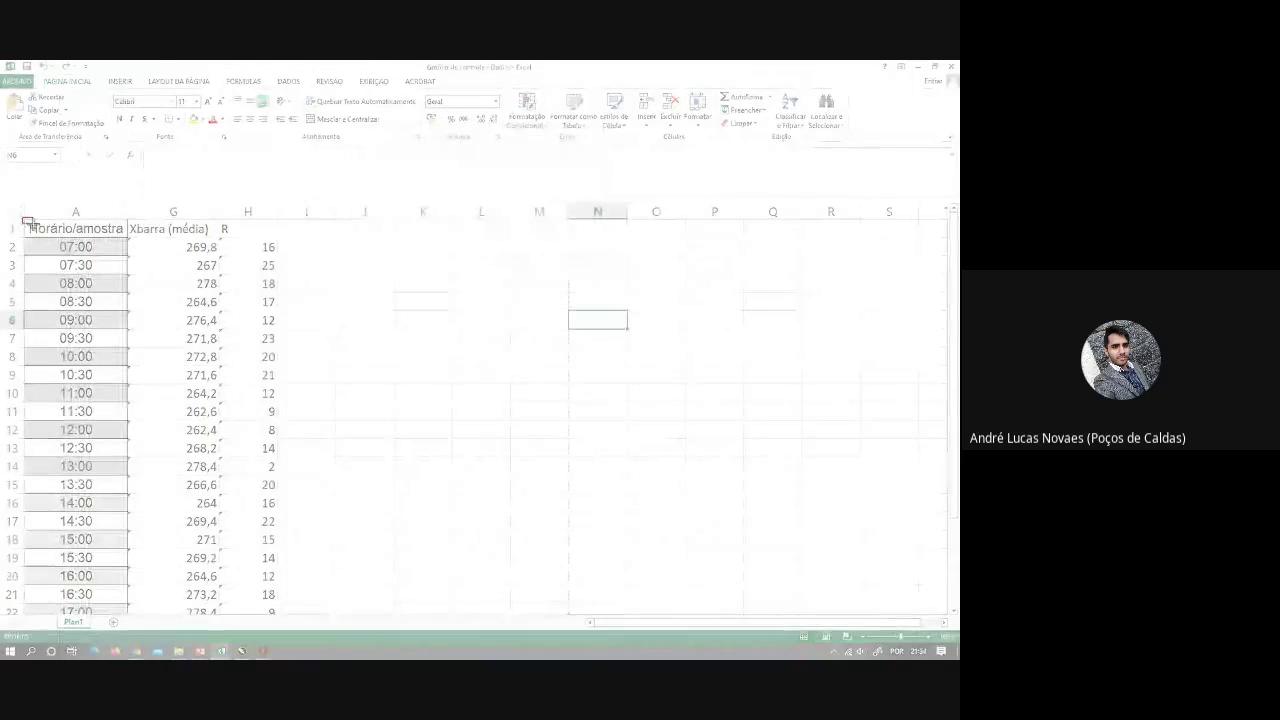
pyautogui.moveTo(23, 218); pyautogui.dragTo(33, 224)
pyautogui.press('Escape')
# Hide the Xbarra (média) column so only the sample times and R ranges remain in the table
pyautogui.click(179, 211)
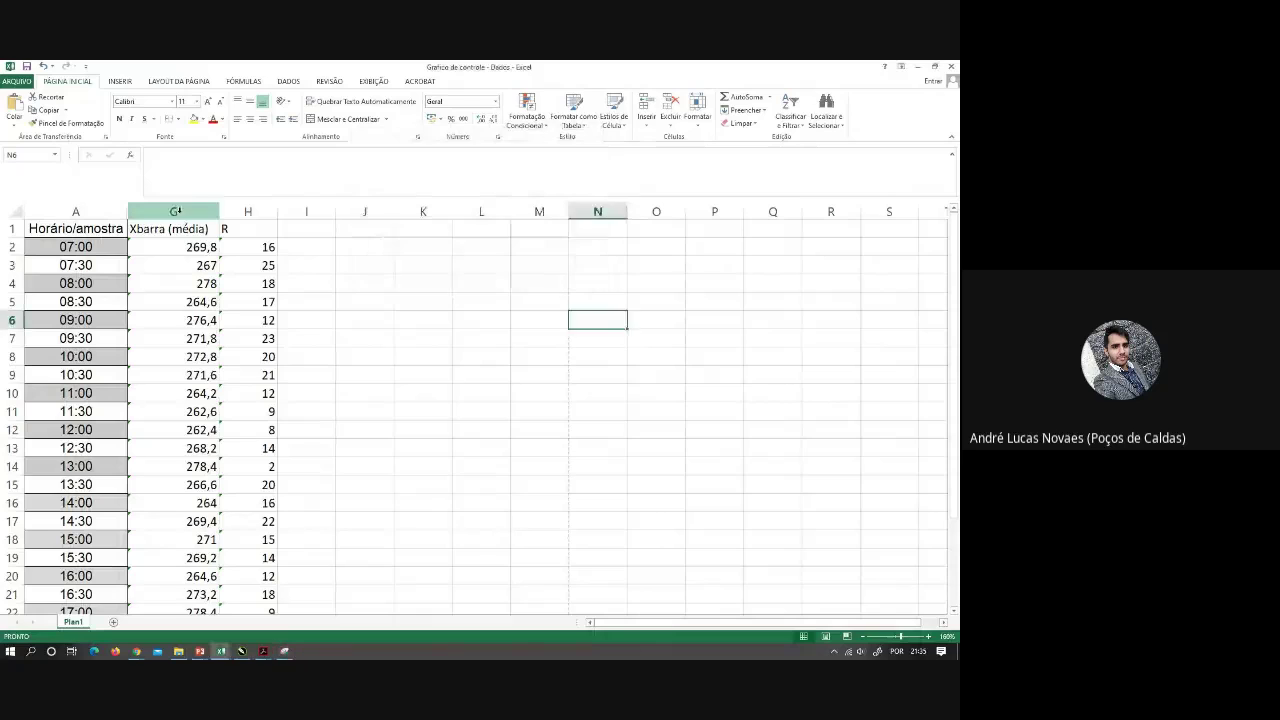
pyautogui.rightClick(176, 211)
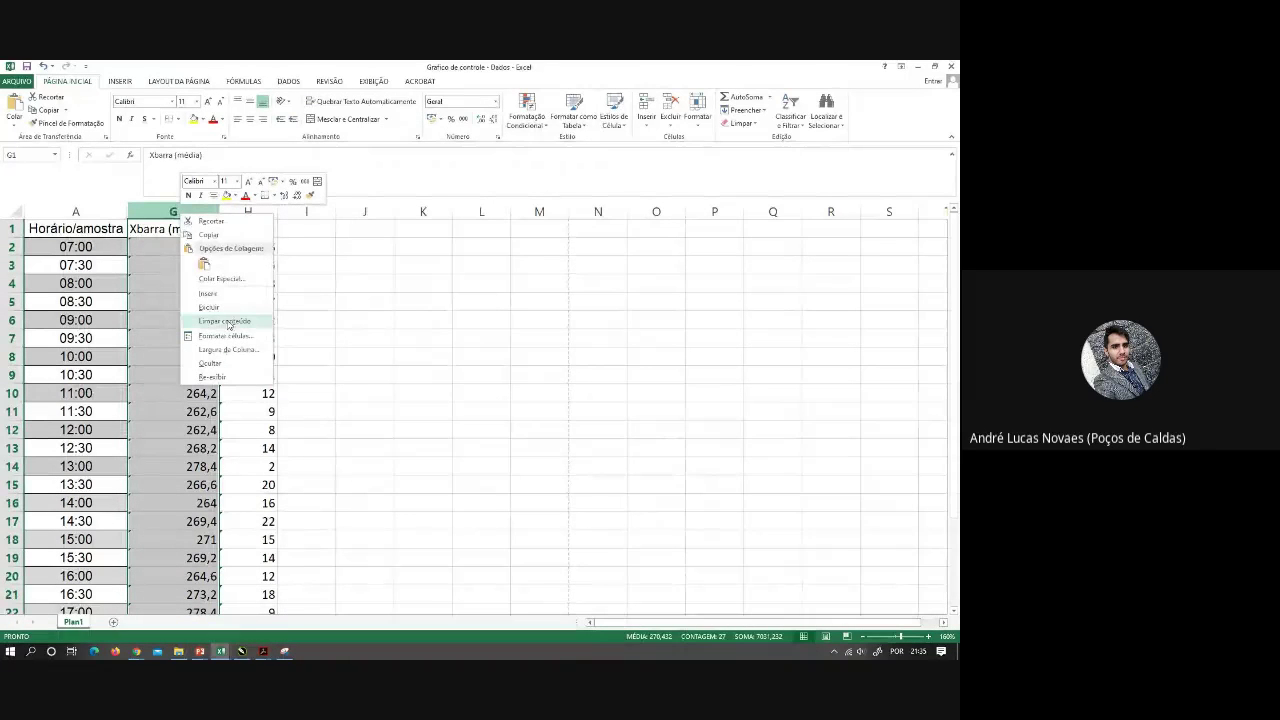
pyautogui.click(212, 363)
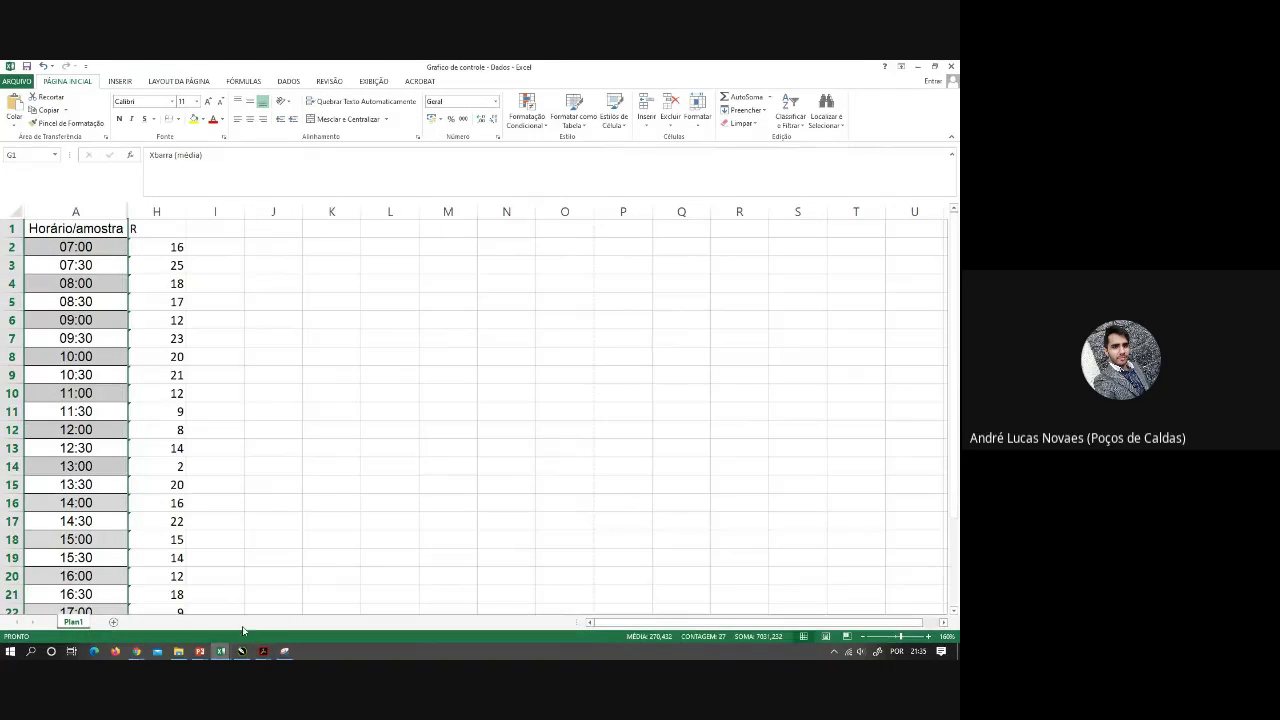
# Capture the Horário/amostra and R table from its header through the 08:00 row with the Snipping Tool and copy the image
pyautogui.click(284, 651)
pyautogui.click(379, 158)
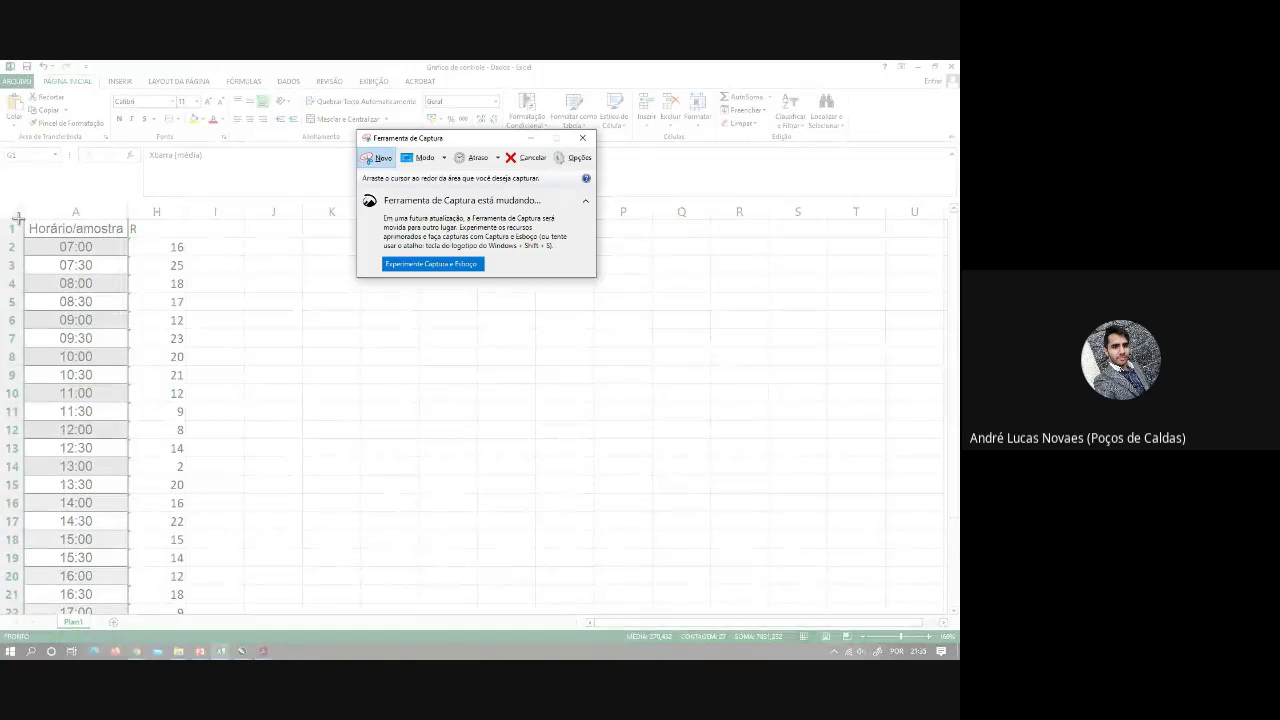
pyautogui.moveTo(24, 218); pyautogui.dragTo(189, 294)
pyautogui.click(48, 134)
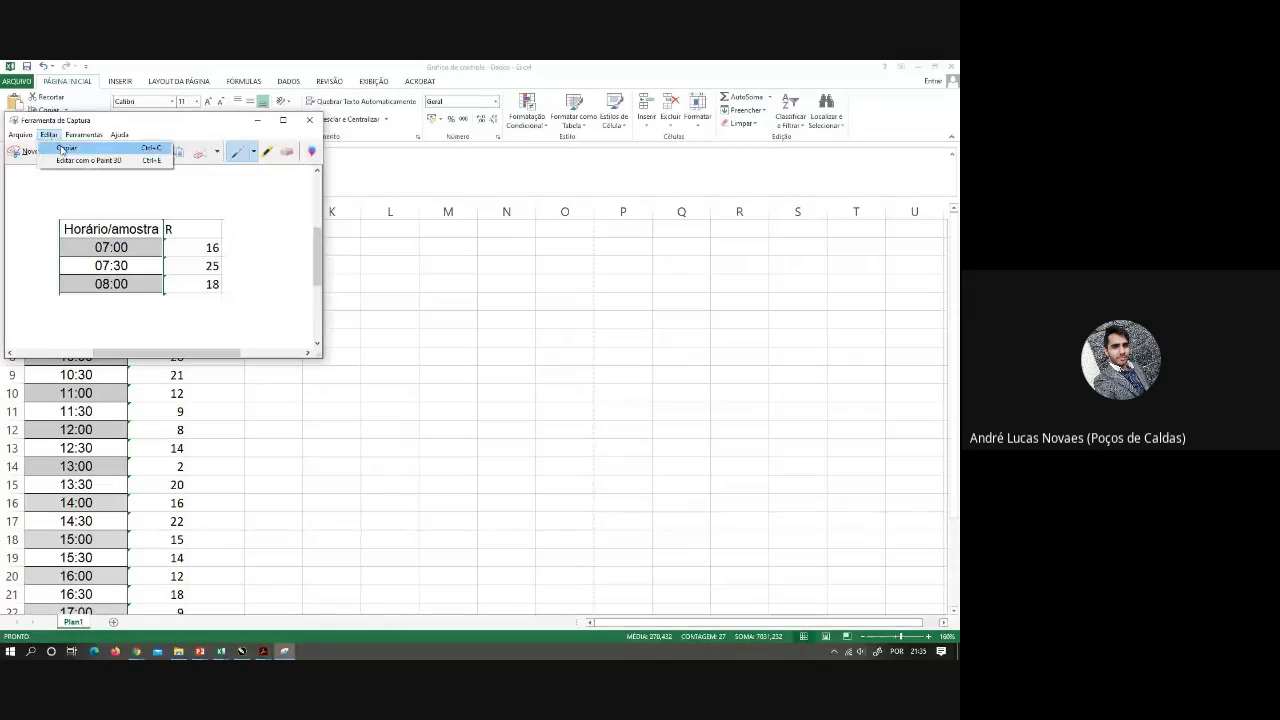
pyautogui.click(63, 148)
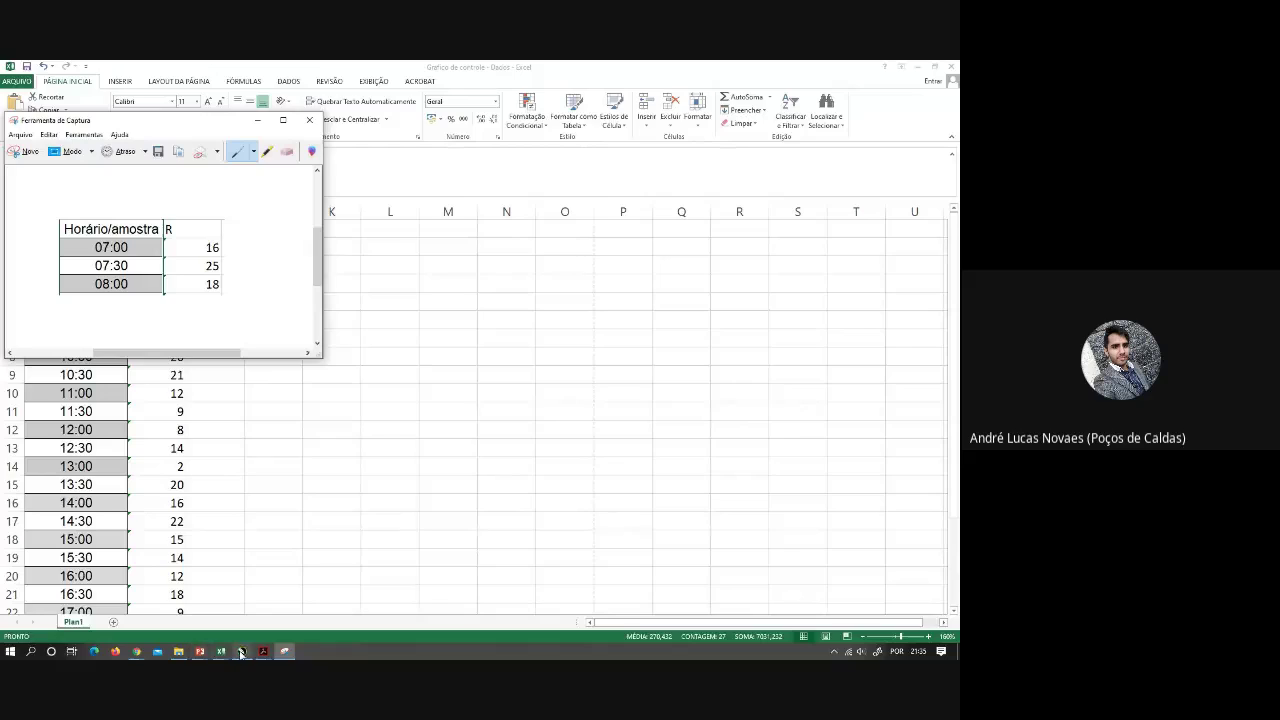
# Switch to CorelDRAW, paste the captured table and place it outside the page, beside the lower part of the amplitude chart
pyautogui.click(241, 651)
pyautogui.hotkey('ctrl', 'v')
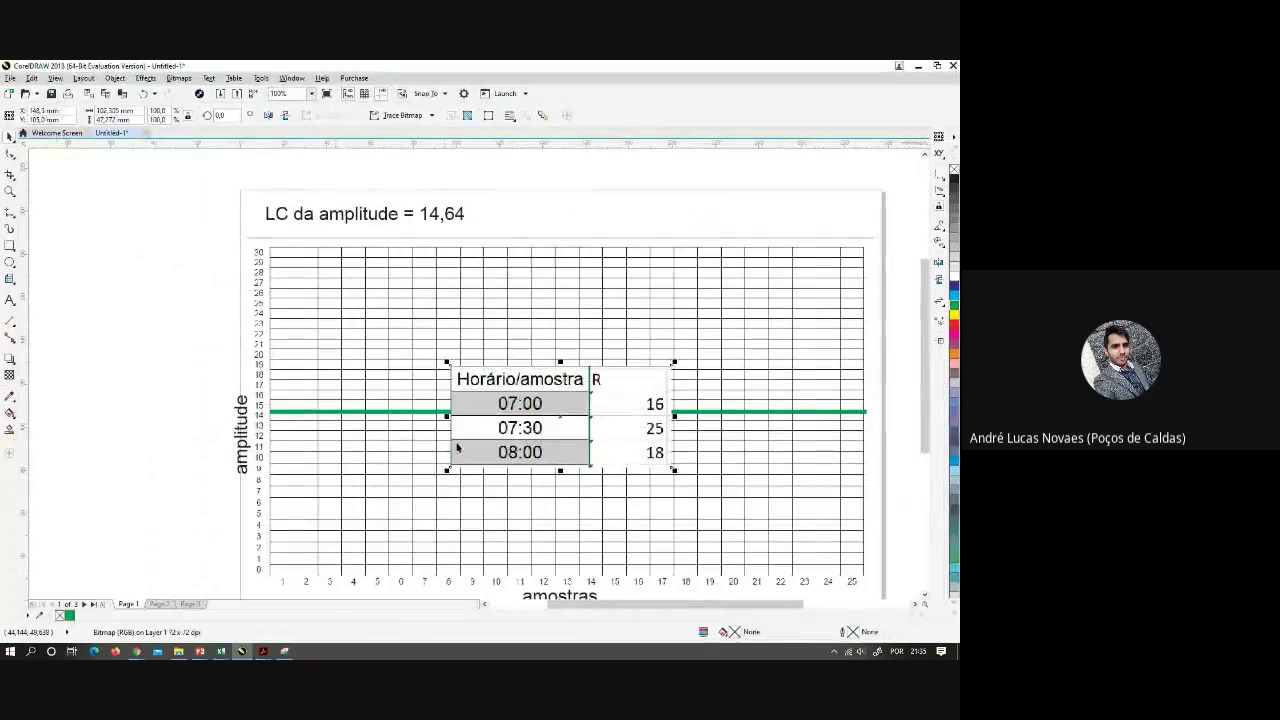
pyautogui.moveTo(503, 428); pyautogui.dragTo(79, 487)
pyautogui.moveTo(184, 524); pyautogui.dragTo(284, 454)
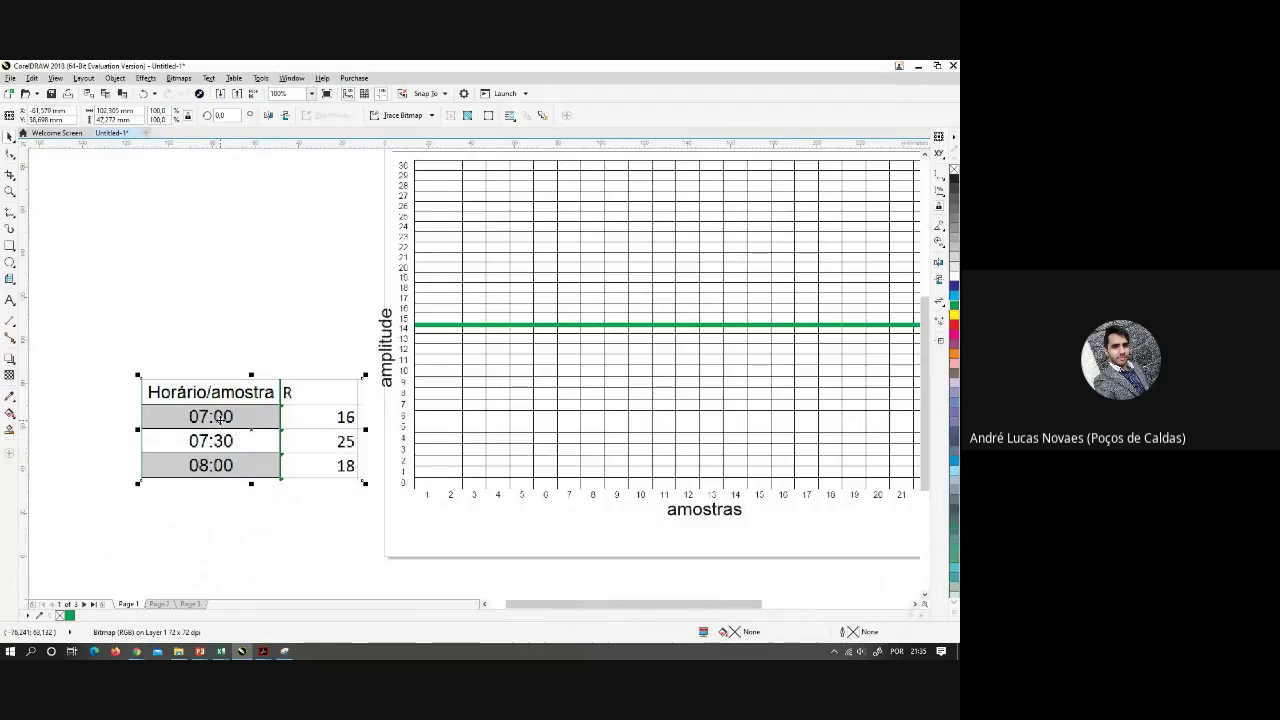
# Draw a circle about 2,5 mm in diameter in the sample 1 column at amplitude value 16
pyautogui.scroll(2, 221, 418)
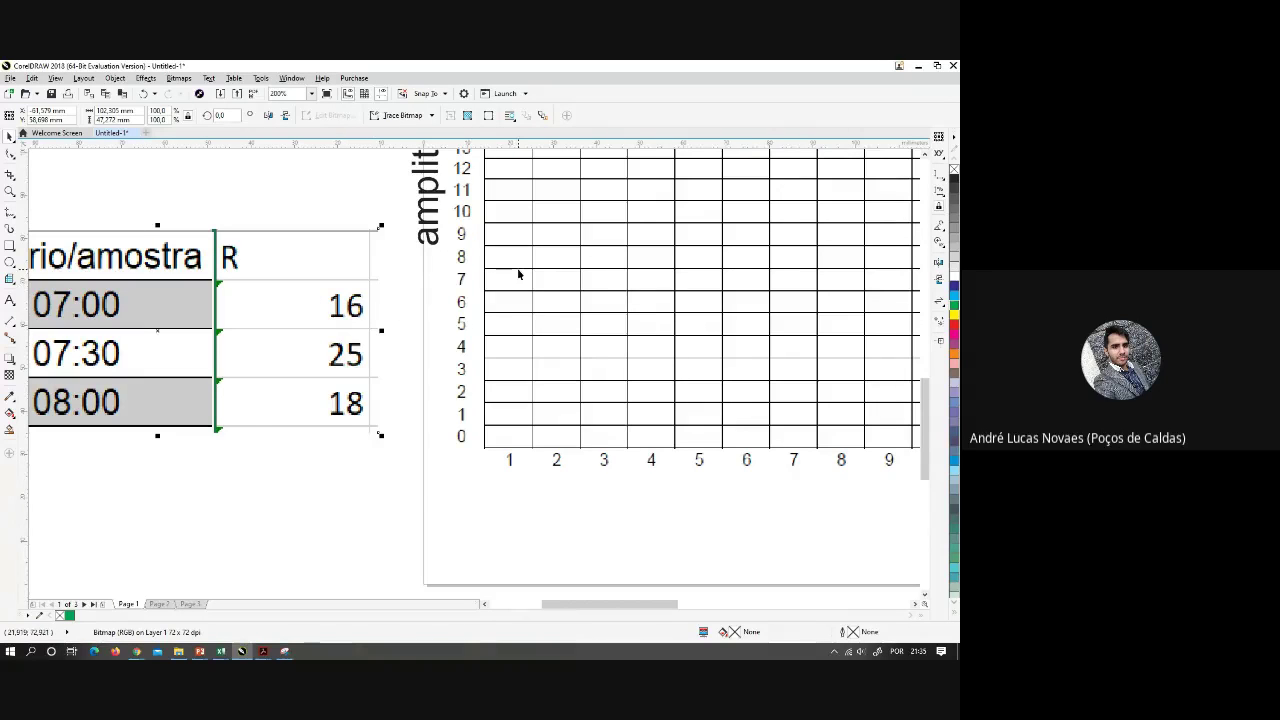
pyautogui.scroll(5, 523, 252)
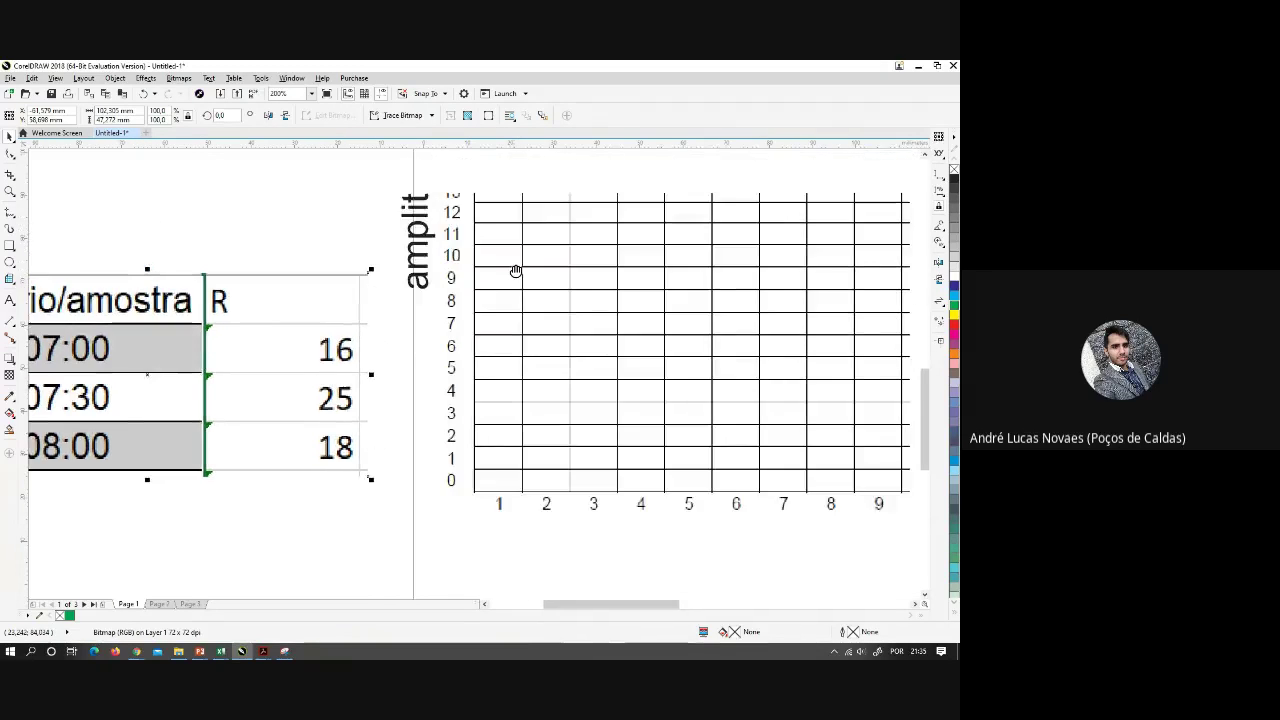
pyautogui.scroll(3, 503, 328)
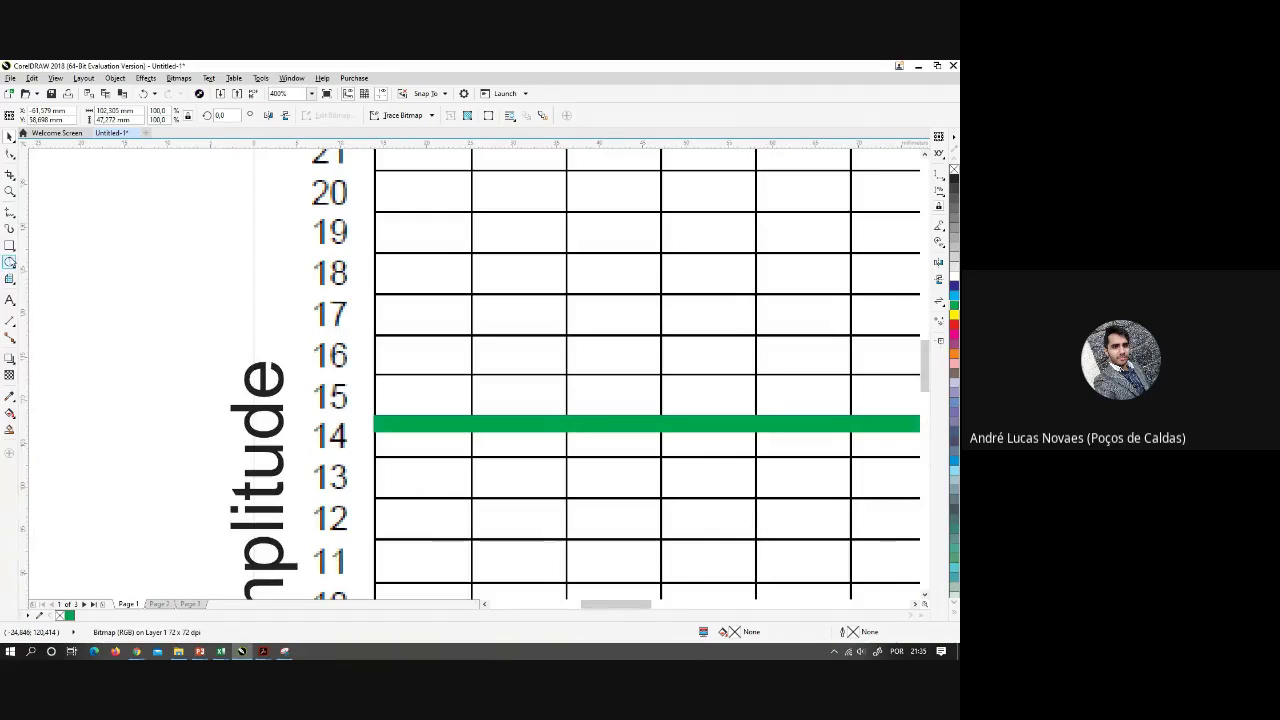
pyautogui.click(9, 262)
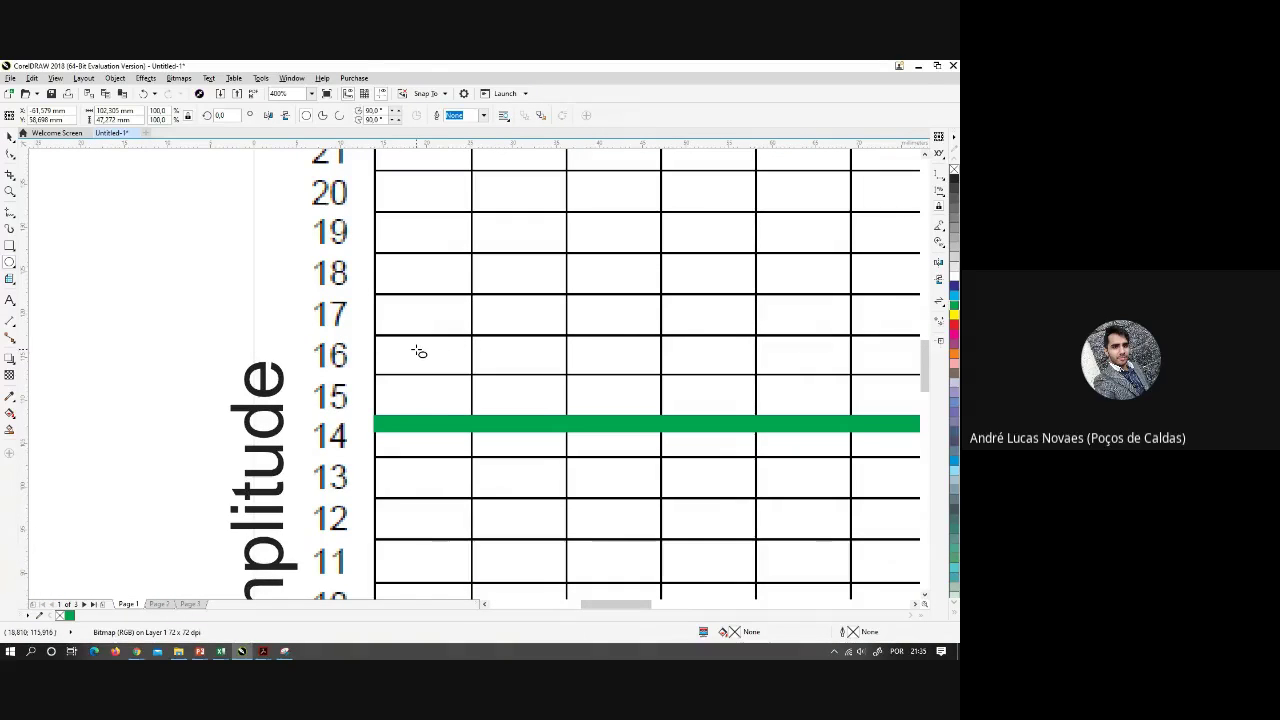
pyautogui.moveTo(418, 350); pyautogui.dragTo(443, 372)
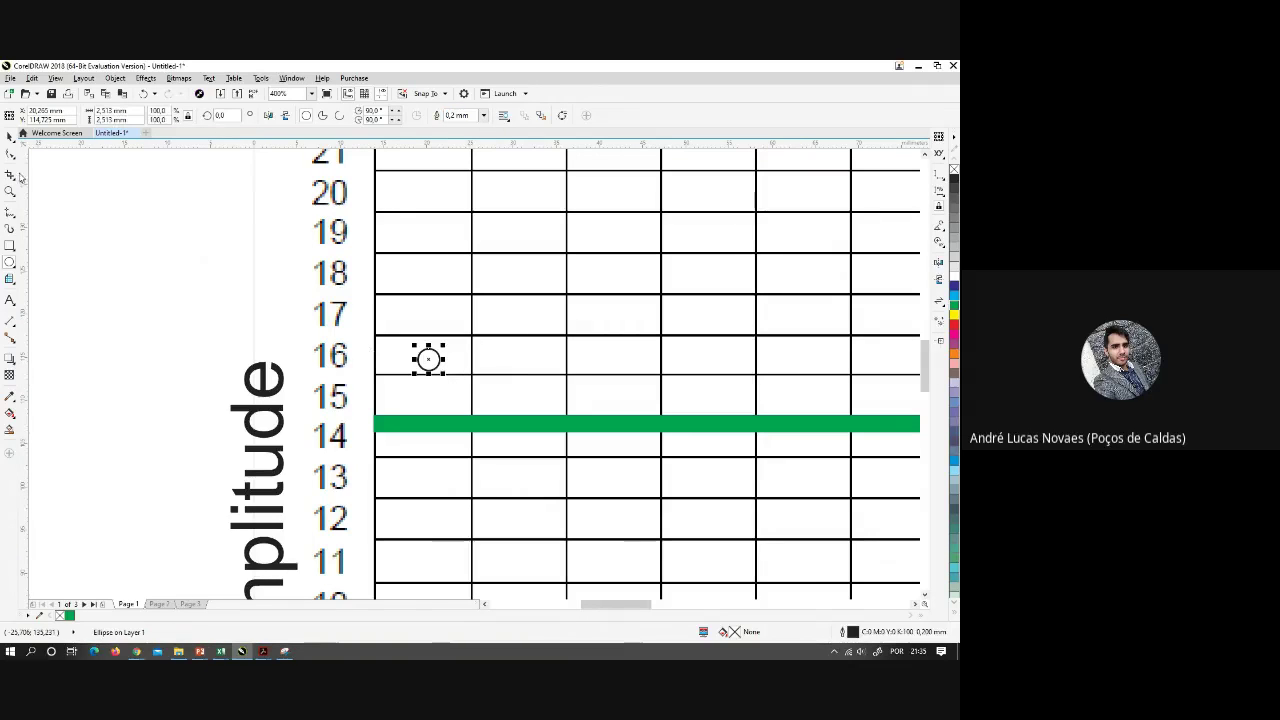
# Colour the sample 1 circle's fill and outline cyan and shift it slightly up to centre it on the value 16 row
pyautogui.click(953, 177)
pyautogui.click(953, 296)
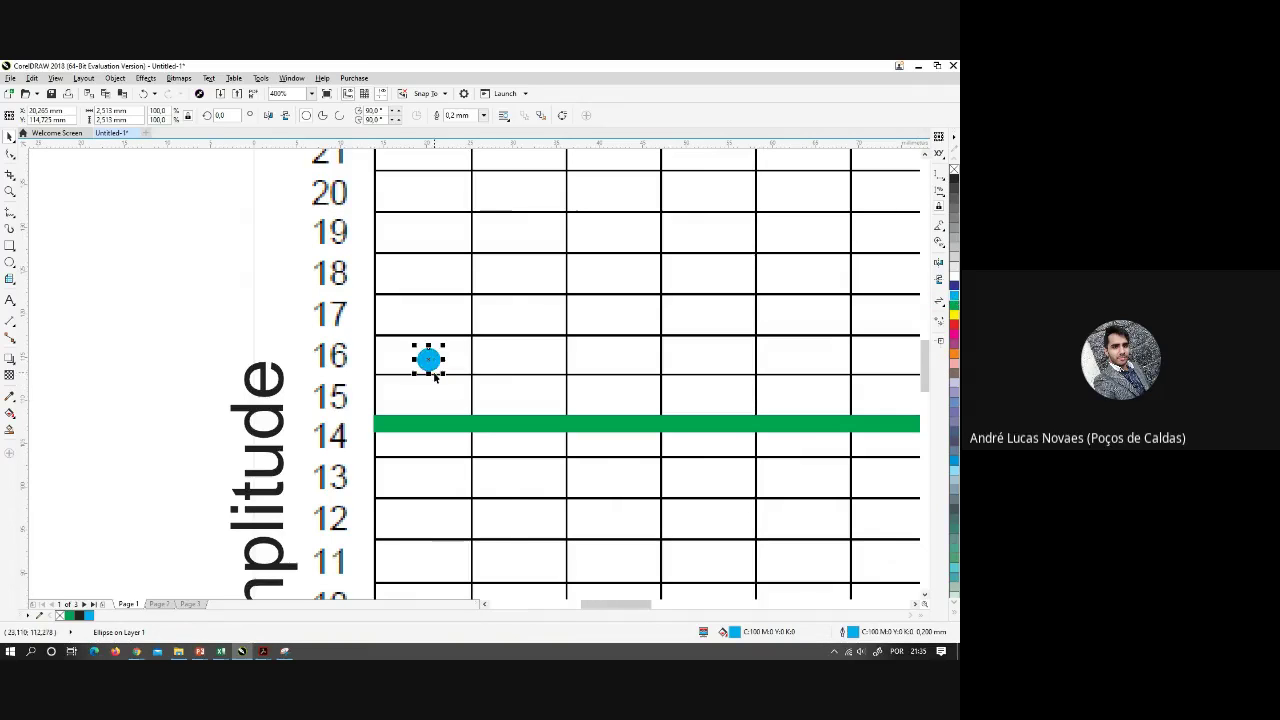
pyautogui.scroll(1, 433, 376)
pyautogui.moveTo(423, 343); pyautogui.dragTo(421, 337)
pyautogui.scroll(-1, 420, 337)
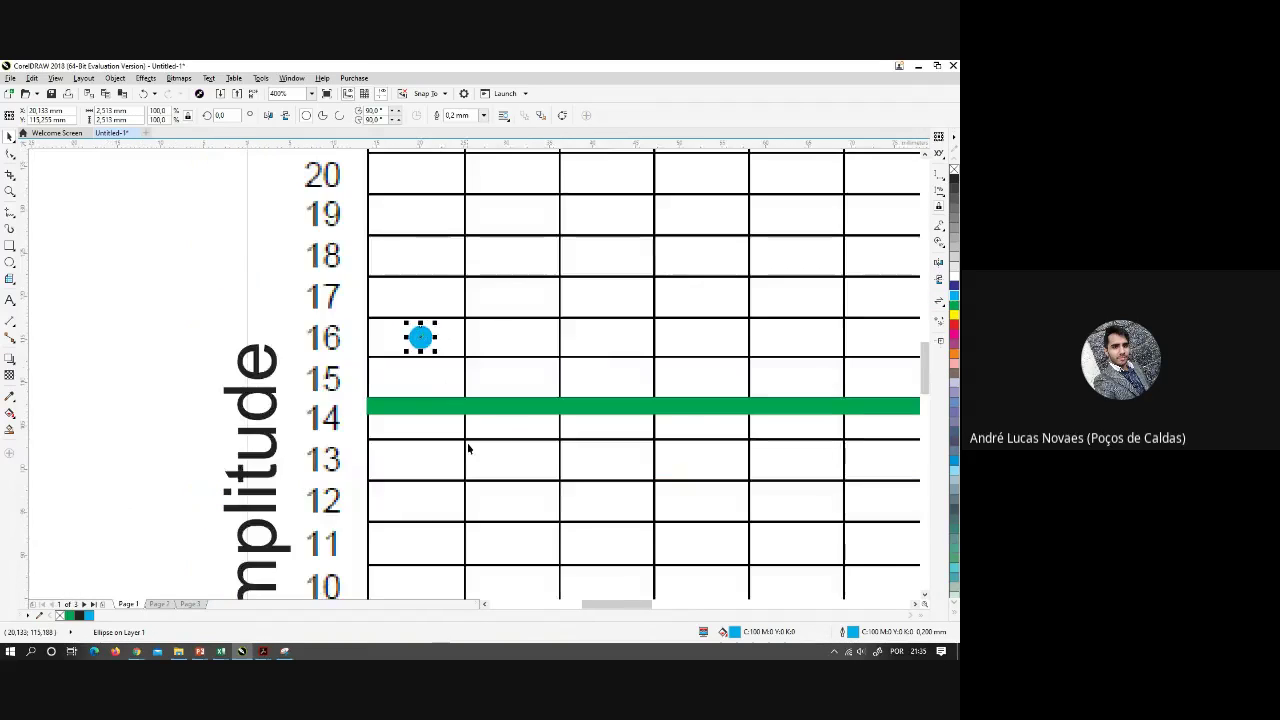
# Check the 07:30 range in the pasted table and place a horizontal guideline across the chart at amplitude value 25
pyautogui.scroll(-3, 468, 449)
pyautogui.scroll(3, 400, 440)
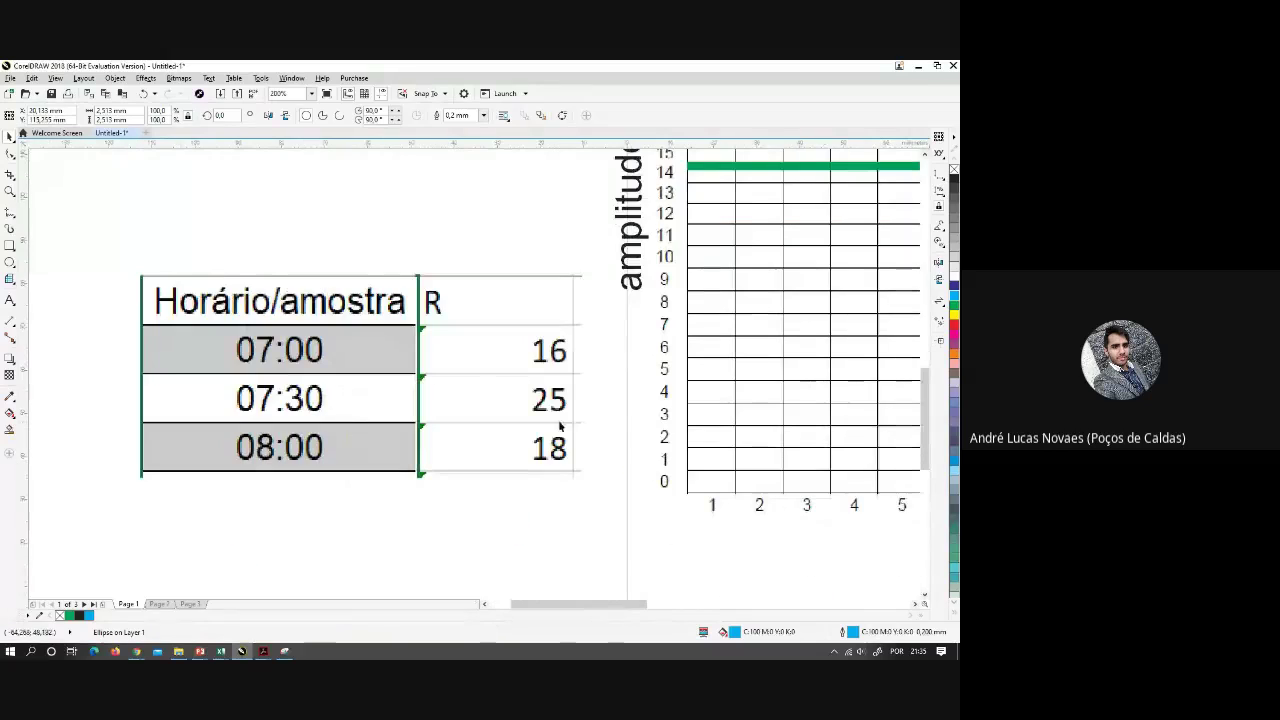
pyautogui.hscroll(3, 494, 436)
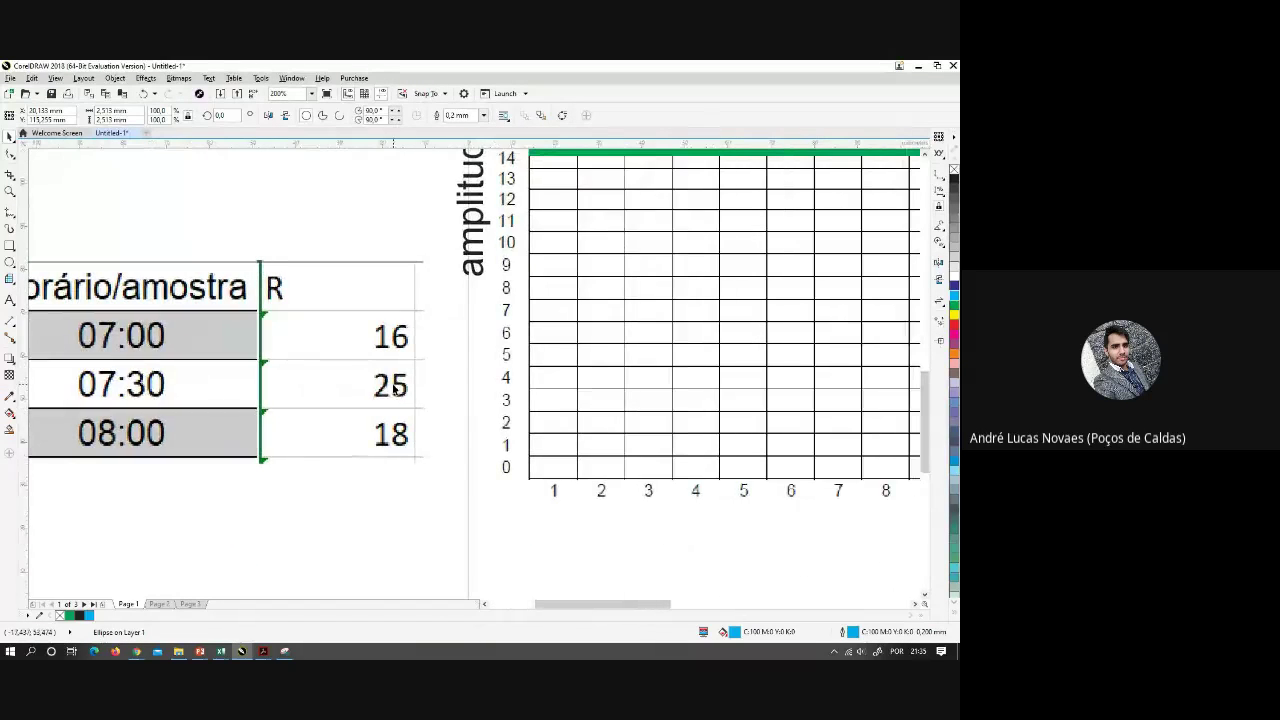
pyautogui.scroll(5, 606, 489)
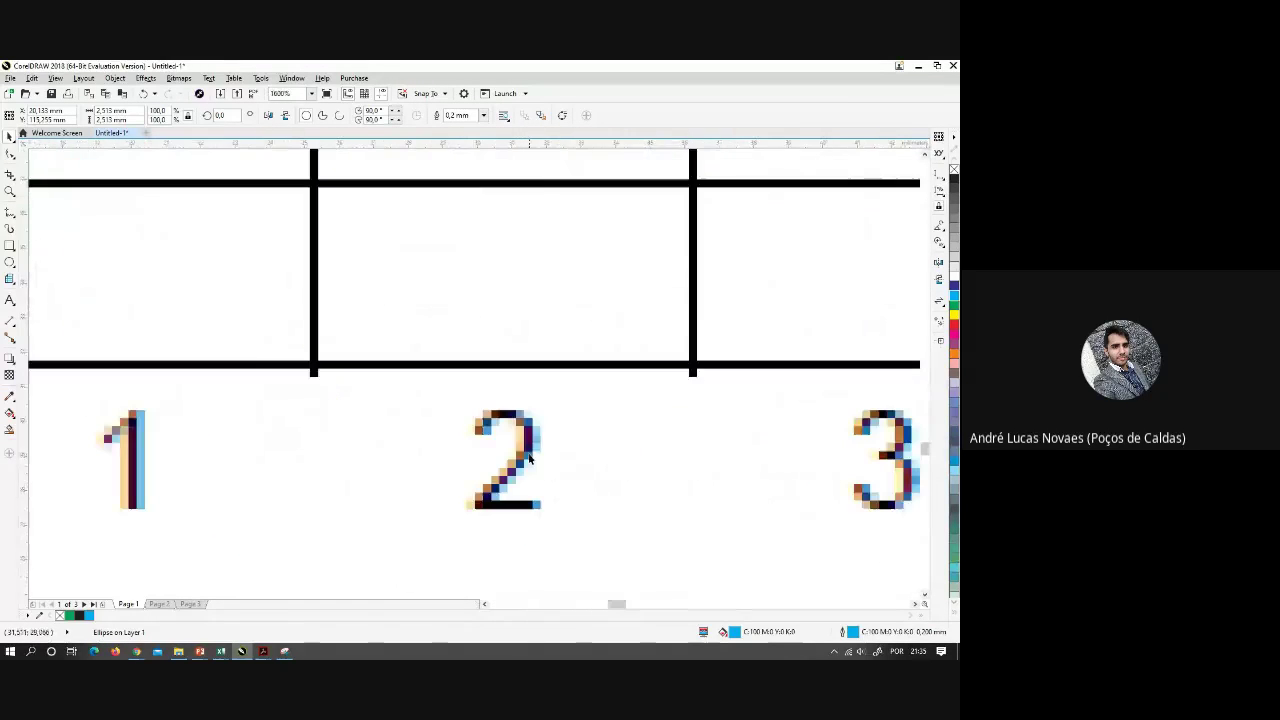
pyautogui.scroll(-6, 517, 440)
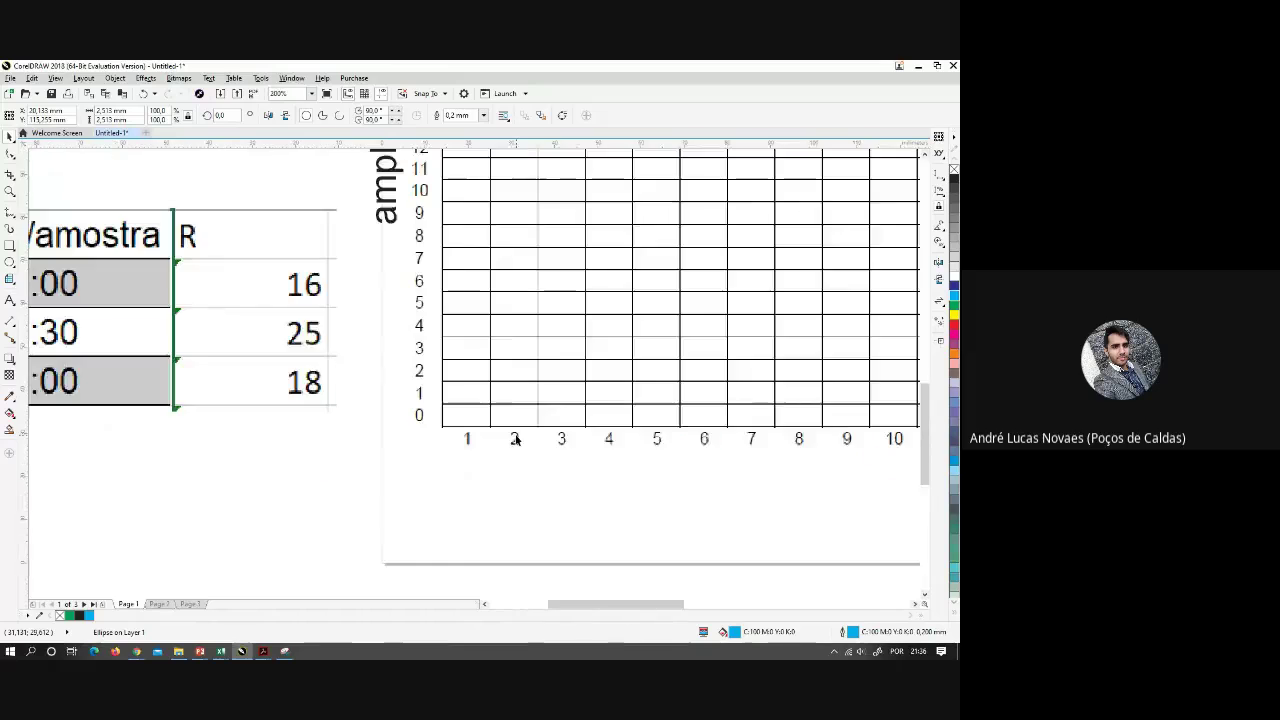
pyautogui.moveTo(517, 332); pyautogui.dragTo(503, 454)
pyautogui.scroll(4, 526, 349)
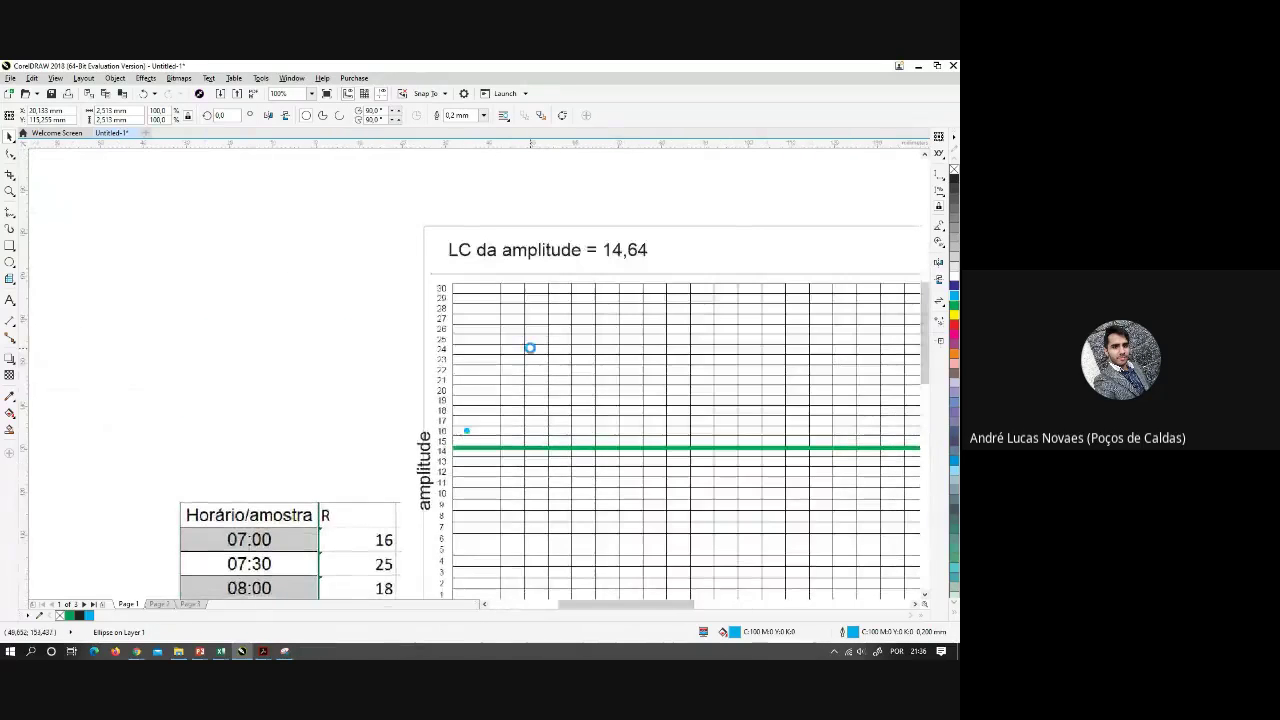
pyautogui.moveTo(423, 143); pyautogui.dragTo(435, 334)
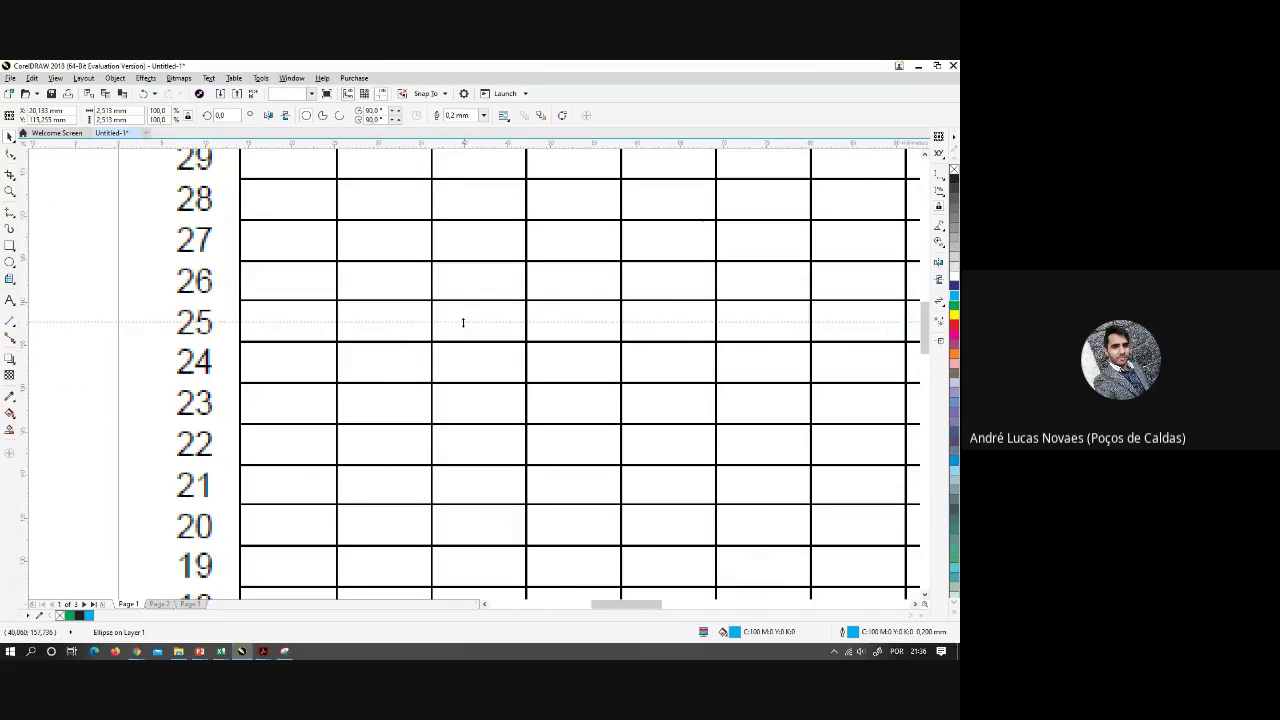
pyautogui.moveTo(463, 322); pyautogui.dragTo(463, 322)
pyautogui.scroll(-2, 346, 397)
pyautogui.scroll(3, 331, 477)
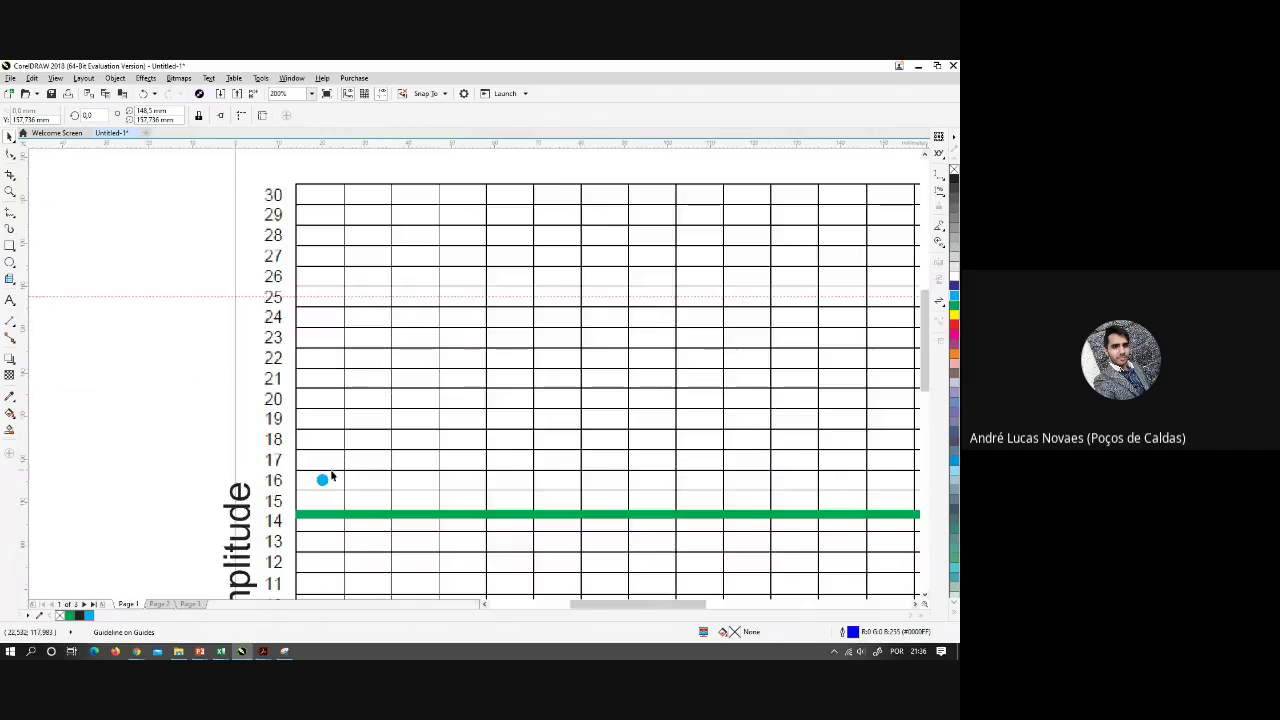
# Place a copy of the cyan circle in the sample 2 column on the guideline at value 25
pyautogui.click(321, 480)
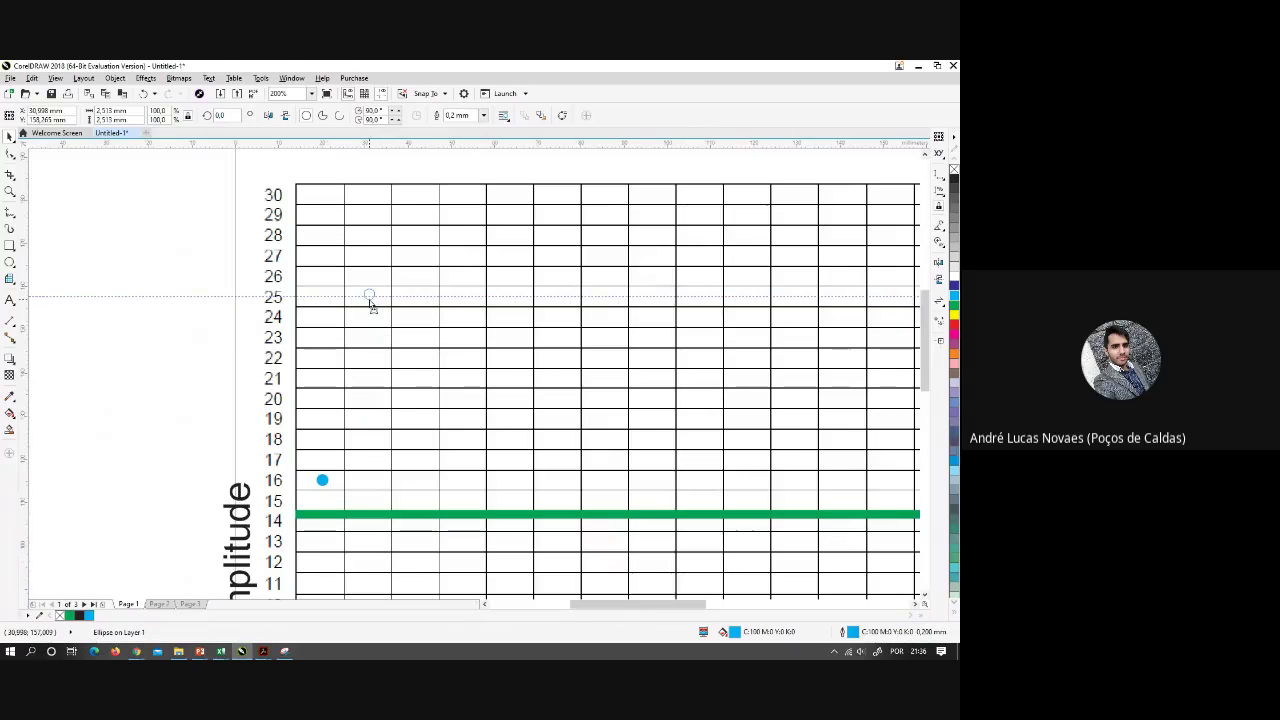
pyautogui.moveTo(370, 305); pyautogui.dragTo(371, 306)
pyautogui.scroll(-2, 291, 371)
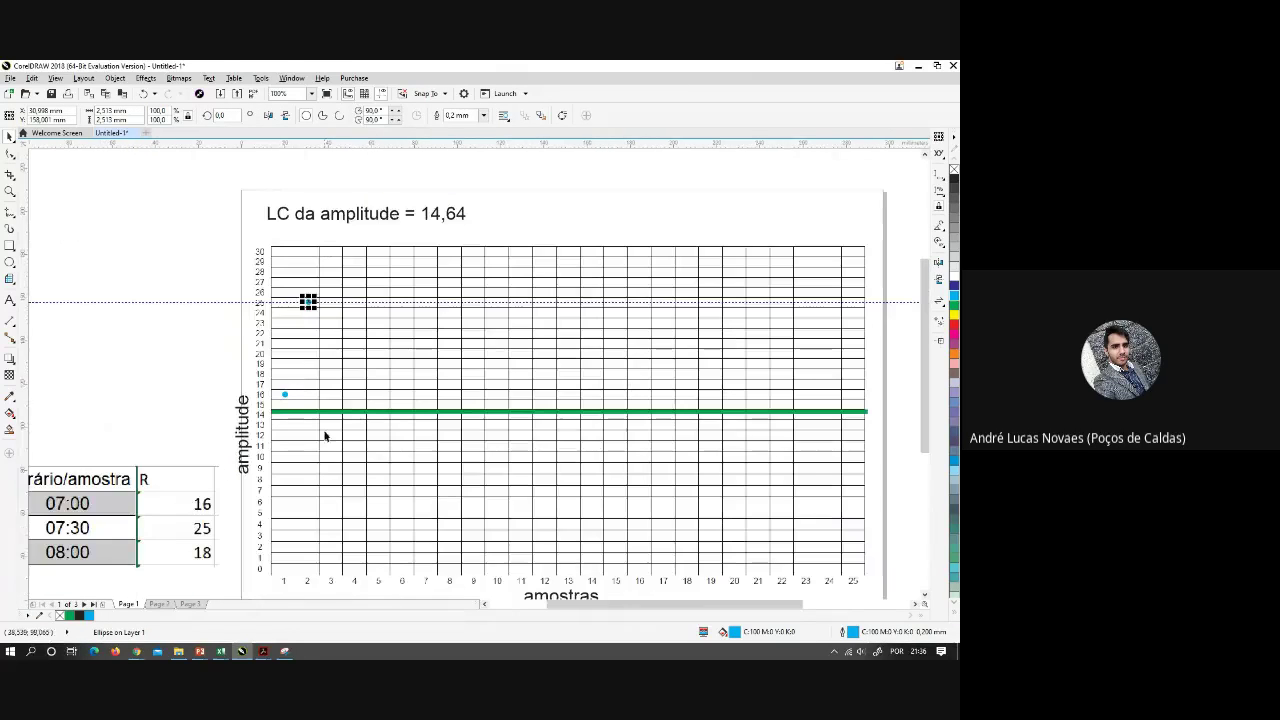
# Draw a straight line joining the centres of the sample 1 and sample 2 circles
pyautogui.scroll(2, 318, 363)
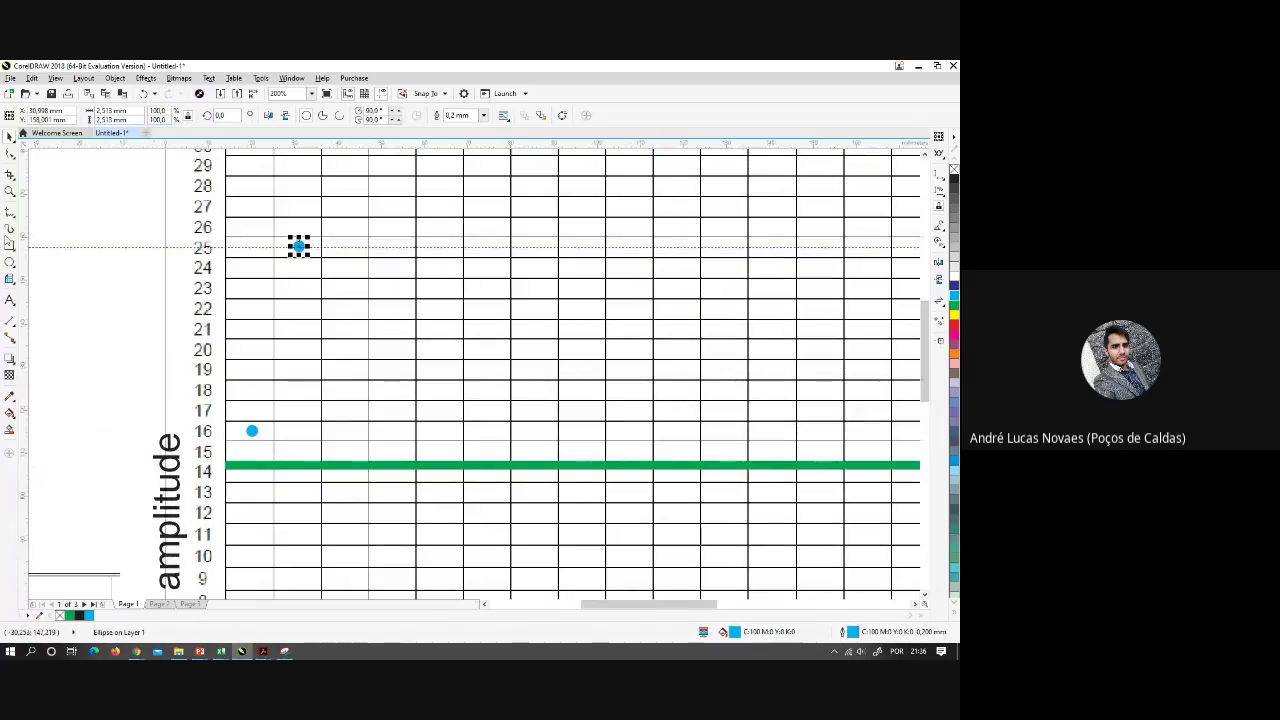
pyautogui.click(9, 212)
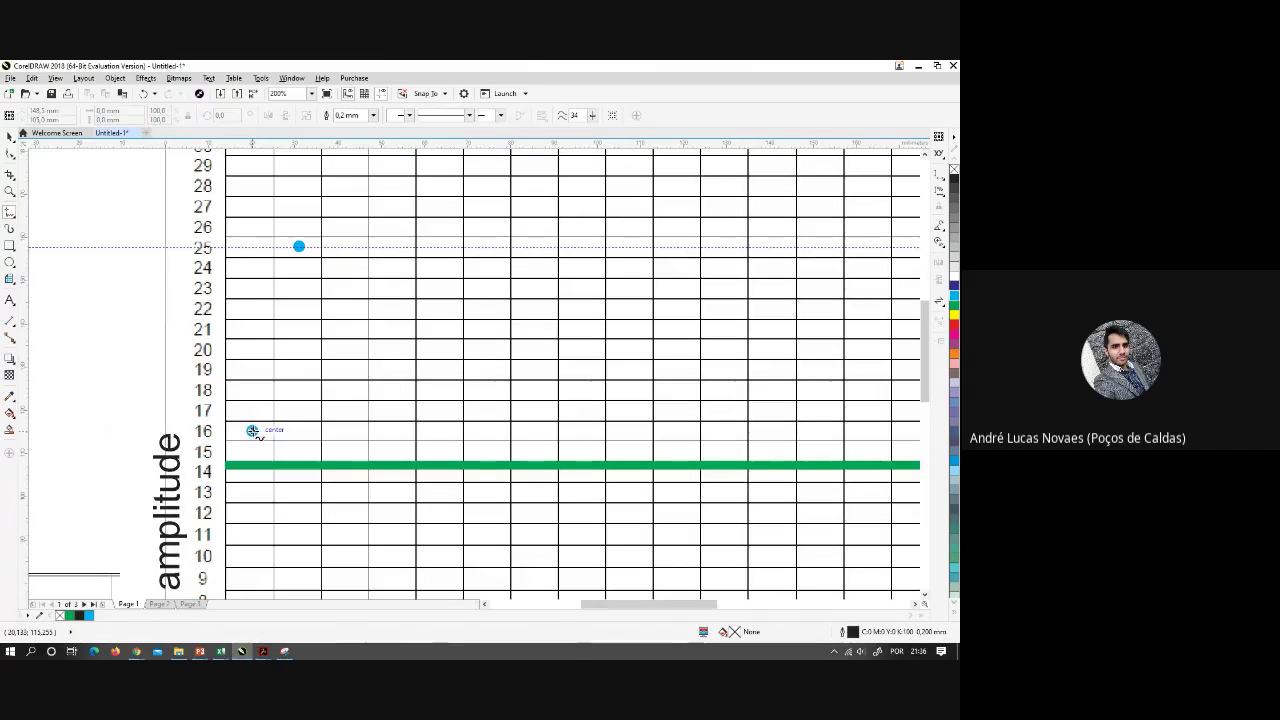
pyautogui.click(252, 431)
pyautogui.click(299, 246)
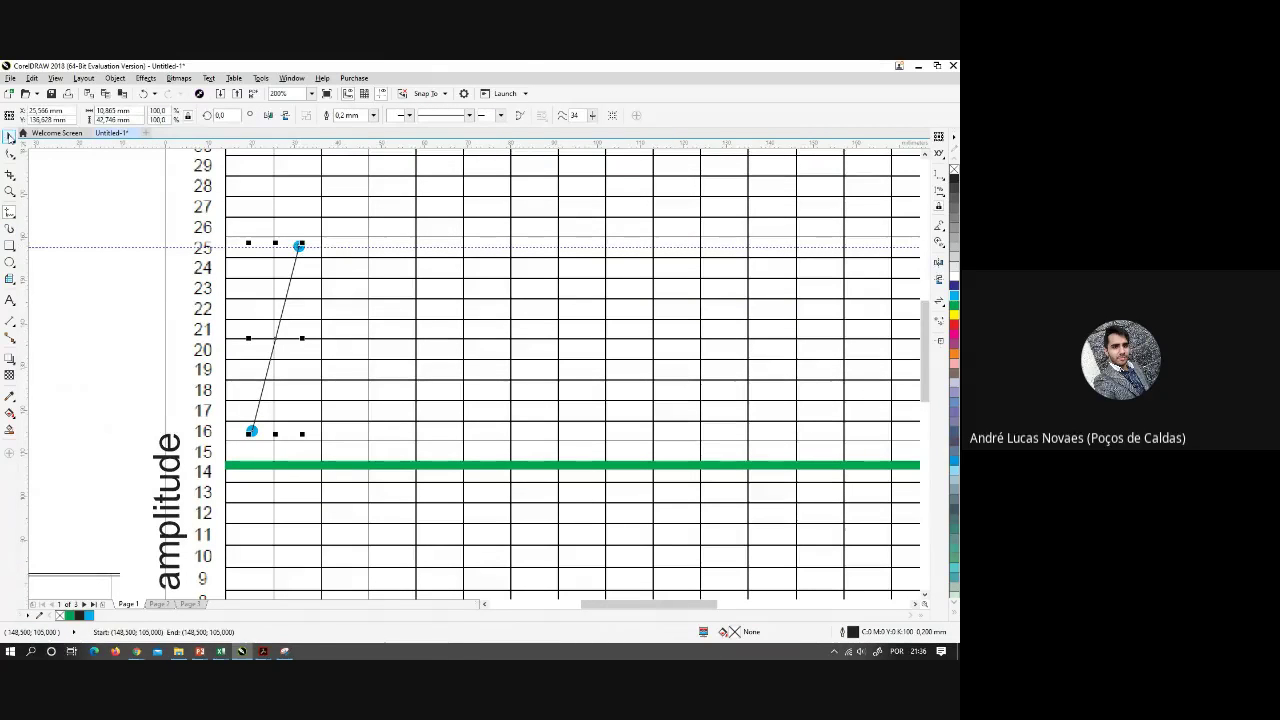
# Colour the connecting line cyan and set its outline width to 1,5 mm
pyautogui.click(9, 135)
pyautogui.rightClick(954, 296)
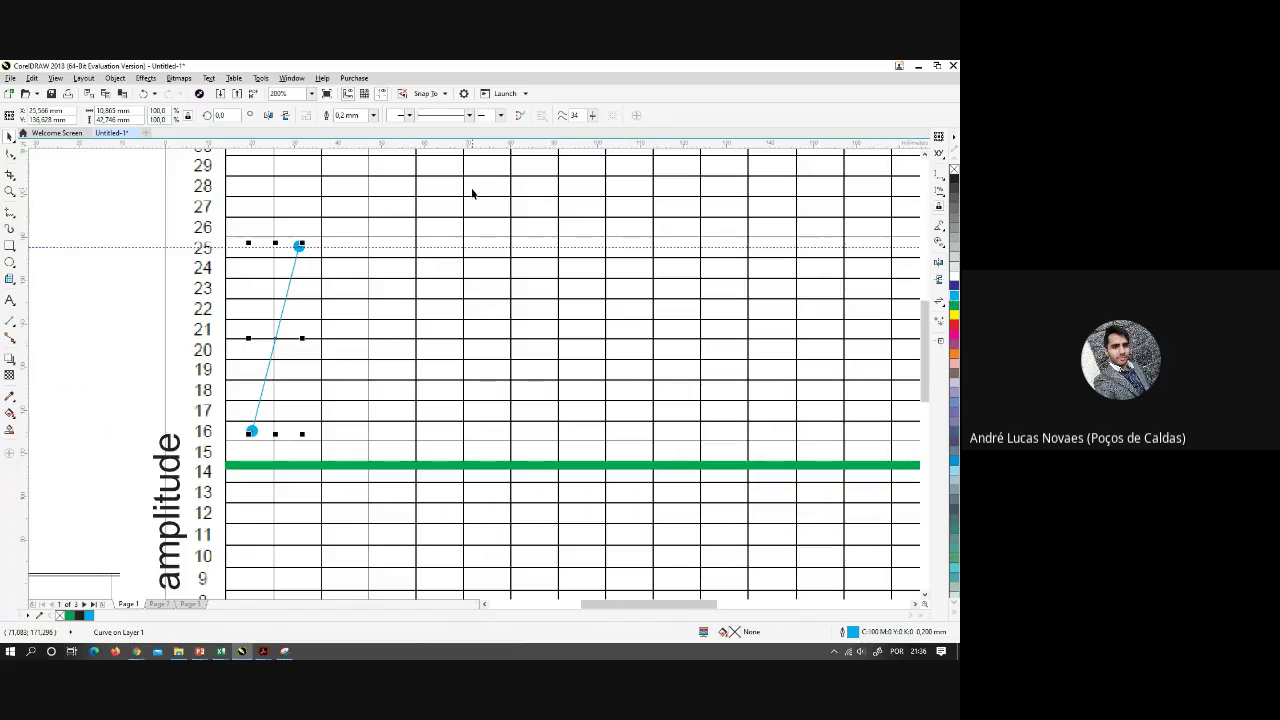
pyautogui.click(395, 117)
pyautogui.click(353, 196)
pyautogui.scroll(1, 312, 312)
pyautogui.moveTo(386, 334); pyautogui.dragTo(397, 297)
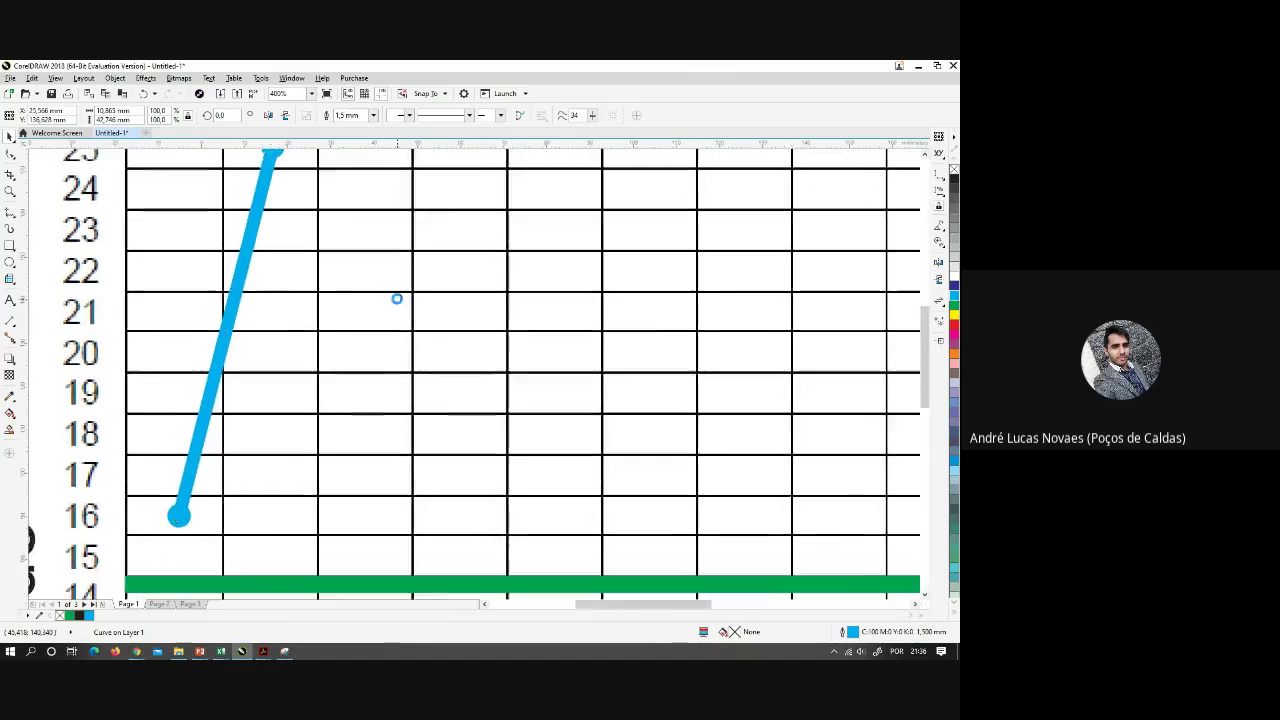
# Check the 08:00 range in the pasted table and place a copy of the cyan circle in the sample 3 column at value 18
pyautogui.scroll(-1, 399, 300)
pyautogui.moveTo(256, 442); pyautogui.dragTo(490, 354)
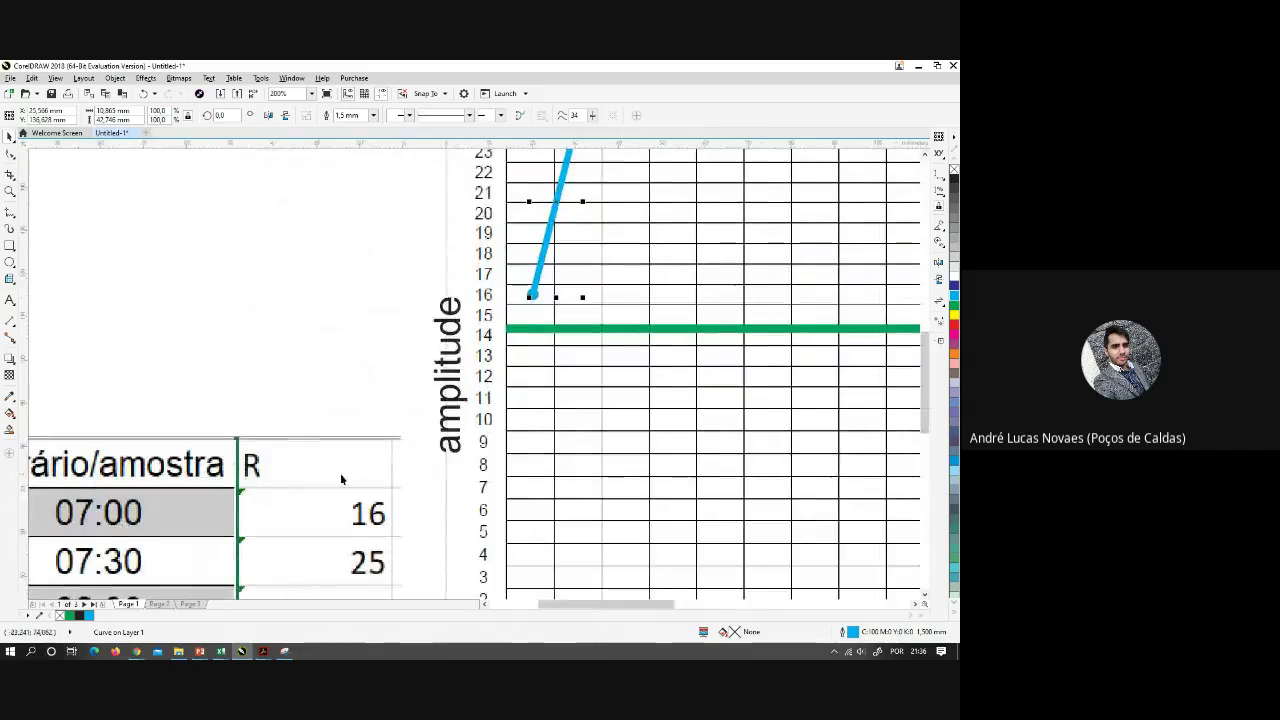
pyautogui.moveTo(346, 500); pyautogui.dragTo(329, 333)
pyautogui.scroll(3, 356, 430)
pyautogui.scroll(-4, 360, 440)
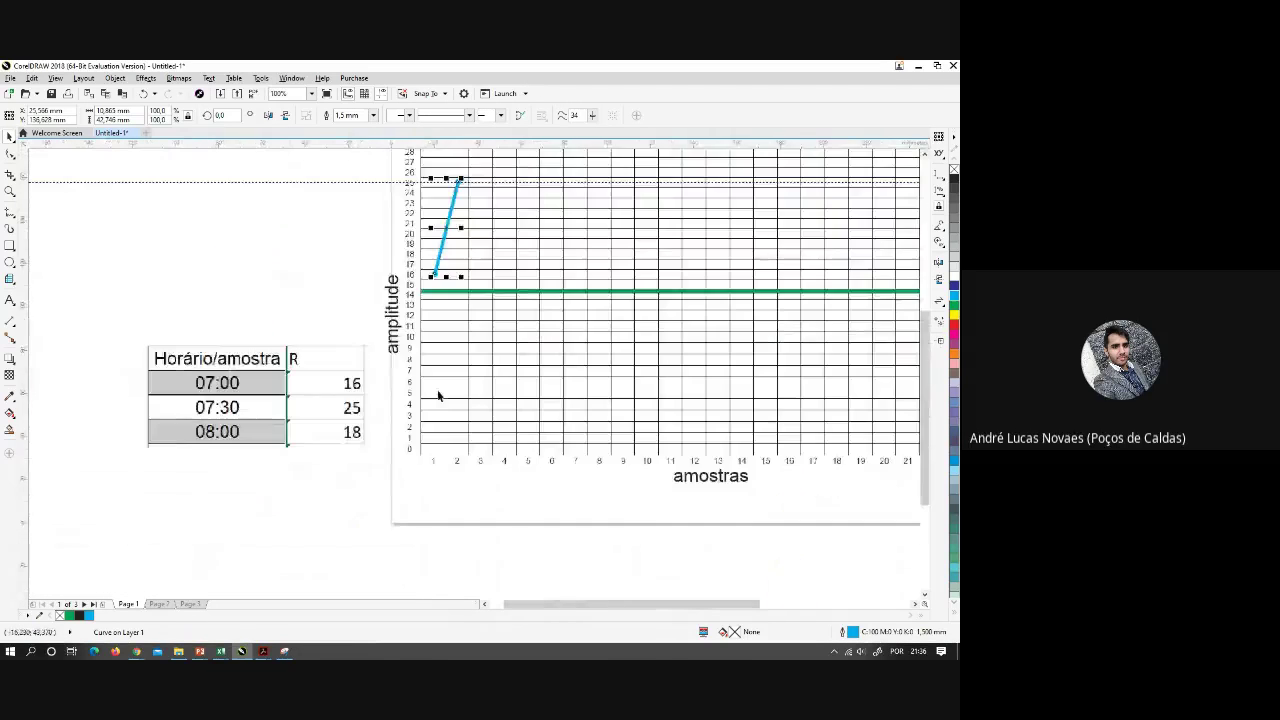
pyautogui.scroll(3, 400, 465)
pyautogui.scroll(-2, 397, 429)
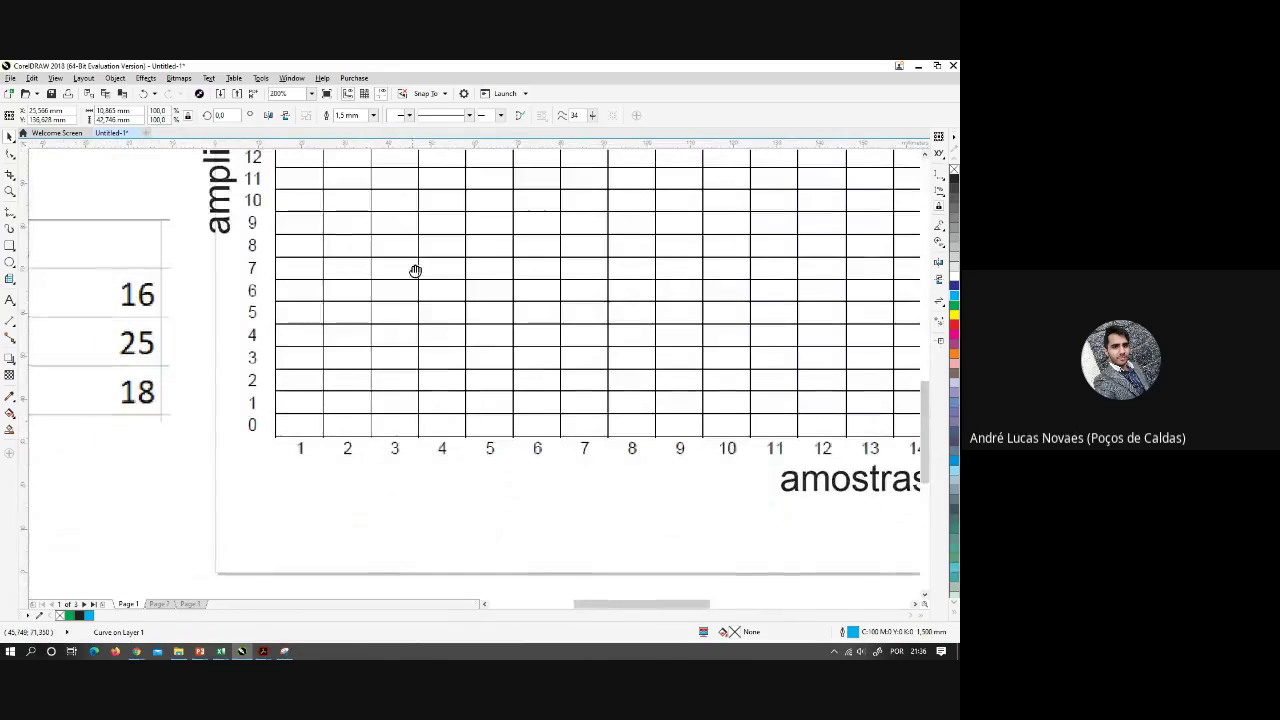
pyautogui.moveTo(414, 271); pyautogui.dragTo(396, 424)
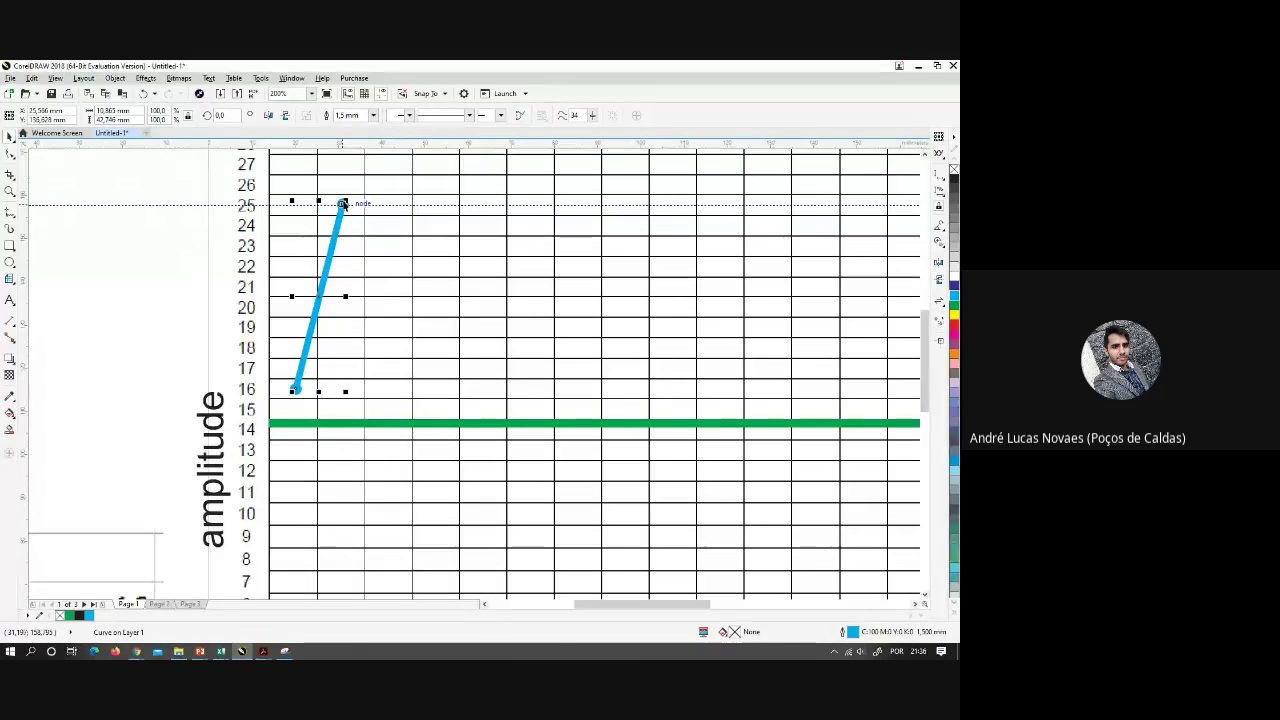
pyautogui.press('F7')
pyautogui.moveTo(337, 199); pyautogui.dragTo(347, 209)
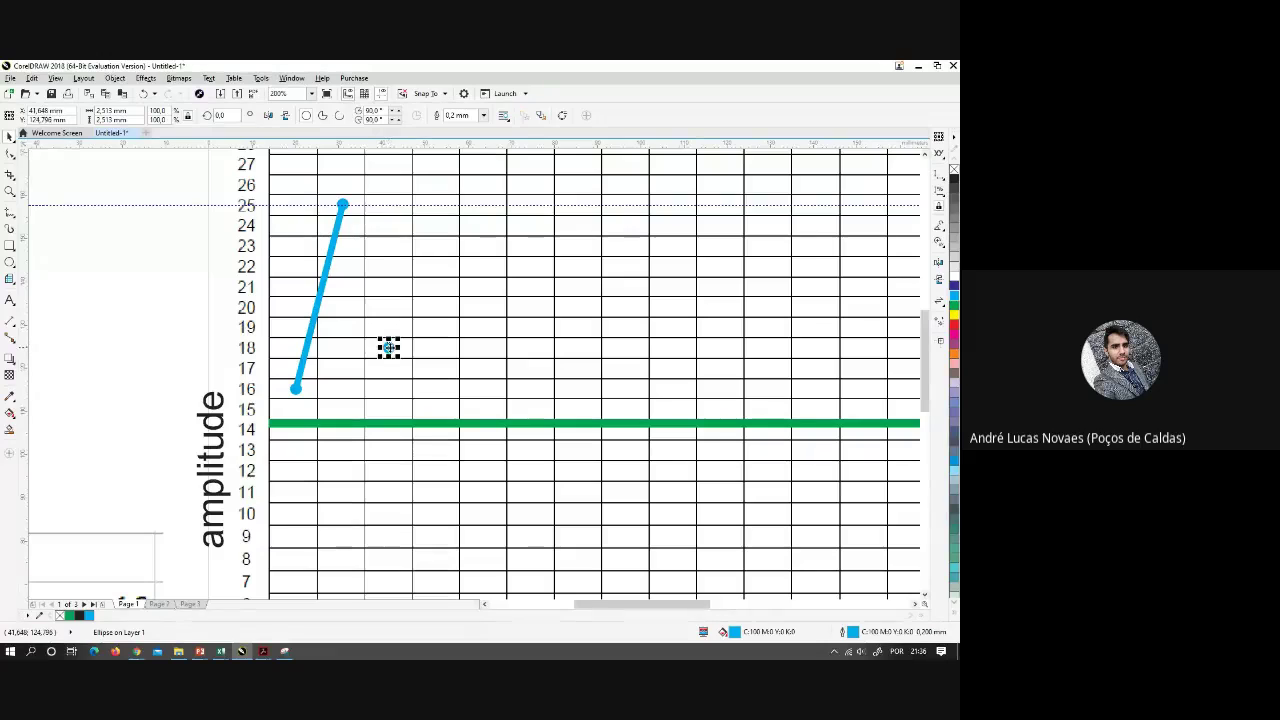
# Move the guideline to value 18 and join the sample 2 and sample 3 circles with a mirrored copy of the cyan connecting line
pyautogui.moveTo(403, 207); pyautogui.dragTo(432, 348)
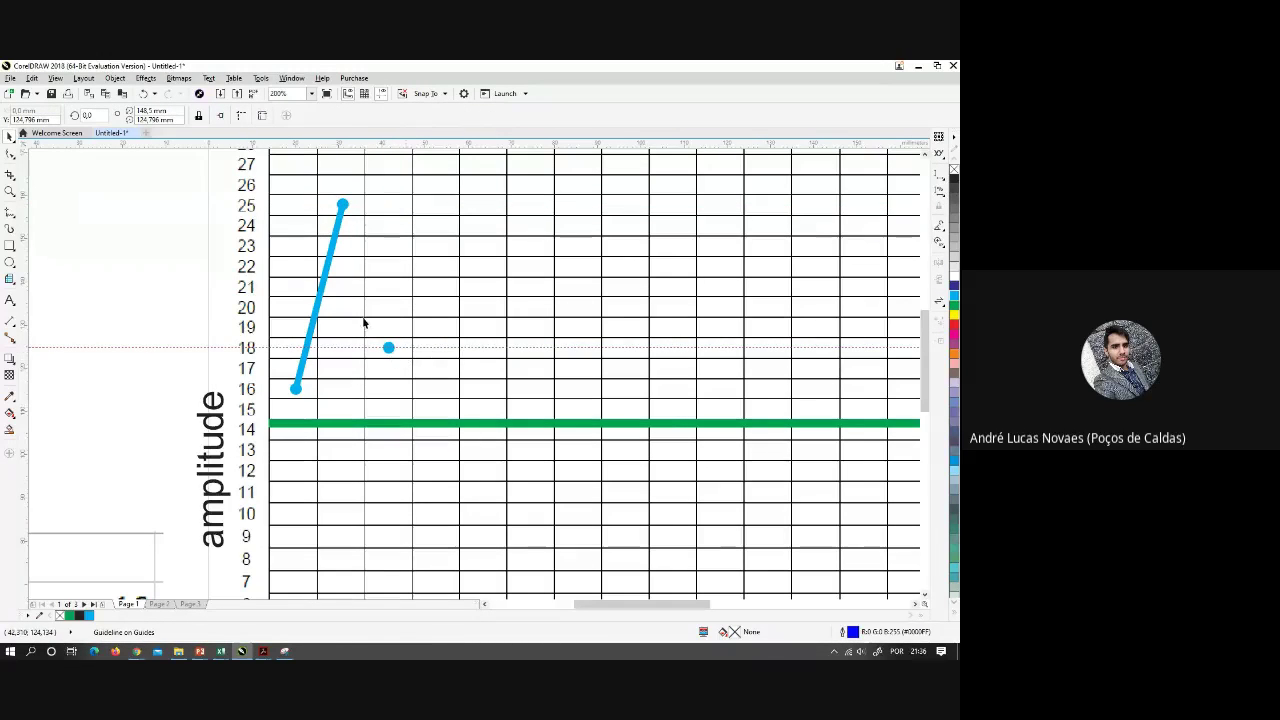
pyautogui.click(321, 283)
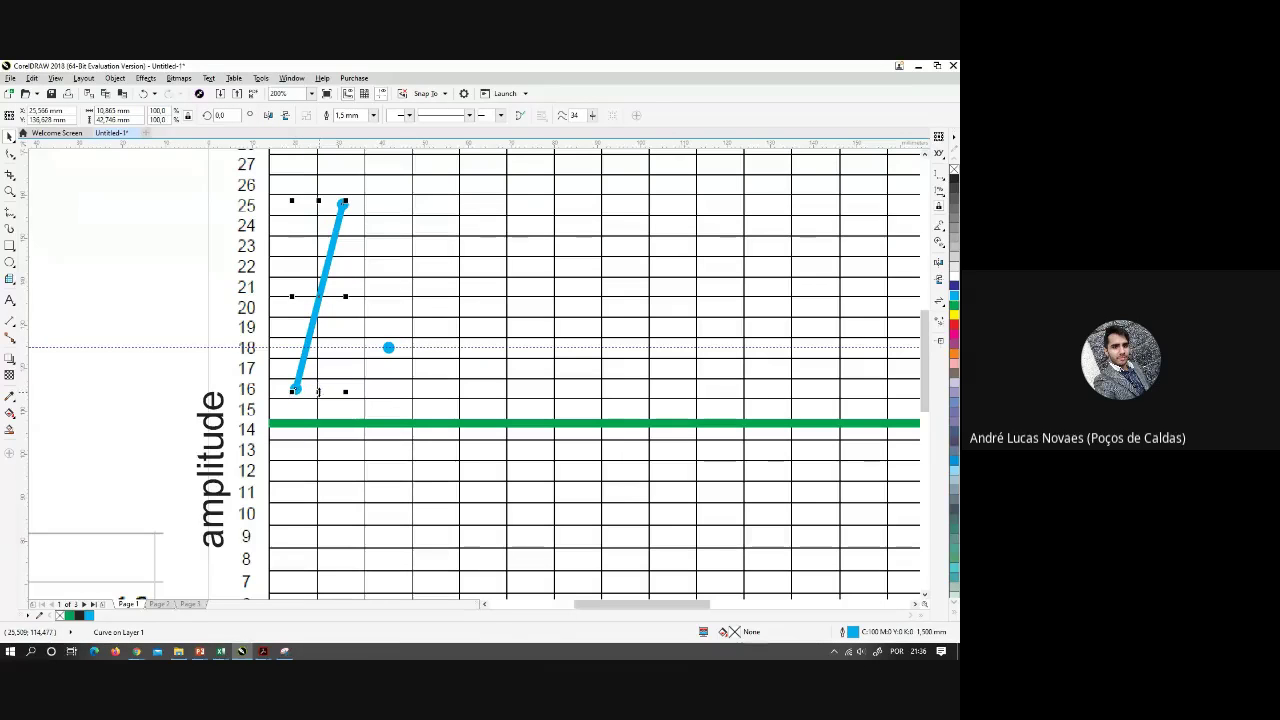
pyautogui.moveTo(318, 391); pyautogui.dragTo(389, 347)
pyautogui.click(268, 116)
pyautogui.click(10, 152)
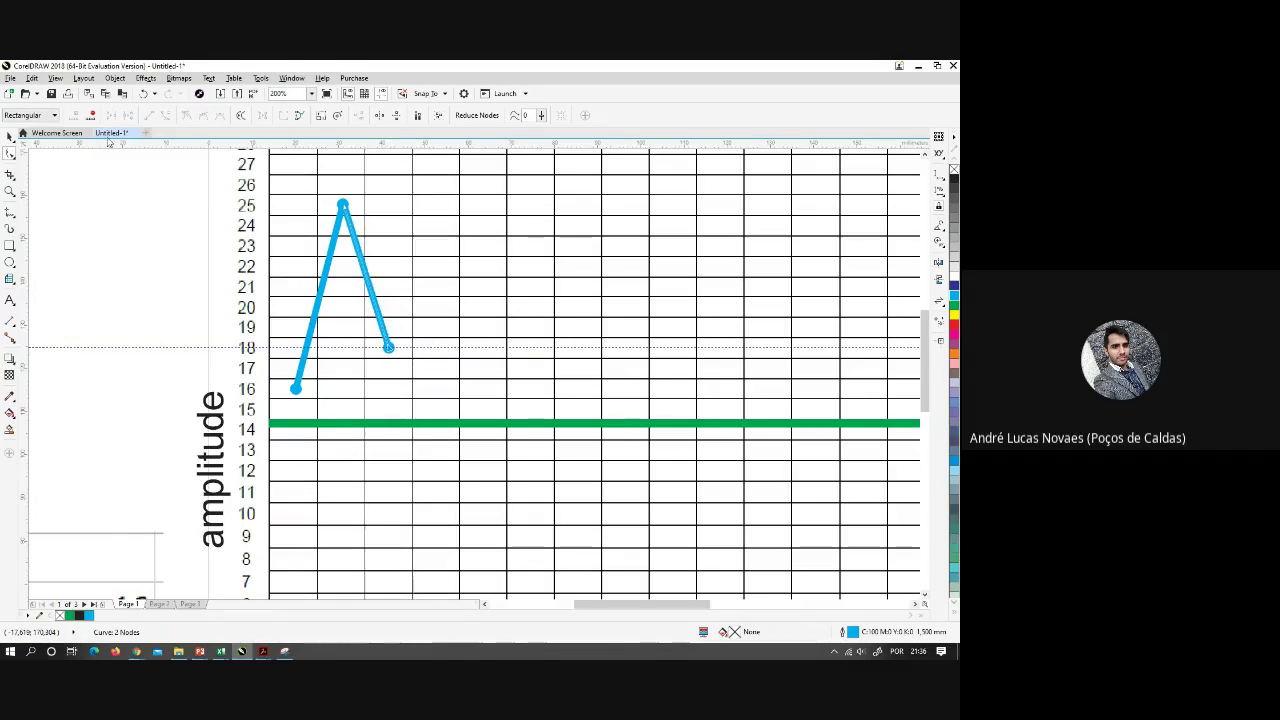
pyautogui.click(8, 137)
pyautogui.click(142, 254)
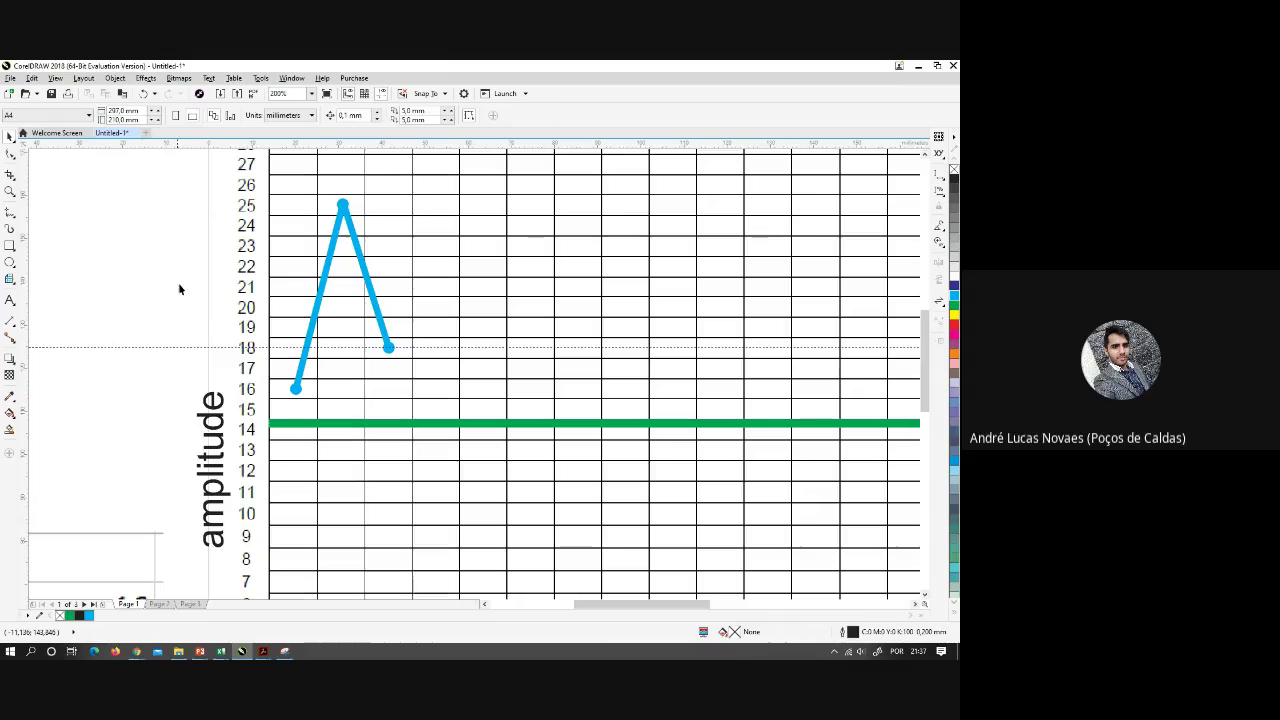
pyautogui.scroll(-1, 215, 314)
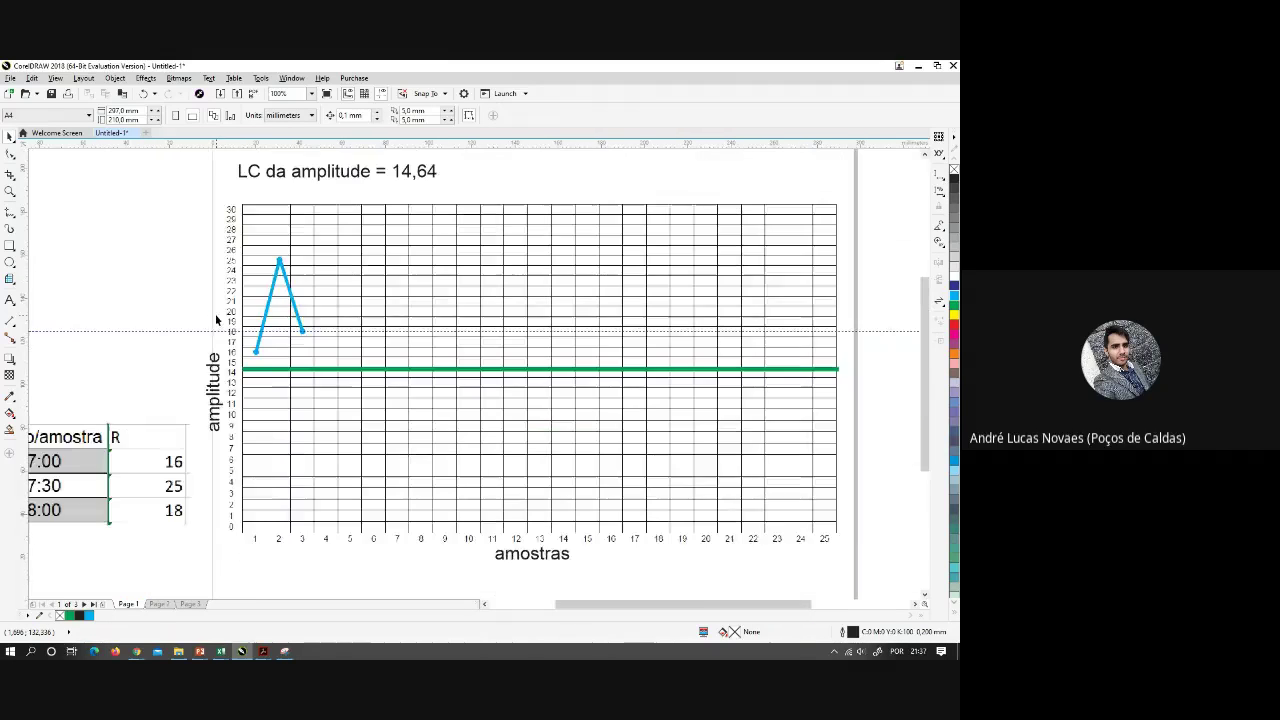
pyautogui.scroll(-1, 457, 463)
pyautogui.hscroll(1, 457, 463)
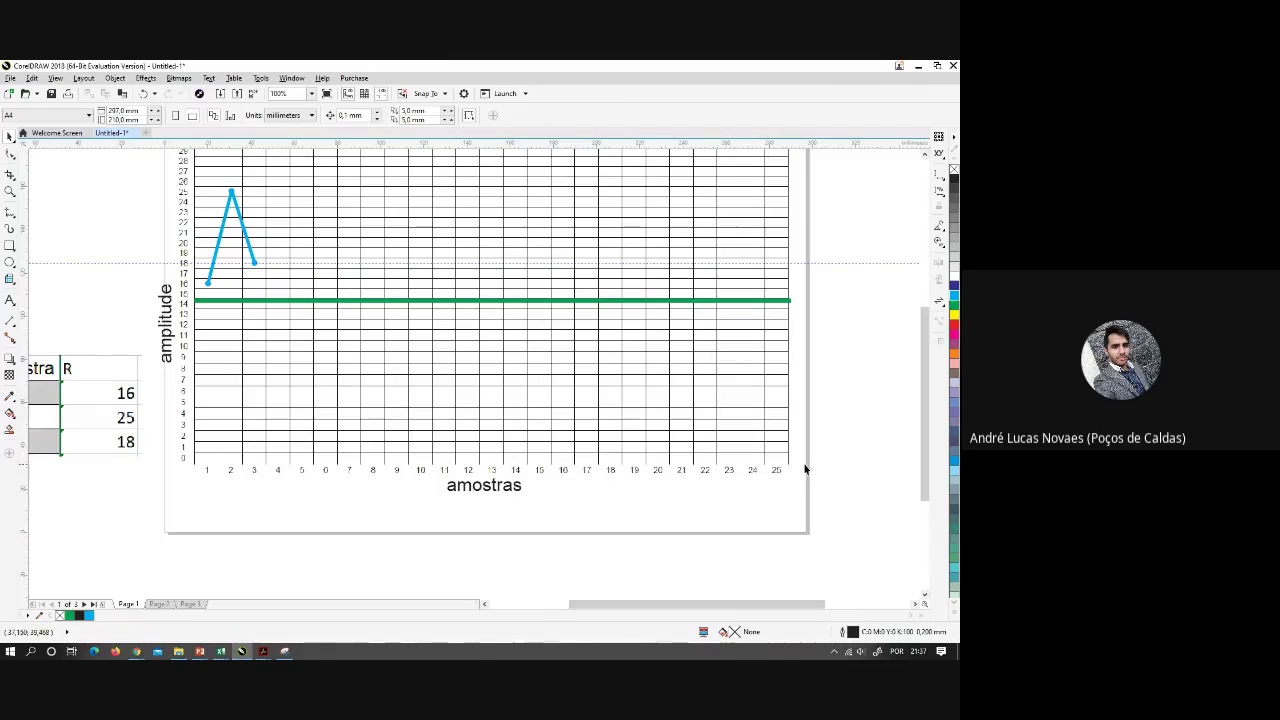
pyautogui.scroll(2, 357, 274)
pyautogui.hscroll(-1, 357, 274)
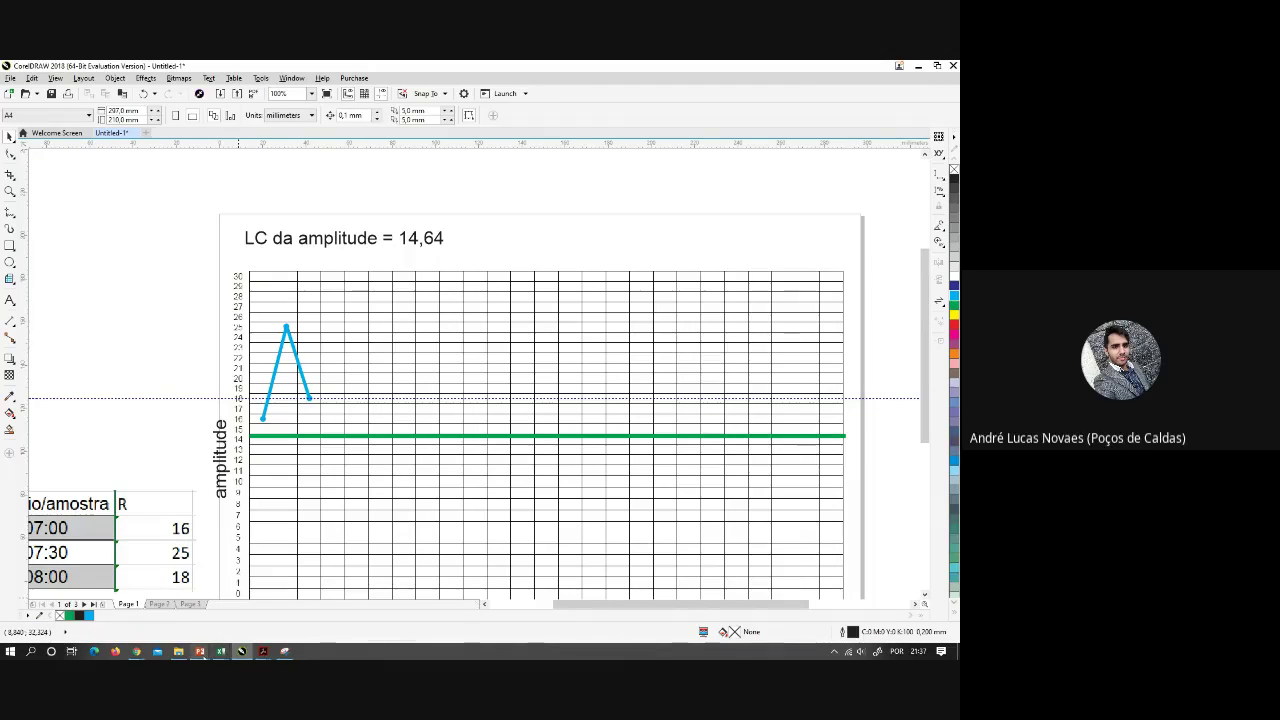
# Switch to the PowerPoint lesson and open slide 64 to review the LSC and LIC formulas for the amplitude chart
pyautogui.click(140, 570)
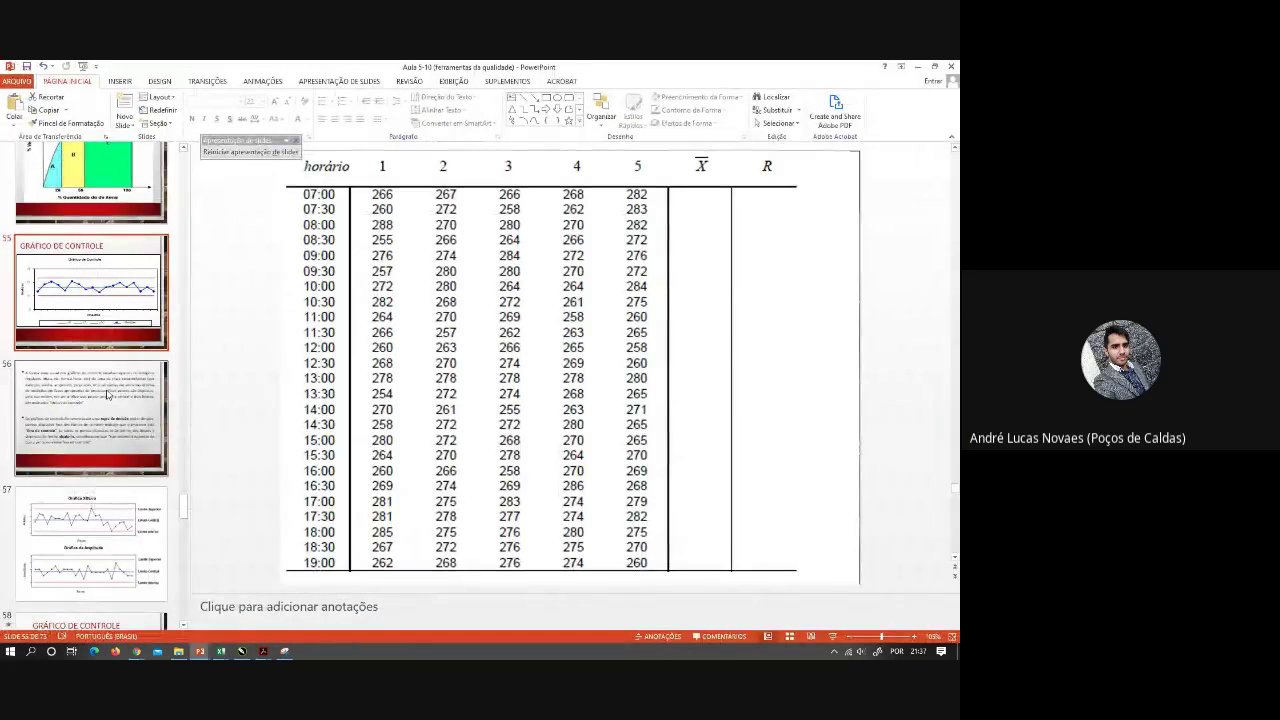
pyautogui.scroll(-3, 100, 480)
pyautogui.scroll(-6, 108, 393)
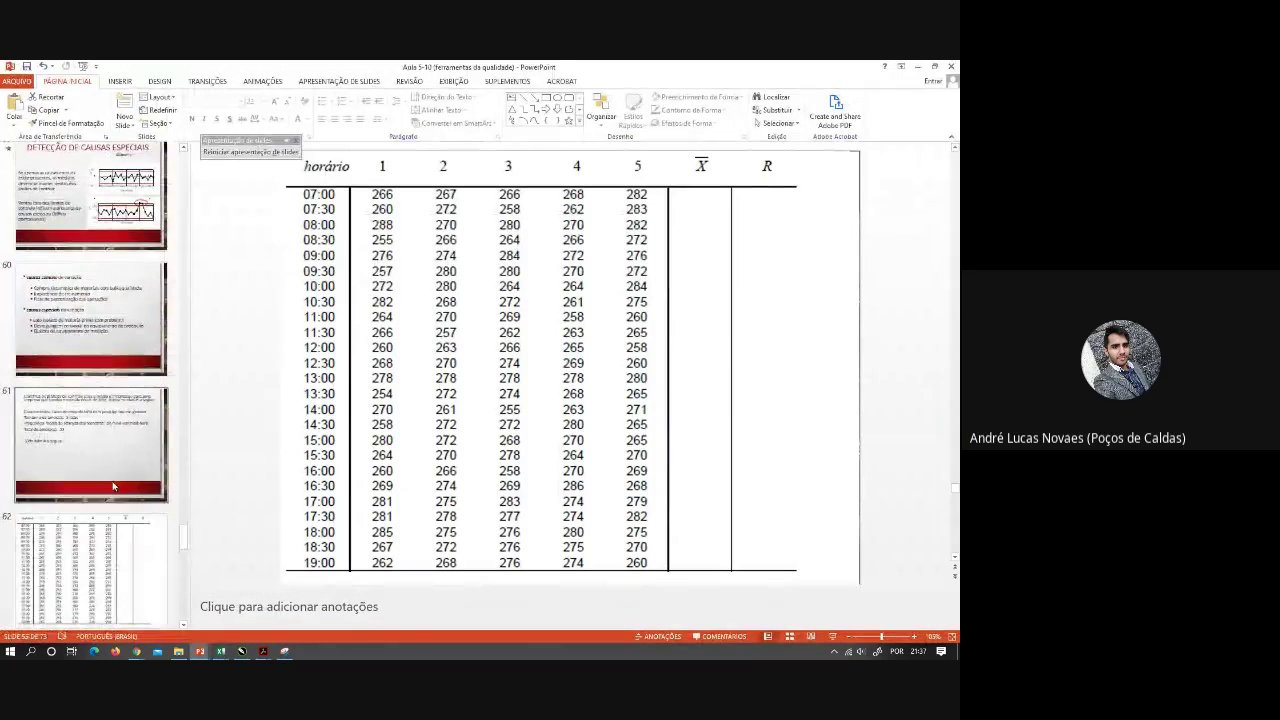
pyautogui.click(118, 419)
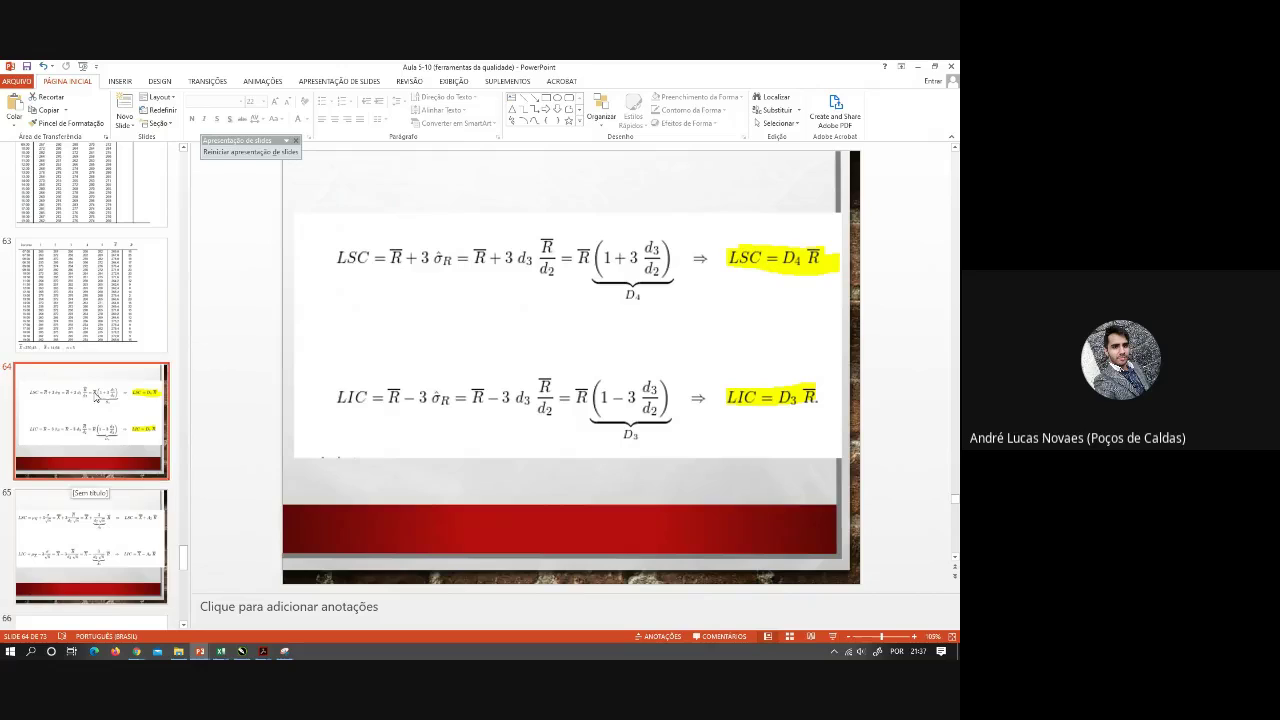
pyautogui.scroll(-2, 96, 396)
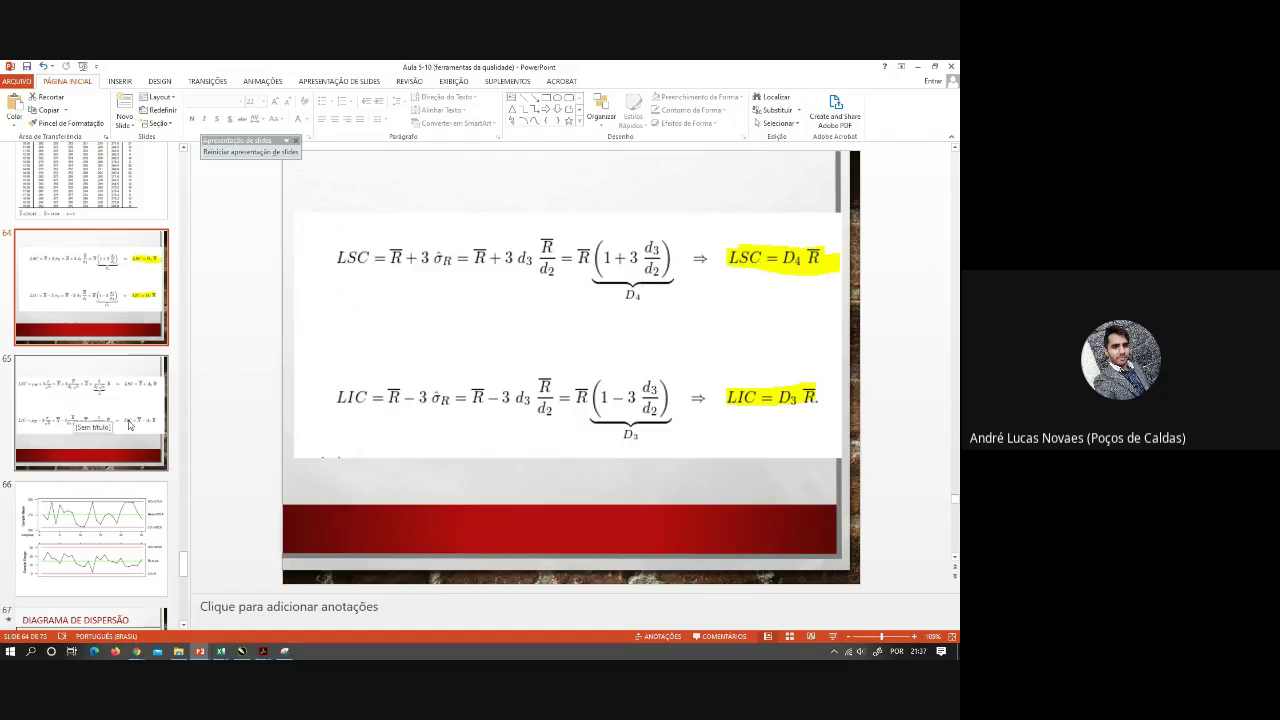
pyautogui.scroll(2, 128, 425)
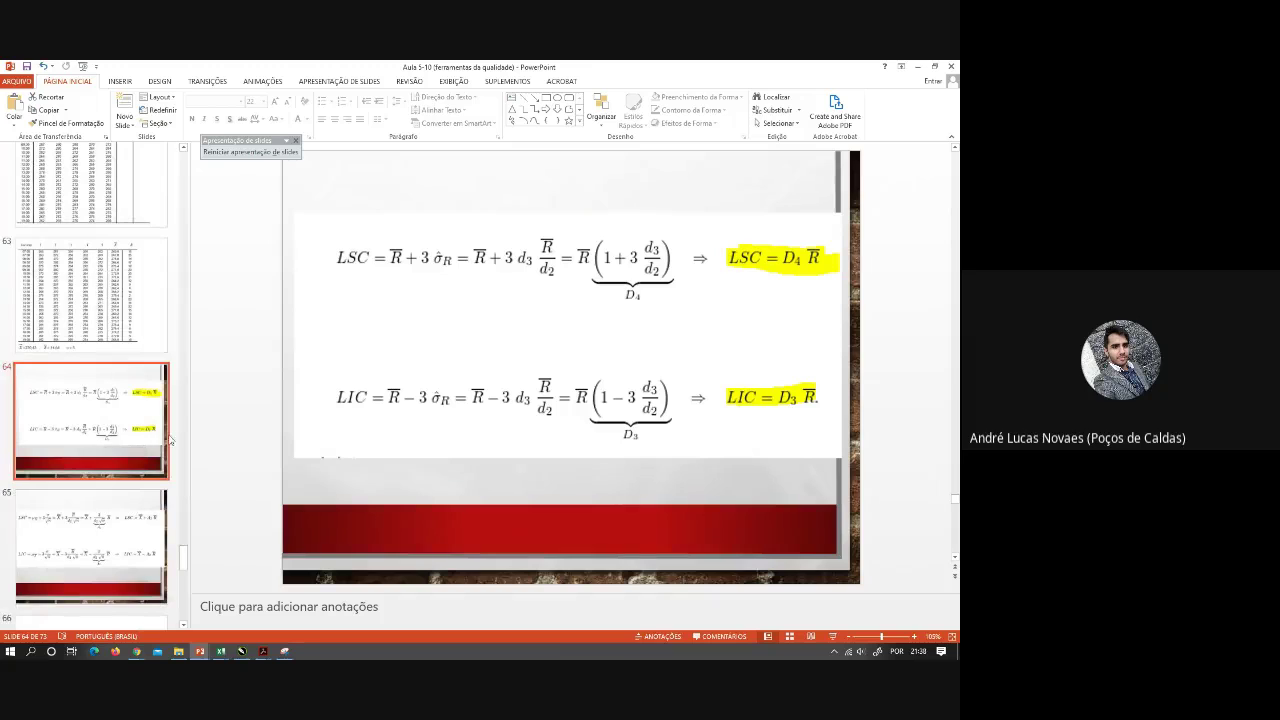
# Switch to Google Classroom in Chrome and check the adopted control limits in the [15/04] Gráfico de controle activity
pyautogui.moveTo(137, 651)
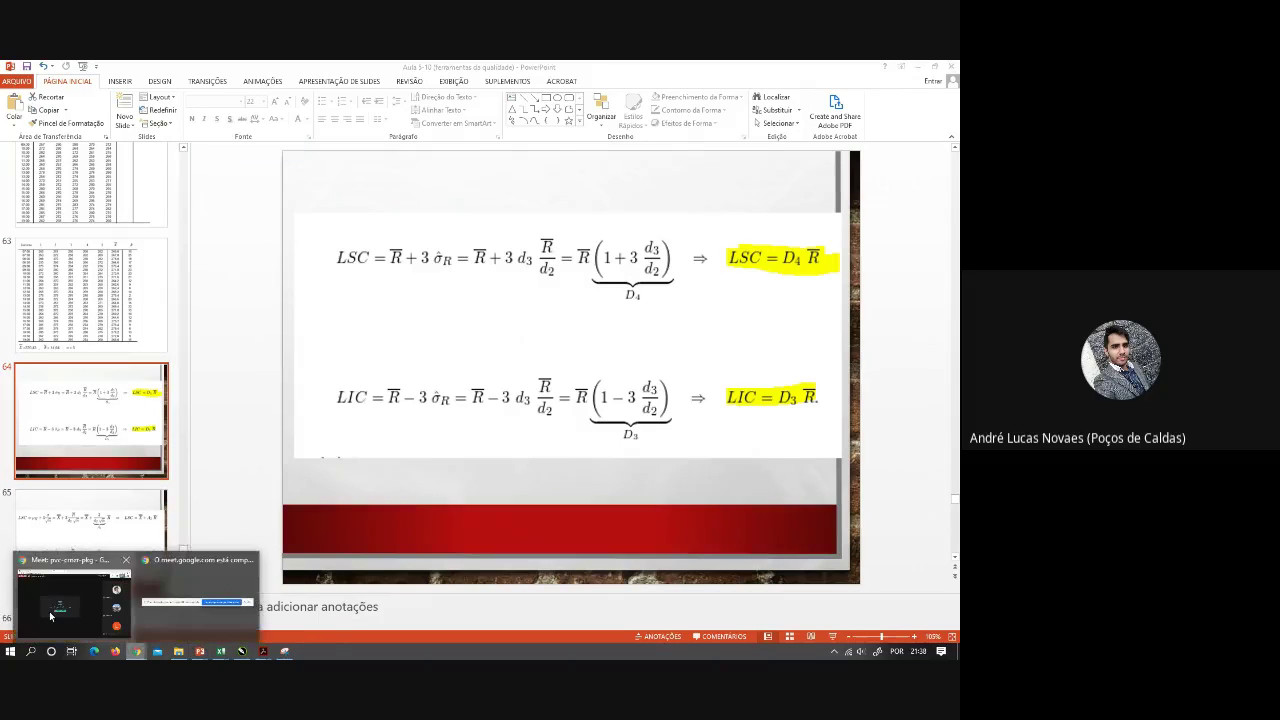
pyautogui.click(78, 565)
pyautogui.click(70, 69)
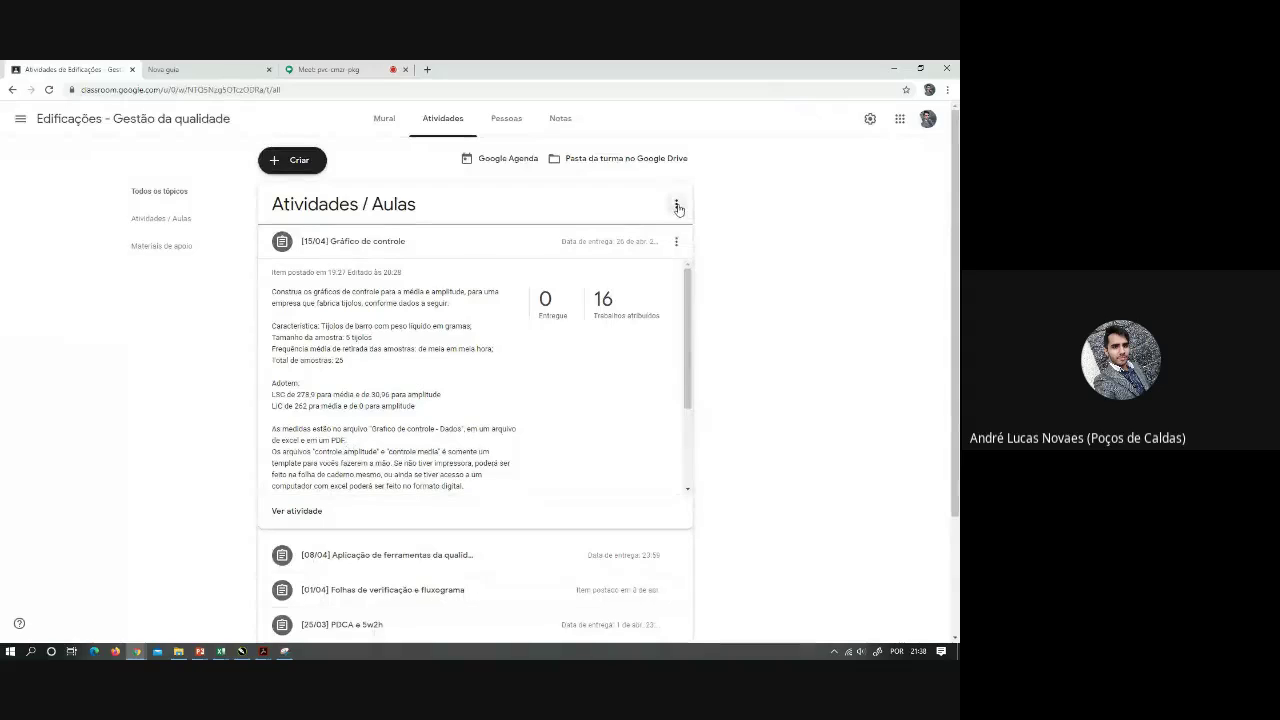
# Open the "[15/04] Gráfico de controle" activity for editing and copy the LSC and LIC lines from its instructions
pyautogui.click(676, 241)
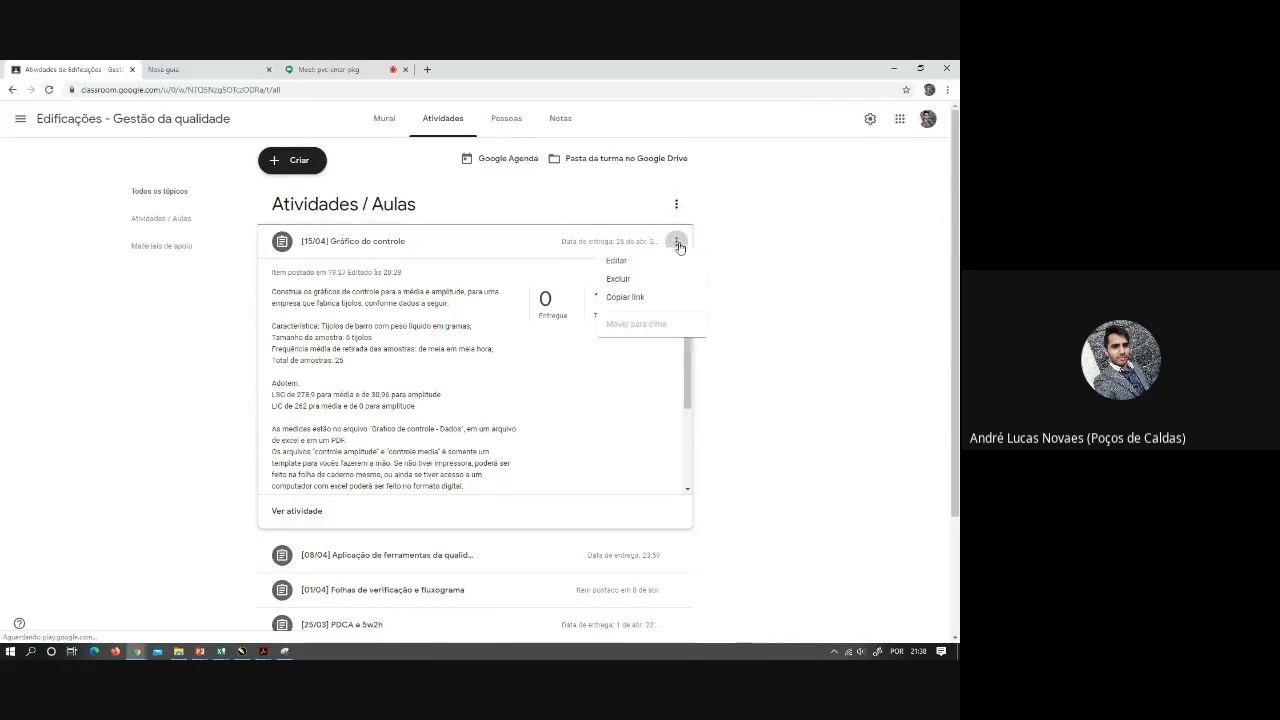
pyautogui.click(597, 266)
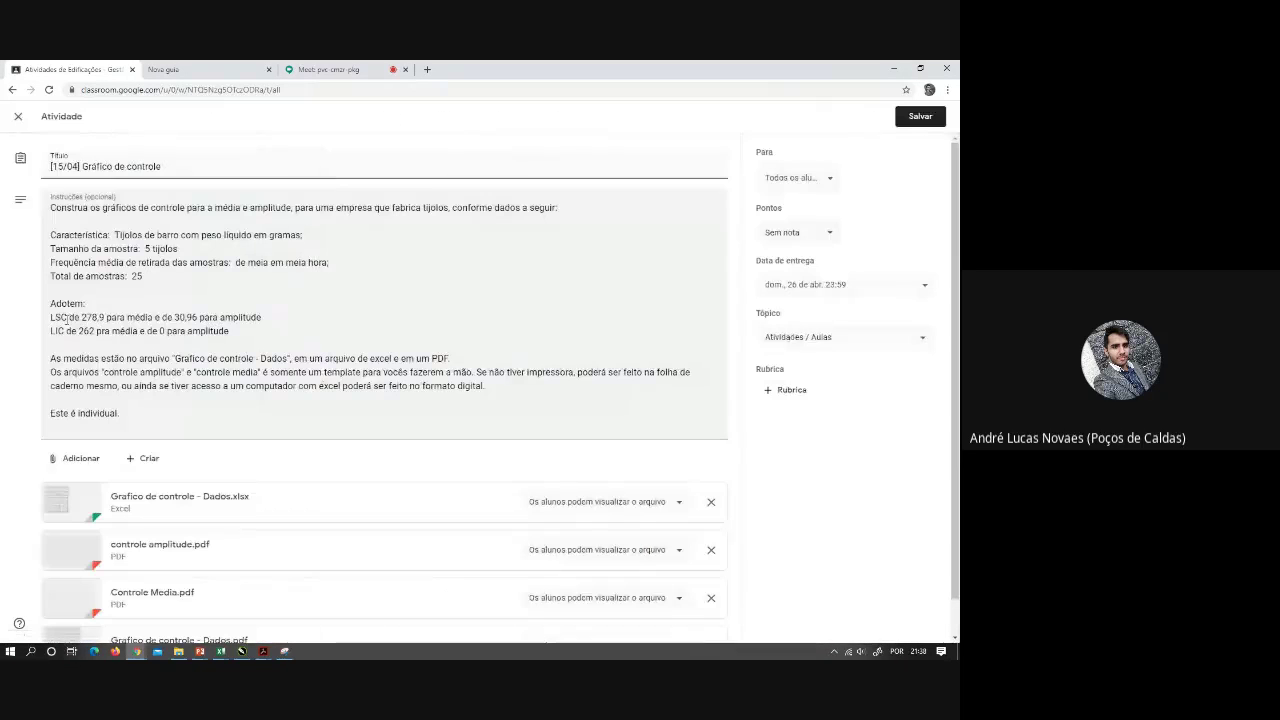
pyautogui.moveTo(51, 316); pyautogui.dragTo(232, 329)
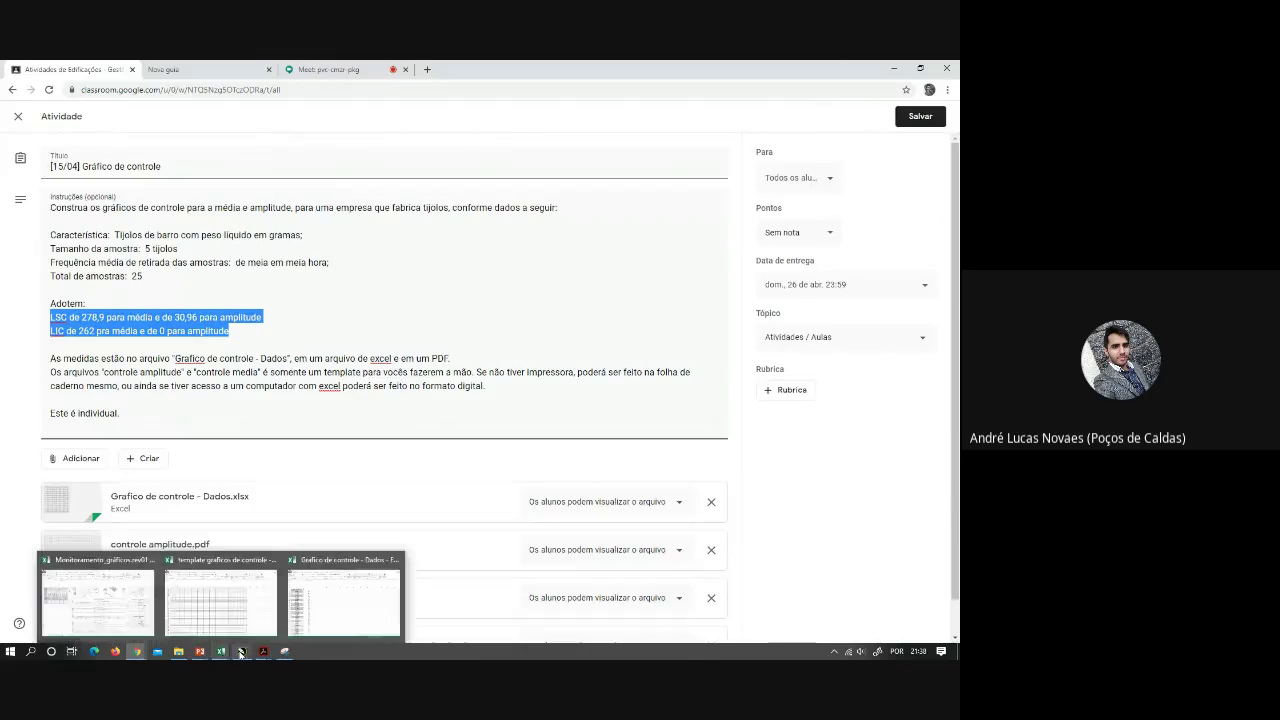
# Switch to CorelDRAW and insert the copied LSC and LIC limit lines as text beside the amplitude chart
pyautogui.click(232, 600)
pyautogui.click(10, 299)
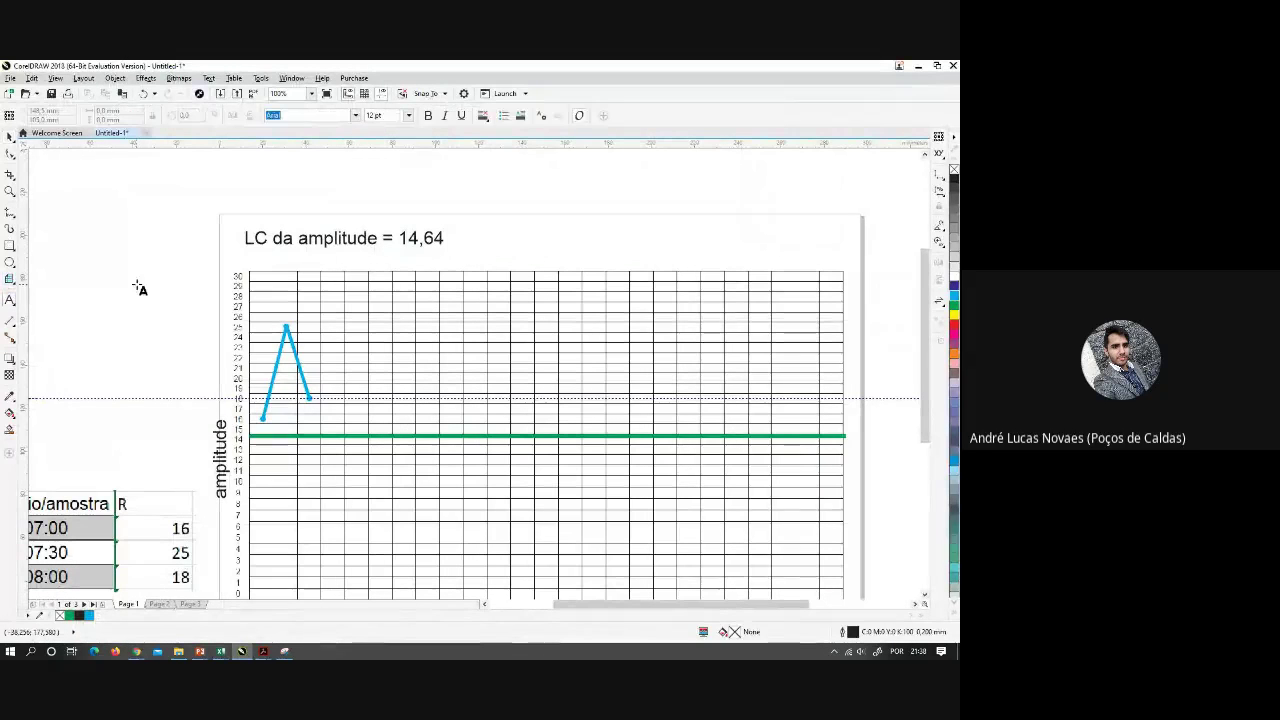
pyautogui.click(135, 280)
pyautogui.write('LSC de 278,9 para média e de 30,96 para amplitude\\nLIC de 262 pra média e de 0 para amplitude')
pyautogui.click(10, 135)
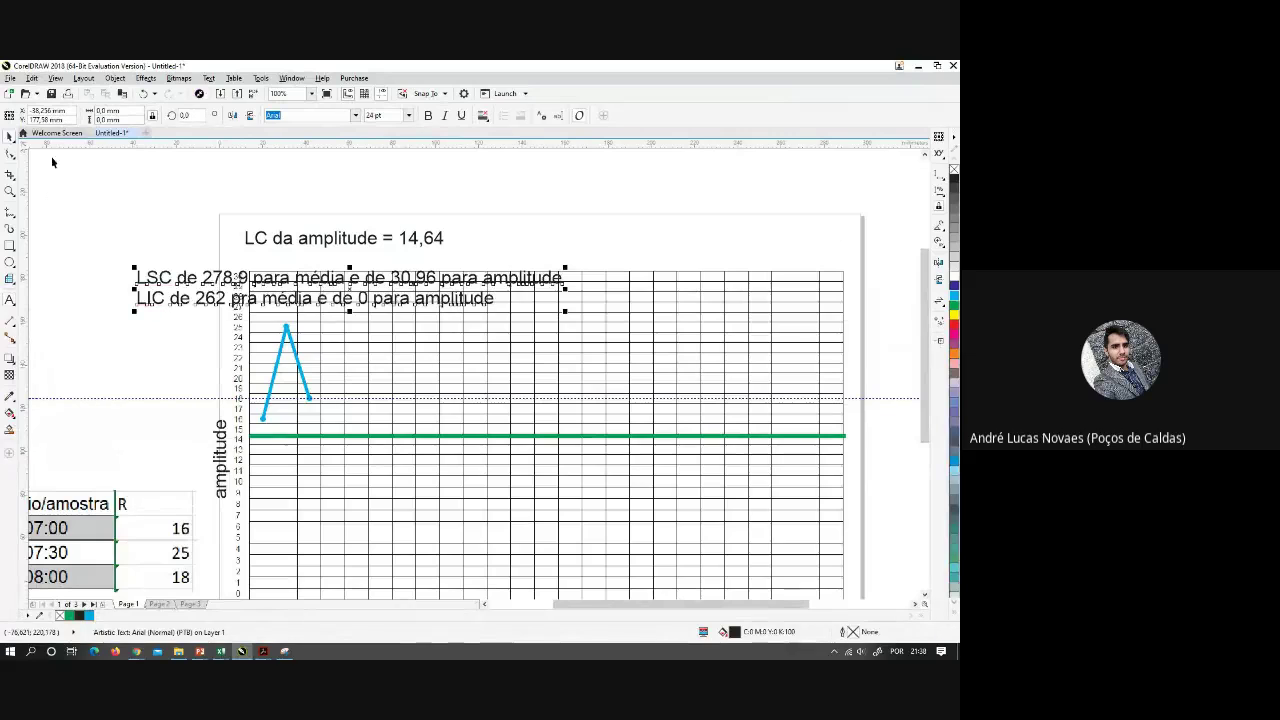
# Move the LSC and LIC text above the chart grid, next to the "LC da amplitude = 14,64" heading
pyautogui.moveTo(350, 277); pyautogui.dragTo(673, 228)
pyautogui.scroll(2, 620, 268)
pyautogui.scroll(-1, 620, 268)
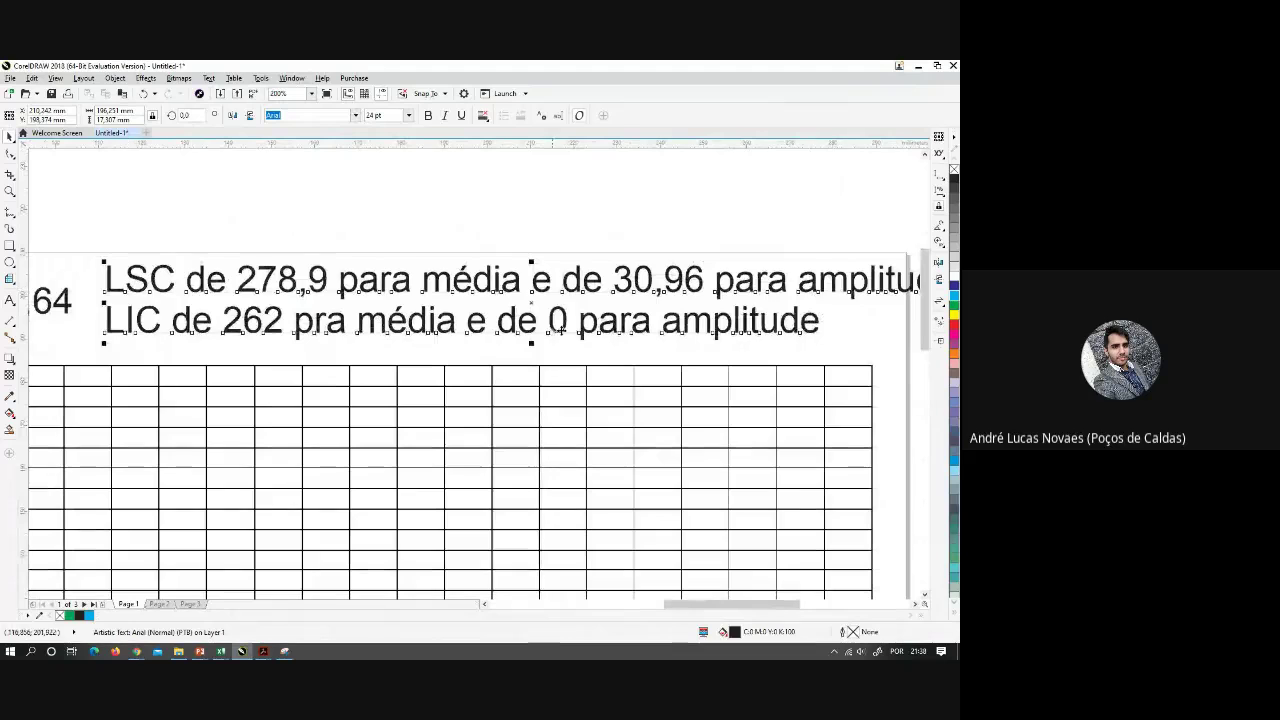
pyautogui.scroll(-1, 590, 334)
pyautogui.scroll(1, 485, 305)
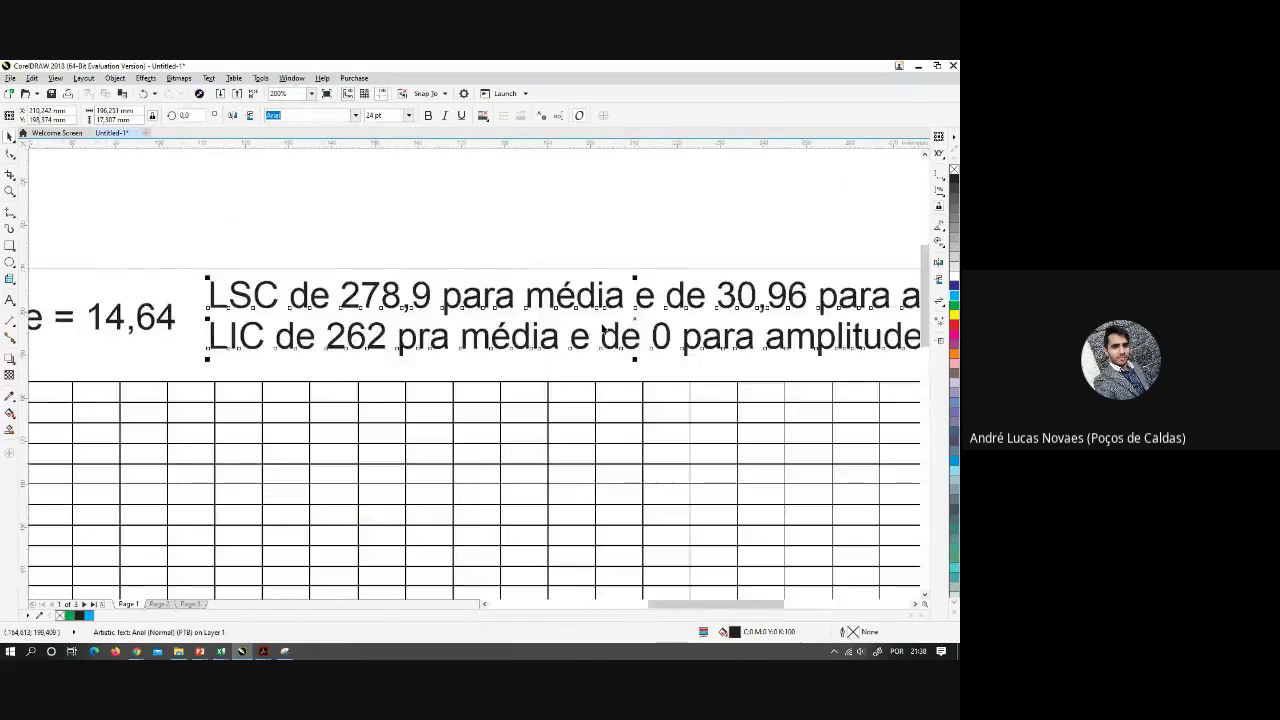
pyautogui.hscroll(3, 469, 290)
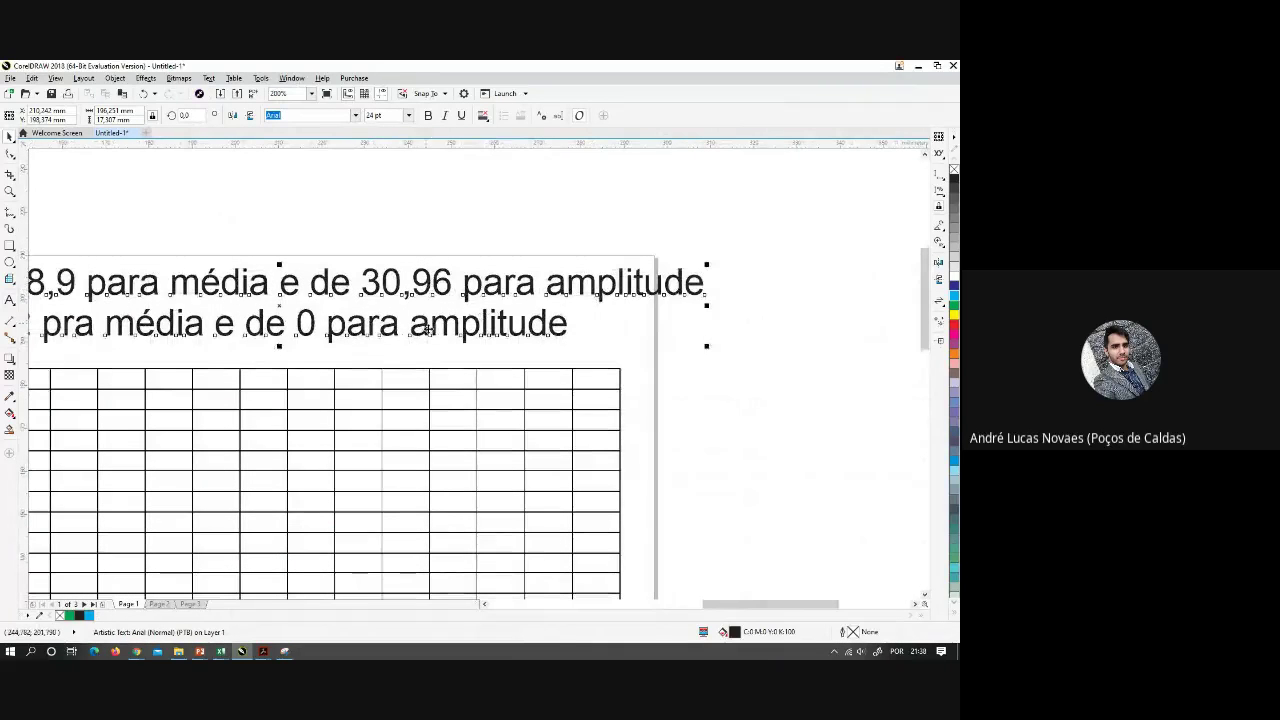
pyautogui.scroll(-1, 391, 400)
# Duplicate the green centre line to the grid's upper edge just above 30 and colour the copy red
pyautogui.moveTo(186, 491); pyautogui.dragTo(622, 438)
pyautogui.click(366, 491)
pyautogui.scroll(1, 366, 491)
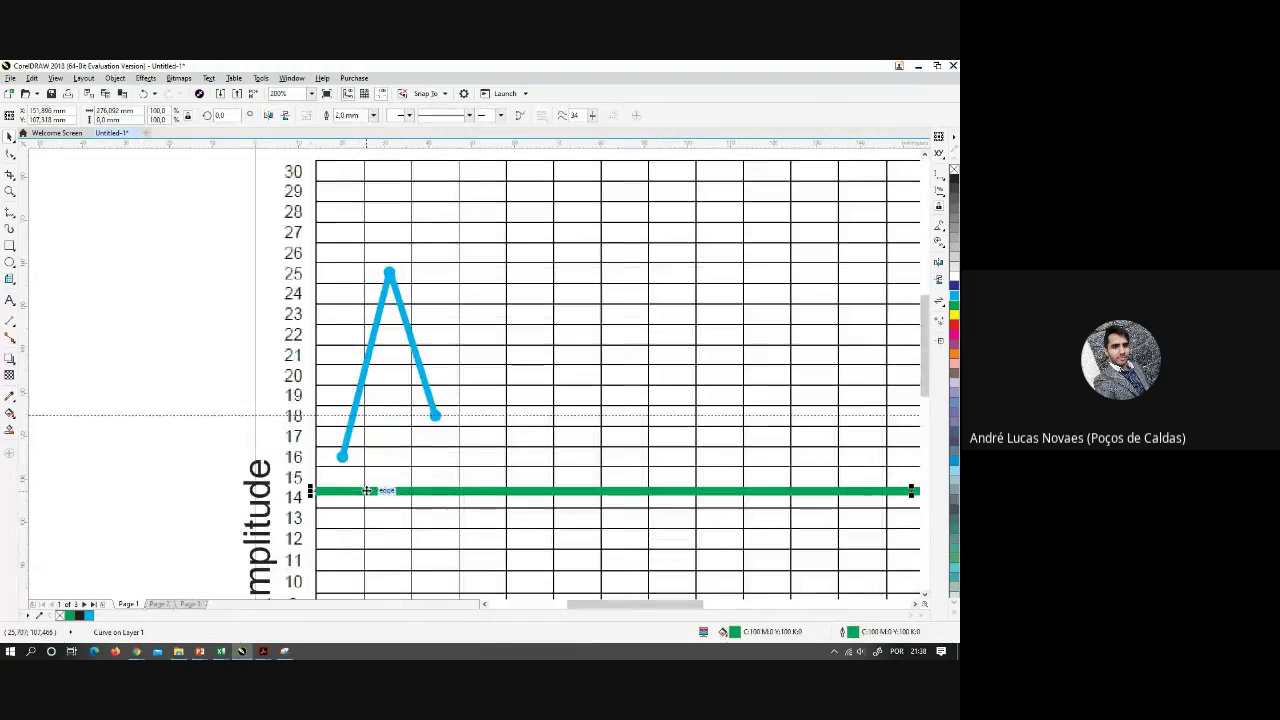
pyautogui.moveTo(415, 197); pyautogui.dragTo(412, 178)
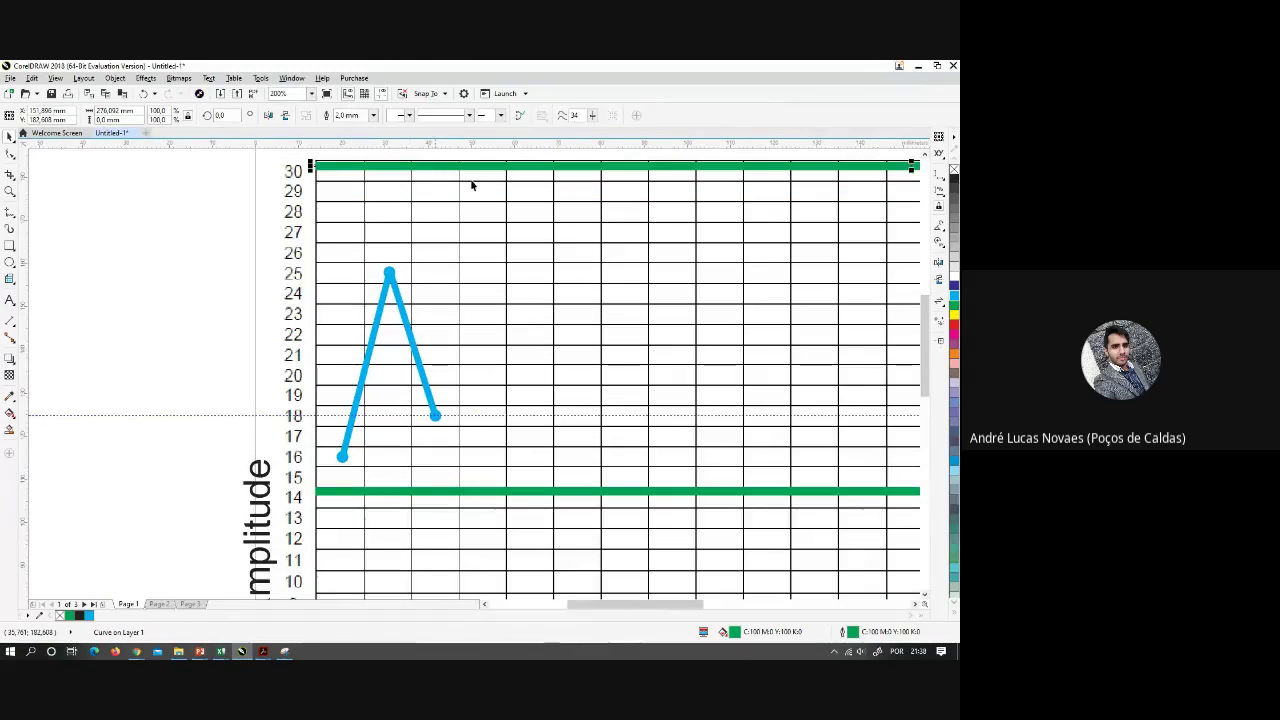
pyautogui.click(953, 325)
pyautogui.rightClick(953, 325)
pyautogui.scroll(-2, 563, 306)
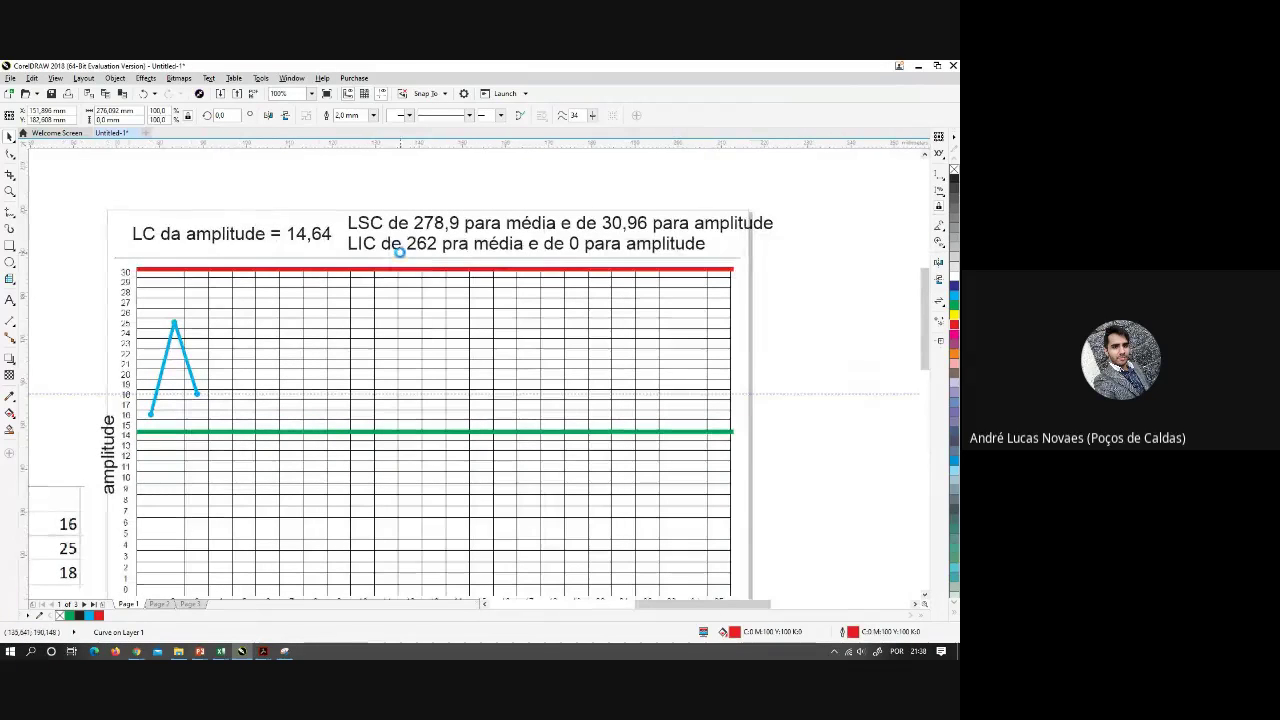
# Place a copy of the red limit line along the 0 level at the base of the amplitude grid
pyautogui.scroll(2, 402, 252)
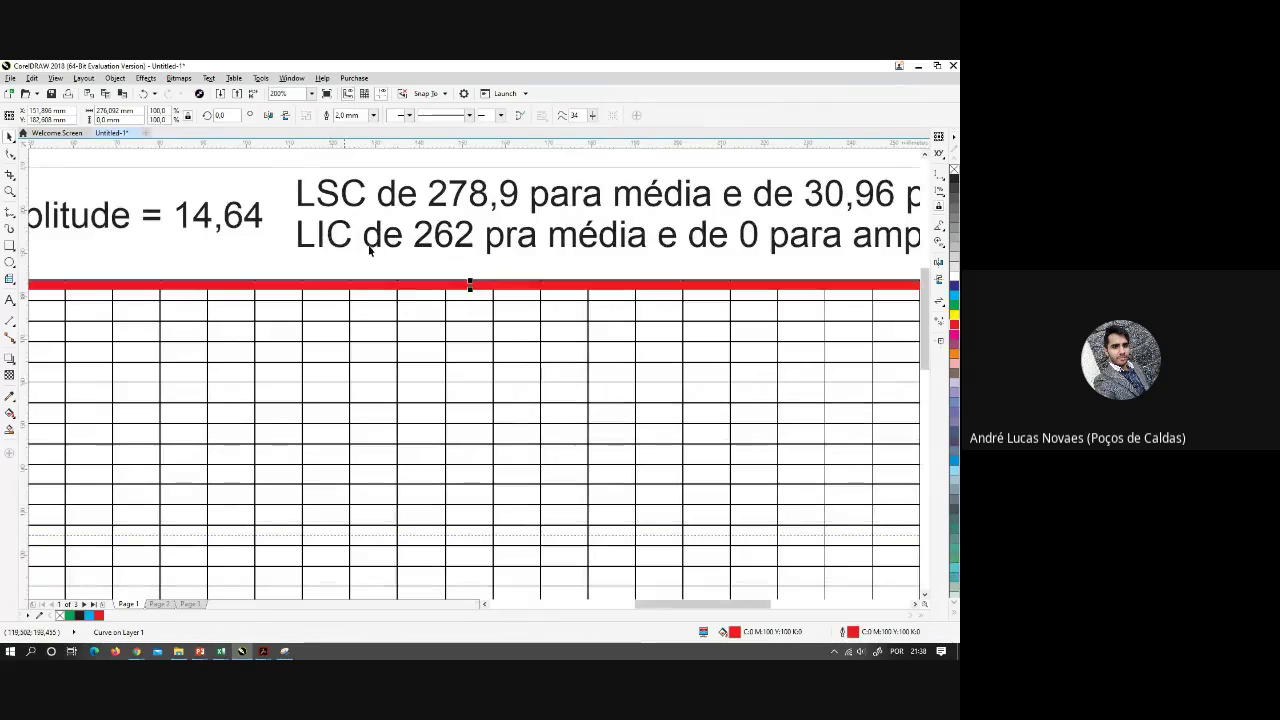
pyautogui.hscroll(4, 369, 250)
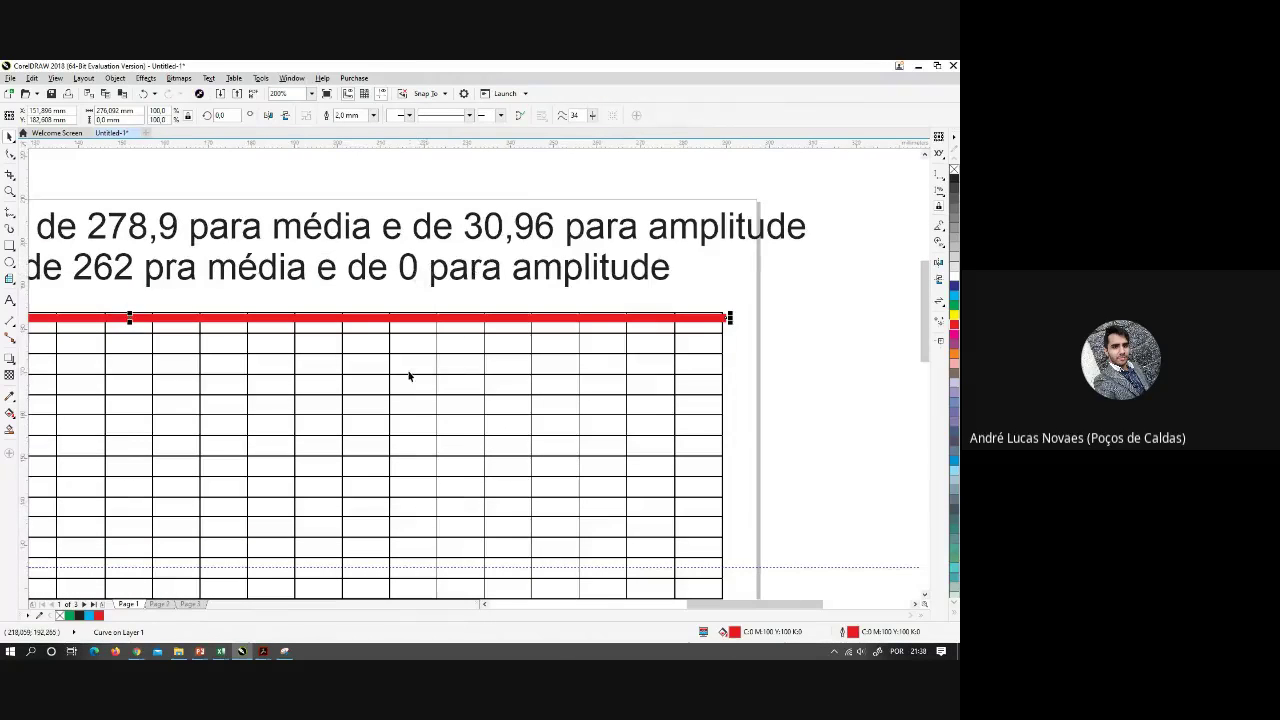
pyautogui.scroll(-3, 409, 376)
pyautogui.scroll(2, 331, 403)
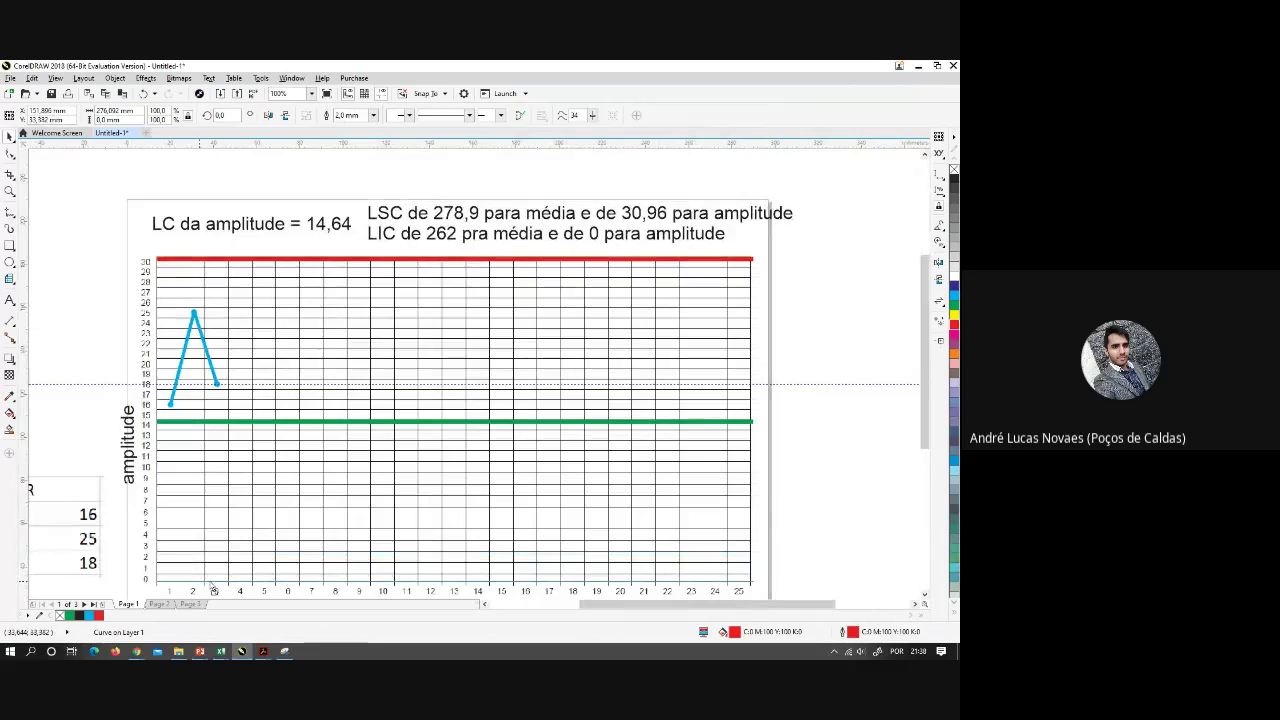
pyautogui.scroll(2, 214, 582)
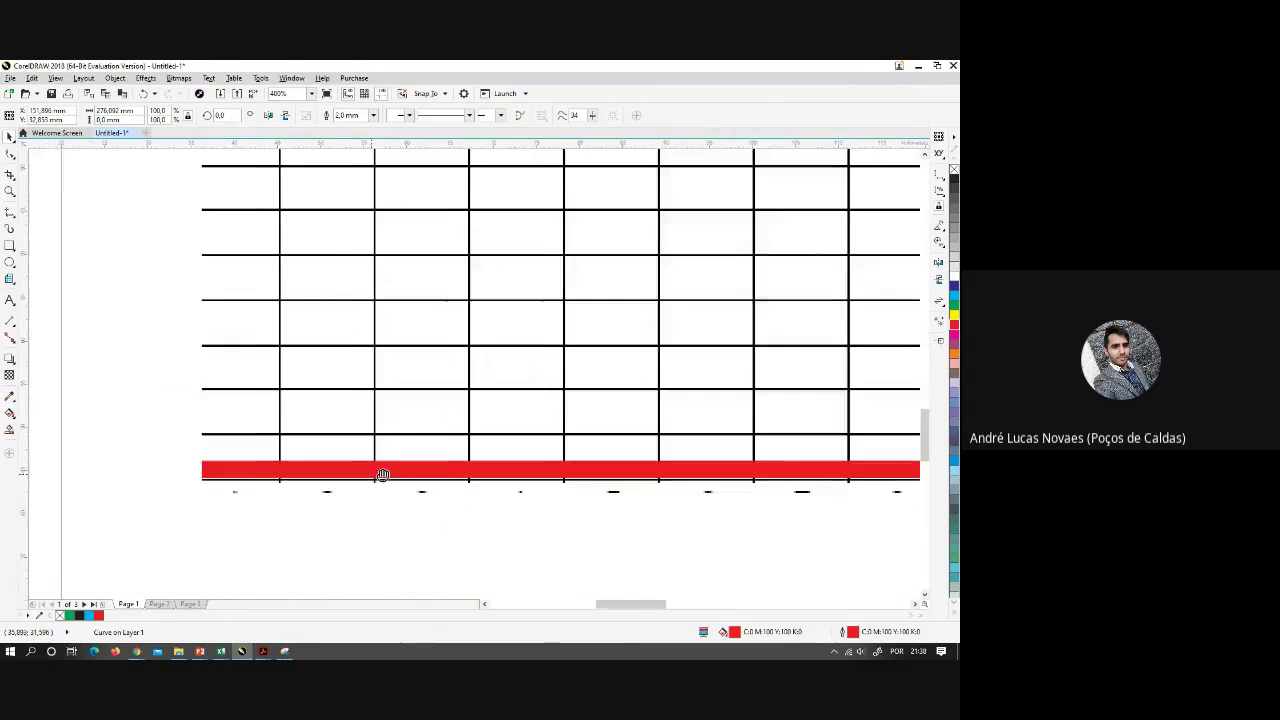
pyautogui.click(211, 467)
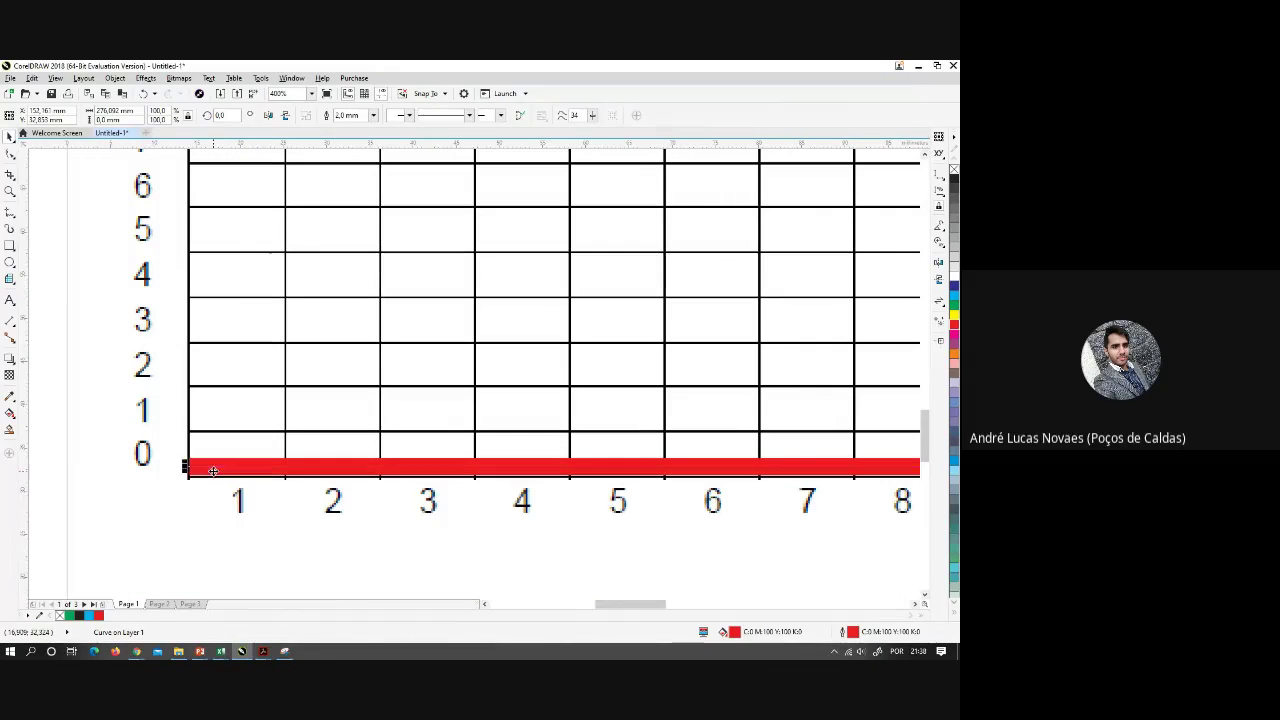
pyautogui.scroll(-2, 214, 458)
pyautogui.click(129, 211)
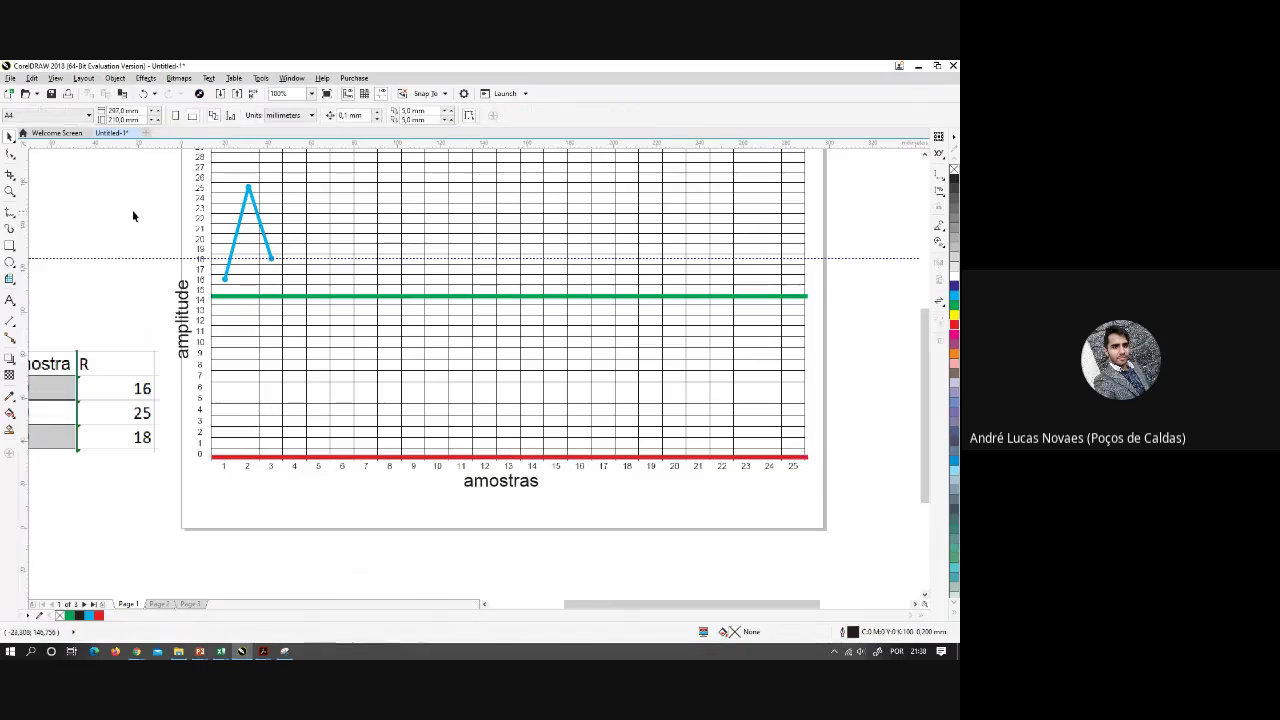
# Copy the blue sample 3 point to a spot above the red upper limit line at sample 4
pyautogui.scroll(3, 179, 407)
pyautogui.scroll(1, 250, 410)
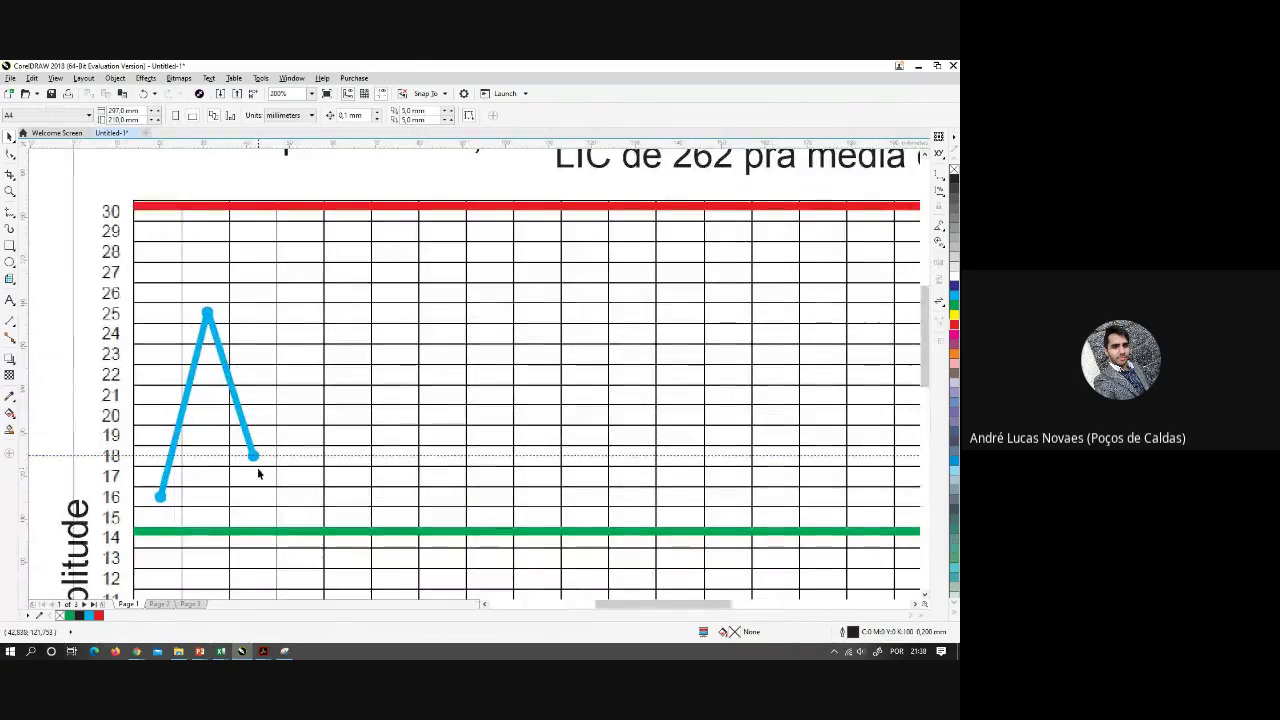
pyautogui.click(253, 455)
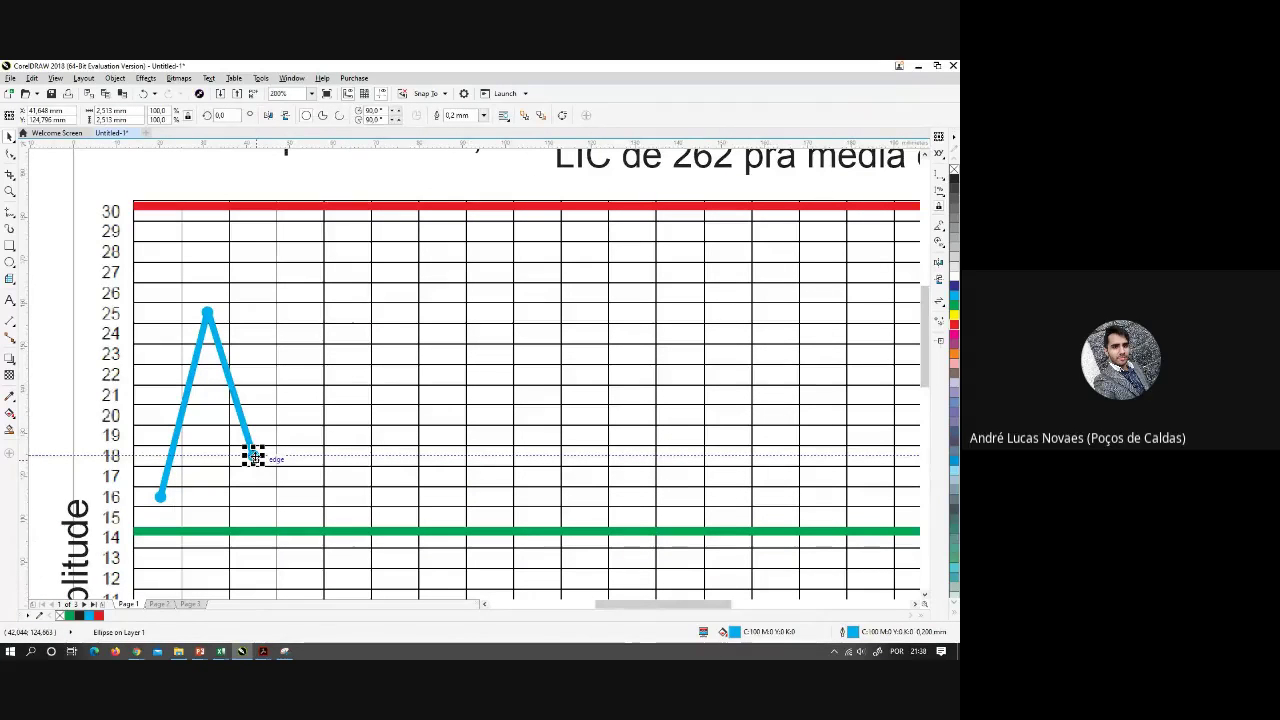
pyautogui.moveTo(253, 455); pyautogui.dragTo(306, 184)
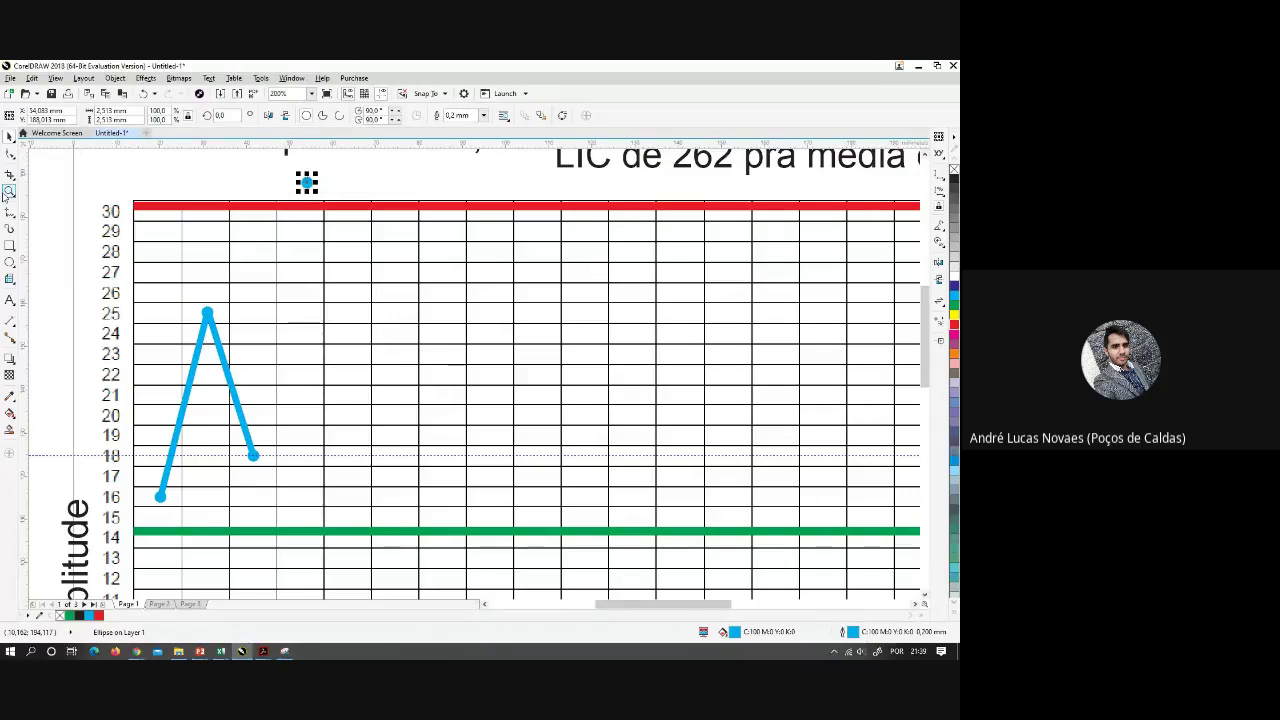
# Draw a blue line from the sample 3 point to the point above the upper limit, using a copied segment
pyautogui.click(215, 316)
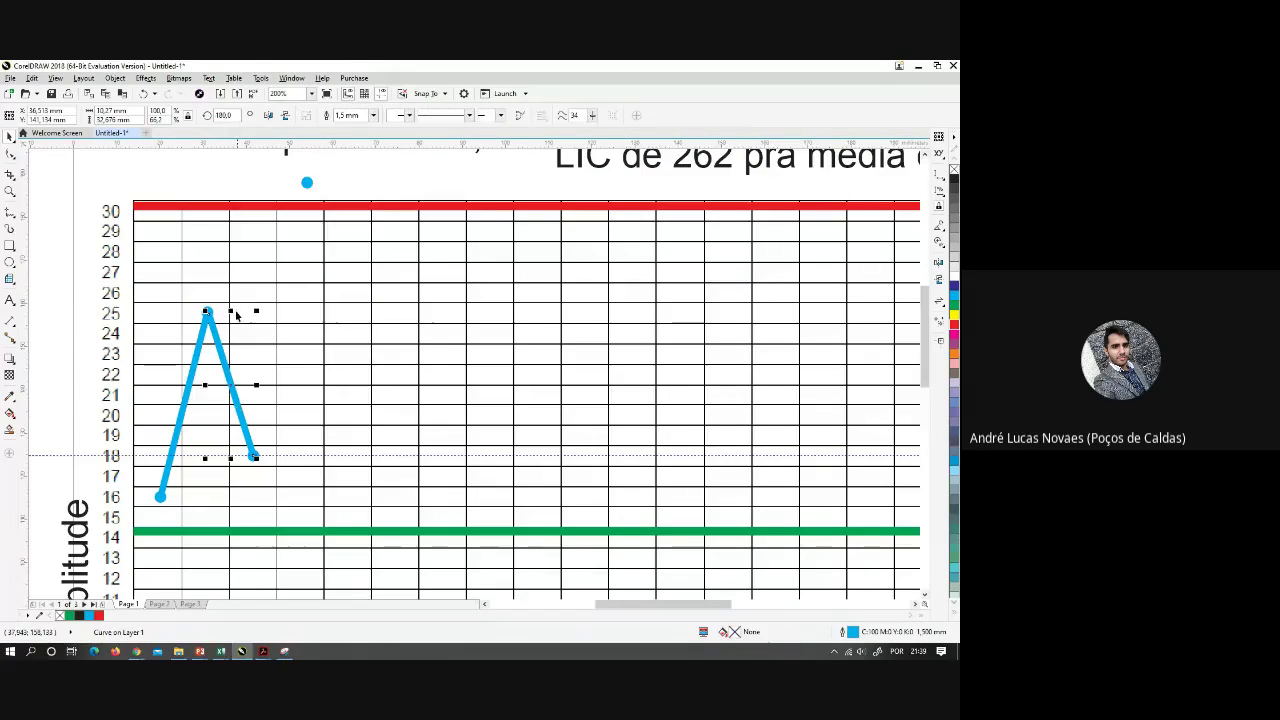
pyautogui.click(255, 457)
pyautogui.click(292, 337)
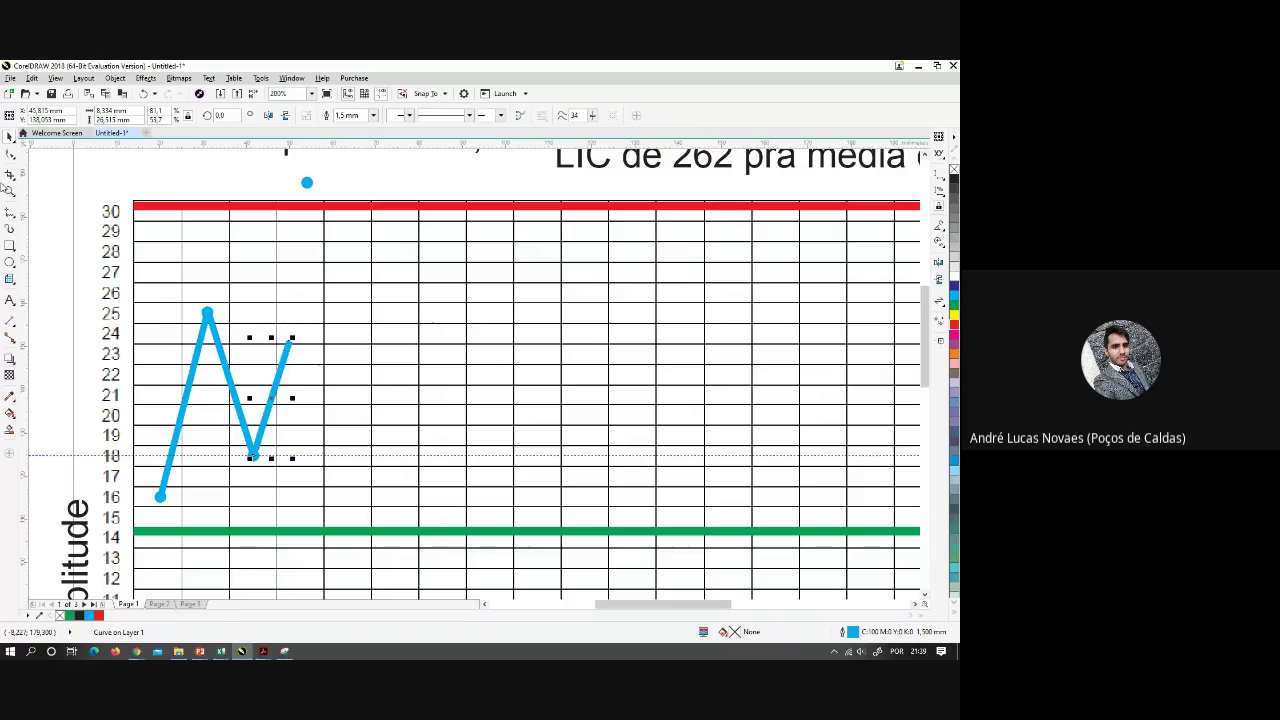
pyautogui.click(10, 152)
pyautogui.moveTo(292, 337); pyautogui.dragTo(307, 183)
pyautogui.scroll(-2, 307, 185)
pyautogui.press('space')
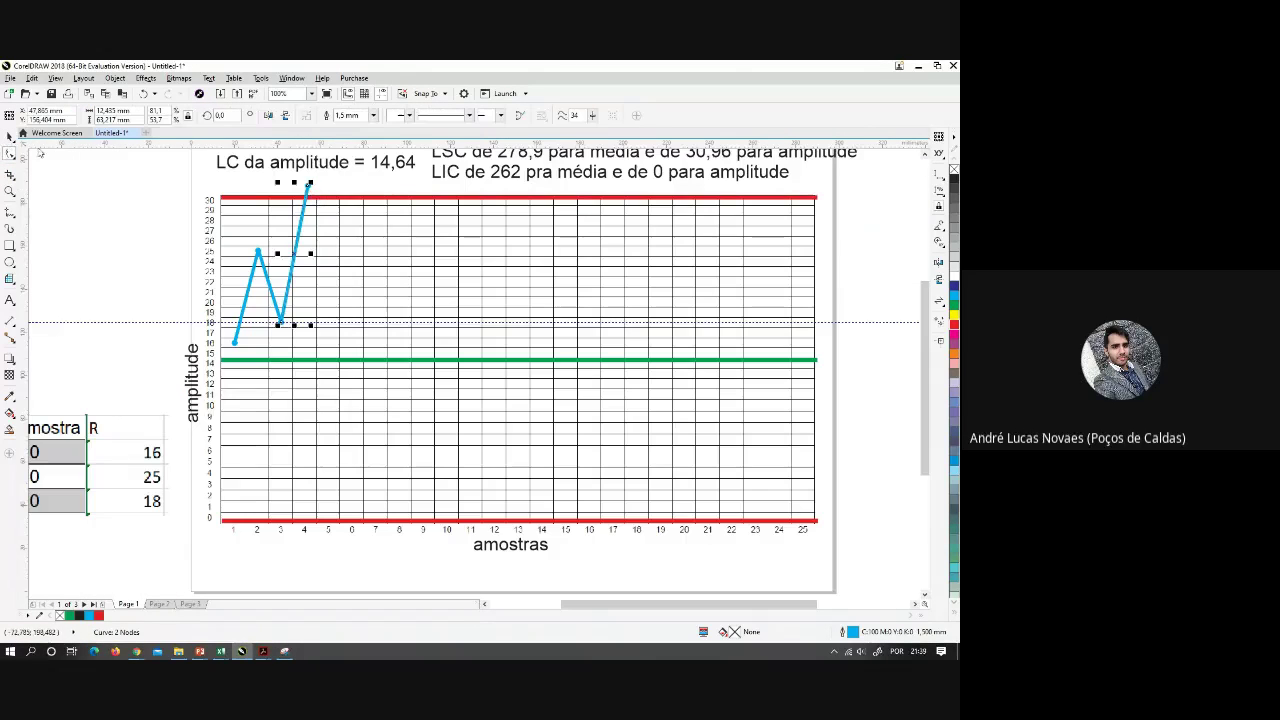
pyautogui.scroll(2, 371, 301)
pyautogui.scroll(2, 371, 301)
pyautogui.scroll(3, 350, 305)
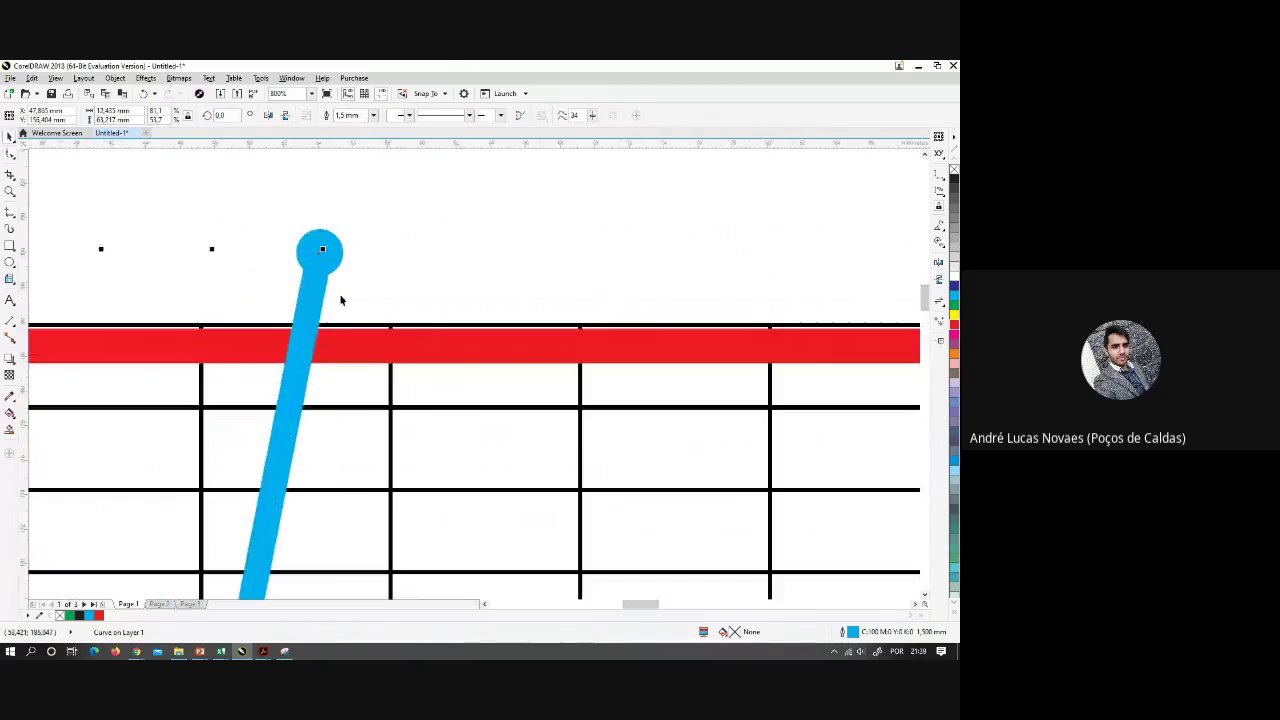
pyautogui.scroll(-2, 391, 330)
# Undo the connecting line and delete the blue point above the red upper limit line
pyautogui.hotkey('ctrl', 'z')
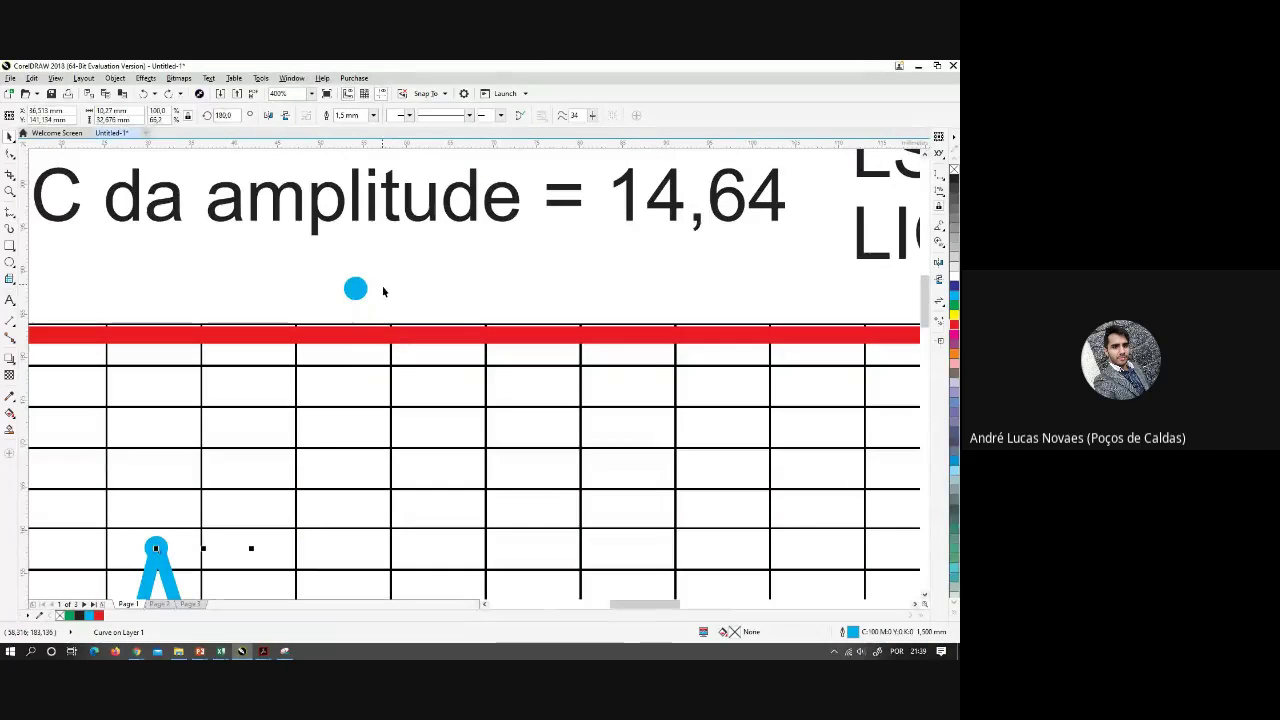
pyautogui.moveTo(383, 289); pyautogui.dragTo(360, 317)
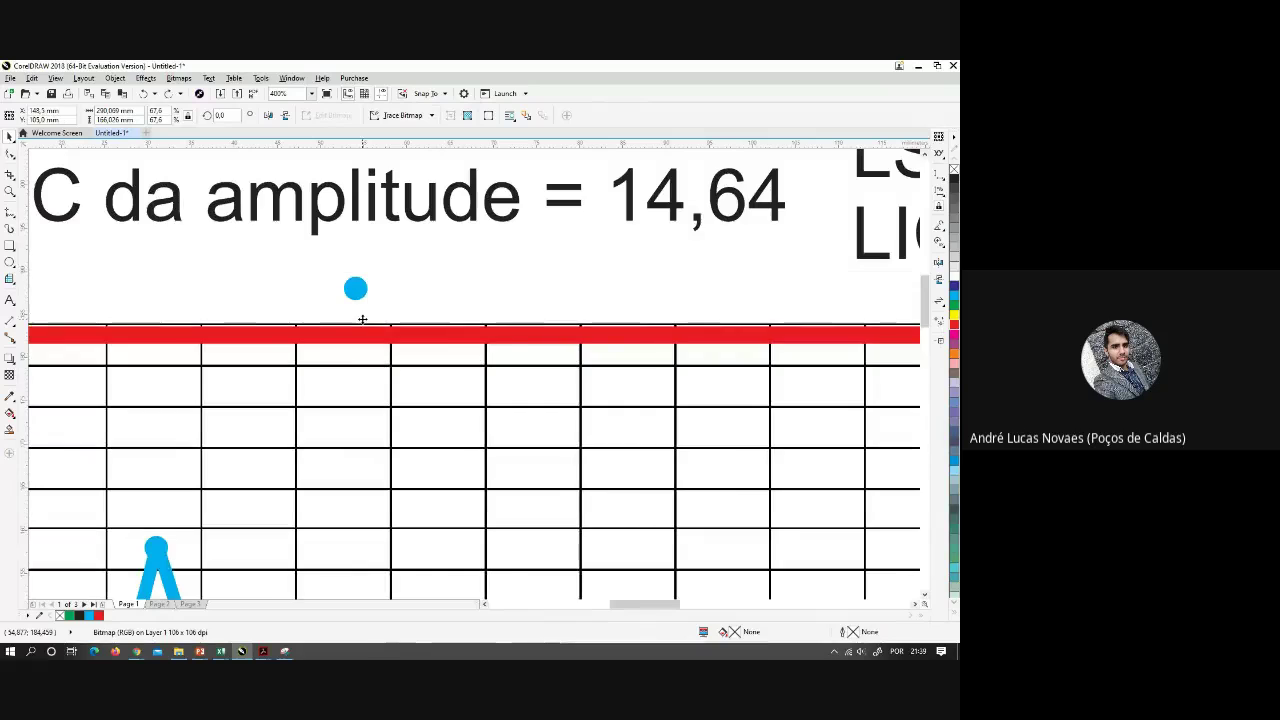
pyautogui.scroll(-3, 362, 318)
pyautogui.scroll(3, 362, 318)
pyautogui.click(369, 294)
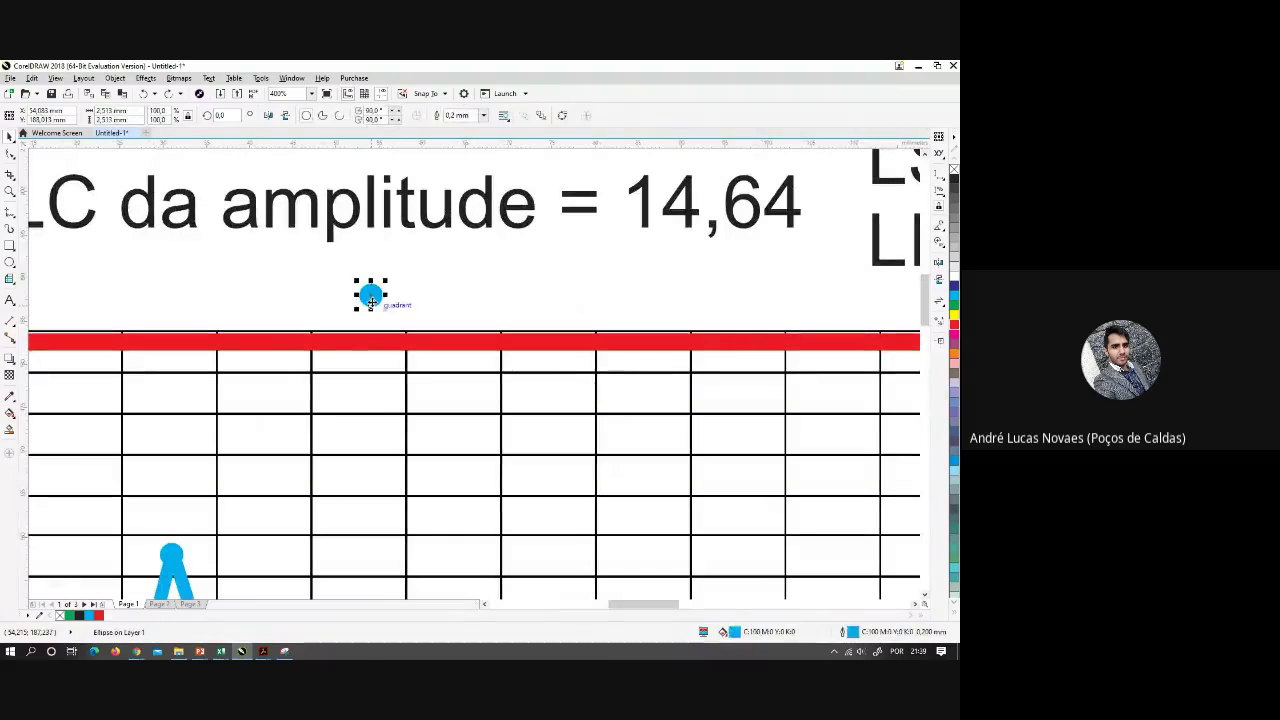
pyautogui.press('Delete')
pyautogui.scroll(-3, 376, 302)
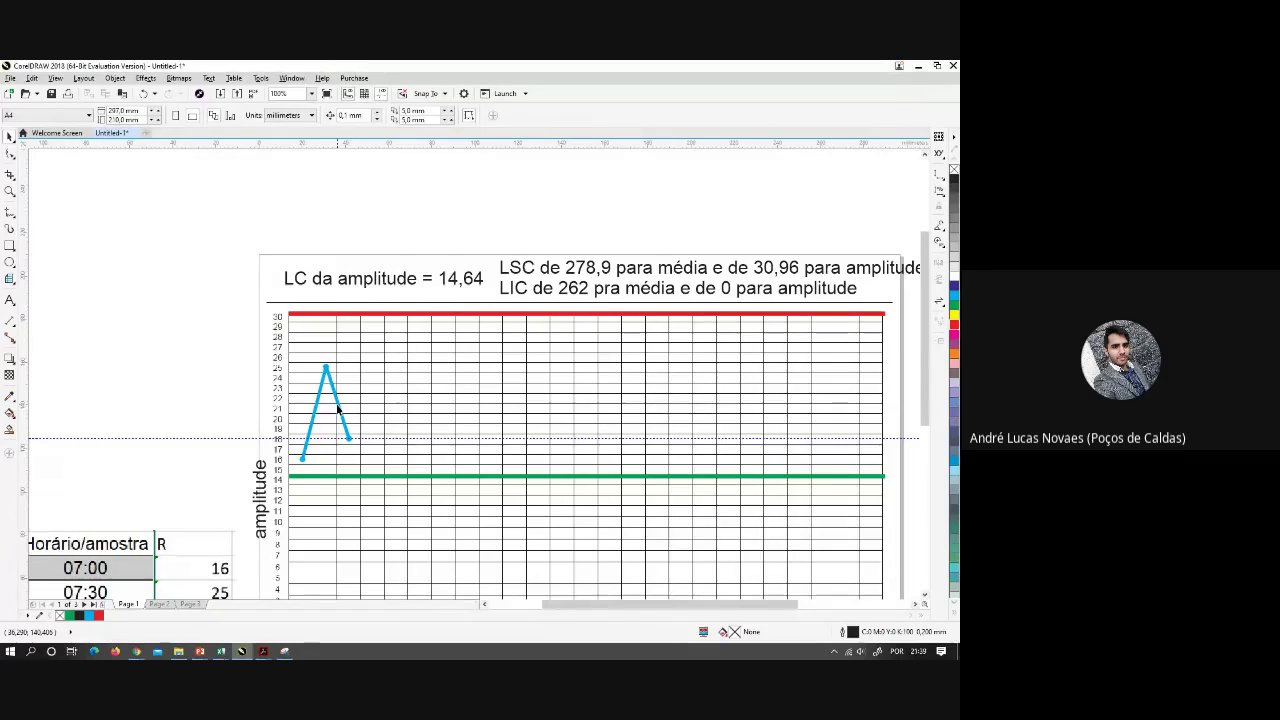
# On Page 2, delete the horizontal guideline and the Horário/amostra table picture beside the grid
pyautogui.moveTo(432, 420); pyautogui.dragTo(363, 378)
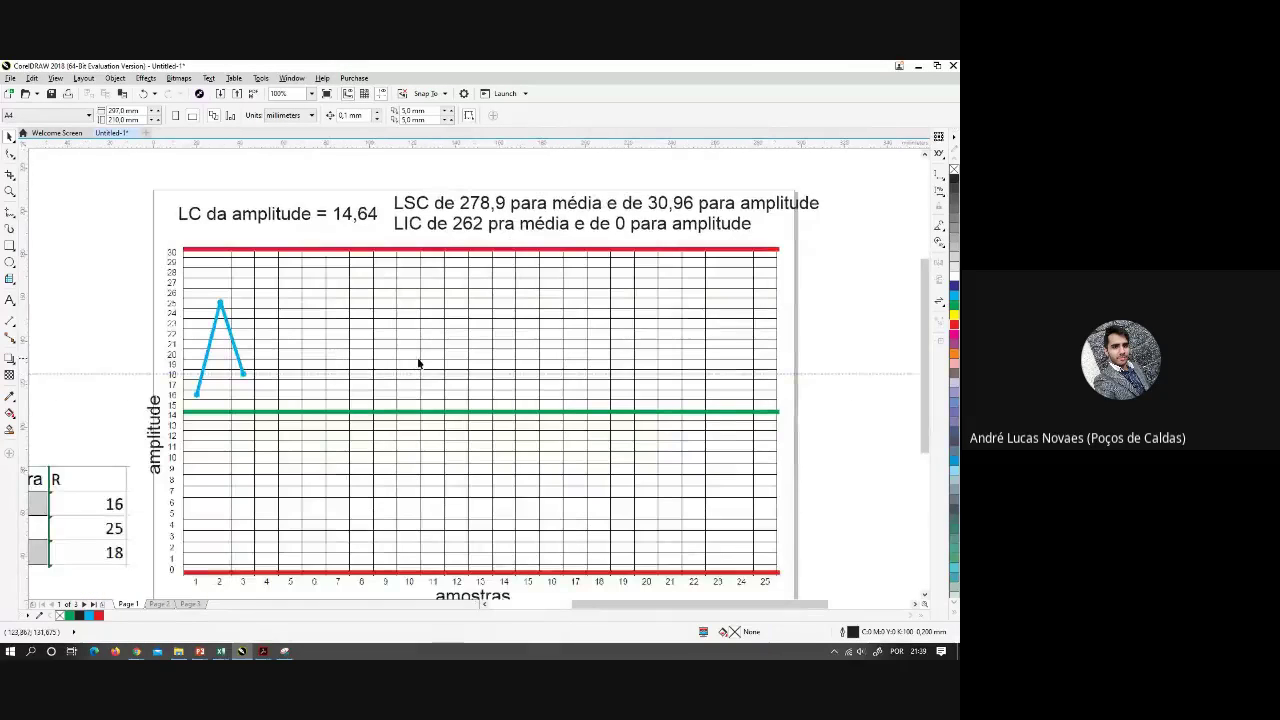
pyautogui.scroll(2, 244, 378)
pyautogui.scroll(-1, 209, 389)
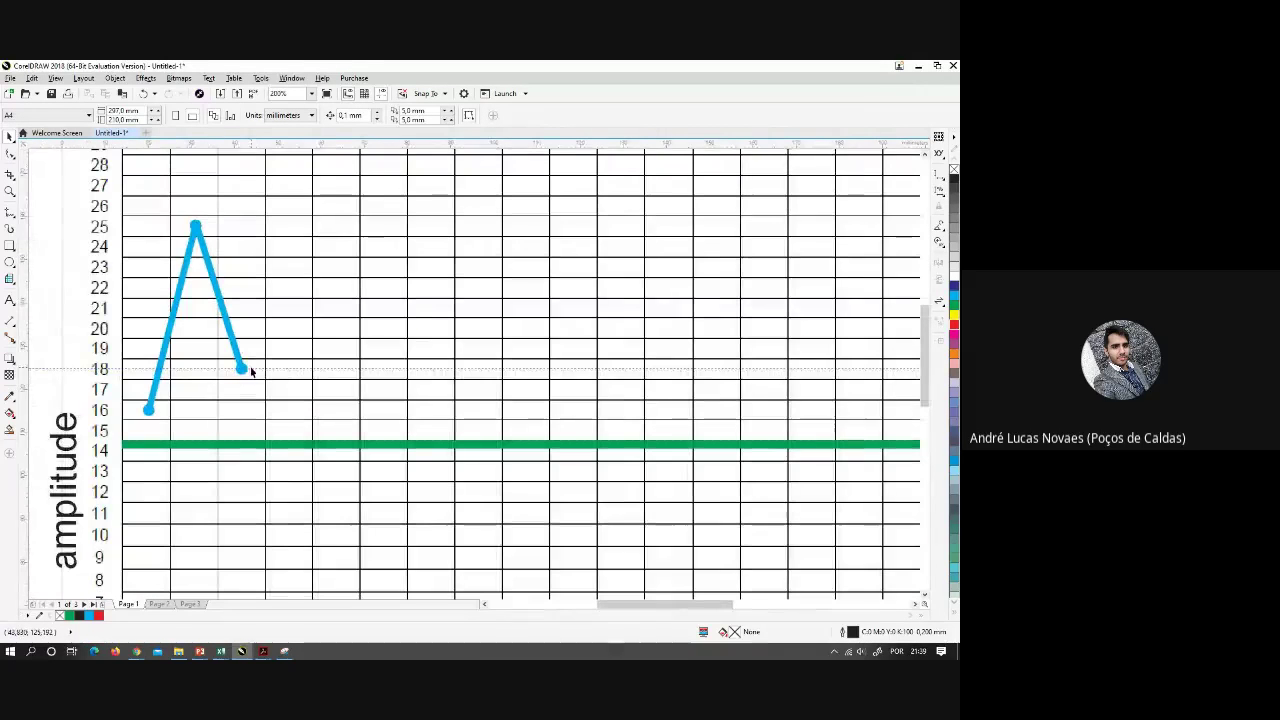
pyautogui.click(158, 604)
pyautogui.scroll(-3, 229, 459)
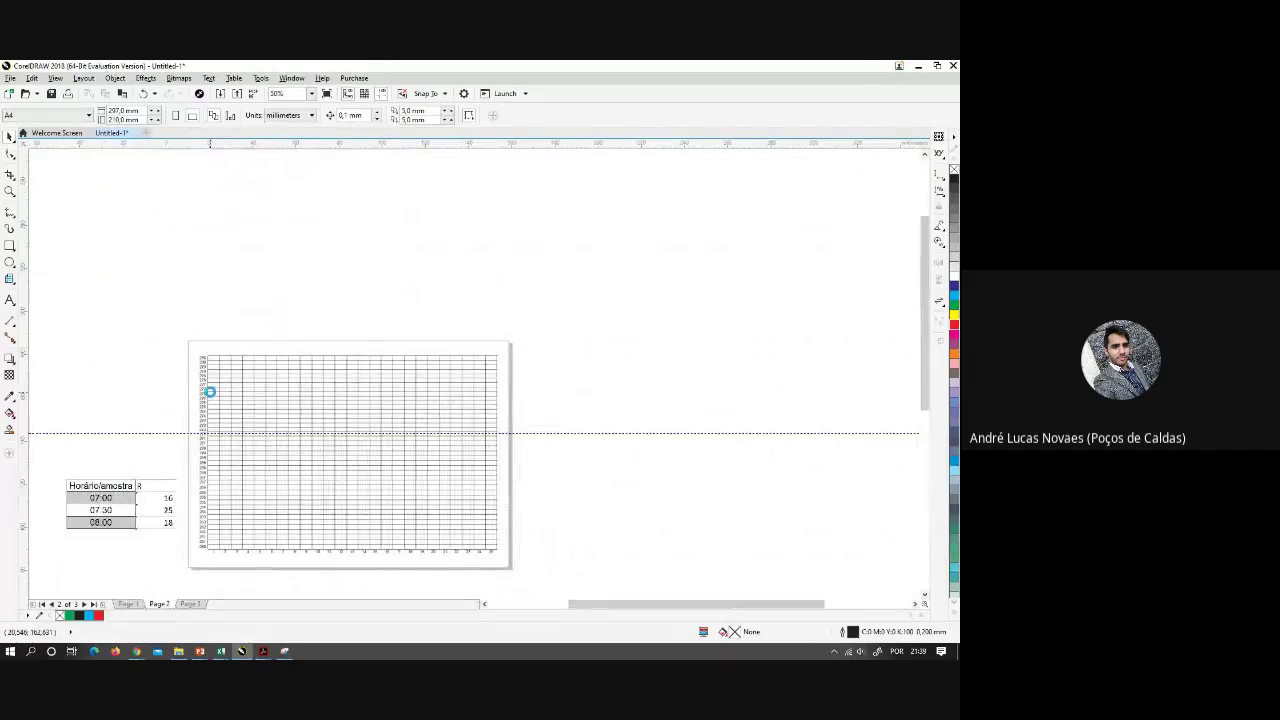
pyautogui.scroll(2, 206, 391)
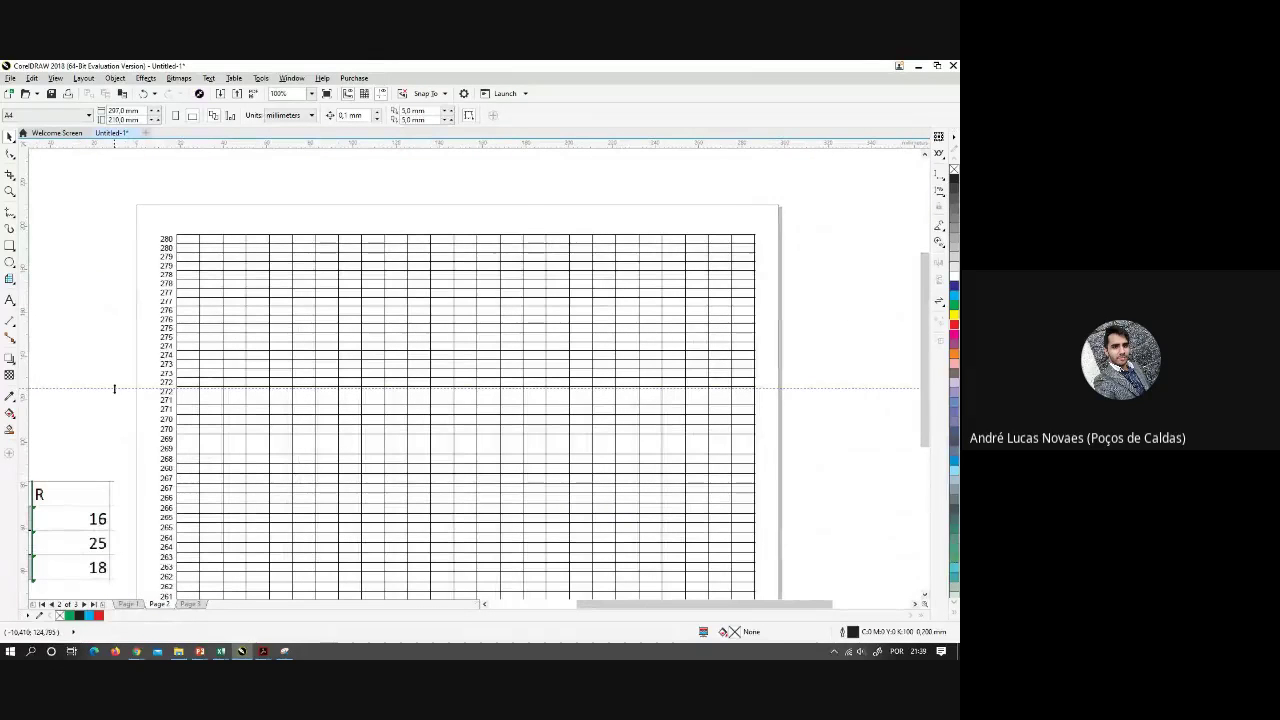
pyautogui.click(114, 388)
pyautogui.press('Delete')
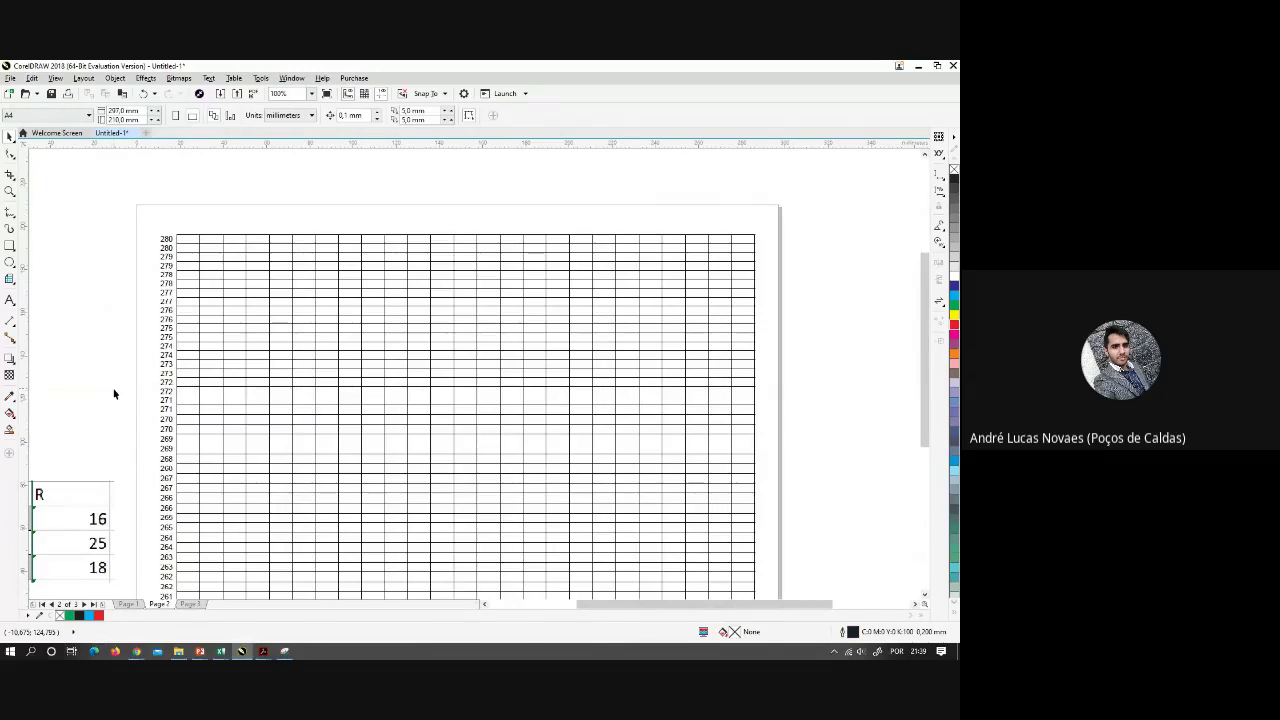
pyautogui.hscroll(-3, 114, 394)
pyautogui.click(229, 472)
pyautogui.press('Delete')
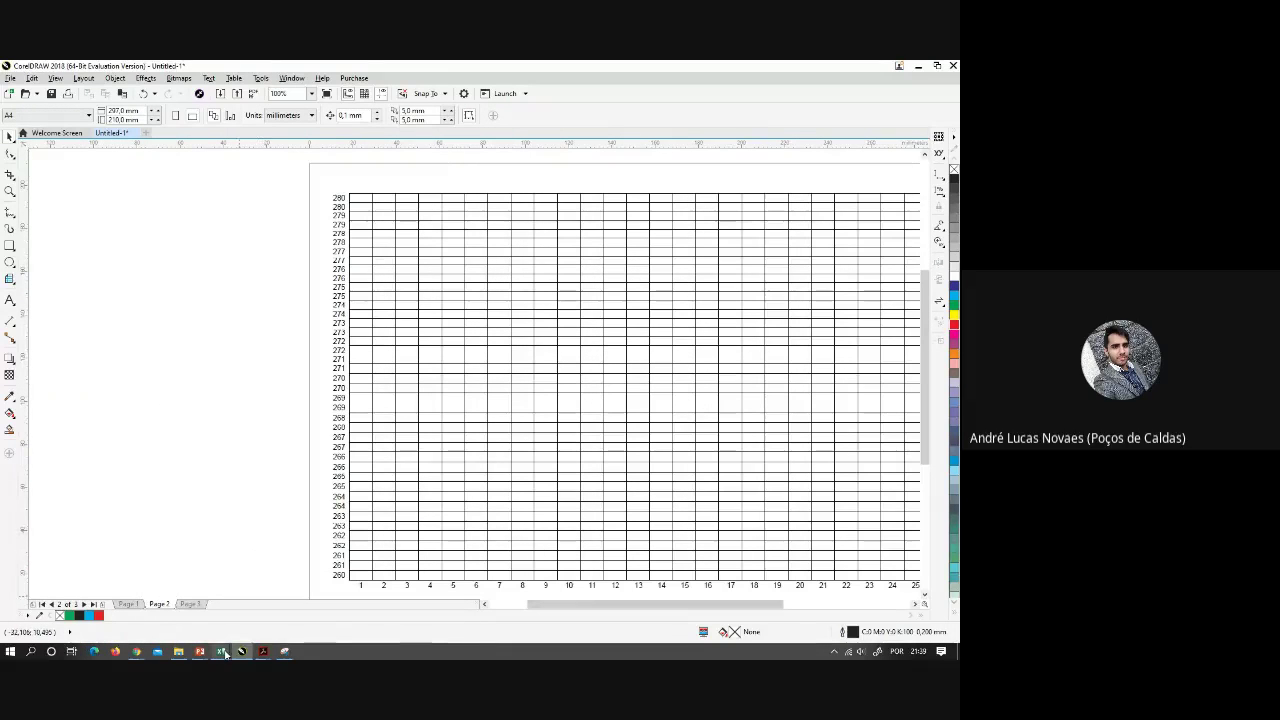
# Switch to the Excel workbook Gráfico de controle - Dados, hide the R column, and select the overall mean below the Xbarra (média) column
pyautogui.moveTo(225, 653)
pyautogui.click(335, 598)
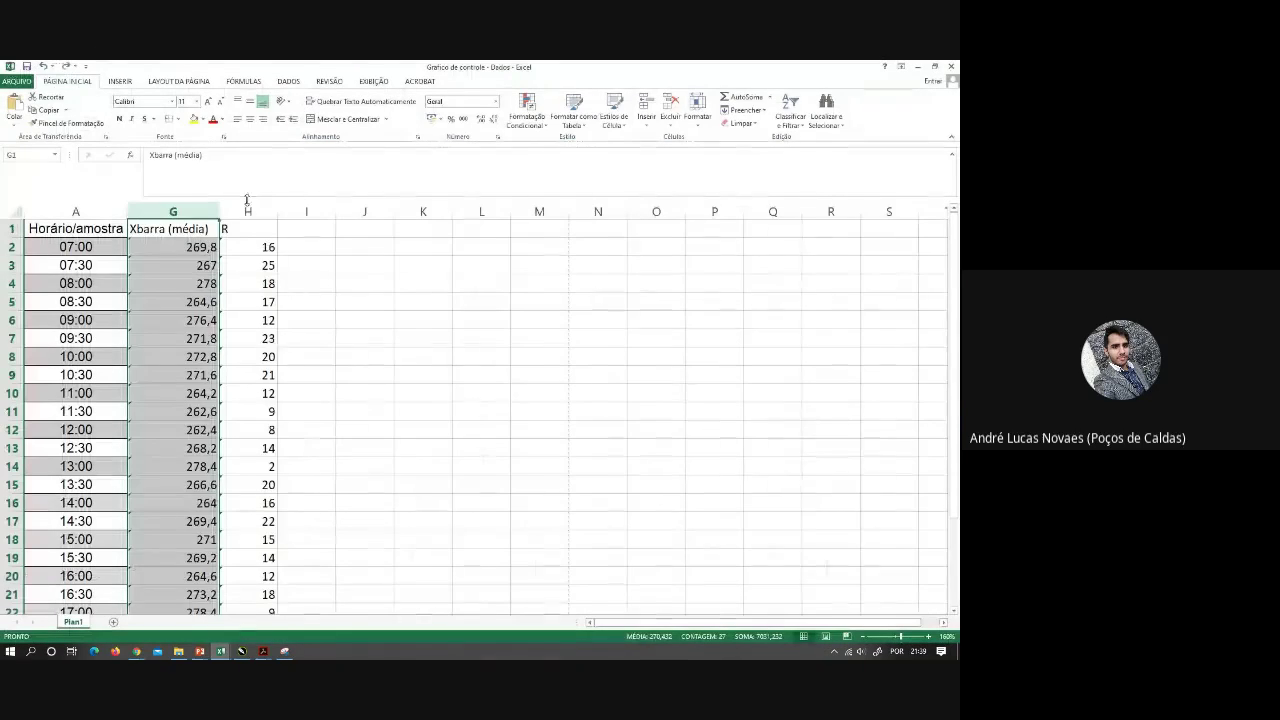
pyautogui.click(248, 209)
pyautogui.rightClick(254, 211)
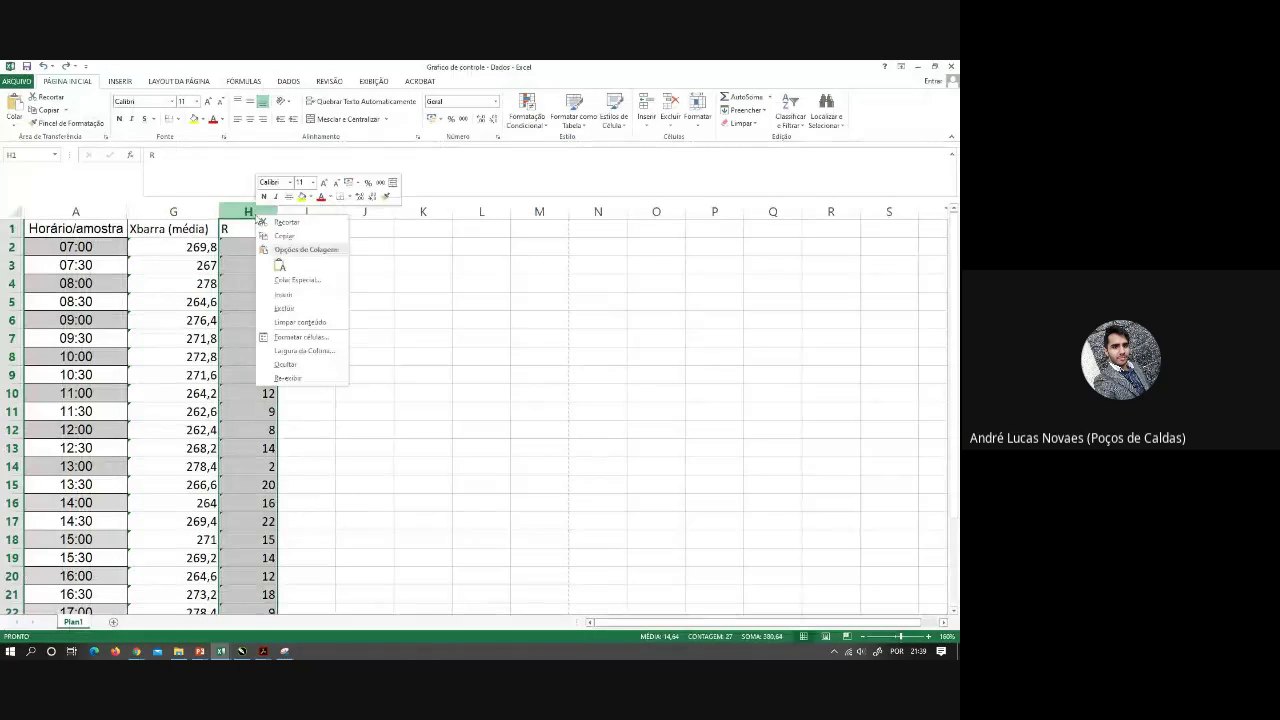
pyautogui.click(290, 364)
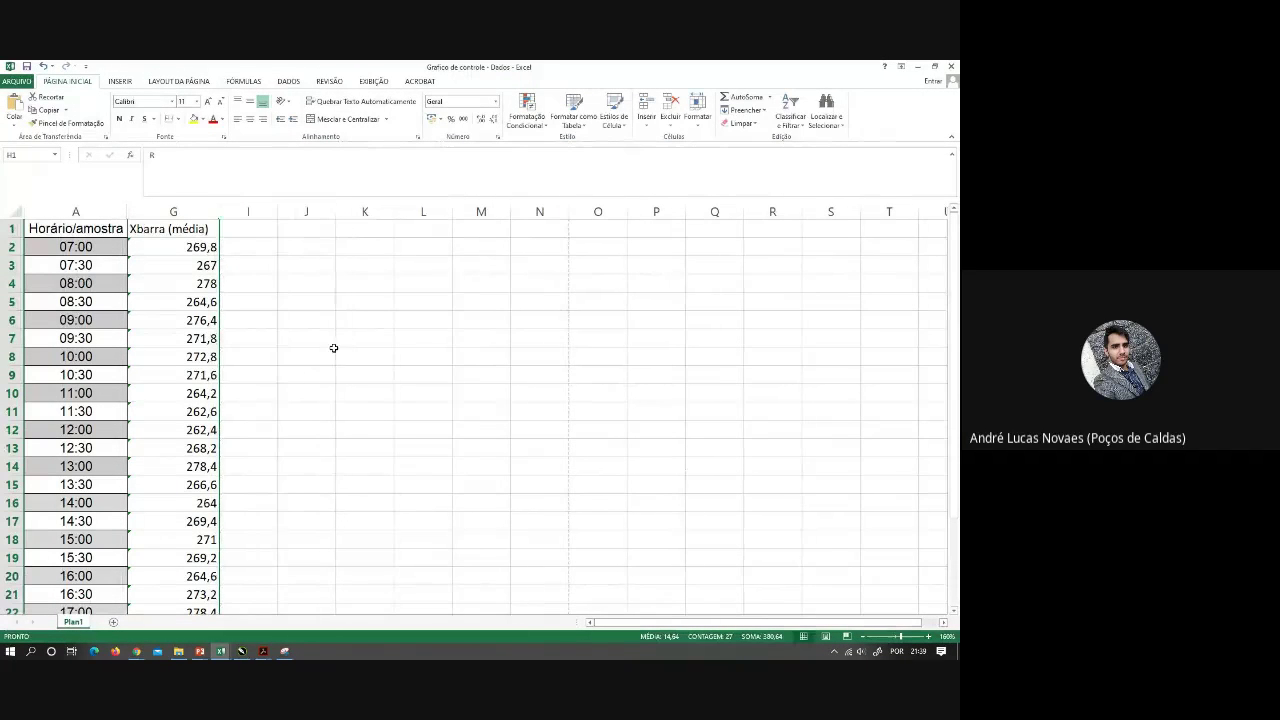
pyautogui.click(334, 348)
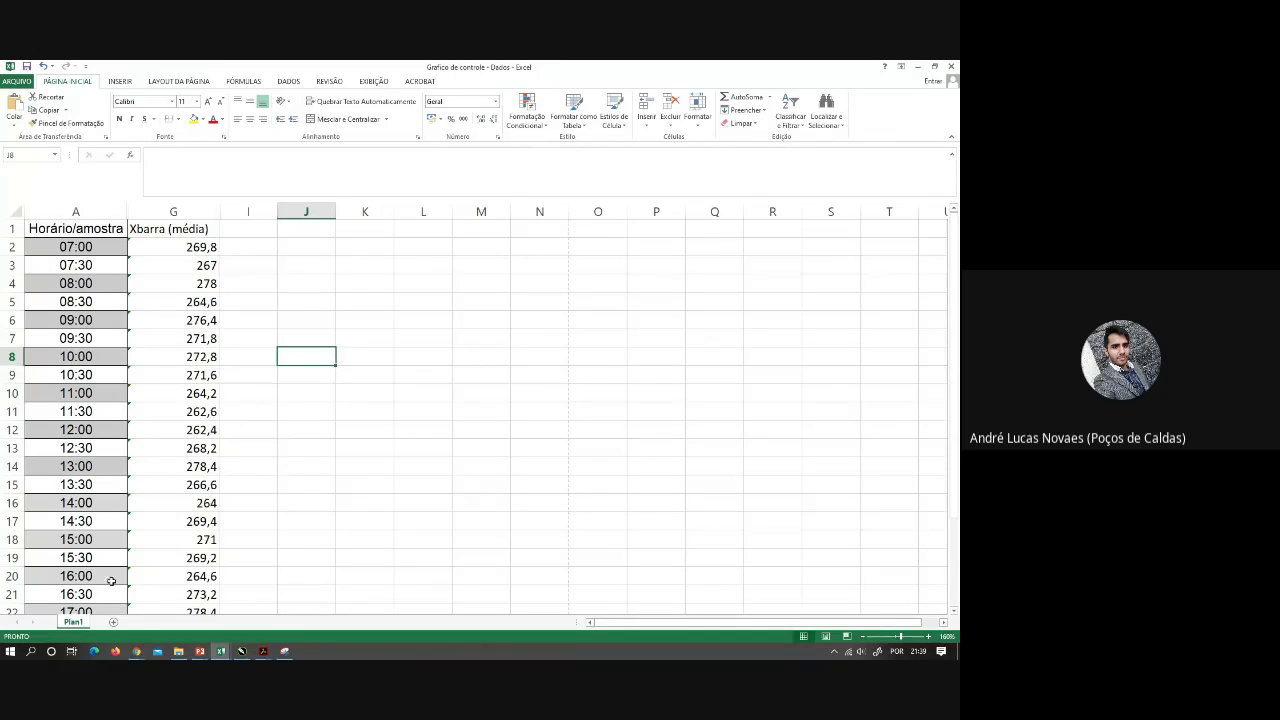
pyautogui.scroll(-3, 228, 475)
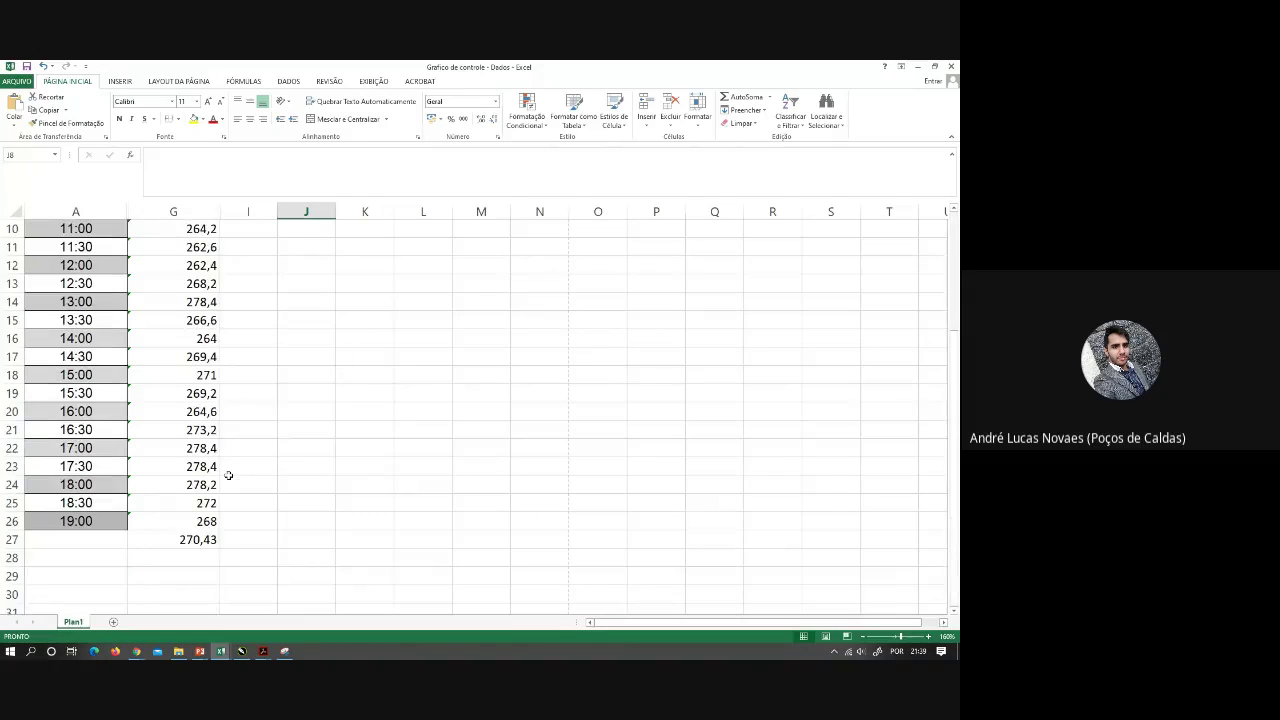
pyautogui.click(183, 540)
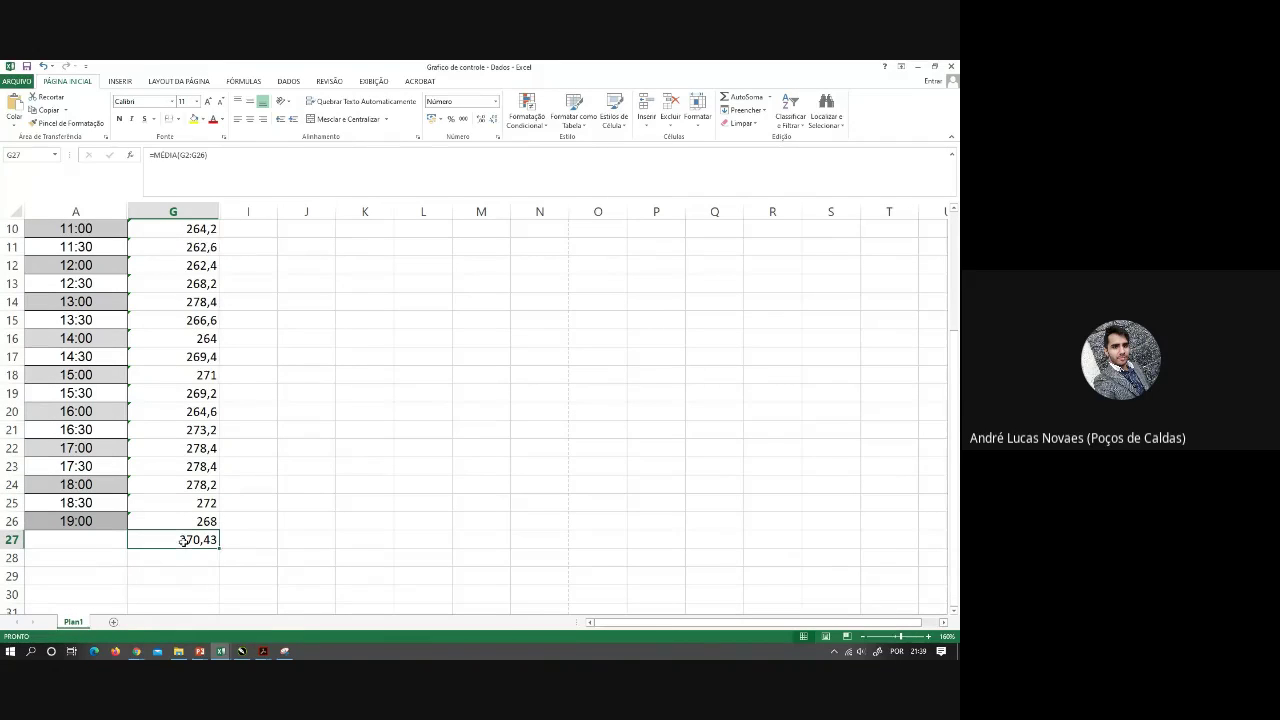
# Switch to CorelDRAW and examine the vertical scale labels of the Page 2 grid, from 280 down to the values around 270
pyautogui.click(241, 651)
pyautogui.scroll(3, 301, 392)
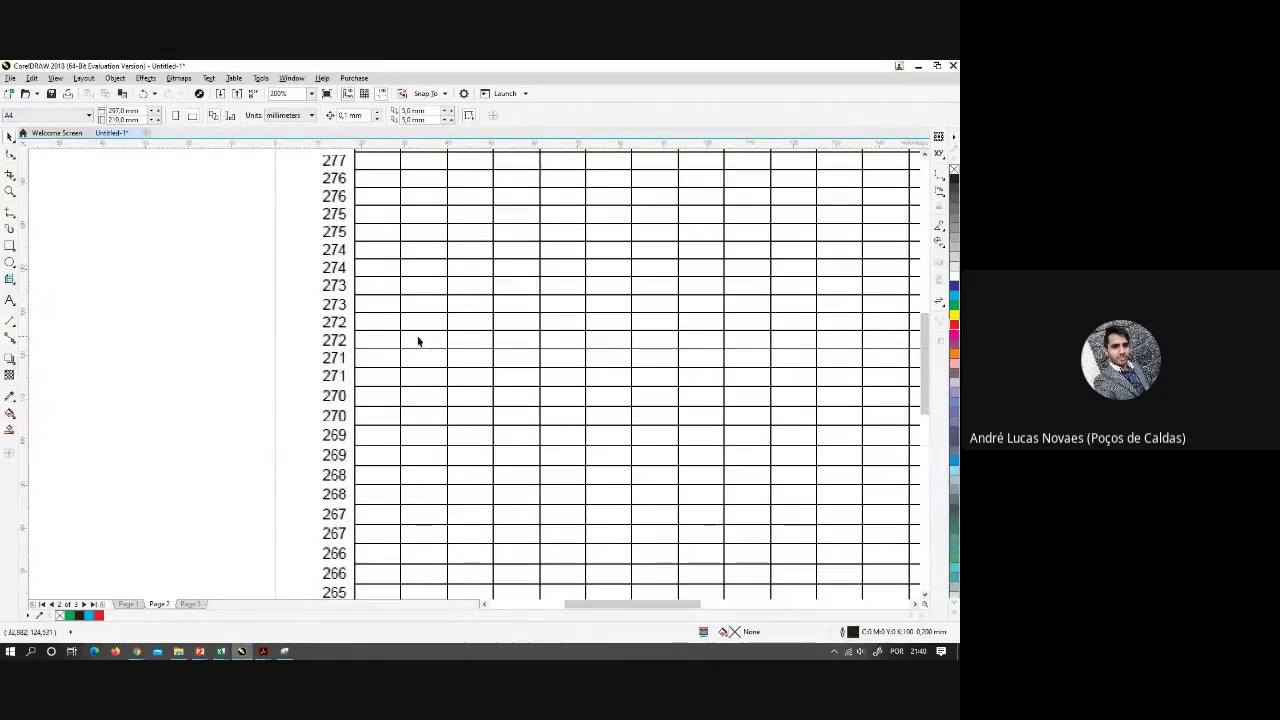
pyautogui.scroll(3, 400, 418)
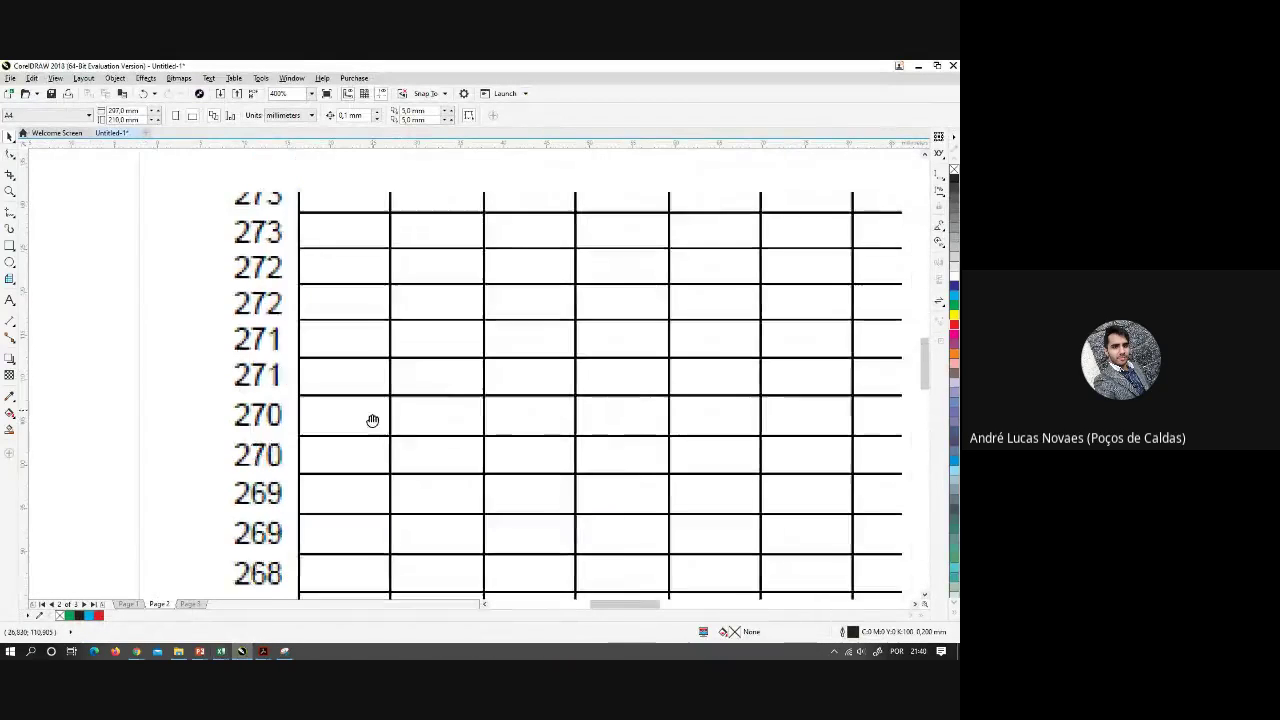
pyautogui.scroll(-2, 372, 420)
pyautogui.scroll(-1, 329, 520)
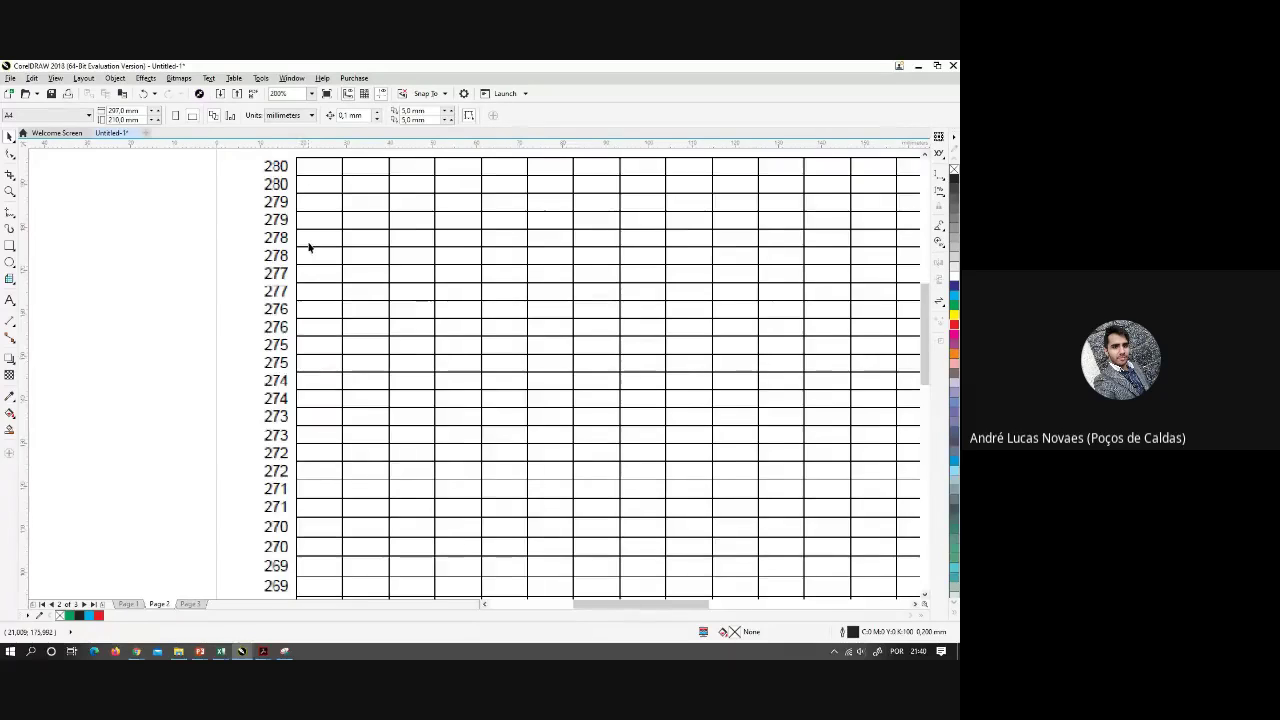
pyautogui.moveTo(309, 247); pyautogui.dragTo(282, 352)
pyautogui.scroll(2, 258, 341)
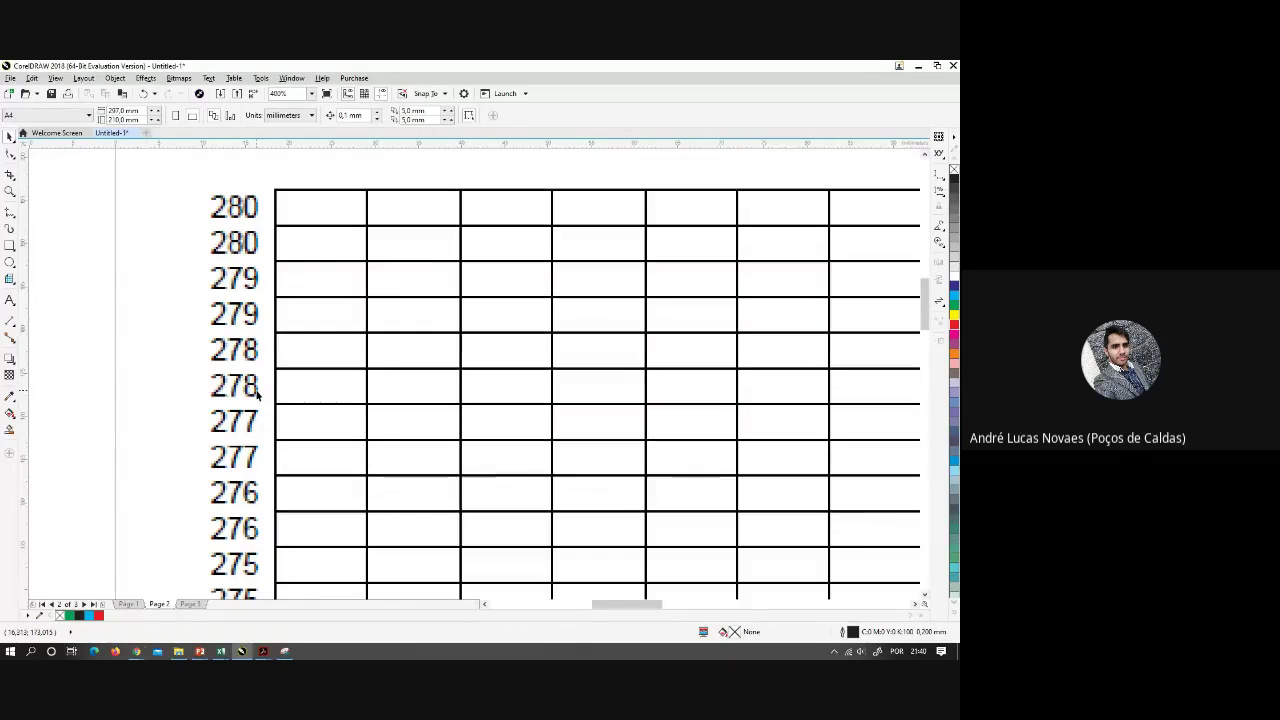
pyautogui.scroll(-2, 255, 390)
pyautogui.scroll(2, 277, 419)
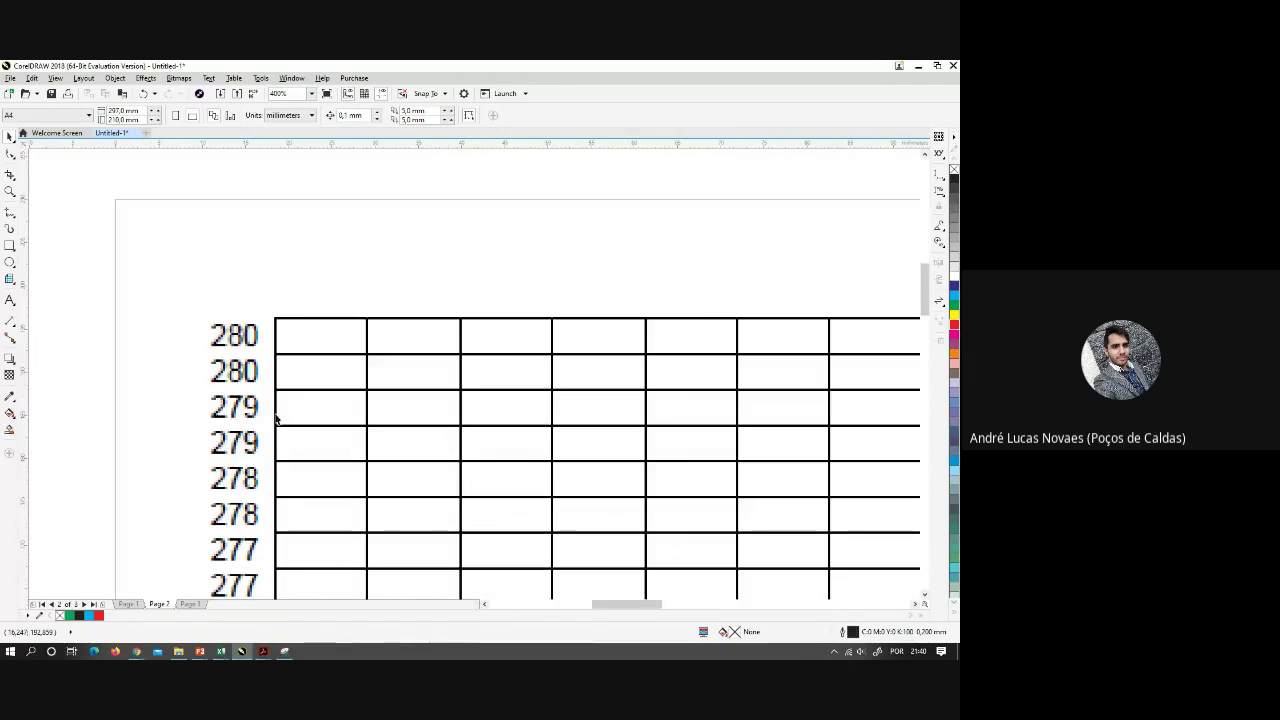
pyautogui.scroll(-2, 277, 419)
pyautogui.scroll(-2, 274, 420)
pyautogui.scroll(-3, 283, 471)
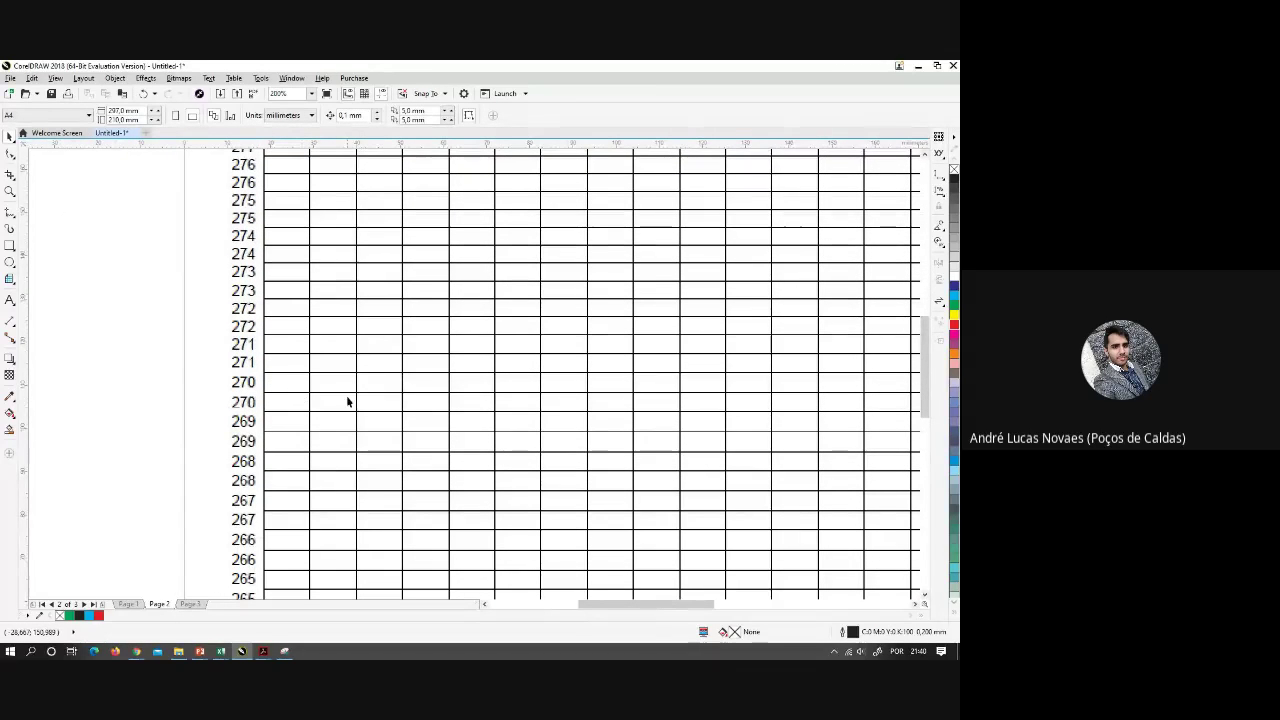
# Switch to the template gráficos de controle workbook in Excel and widen column A enough to show the scale labels' decimals
pyautogui.click(221, 651)
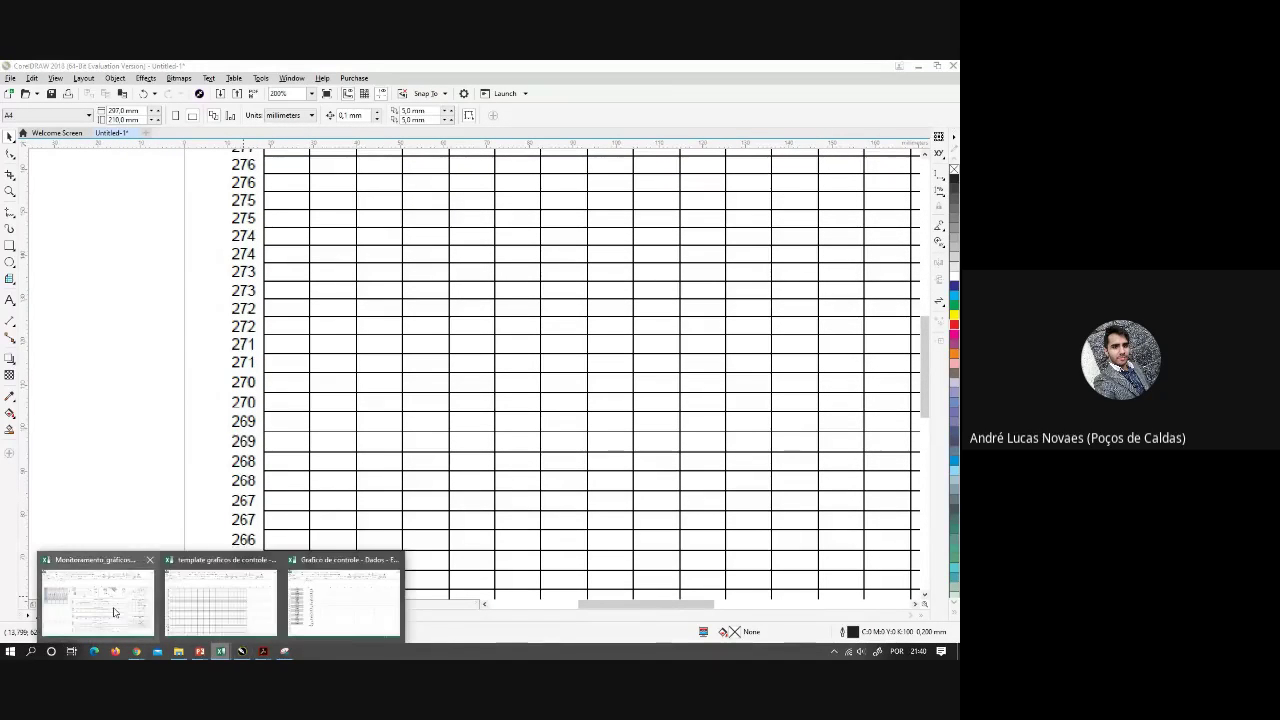
pyautogui.click(218, 606)
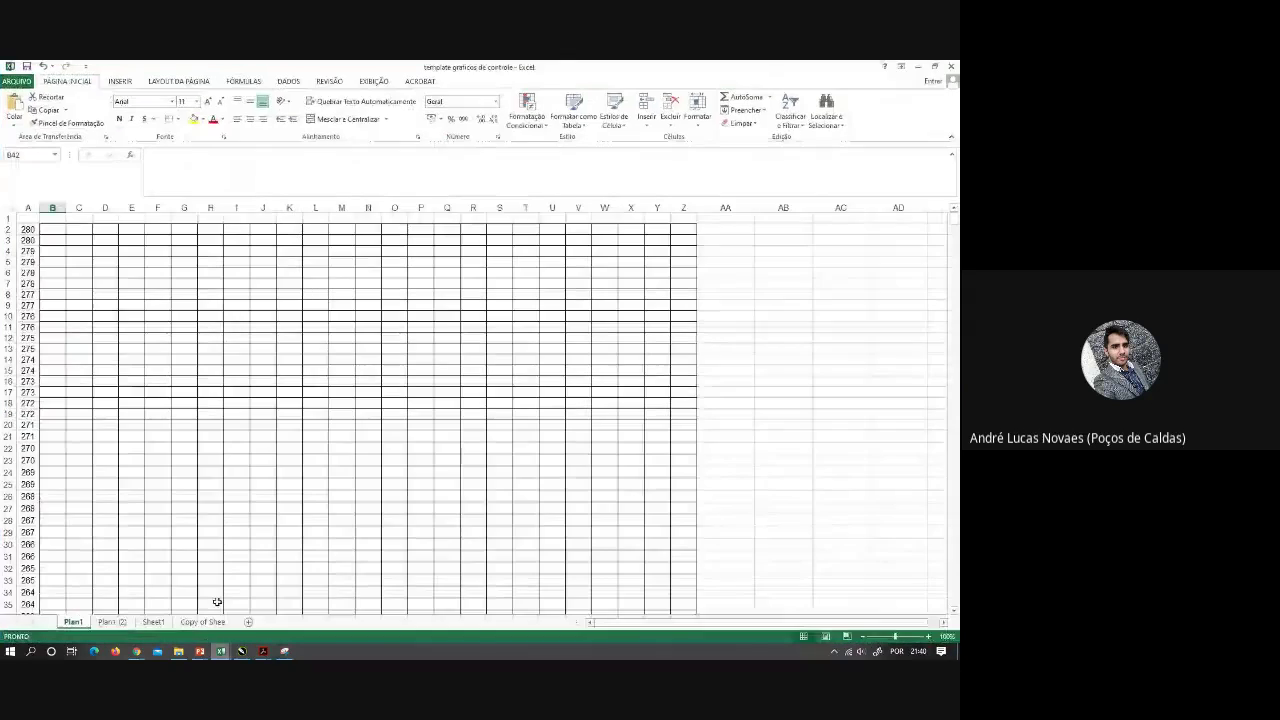
pyautogui.click(29, 338)
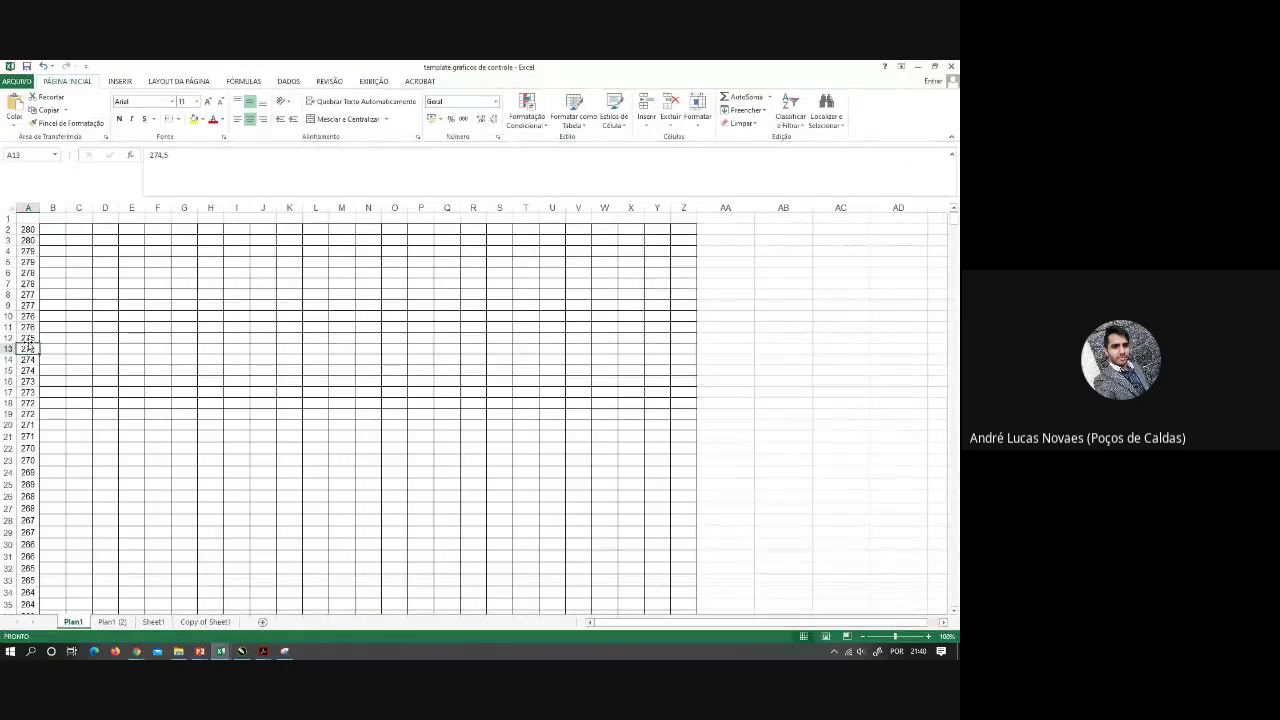
pyautogui.moveTo(40, 207); pyautogui.dragTo(45, 207)
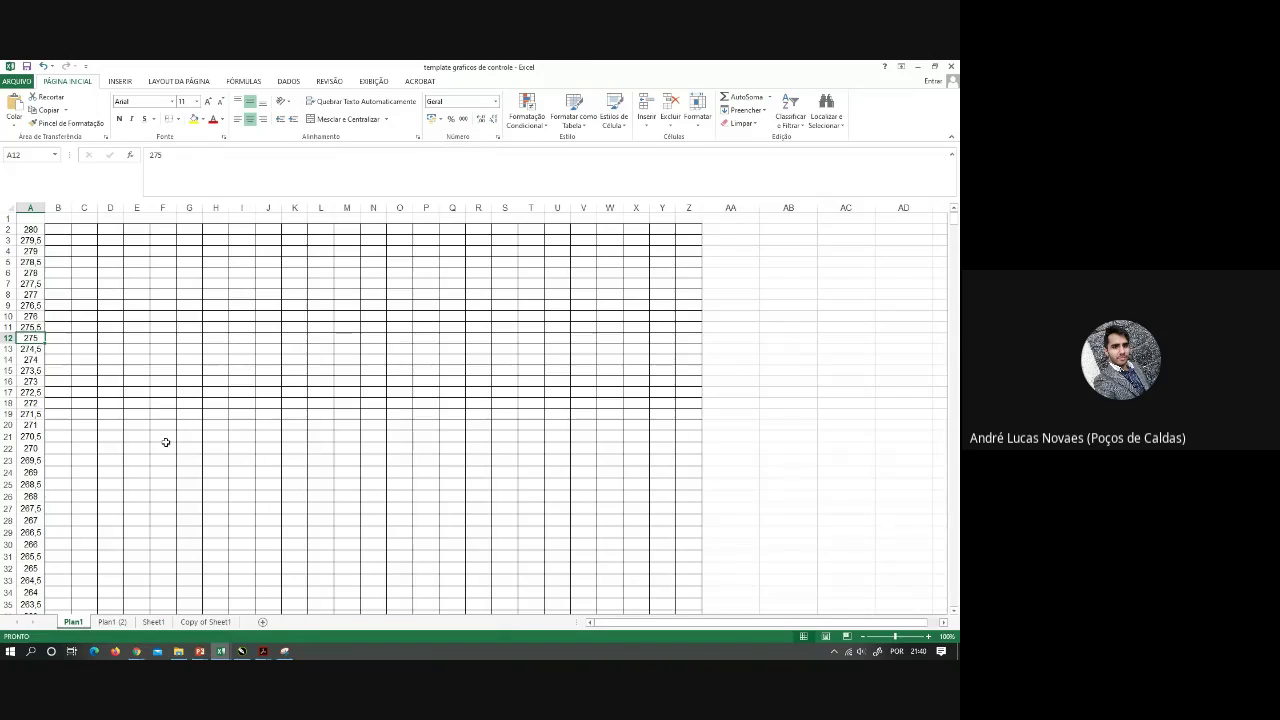
# Capture the whole Plan1 grid, including its scale labels and sample numbers 1 to 25, with the Snipping Tool and copy the capture
pyautogui.click(733, 412)
pyautogui.scroll(-2, 733, 412)
pyautogui.scroll(-1, 300, 445)
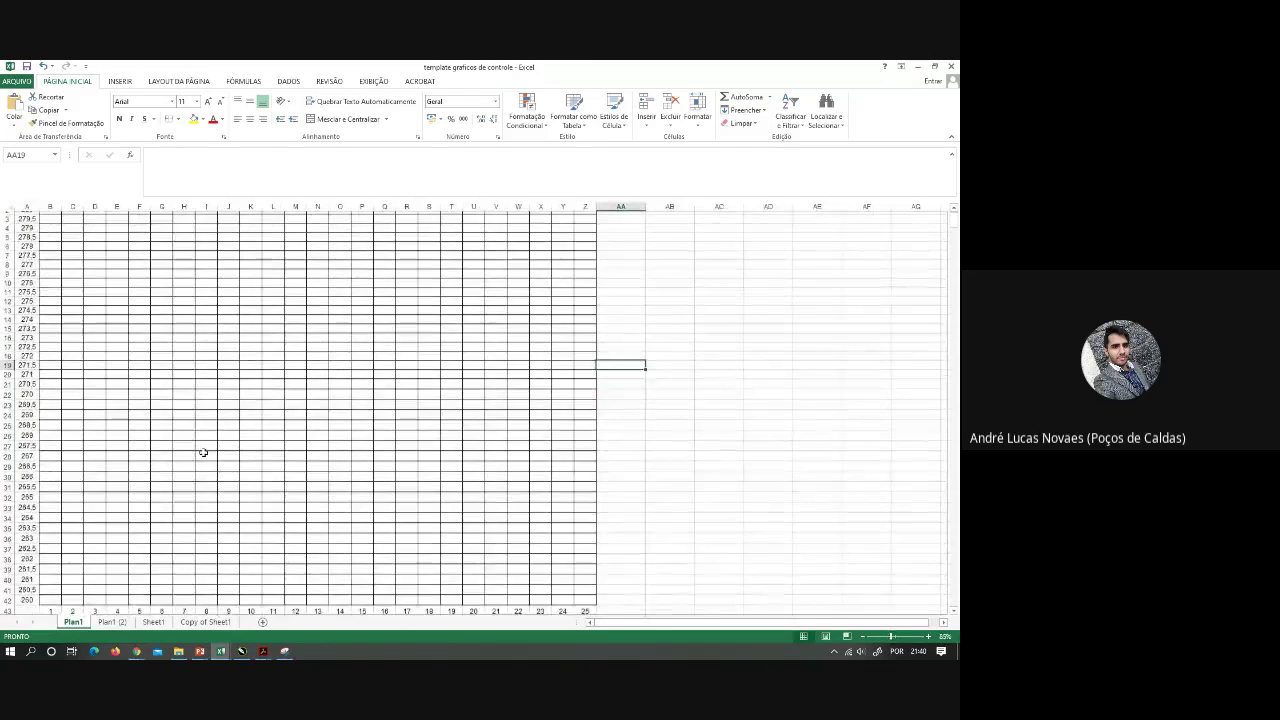
pyautogui.scroll(-1, 203, 453)
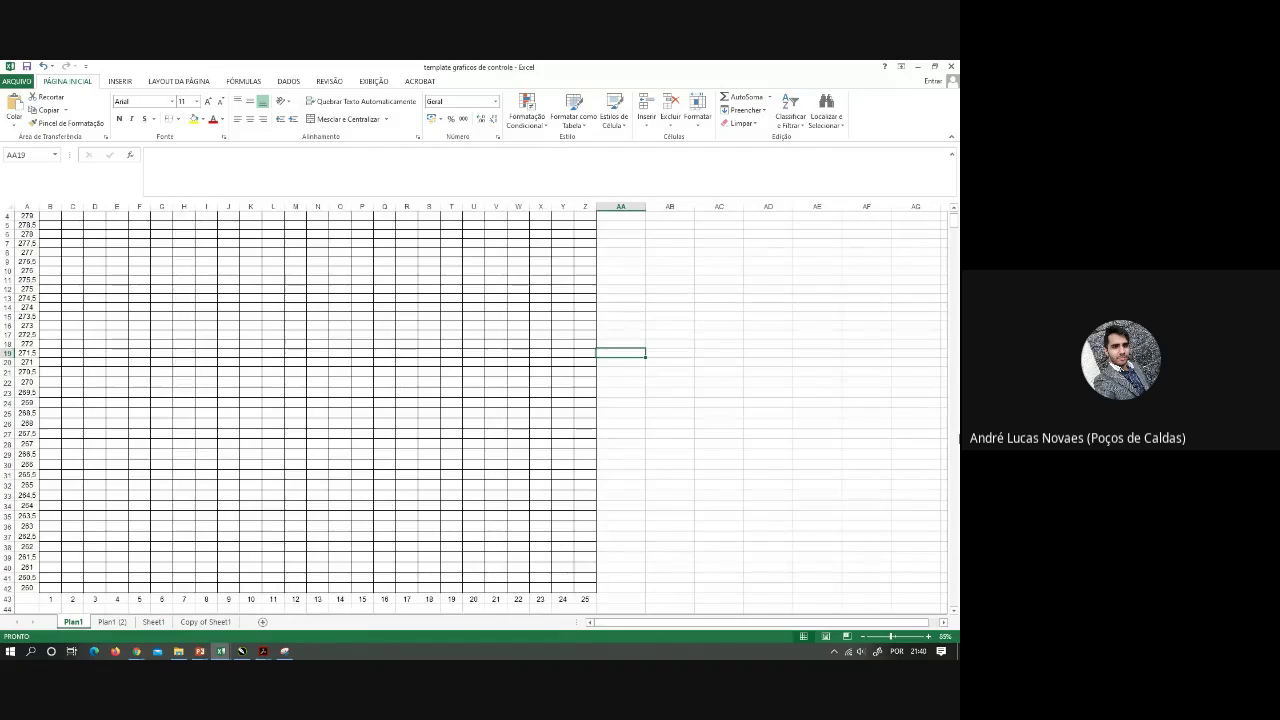
pyautogui.scroll(-10, 748, 434)
pyautogui.scroll(10, 571, 440)
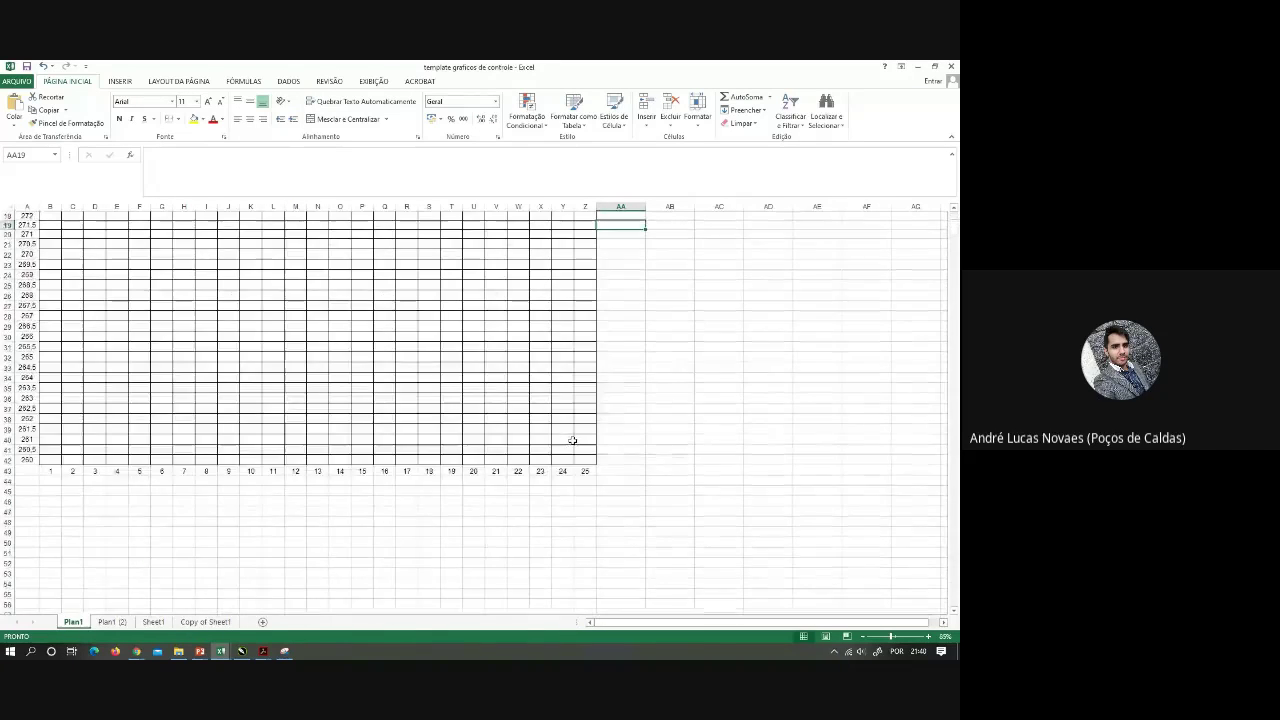
pyautogui.scroll(2, 572, 440)
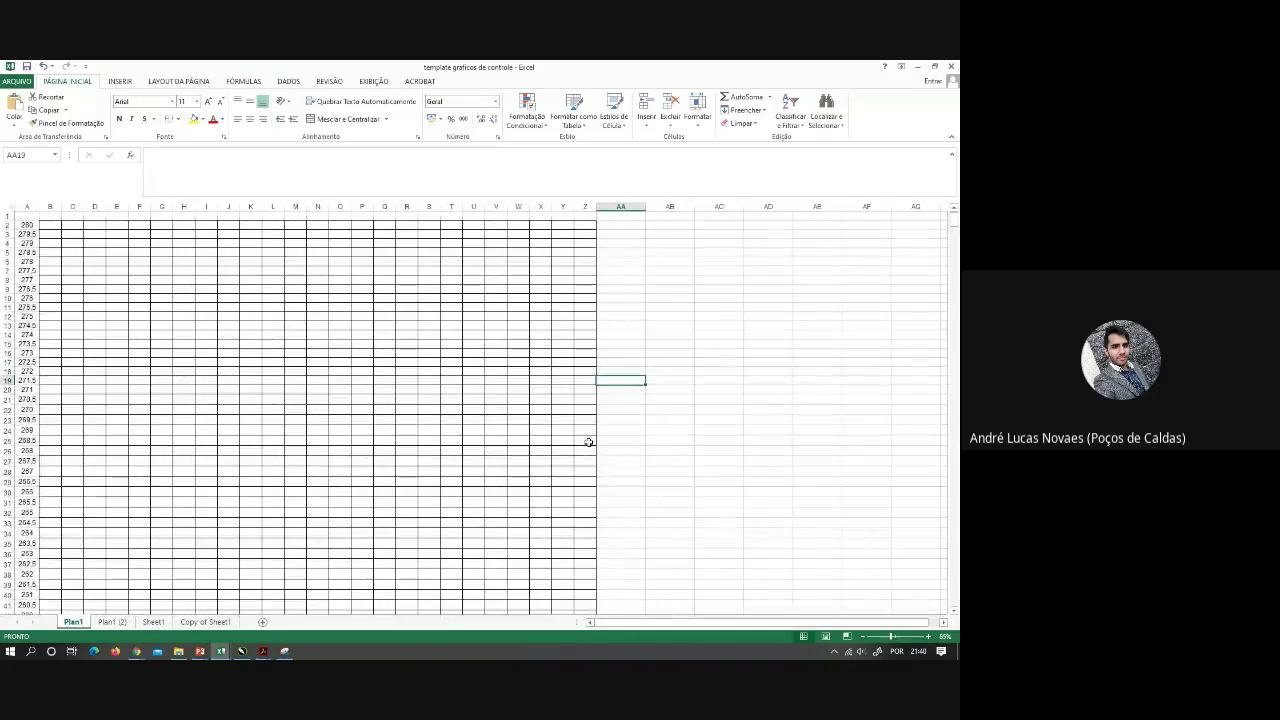
pyautogui.click(655, 407)
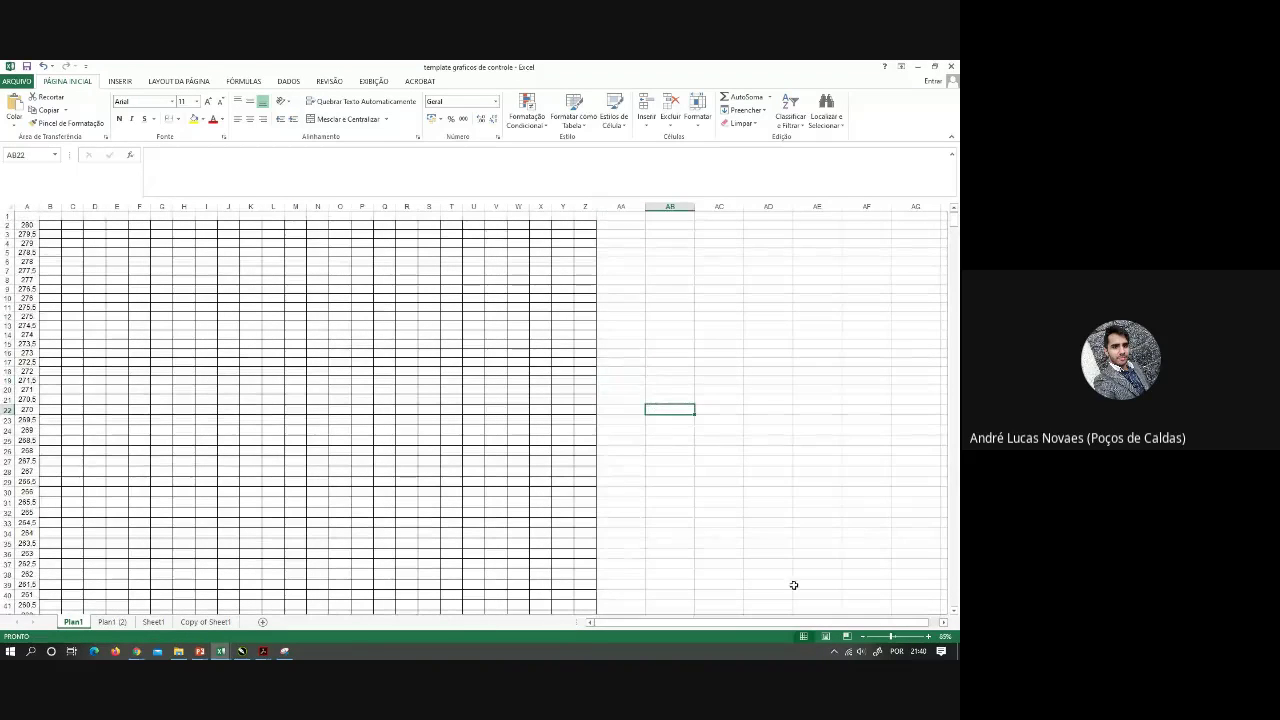
pyautogui.click(864, 637)
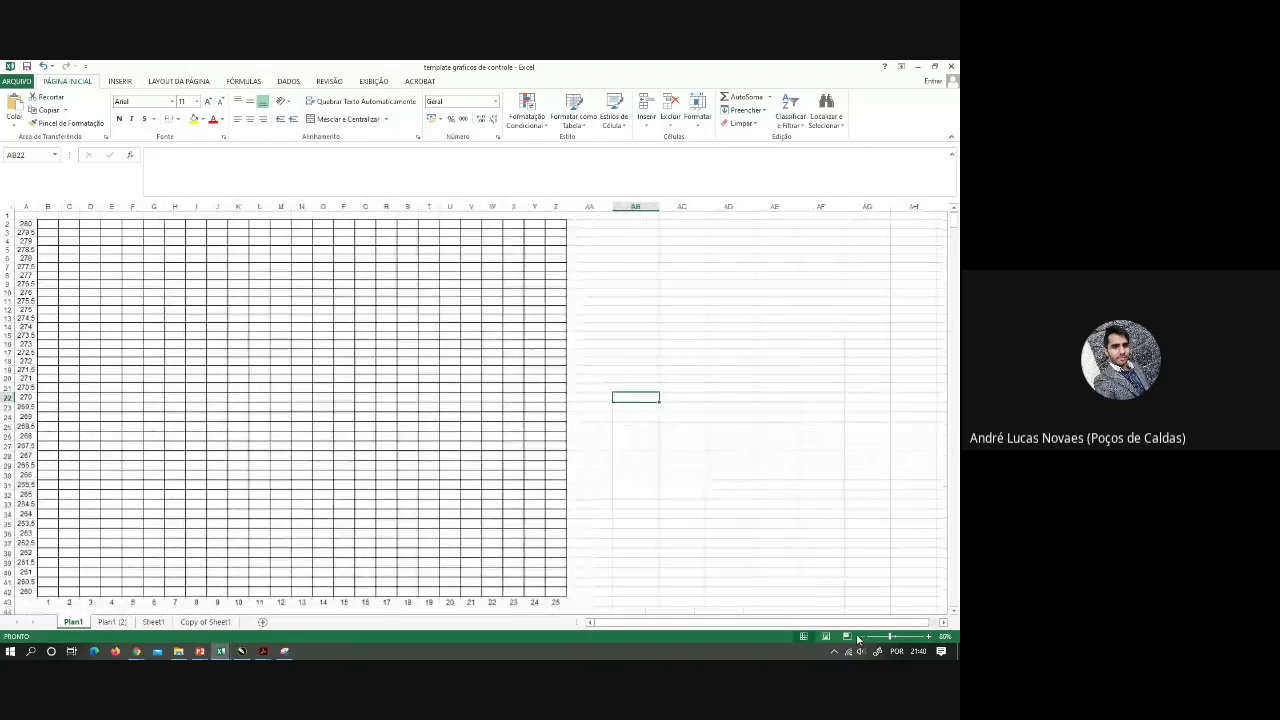
pyautogui.click(284, 651)
pyautogui.click(33, 157)
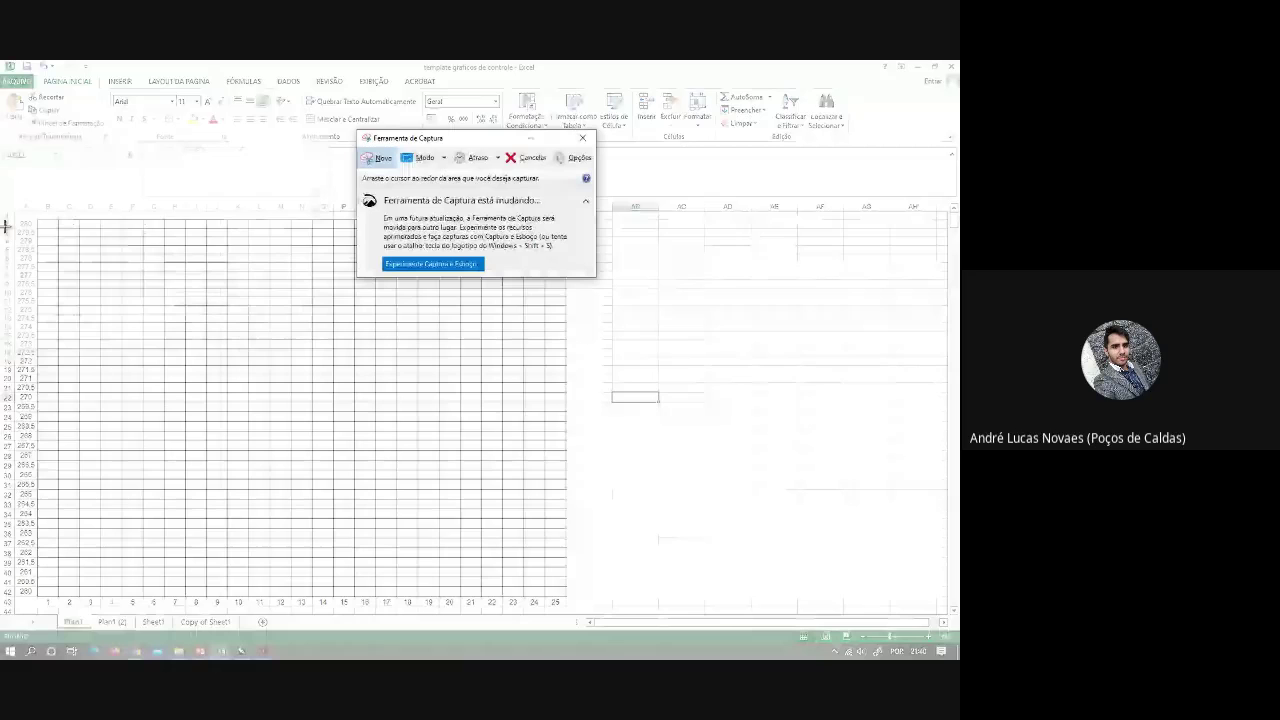
pyautogui.moveTo(11, 218); pyautogui.dragTo(566, 609)
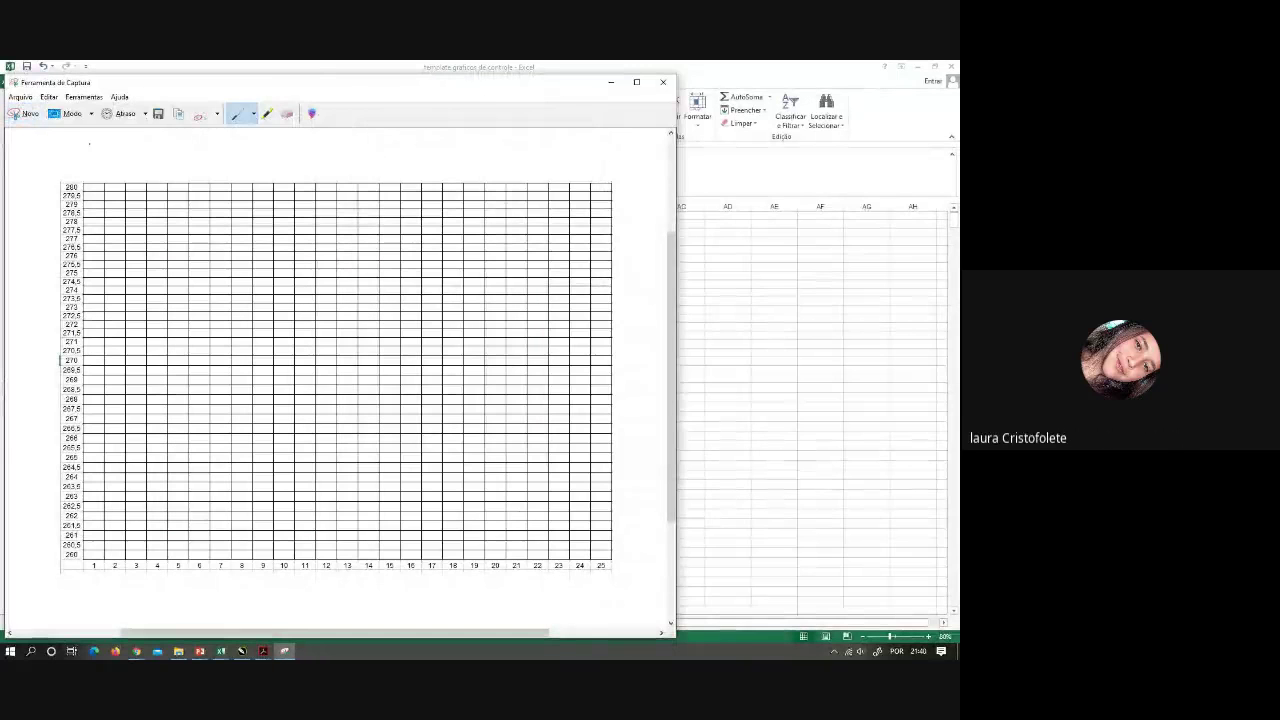
pyautogui.click(49, 97)
pyautogui.click(66, 110)
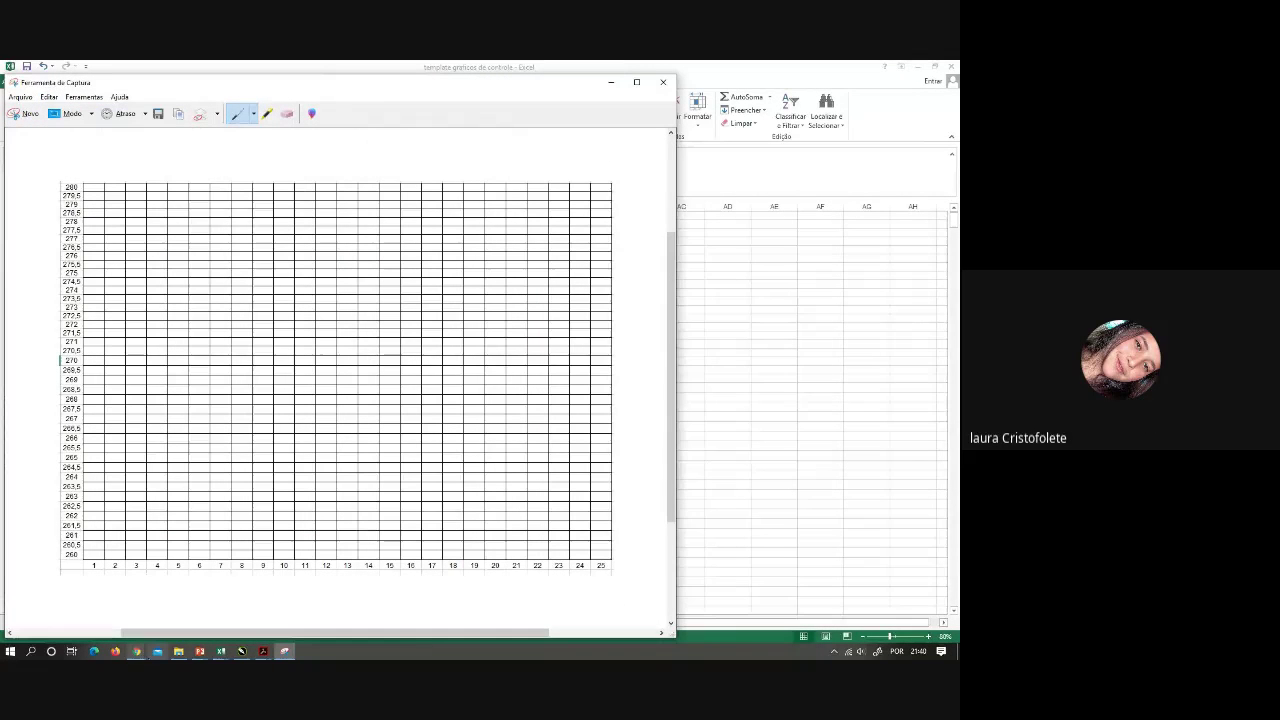
# Switch to CorelDRAW, paste the captured grid on Page 2, place it beside the old grid, and delete the old one
pyautogui.click(242, 651)
pyautogui.scroll(-3, 321, 454)
pyautogui.hotkey('ctrl', 'v')
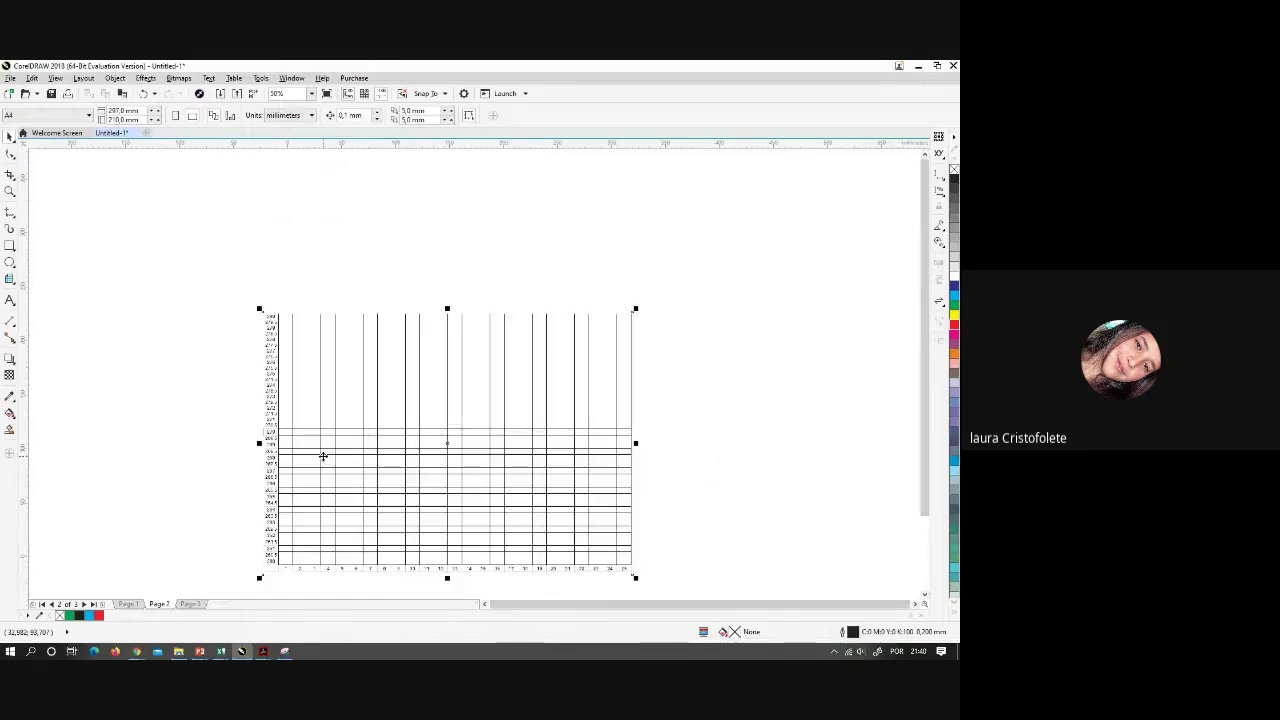
pyautogui.click(380, 420)
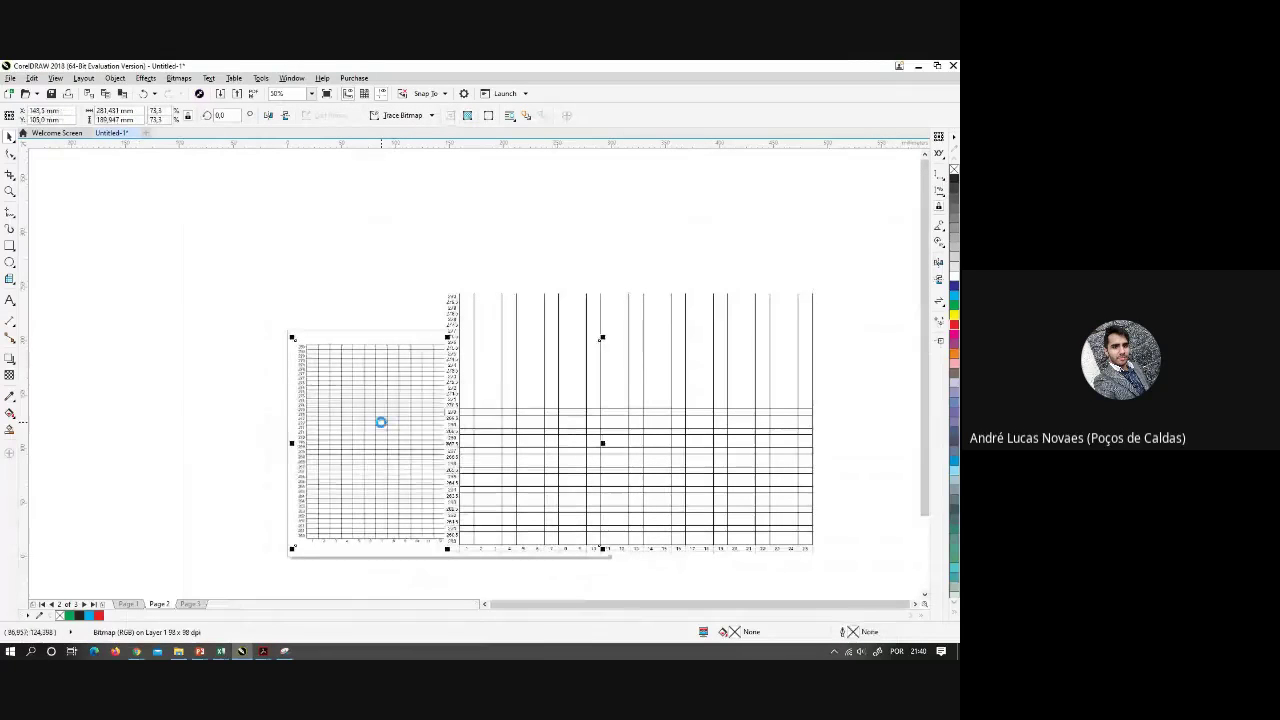
# Move the new grid image onto the page and scale it proportionally to about 279 by 194 mm so it fits inside
pyautogui.click(583, 380)
pyautogui.moveTo(583, 380); pyautogui.dragTo(404, 388)
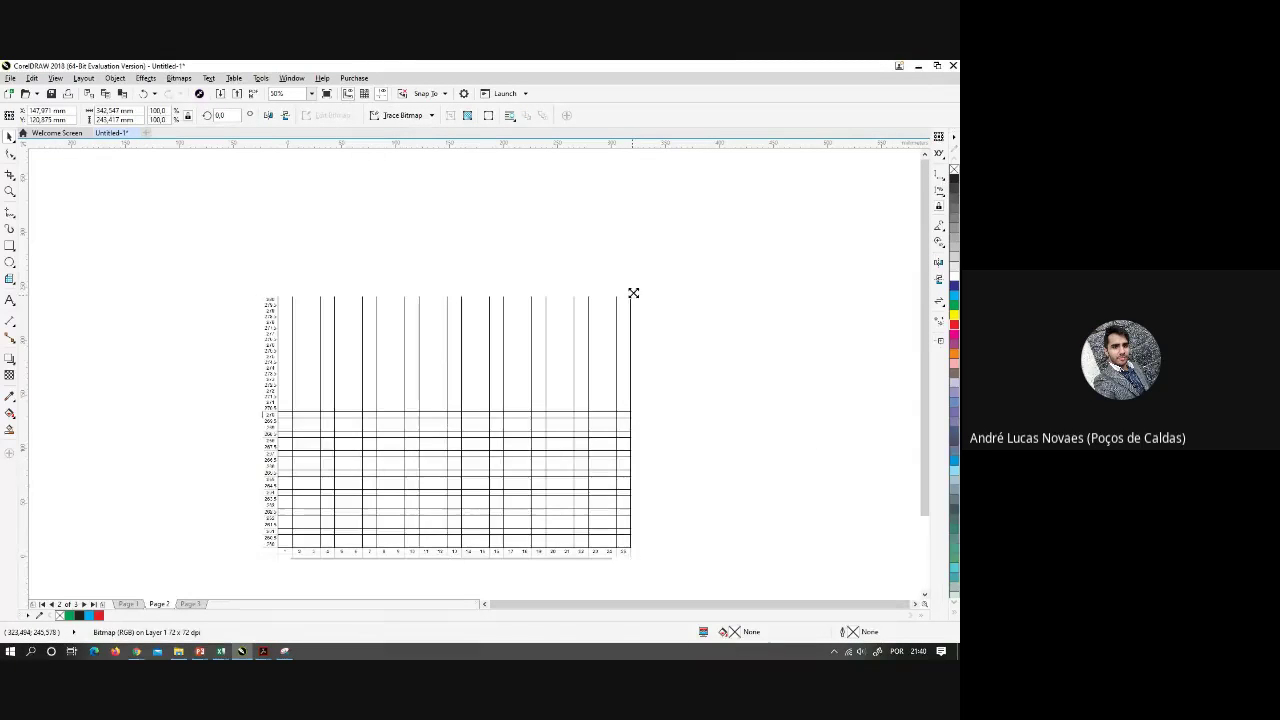
pyautogui.moveTo(633, 293); pyautogui.dragTo(603, 314)
pyautogui.scroll(2, 391, 395)
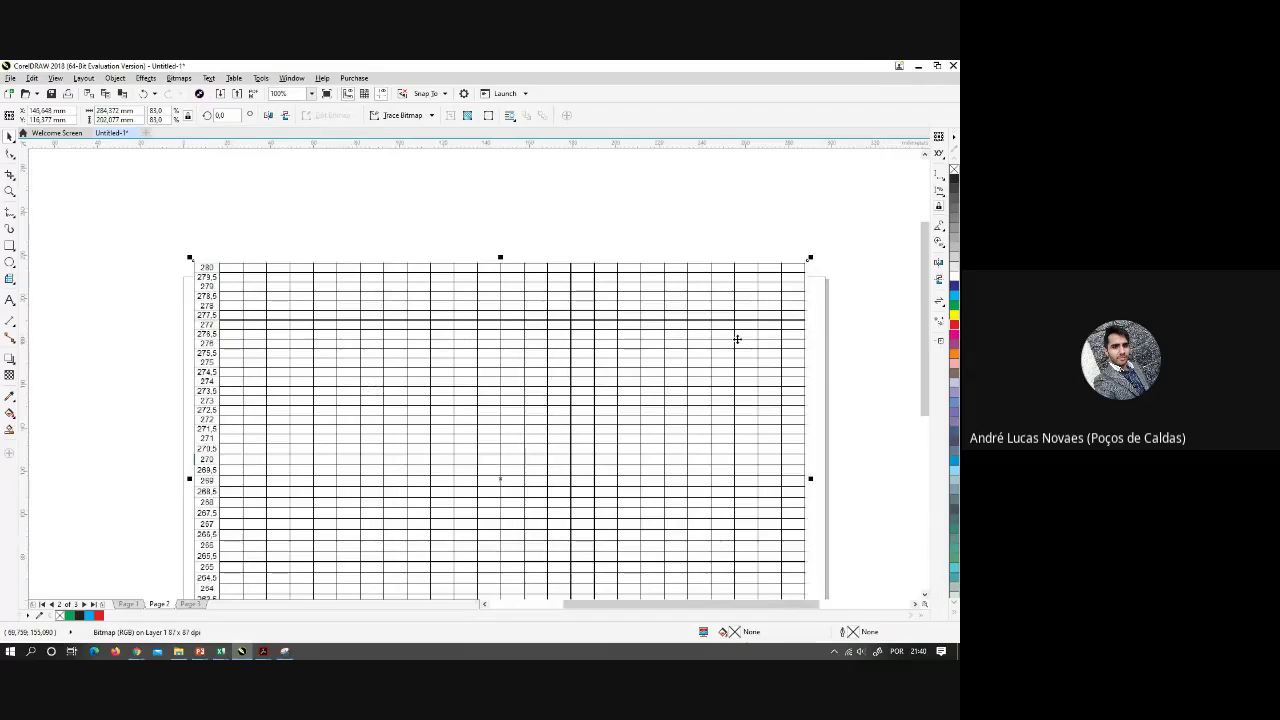
pyautogui.moveTo(812, 258); pyautogui.dragTo(798, 266)
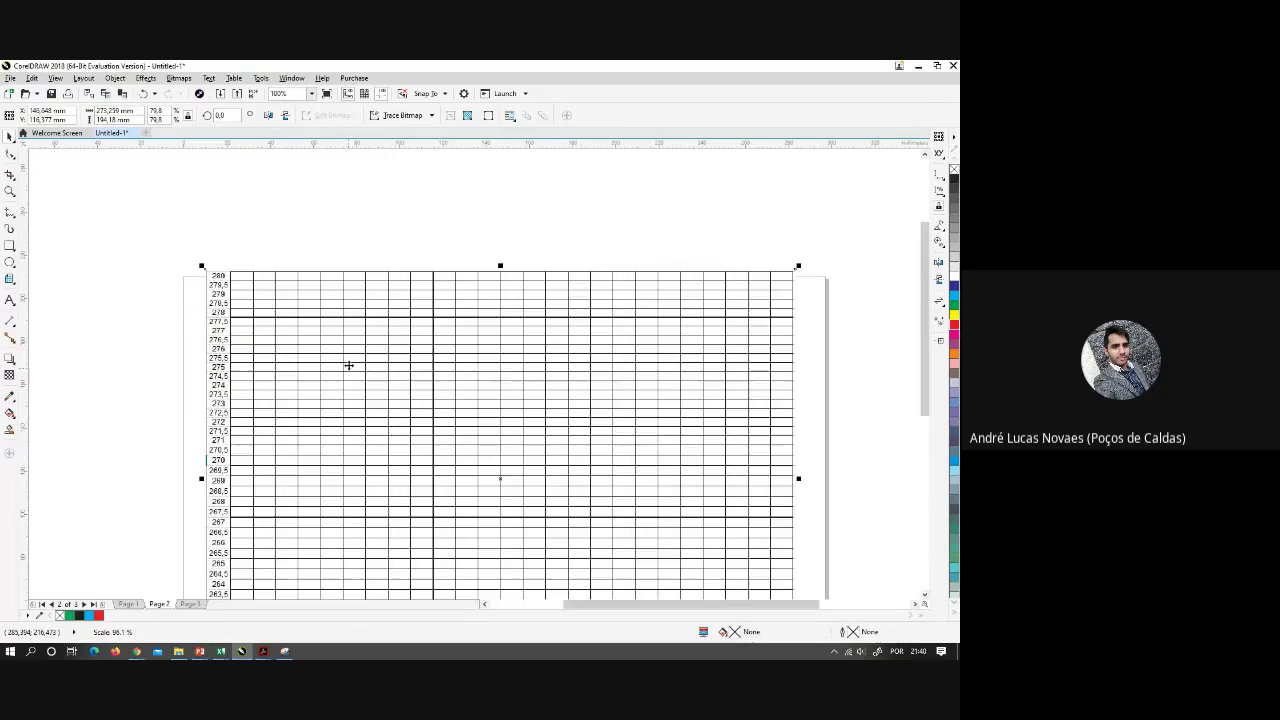
pyautogui.scroll(-1, 340, 374)
pyautogui.scroll(-1, 343, 458)
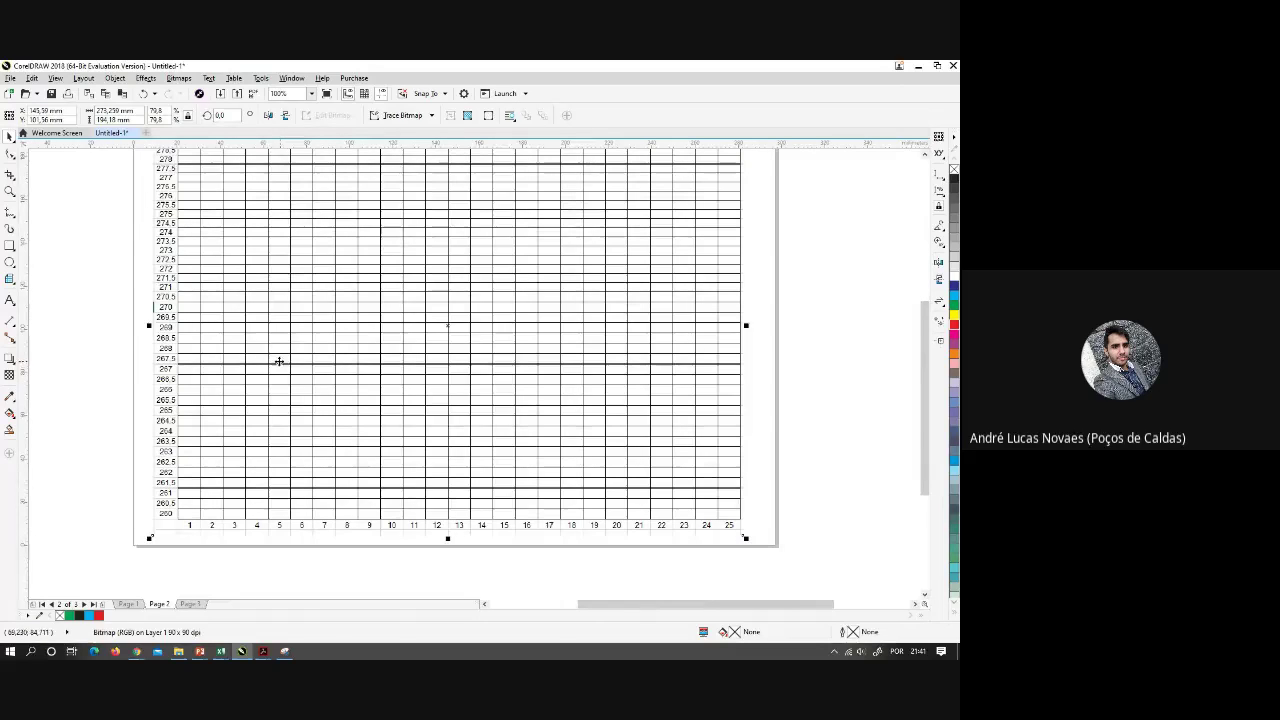
# Examine the new grid's scale labels around 270 and switch to the data workbook to check the overall Xbarra mean
pyautogui.click(148, 275)
pyautogui.scroll(2, 148, 275)
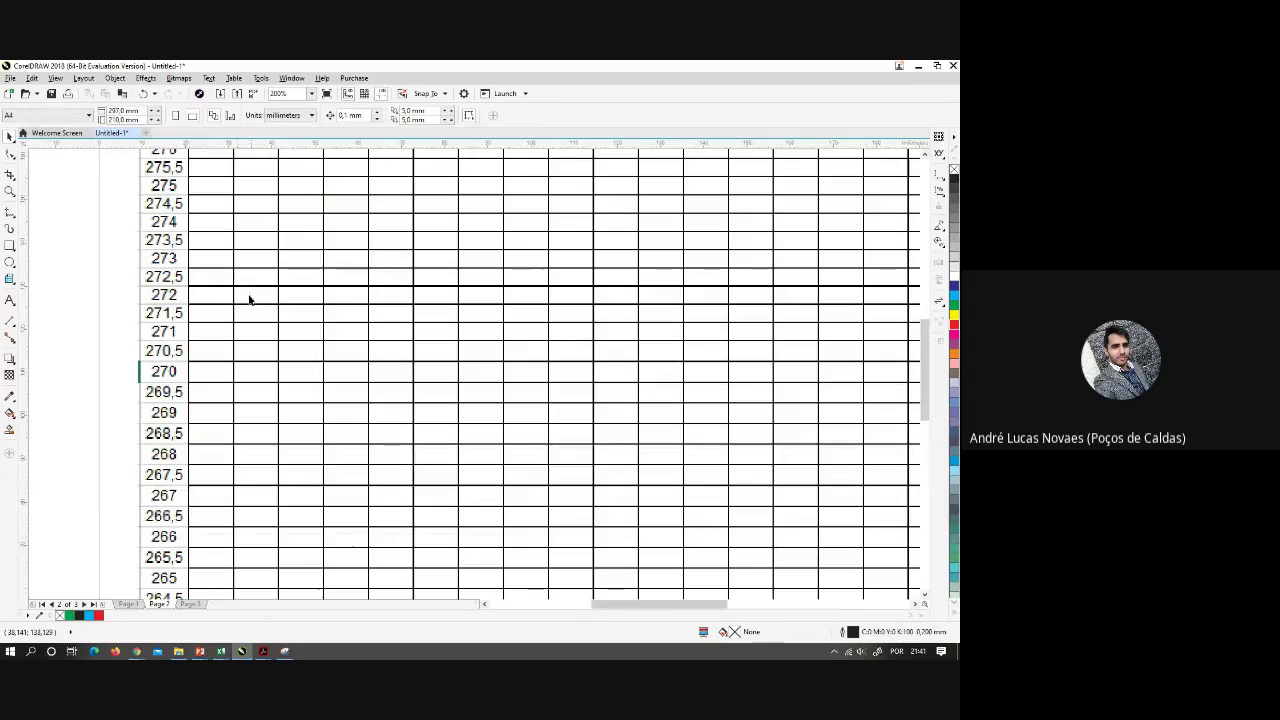
pyautogui.scroll(2, 192, 452)
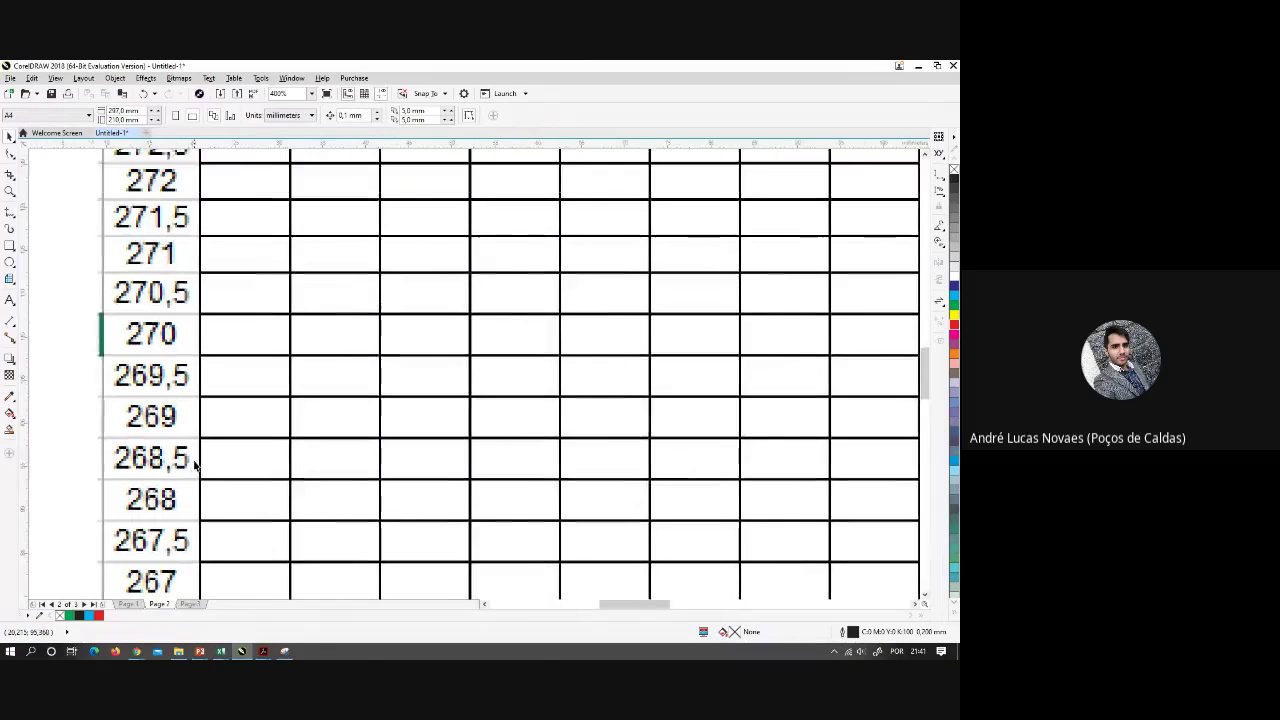
pyautogui.scroll(-2, 194, 466)
pyautogui.moveTo(221, 651)
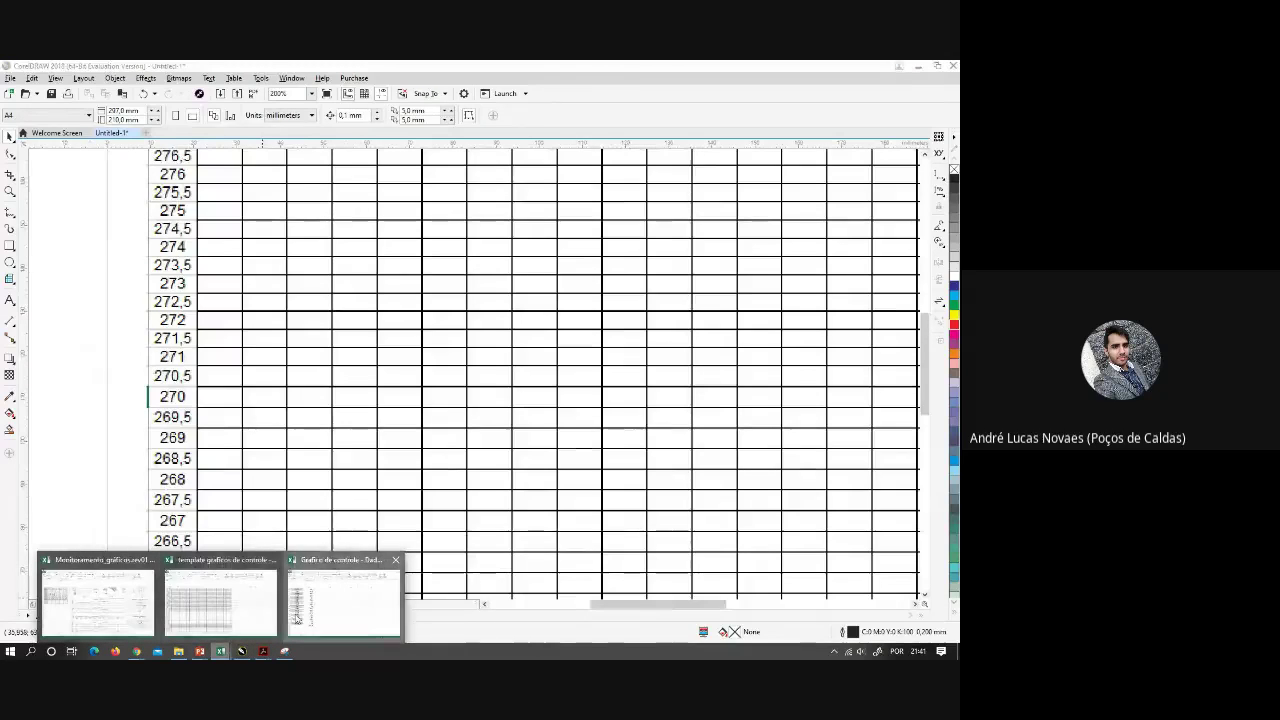
pyautogui.click(215, 590)
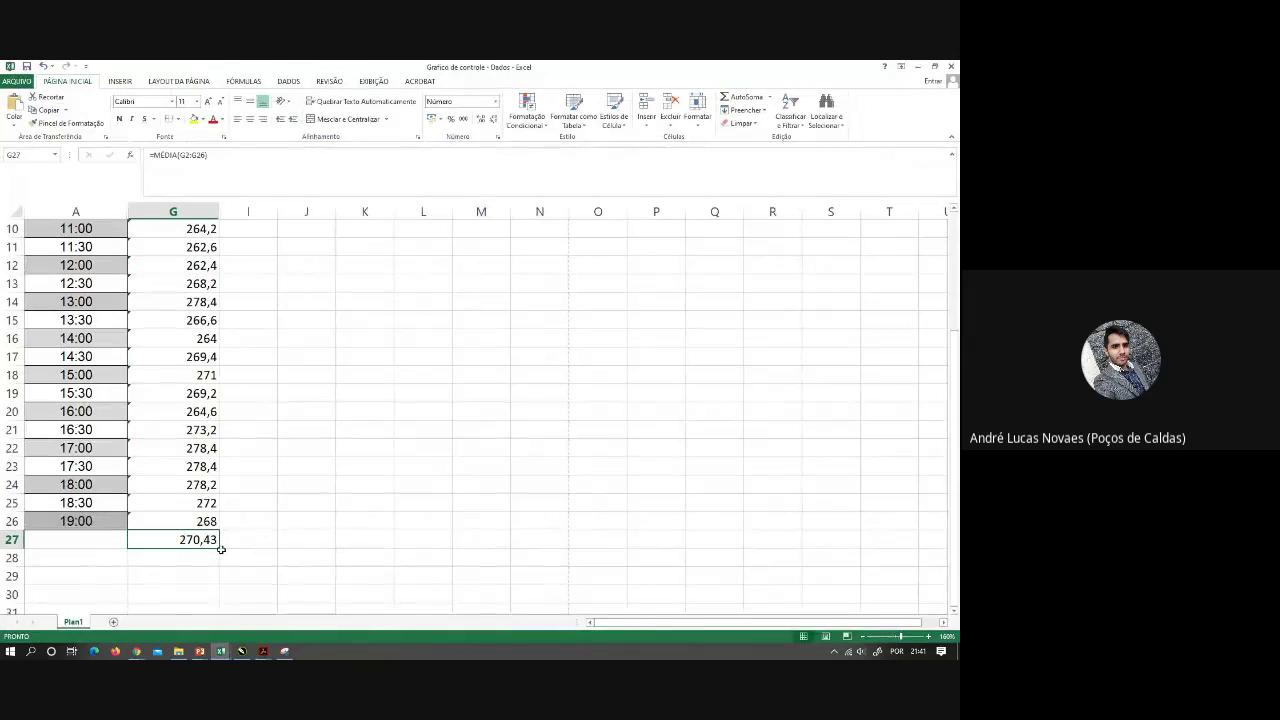
# Compare the overall Xbarra mean in the data workbook with the CorelDRAW grid's scale labels around 270 and 270,5
pyautogui.moveTo(222, 655)
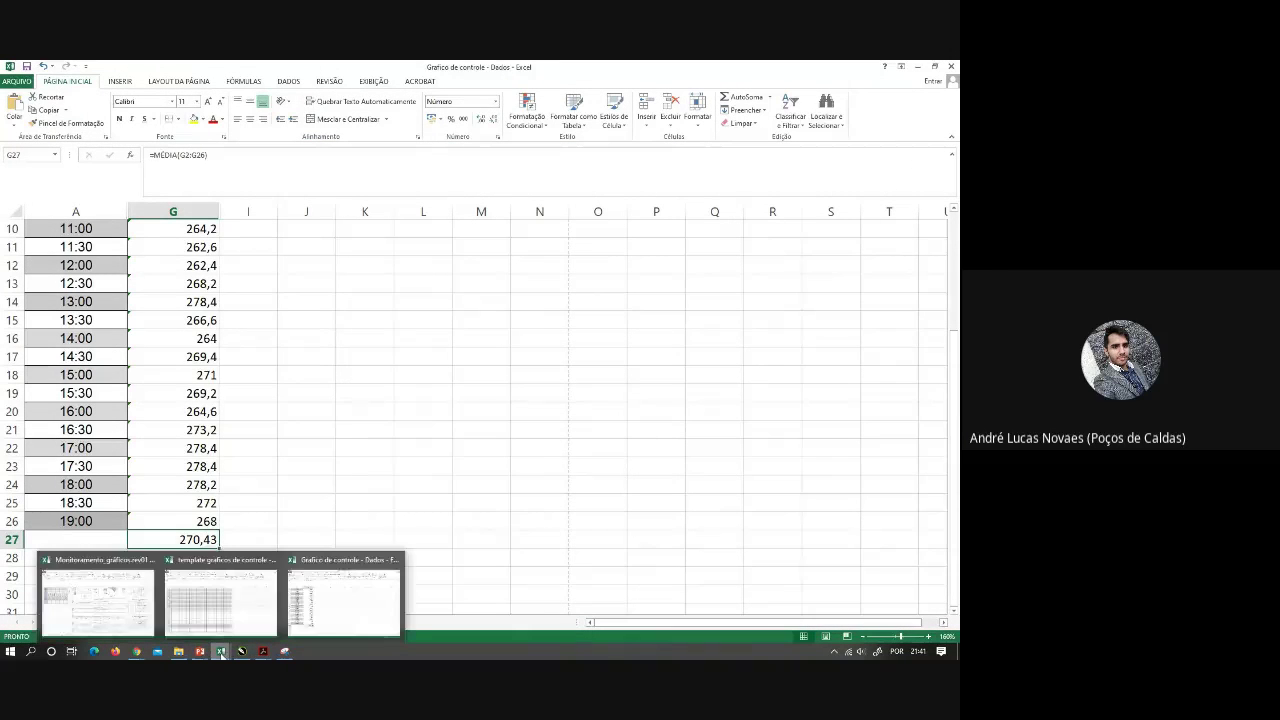
pyautogui.click(241, 651)
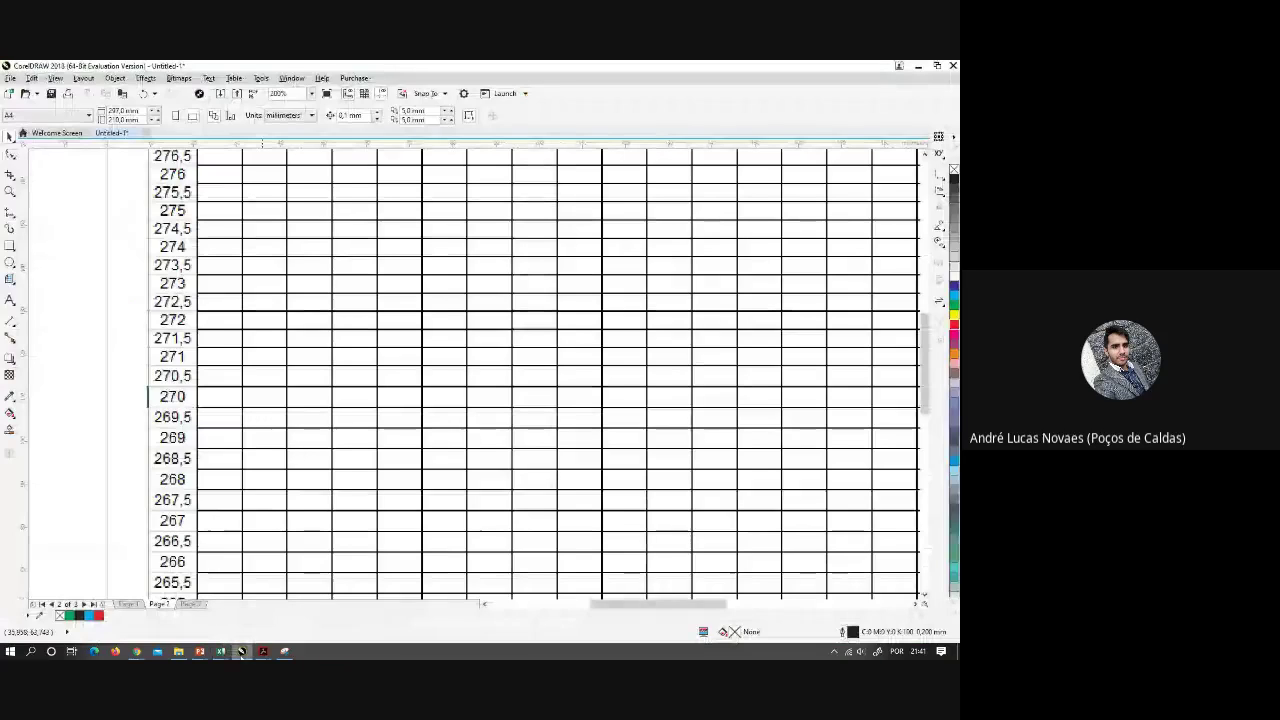
pyautogui.scroll(2, 240, 266)
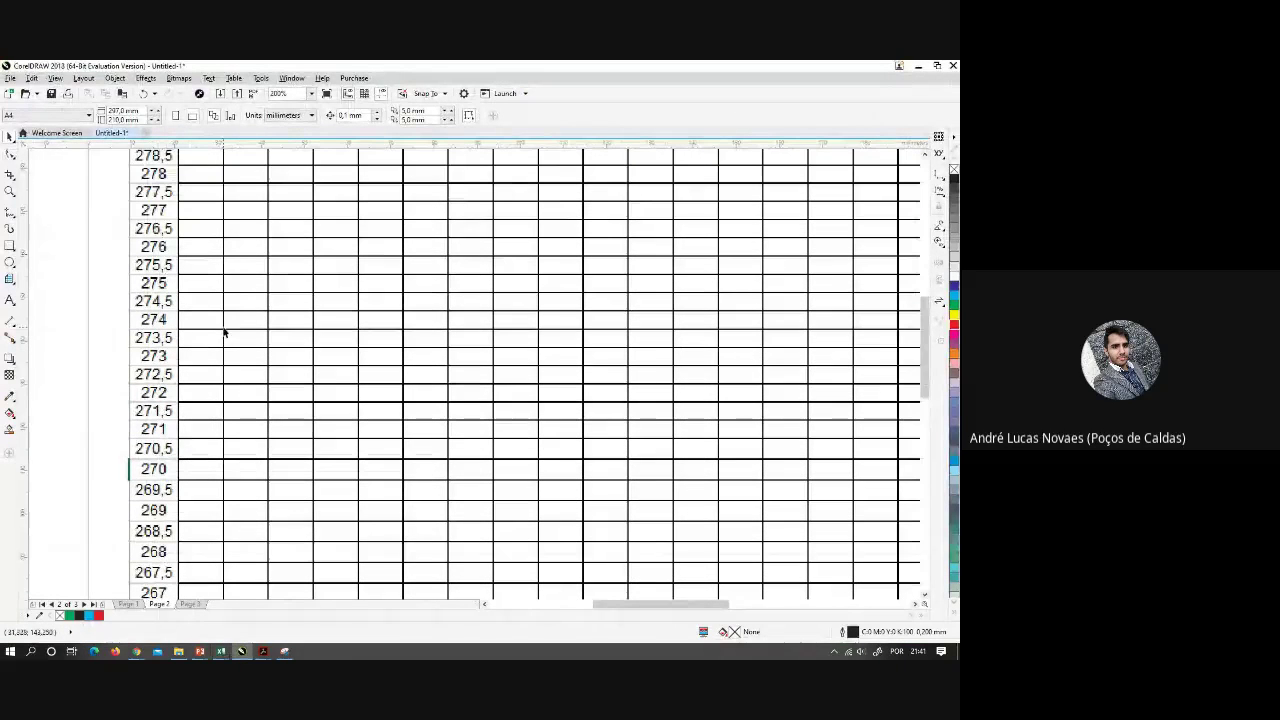
pyautogui.scroll(1, 196, 323)
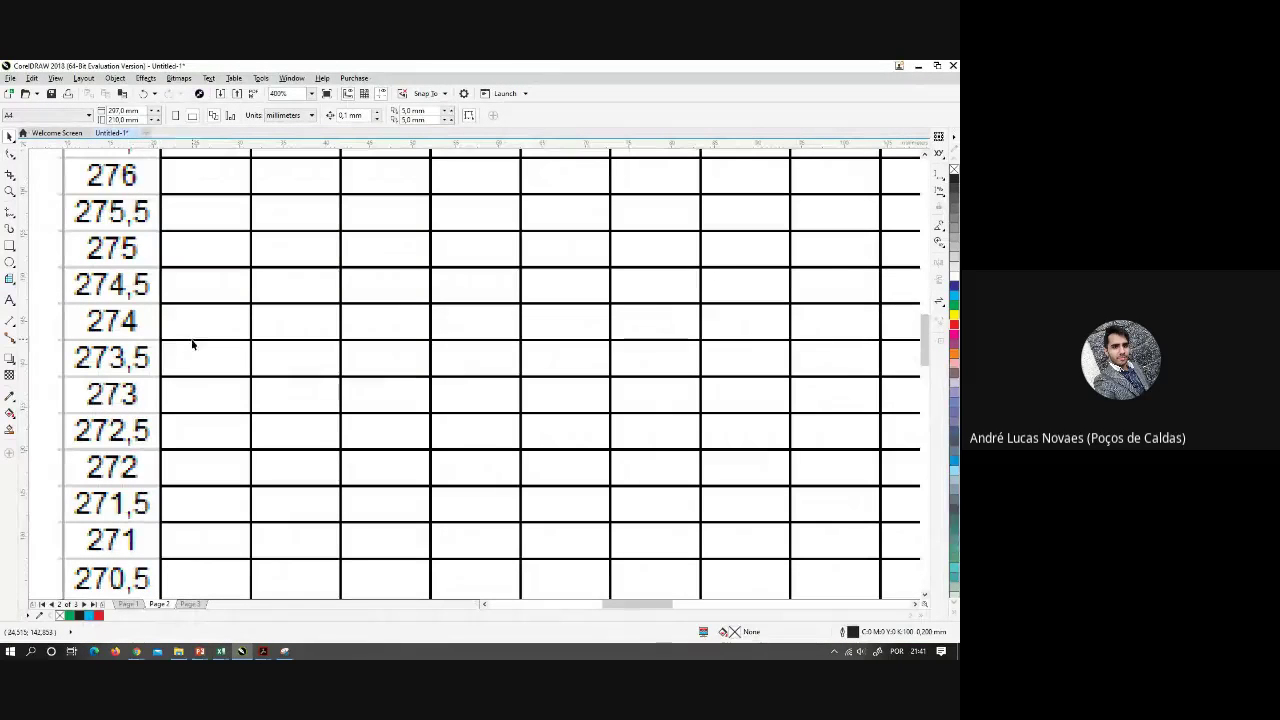
pyautogui.scroll(-1, 226, 502)
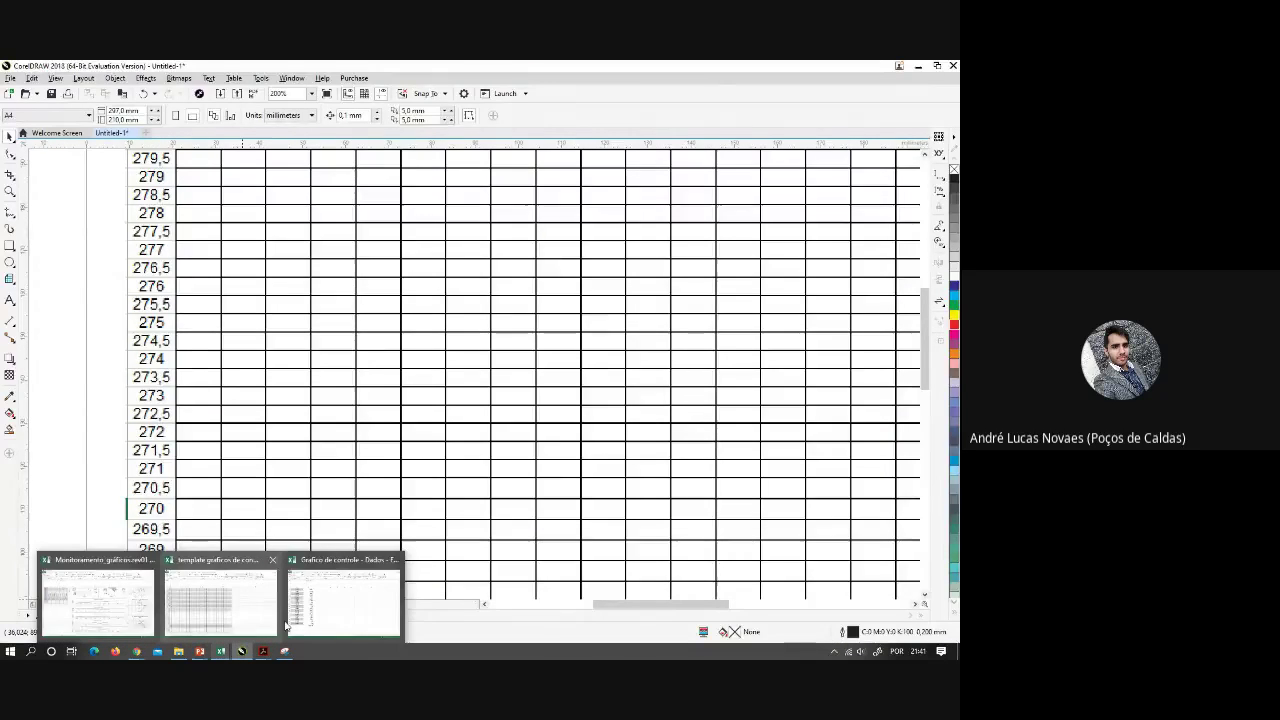
pyautogui.click(224, 652)
pyautogui.click(268, 606)
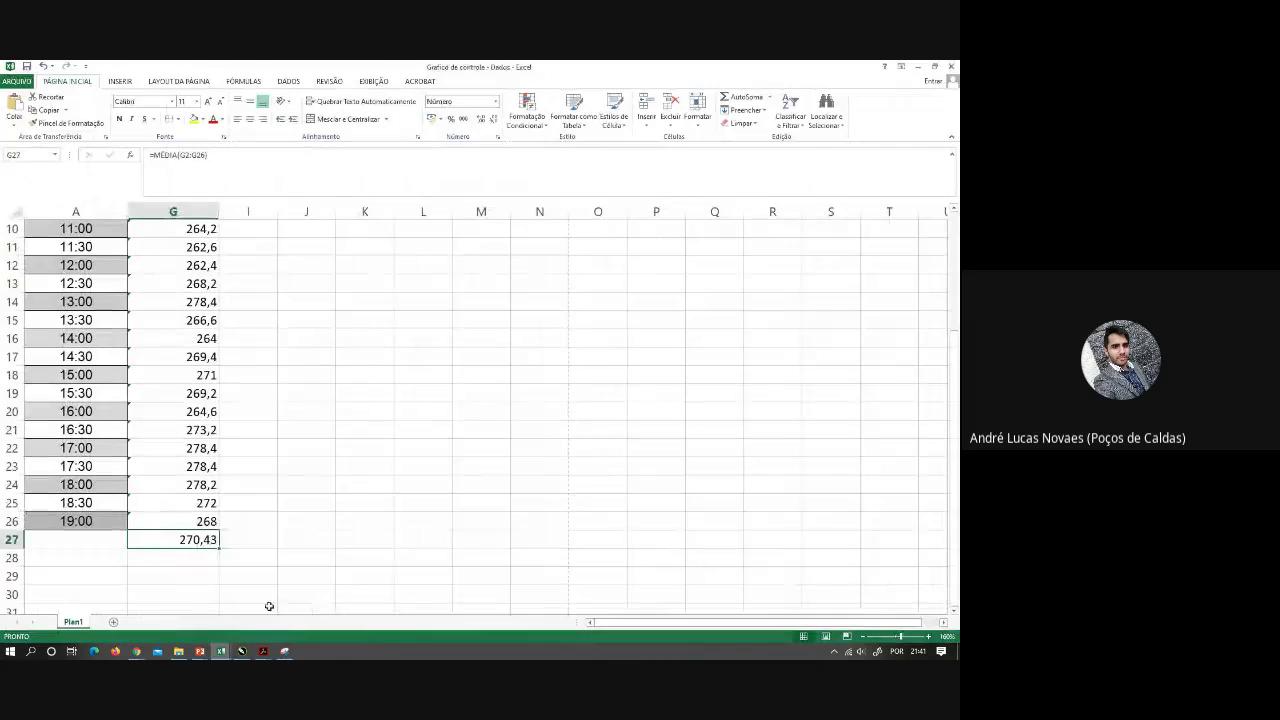
pyautogui.click(242, 651)
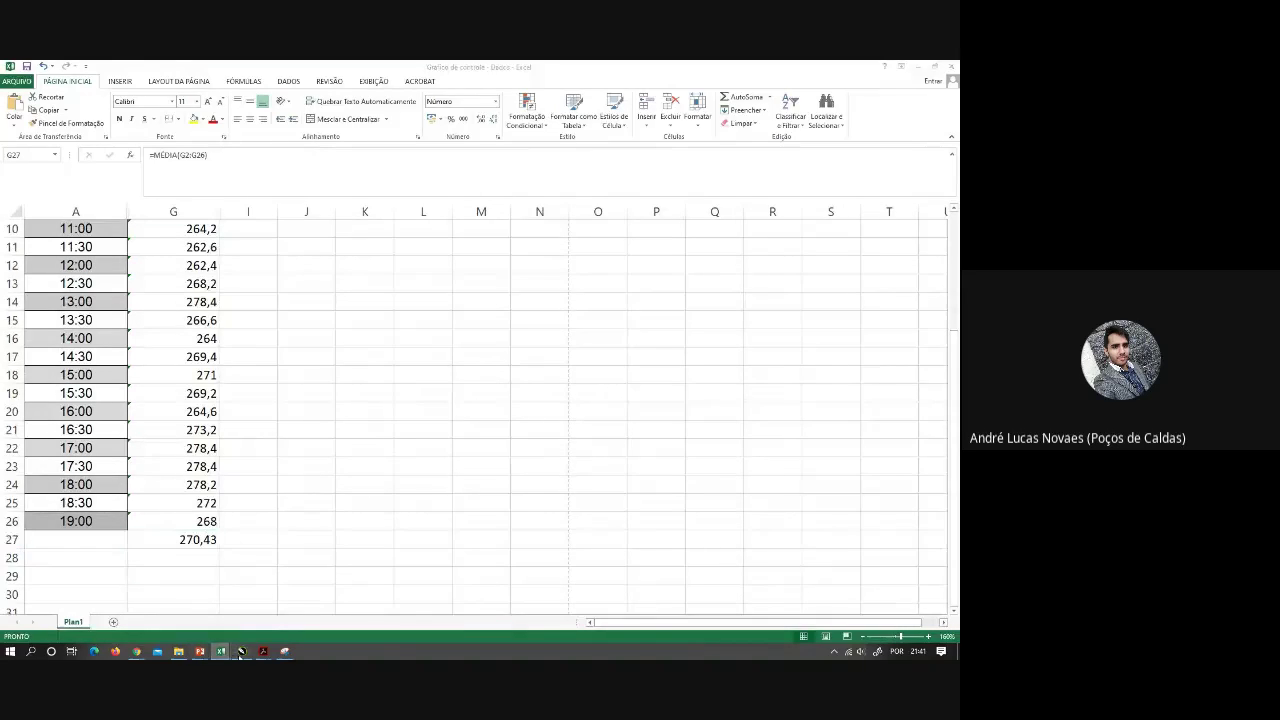
pyautogui.scroll(2, 177, 503)
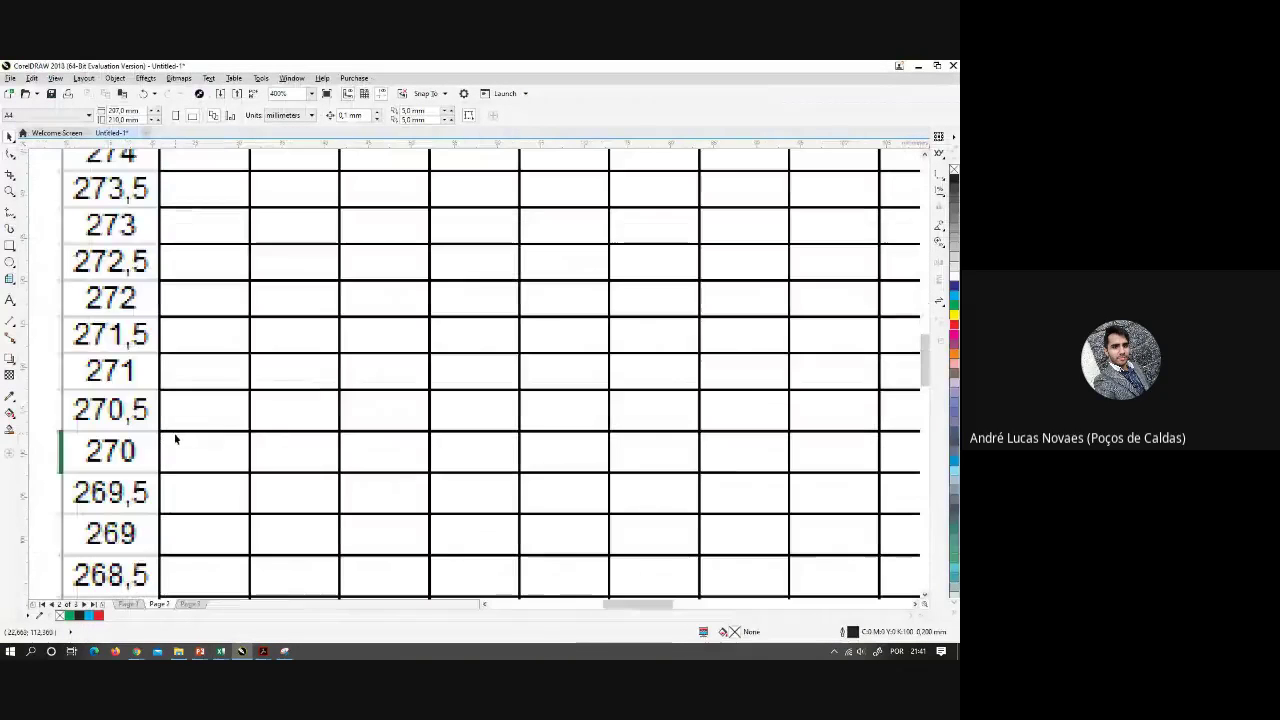
pyautogui.scroll(1, 163, 430)
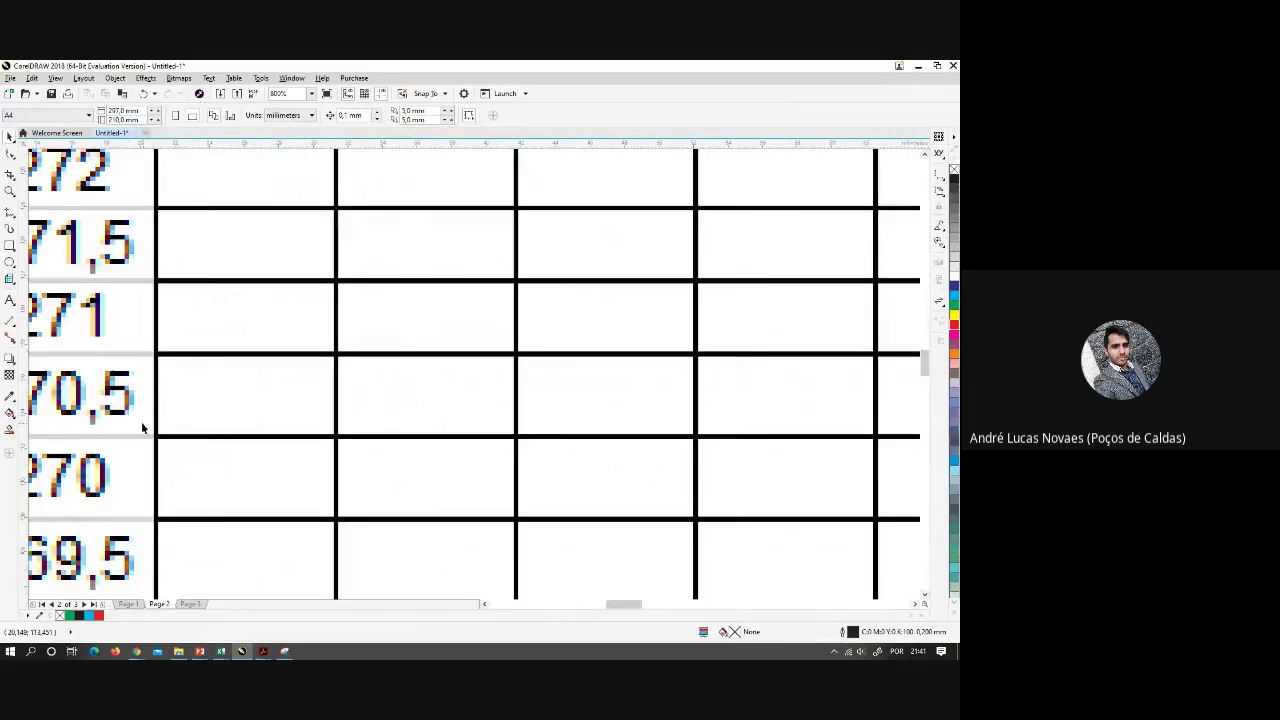
# Place a horizontal guideline in the 270,5 row and draw a straight line about 262 mm long along it across the whole grid
pyautogui.scroll(-1, 250, 412)
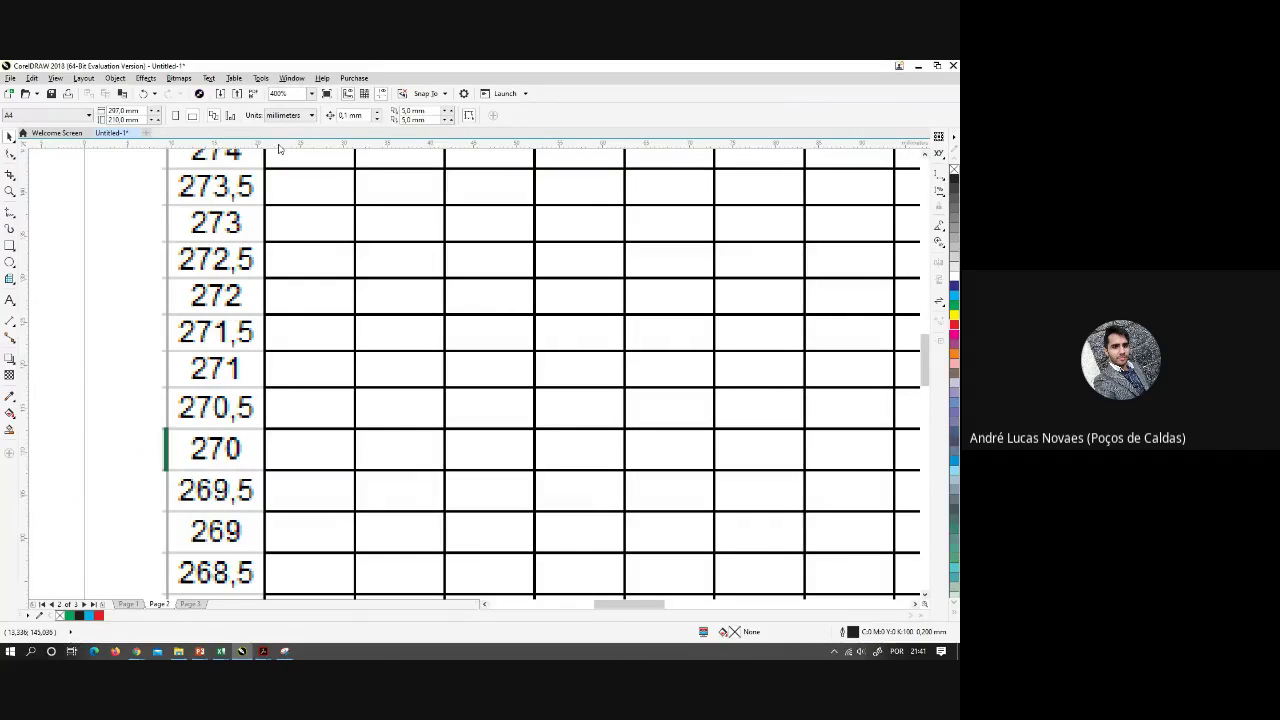
pyautogui.moveTo(280, 149); pyautogui.dragTo(296, 410)
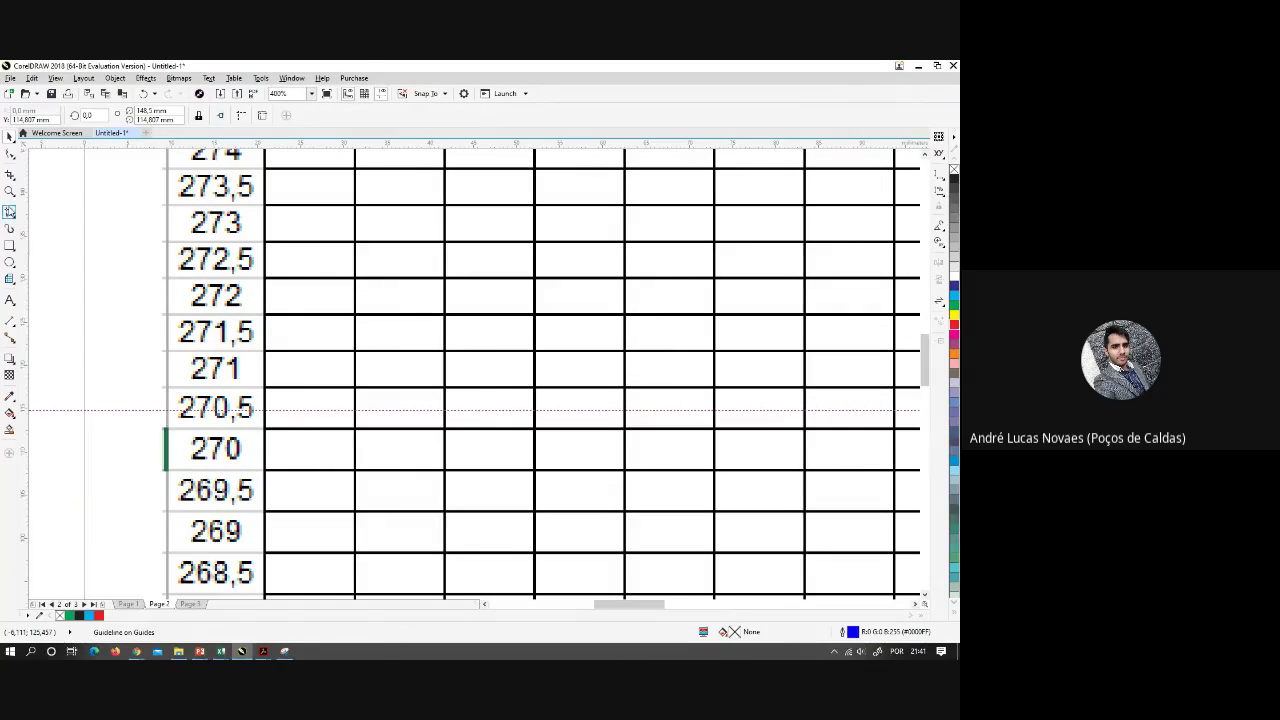
pyautogui.click(9, 213)
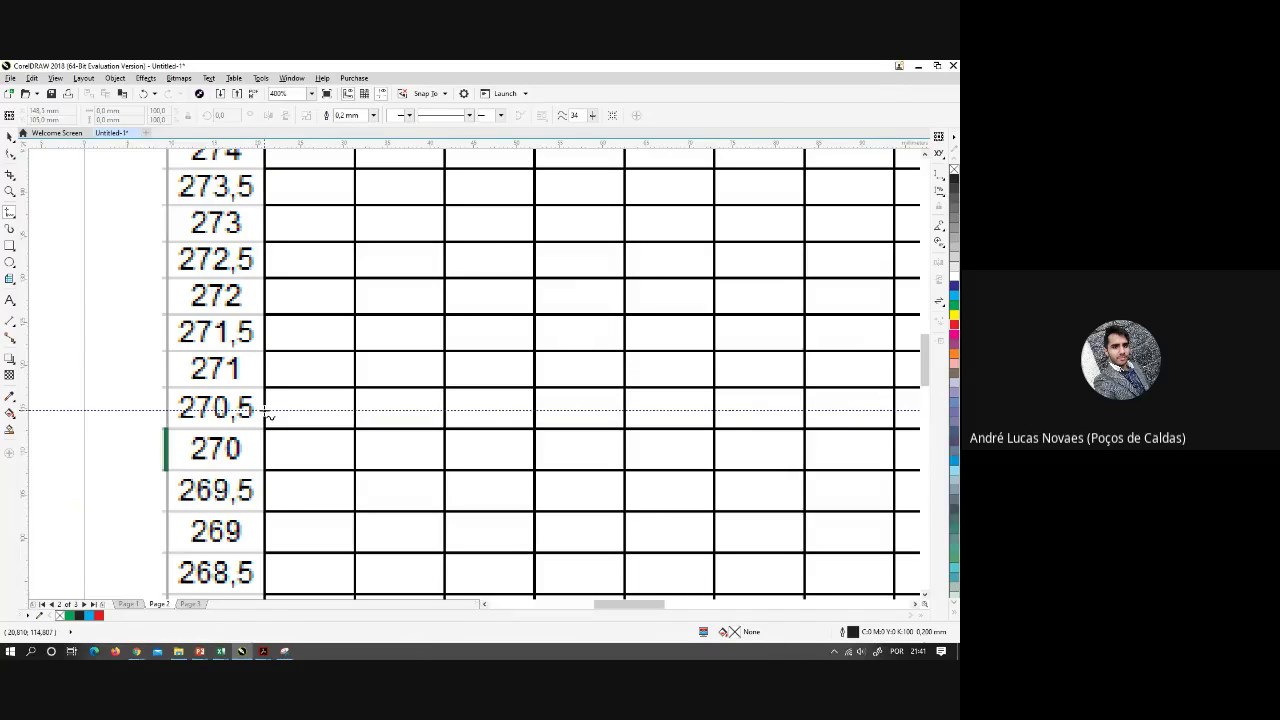
pyautogui.click(276, 412)
pyautogui.scroll(-4, 506, 437)
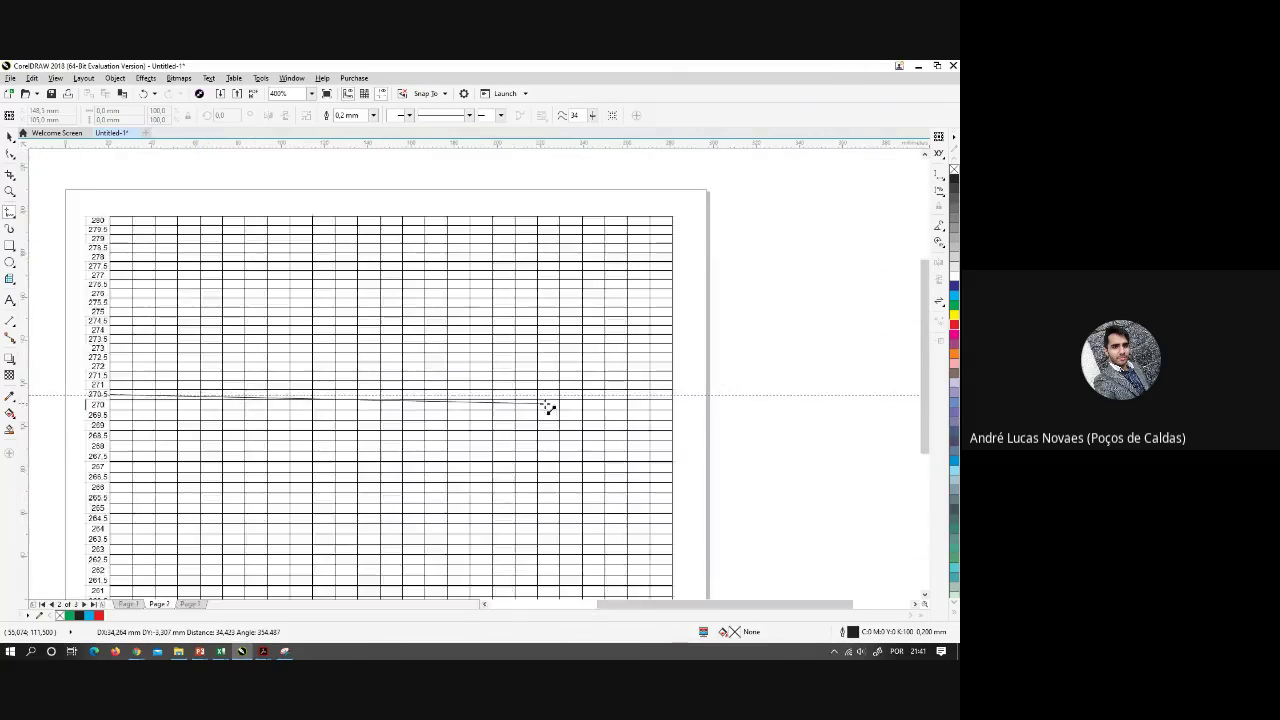
pyautogui.scroll(6, 450, 417)
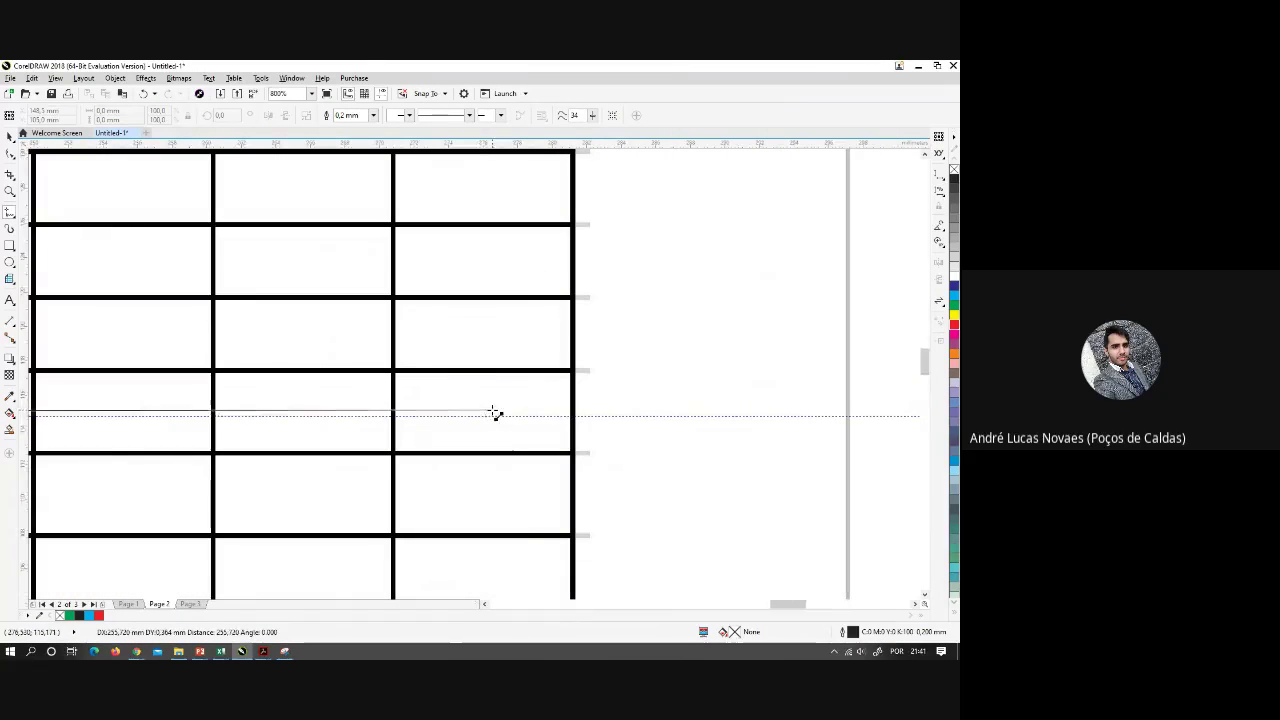
pyautogui.click(601, 416)
# Color the new mean line's outline green and set its width to 1,0 mm
pyautogui.click(10, 137)
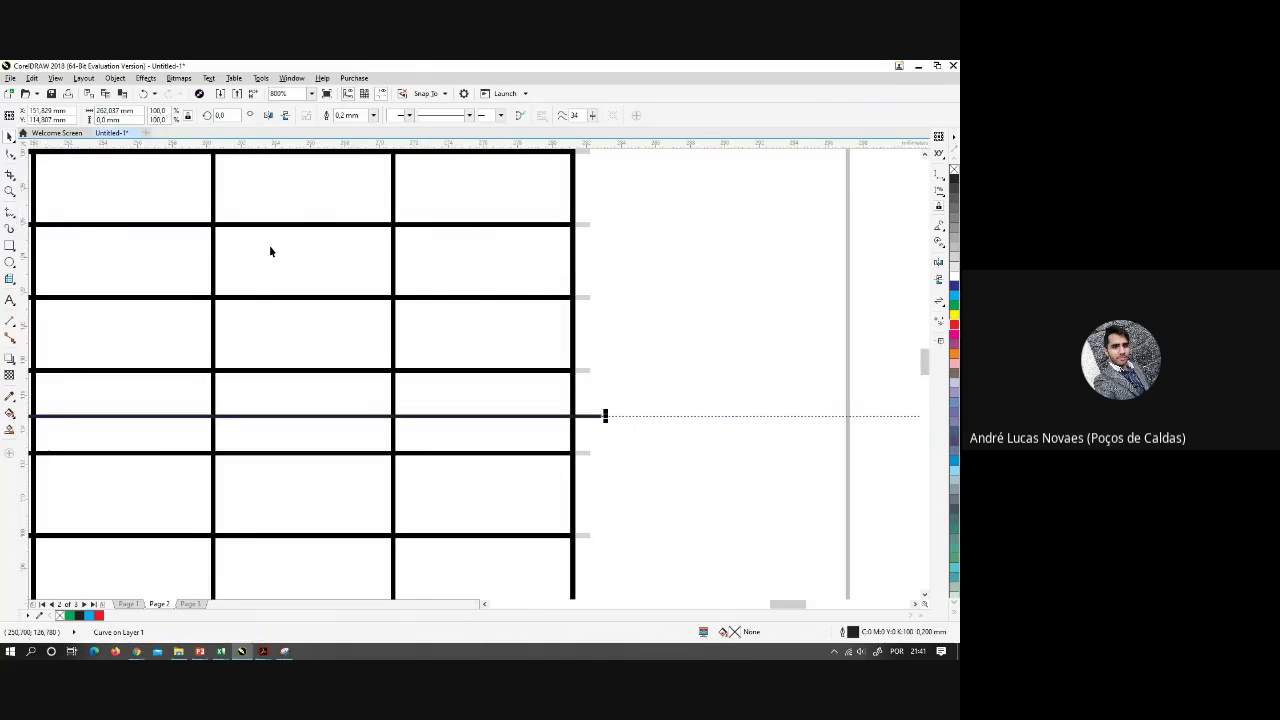
pyautogui.rightClick(953, 309)
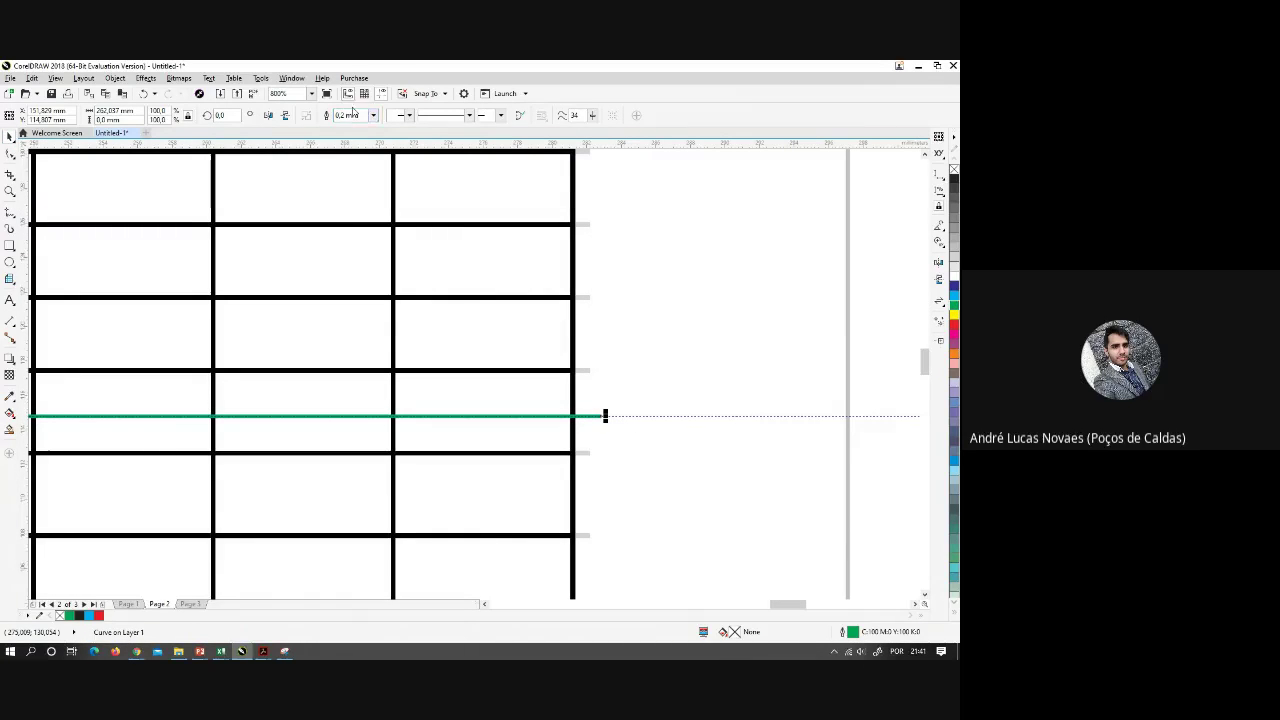
pyautogui.click(373, 115)
pyautogui.click(358, 189)
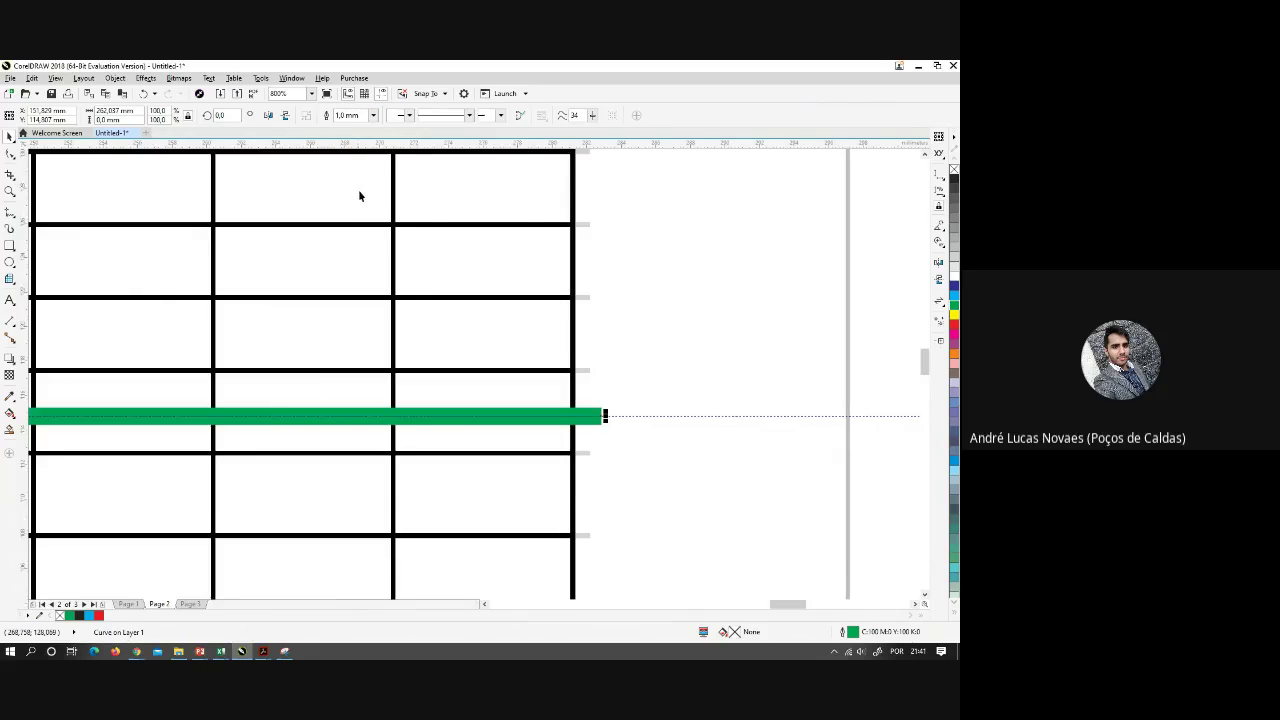
# Delete the horizontal guideline that runs along the green mean line
pyautogui.scroll(-4, 651, 436)
pyautogui.click(652, 436)
pyautogui.scroll(-2, 652, 436)
pyautogui.click(661, 420)
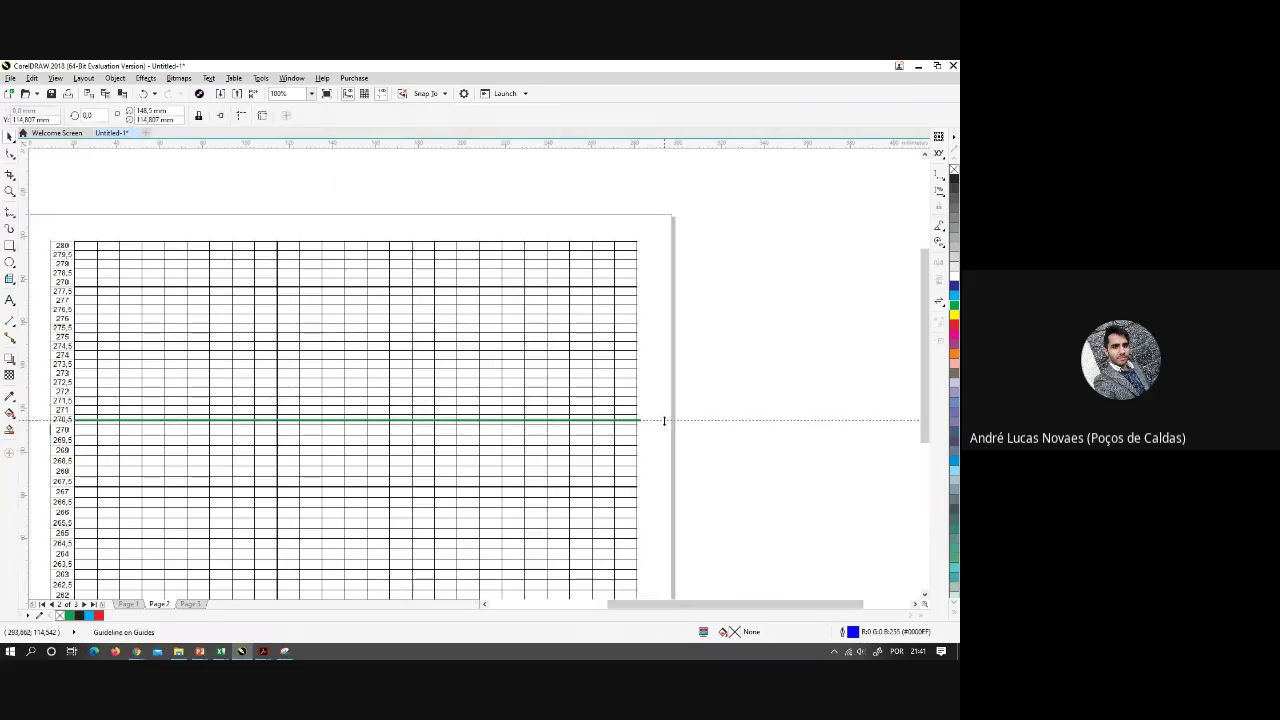
pyautogui.press('Delete')
# Switch to the data workbook, capture the 07:00 to 08:00 rows with their Xbarra means using the Snipping Tool, and copy the capture
pyautogui.moveTo(256, 426); pyautogui.dragTo(446, 393)
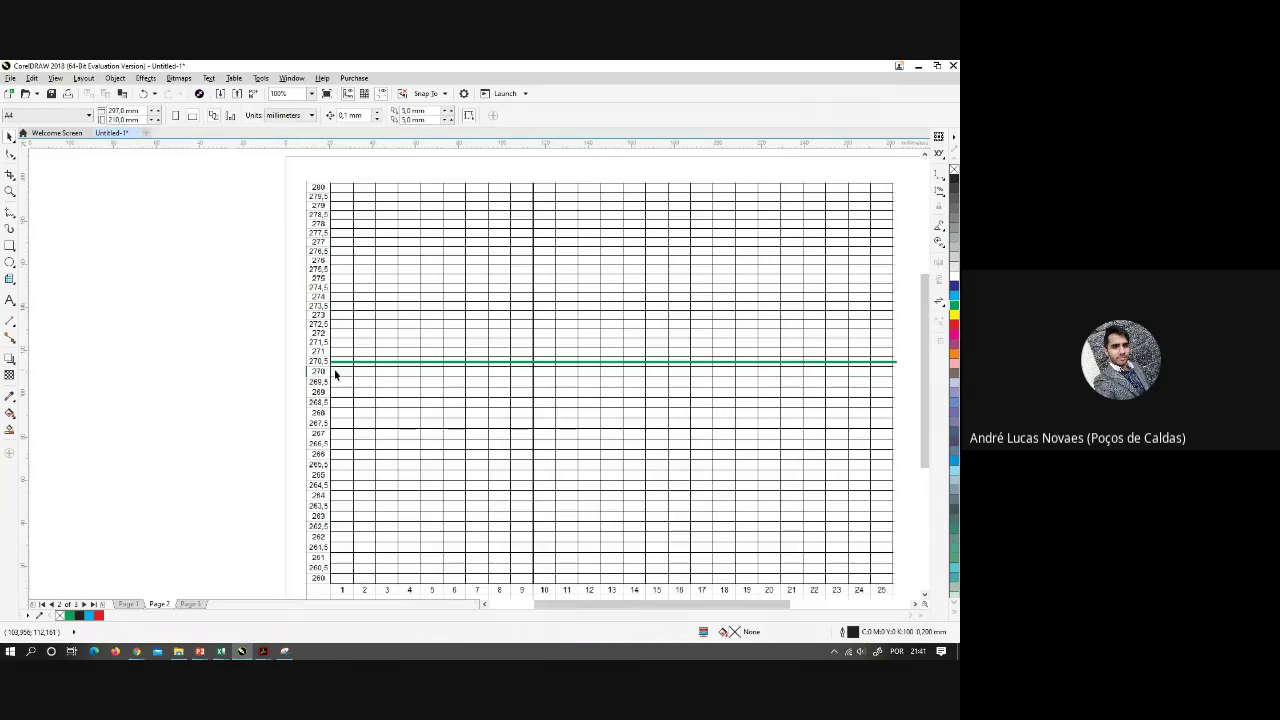
pyautogui.scroll(1, 338, 366)
pyautogui.scroll(-2, 357, 369)
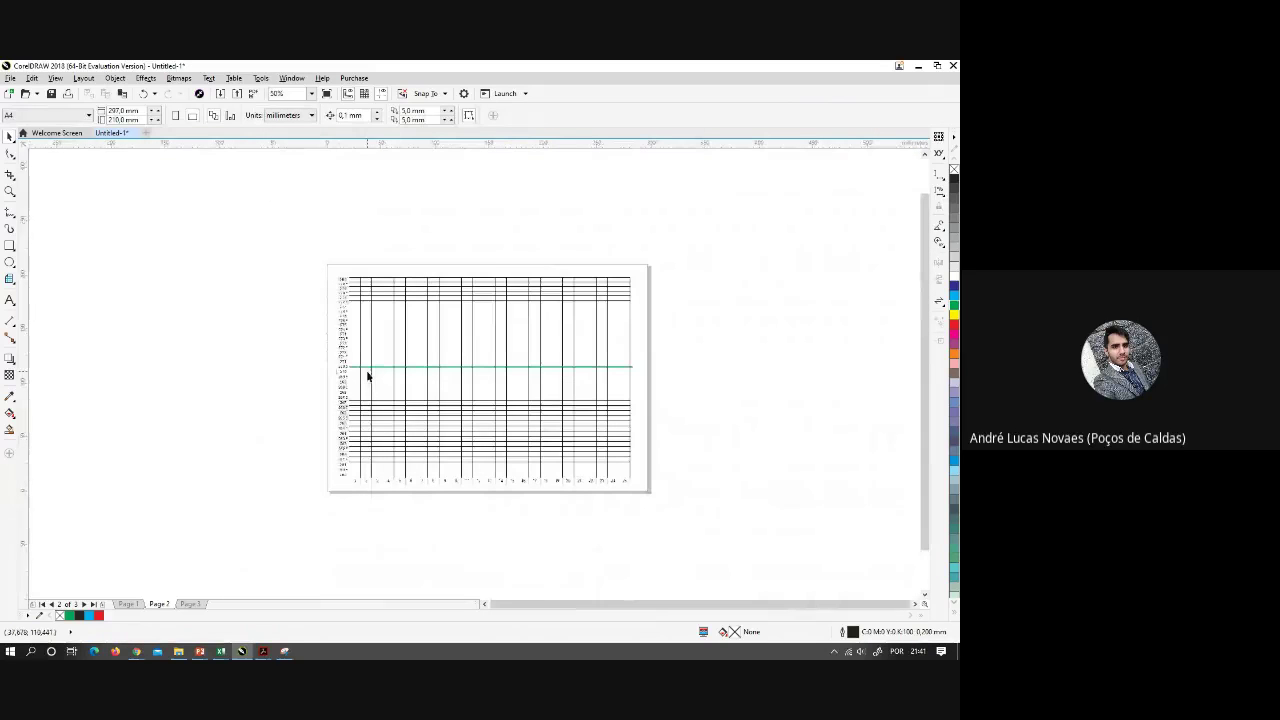
pyautogui.scroll(1, 366, 374)
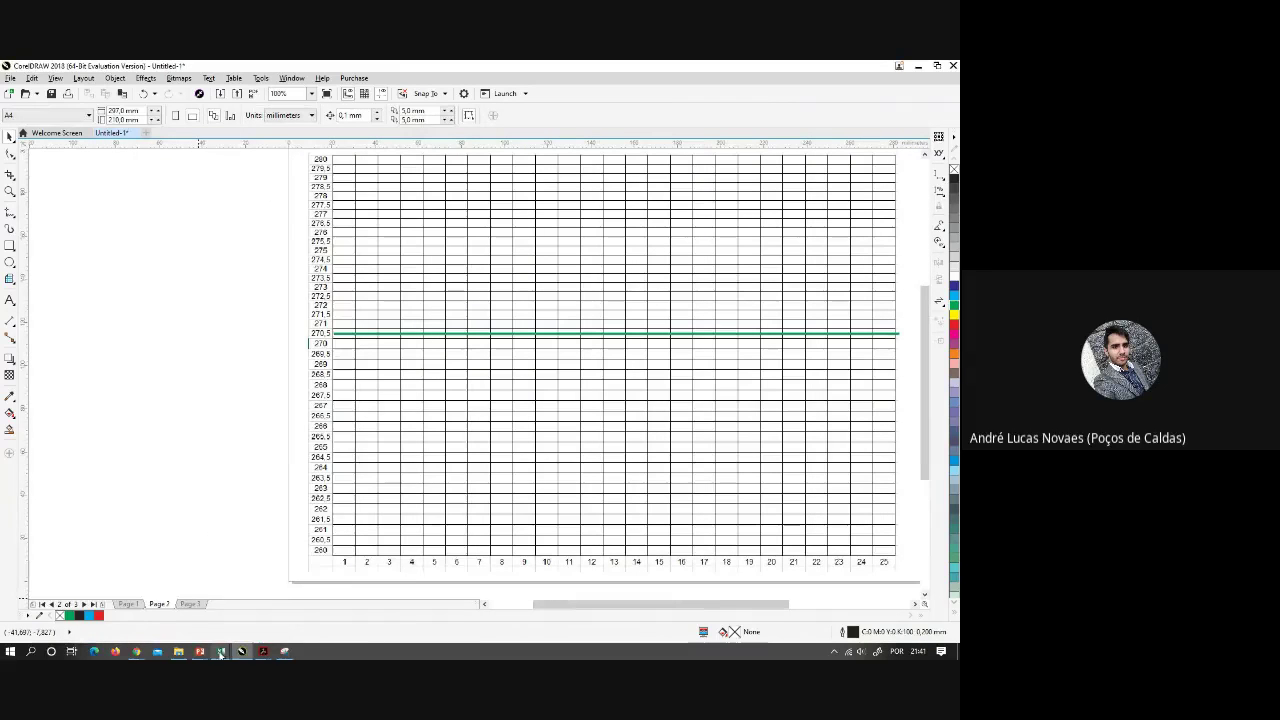
pyautogui.moveTo(220, 654)
pyautogui.click(216, 595)
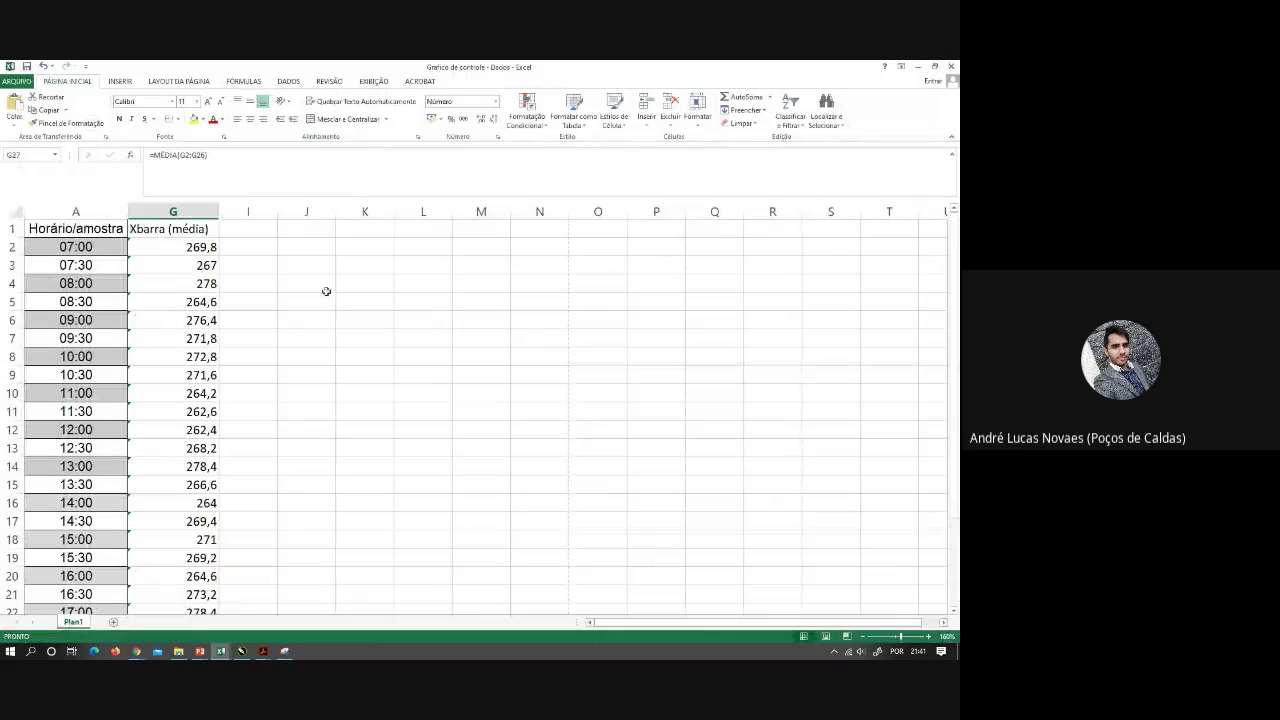
pyautogui.click(284, 651)
pyautogui.click(22, 115)
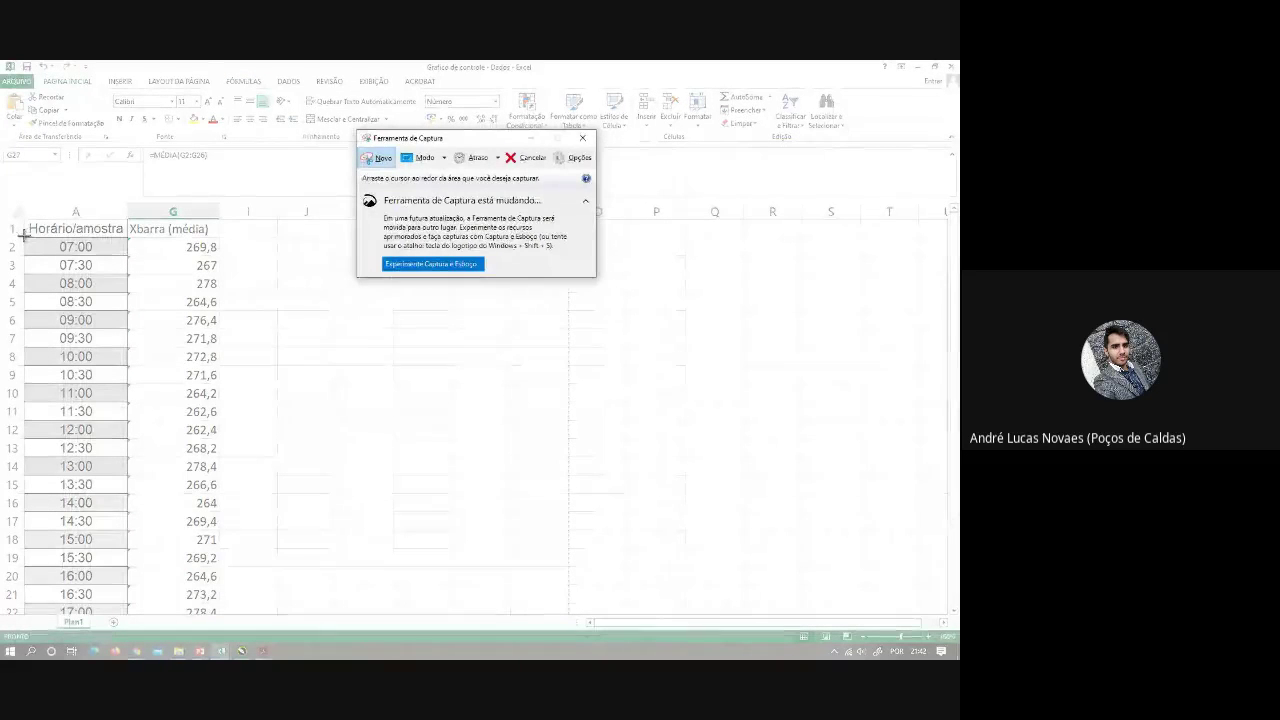
pyautogui.moveTo(25, 238); pyautogui.dragTo(223, 289)
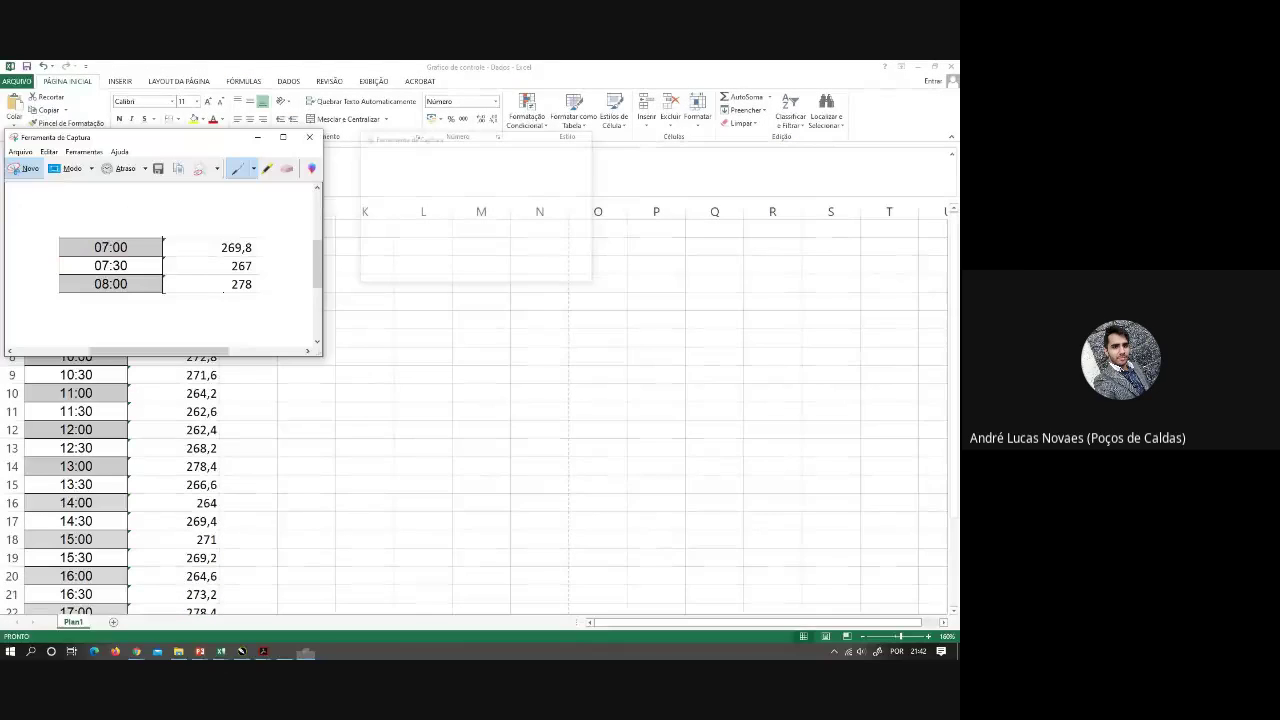
pyautogui.click(48, 151)
pyautogui.click(62, 165)
# Switch to CorelDRAW, paste the captured sample means on Page 2, and place them beside the grid clear of its scale labels
pyautogui.click(221, 651)
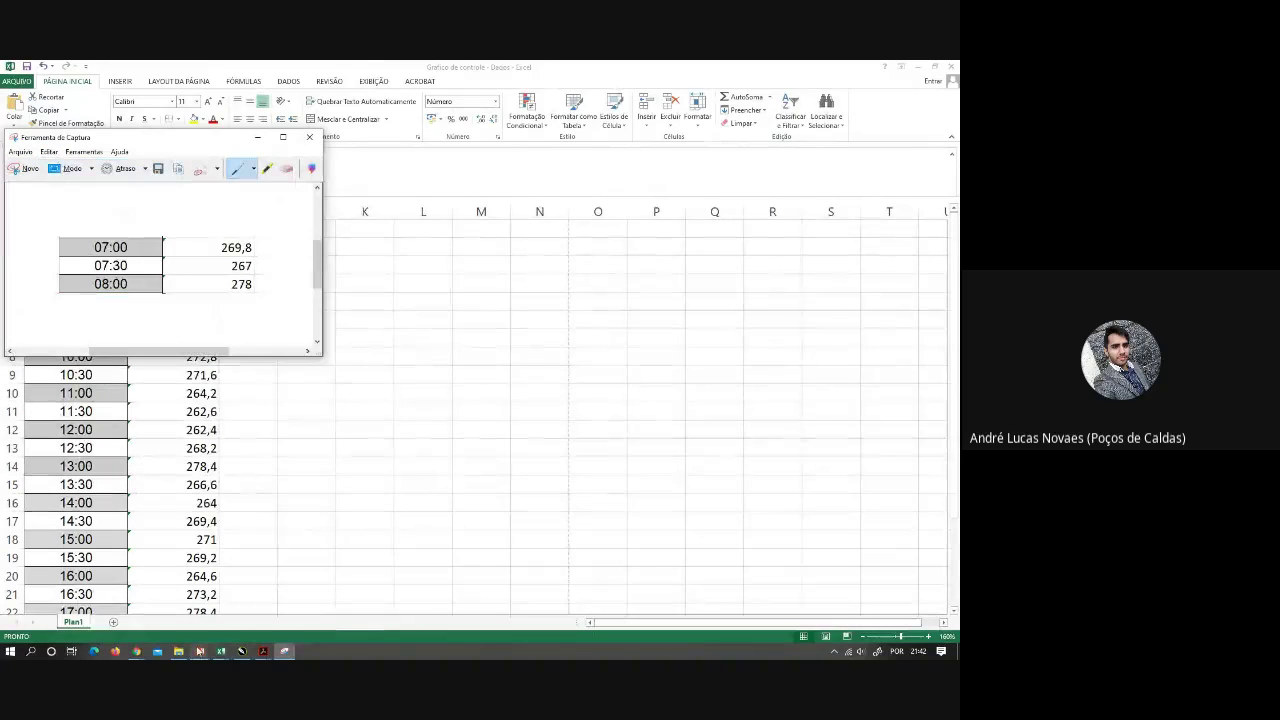
pyautogui.moveTo(226, 651)
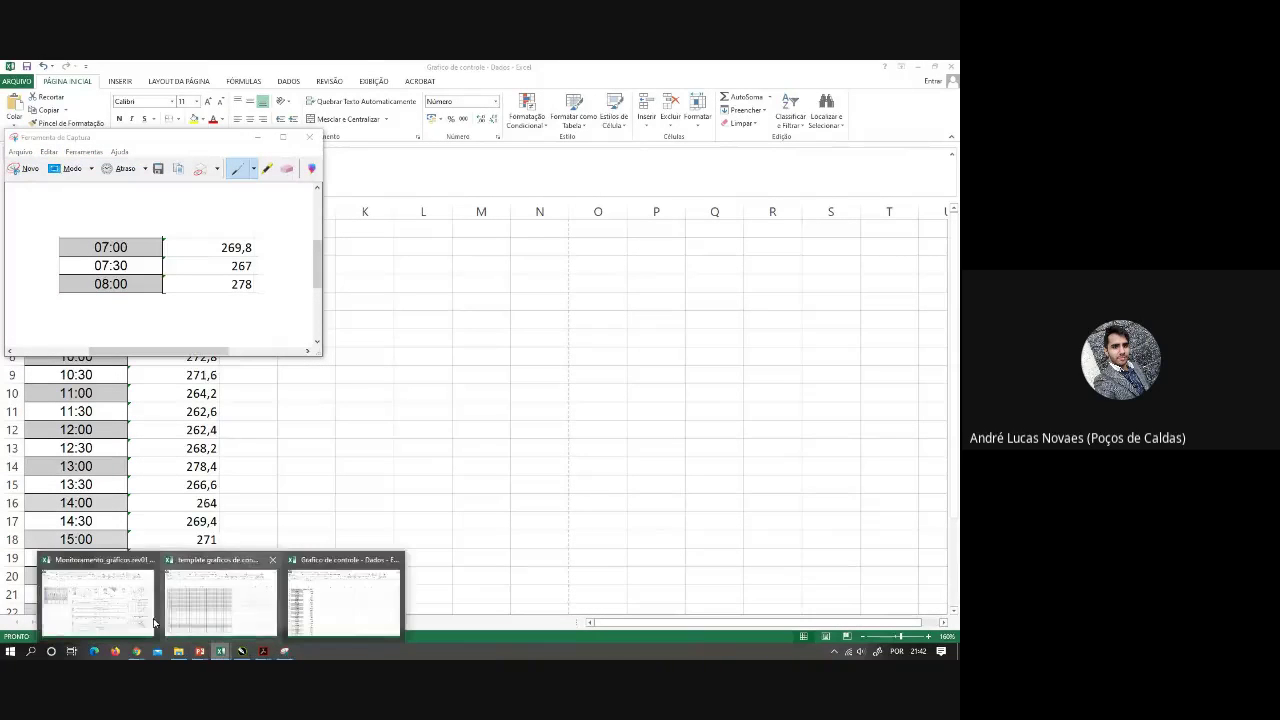
pyautogui.click(243, 651)
pyautogui.hotkey('ctrl', 'v')
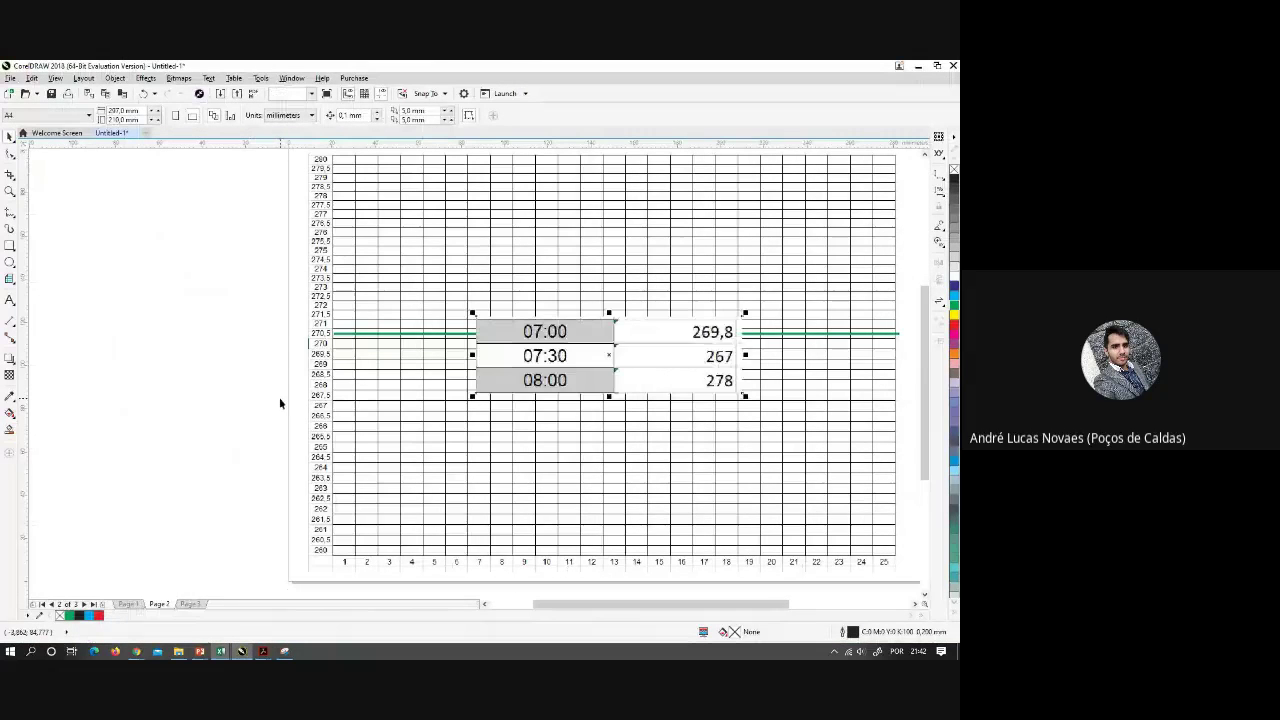
pyautogui.moveTo(499, 369); pyautogui.dragTo(367, 247)
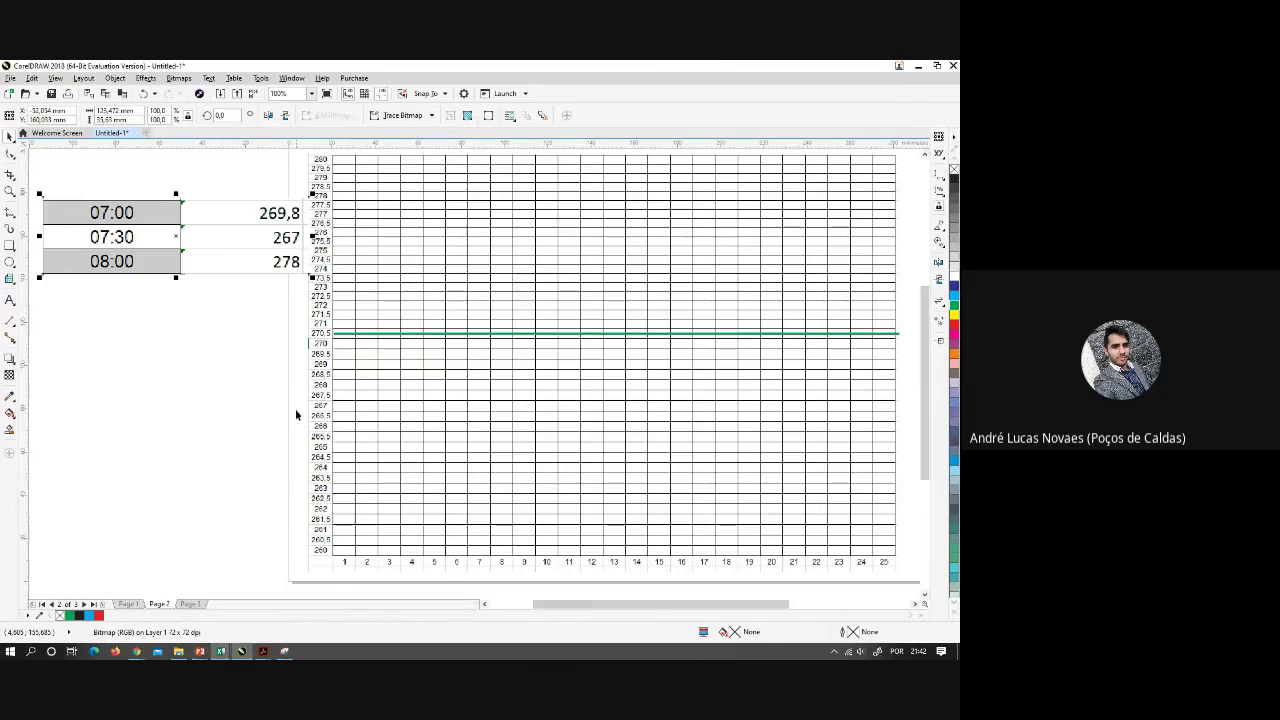
pyautogui.scroll(2, 282, 226)
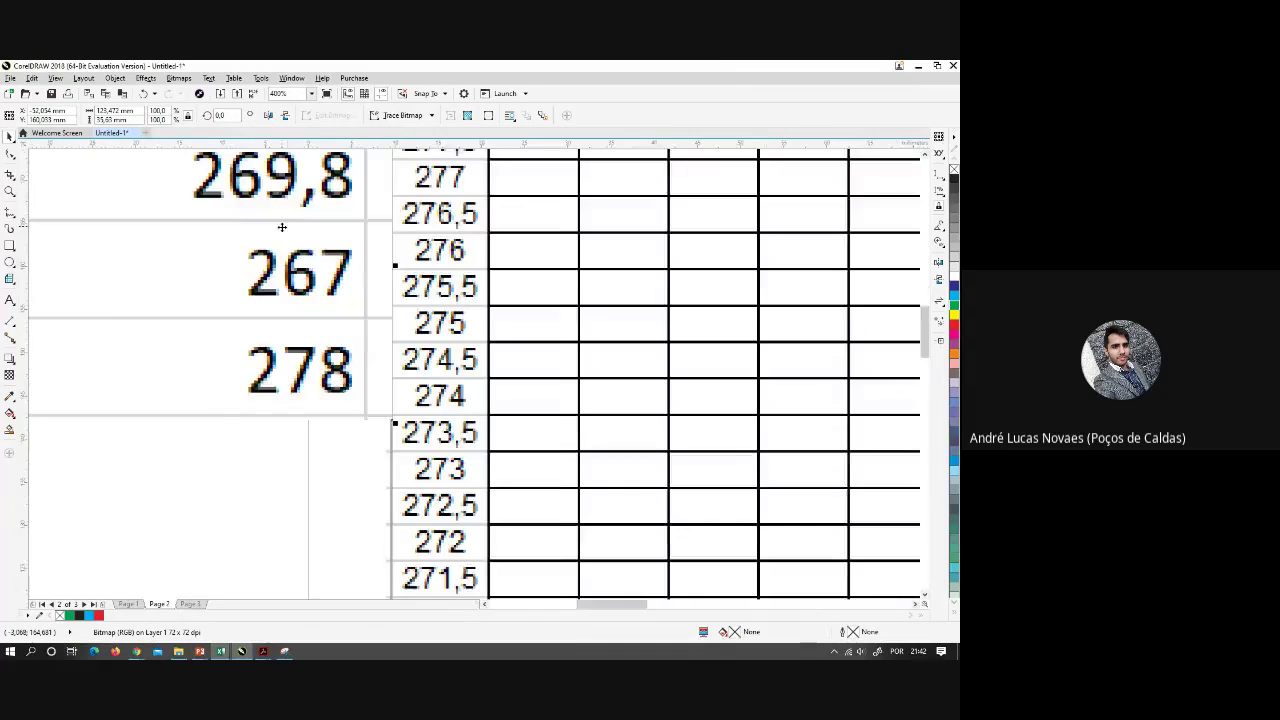
pyautogui.scroll(-1, 282, 226)
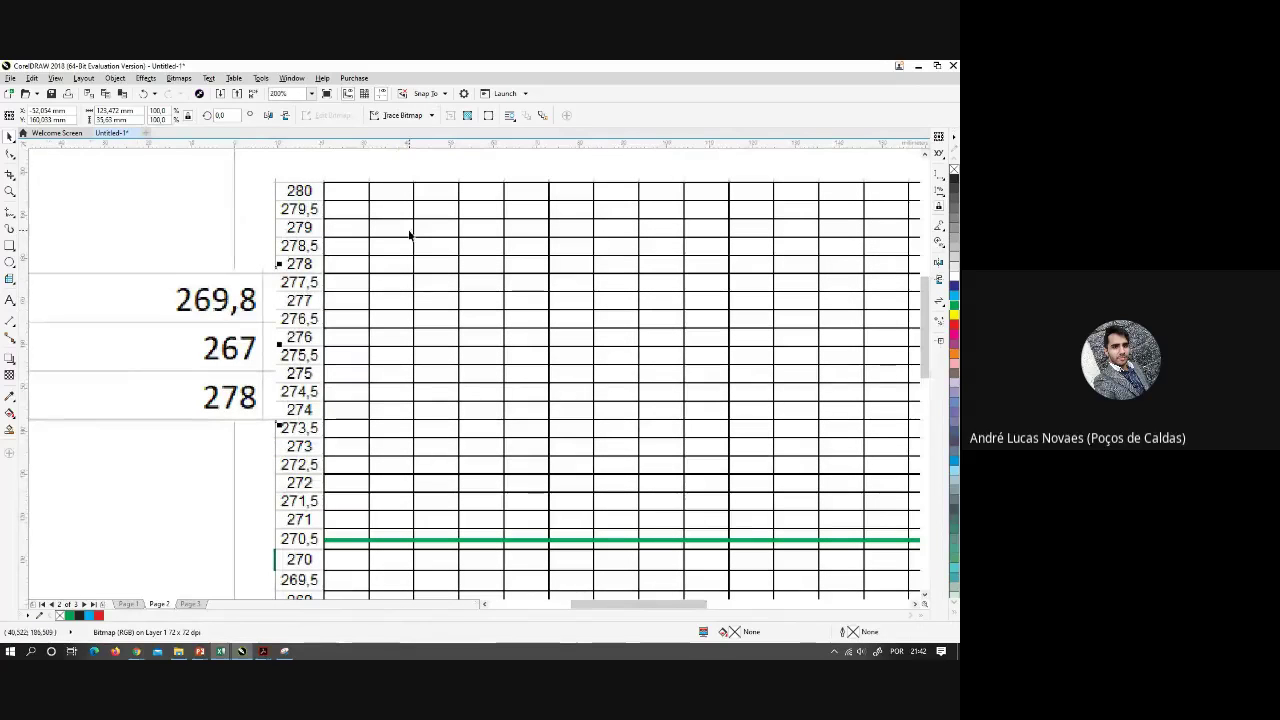
pyautogui.moveTo(240, 320); pyautogui.dragTo(218, 314)
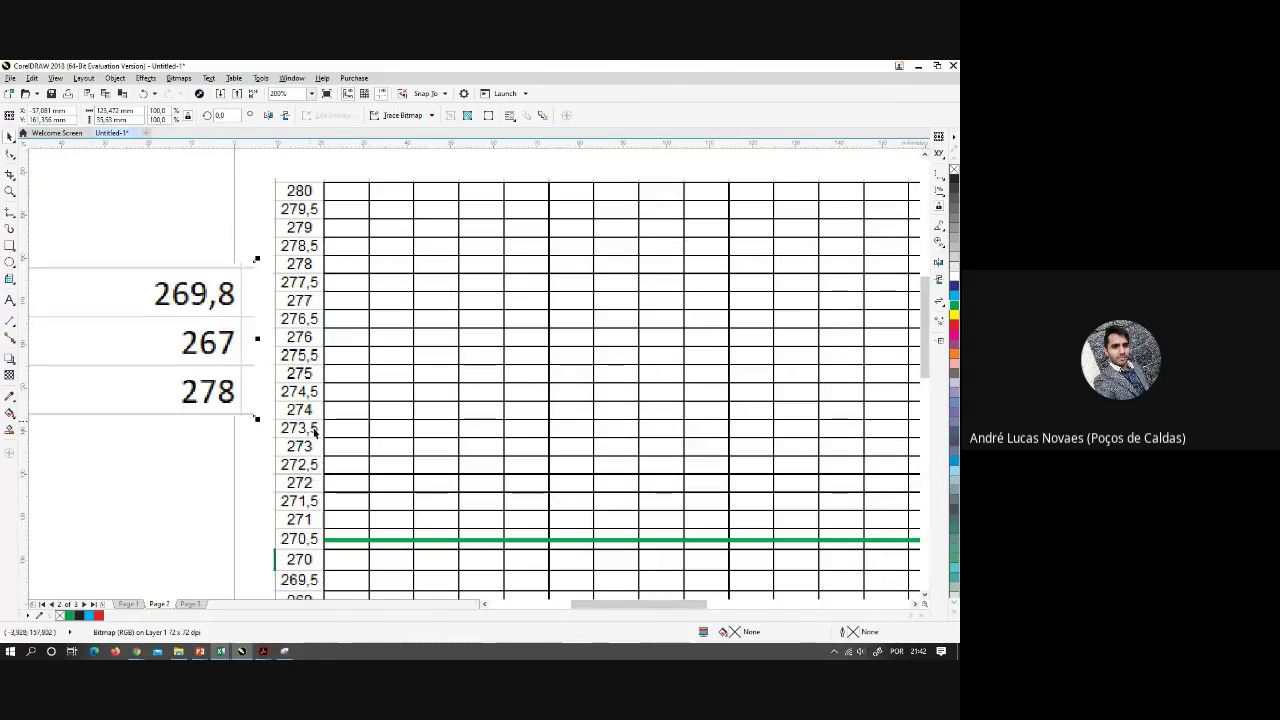
# Draw a small ellipse about 2 × 2.4 mm in the sample 1 column, near the gridline between 270 and 269,5
pyautogui.scroll(-2, 331, 423)
pyautogui.scroll(3, 337, 352)
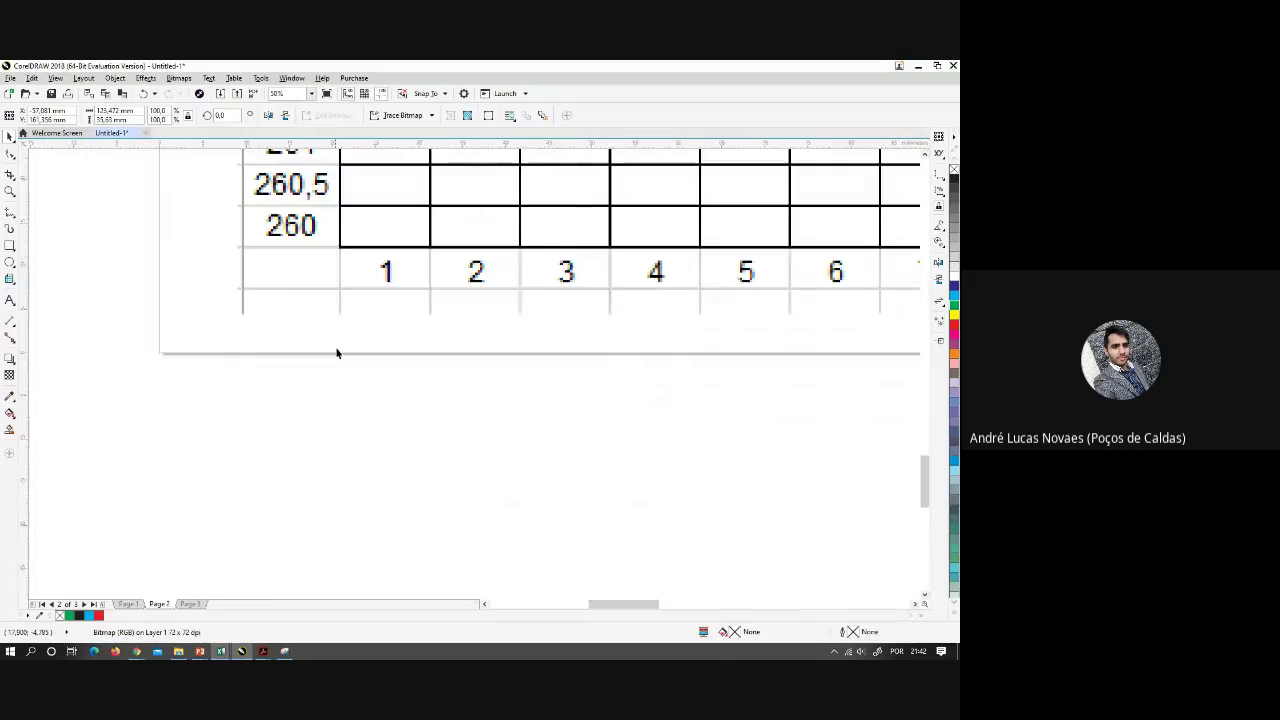
pyautogui.scroll(-2, 371, 286)
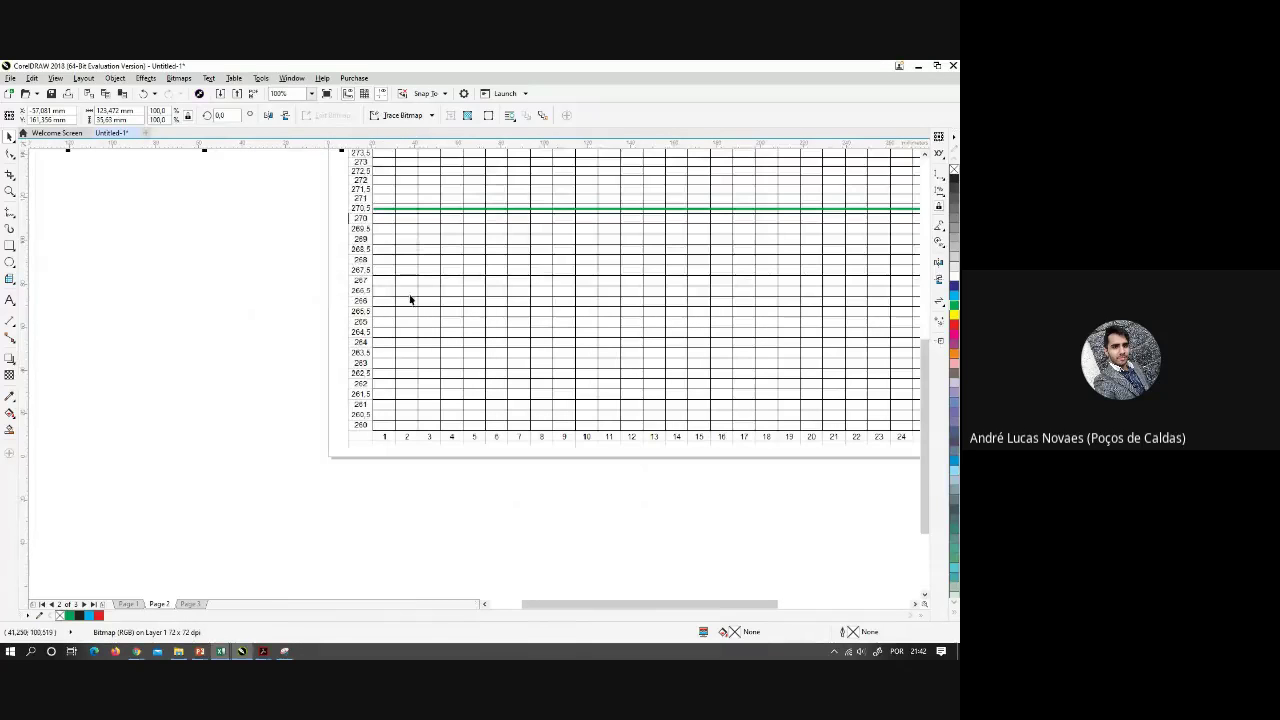
pyautogui.moveTo(411, 297); pyautogui.dragTo(334, 400)
pyautogui.scroll(1, 379, 364)
pyautogui.scroll(2, 345, 406)
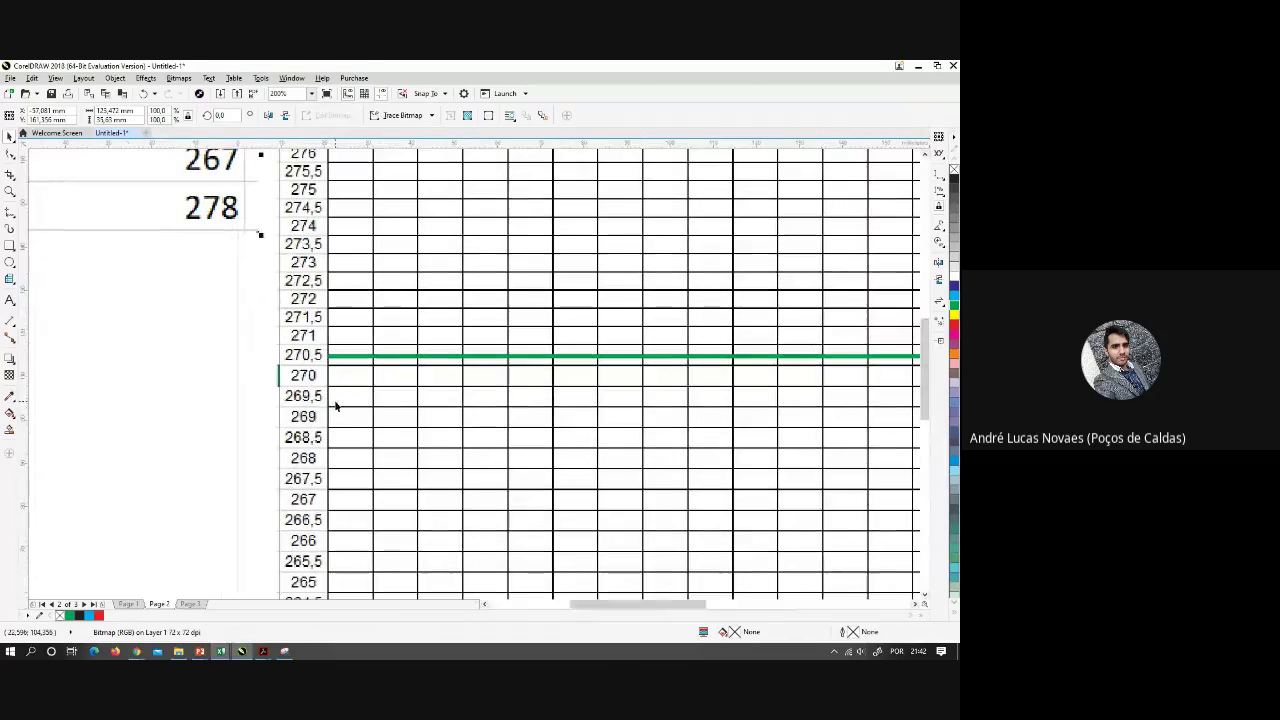
pyautogui.scroll(1, 334, 400)
pyautogui.click(9, 262)
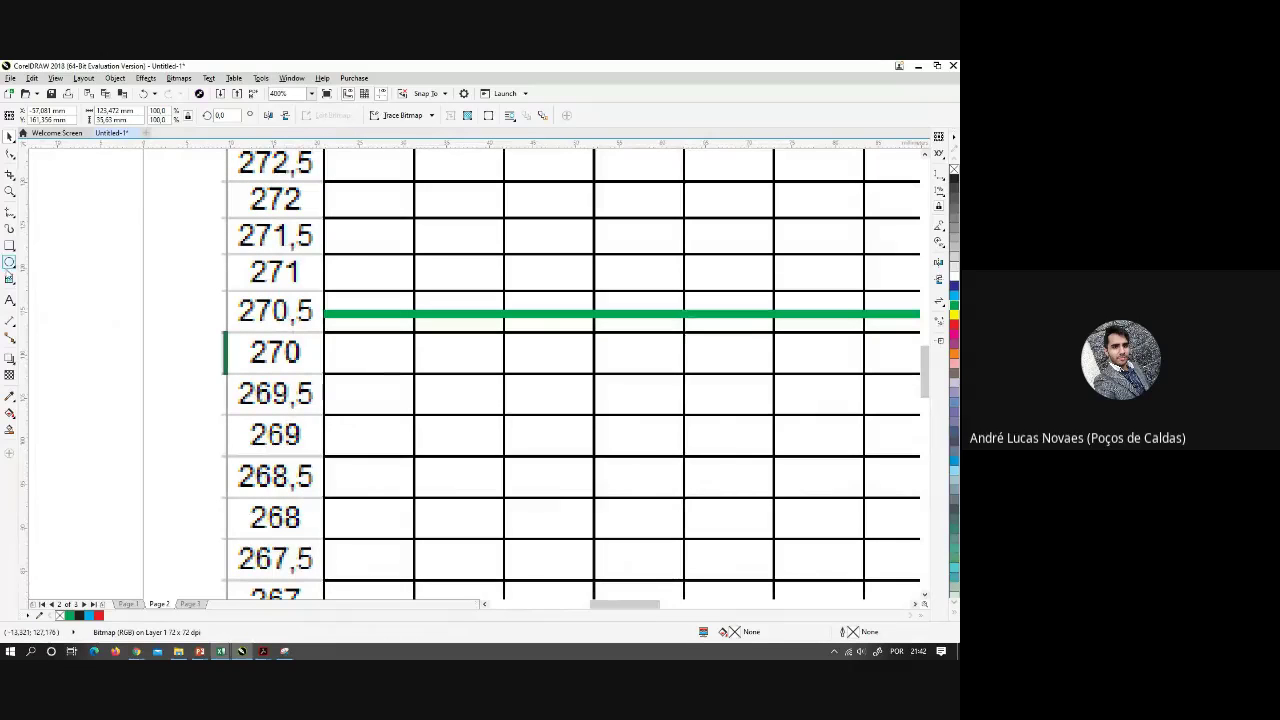
pyautogui.moveTo(355, 366); pyautogui.dragTo(379, 394)
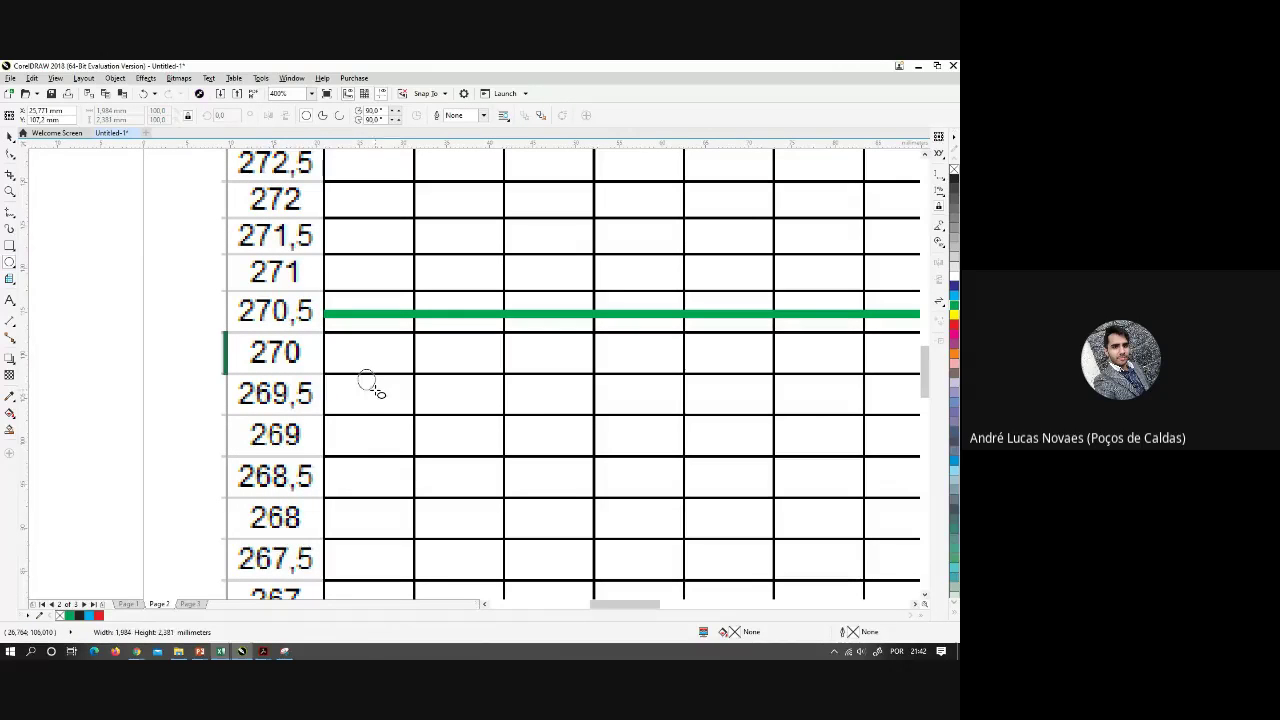
# Color the ellipse's fill and outline cyan, shrink it to about 1.7 × 1.8 mm, and center it on the gridline below 270
pyautogui.click(92, 618)
pyautogui.scroll(1, 383, 356)
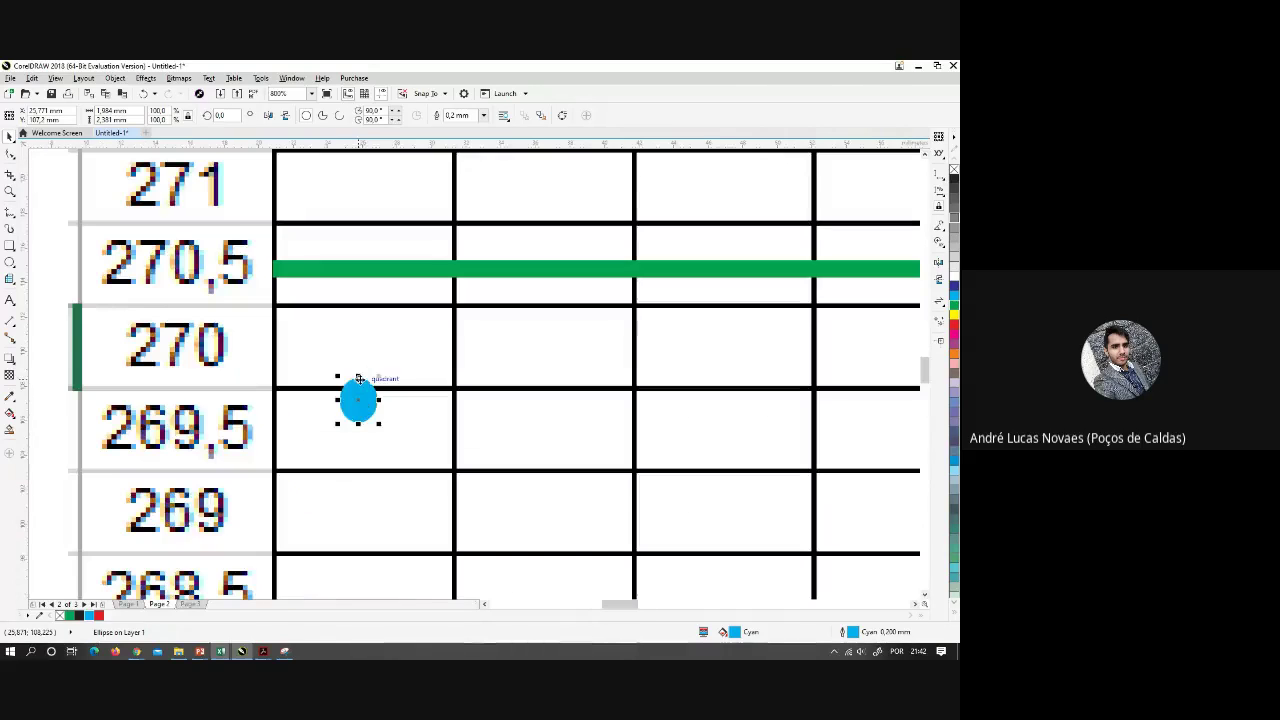
pyautogui.moveTo(363, 397); pyautogui.dragTo(366, 383)
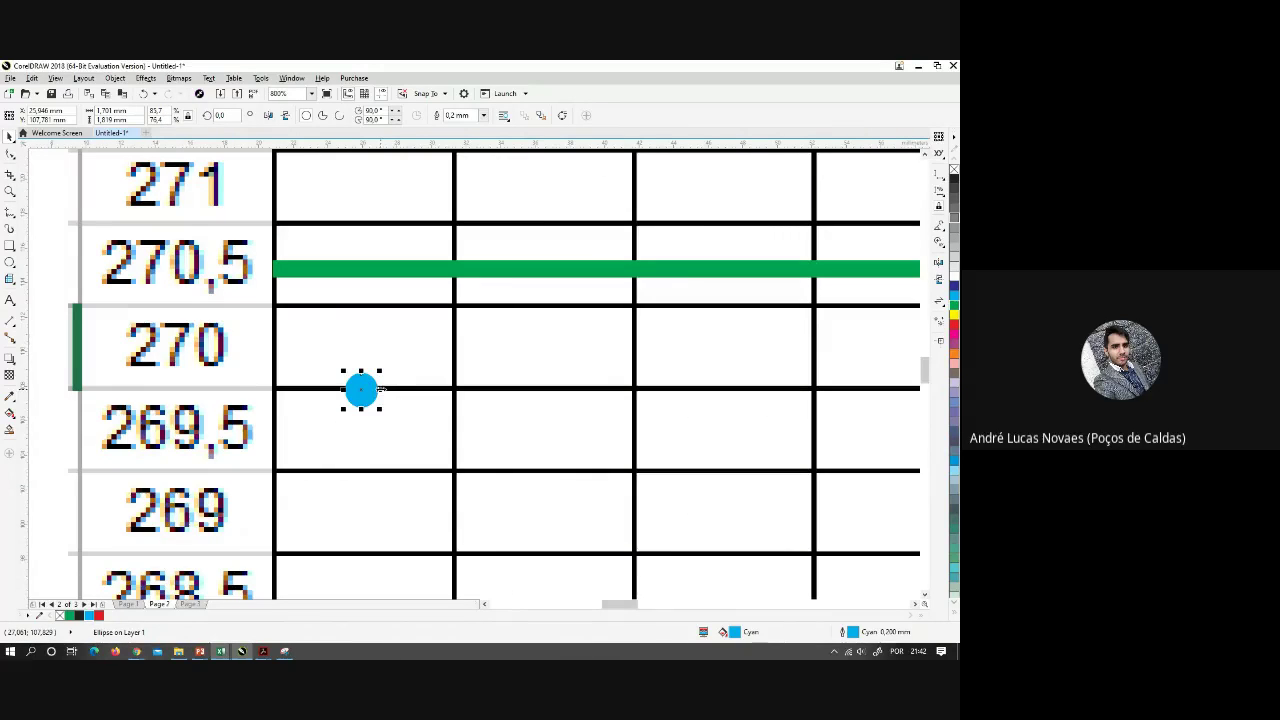
# Plot the second mean by placing a copy of the cyan dot in the sample 2 column at 267
pyautogui.scroll(-2, 382, 389)
pyautogui.scroll(-2, 253, 377)
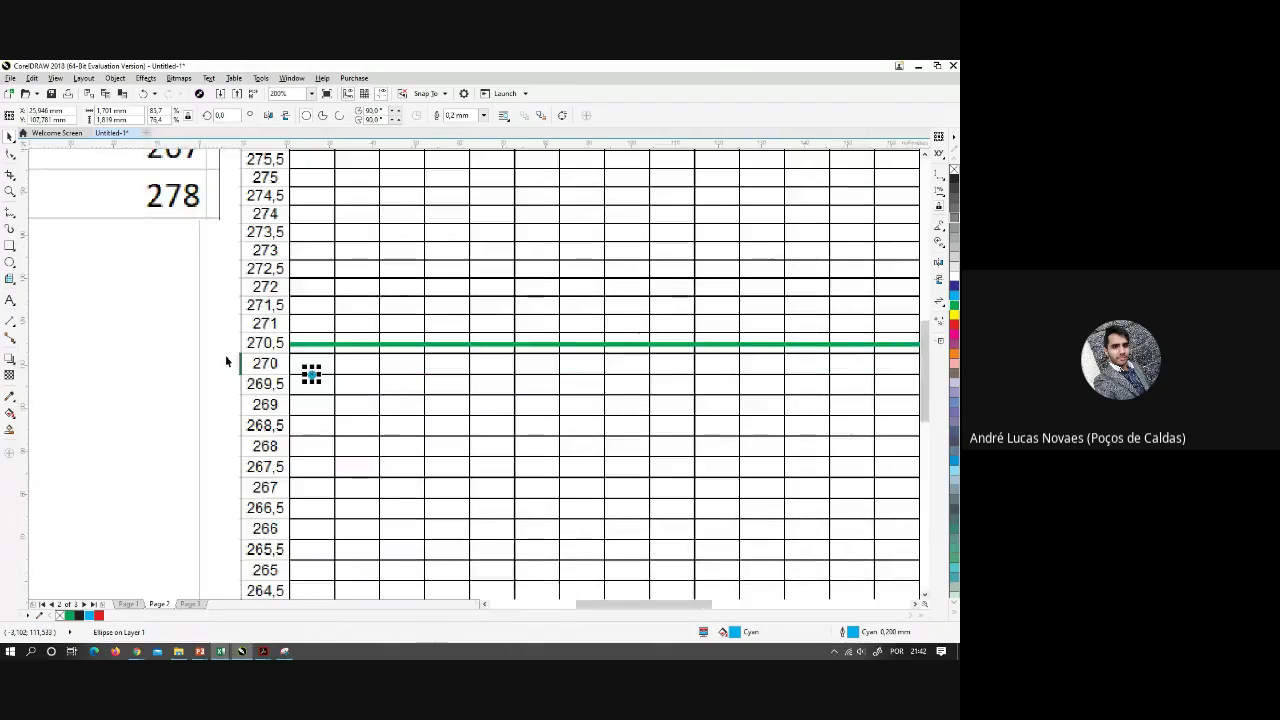
pyautogui.hscroll(-2, 186, 317)
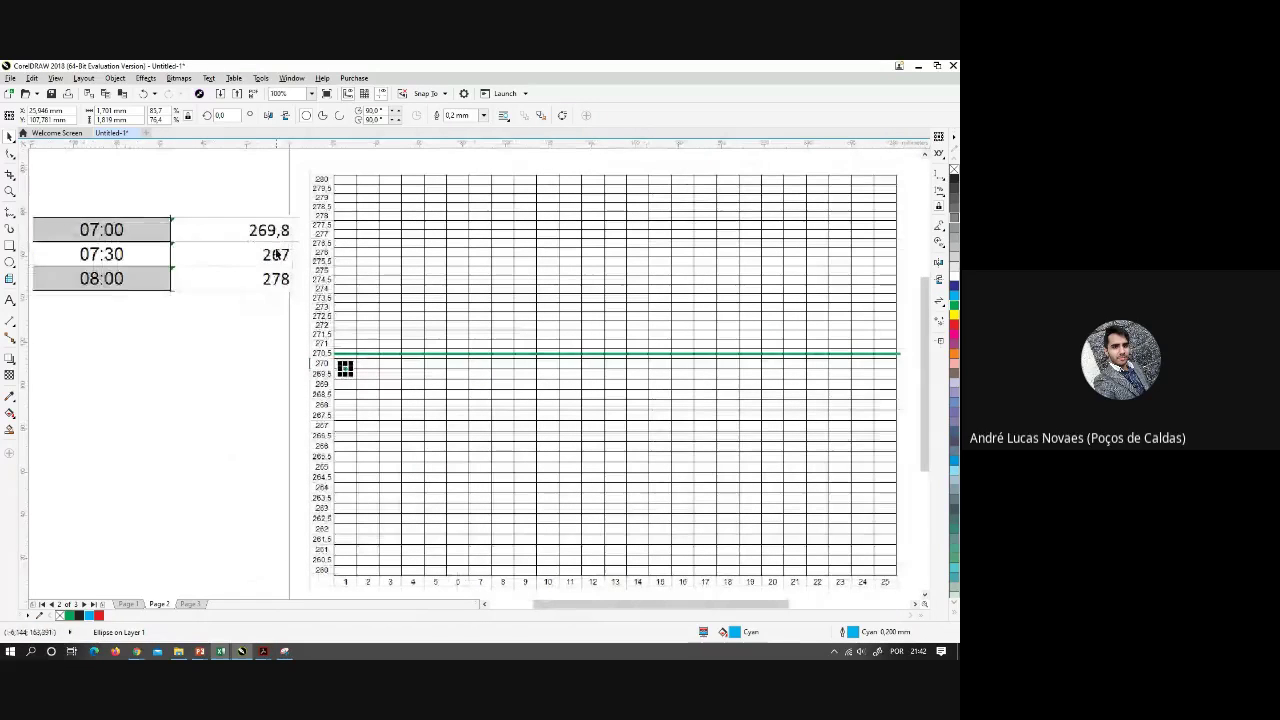
pyautogui.scroll(1, 278, 250)
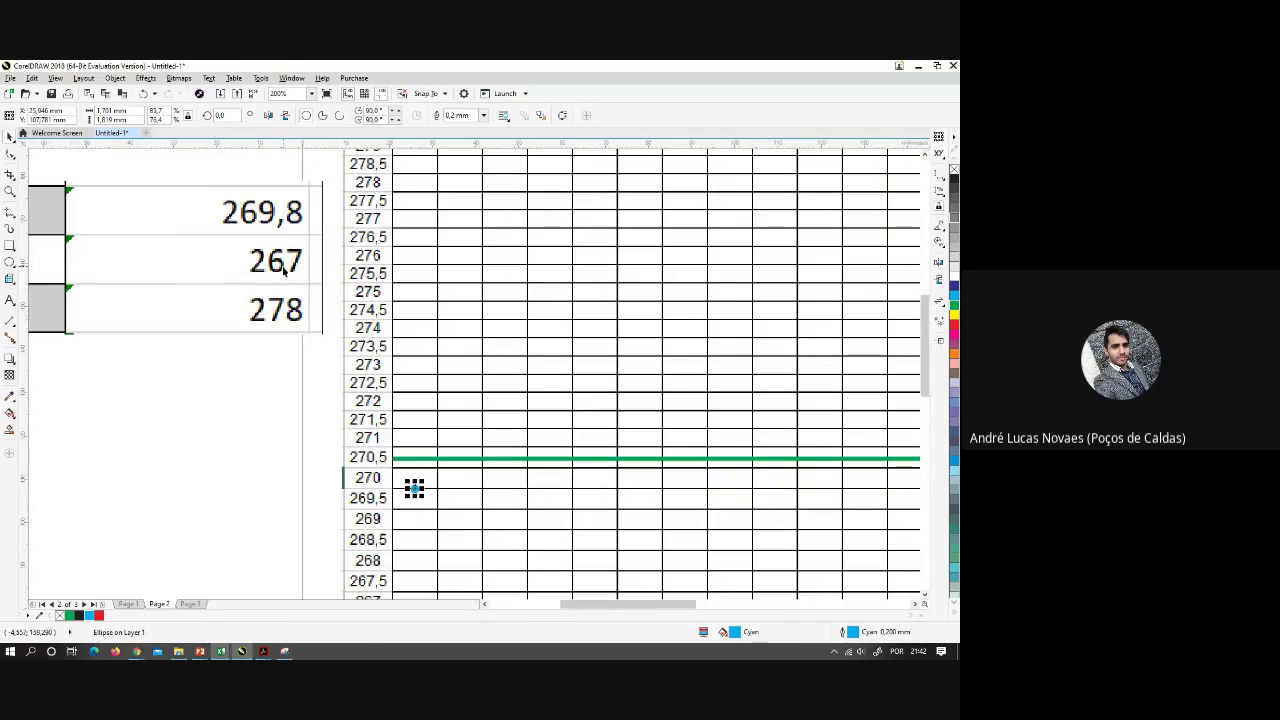
pyautogui.moveTo(451, 491); pyautogui.dragTo(381, 293)
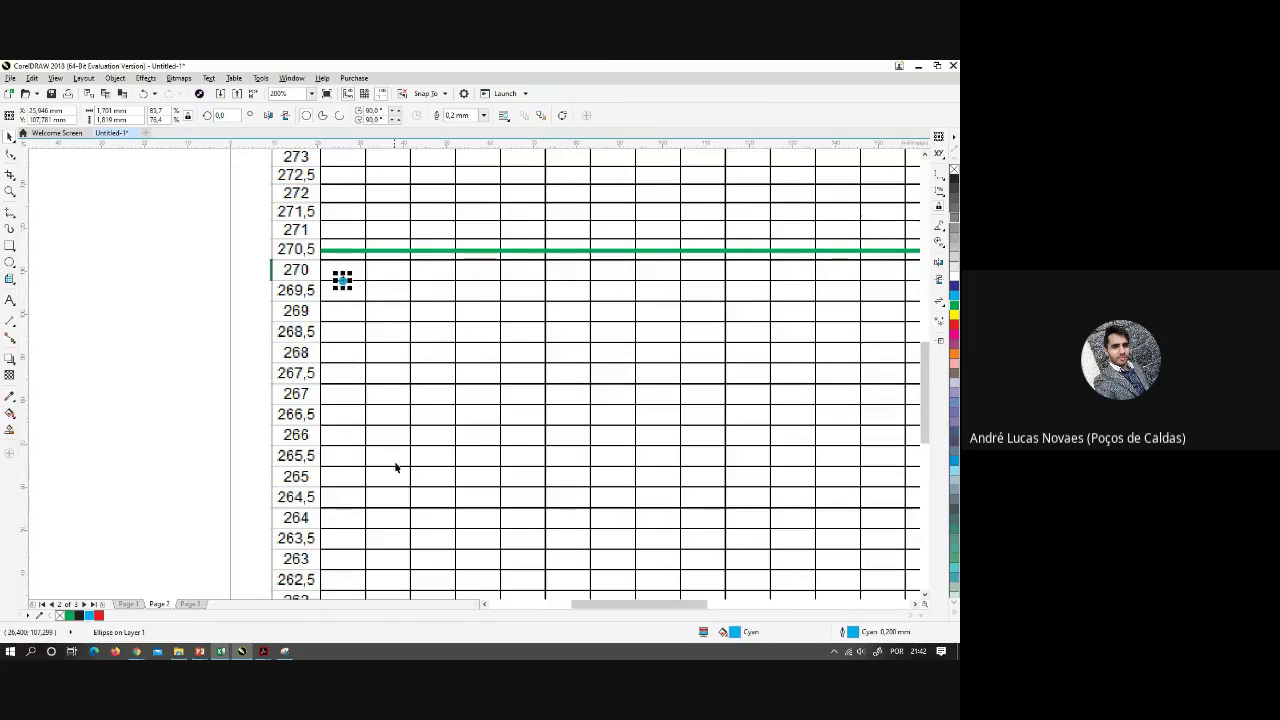
pyautogui.moveTo(404, 554); pyautogui.dragTo(380, 398)
pyautogui.scroll(2, 360, 551)
pyautogui.scroll(-2, 358, 520)
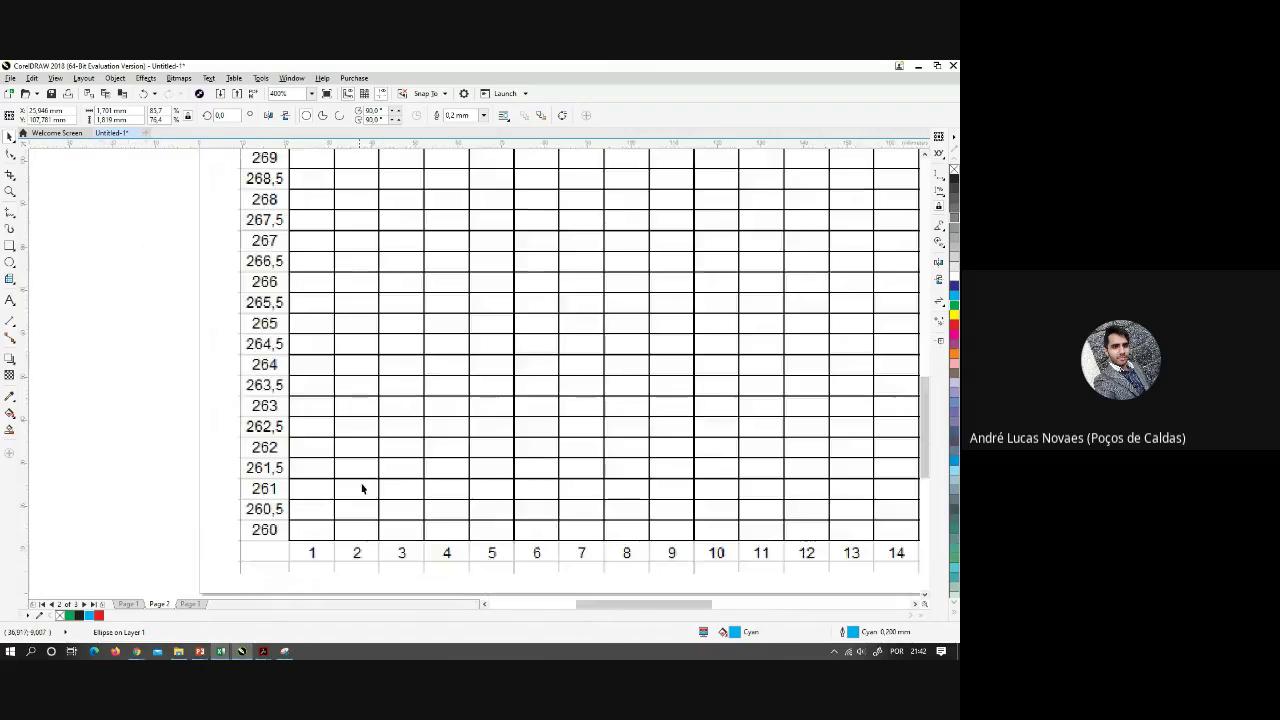
pyautogui.scroll(3, 340, 492)
pyautogui.scroll(2, 286, 298)
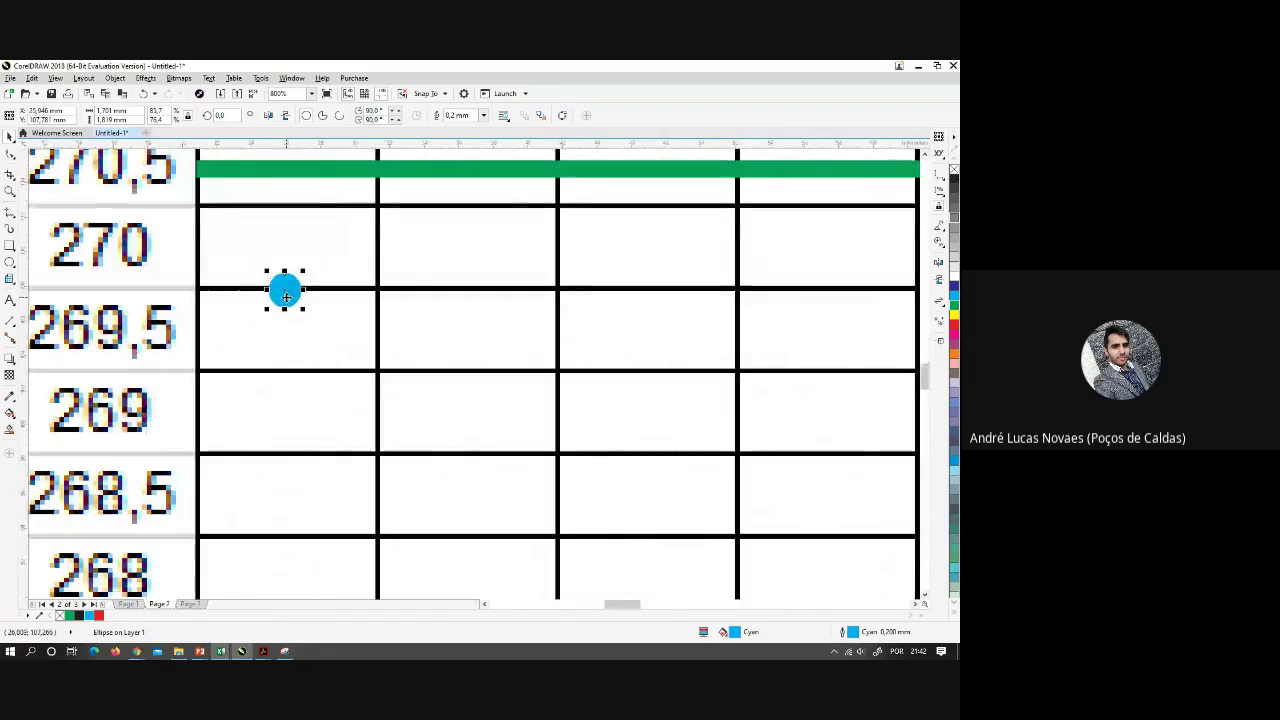
pyautogui.scroll(-1, 286, 296)
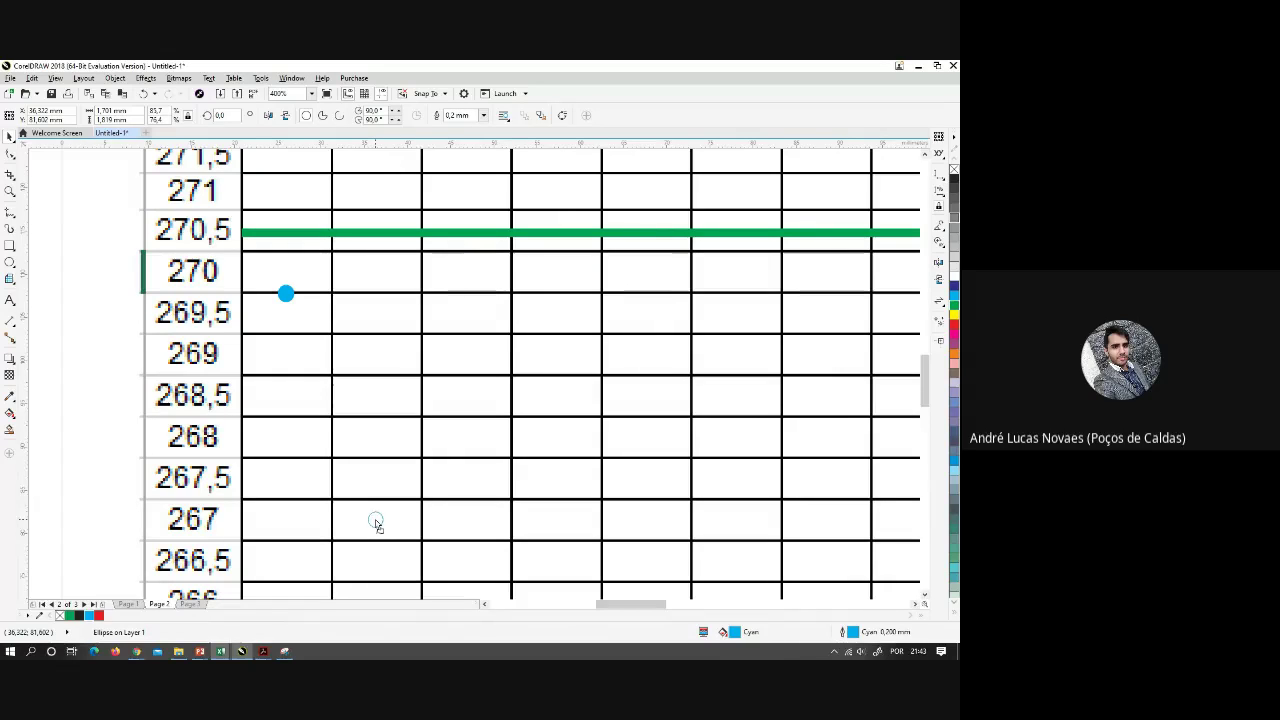
pyautogui.moveTo(371, 513); pyautogui.dragTo(380, 523)
# Connect the centers of the sample 1 and sample 2 dots with a straight cyan line 0.5 mm wide
pyautogui.click(10, 212)
pyautogui.click(286, 294)
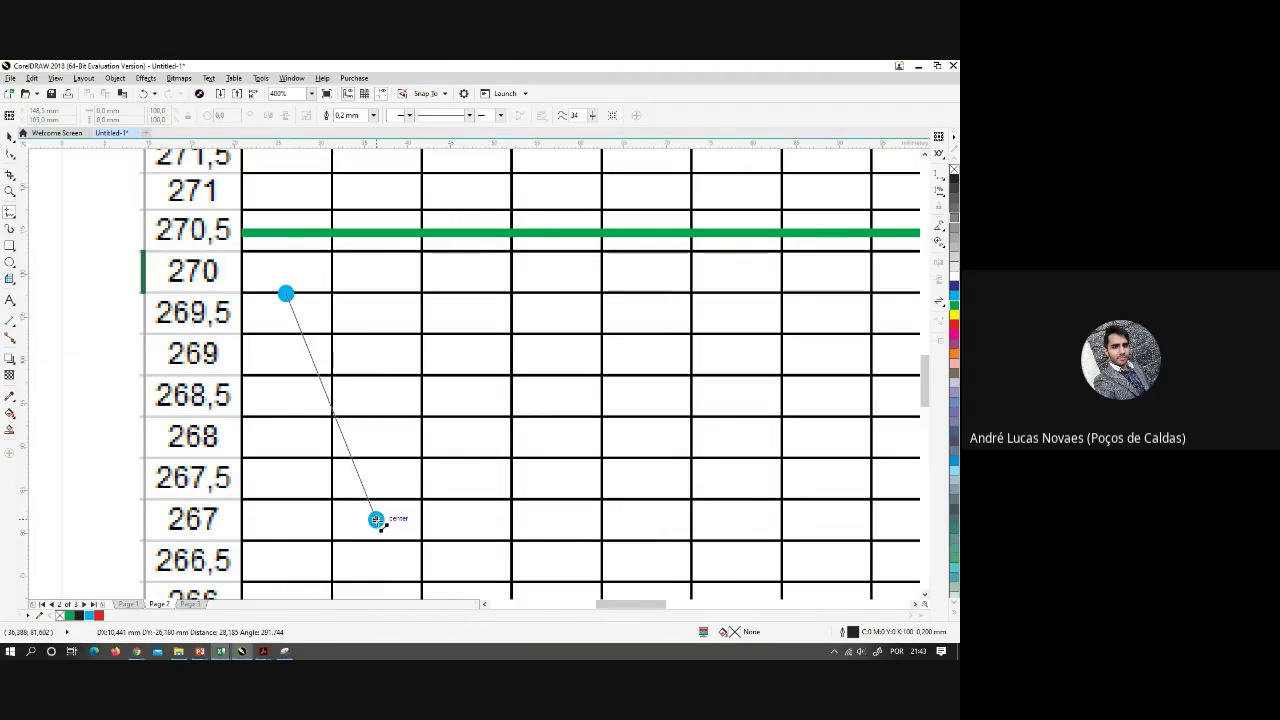
pyautogui.click(376, 519)
pyautogui.rightClick(955, 300)
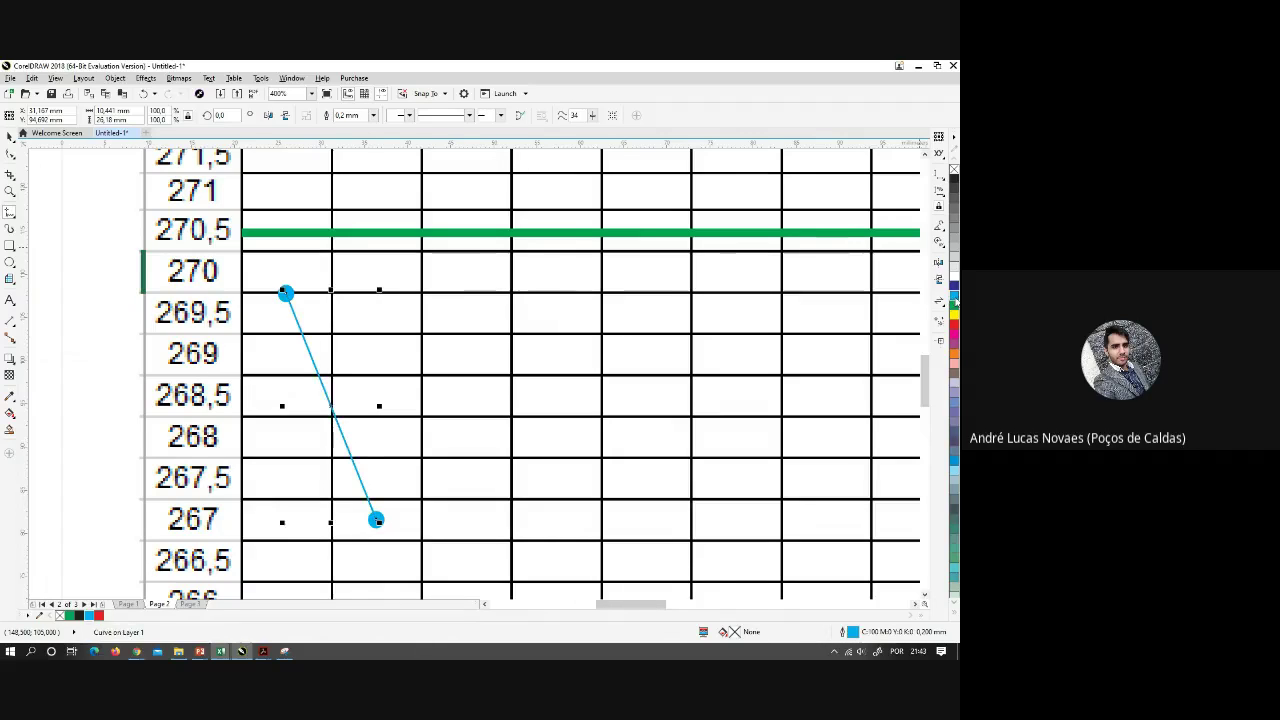
pyautogui.click(373, 115)
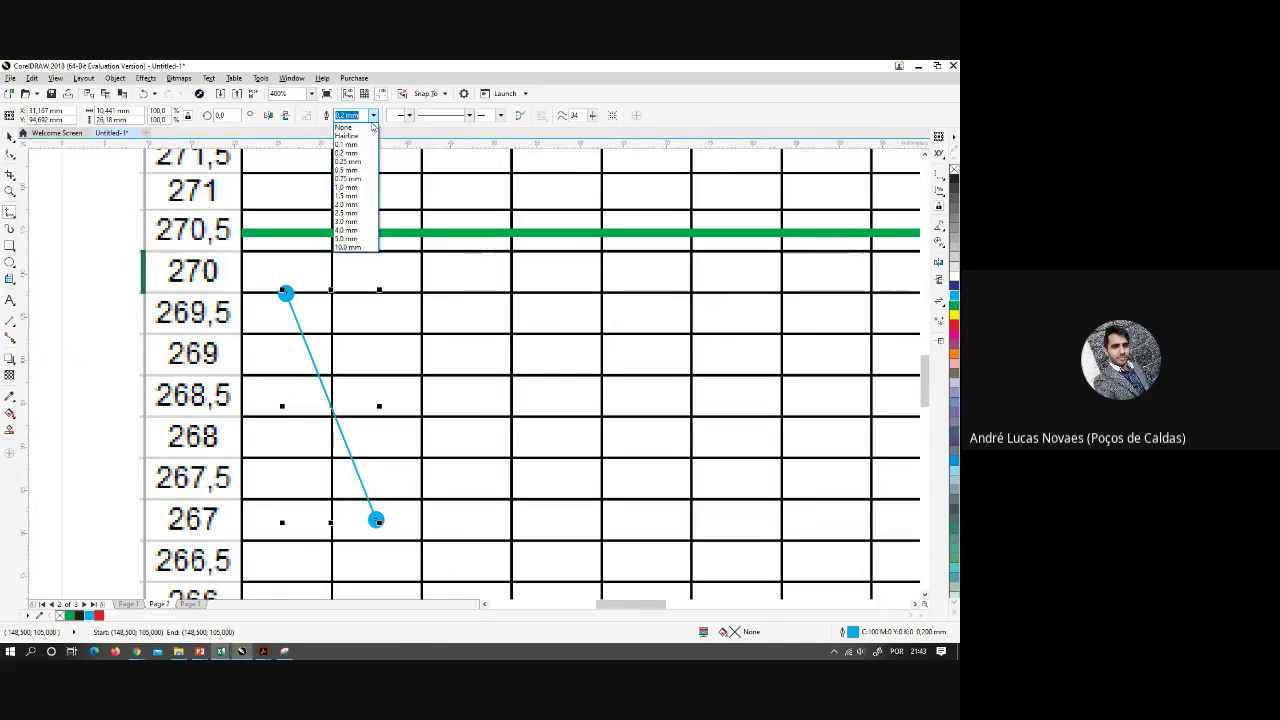
pyautogui.click(356, 170)
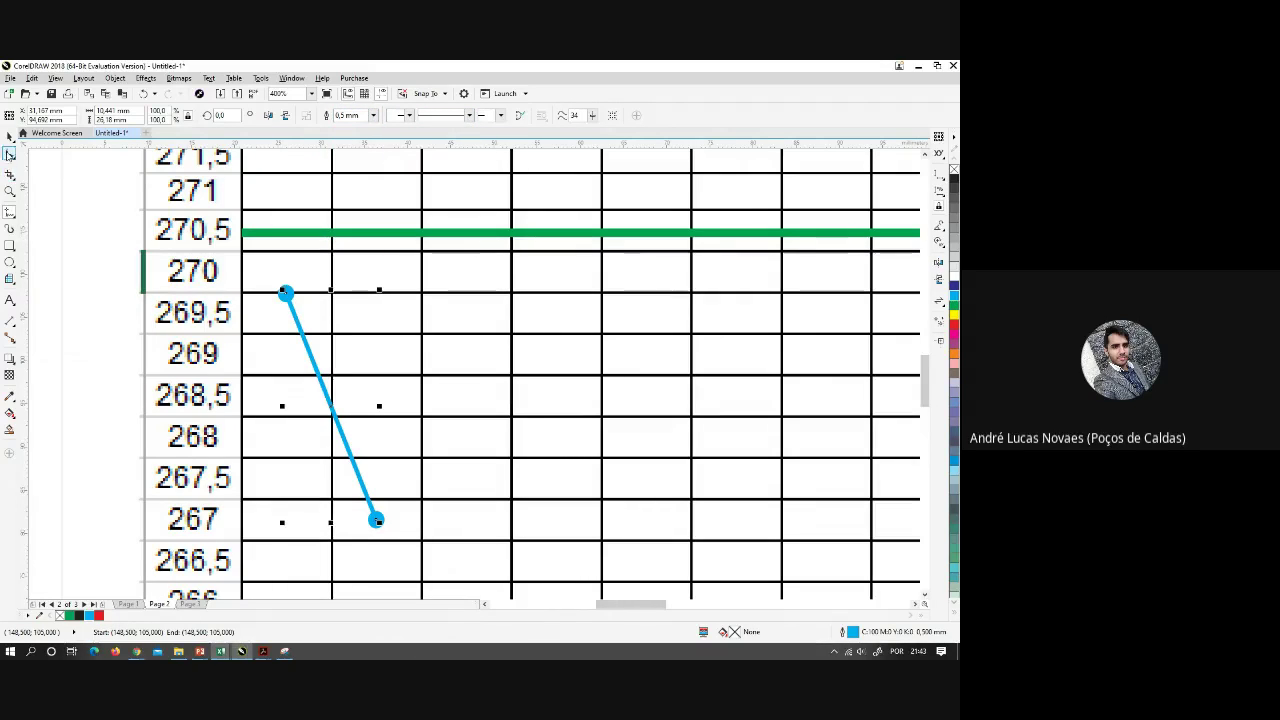
pyautogui.scroll(-3, 77, 271)
pyautogui.hscroll(-3, 150, 318)
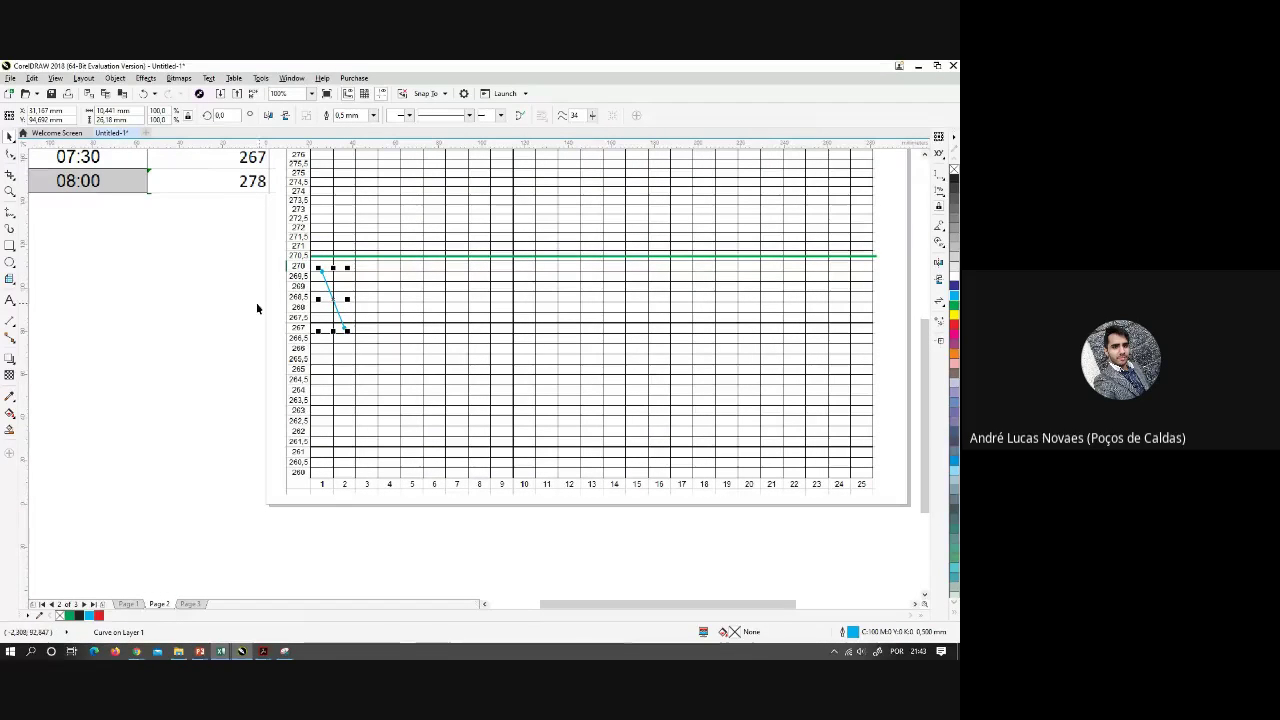
pyautogui.moveTo(229, 286); pyautogui.dragTo(159, 294)
pyautogui.click(198, 291)
# Plot the third mean by placing a copy of the 267 dot in the sample 3 column at 278
pyautogui.scroll(2, 245, 295)
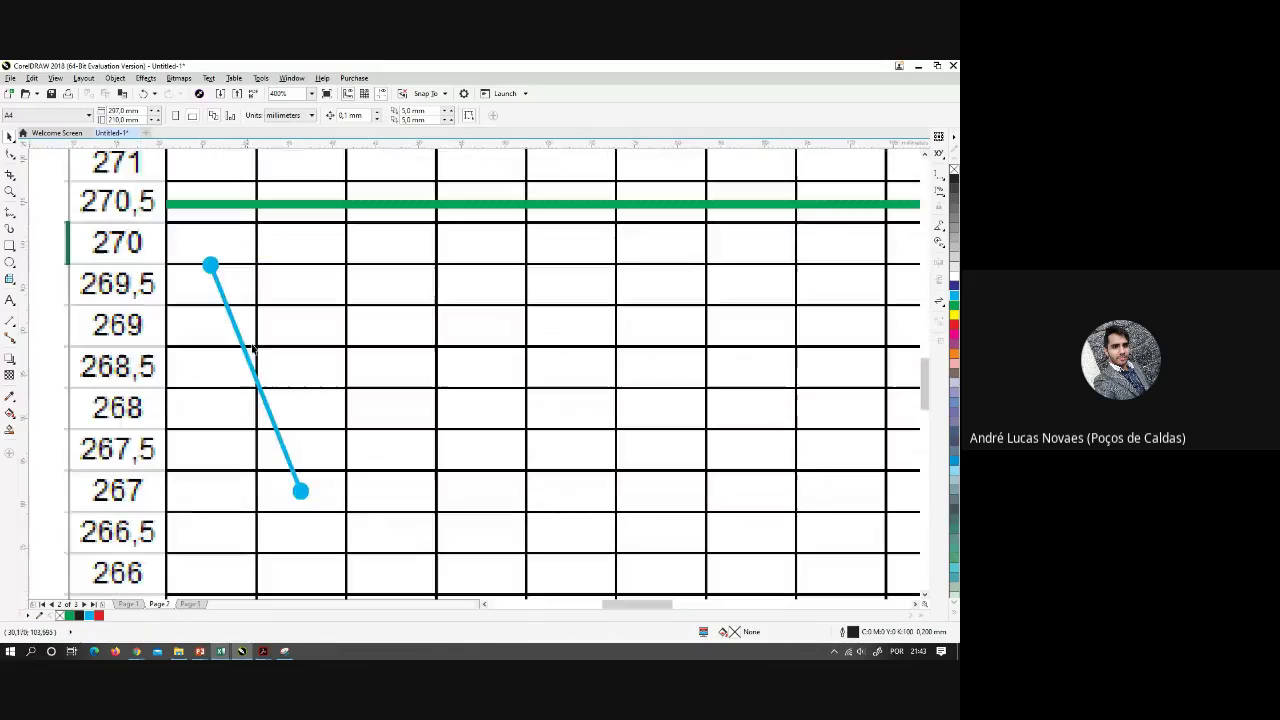
pyautogui.moveTo(277, 314); pyautogui.dragTo(286, 388)
pyautogui.scroll(-1, 287, 388)
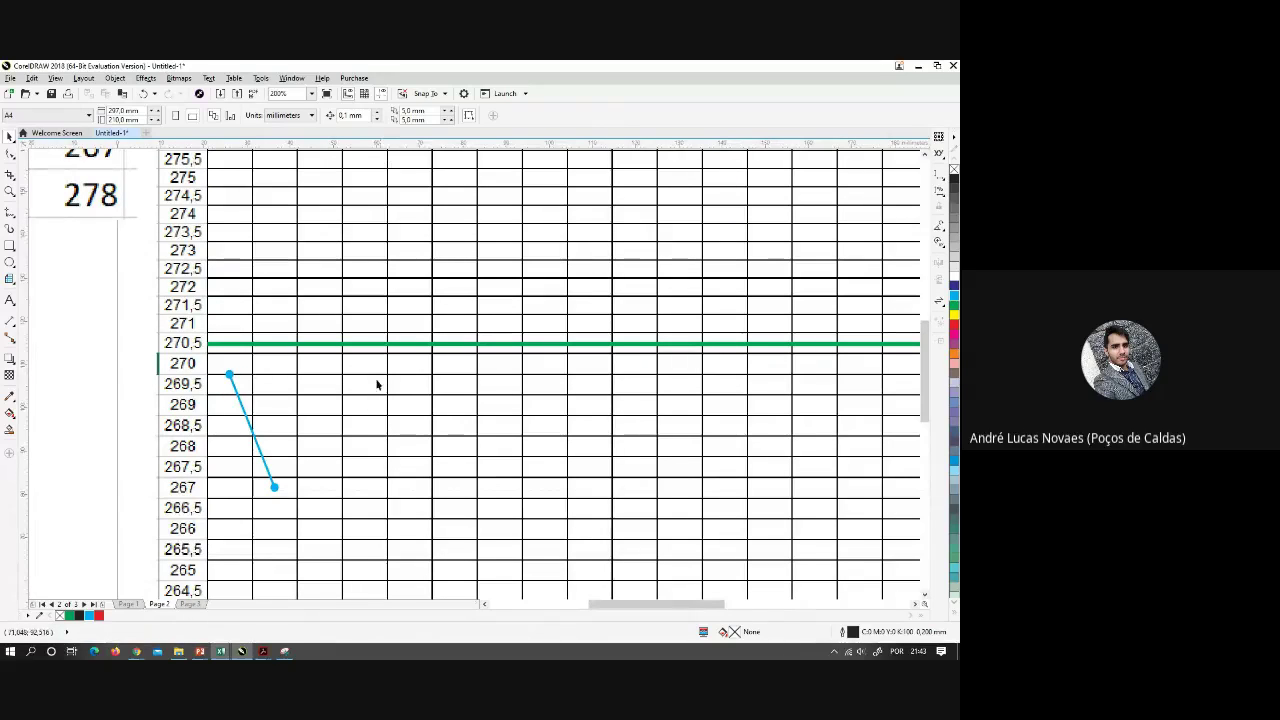
pyautogui.scroll(-1, 317, 420)
pyautogui.scroll(1, 270, 440)
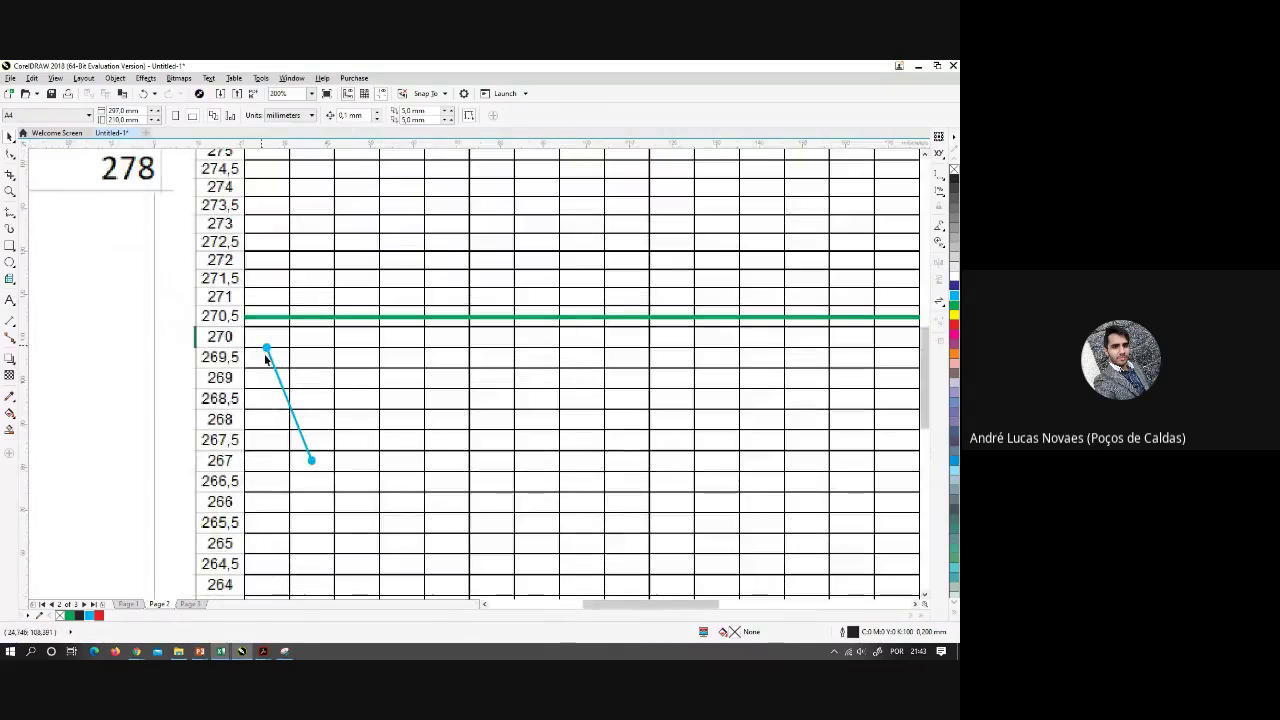
pyautogui.scroll(-1, 360, 342)
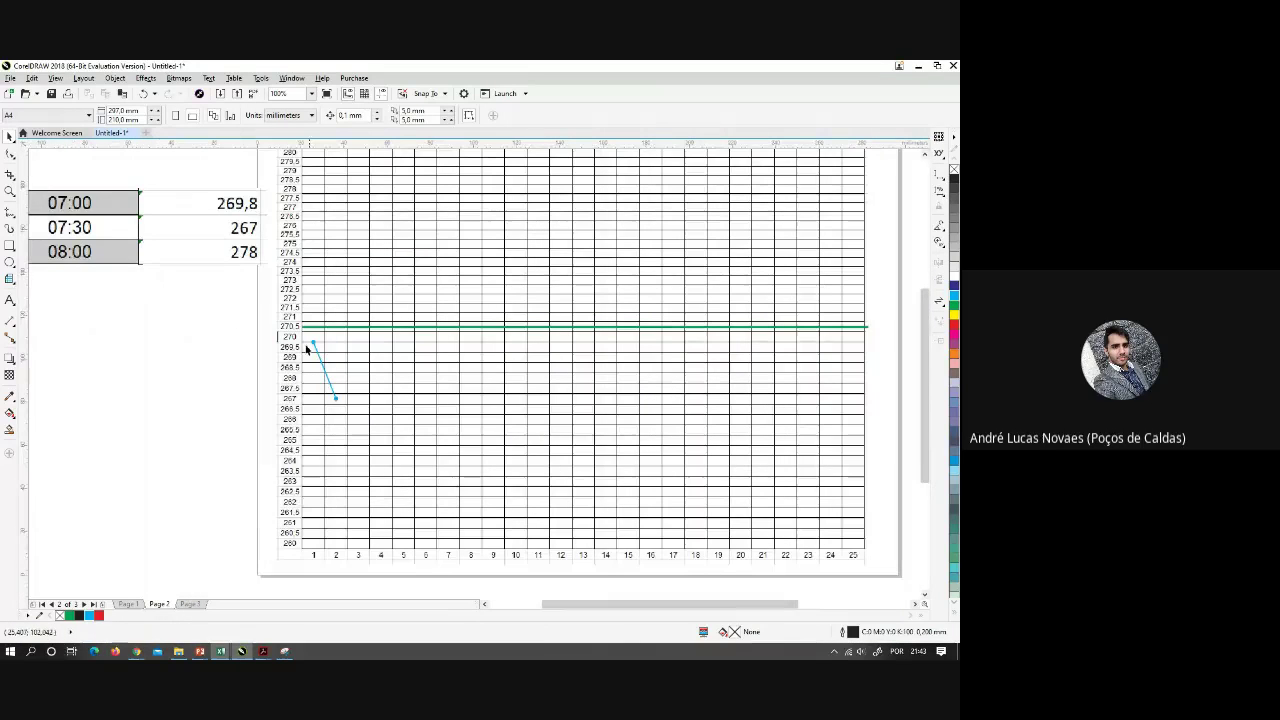
pyautogui.scroll(1, 307, 347)
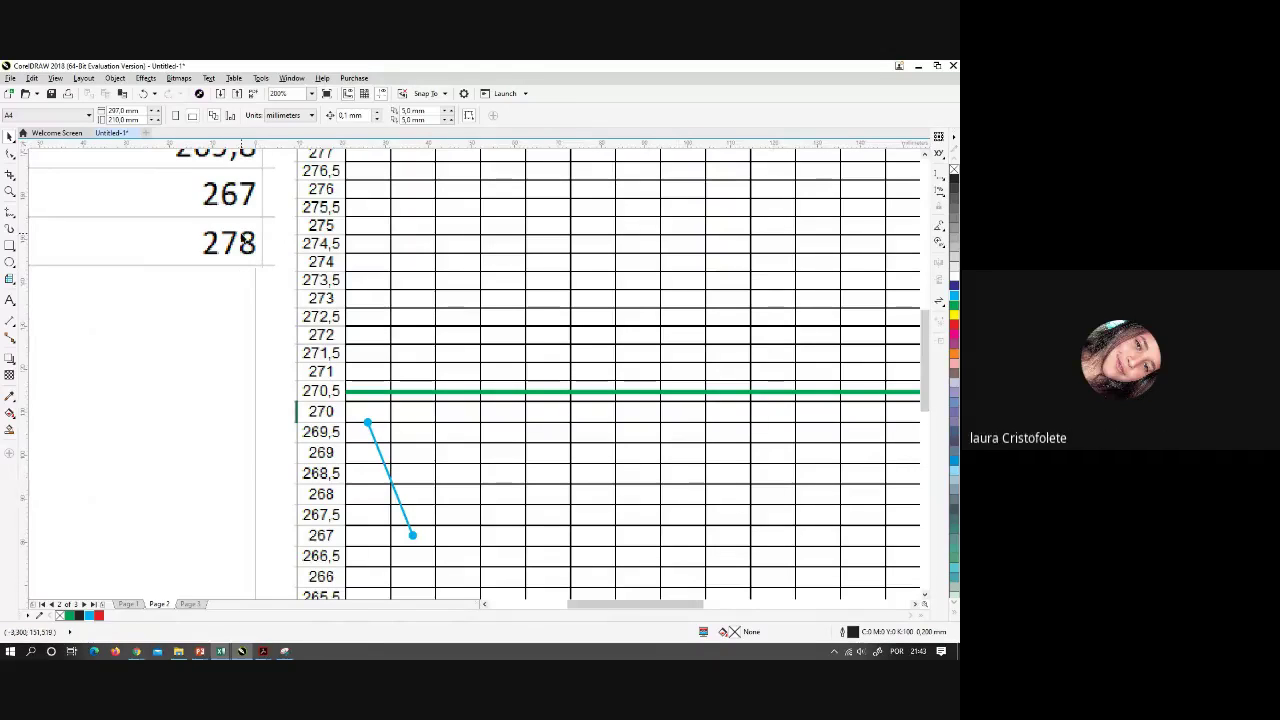
pyautogui.click(413, 538)
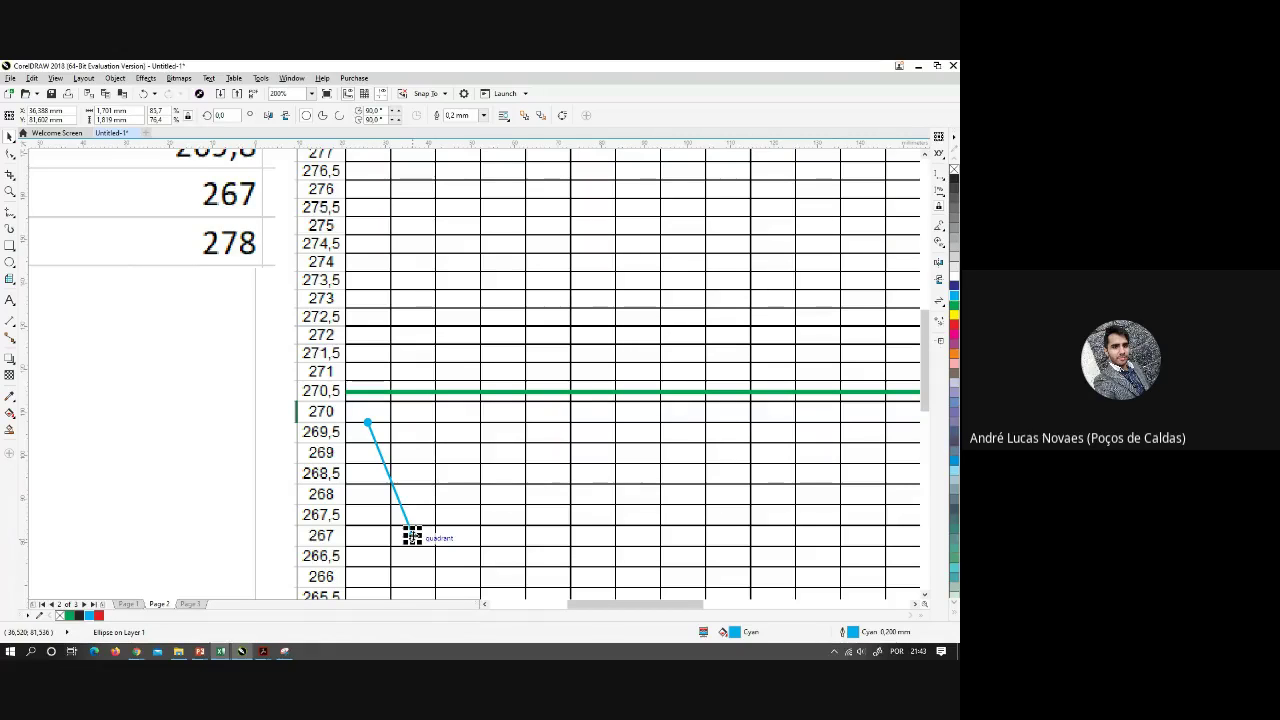
pyautogui.moveTo(439, 361); pyautogui.dragTo(403, 403)
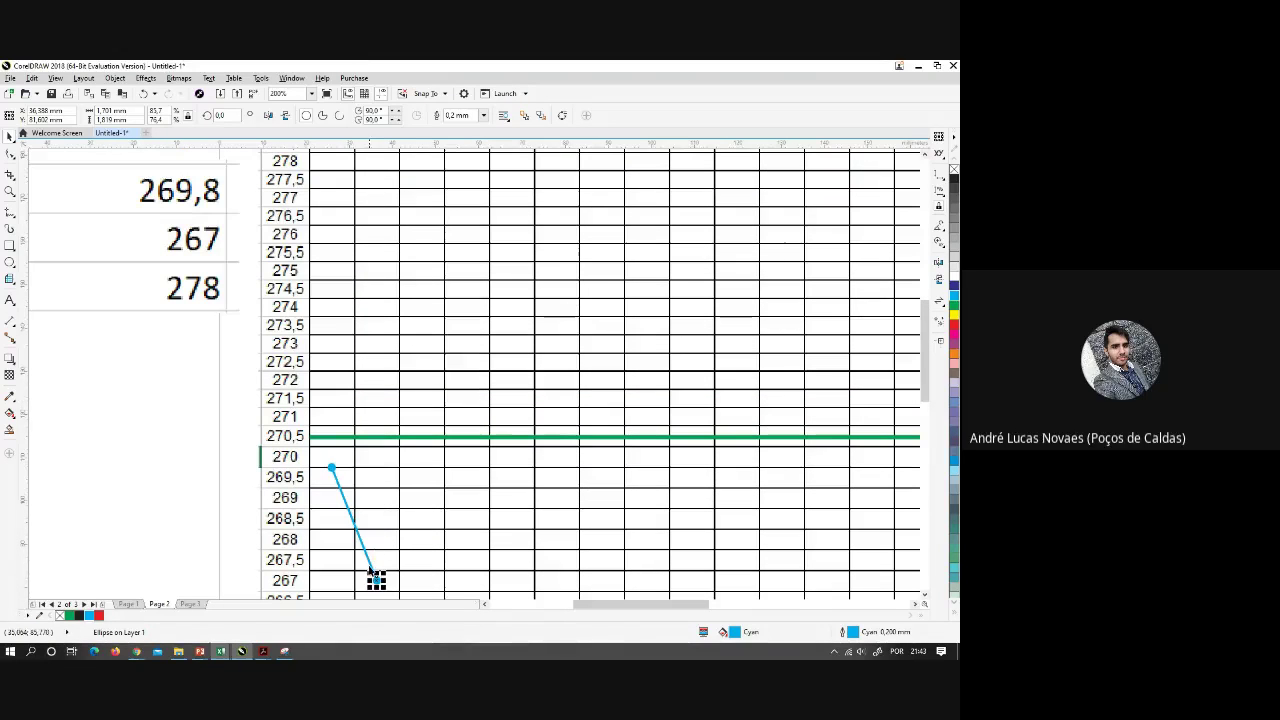
pyautogui.click(376, 580)
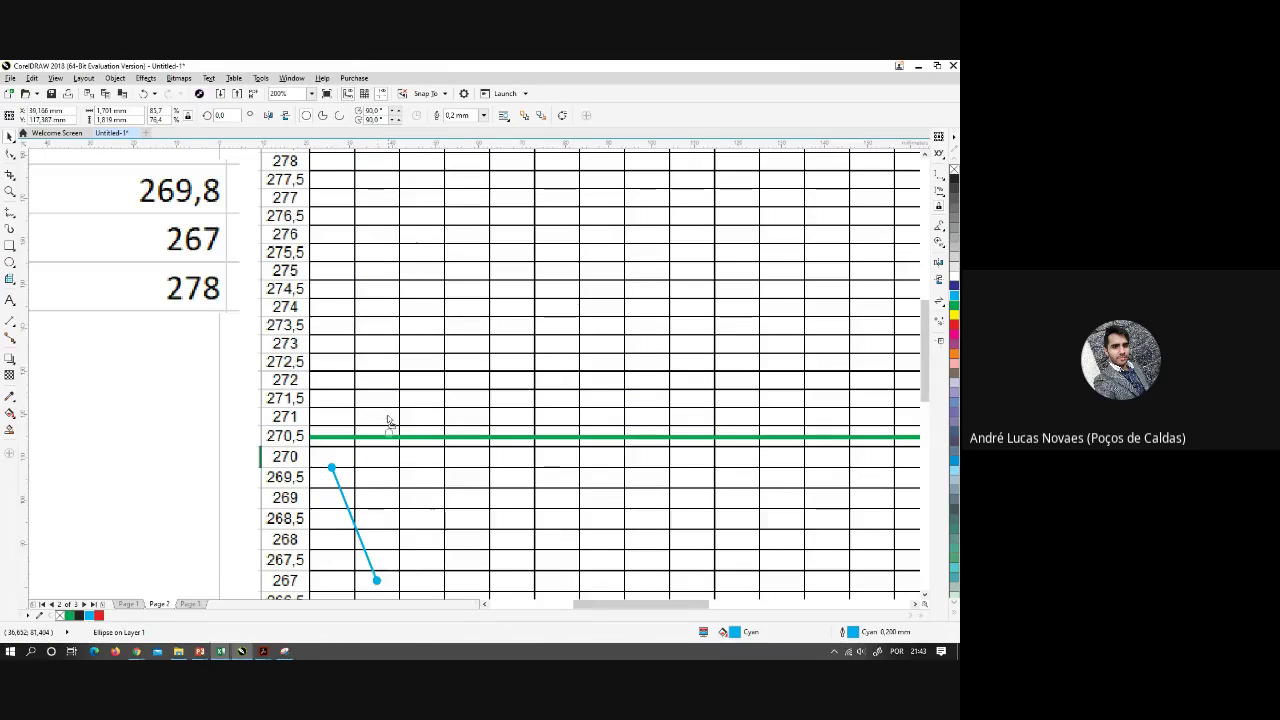
pyautogui.click(421, 161)
# Check the third dot's alignment with a vertical guideline through sample 3 and a horizontal guideline through 278, and remove the guidelines
pyautogui.scroll(-6, 420, 447)
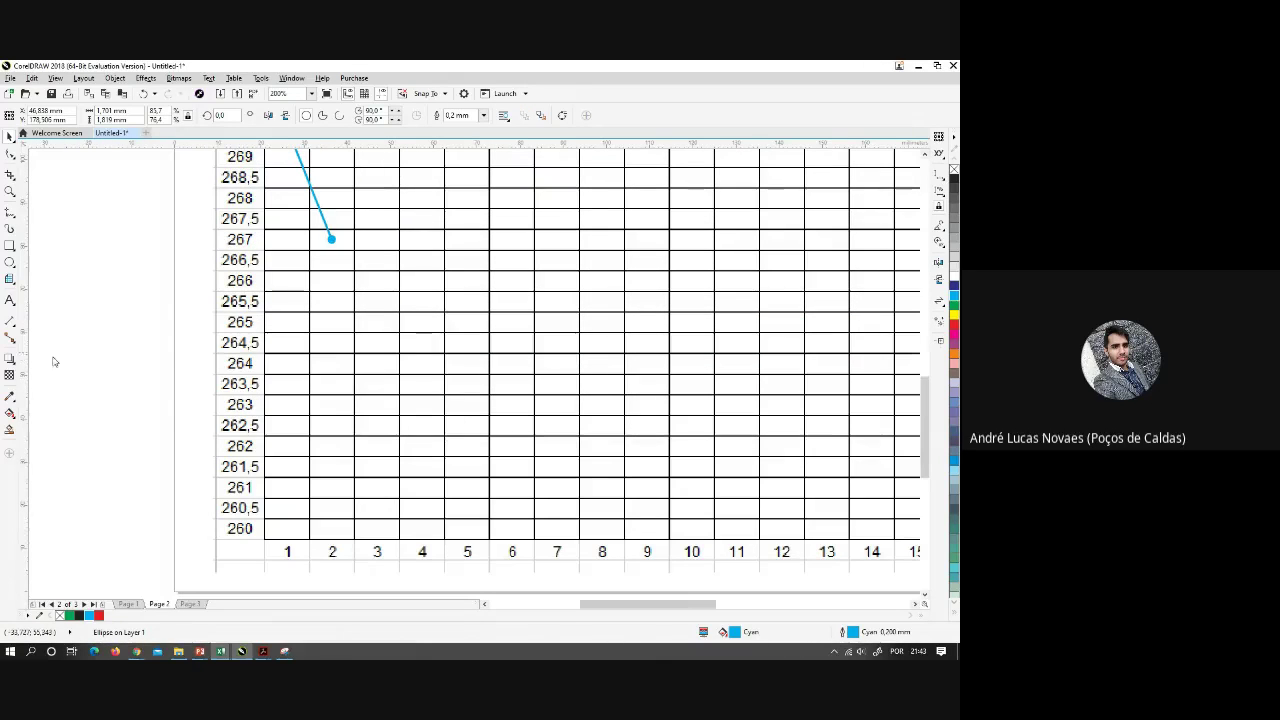
pyautogui.moveTo(389, 418); pyautogui.dragTo(376, 412)
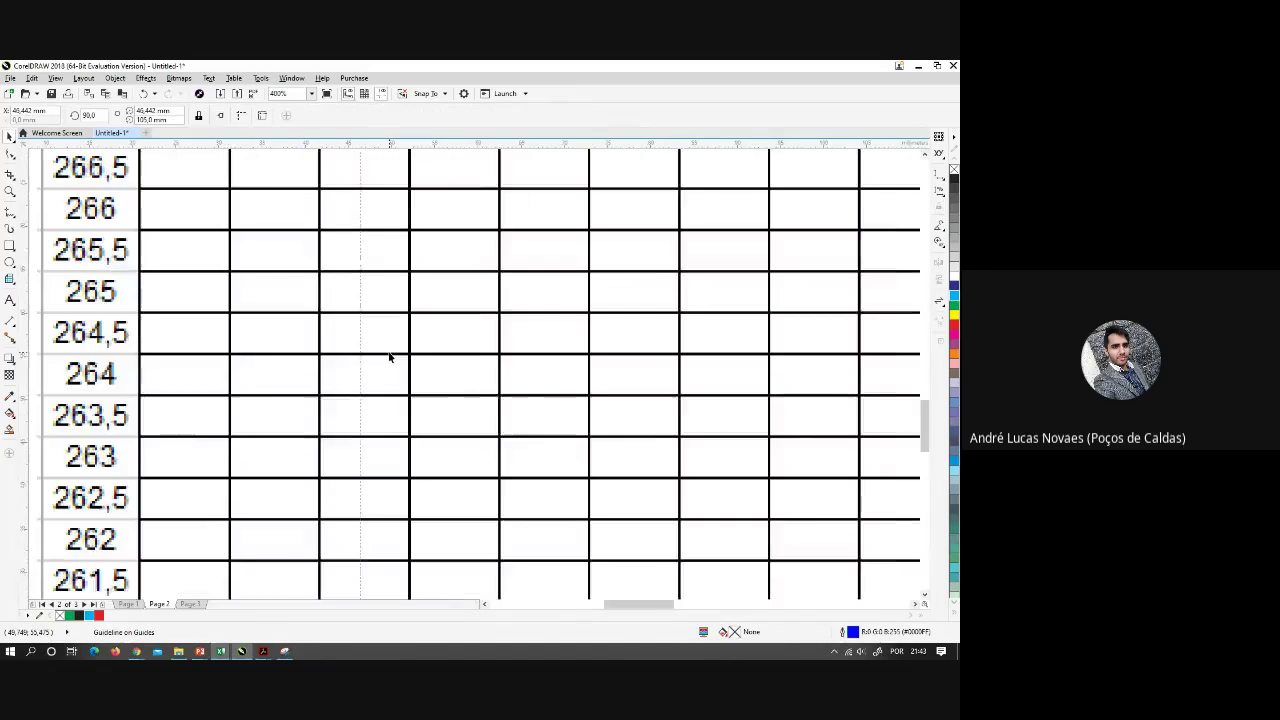
pyautogui.scroll(1, 380, 414)
pyautogui.scroll(-3, 389, 320)
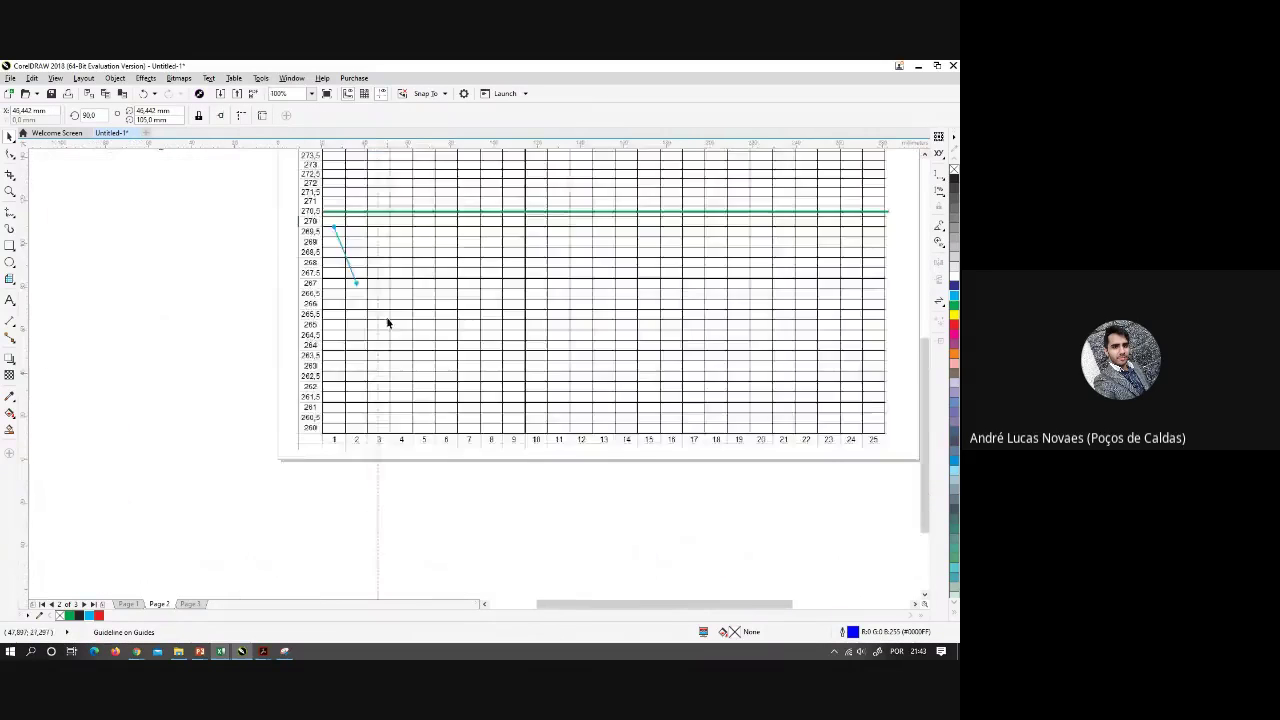
pyautogui.scroll(3, 385, 415)
pyautogui.scroll(2, 385, 329)
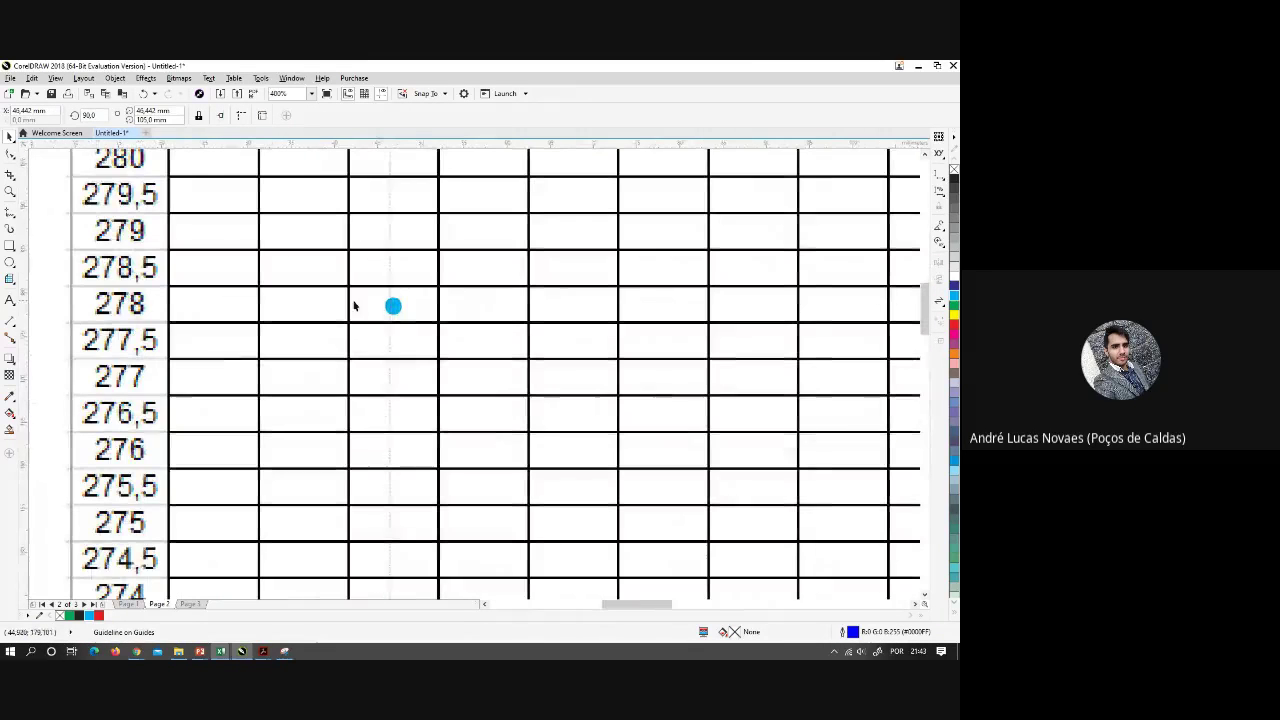
pyautogui.moveTo(208, 146); pyautogui.dragTo(391, 312)
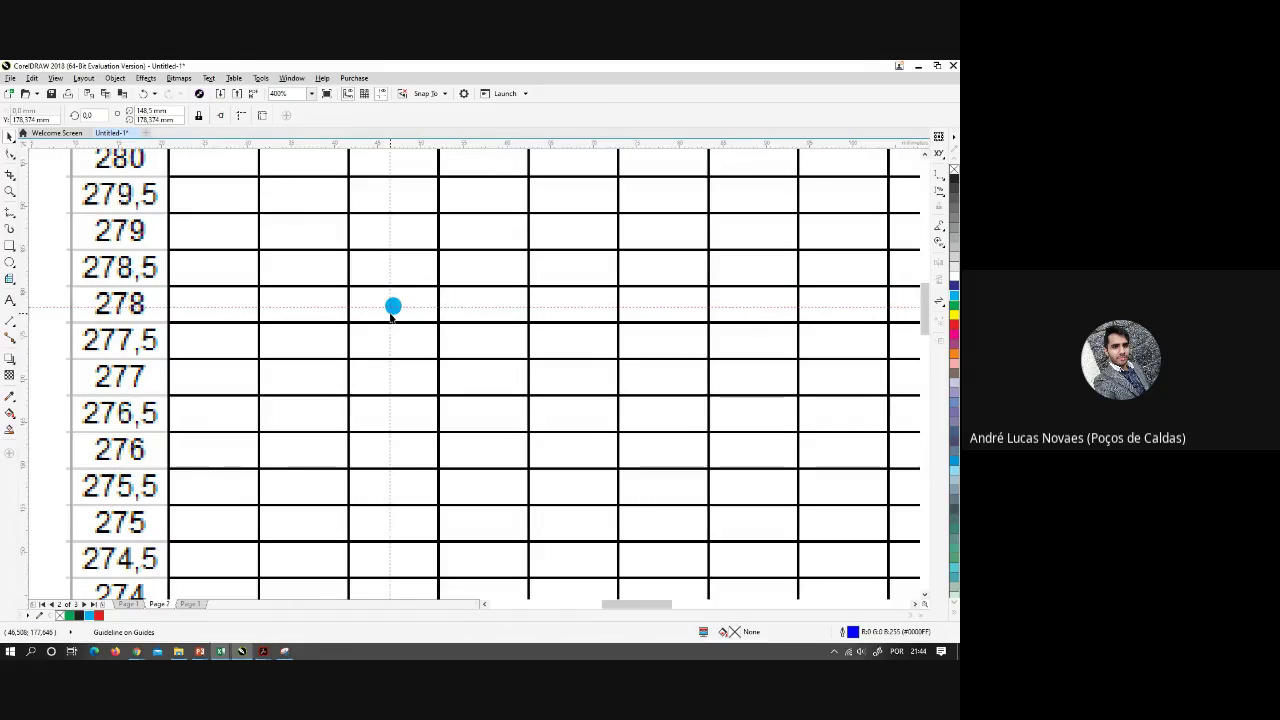
pyautogui.click(391, 310)
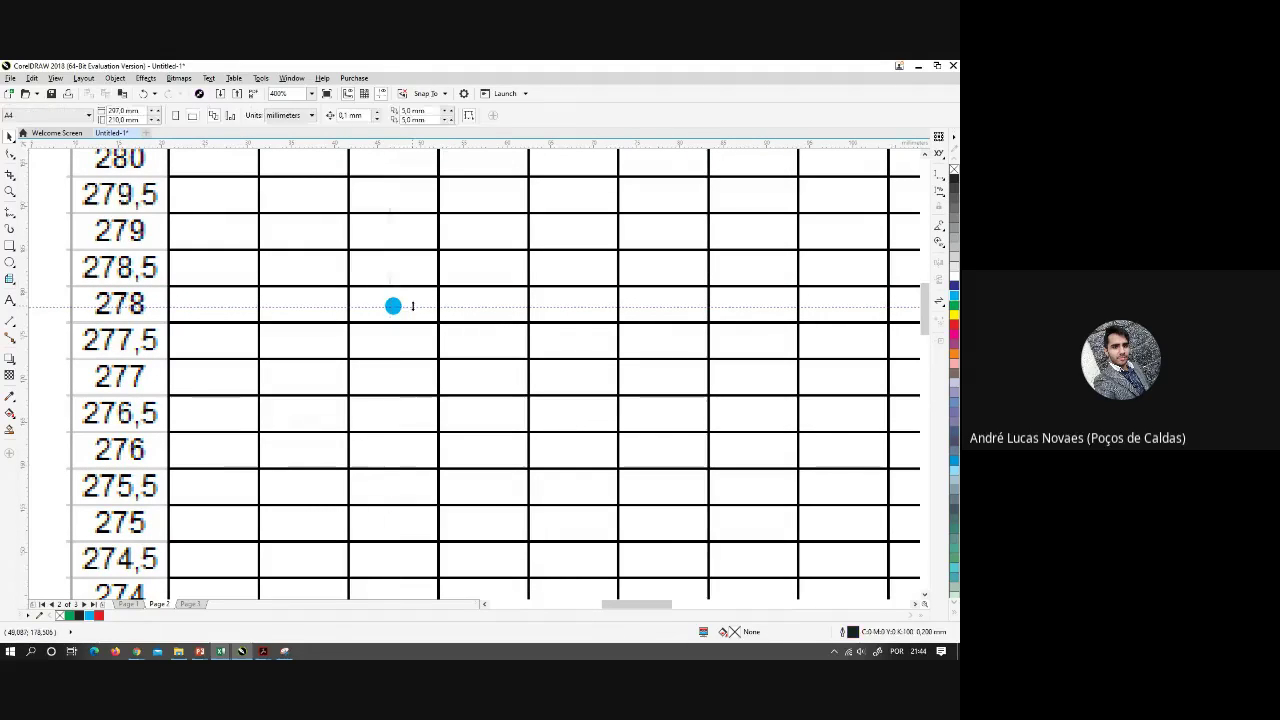
# Connect the sample 2 dot at 267 to the sample 3 dot at 278 with a straight cyan line 0.5 mm wide
pyautogui.scroll(-2, 371, 349)
pyautogui.moveTo(278, 542); pyautogui.dragTo(293, 393)
pyautogui.click(234, 411)
pyautogui.press('F10')
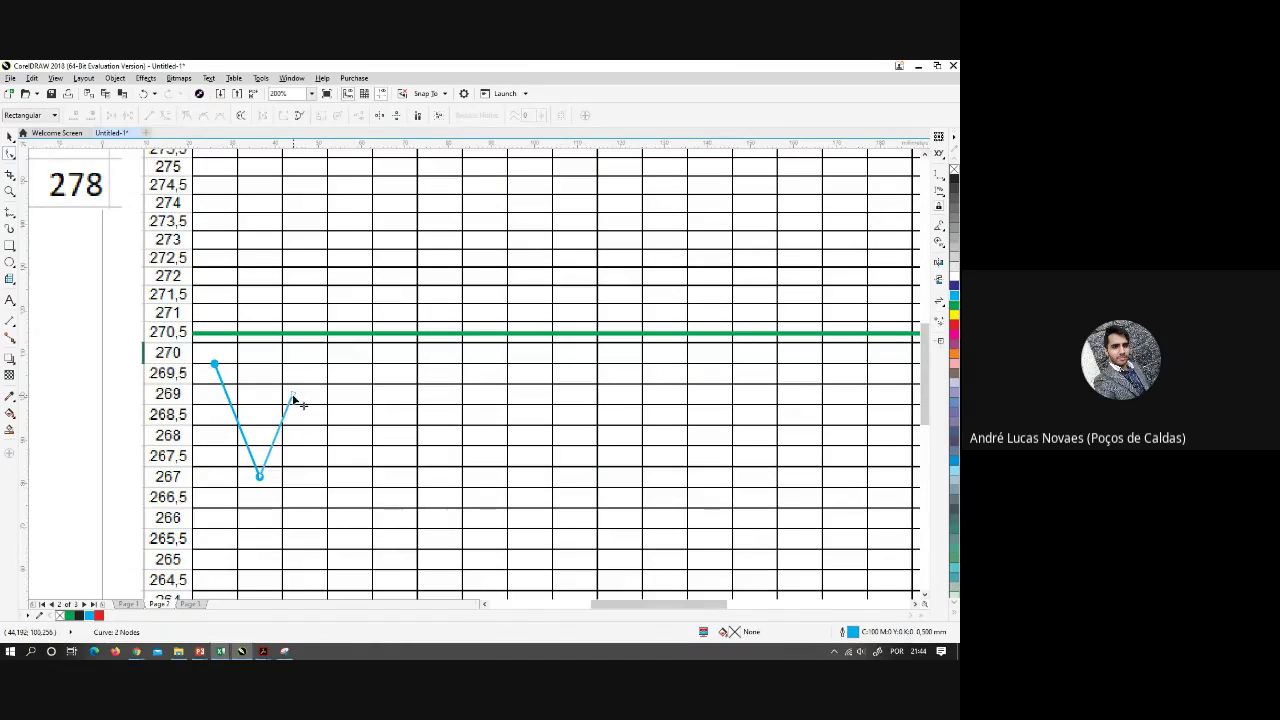
pyautogui.click(296, 386)
pyautogui.moveTo(296, 386); pyautogui.dragTo(312, 177)
pyautogui.scroll(3, 345, 386)
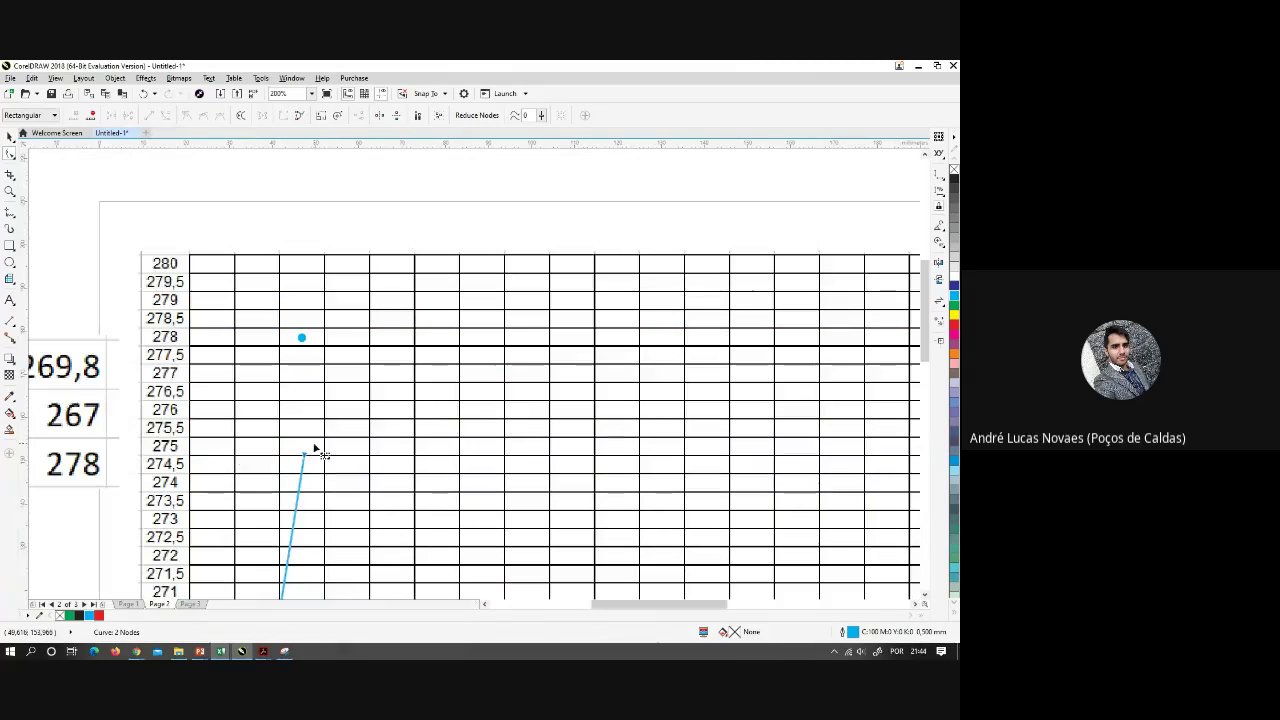
pyautogui.moveTo(305, 456)
pyautogui.mouseDown()
pyautogui.moveTo(304, 341)
pyautogui.moveTo(308, 352)
pyautogui.mouseUp()
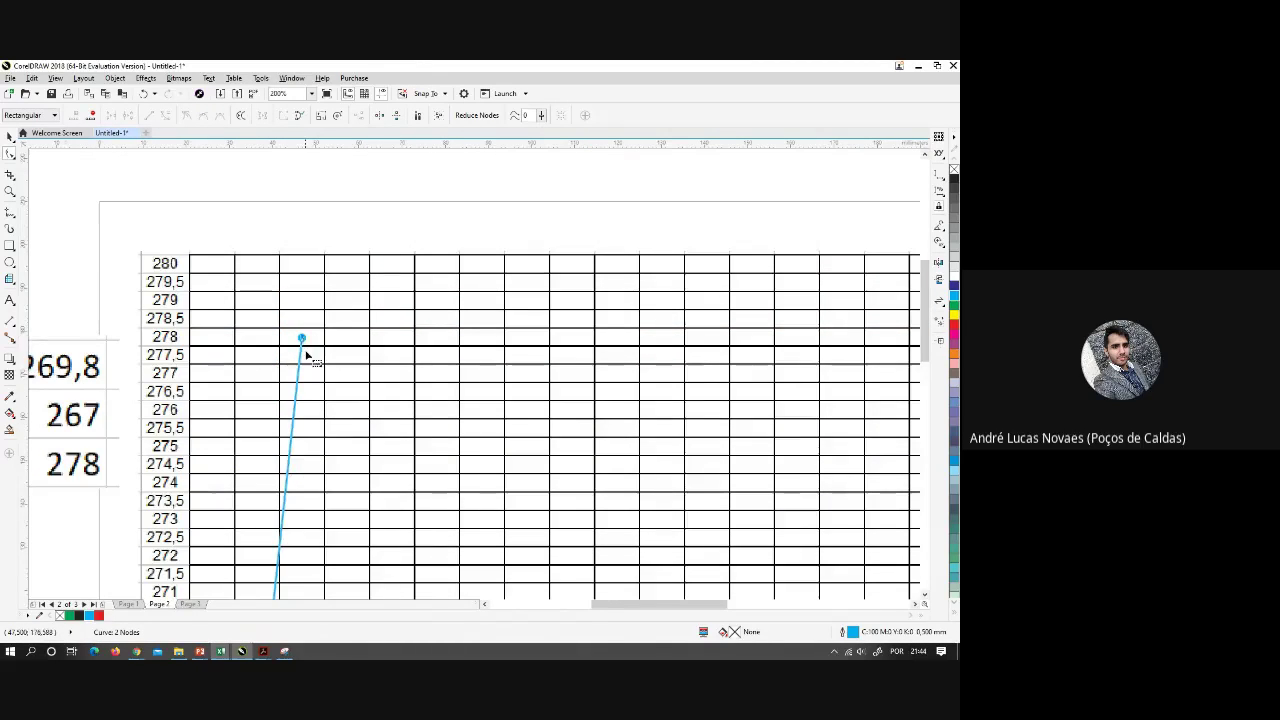
pyautogui.scroll(2, 308, 352)
pyautogui.press('space')
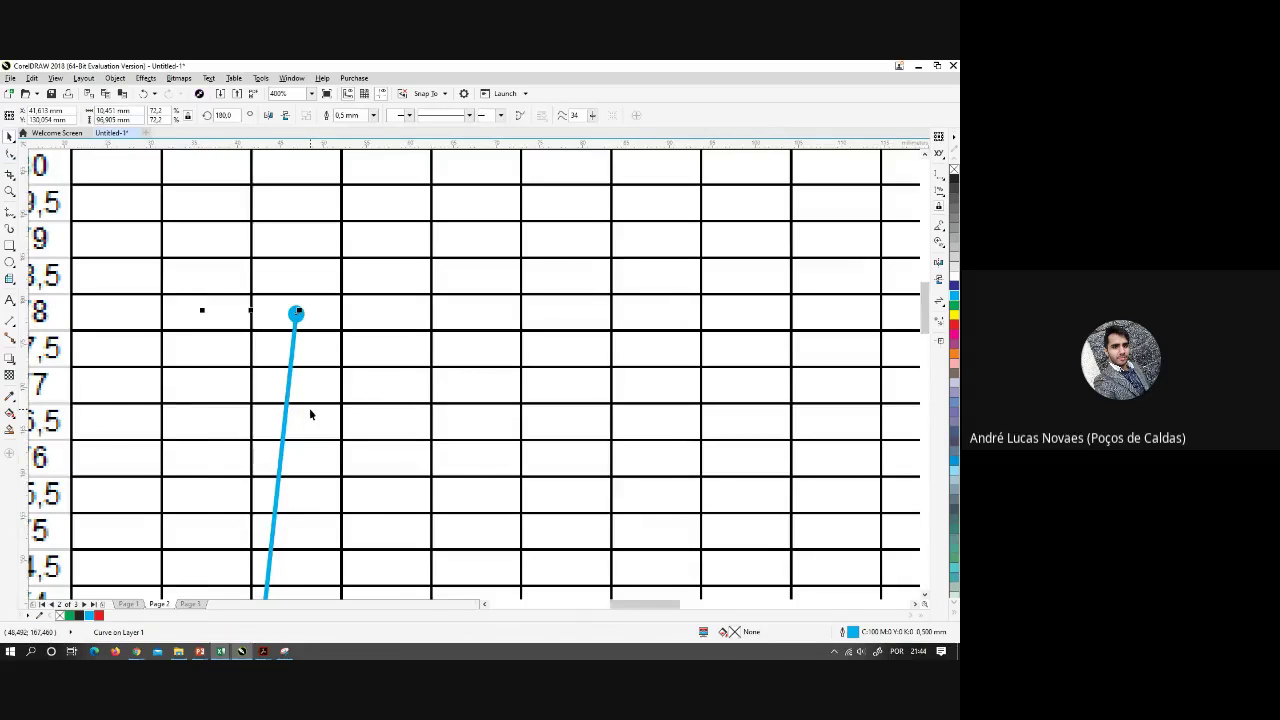
pyautogui.scroll(-2, 309, 408)
pyautogui.scroll(-2, 337, 380)
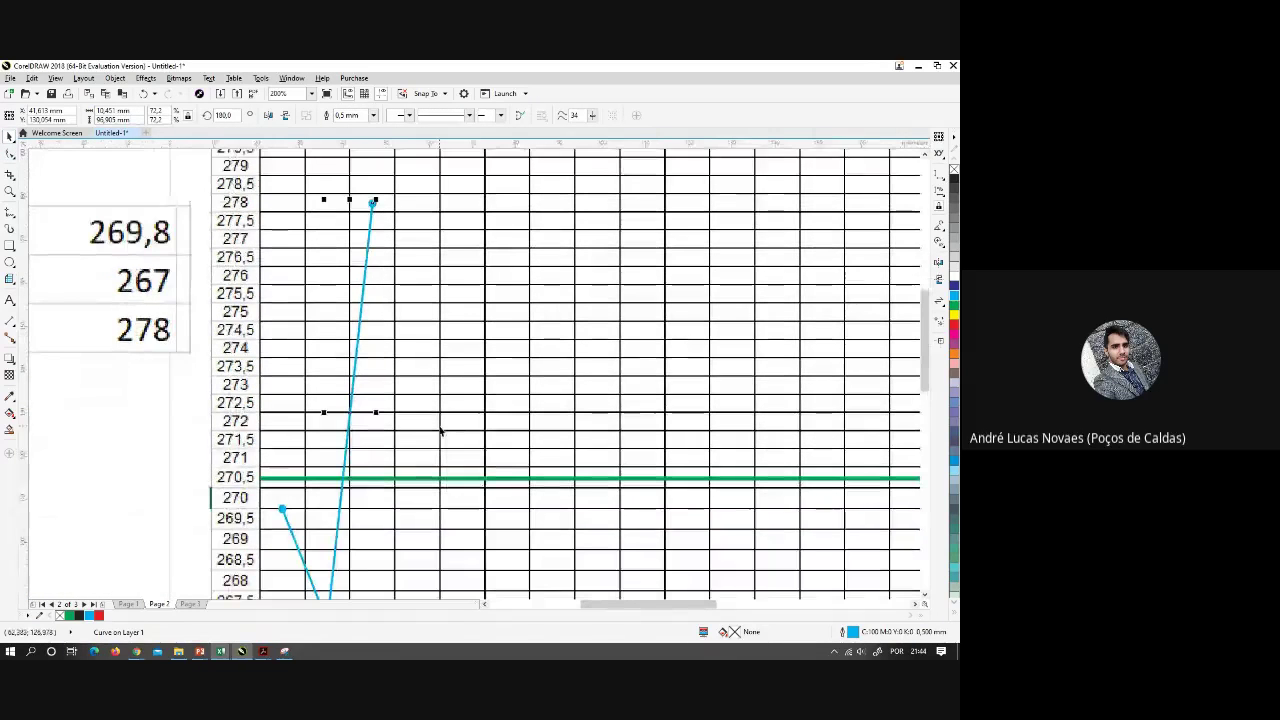
pyautogui.scroll(-1, 443, 434)
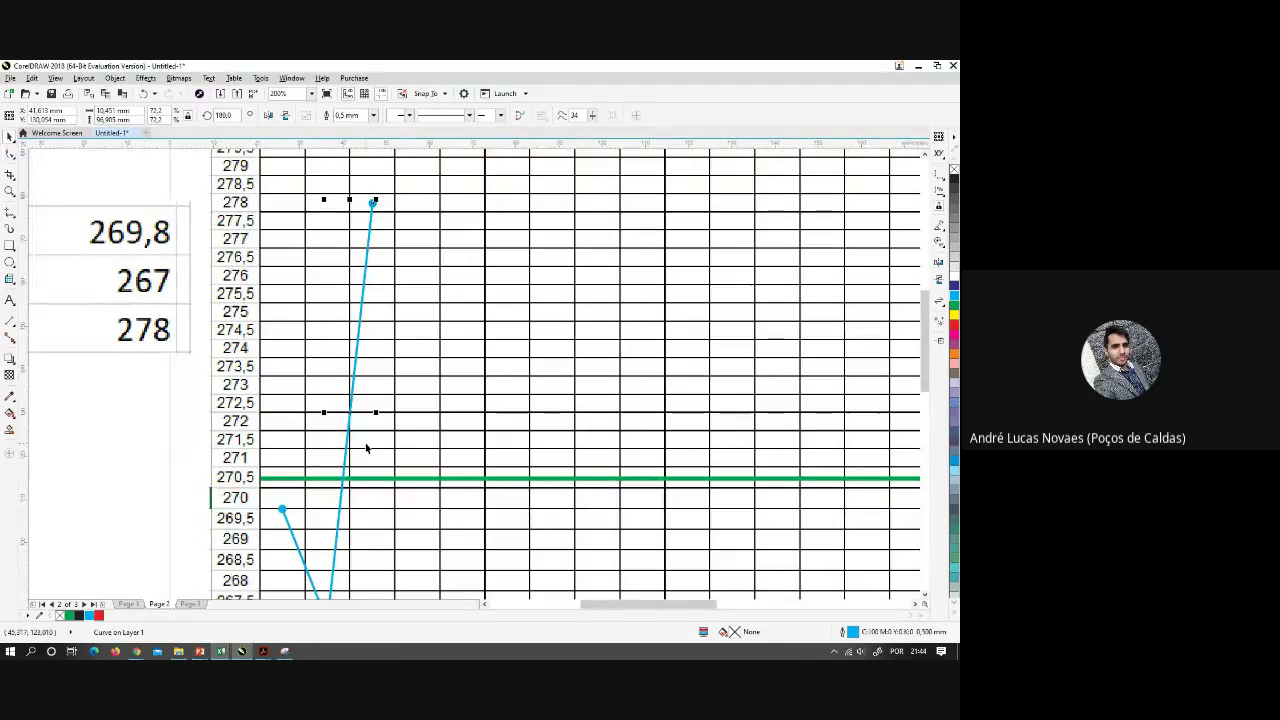
pyautogui.click(146, 444)
# Examine the mean chart's vertical scale and sample numbers down to the lower end at 260
pyautogui.scroll(-3, 146, 444)
pyautogui.scroll(-2, 229, 394)
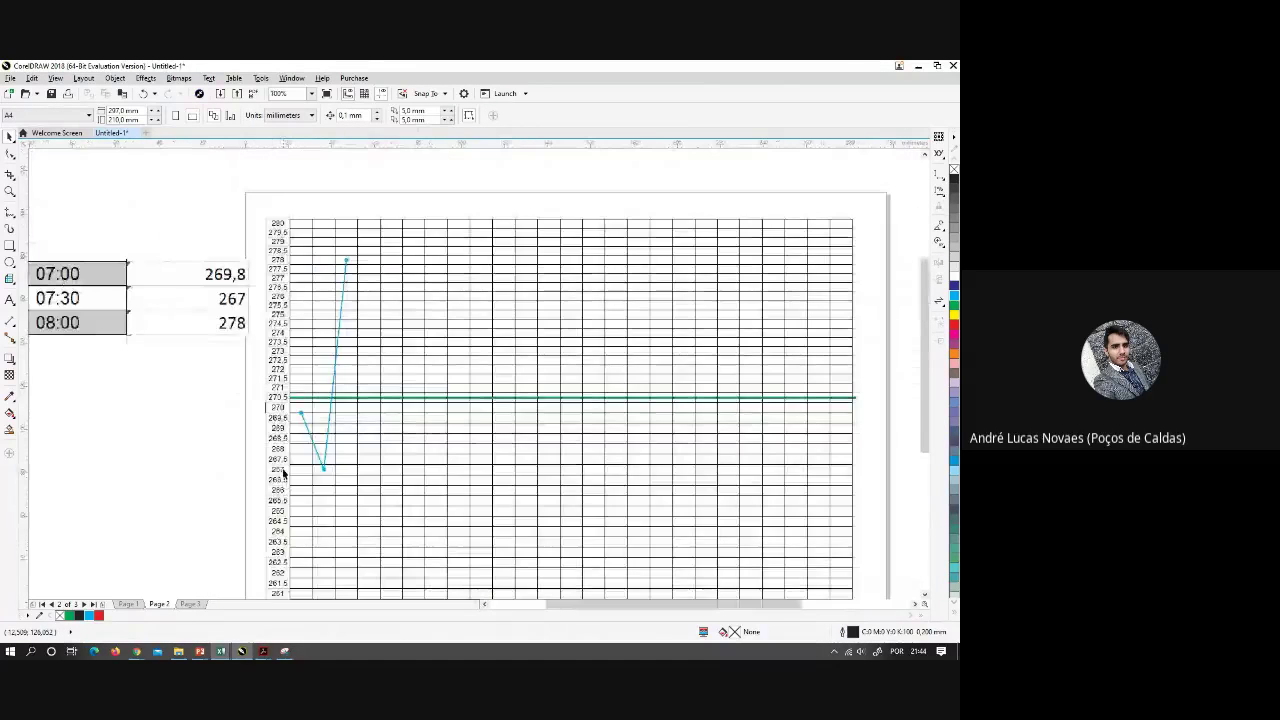
pyautogui.scroll(-1, 298, 342)
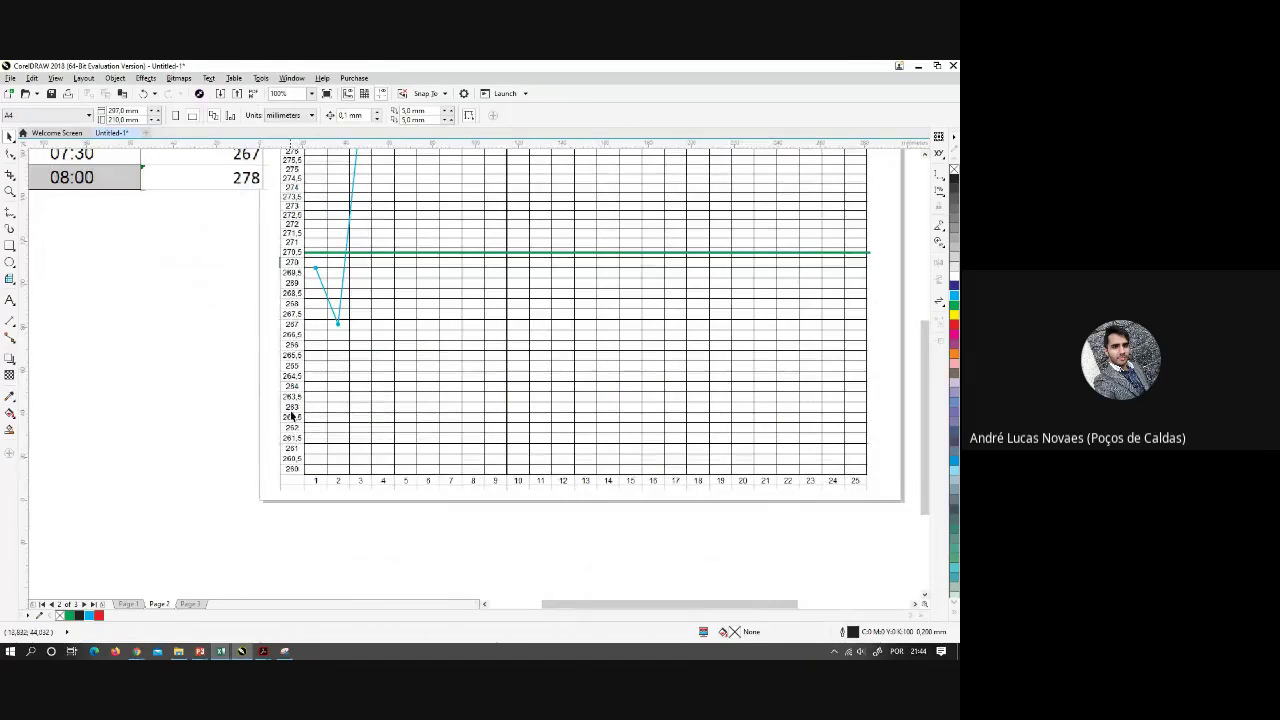
pyautogui.scroll(1, 304, 456)
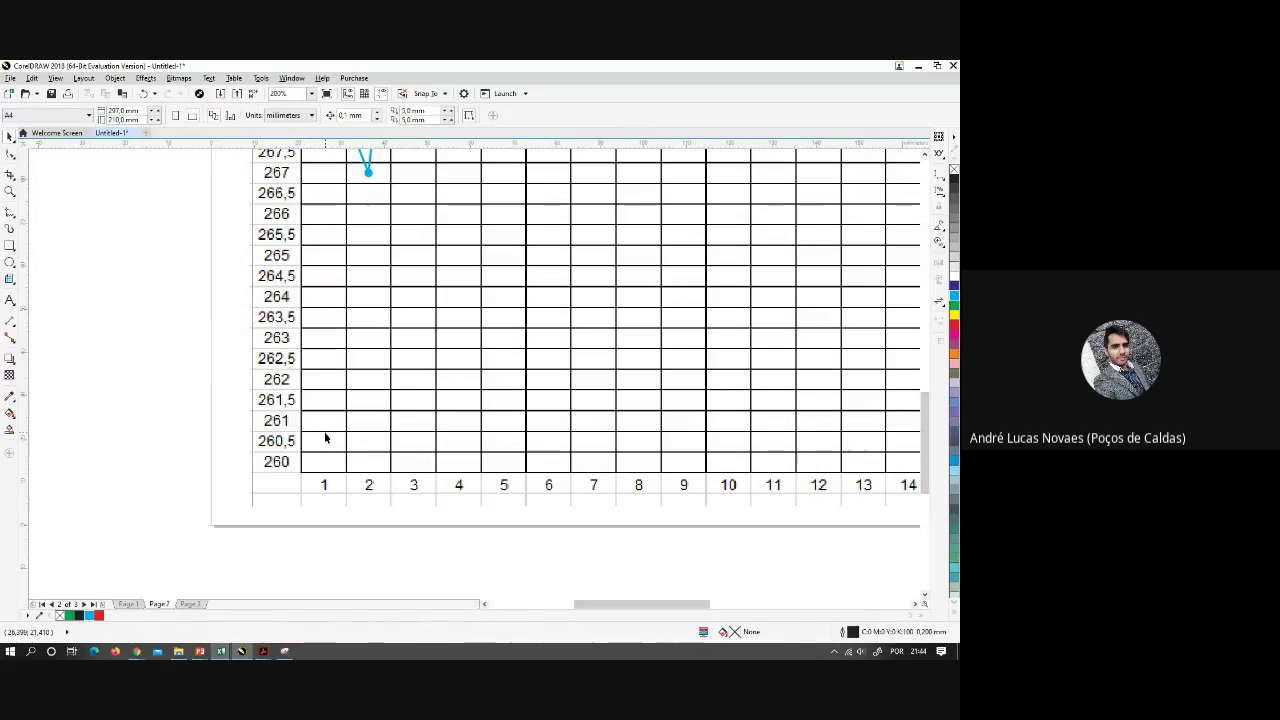
pyautogui.scroll(-3, 304, 414)
pyautogui.scroll(3, 305, 270)
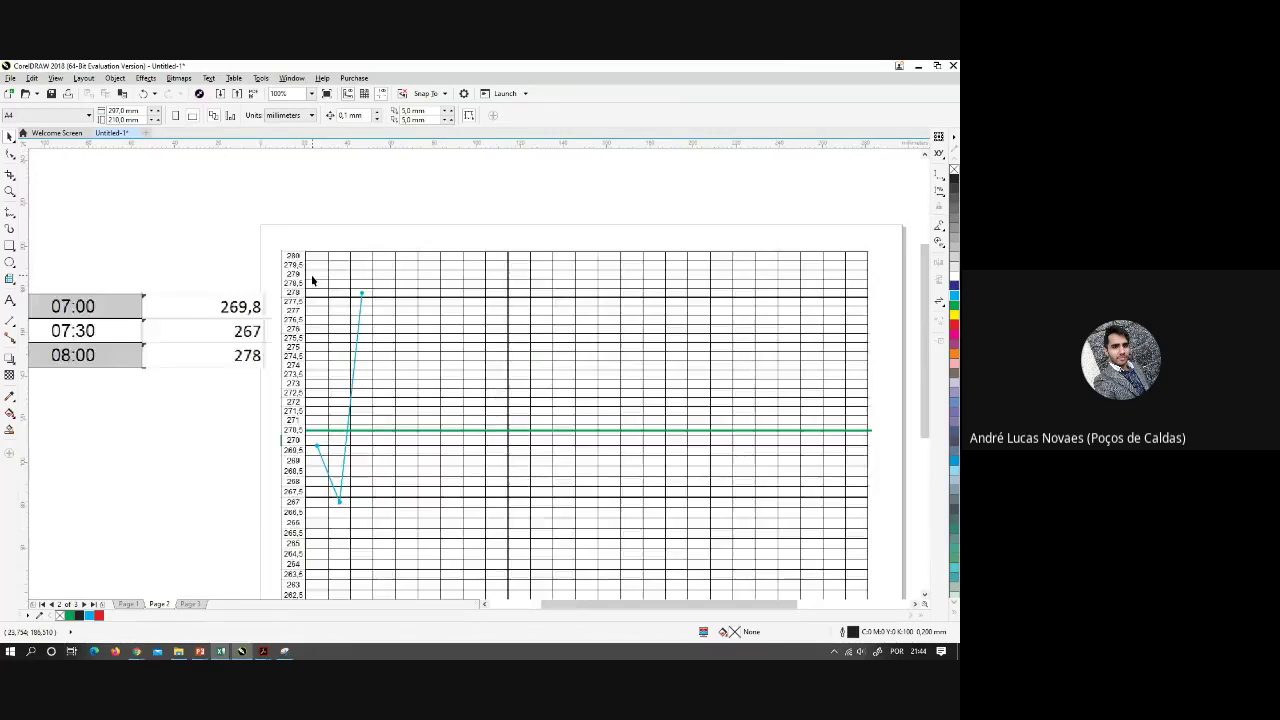
pyautogui.scroll(-2, 369, 423)
pyautogui.scroll(4, 339, 487)
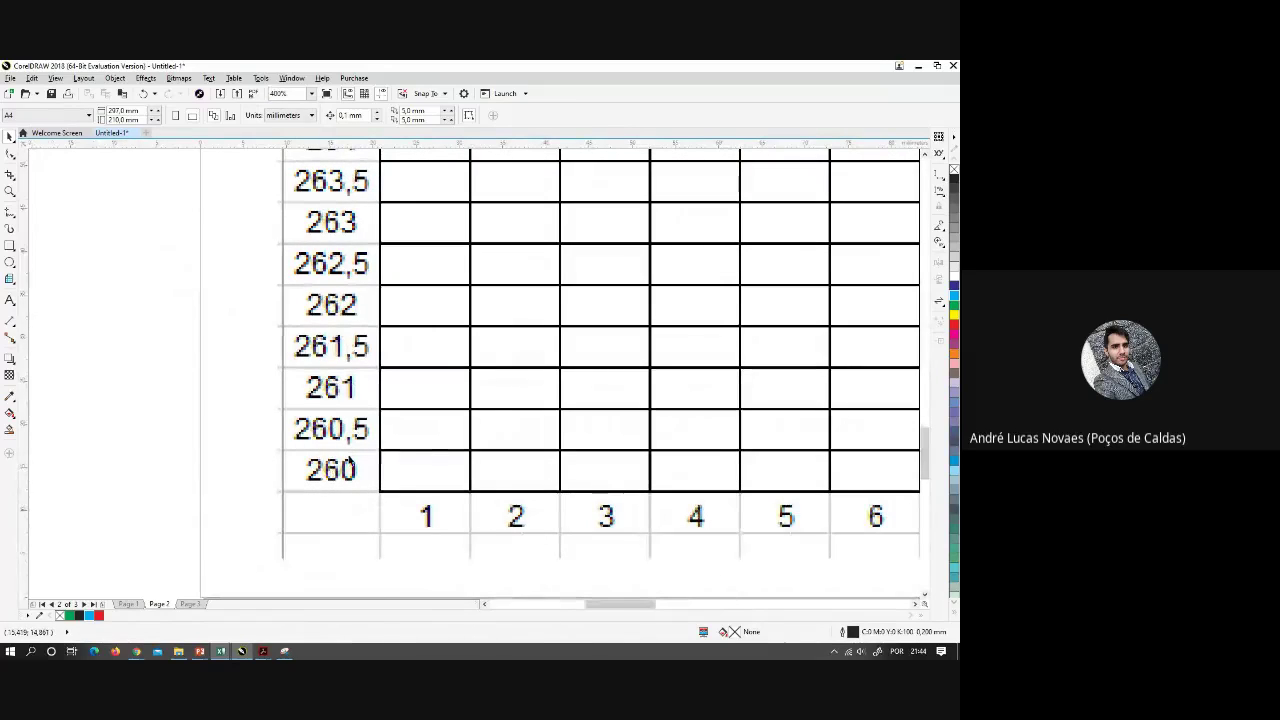
pyautogui.scroll(-2, 326, 422)
pyautogui.scroll(1, 326, 423)
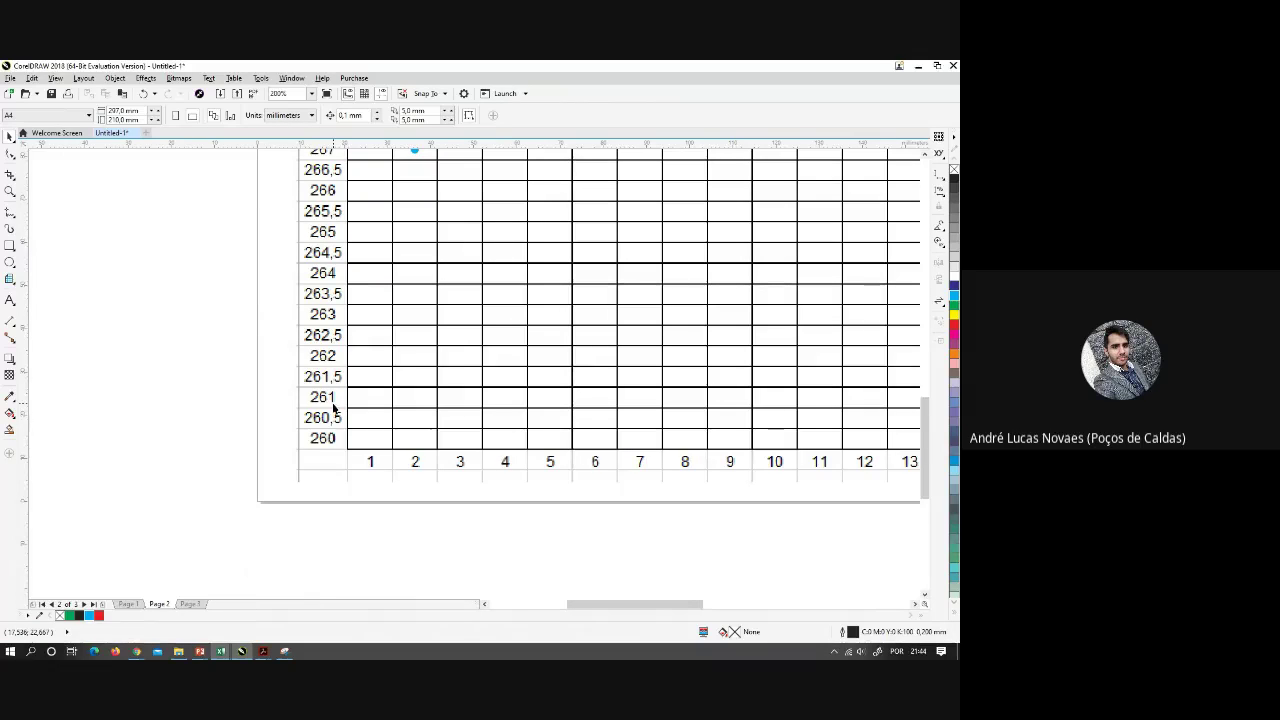
# Review the amplitude chart on page 1, including its limit lines and the LSC and LIC values for mean and amplitude
pyautogui.click(128, 604)
pyautogui.scroll(-1, 344, 378)
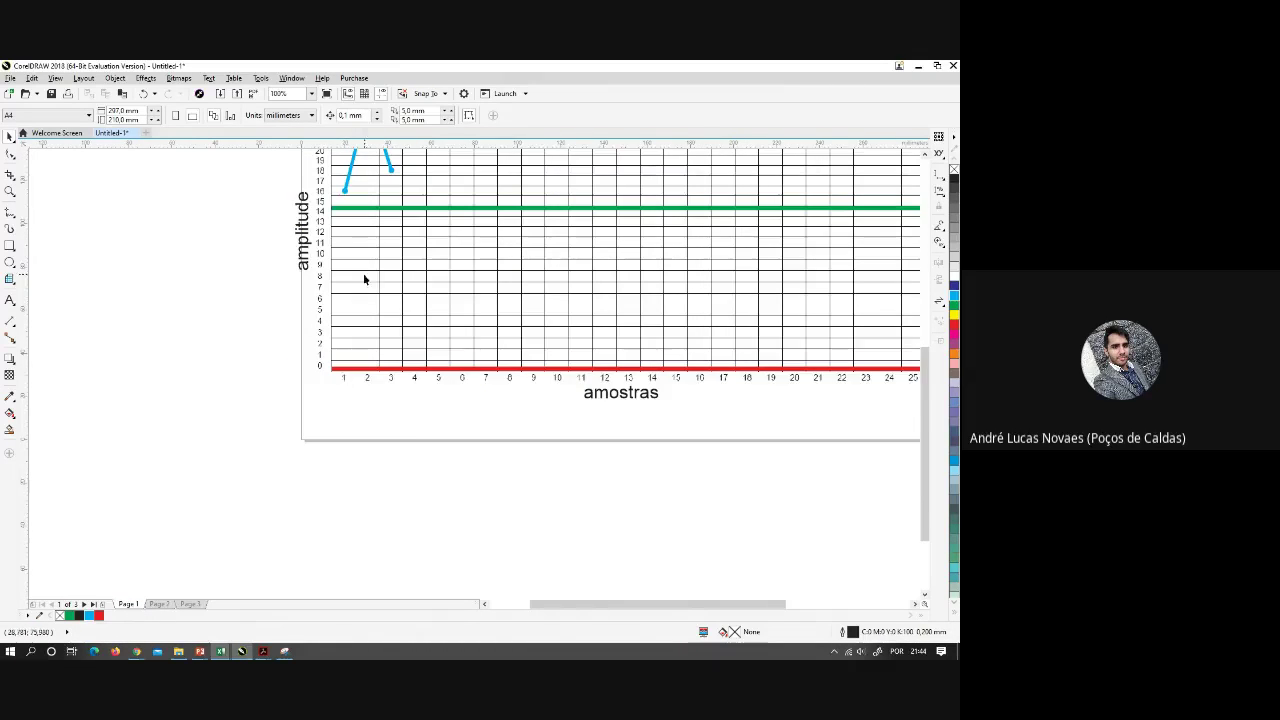
pyautogui.scroll(1, 363, 277)
pyautogui.scroll(3, 360, 334)
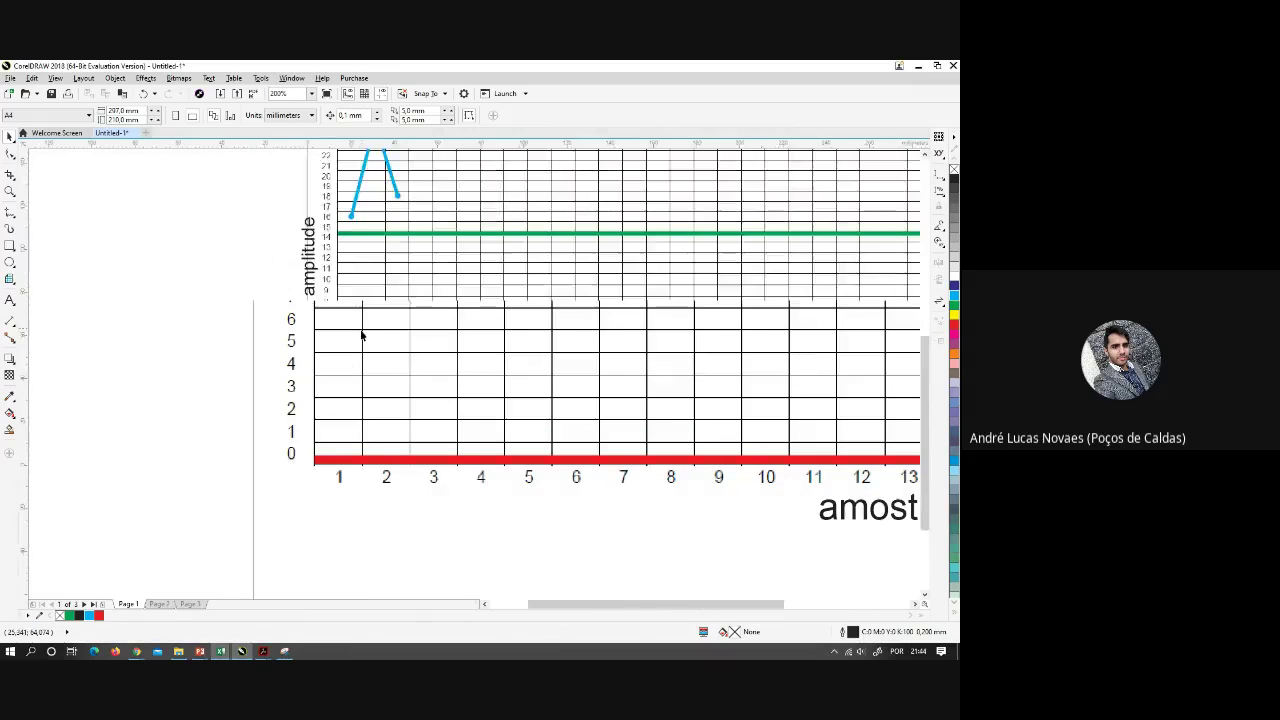
pyautogui.scroll(-2, 329, 320)
pyautogui.scroll(2, 323, 277)
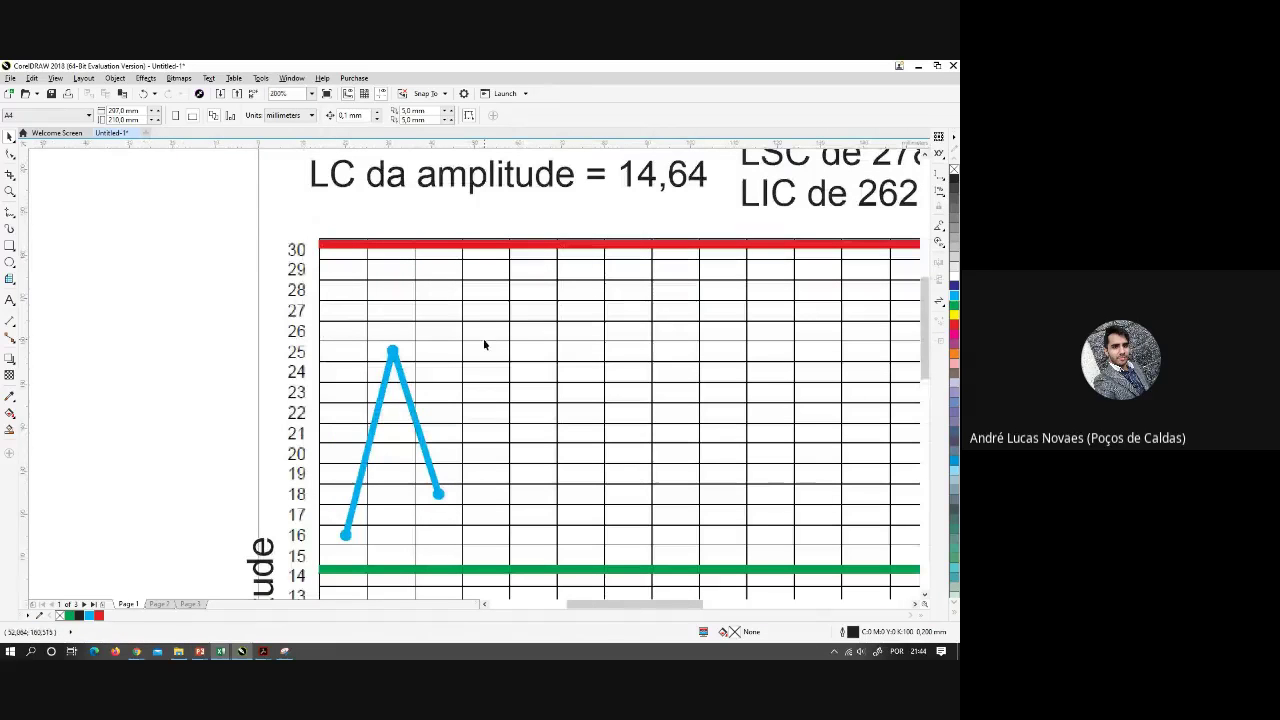
pyautogui.scroll(-2, 483, 338)
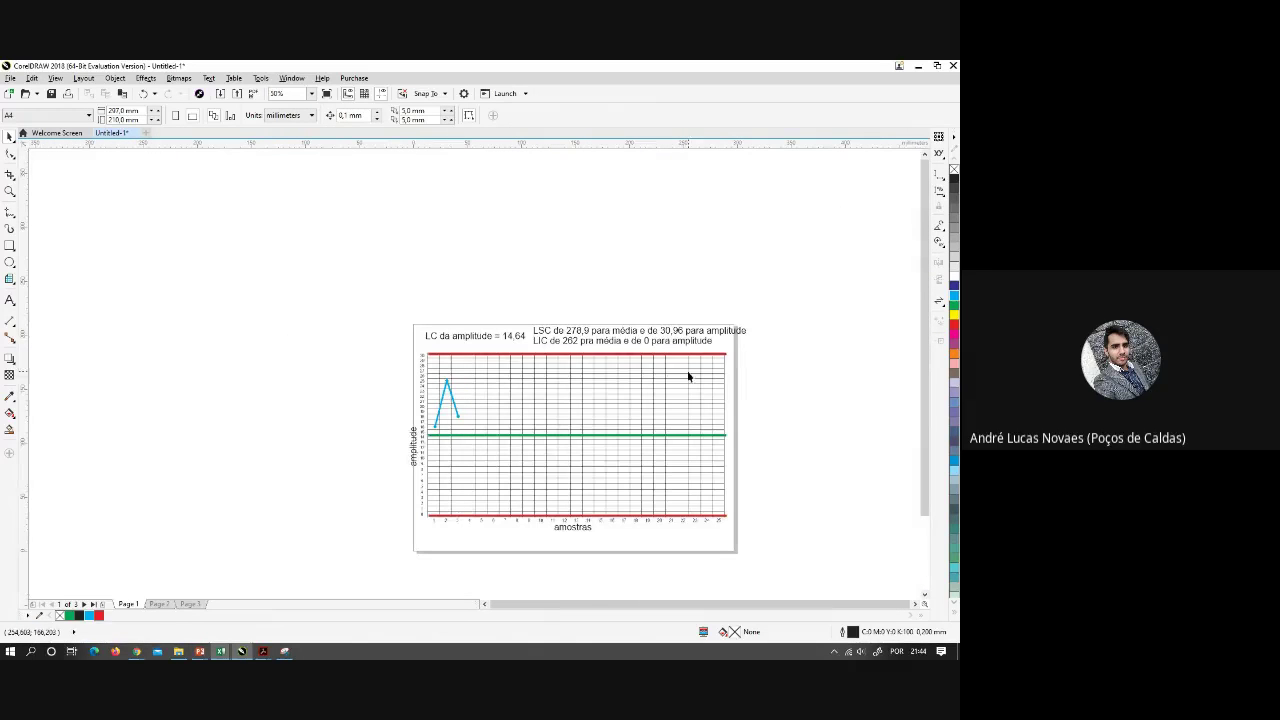
pyautogui.hscroll(3, 688, 377)
pyautogui.scroll(2, 437, 343)
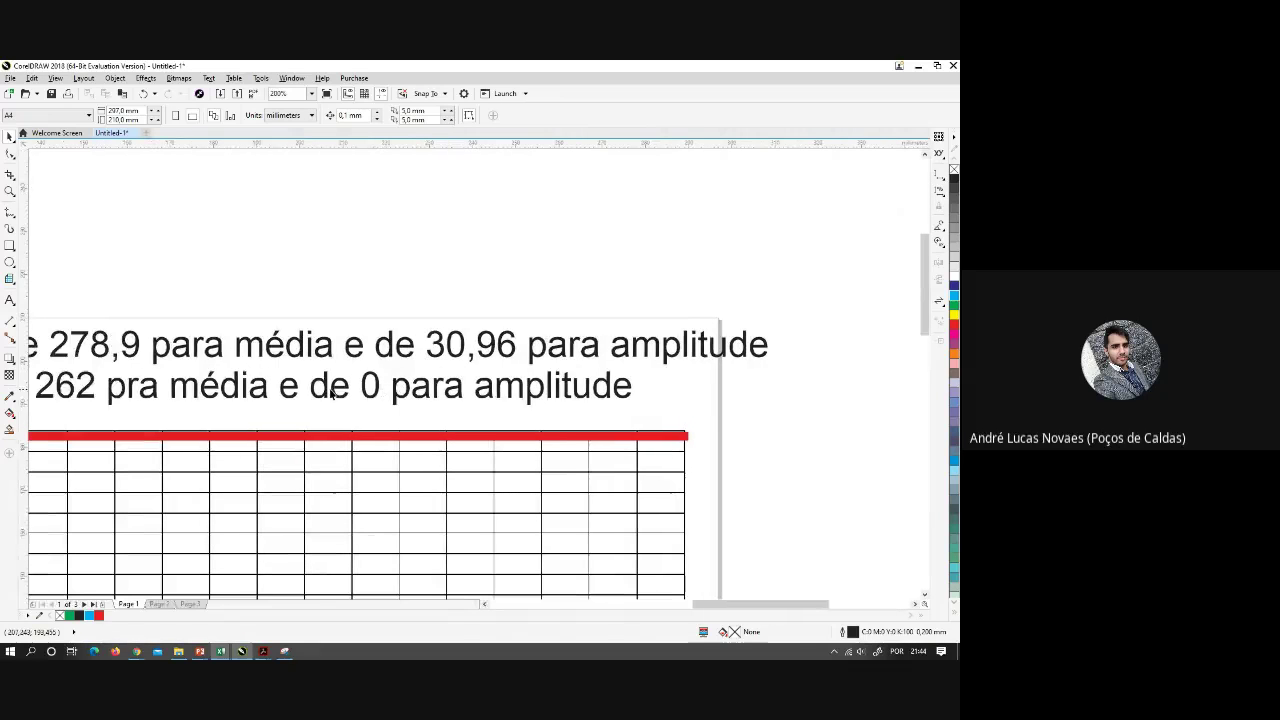
pyautogui.scroll(2, 372, 390)
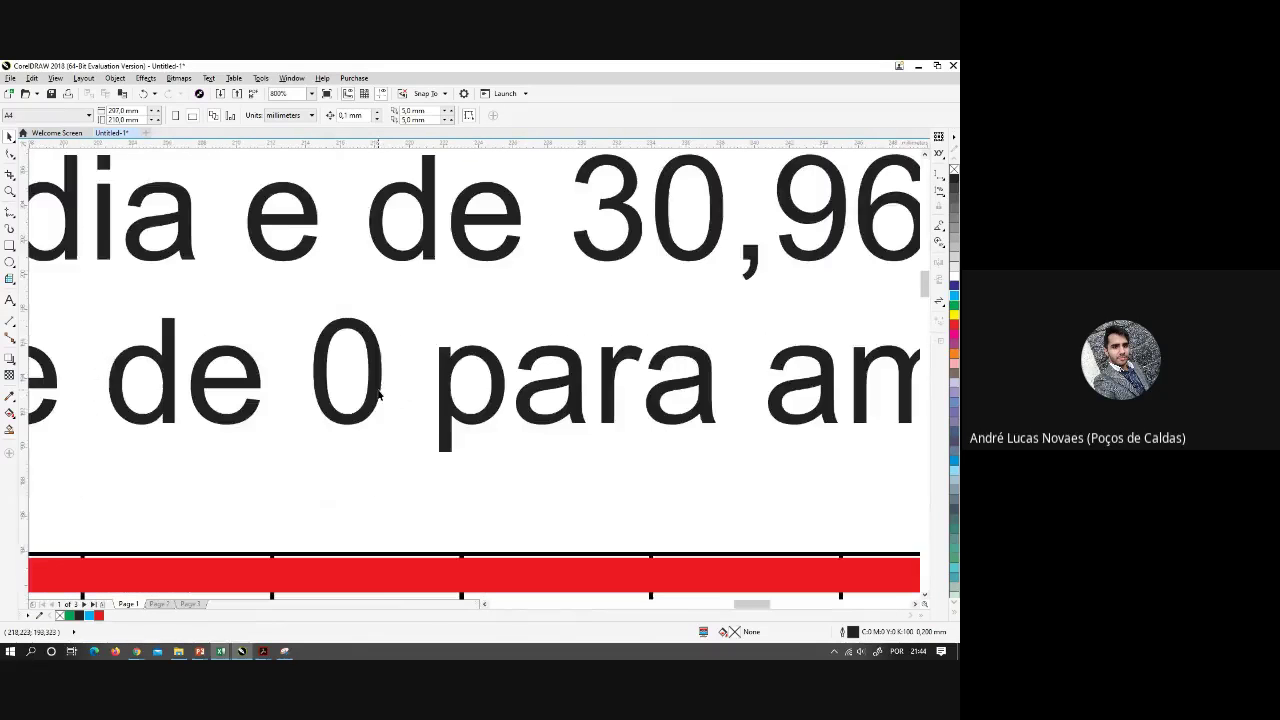
pyautogui.scroll(-4, 378, 380)
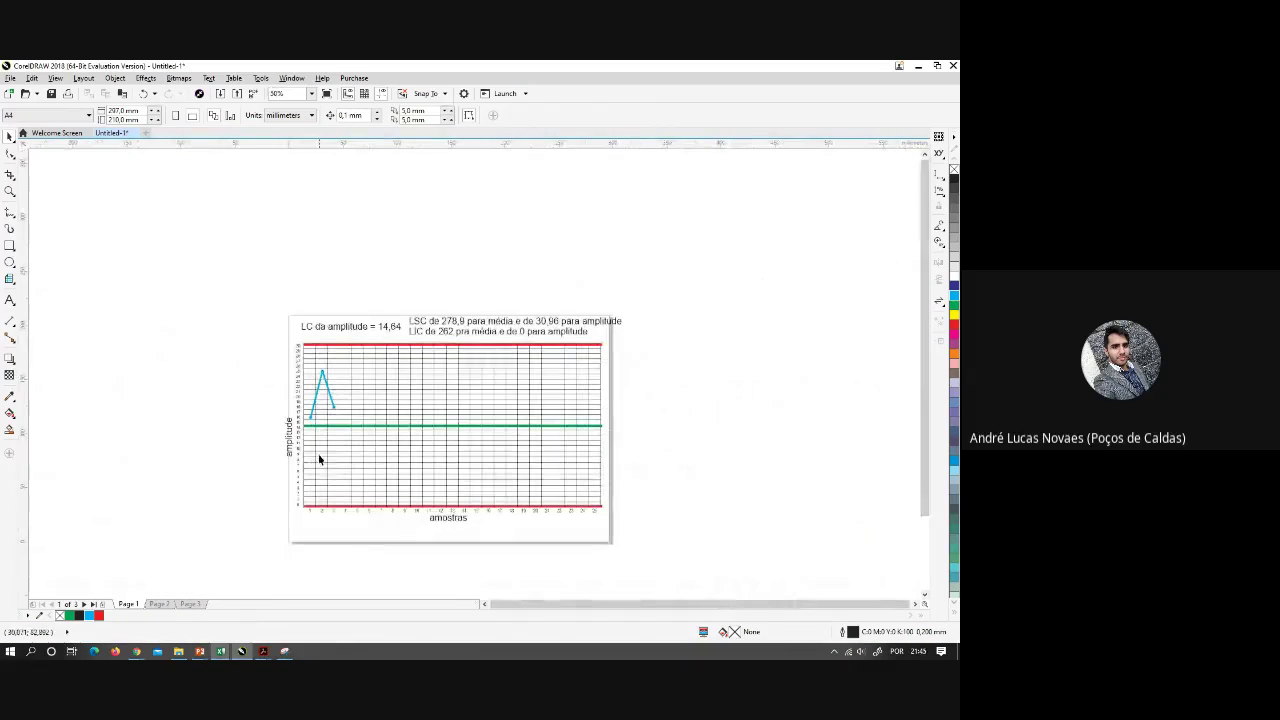
pyautogui.scroll(1, 305, 482)
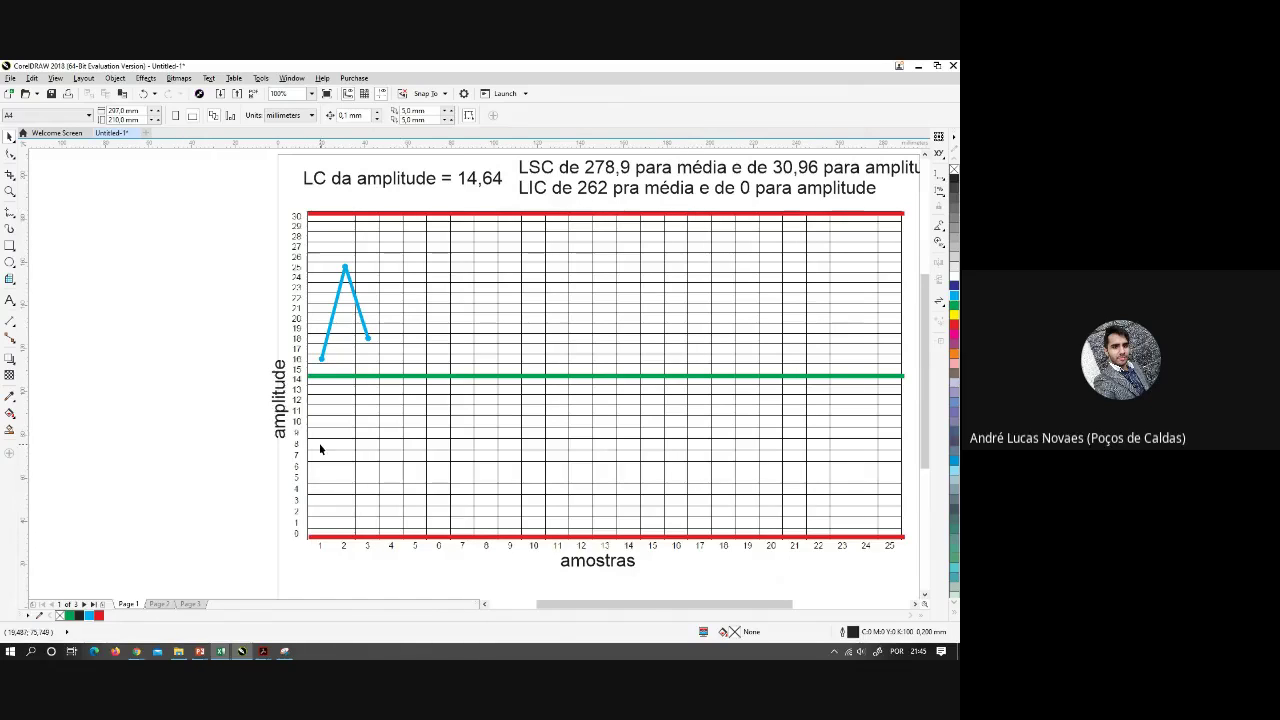
# Return to page 2, switch to the control chart data workbook in Excel and review the sample means in the Xbarra column
pyautogui.click(159, 604)
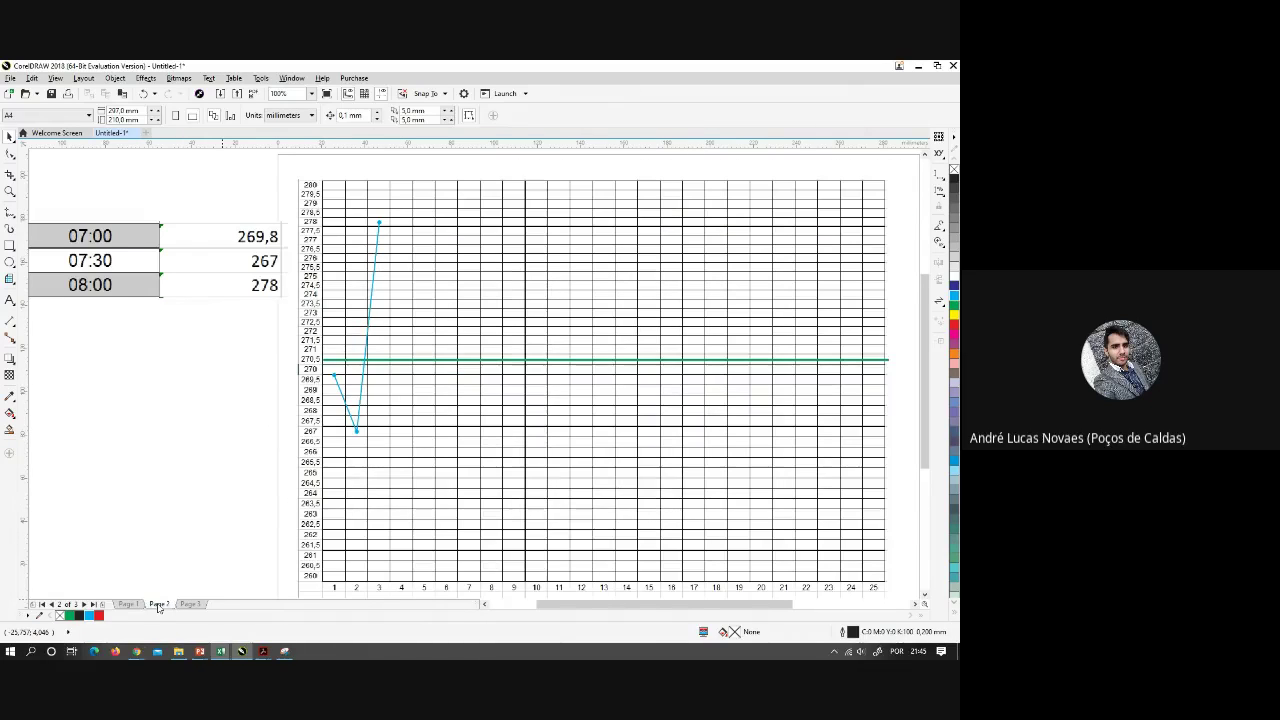
pyautogui.click(222, 652)
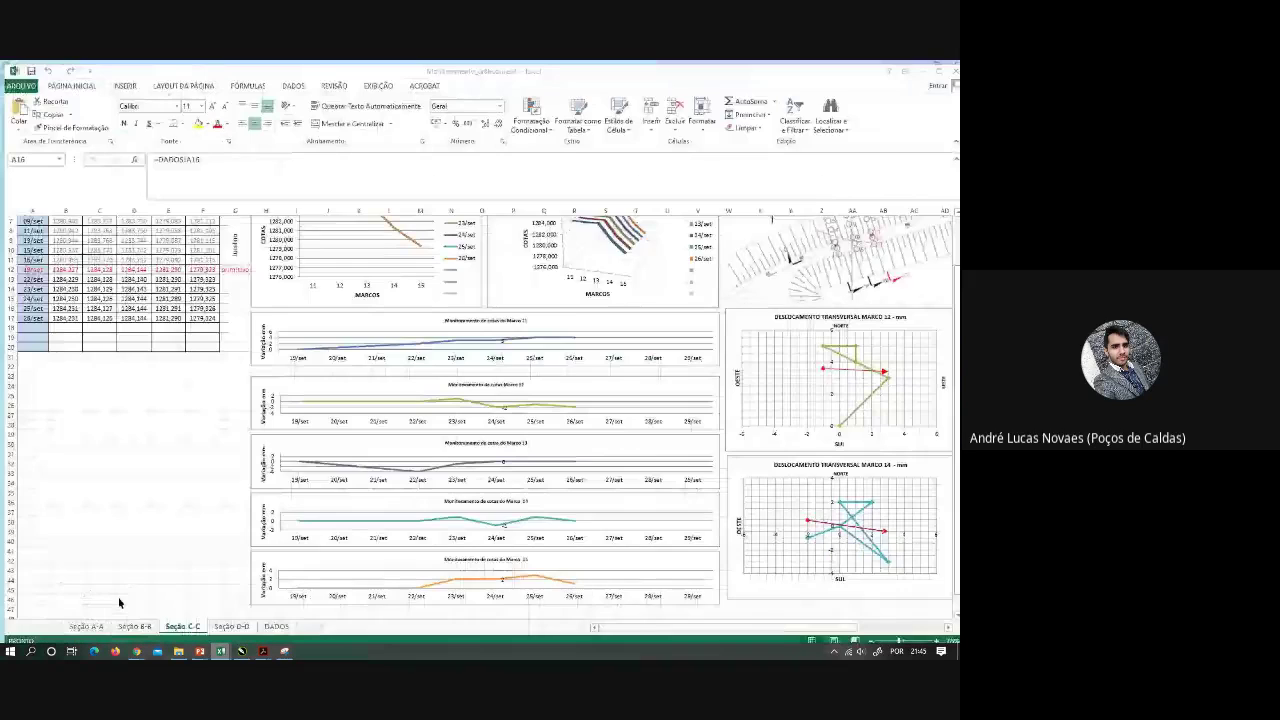
pyautogui.click(118, 600)
pyautogui.moveTo(222, 651)
pyautogui.click(345, 595)
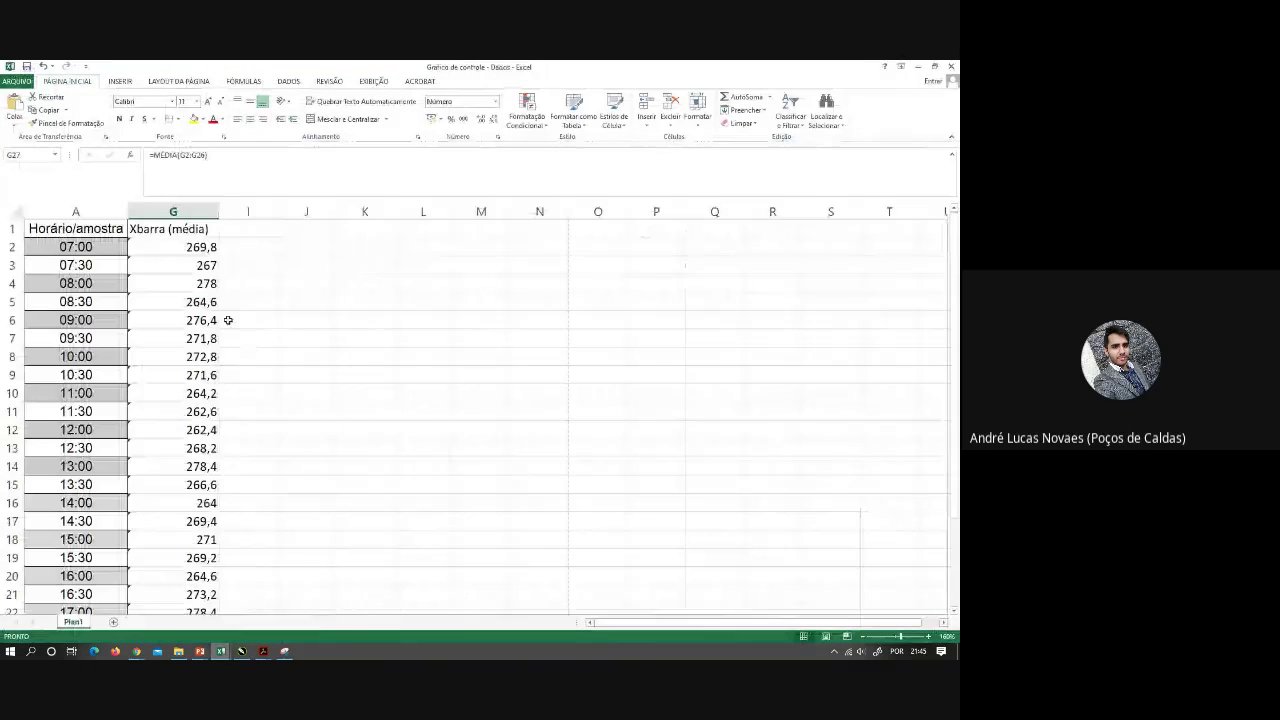
pyautogui.scroll(-1, 247, 349)
pyautogui.scroll(1, 262, 362)
pyautogui.press('ctrl')
pyautogui.scroll(-3, 277, 374)
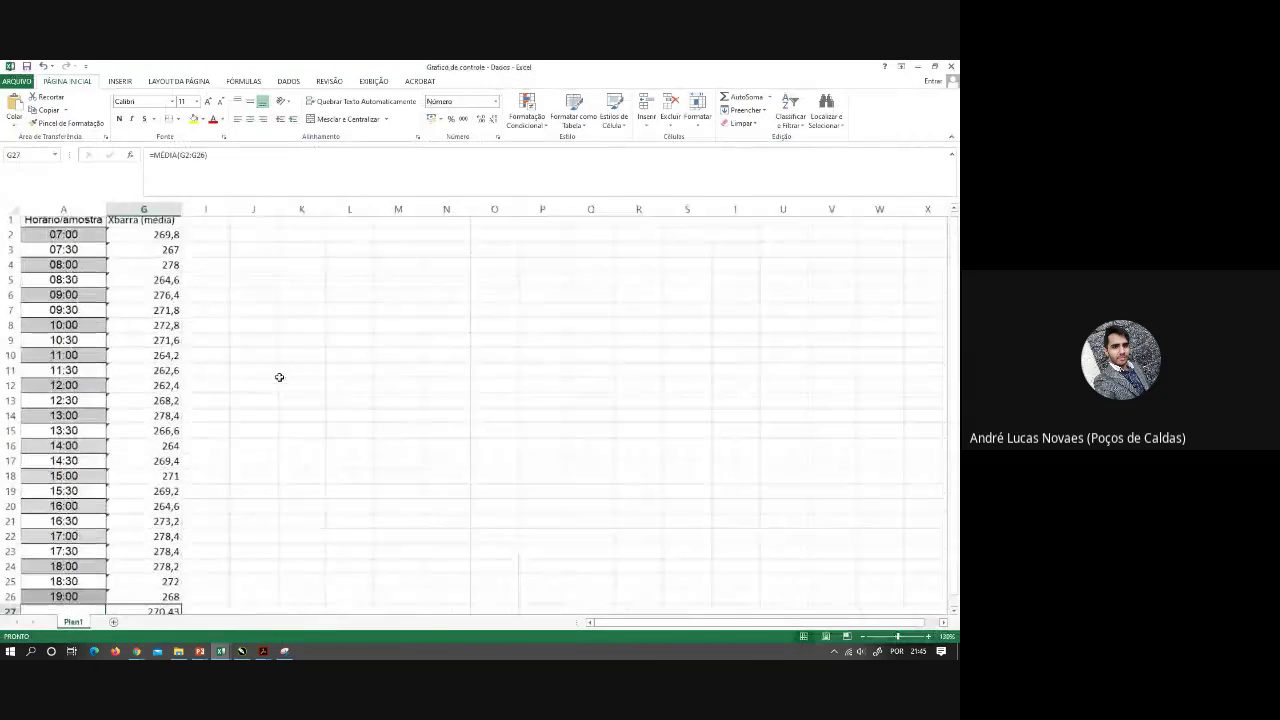
pyautogui.click(218, 408)
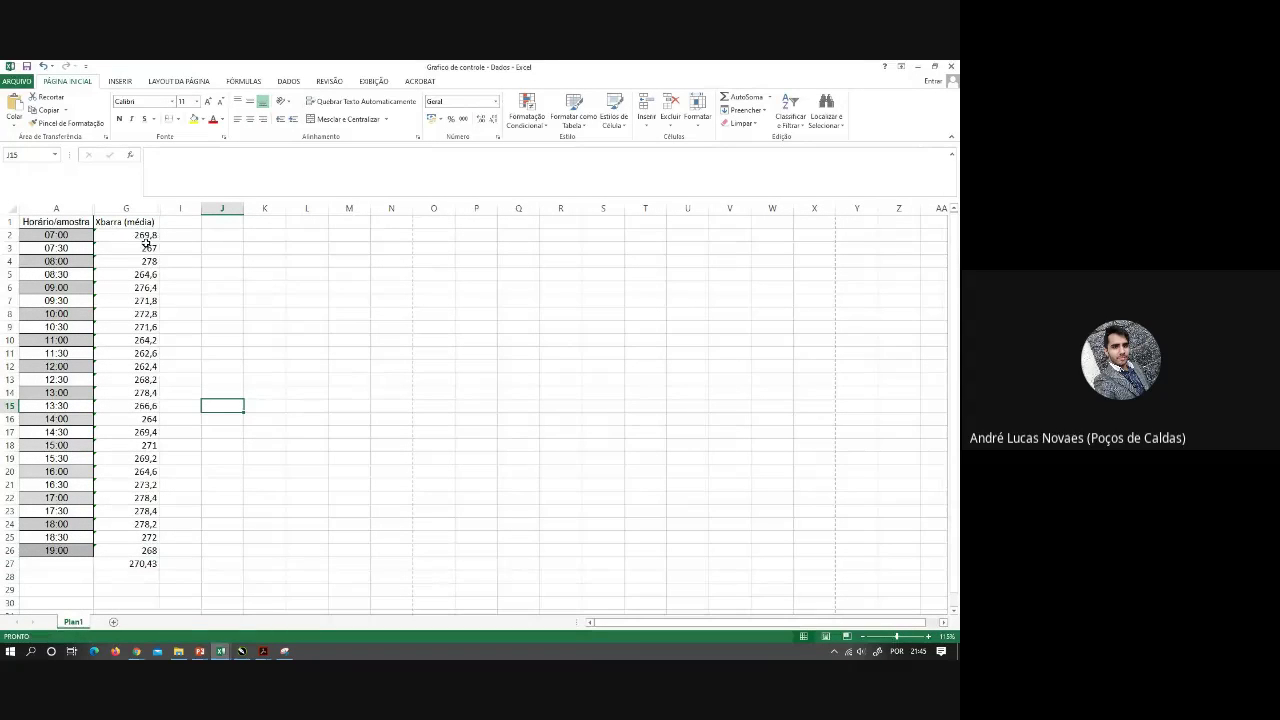
pyautogui.click(146, 405)
pyautogui.click(146, 368)
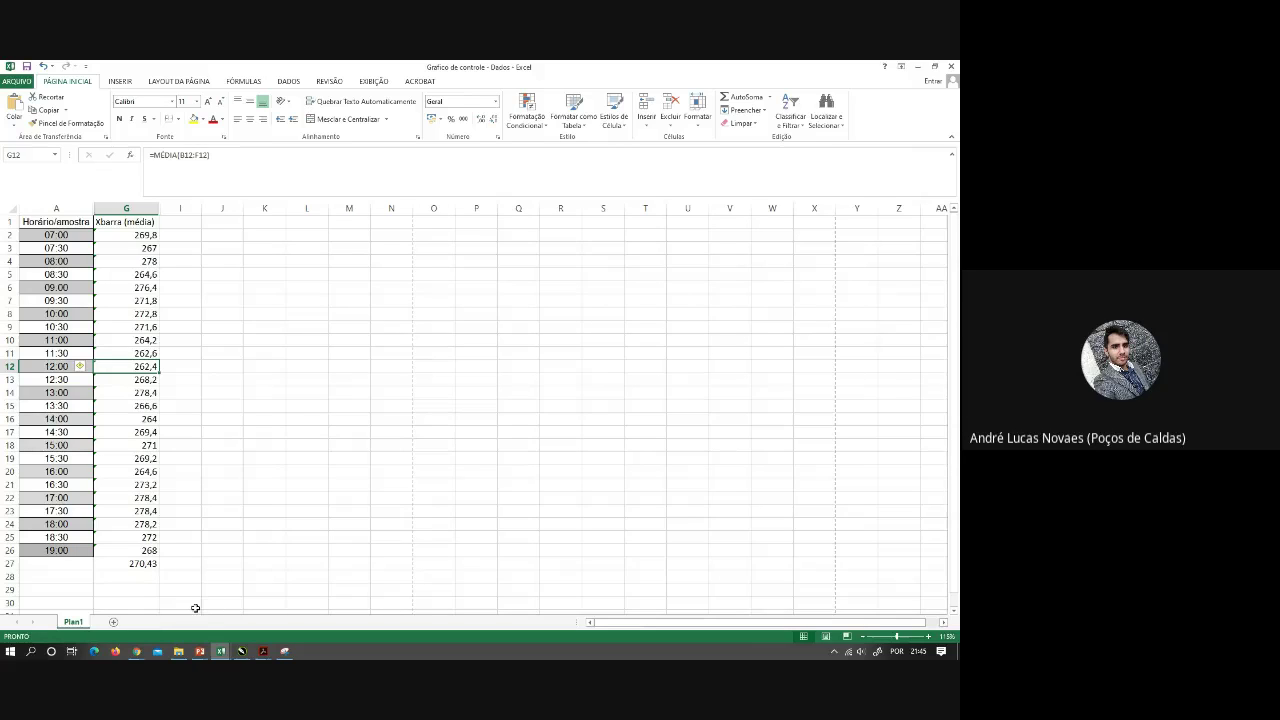
# Switch back to CorelDRAW and move the LSC and LIC limits text from page 1 to the upper edge of the mean chart on page 2
pyautogui.click(241, 651)
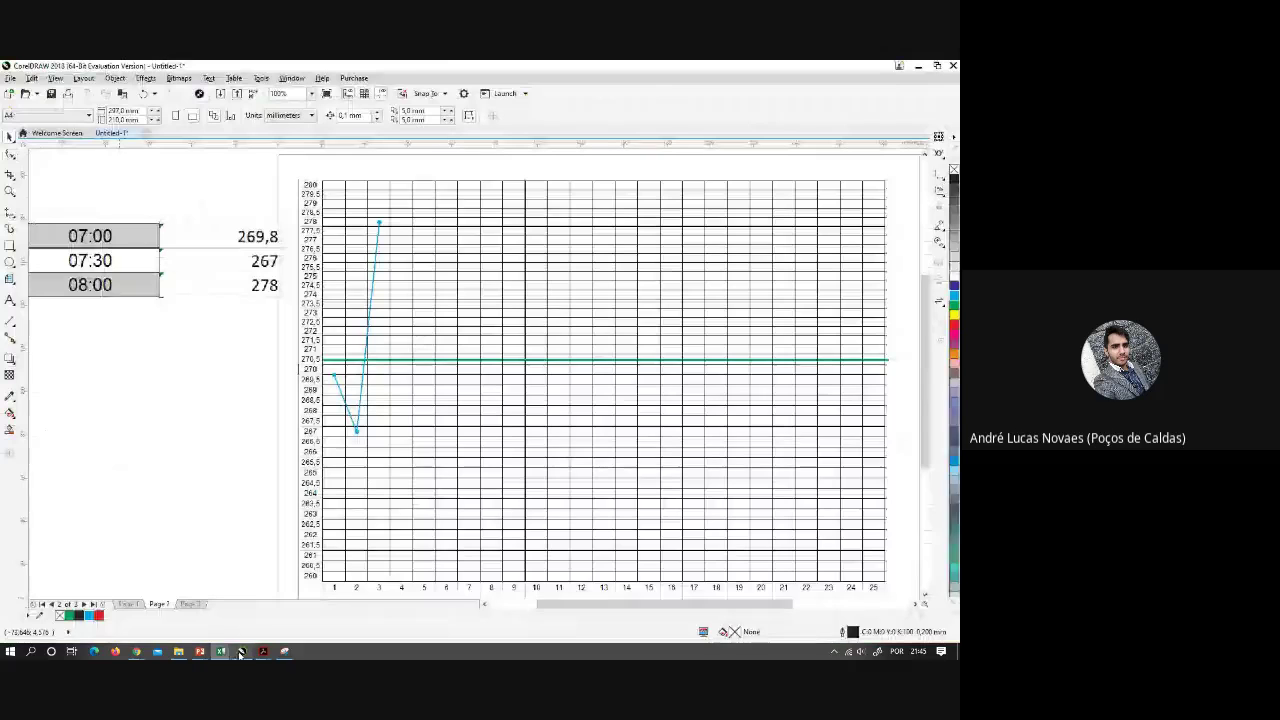
pyautogui.scroll(-3, 408, 410)
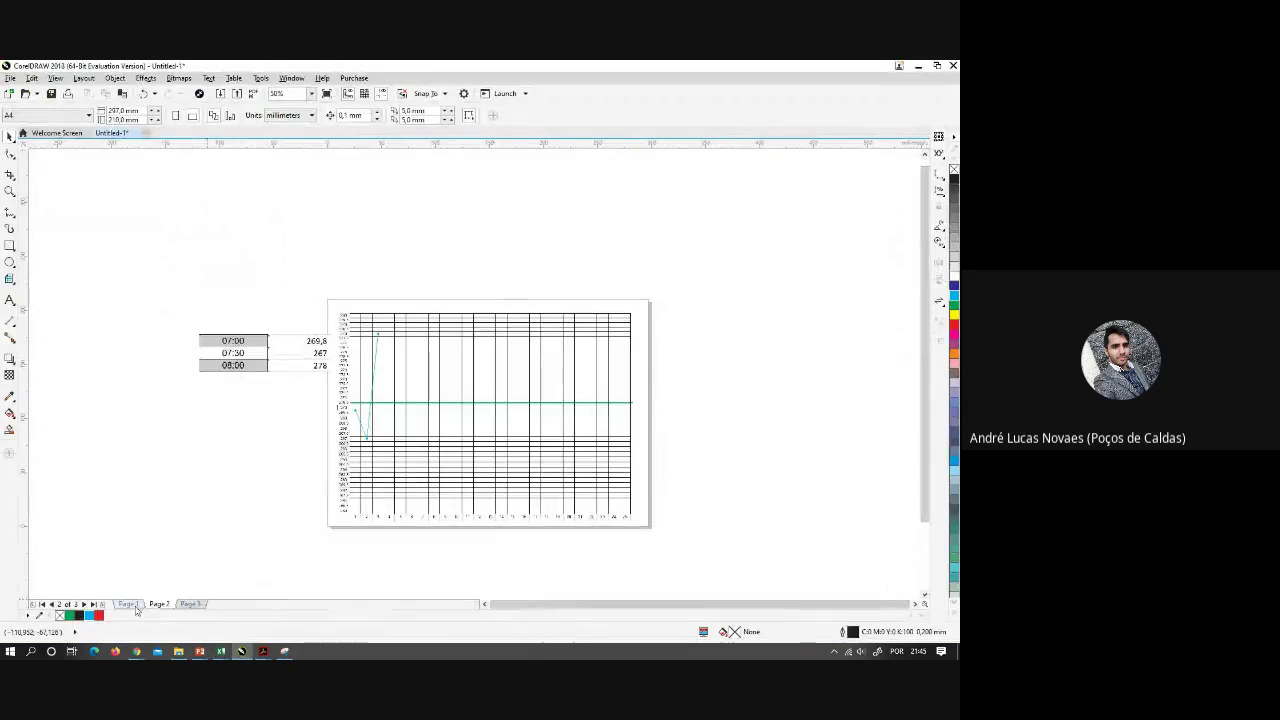
pyautogui.press('pageup')
pyautogui.click(515, 319)
pyautogui.moveTo(515, 319); pyautogui.dragTo(502, 278)
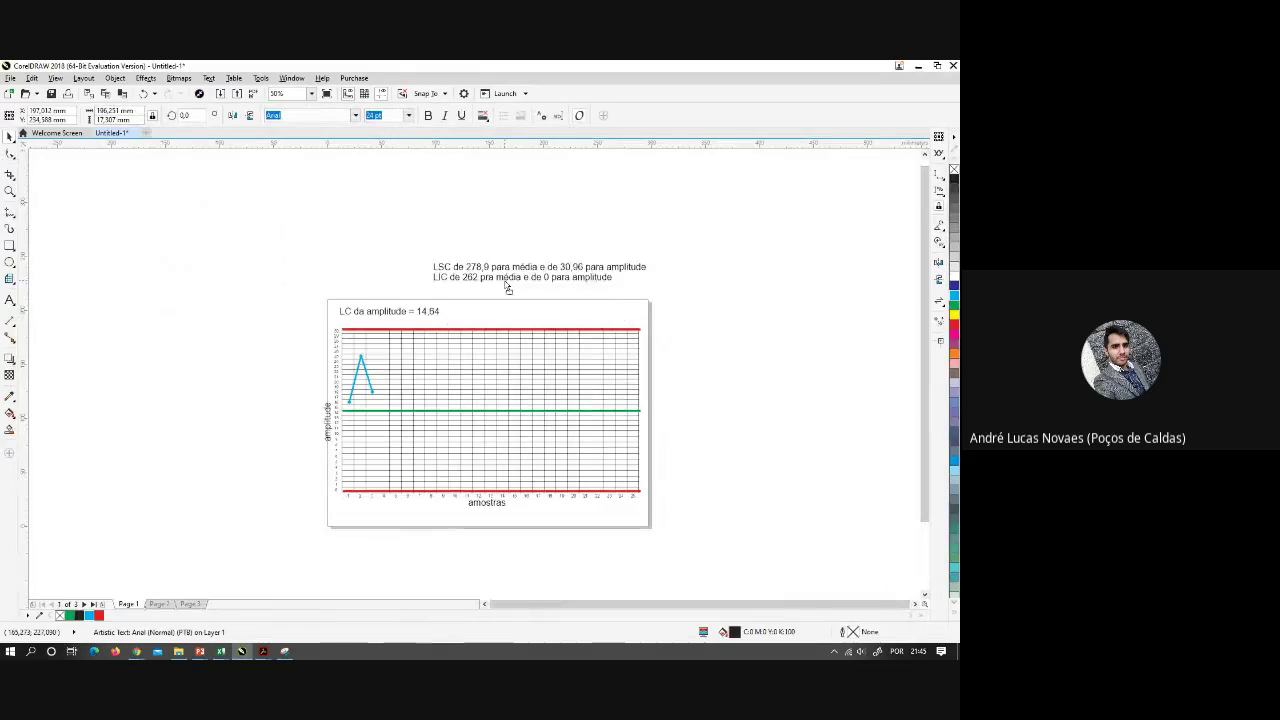
pyautogui.click(172, 607)
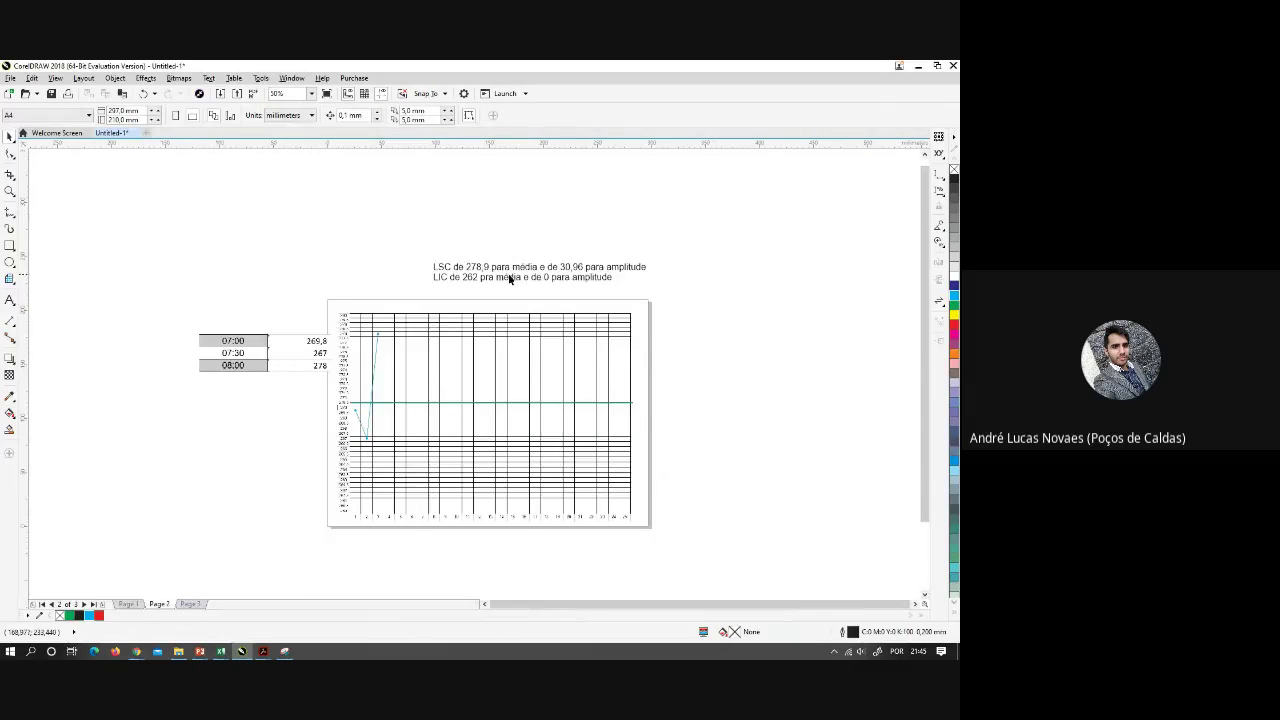
pyautogui.scroll(2, 508, 280)
pyautogui.moveTo(415, 346); pyautogui.dragTo(370, 378)
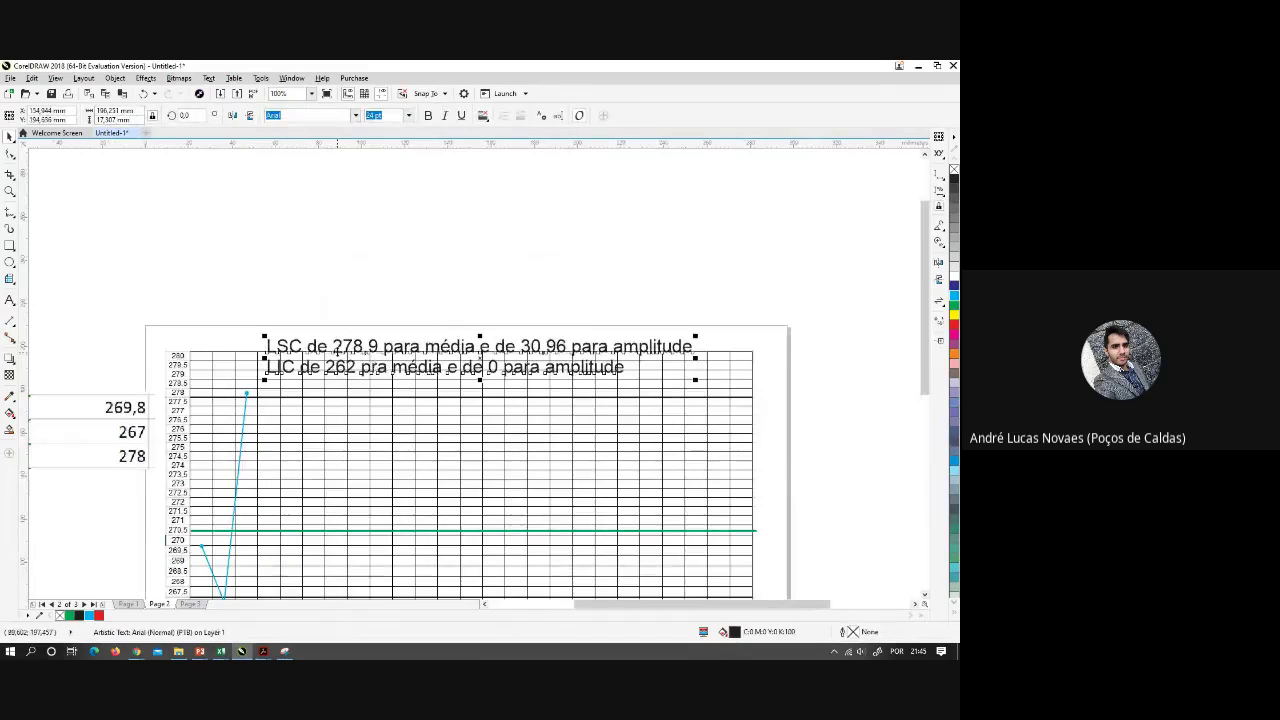
# Place a horizontal guideline between 278,5 and 279 on the mean chart's scale to mark the upper control limit of 278,9
pyautogui.scroll(1, 338, 350)
pyautogui.scroll(-1, 206, 400)
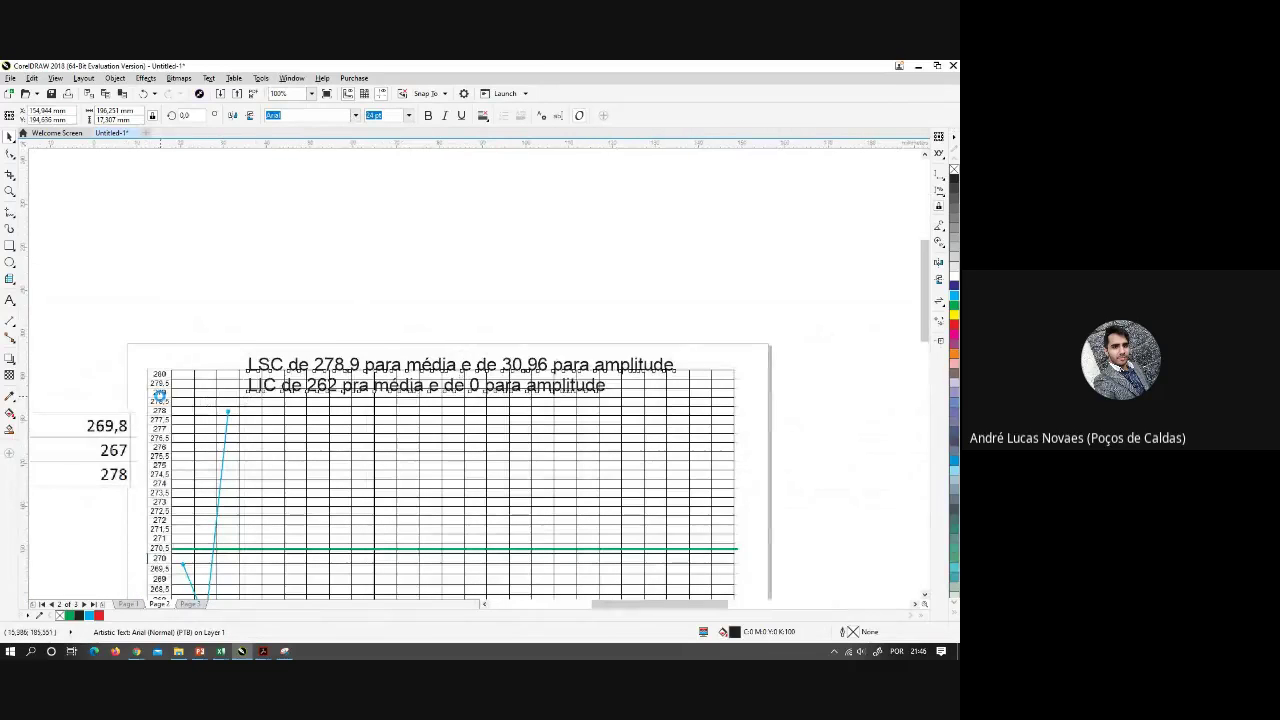
pyautogui.scroll(1, 257, 400)
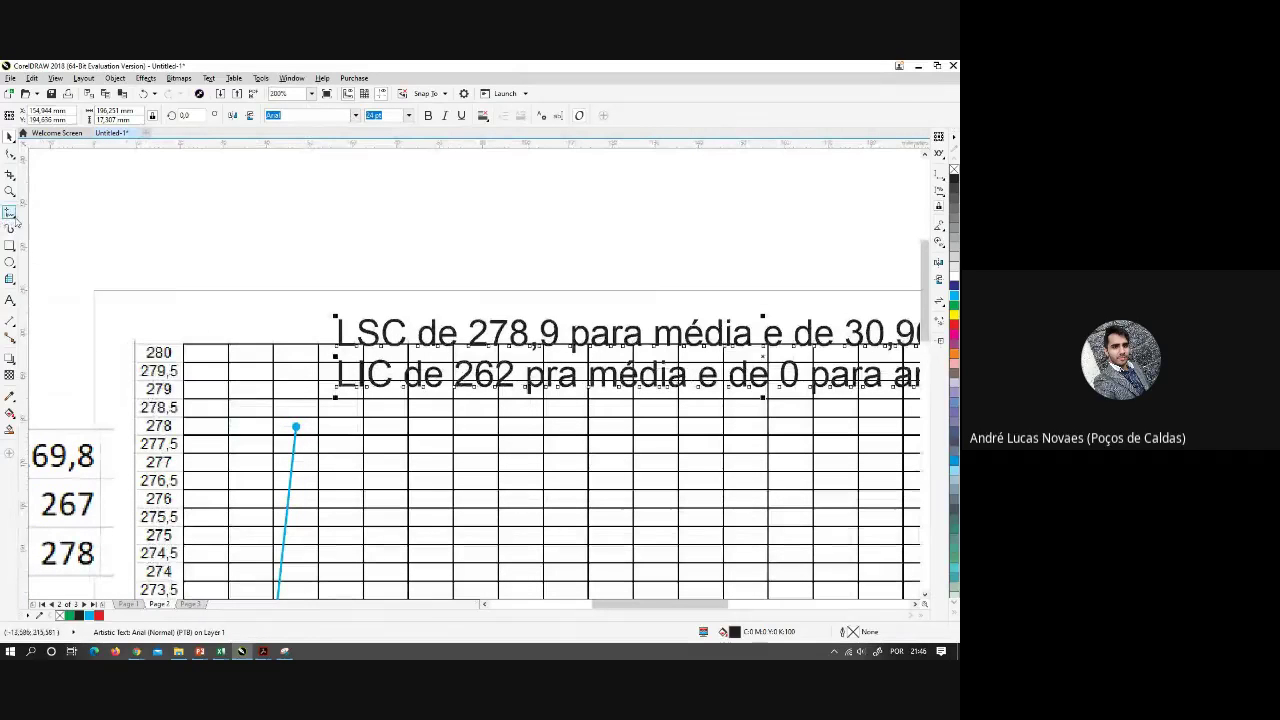
pyautogui.moveTo(290, 145); pyautogui.dragTo(274, 408)
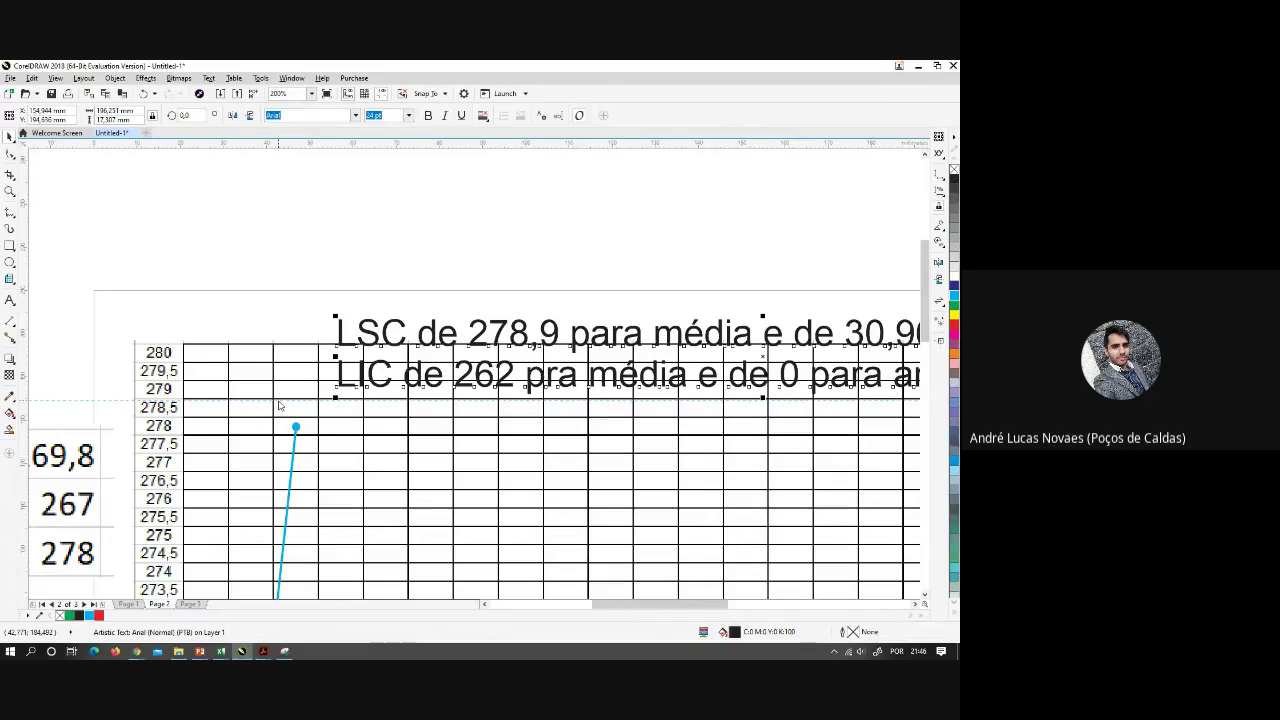
pyautogui.click(283, 402)
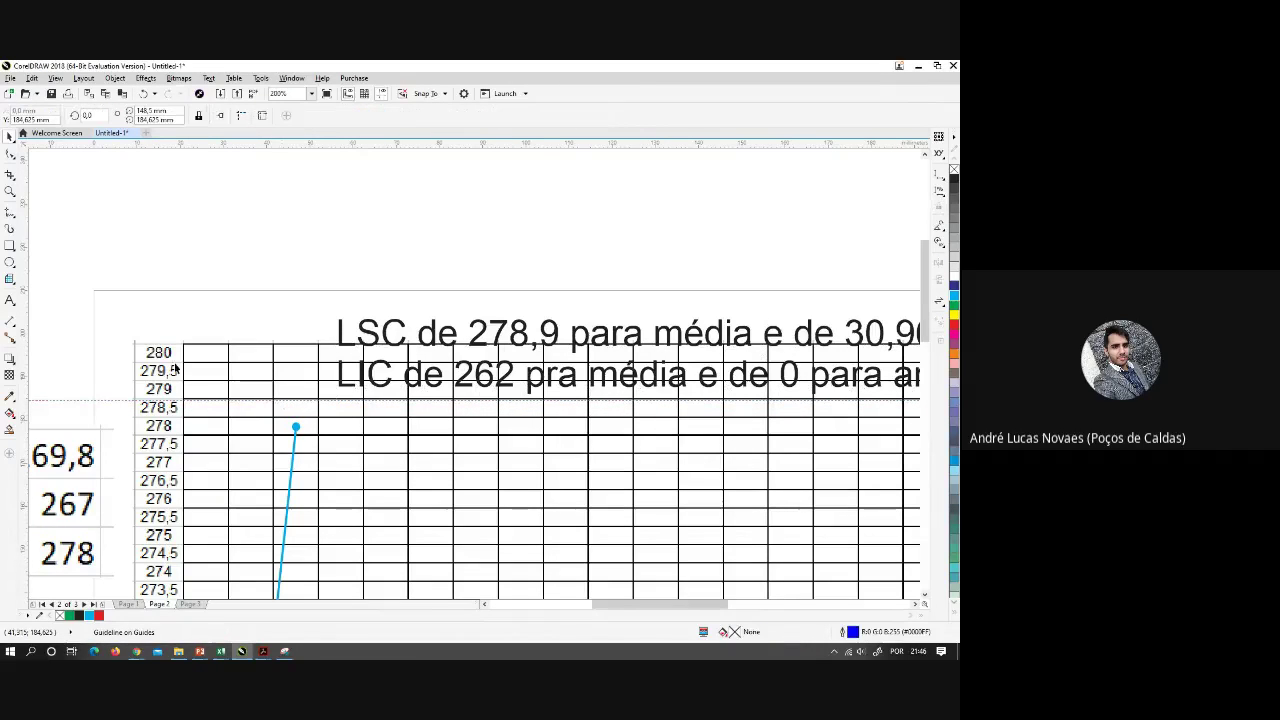
# Draw a straight horizontal line about 265 mm long across the mean chart at the upper limit guideline, and remove the guideline
pyautogui.click(10, 212)
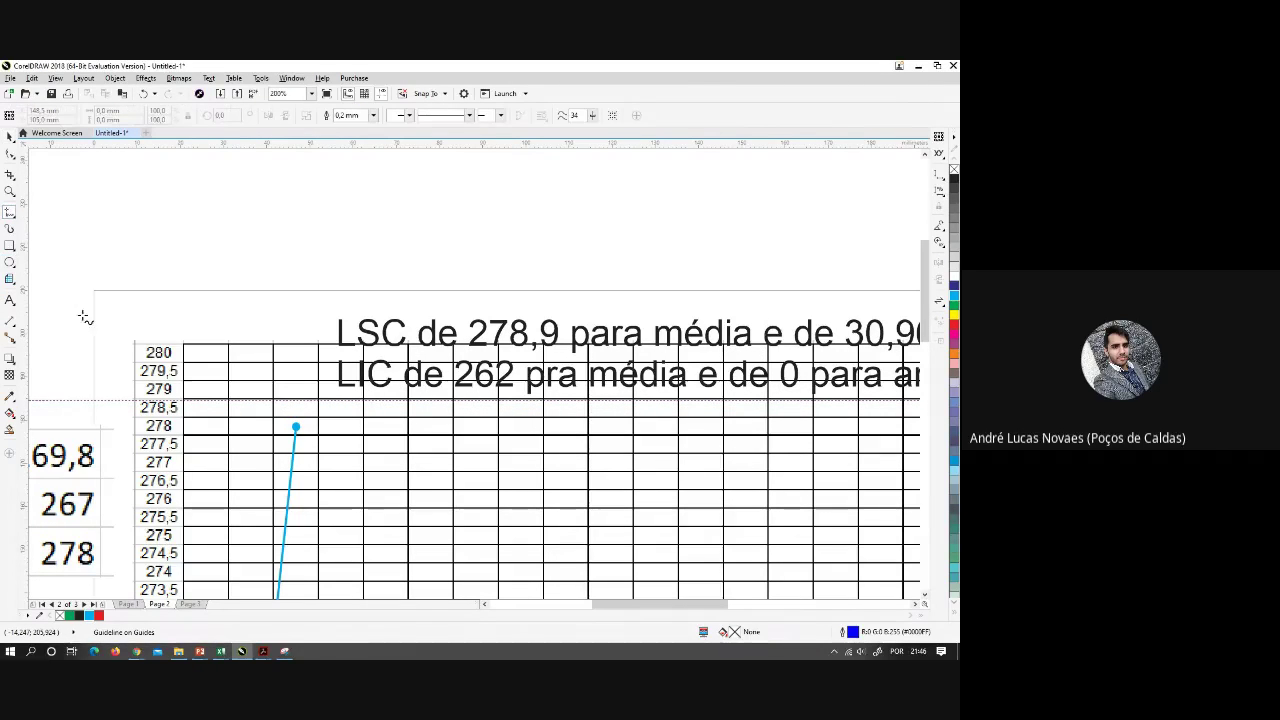
pyautogui.click(188, 402)
pyautogui.scroll(-2, 109, 440)
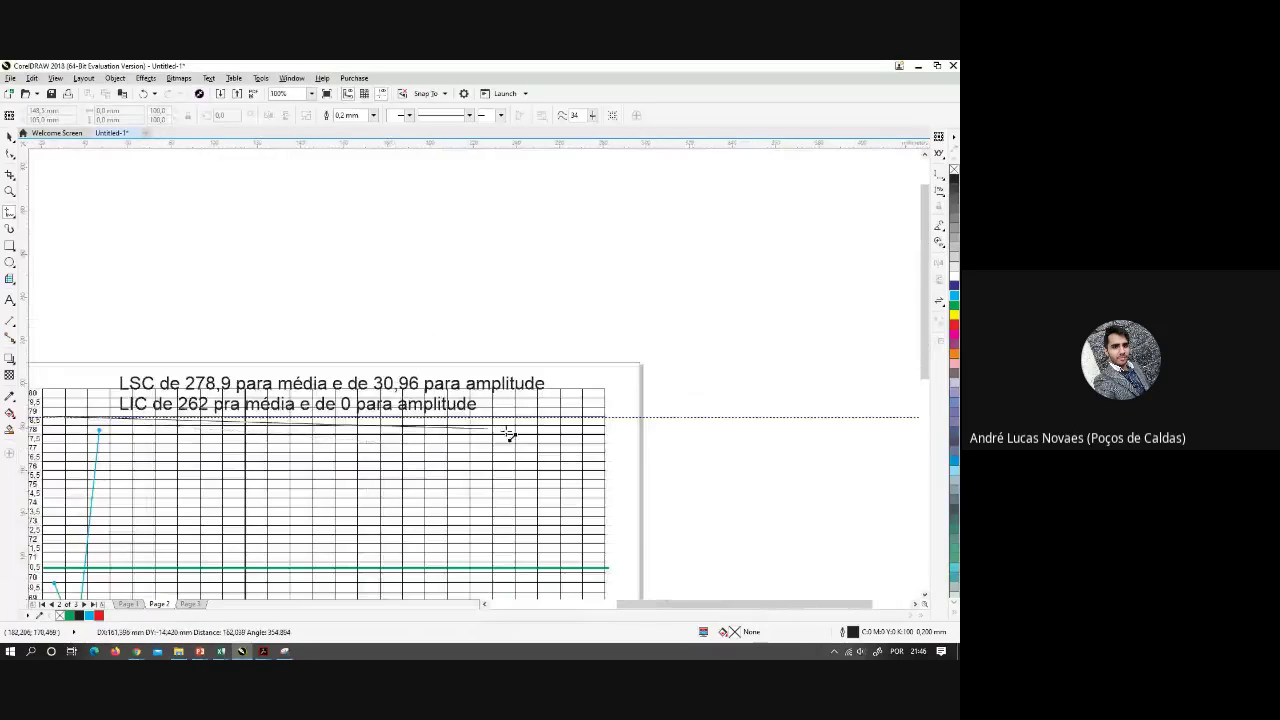
pyautogui.scroll(2, 610, 423)
pyautogui.scroll(3, 620, 417)
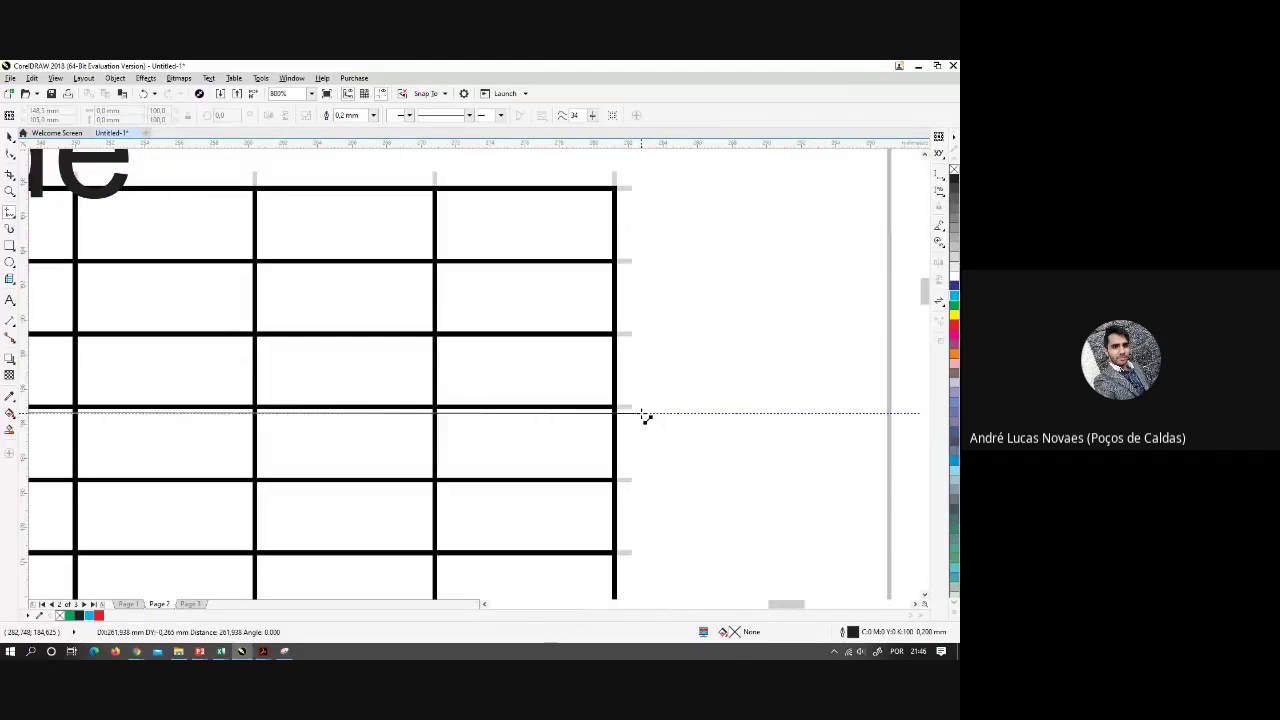
pyautogui.click(695, 409)
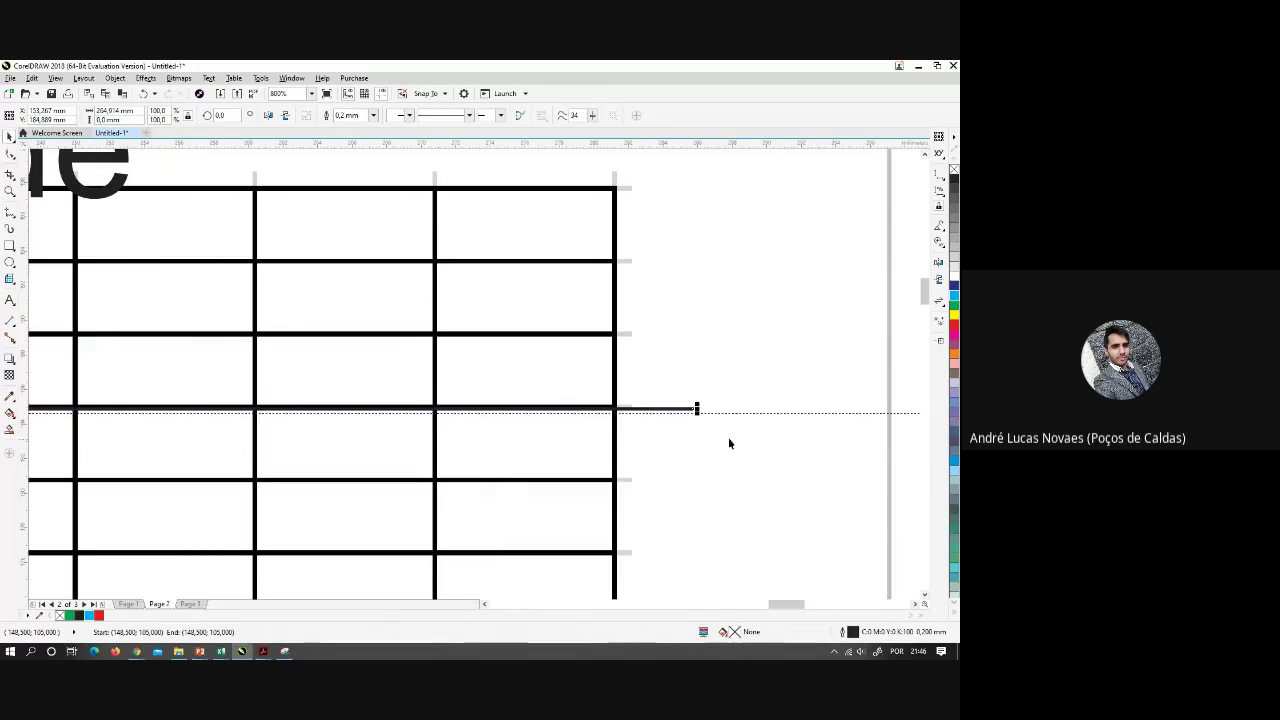
pyautogui.click(743, 411)
# Give the upper control limit line a red outline 2,0 mm wide
pyautogui.click(682, 409)
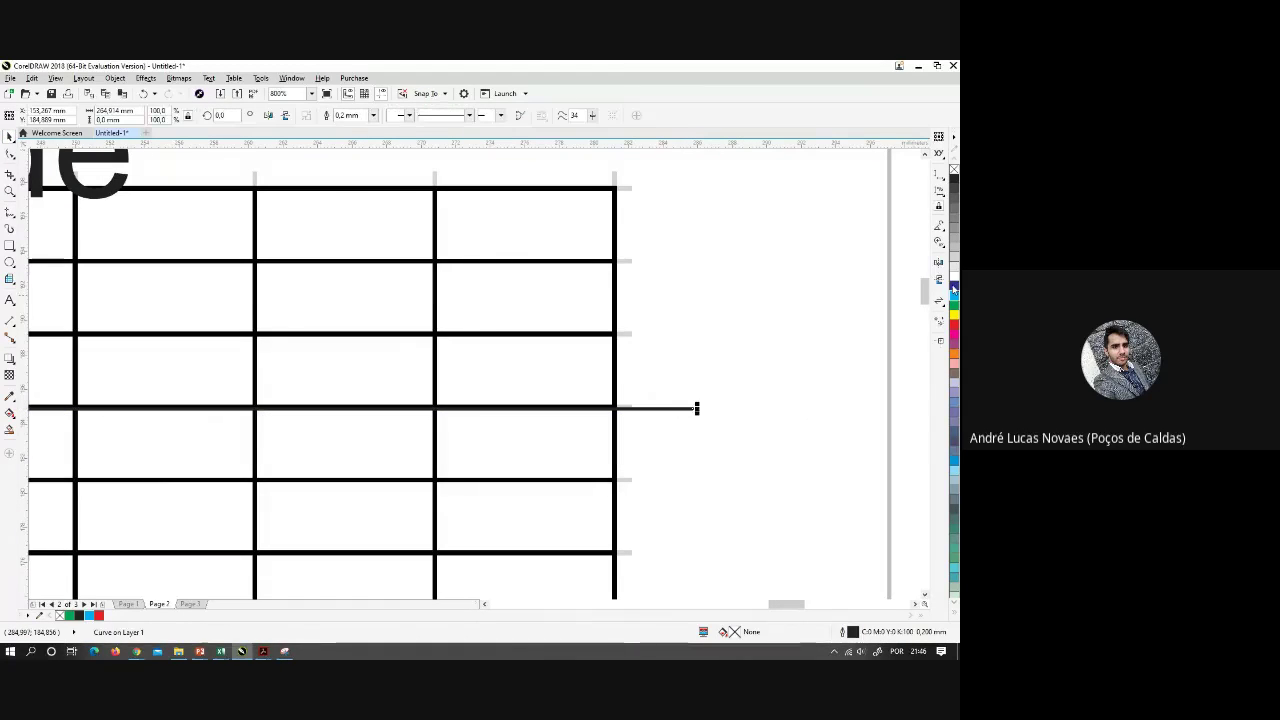
pyautogui.rightClick(953, 322)
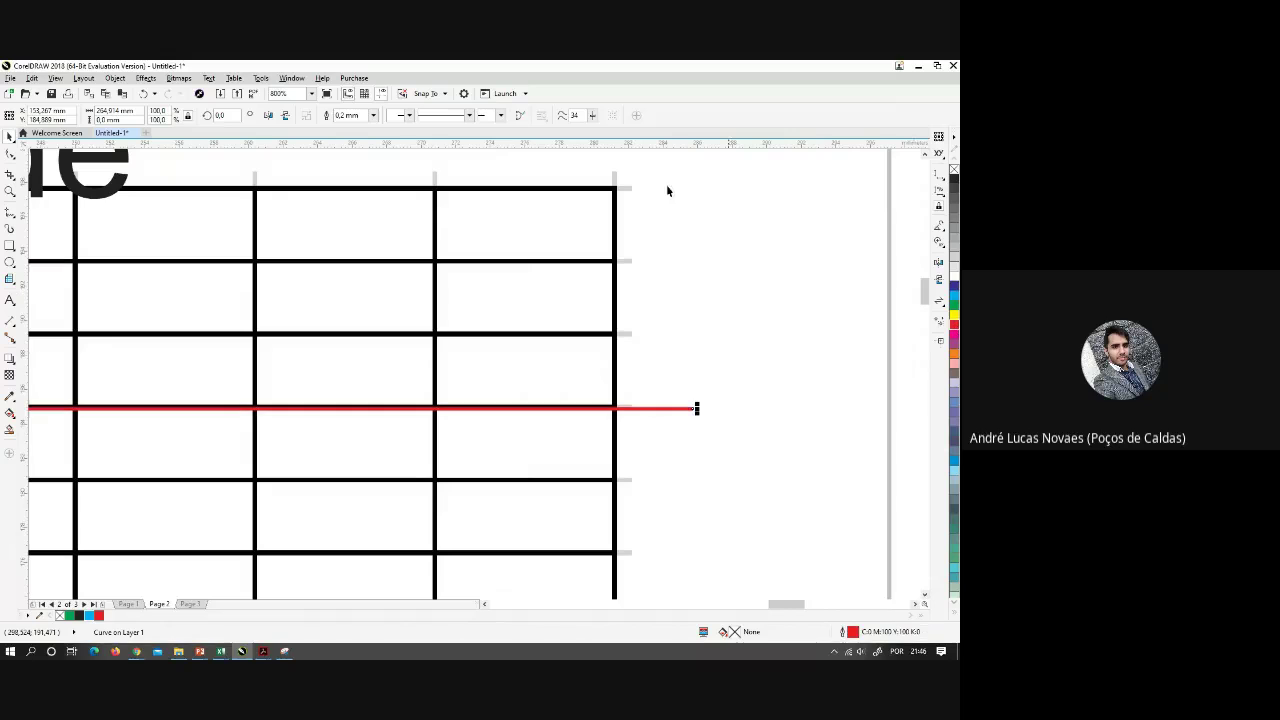
pyautogui.click(373, 116)
pyautogui.click(350, 204)
pyautogui.scroll(-1, 386, 311)
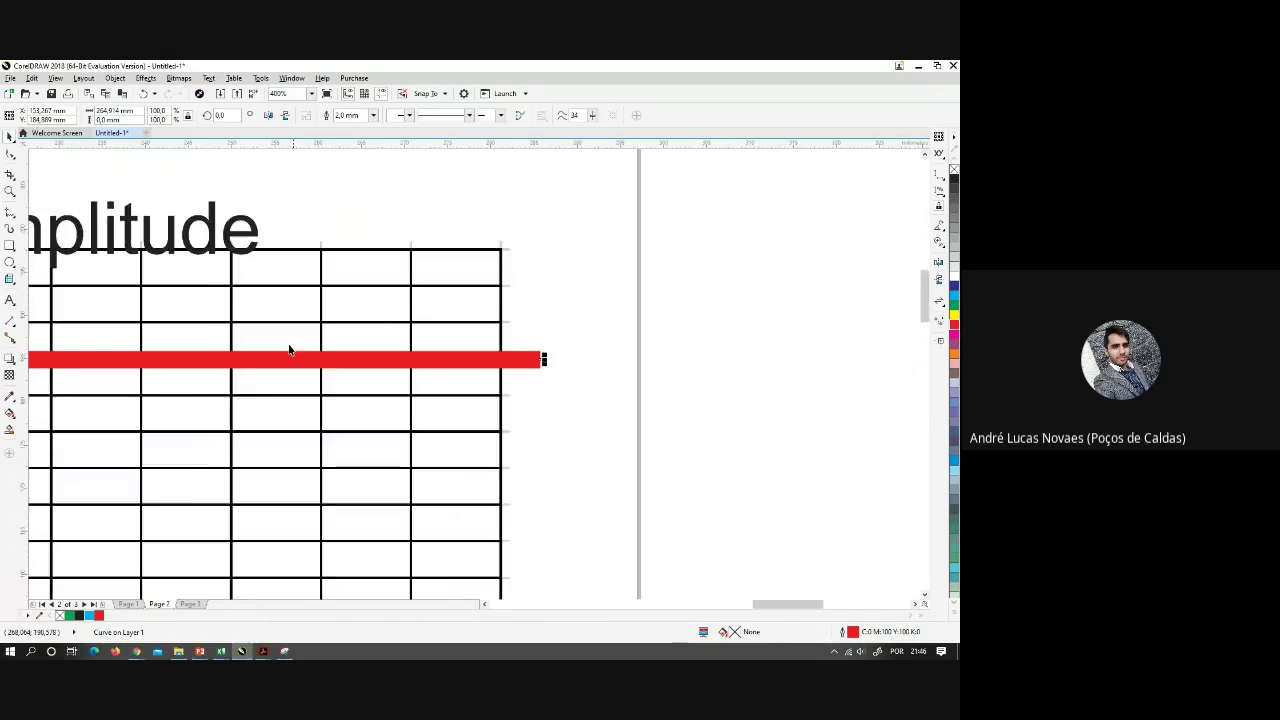
pyautogui.scroll(-3, 289, 349)
pyautogui.scroll(1, 284, 316)
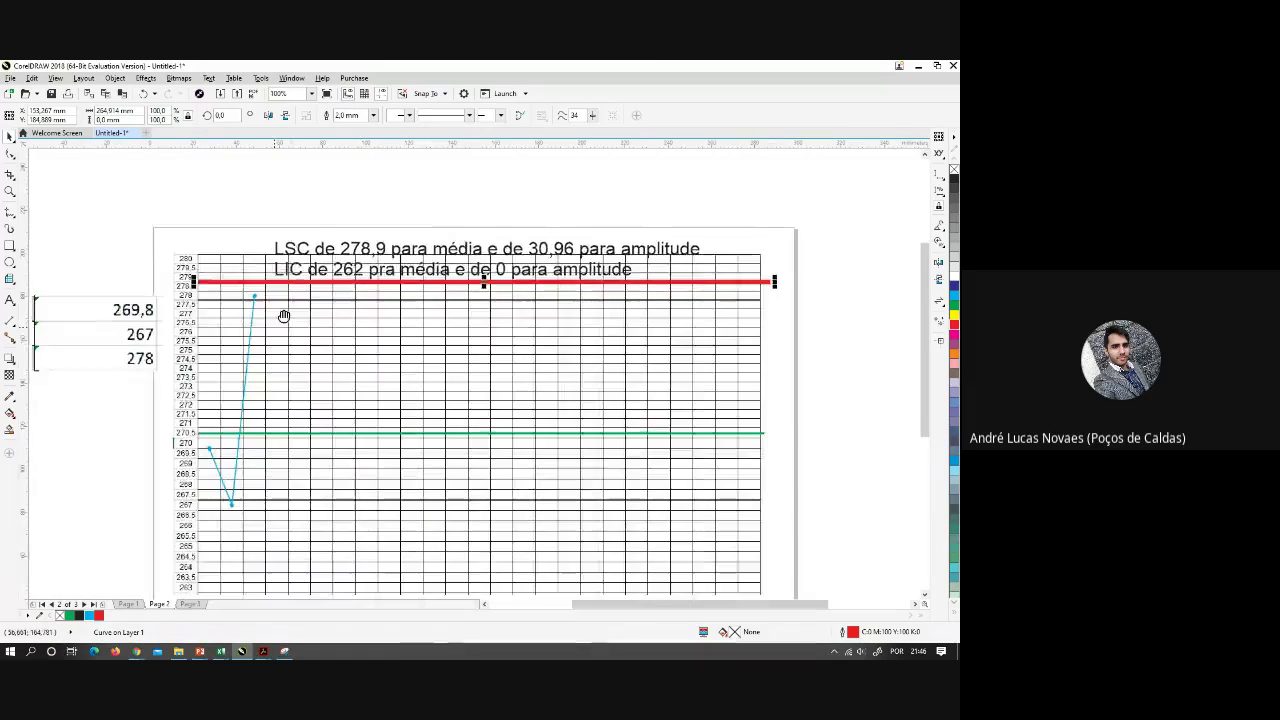
# Duplicate the red limit line down to 262 on the mean chart's scale to mark the lower control limit
pyautogui.moveTo(284, 316); pyautogui.dragTo(292, 241)
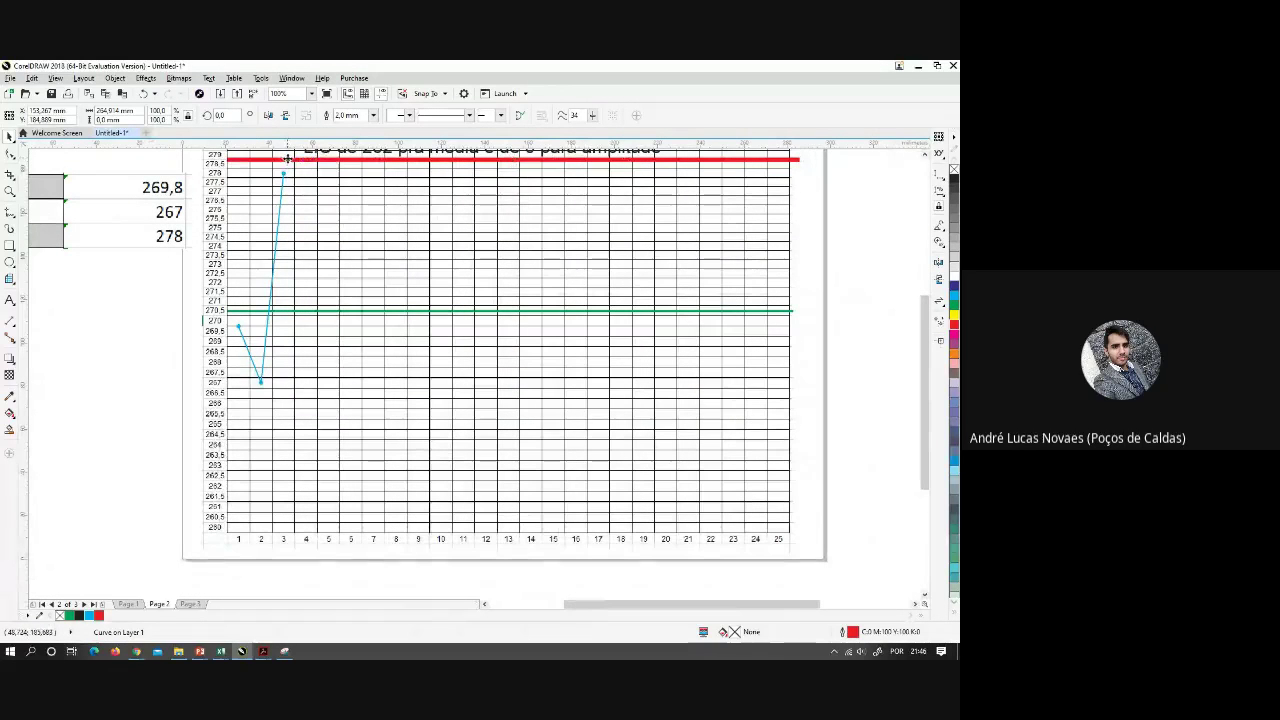
pyautogui.moveTo(287, 158); pyautogui.dragTo(225, 486)
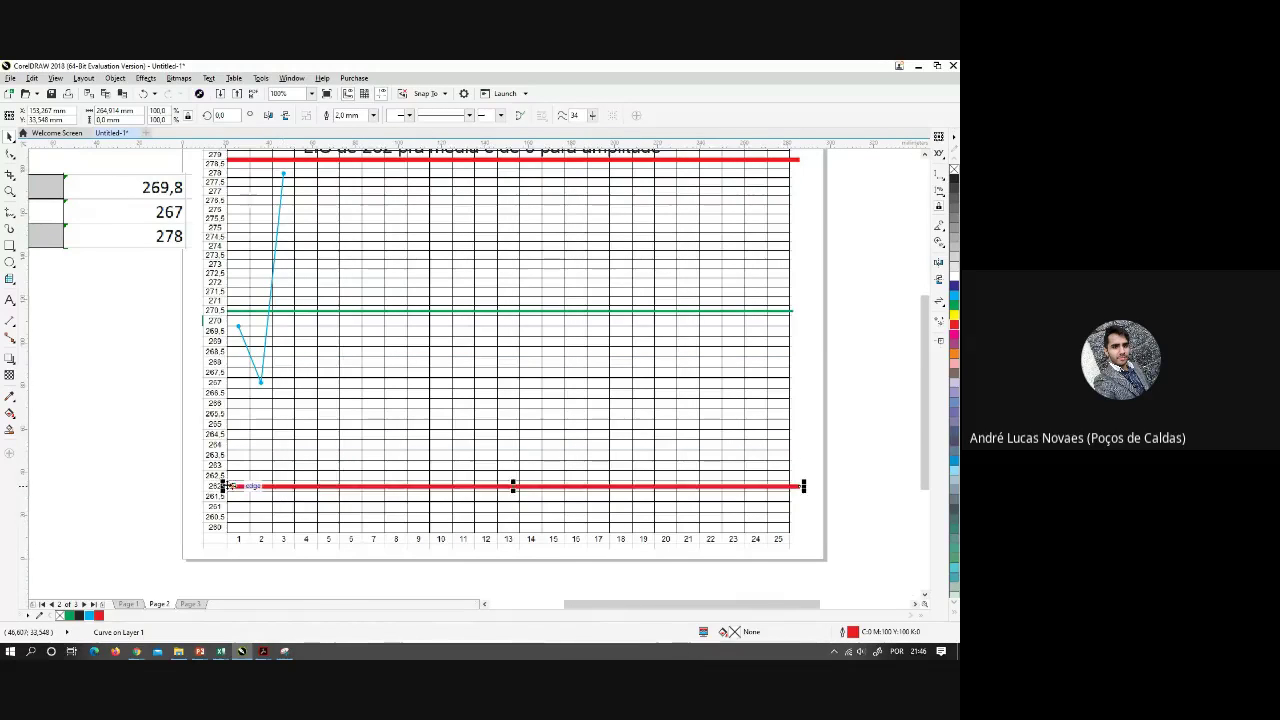
pyautogui.scroll(3, 225, 486)
pyautogui.scroll(-3, 225, 456)
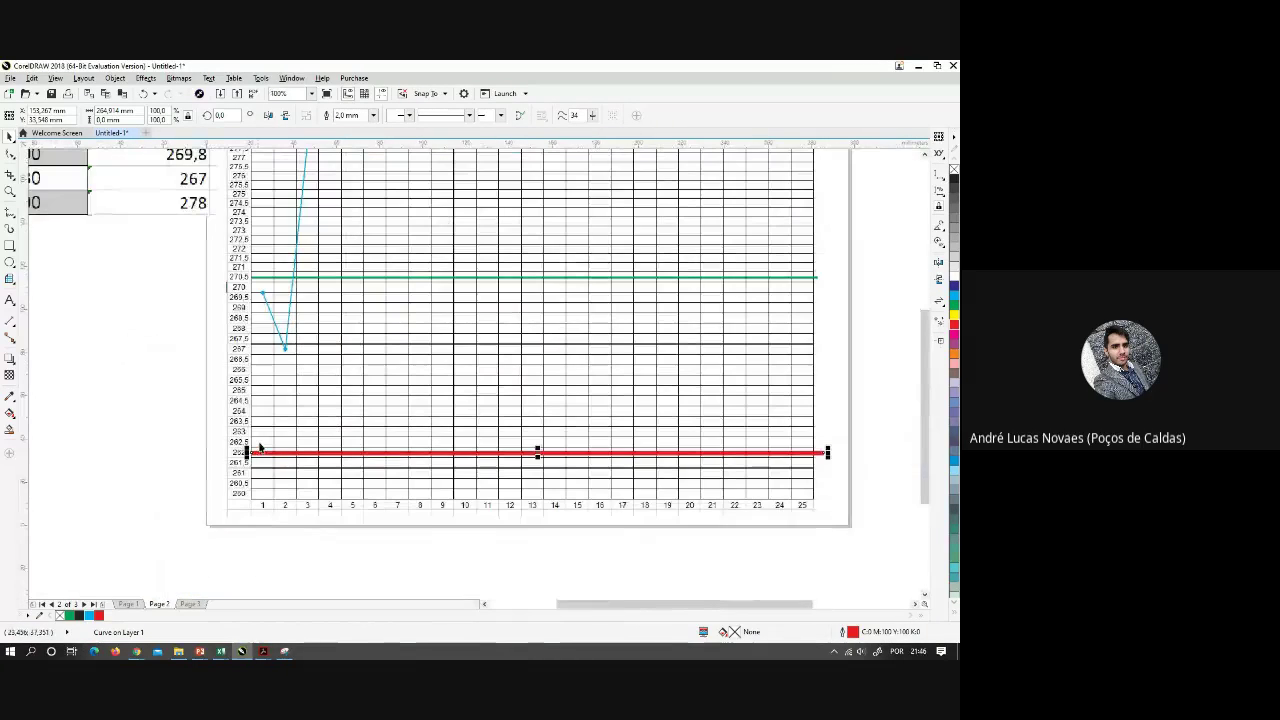
pyautogui.click(838, 384)
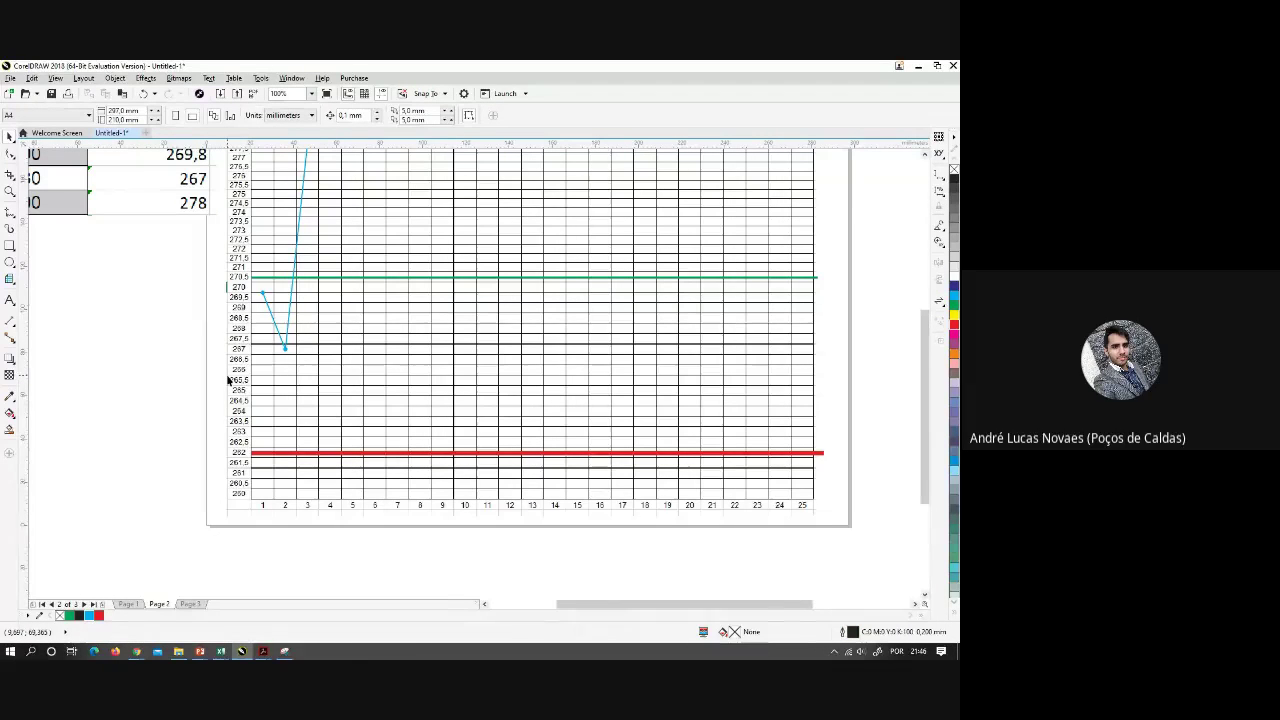
# Delete the LSC and LIC limits text above the mean chart and the sample means table image beside the page
pyautogui.scroll(-3, 228, 380)
pyautogui.scroll(2, 294, 271)
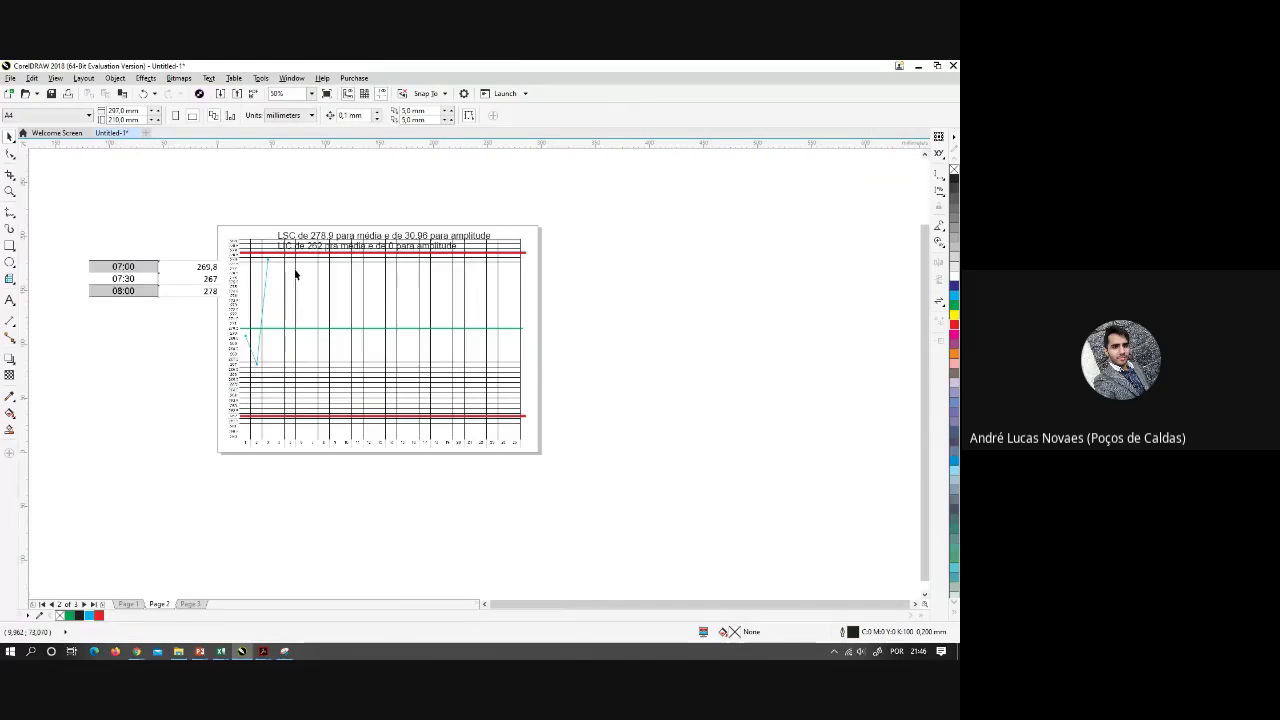
pyautogui.click(334, 236)
pyautogui.press('Delete')
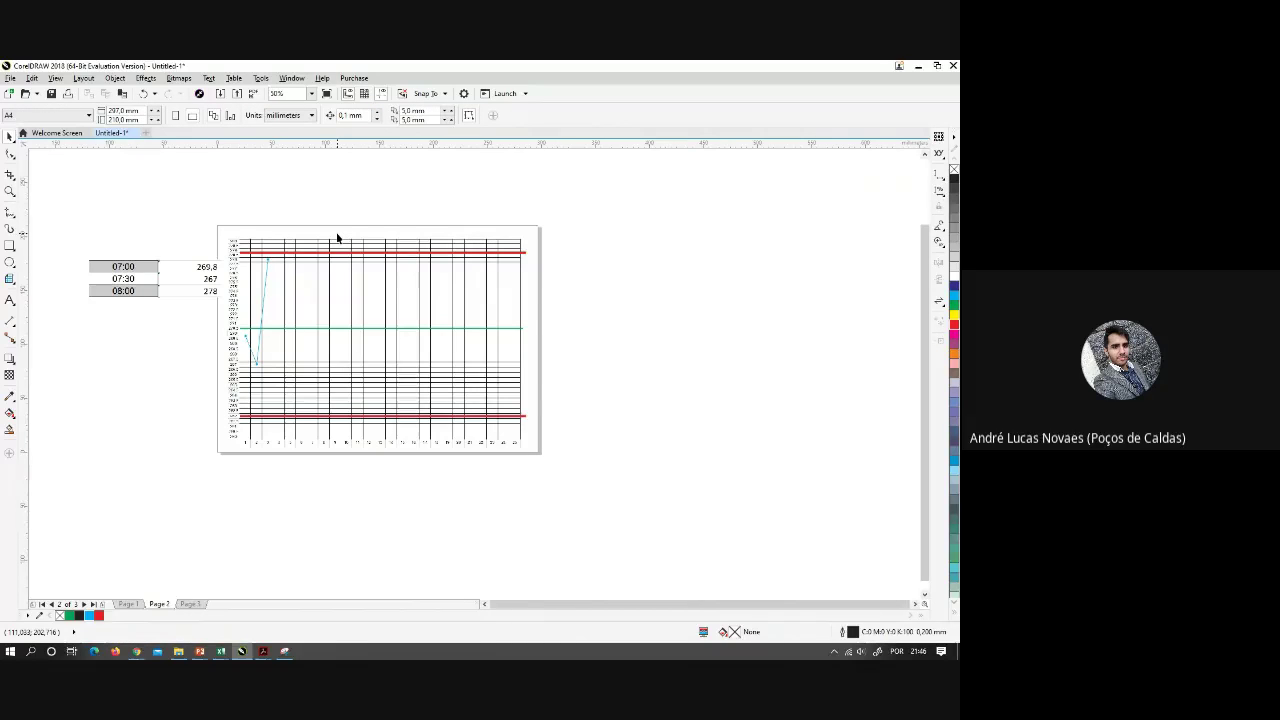
pyautogui.scroll(2, 209, 291)
pyautogui.click(180, 273)
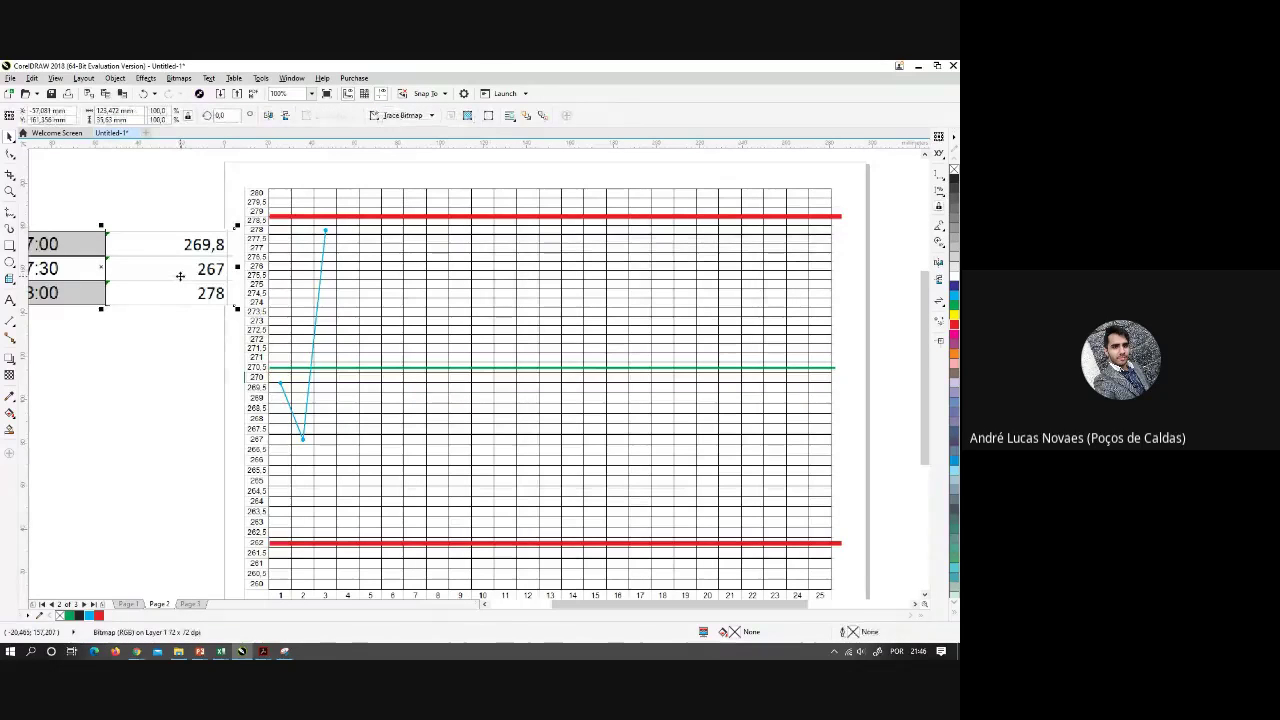
pyautogui.press('Delete')
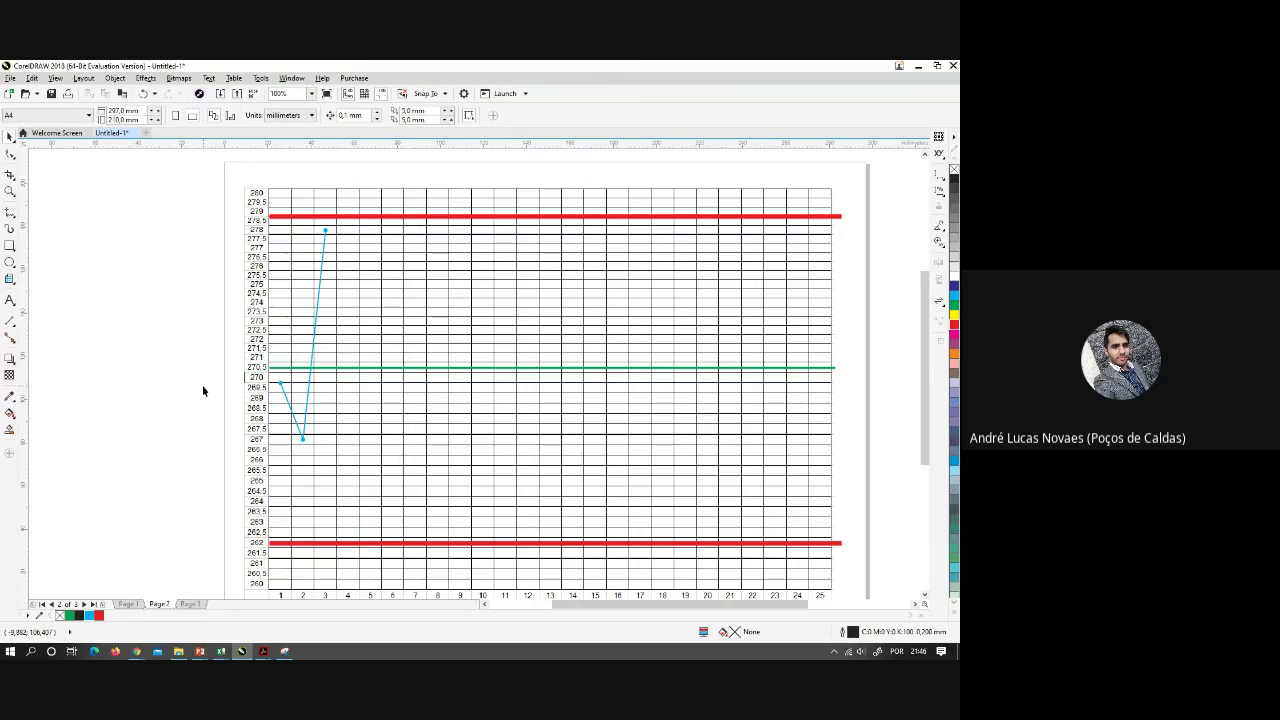
# Look over the mean chart's lower part, and go to page 1 to review the amplitude chart and its limit lines
pyautogui.moveTo(203, 390); pyautogui.dragTo(177, 300)
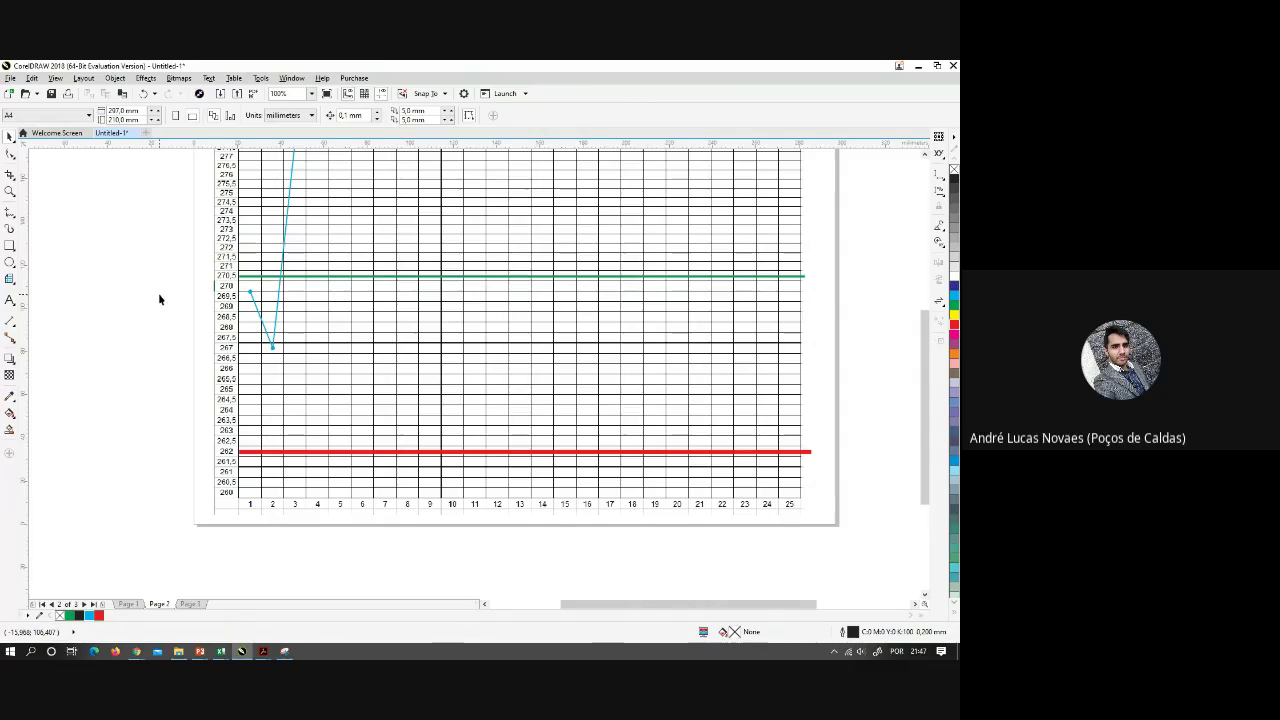
pyautogui.click(128, 604)
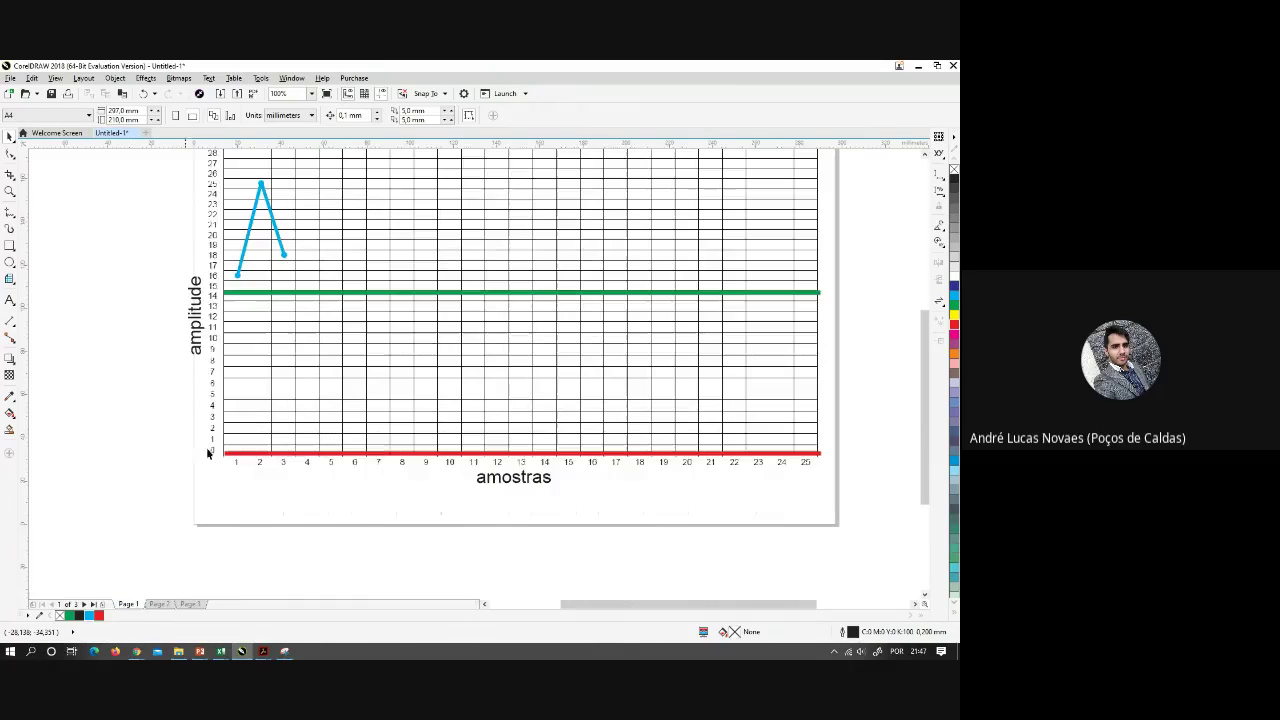
pyautogui.scroll(3, 266, 380)
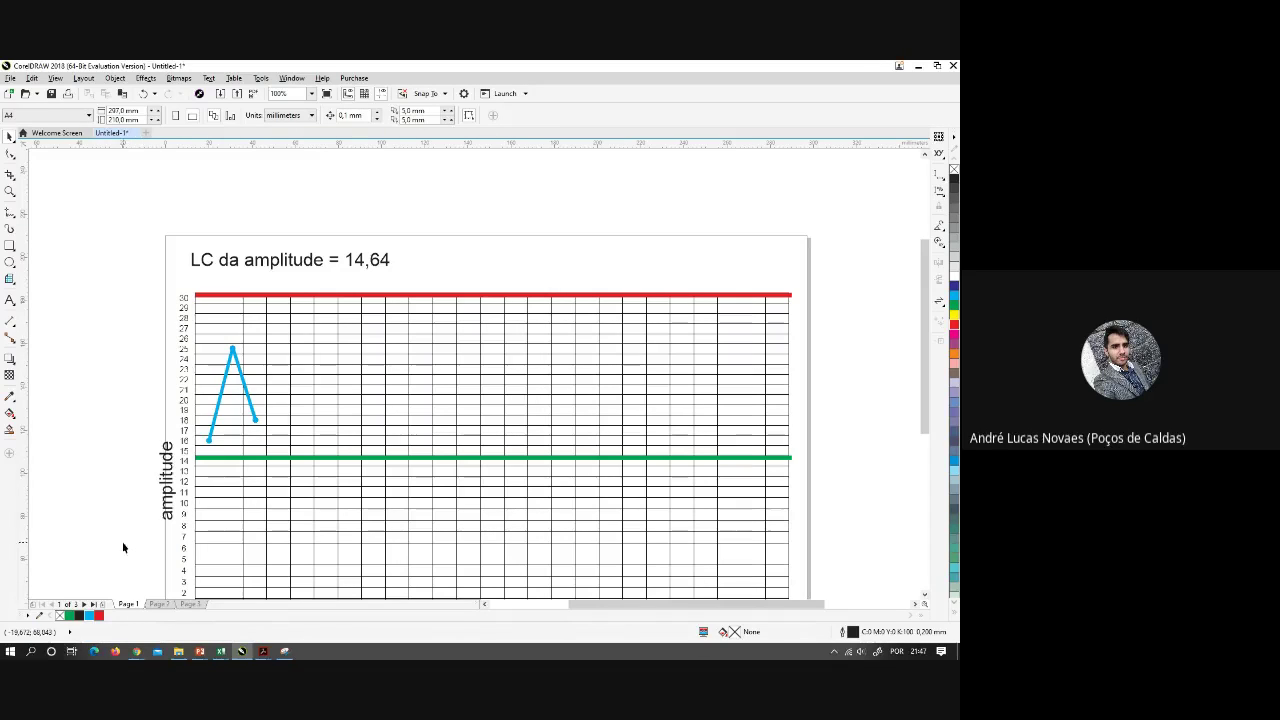
# Switch to the Monitoramento_gráficos workbook in Excel and open the Seção A-A sheet
pyautogui.click(226, 653)
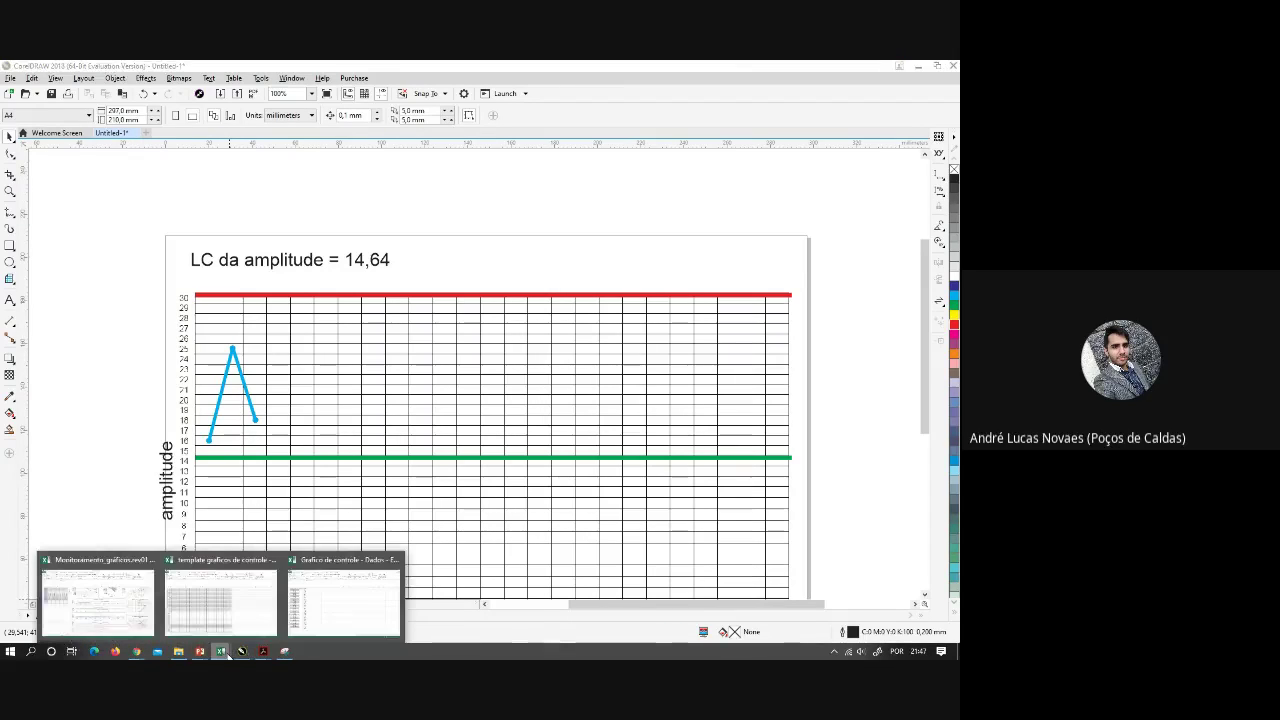
pyautogui.click(97, 598)
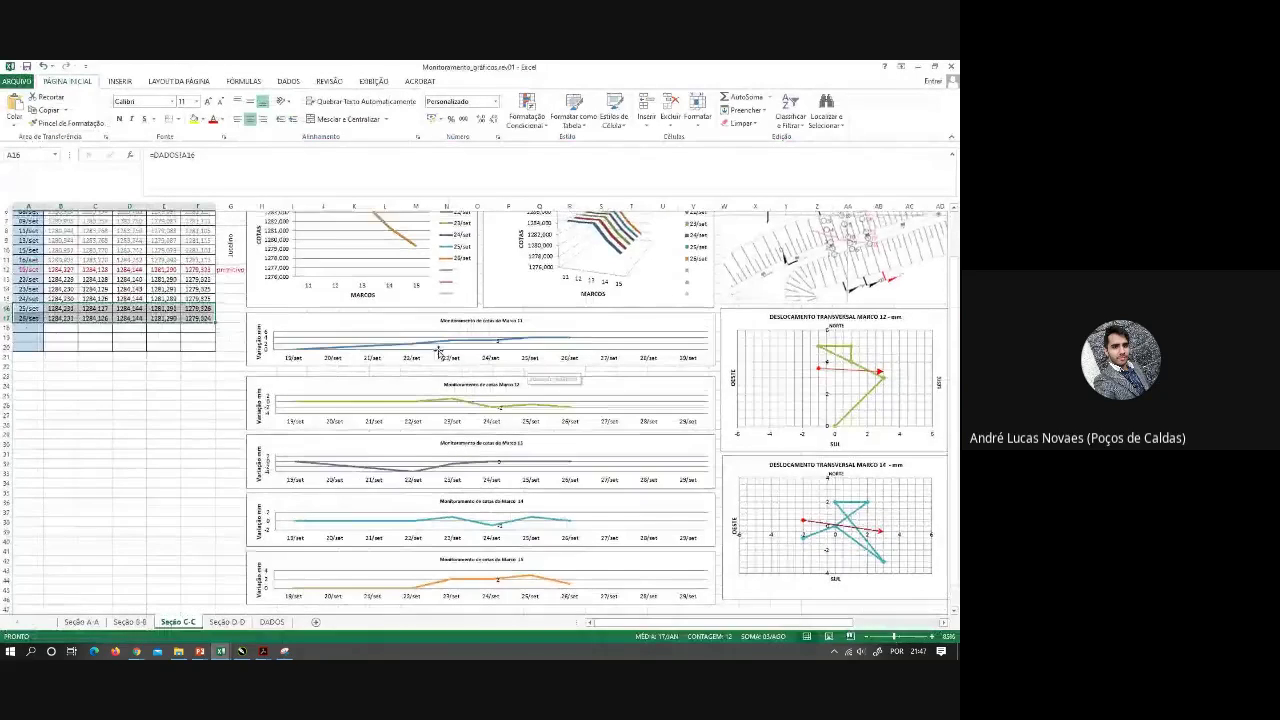
pyautogui.scroll(2, 438, 352)
pyautogui.click(81, 622)
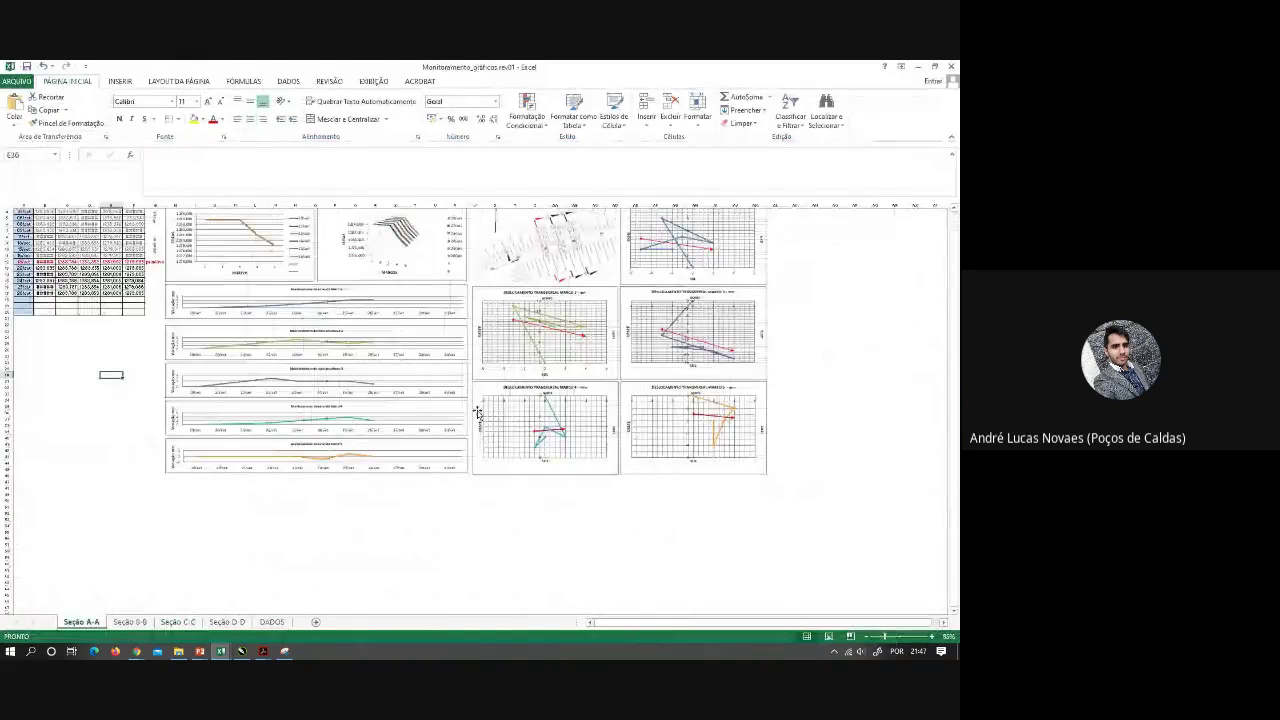
# Examine the Marco 2 transversal displacement chart and the site plan with its numbered markers and section lines
pyautogui.click(903, 643)
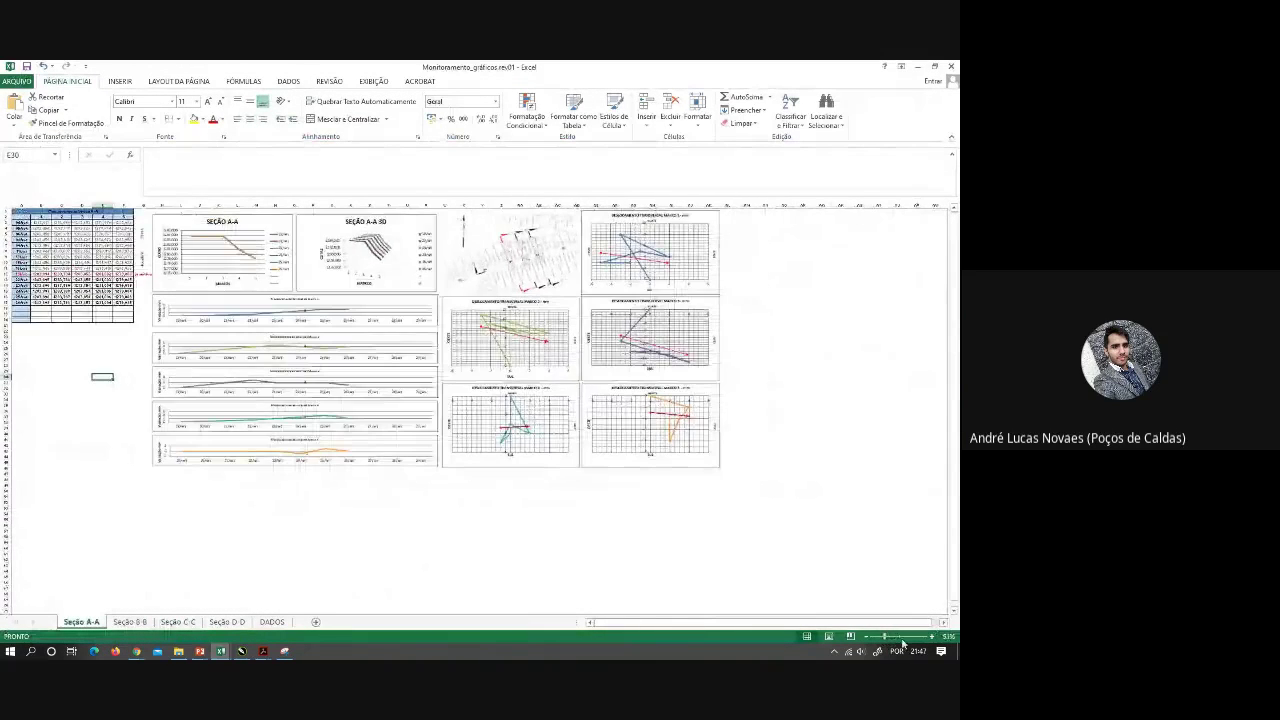
pyautogui.click(909, 641)
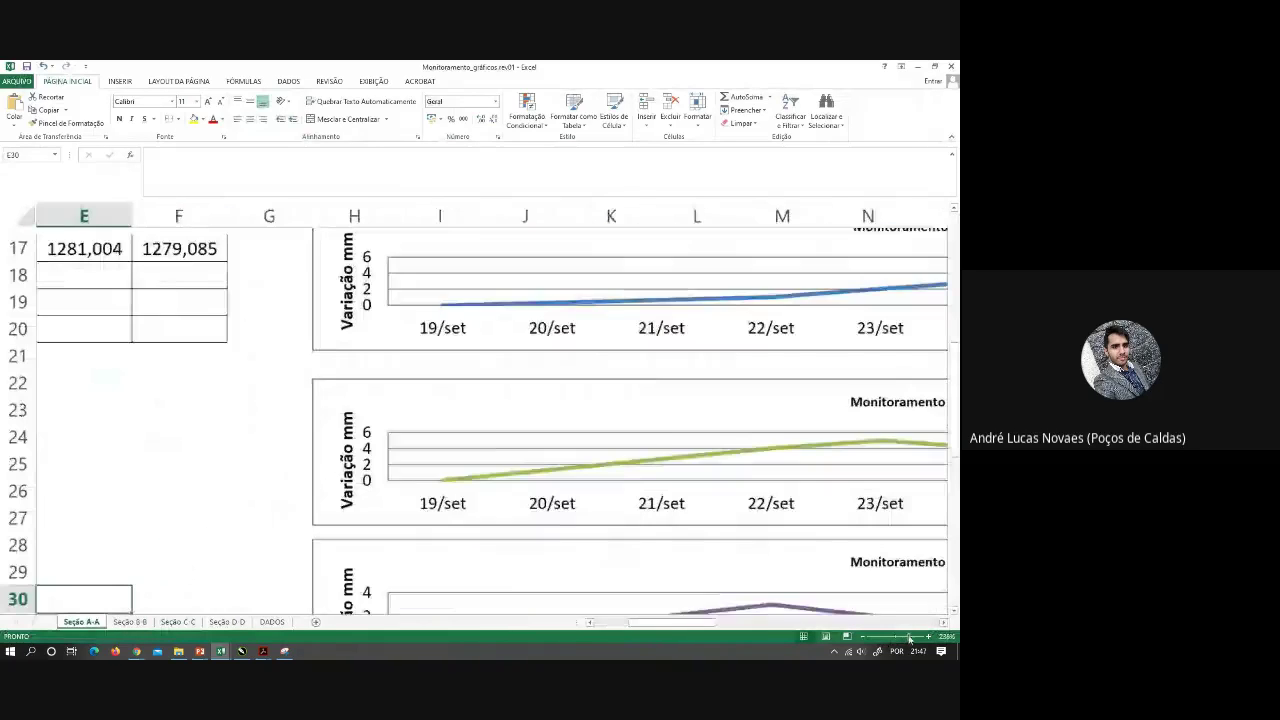
pyautogui.hscroll(10, 805, 637)
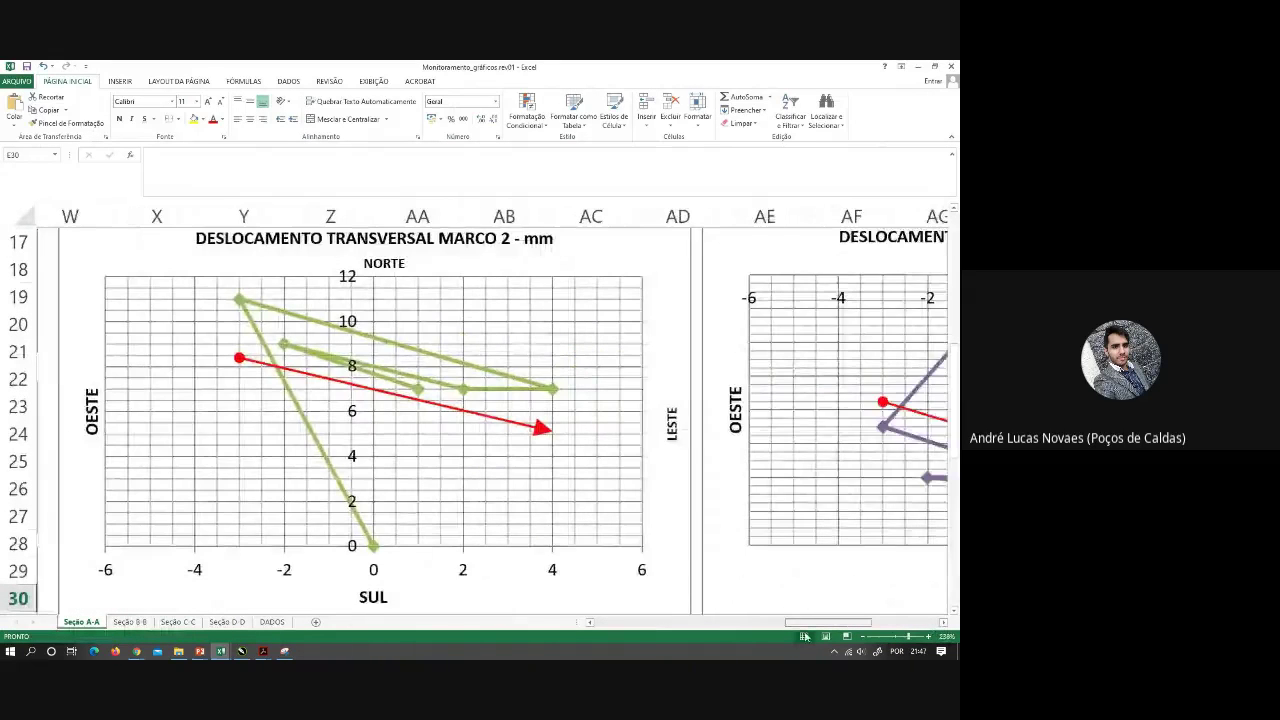
pyautogui.scroll(5, 629, 480)
pyautogui.scroll(-1, 584, 483)
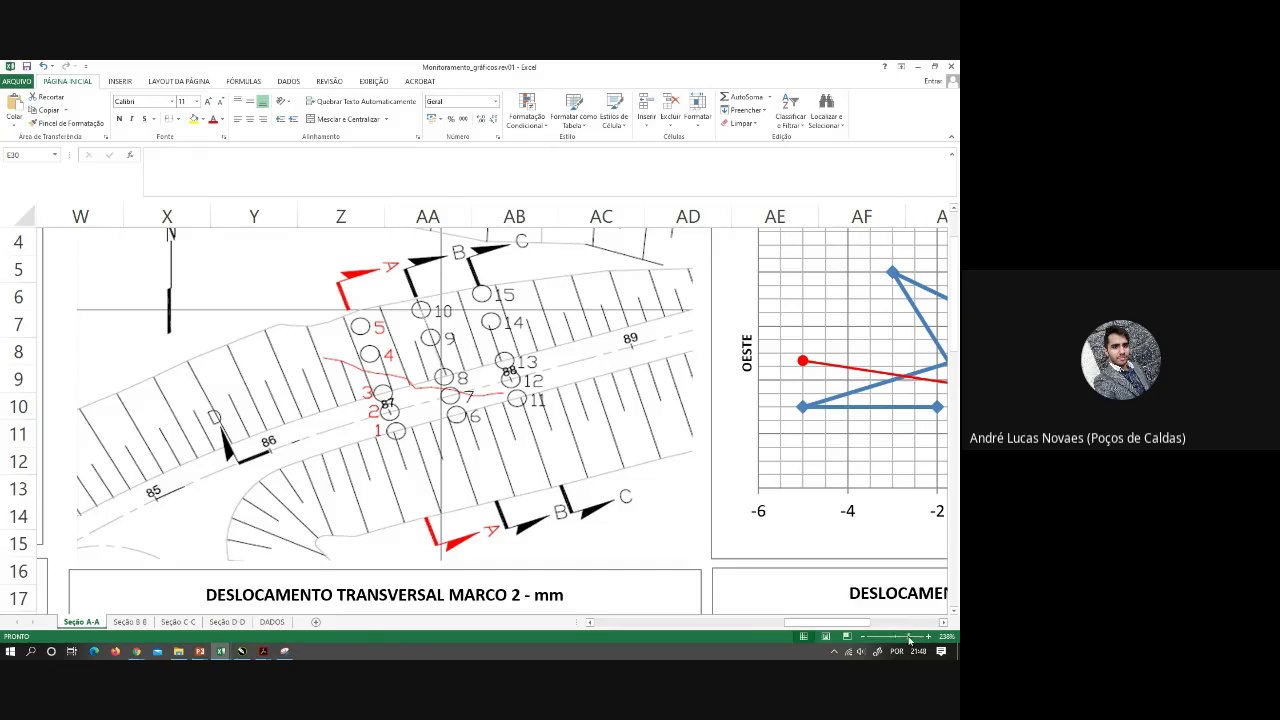
pyautogui.moveTo(909, 638); pyautogui.dragTo(909, 638)
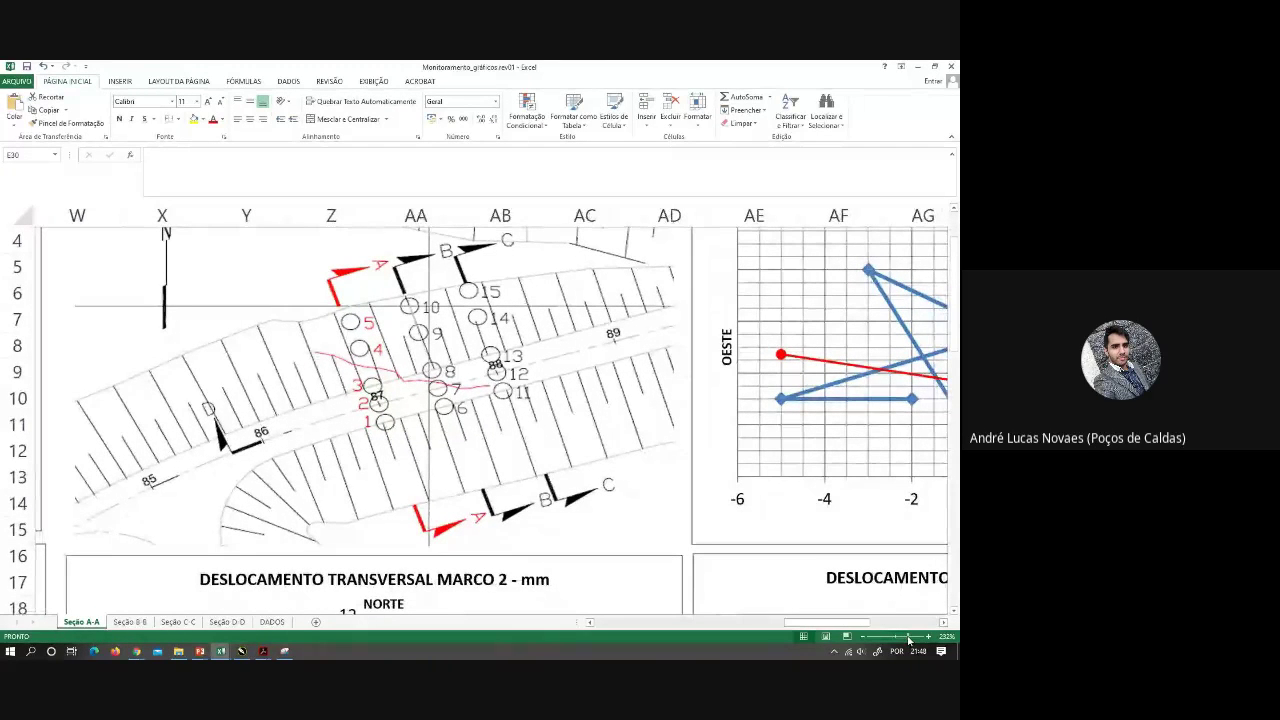
pyautogui.keyDown('ctrl'); pyautogui.scroll(-6, 576, 515); pyautogui.keyUp('ctrl')
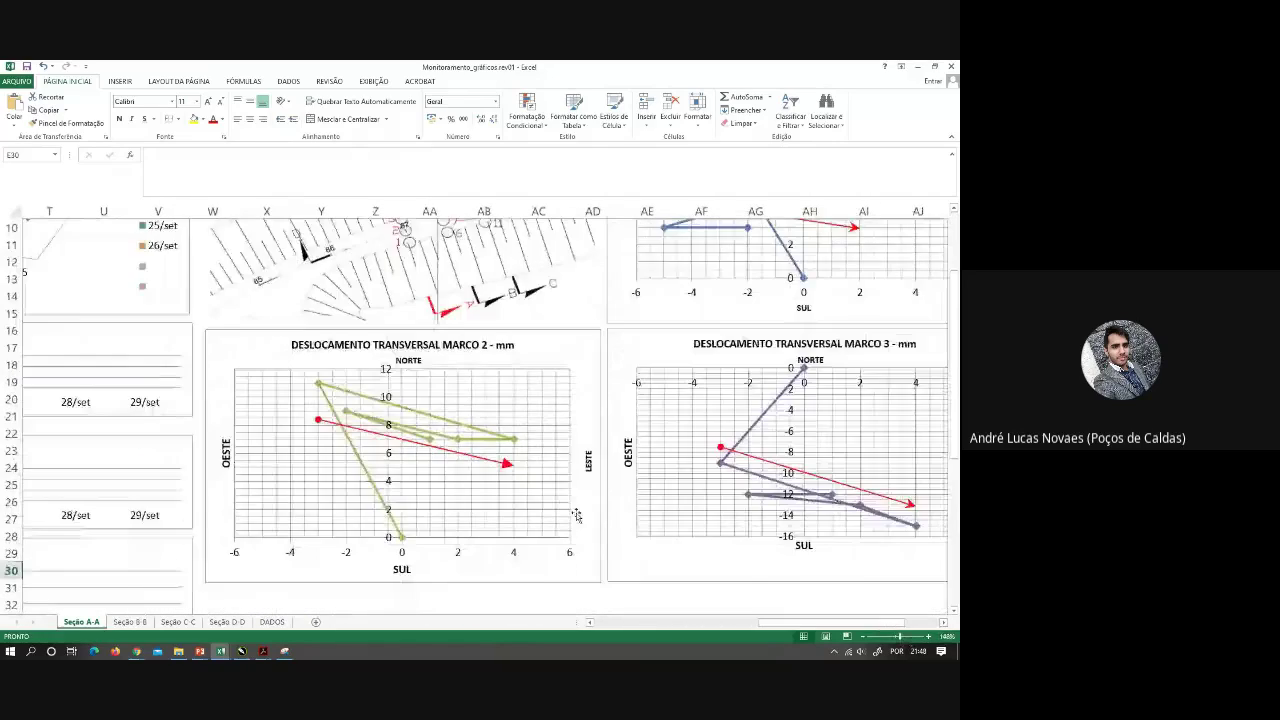
# Examine the Seção A-A elevation profiles and the elevation monitoring charts of the individual markers
pyautogui.scroll(-1, 576, 515)
pyautogui.moveTo(900, 638); pyautogui.dragTo(890, 641)
pyautogui.scroll(-5, 415, 526)
pyautogui.hscroll(-6, 415, 526)
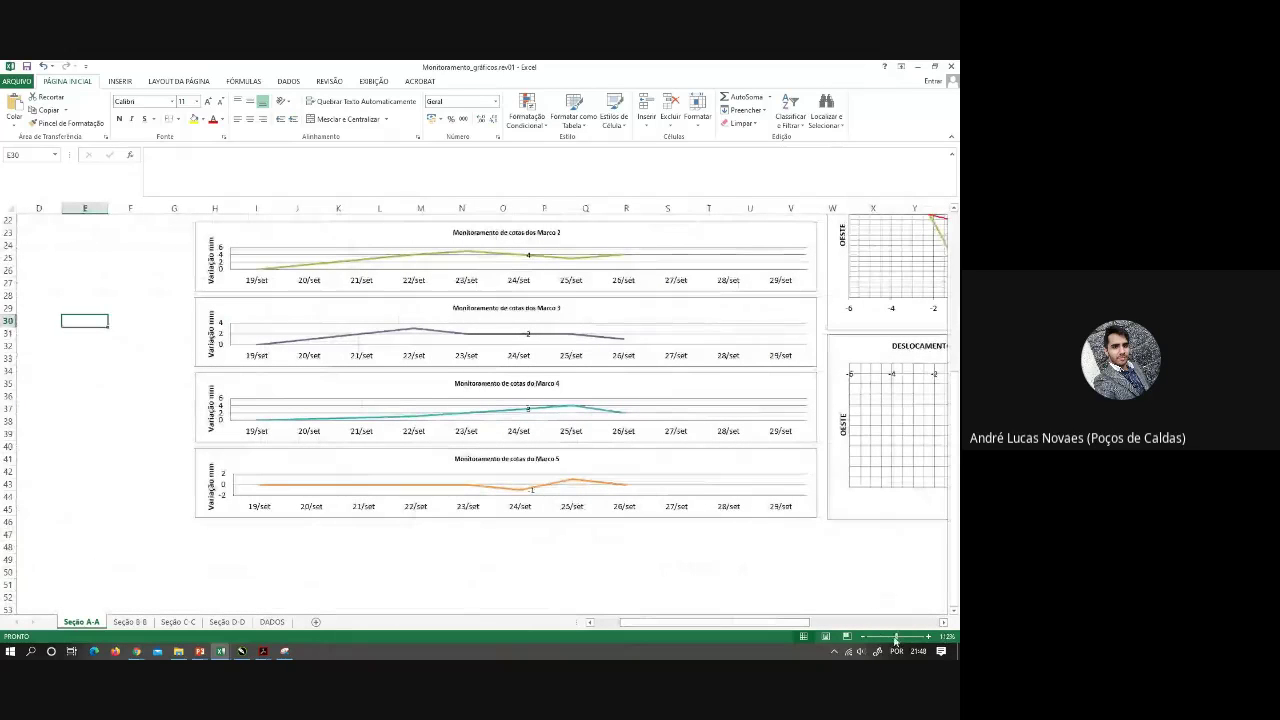
pyautogui.moveTo(895, 640); pyautogui.dragTo(897, 640)
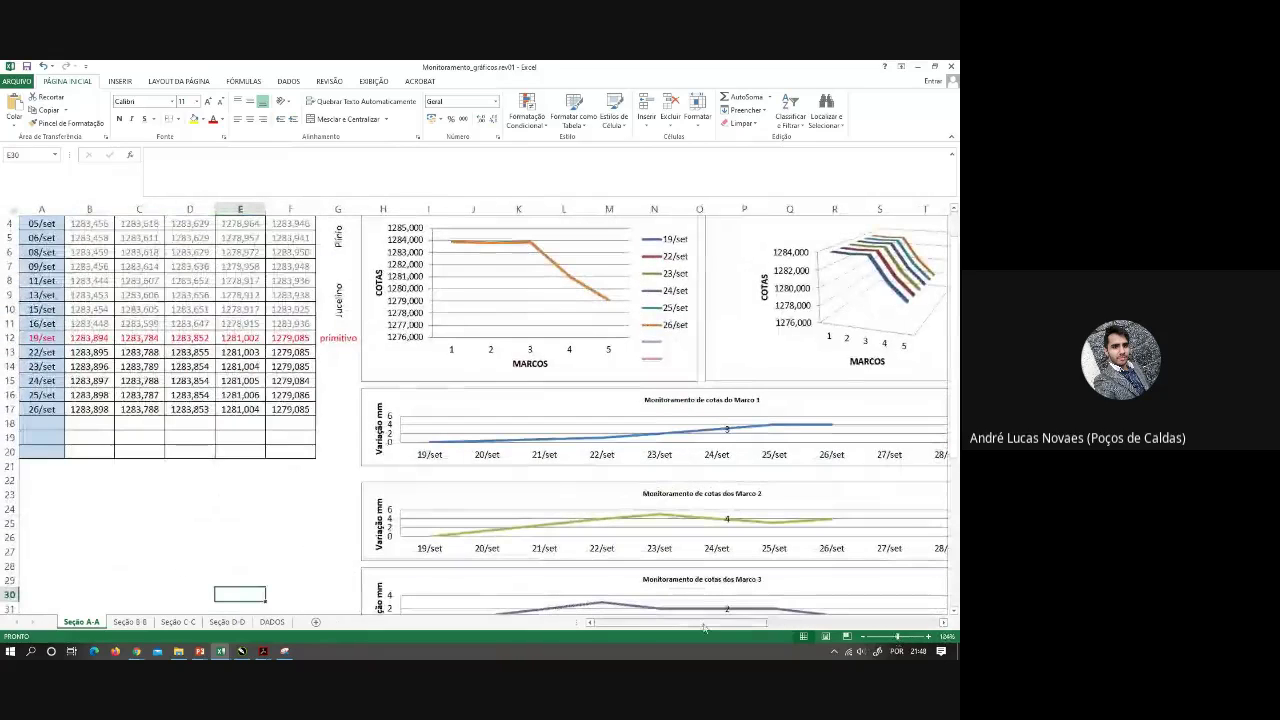
pyautogui.moveTo(690, 622); pyautogui.dragTo(746, 627)
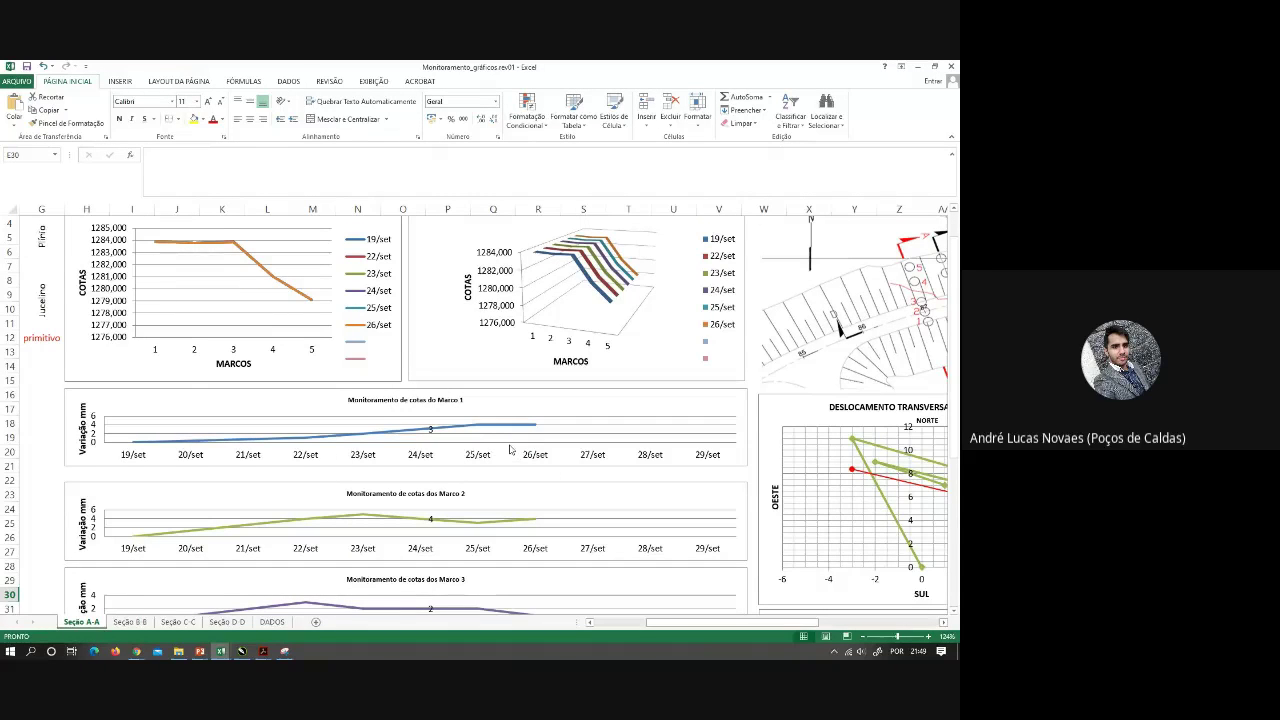
pyautogui.scroll(-2, 509, 445)
pyautogui.scroll(4, 509, 445)
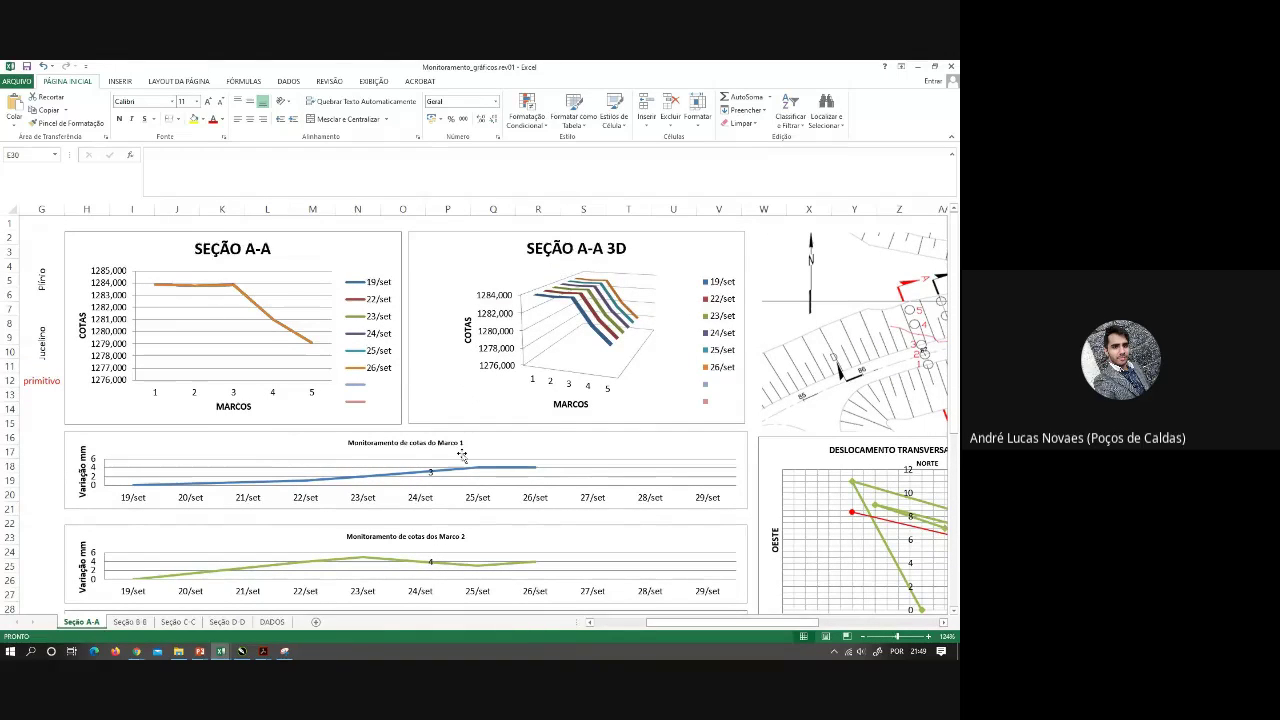
pyautogui.scroll(-2, 462, 456)
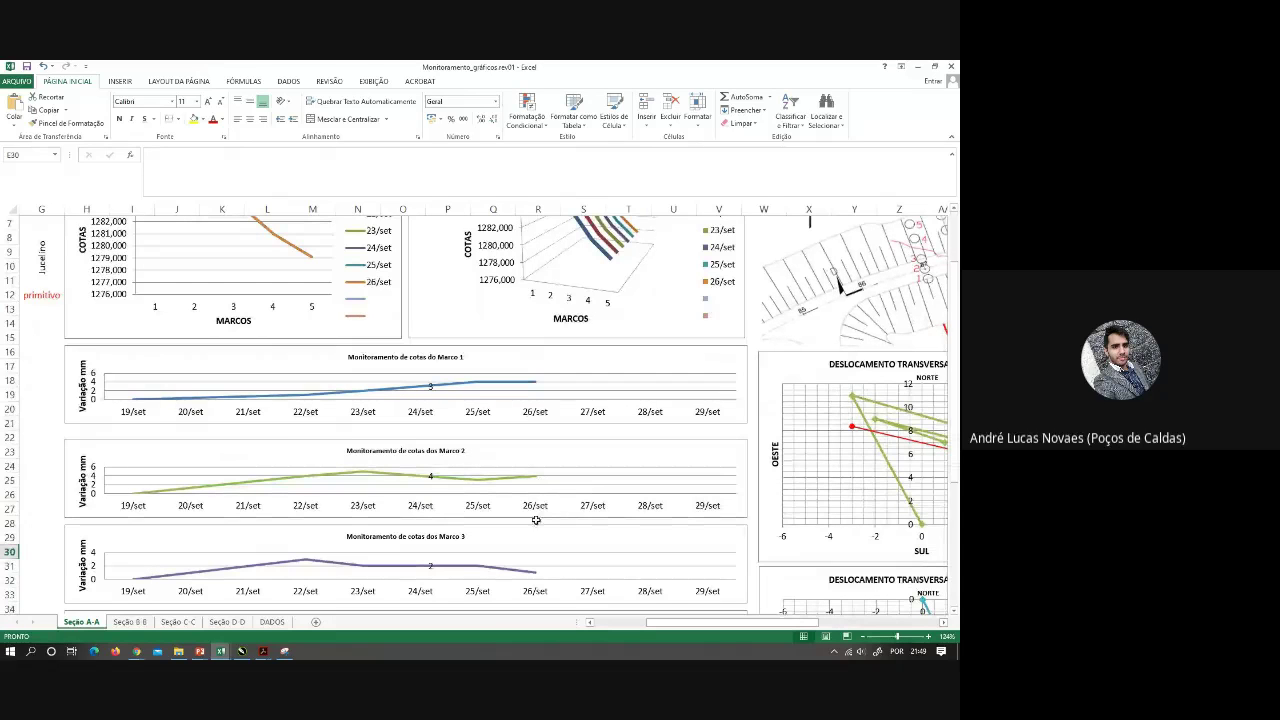
pyautogui.scroll(-2, 370, 556)
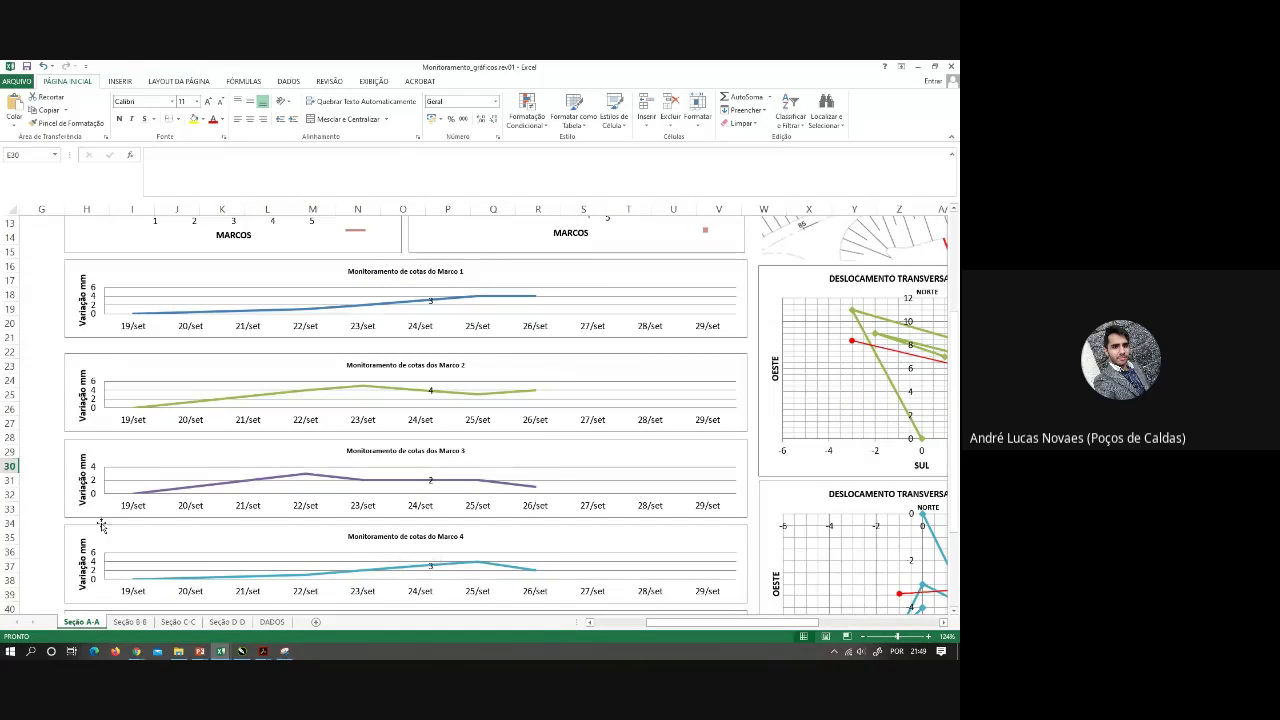
# Open the DADOS sheet, select the north coordinates in BQ12:CB17 and examine the individual readings up close
pyautogui.click(272, 622)
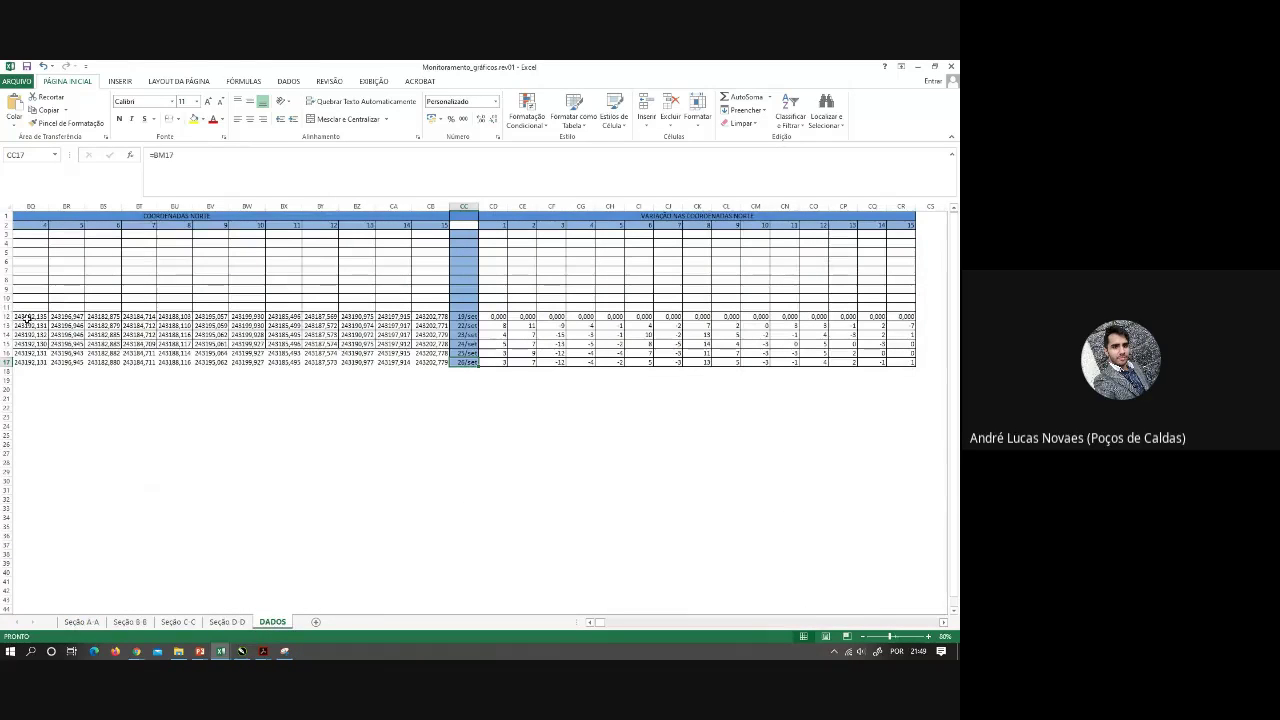
pyautogui.moveTo(25, 316); pyautogui.dragTo(437, 364)
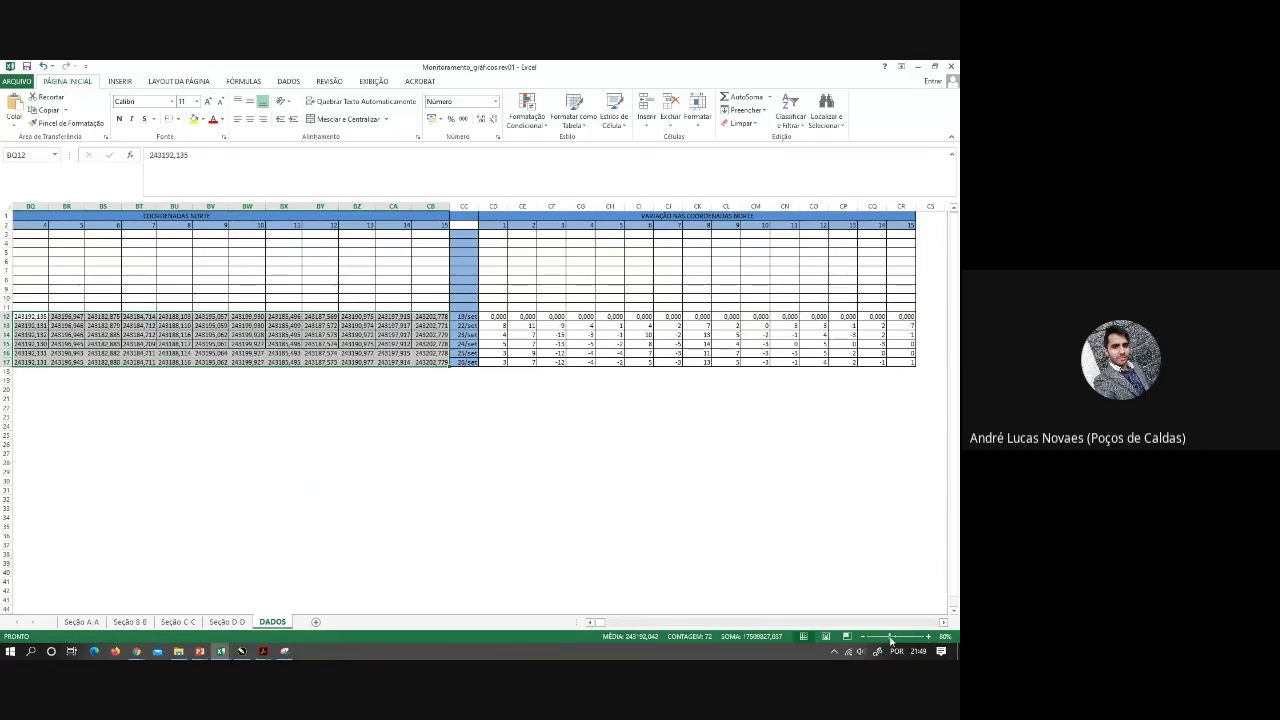
pyautogui.scroll(10, 891, 637)
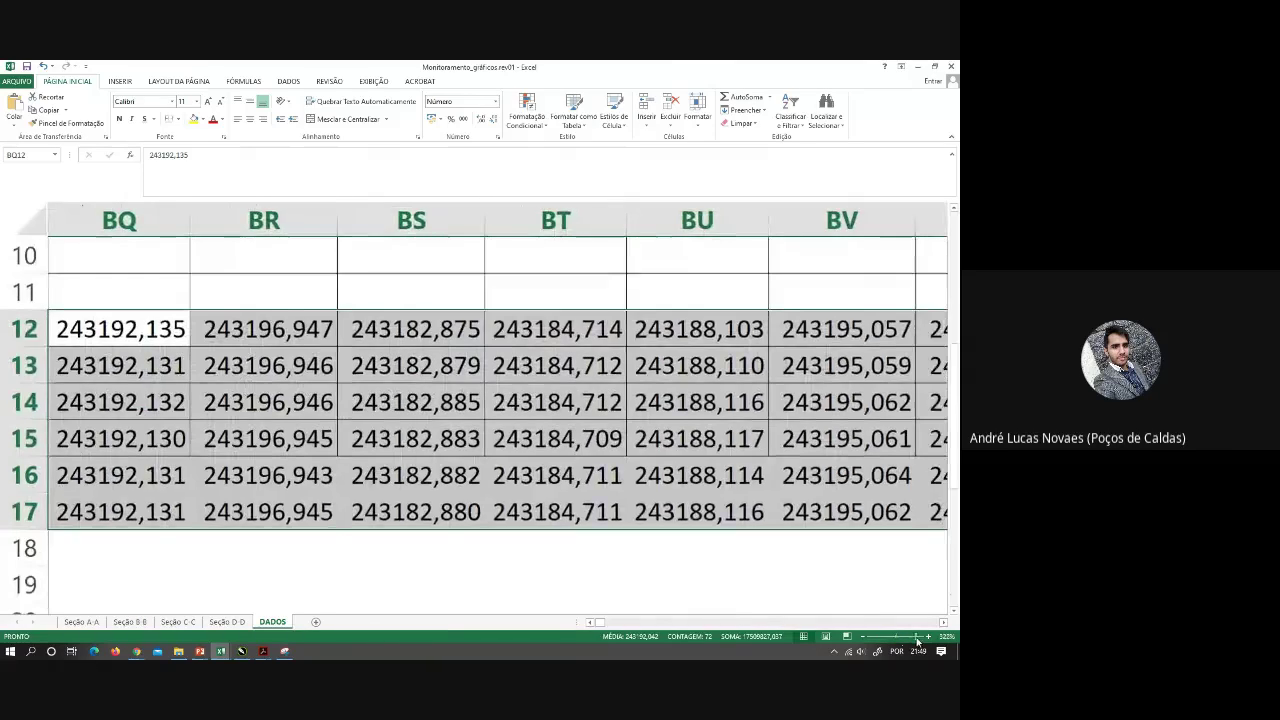
# Return to the Seção A-A sheet and look over all its elevation and transversal displacement charts together
pyautogui.click(81, 622)
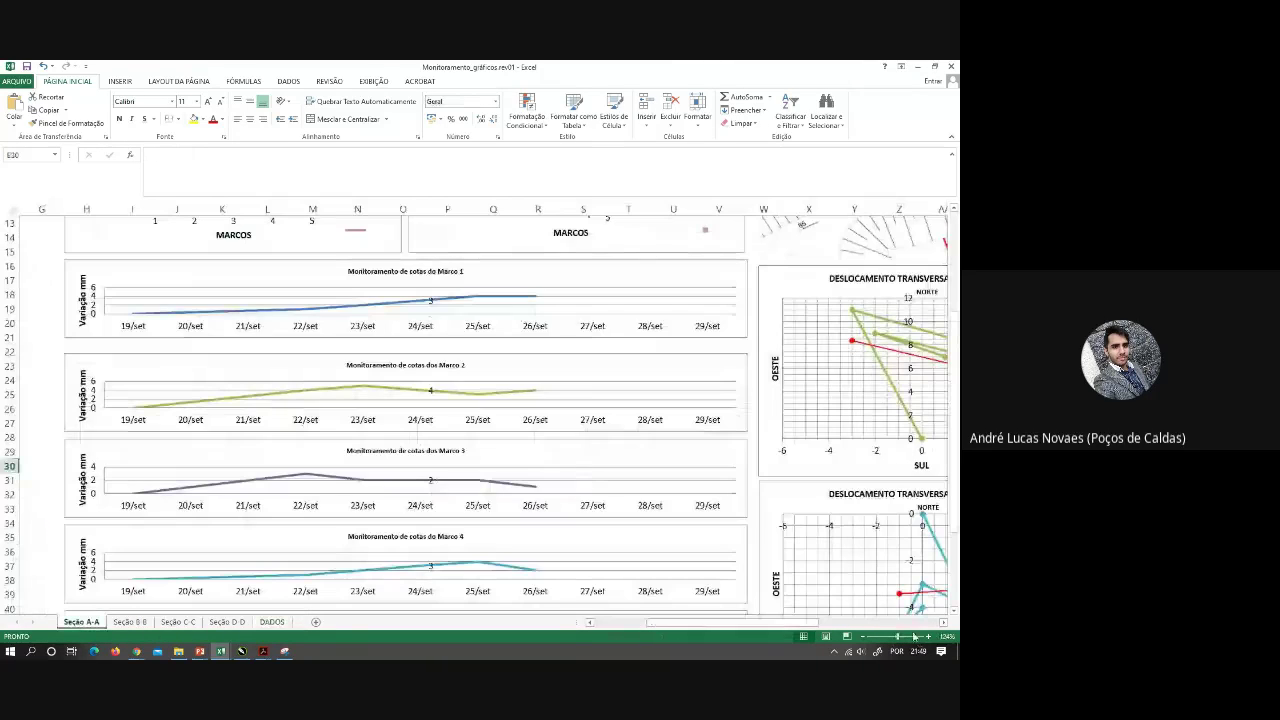
pyautogui.scroll(1, 899, 640)
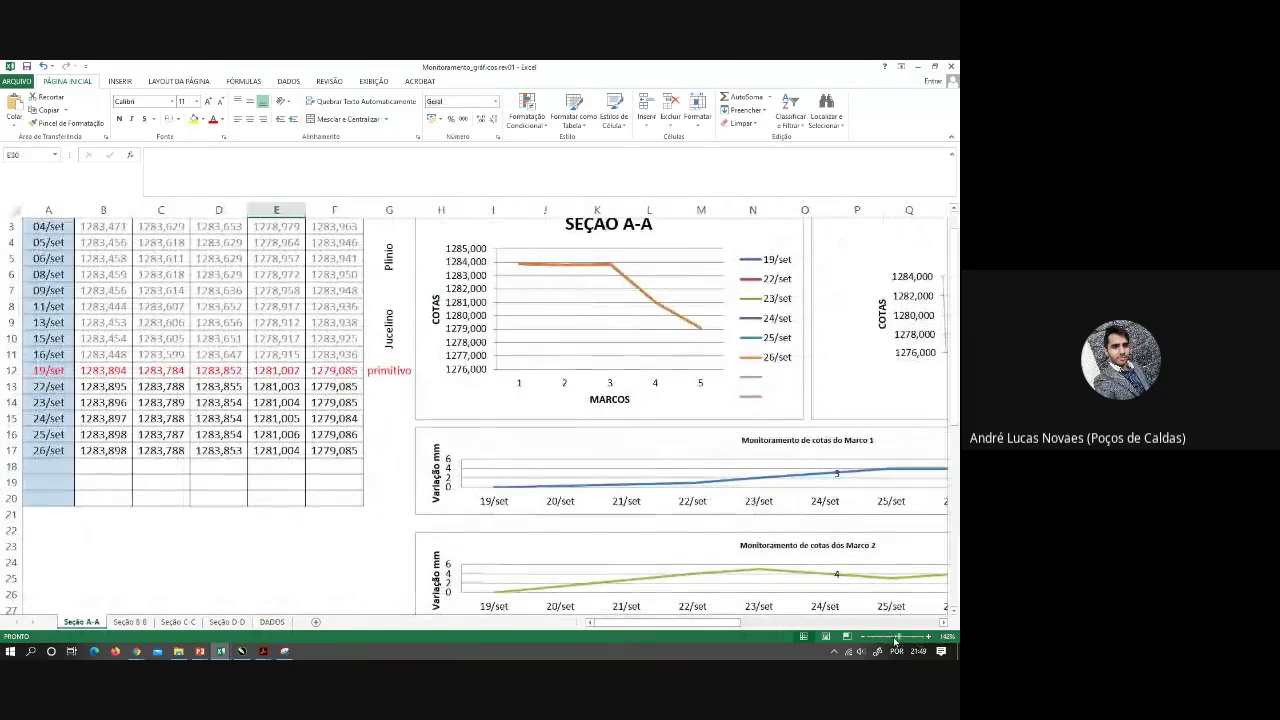
pyautogui.scroll(-5, 897, 637)
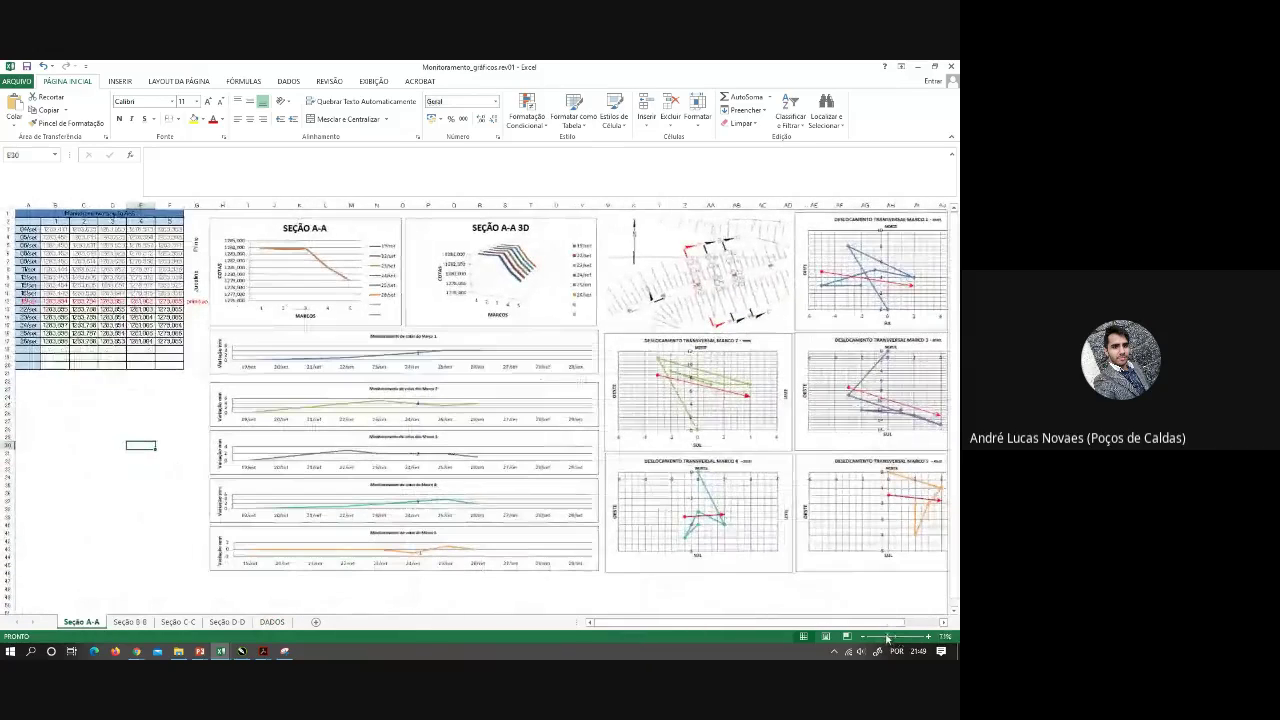
pyautogui.moveTo(683, 628); pyautogui.dragTo(718, 628)
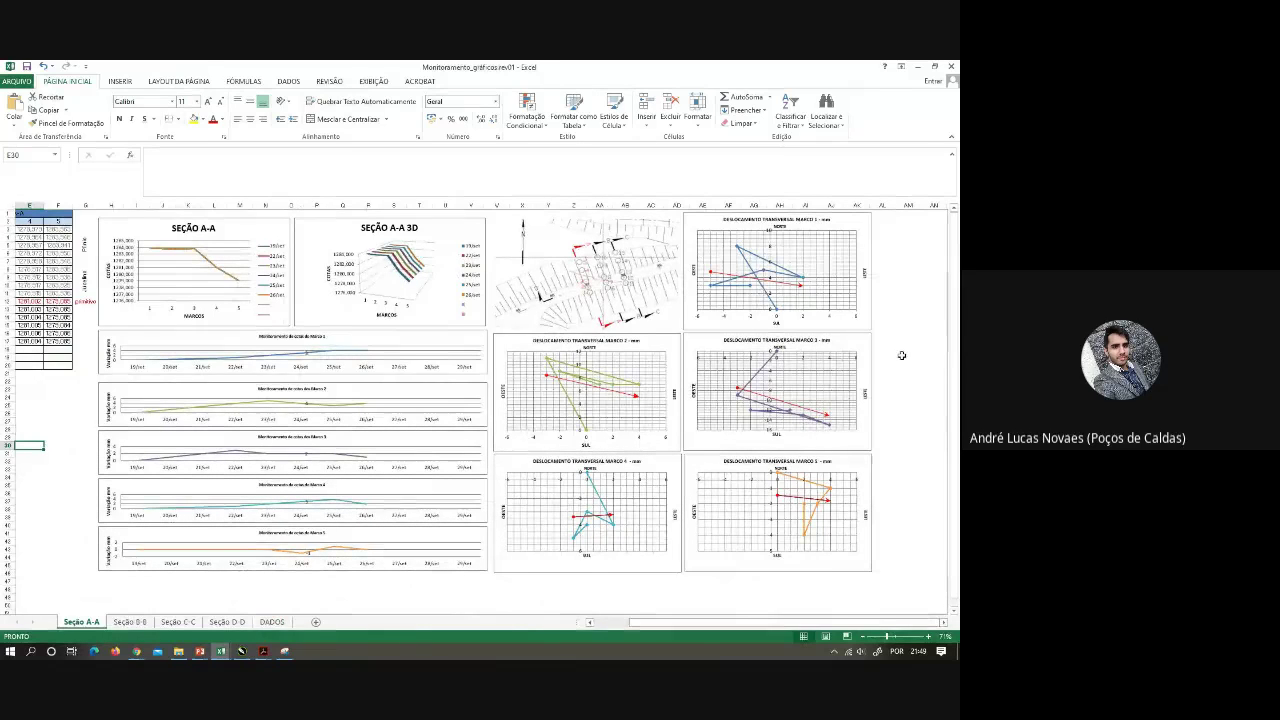
pyautogui.click(882, 205)
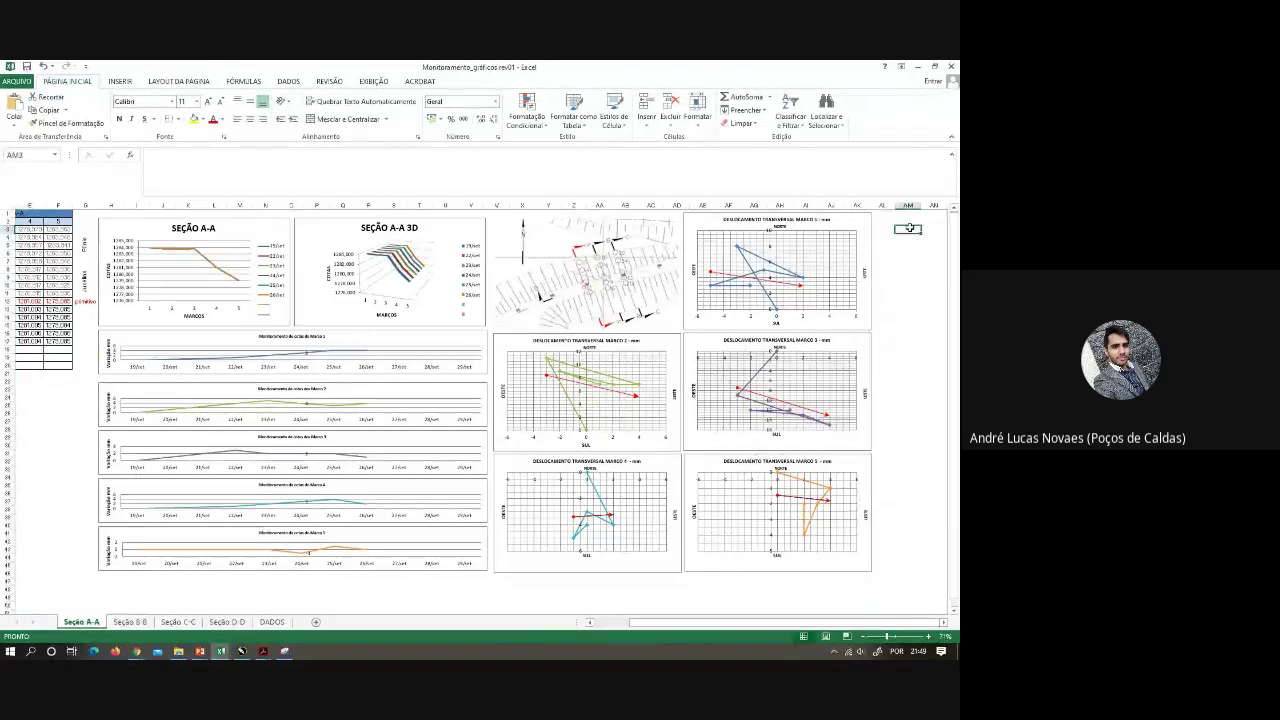
pyautogui.click(907, 204)
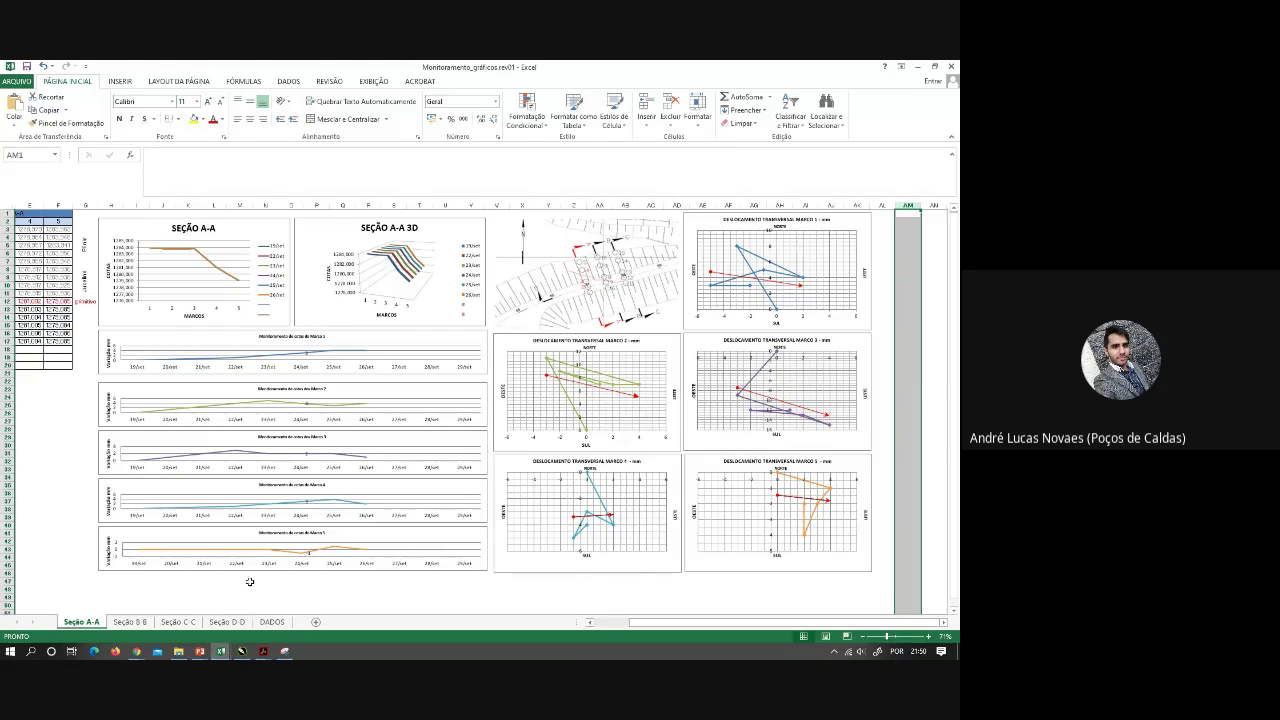
# Switch to the Google Meet call in Chrome and open the call options that include stopping the recording
pyautogui.moveTo(137, 651)
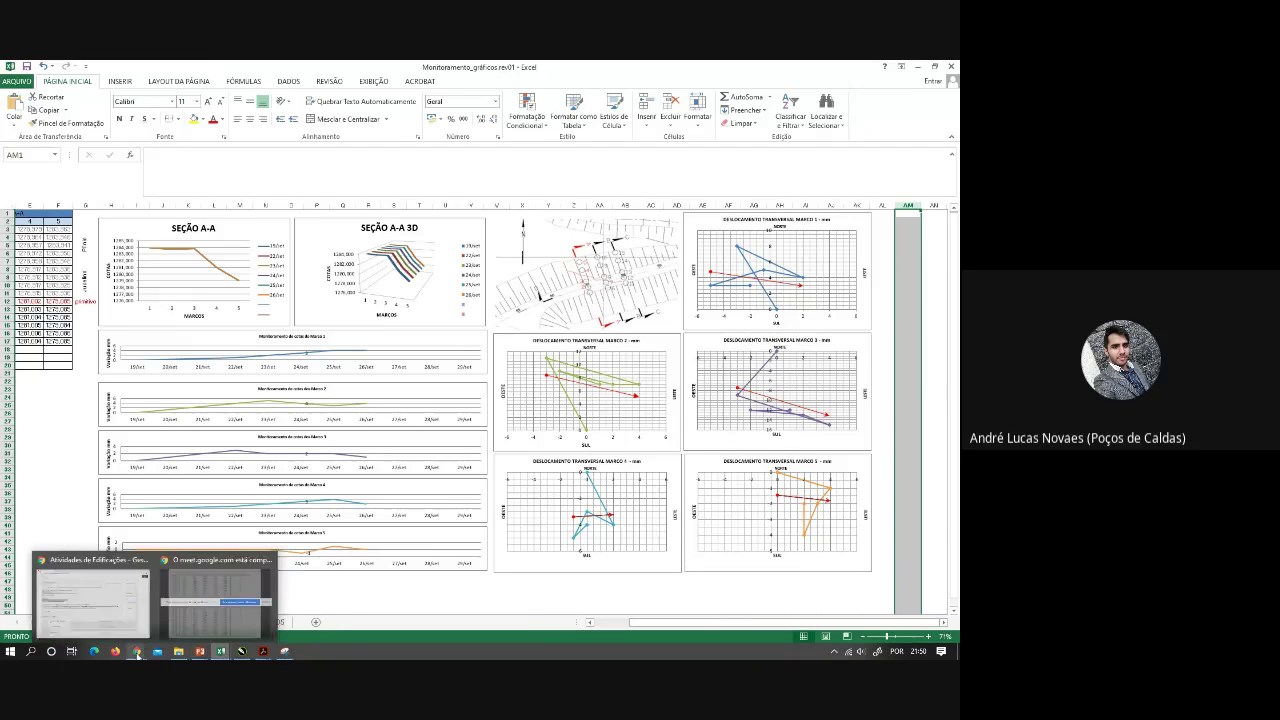
pyautogui.click(92, 598)
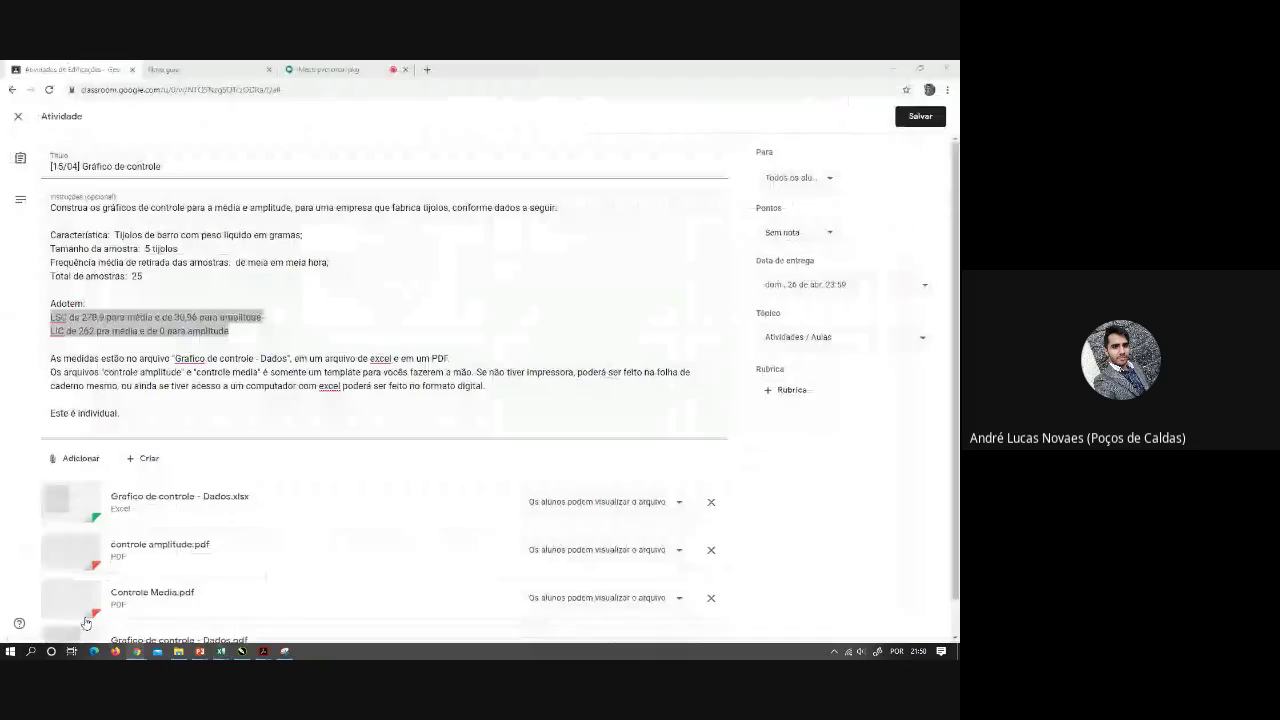
pyautogui.click(340, 72)
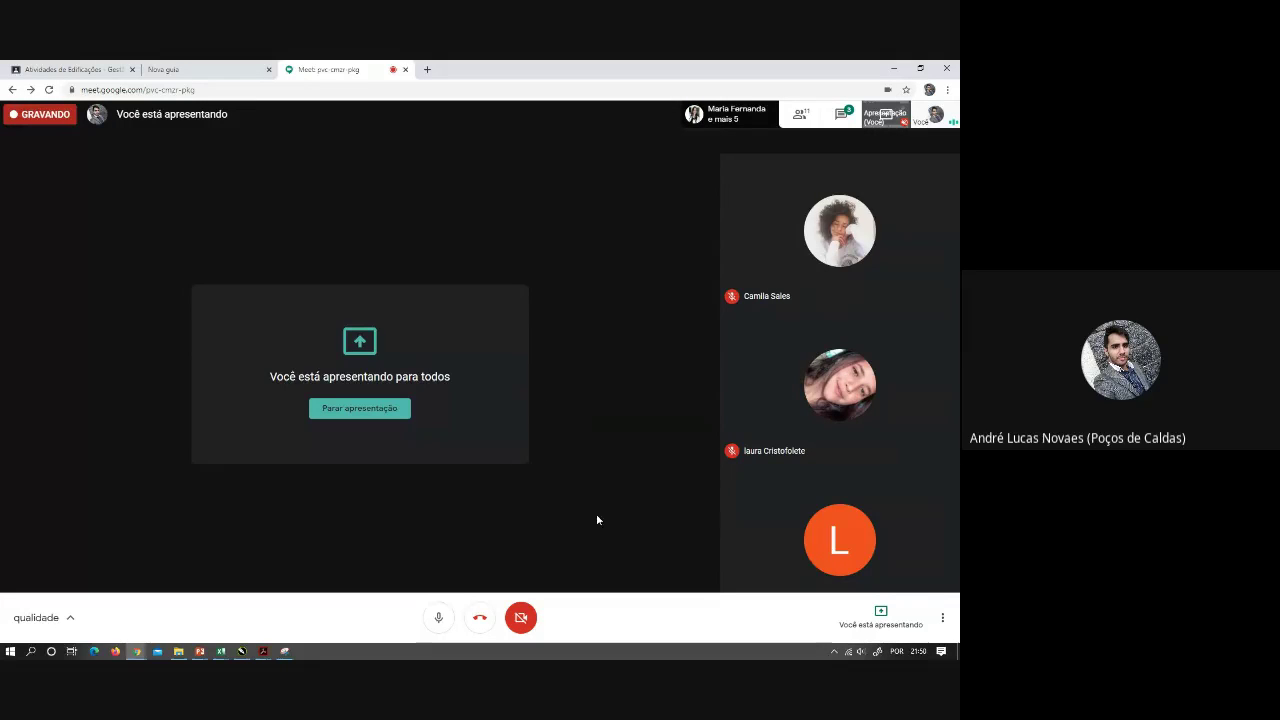
pyautogui.click(942, 618)
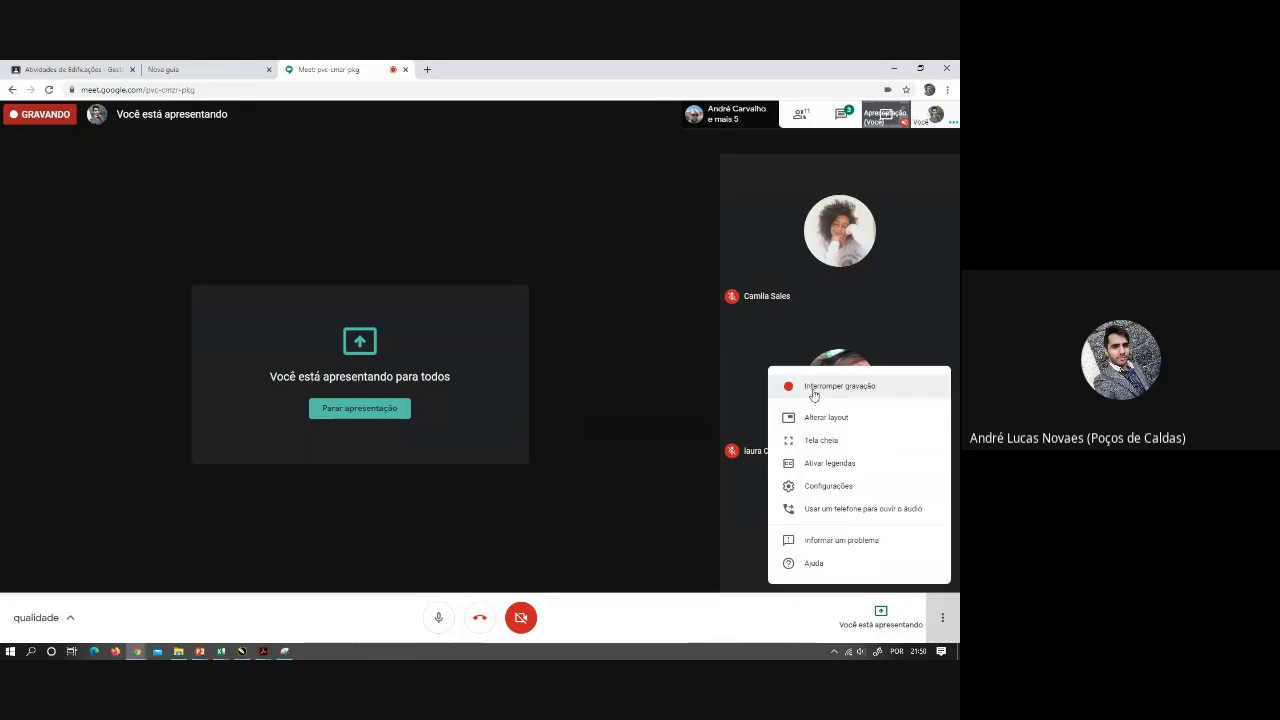